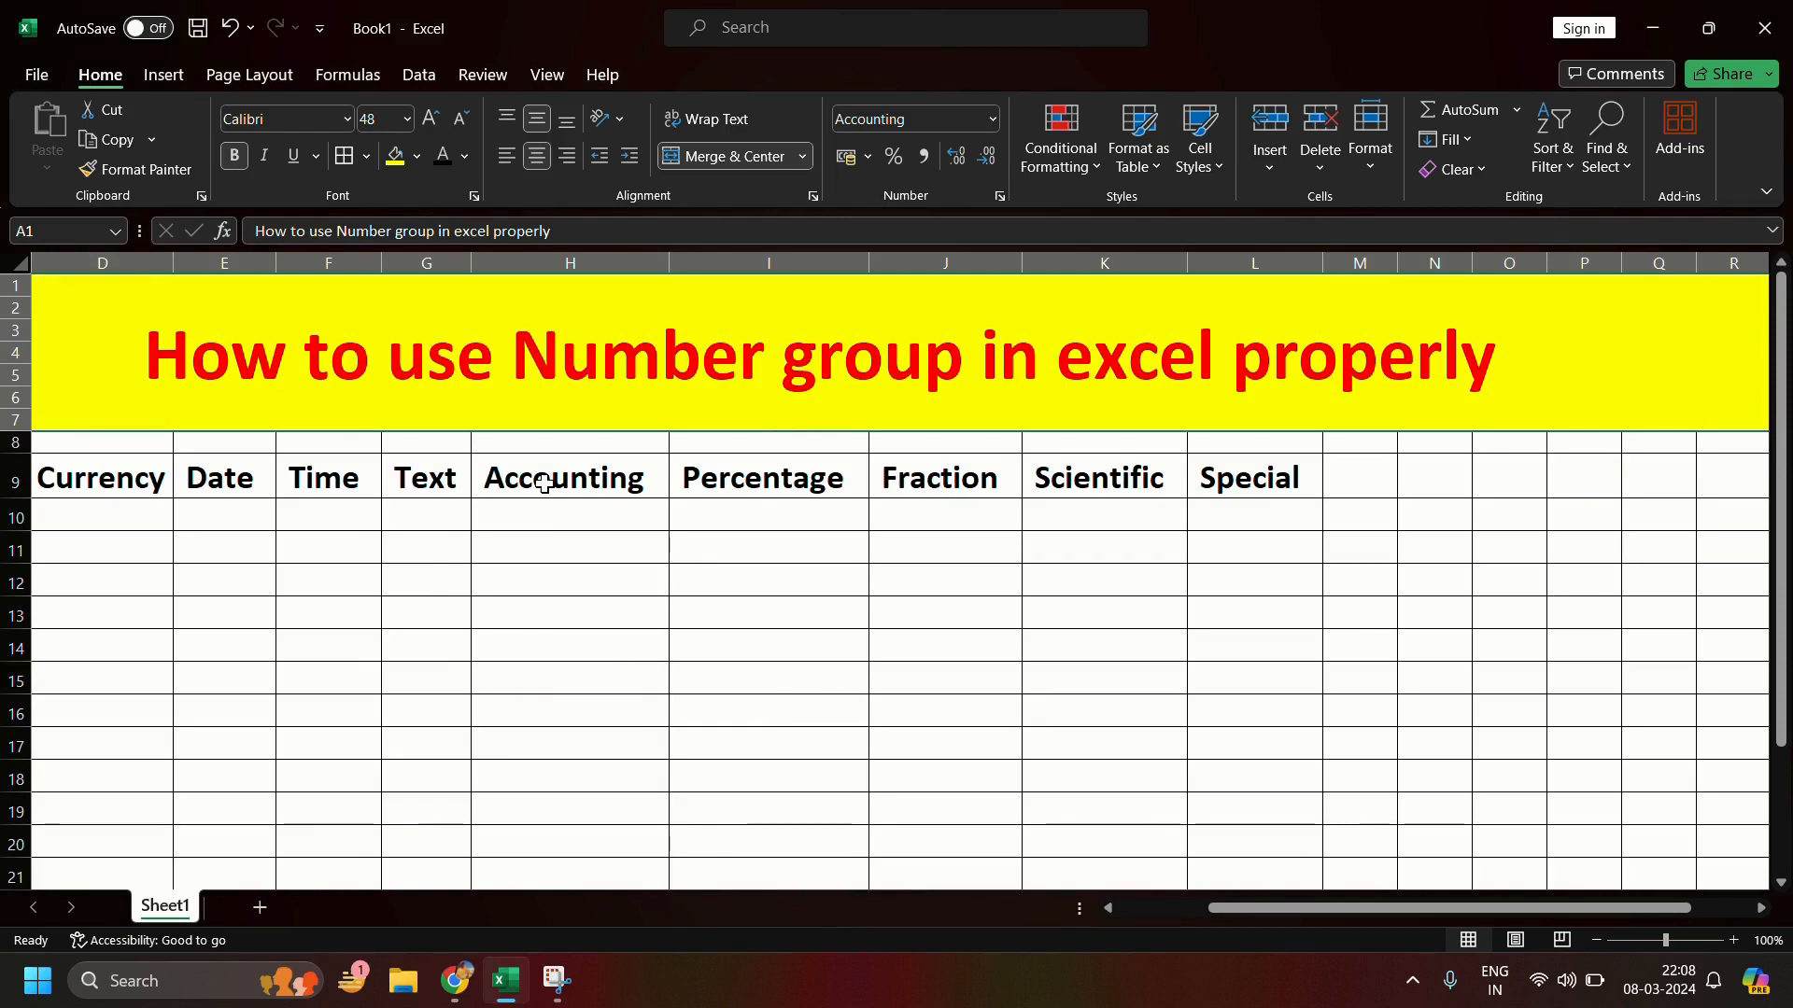
Step: View the number format settings of cell H11 in the Accounting column and close them without changes
left_click(534, 558)
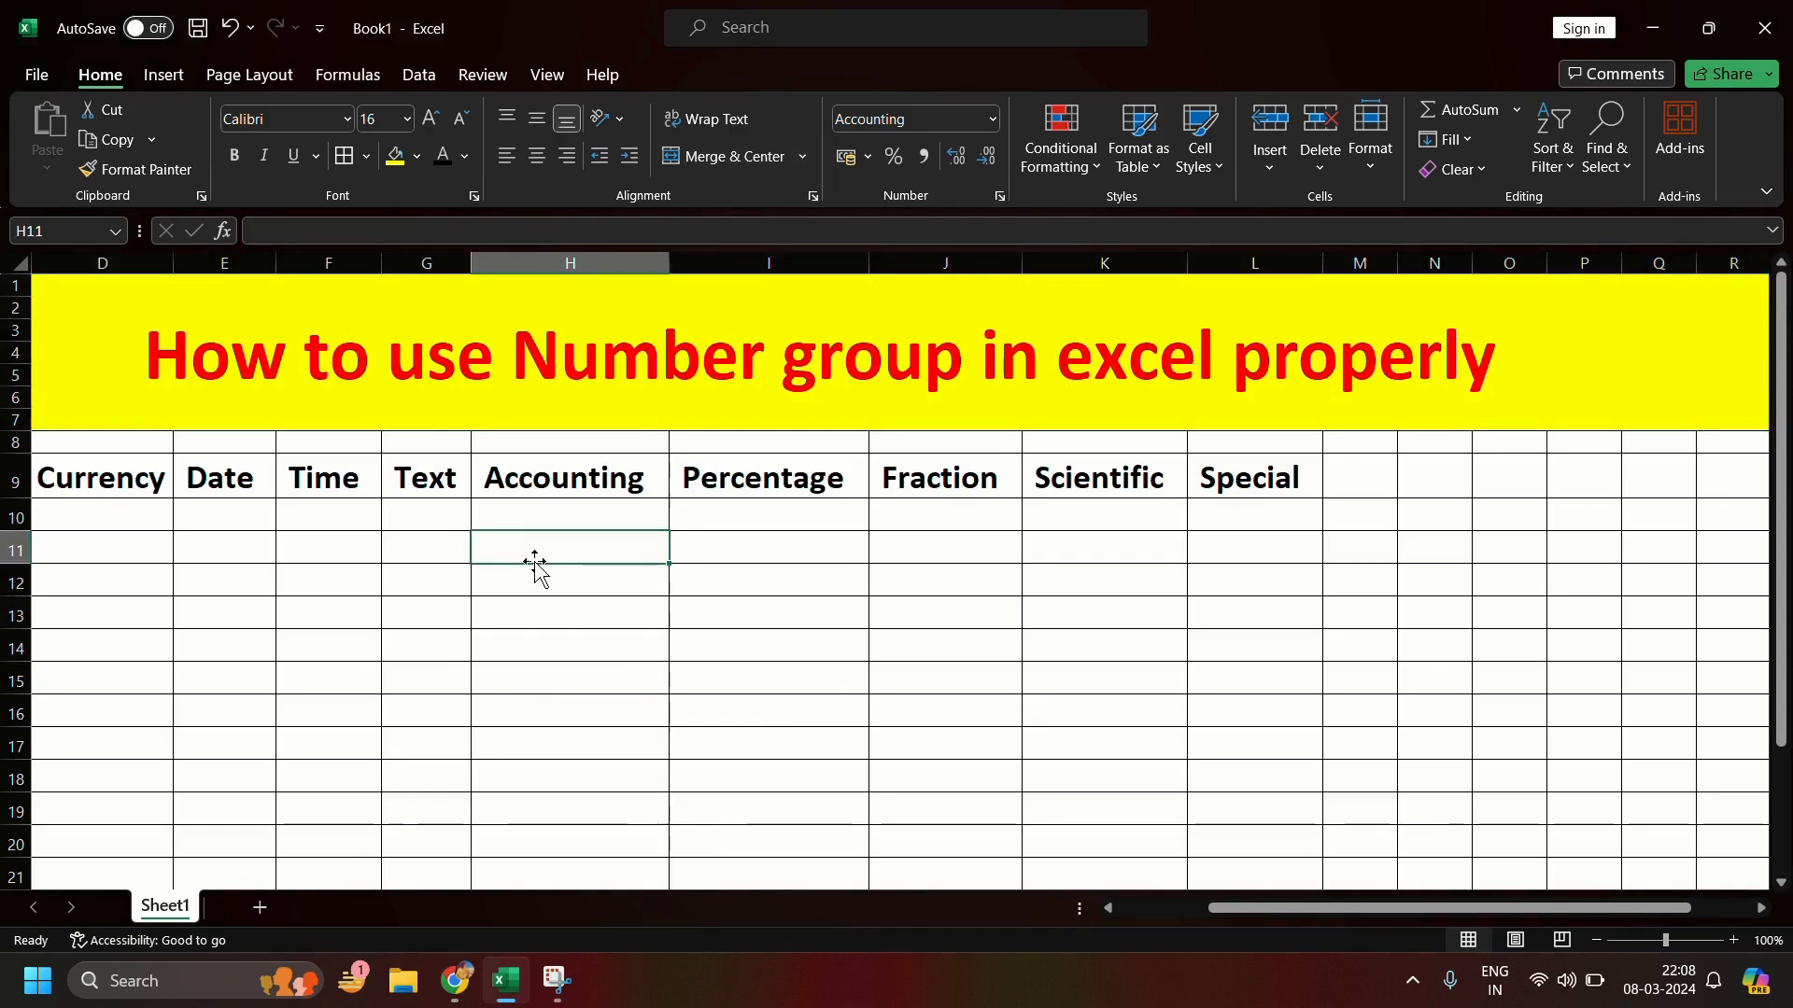
left_click(998, 197)
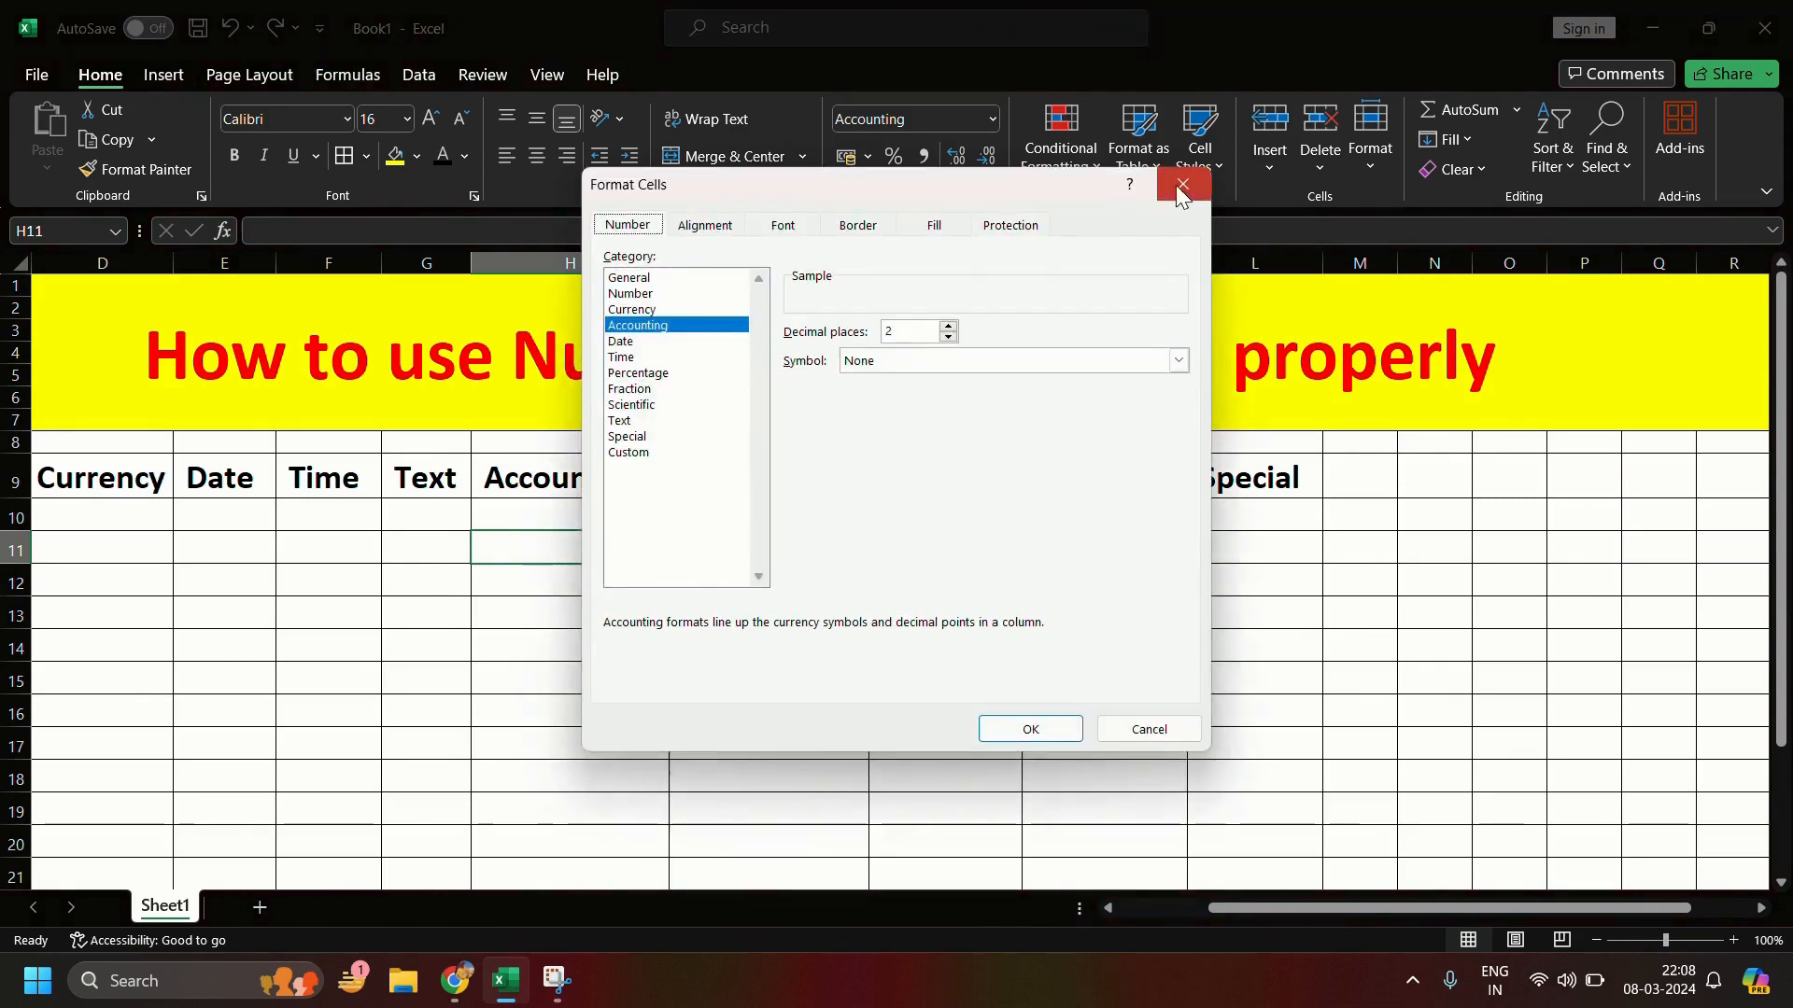
left_click(1183, 184)
left_click(834, 604)
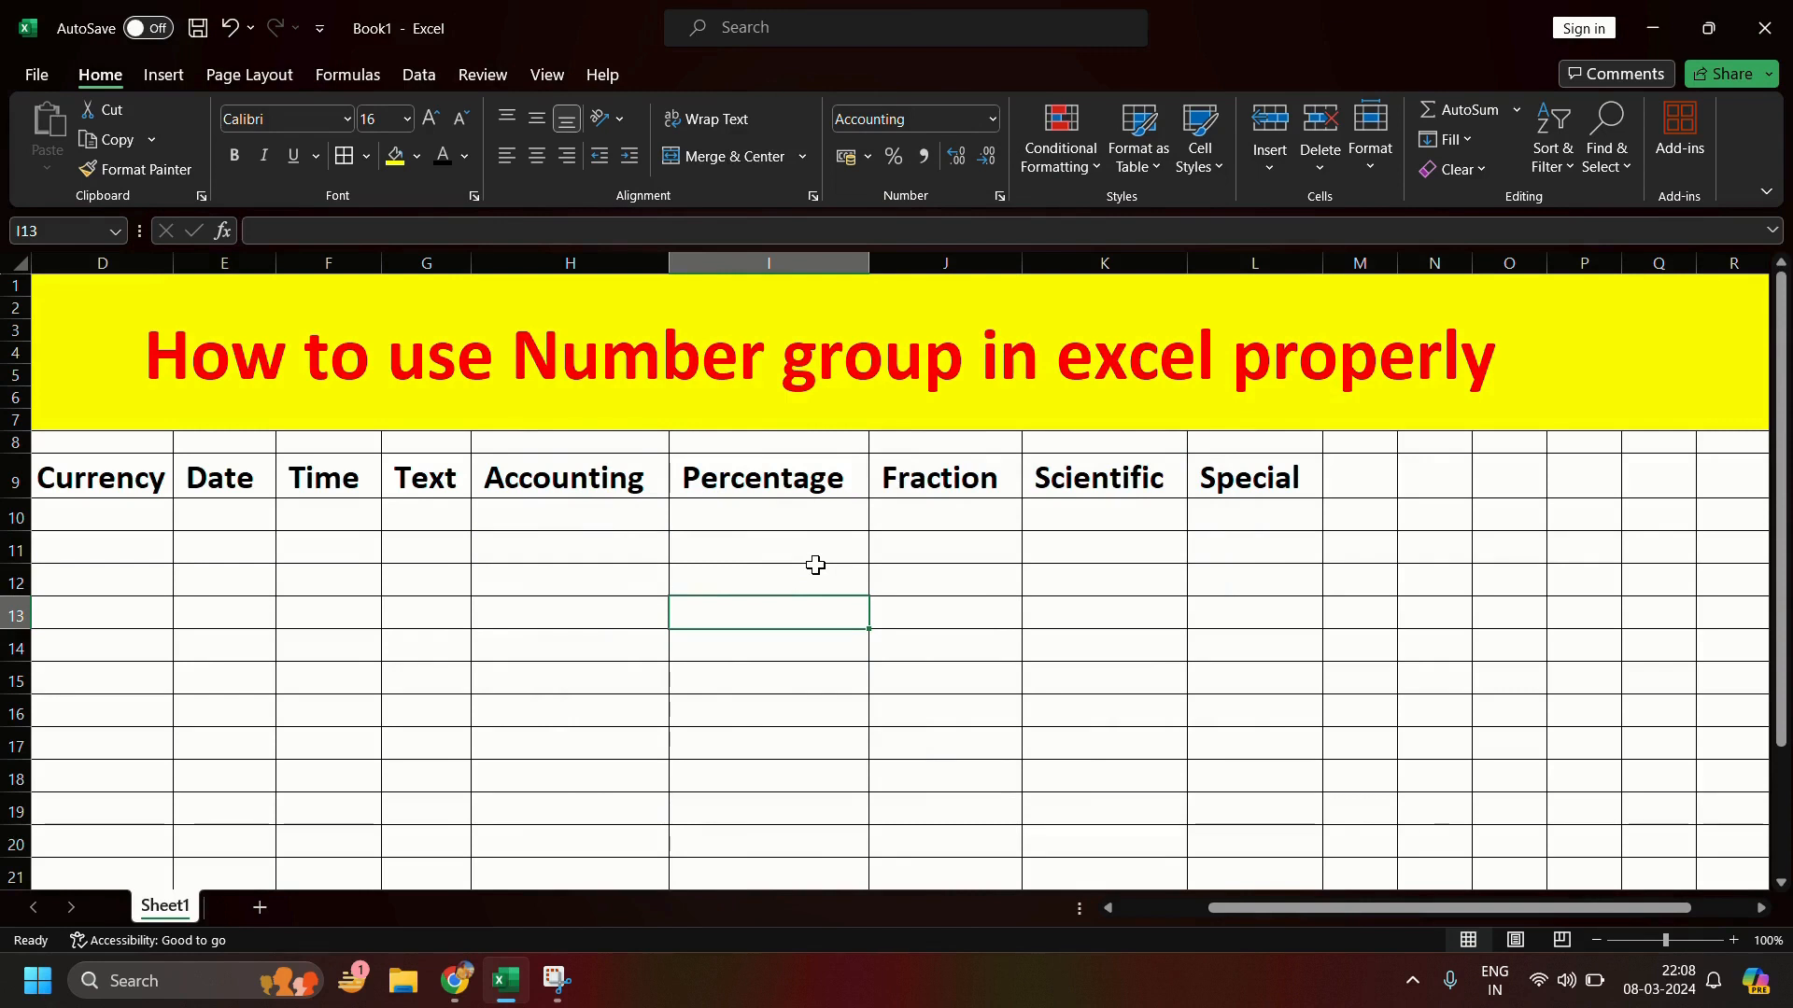
key("Home")
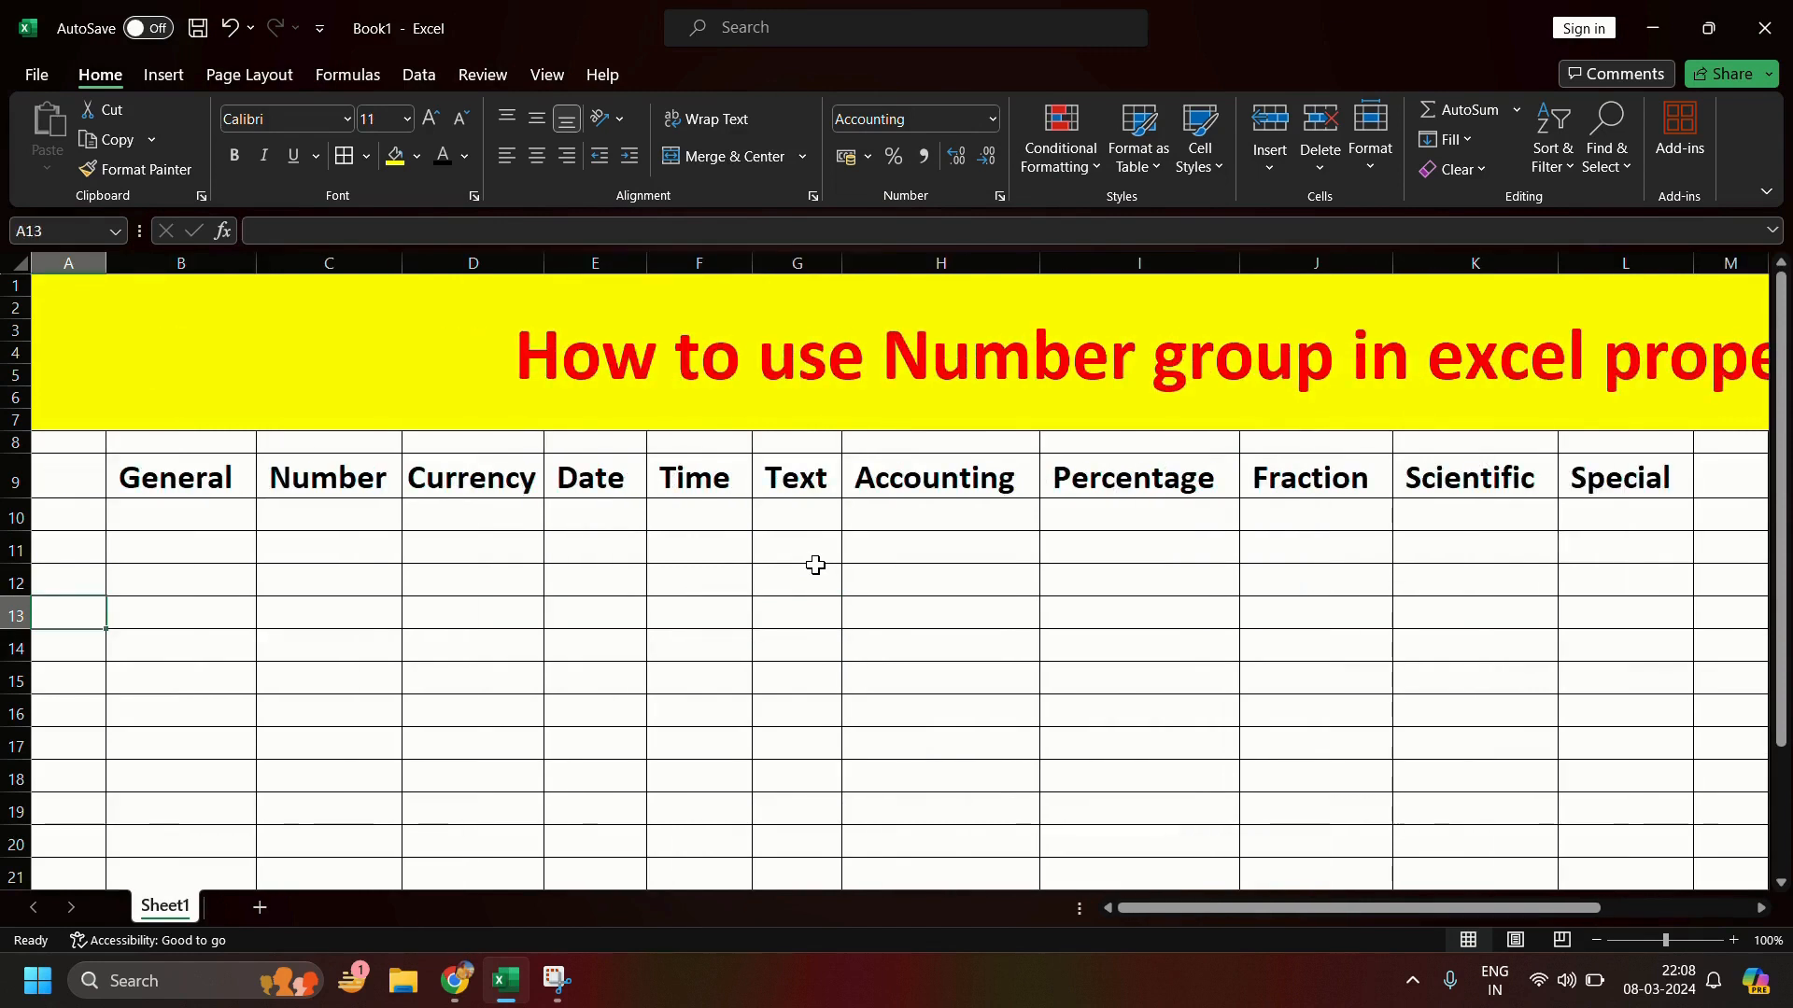
left_click(416, 492)
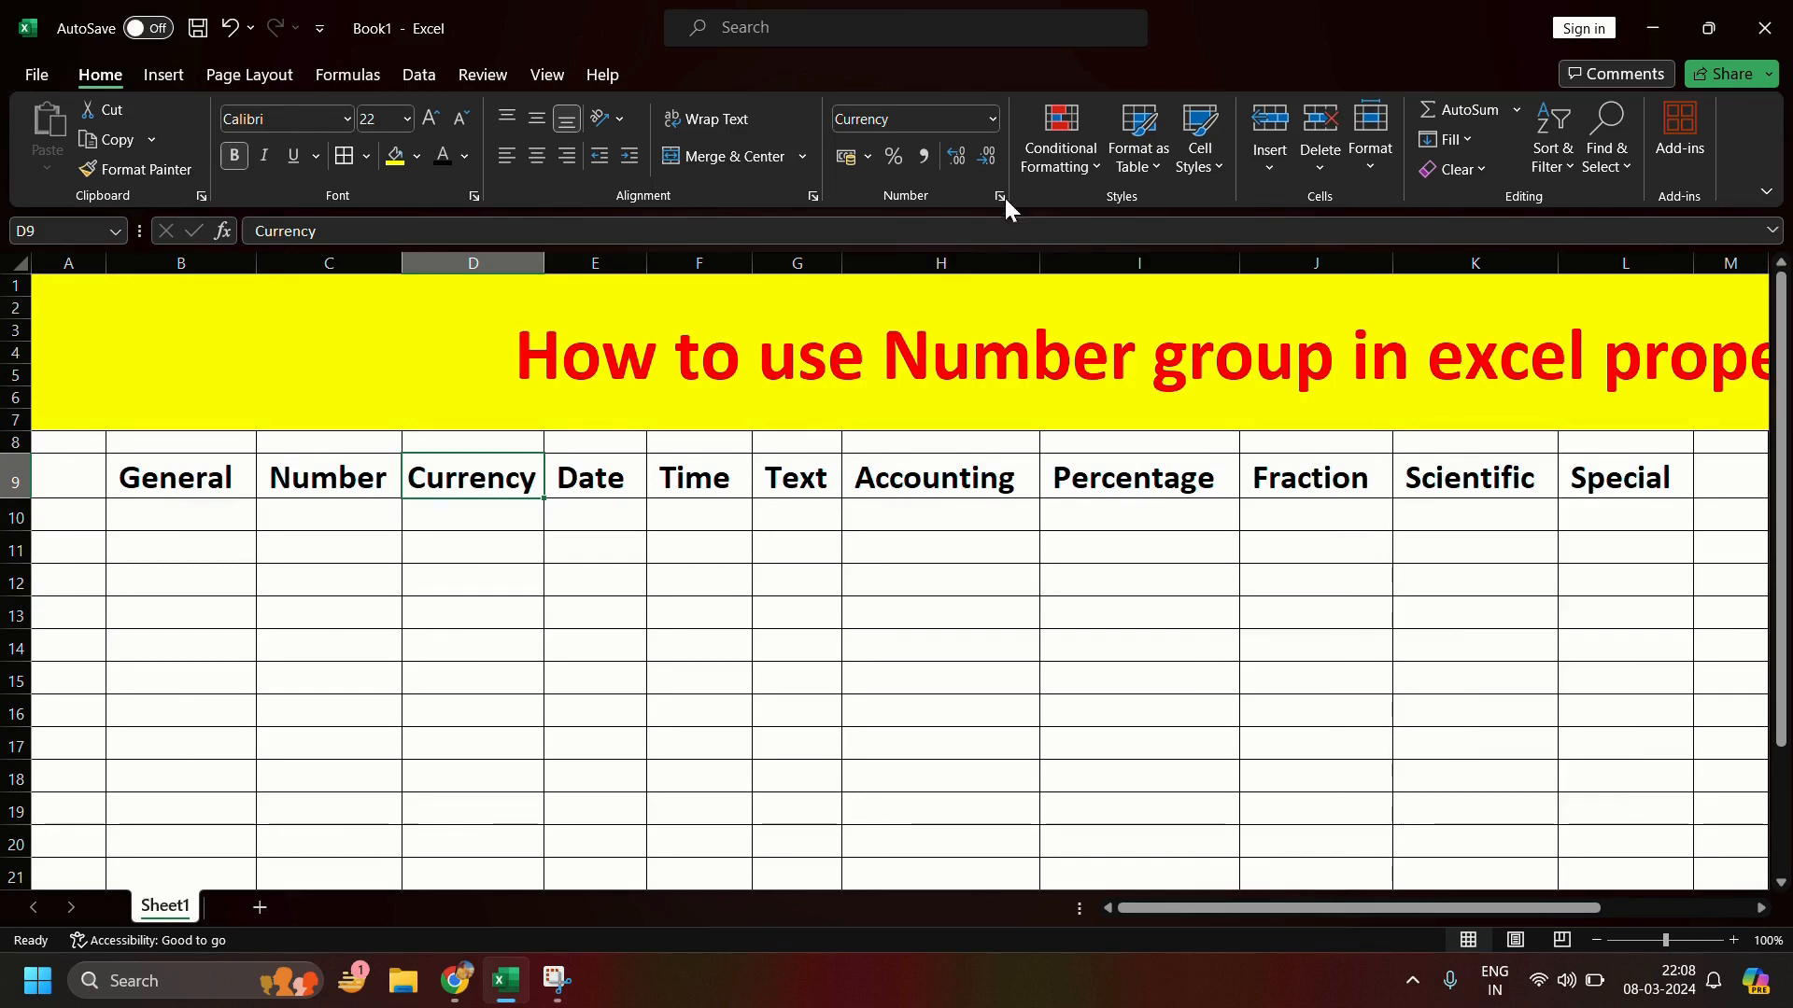
left_click(15, 260)
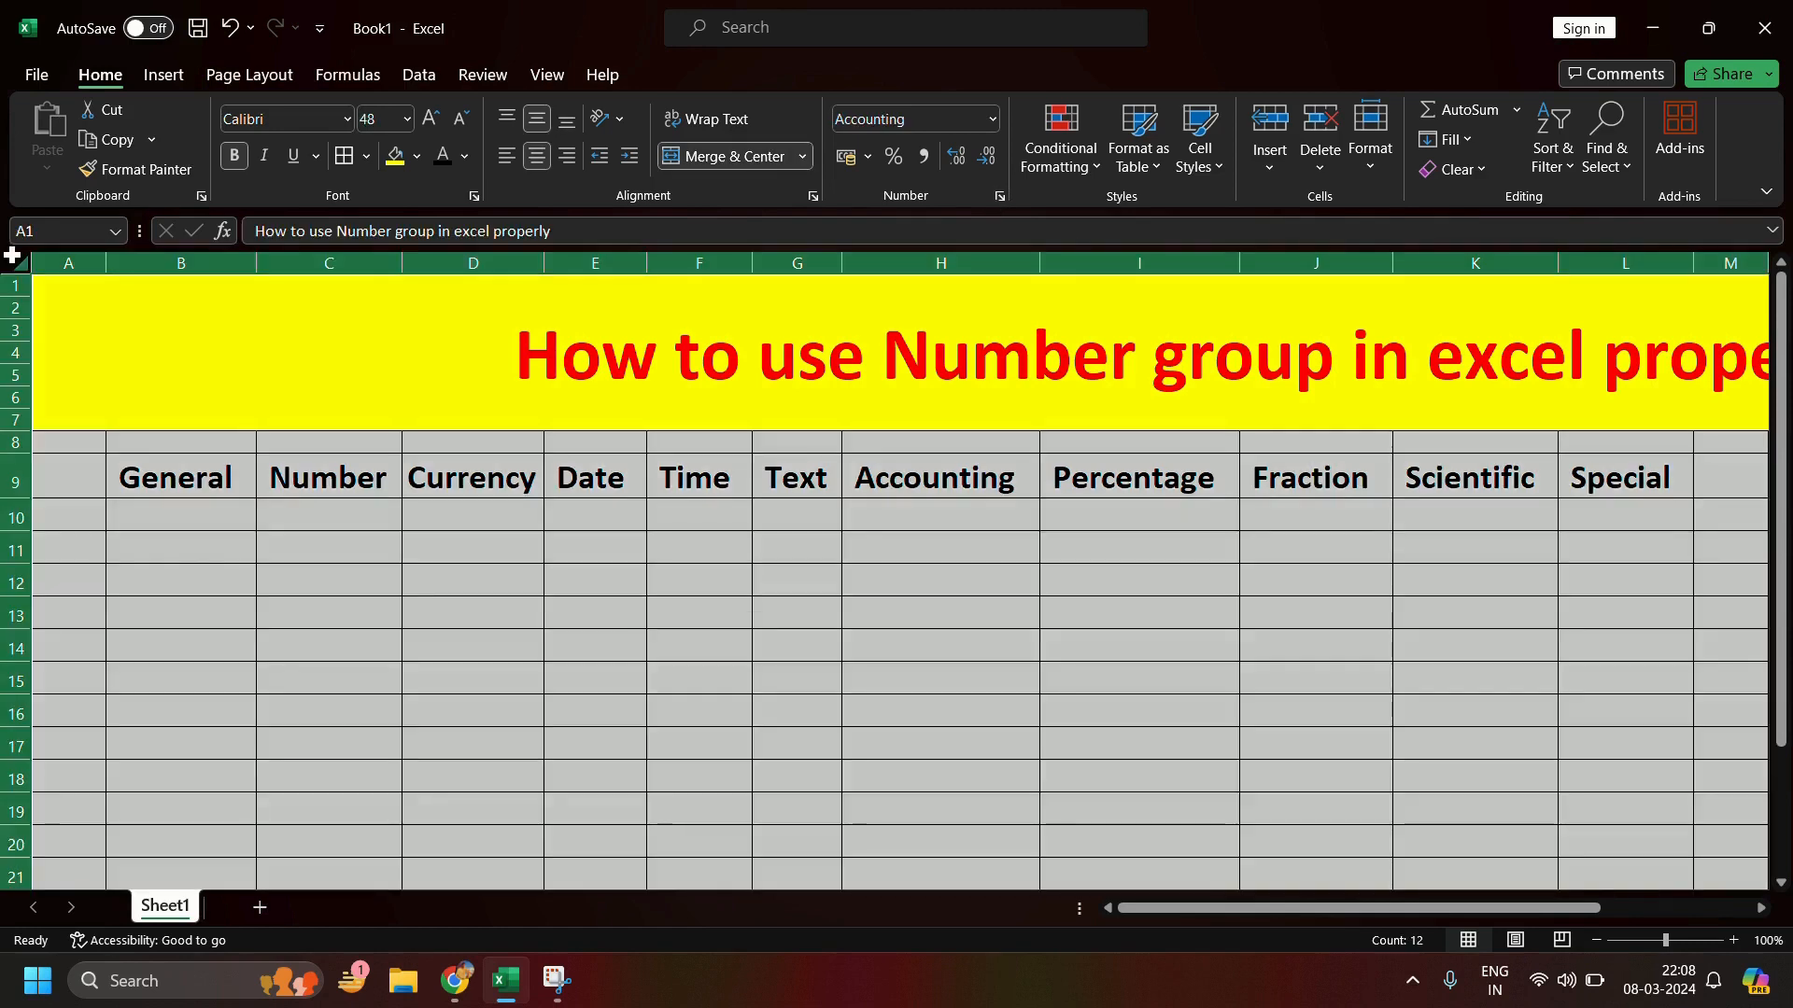
left_click(553, 734)
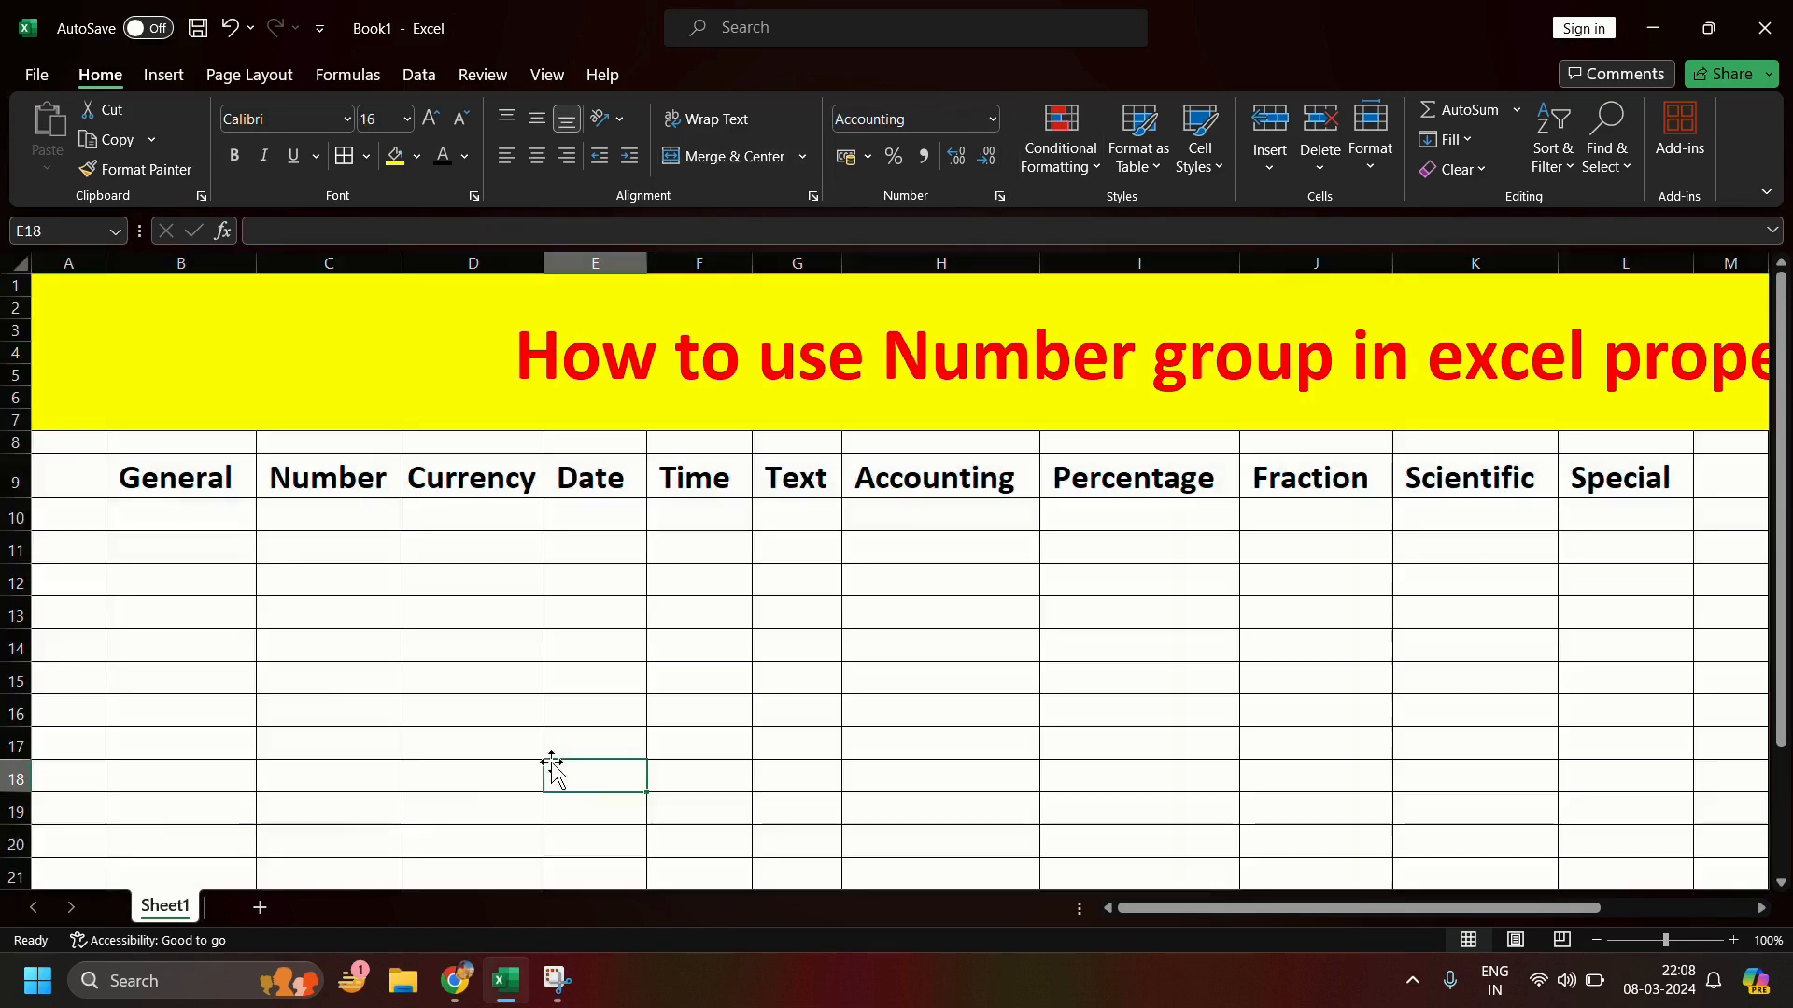
Step: Add a new worksheet and apply all borders to every cell in it
left_click(261, 910)
left_click(367, 553)
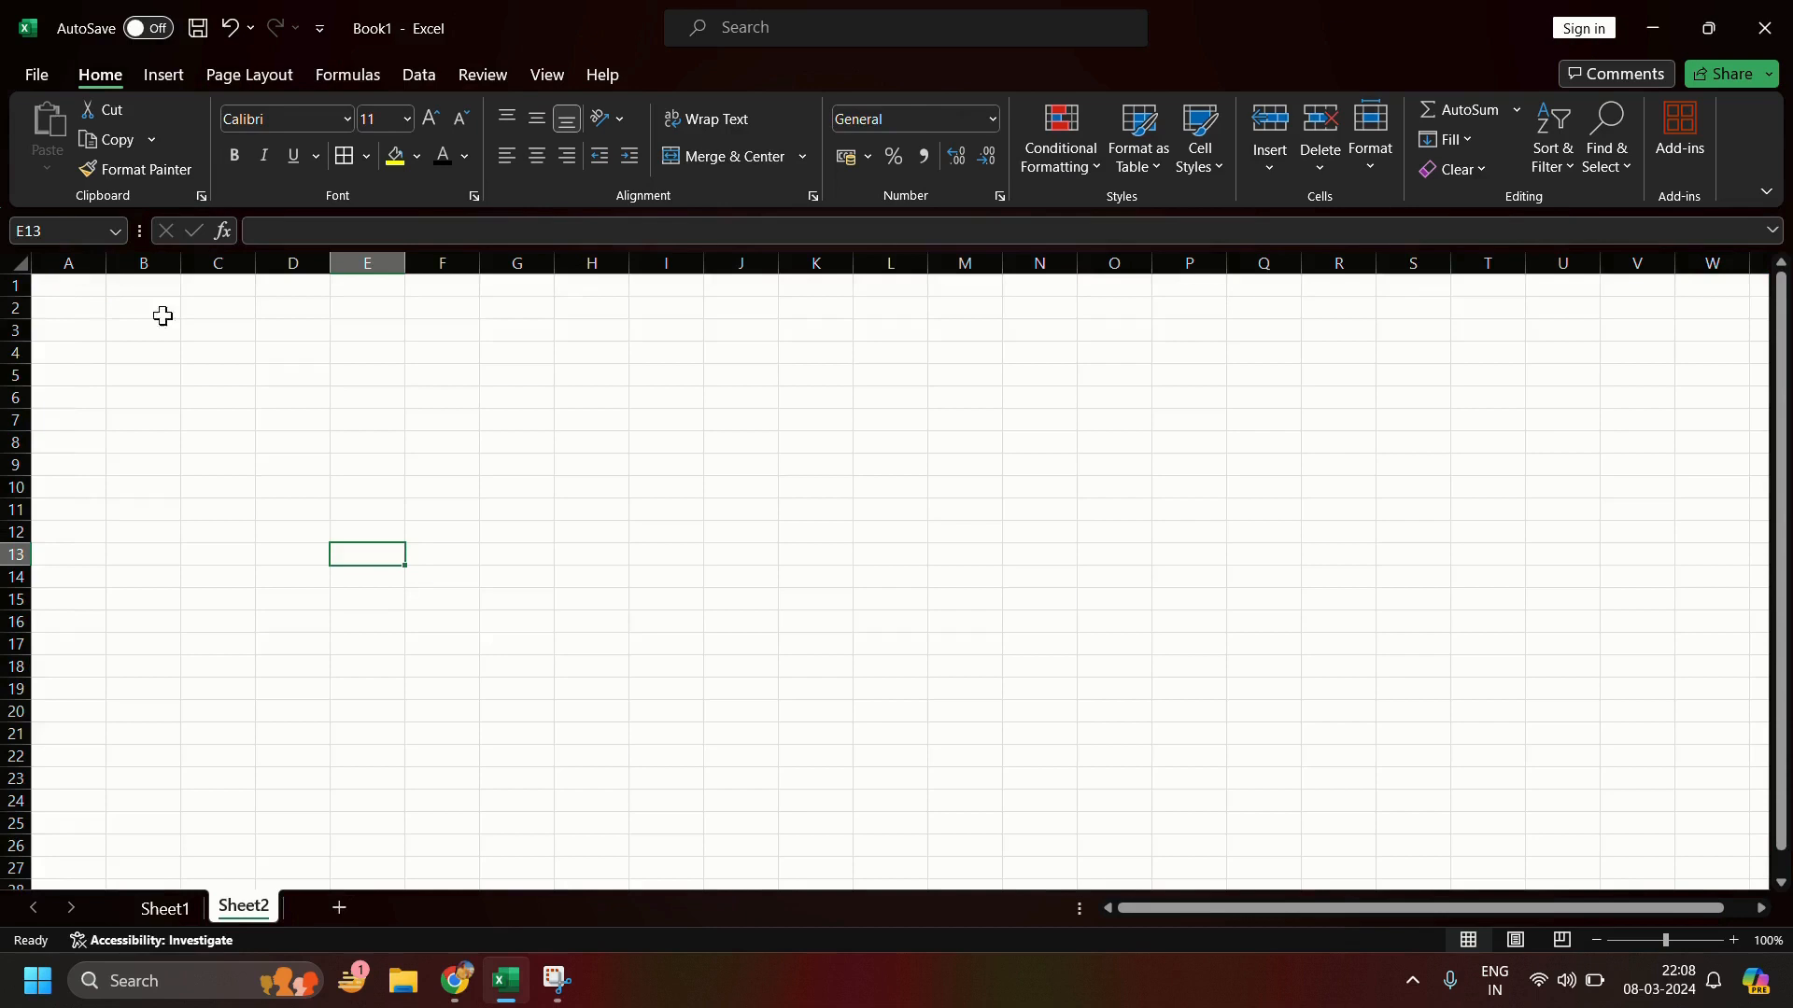
left_click(15, 260)
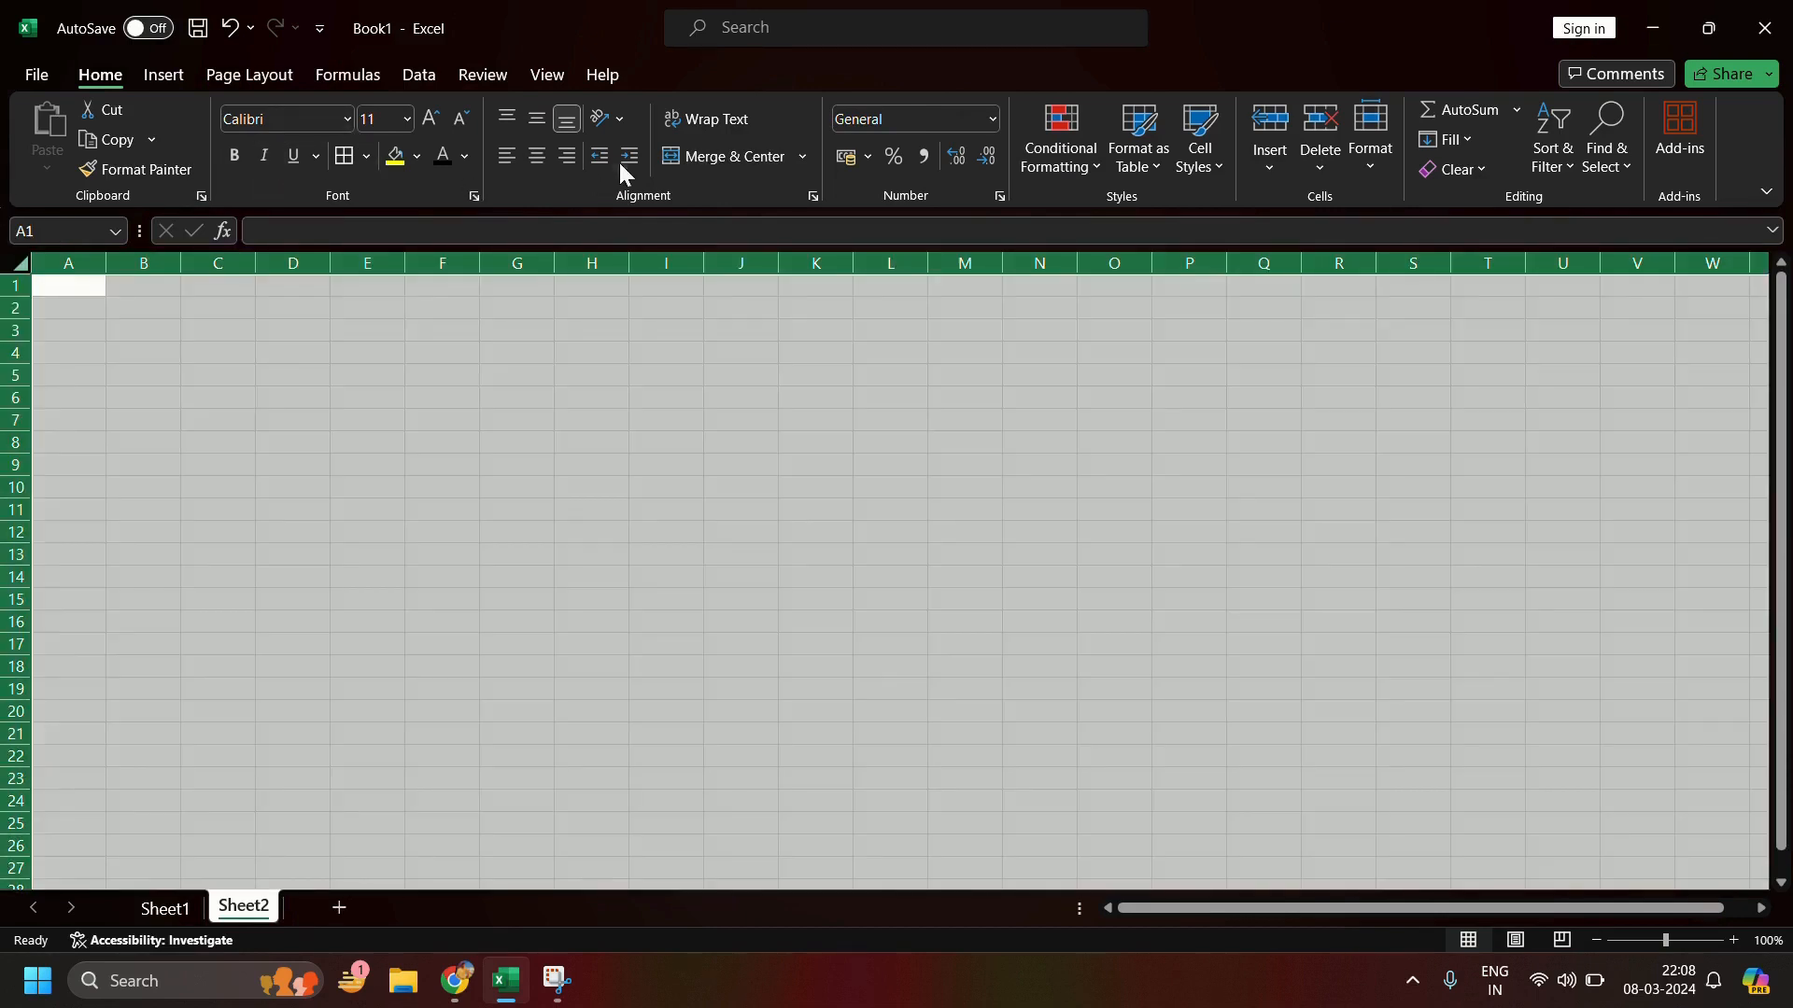
left_click(351, 154)
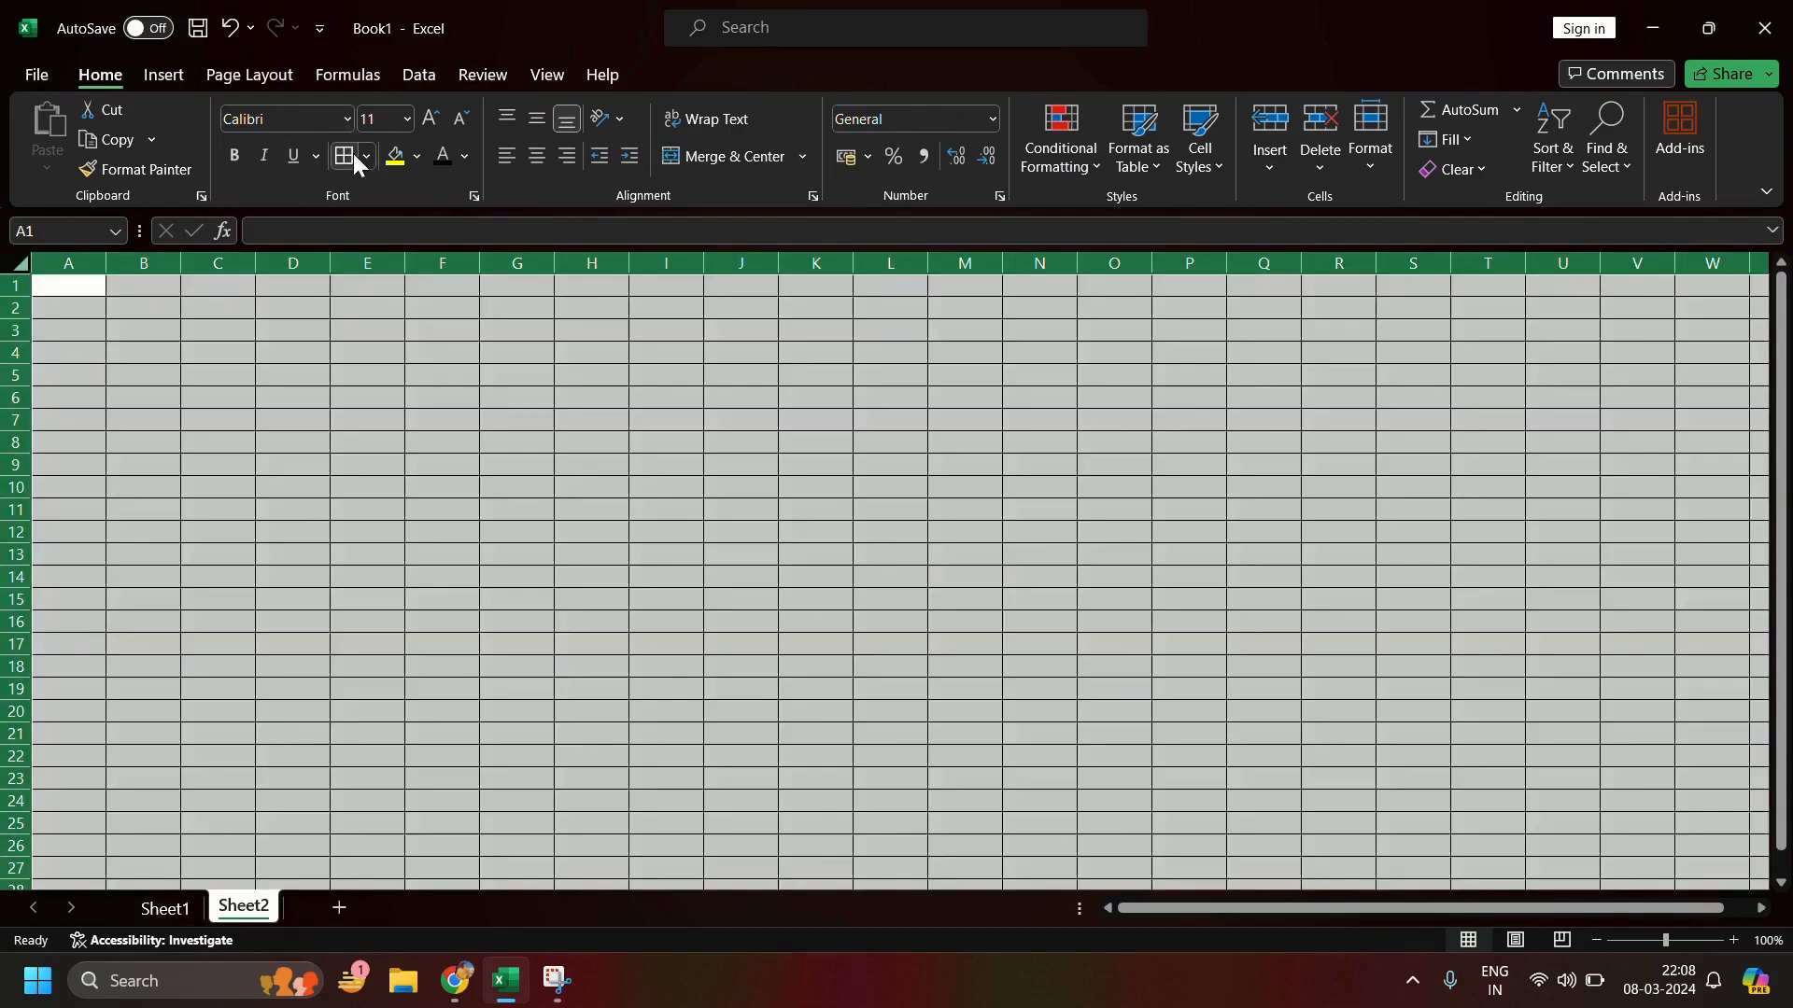
left_click(523, 580)
Step: View the list of available number formats for the range E3:U17 on the new sheet
left_click_drag(381, 337, 1535, 643)
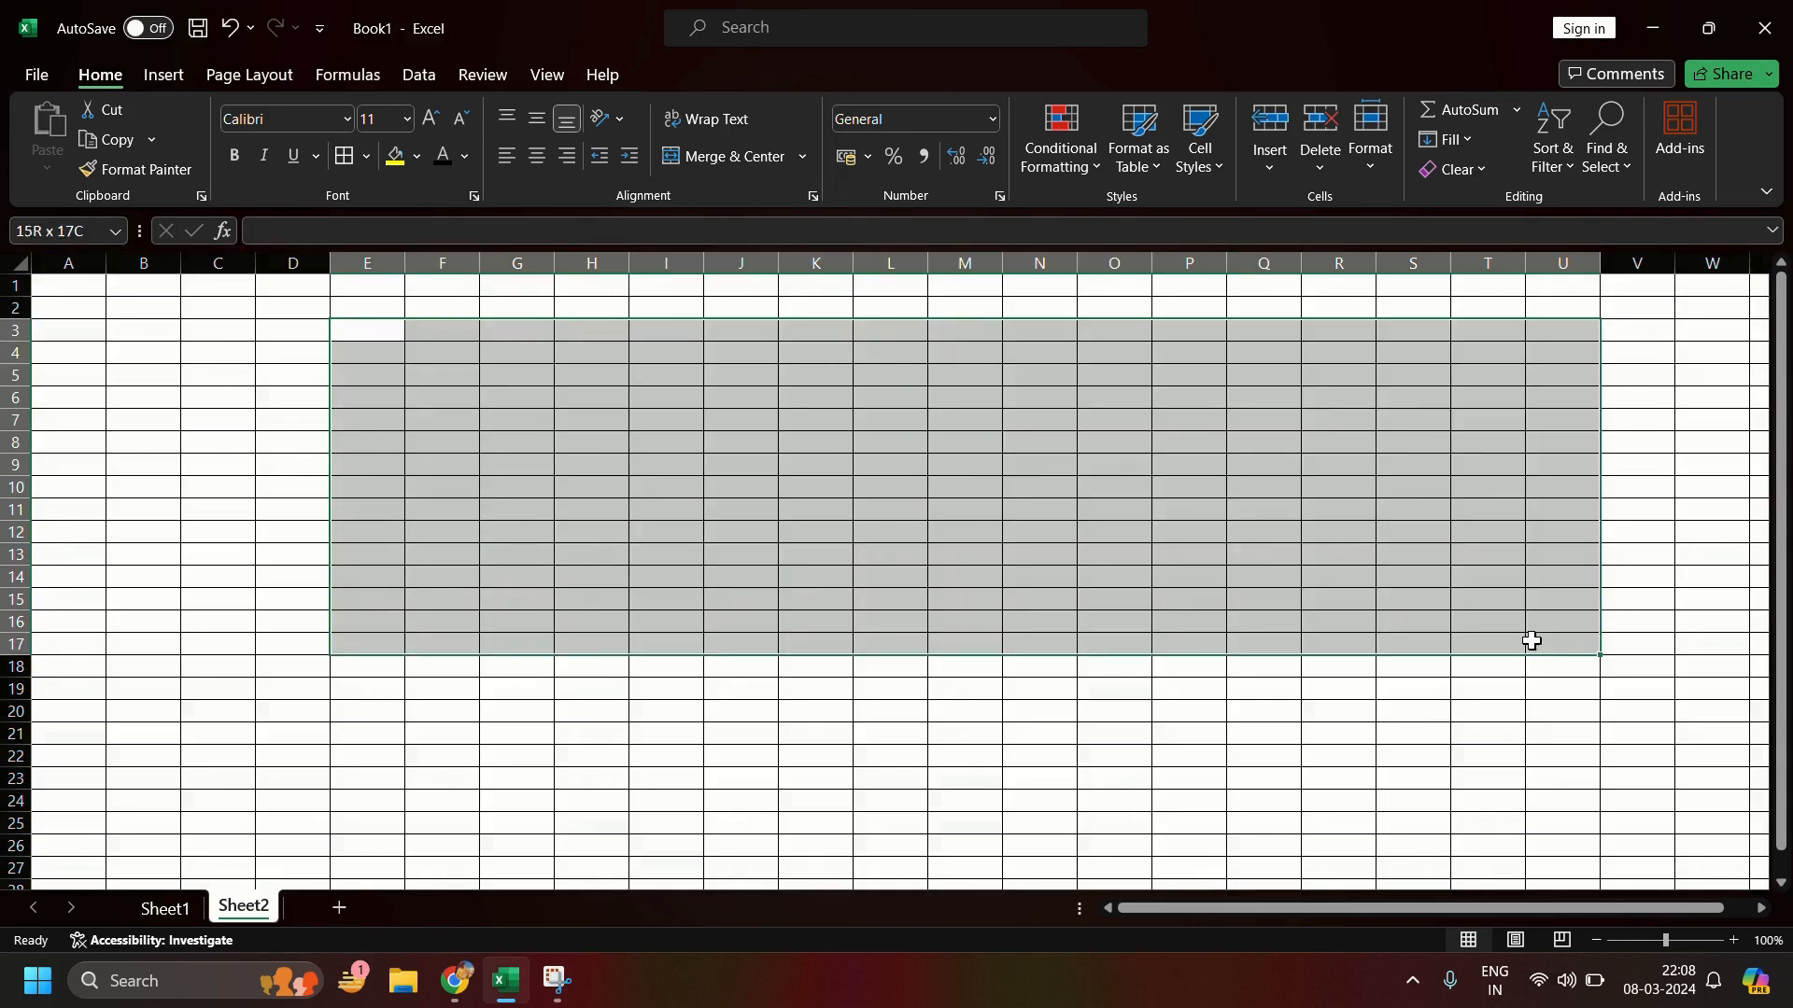
left_click(993, 118)
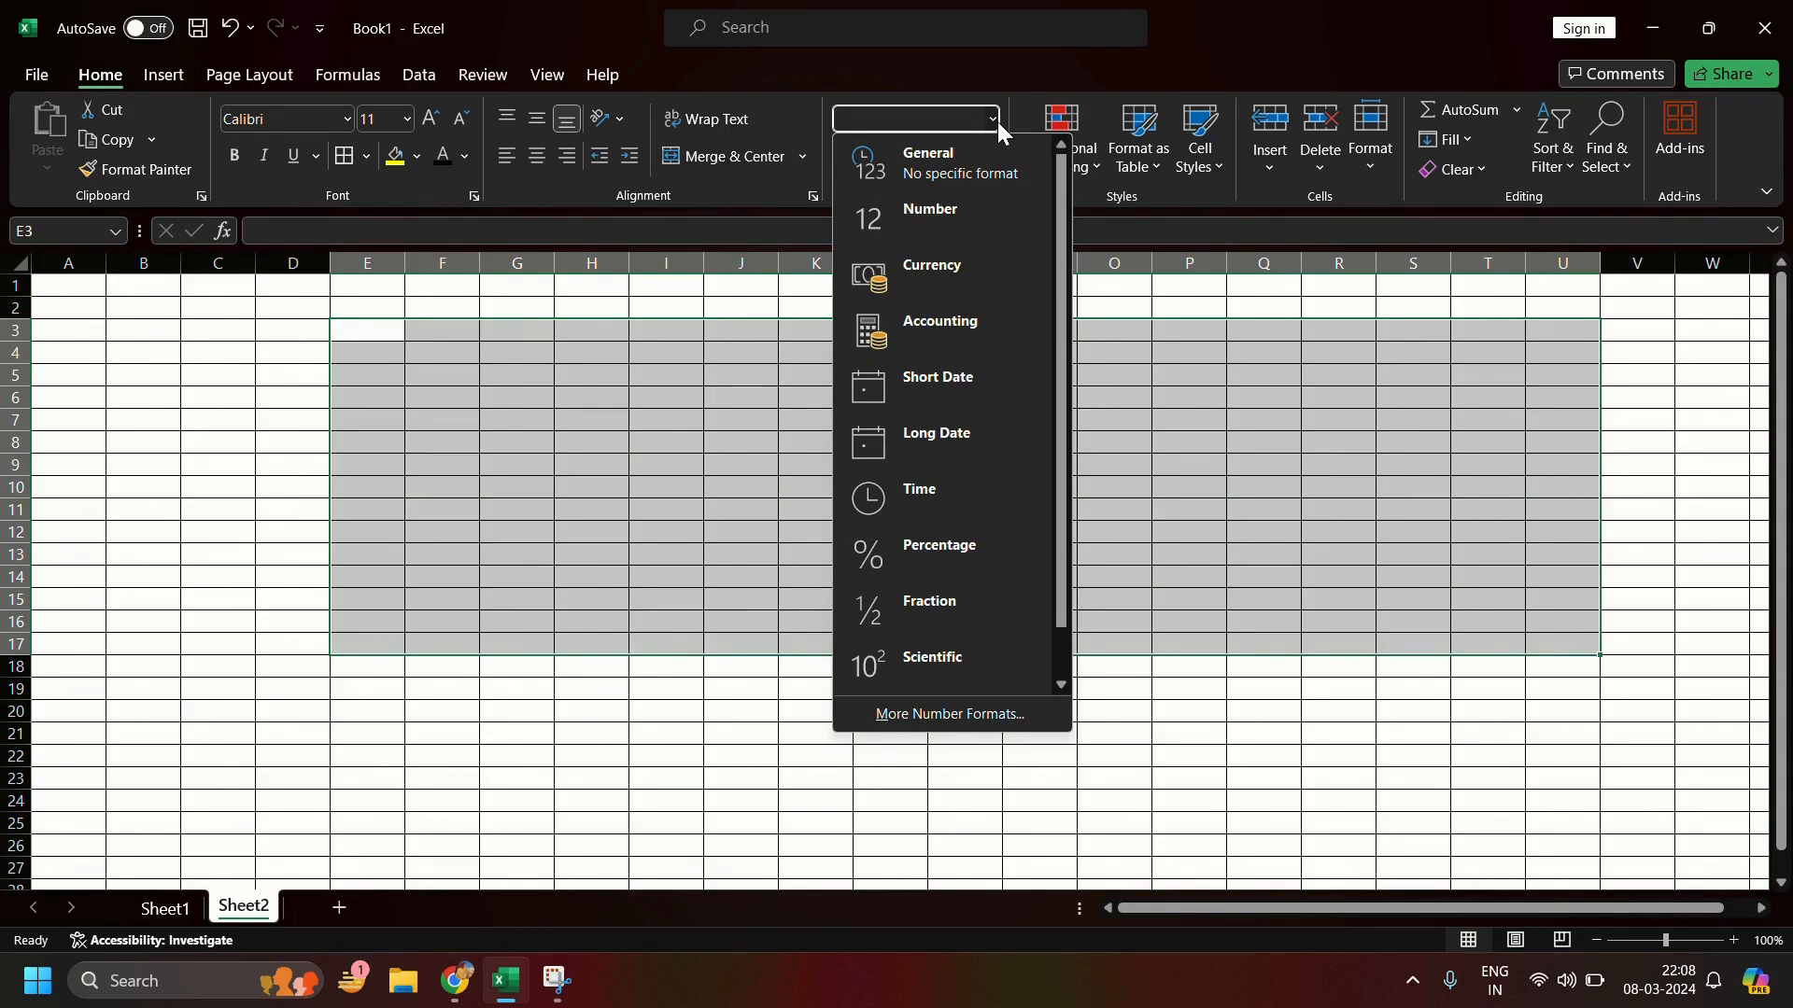
key("Escape")
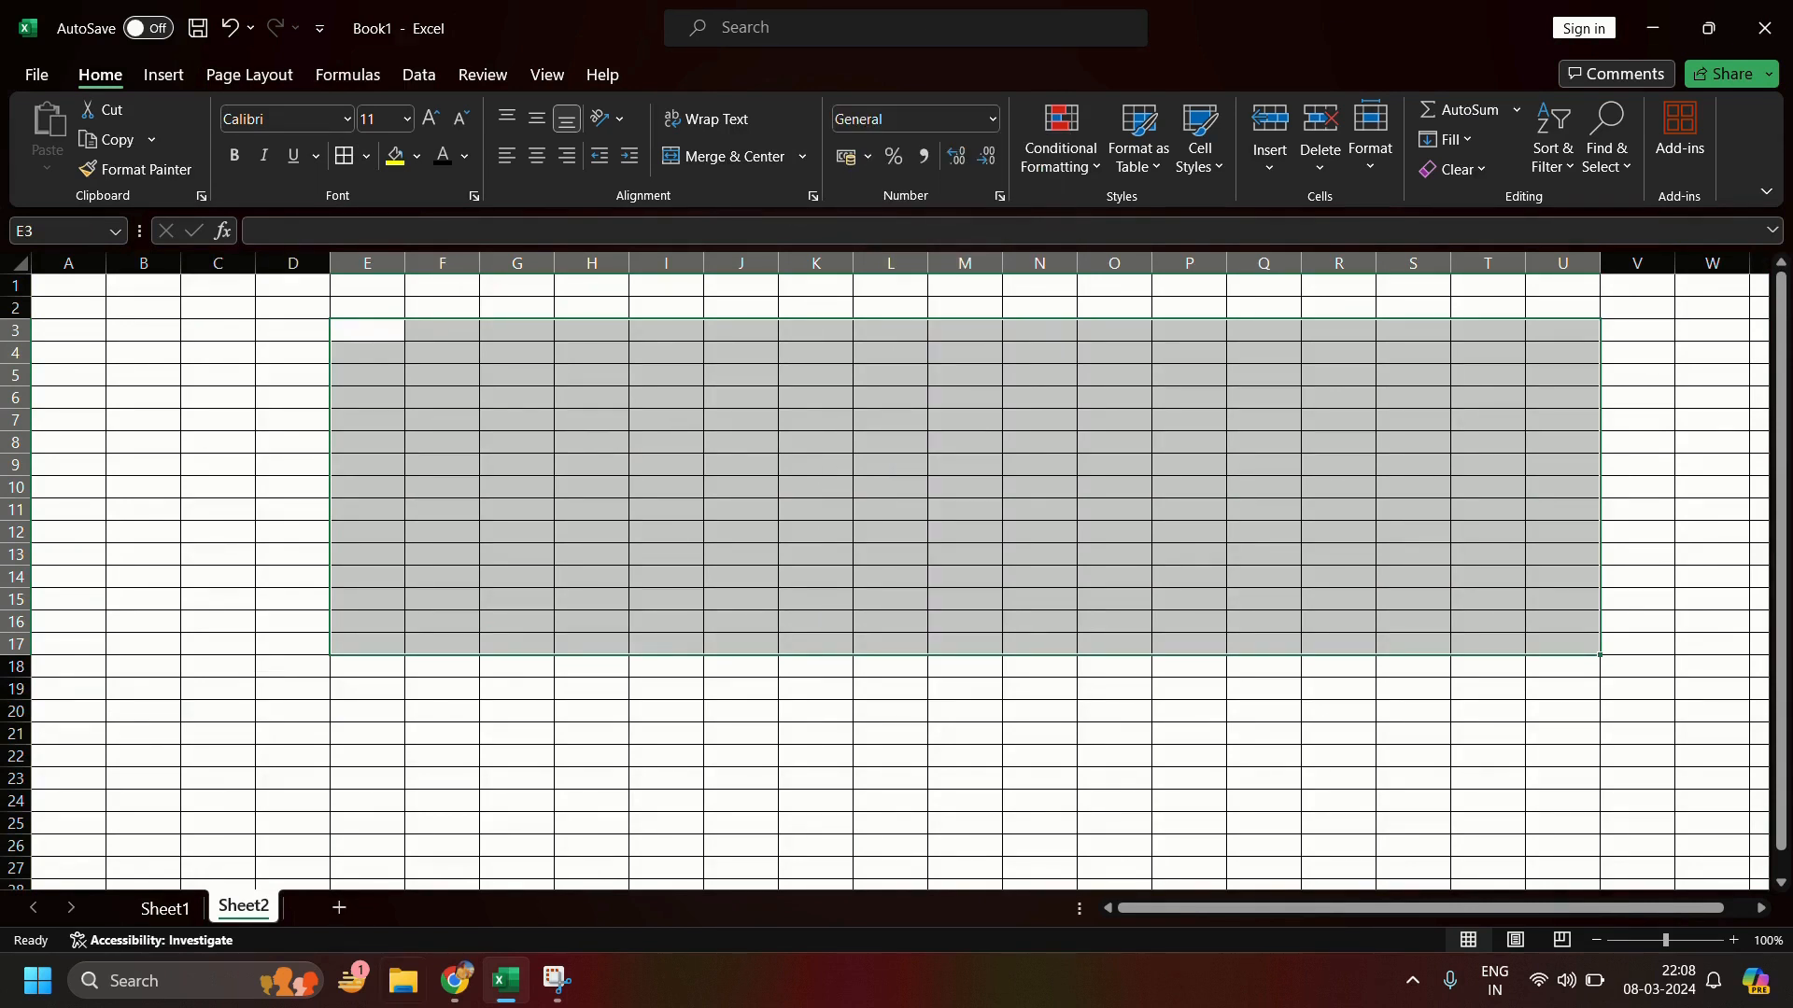
Step: Return to Sheet1 and view the available number formats for cell C11
left_click(137, 904)
left_click(280, 548)
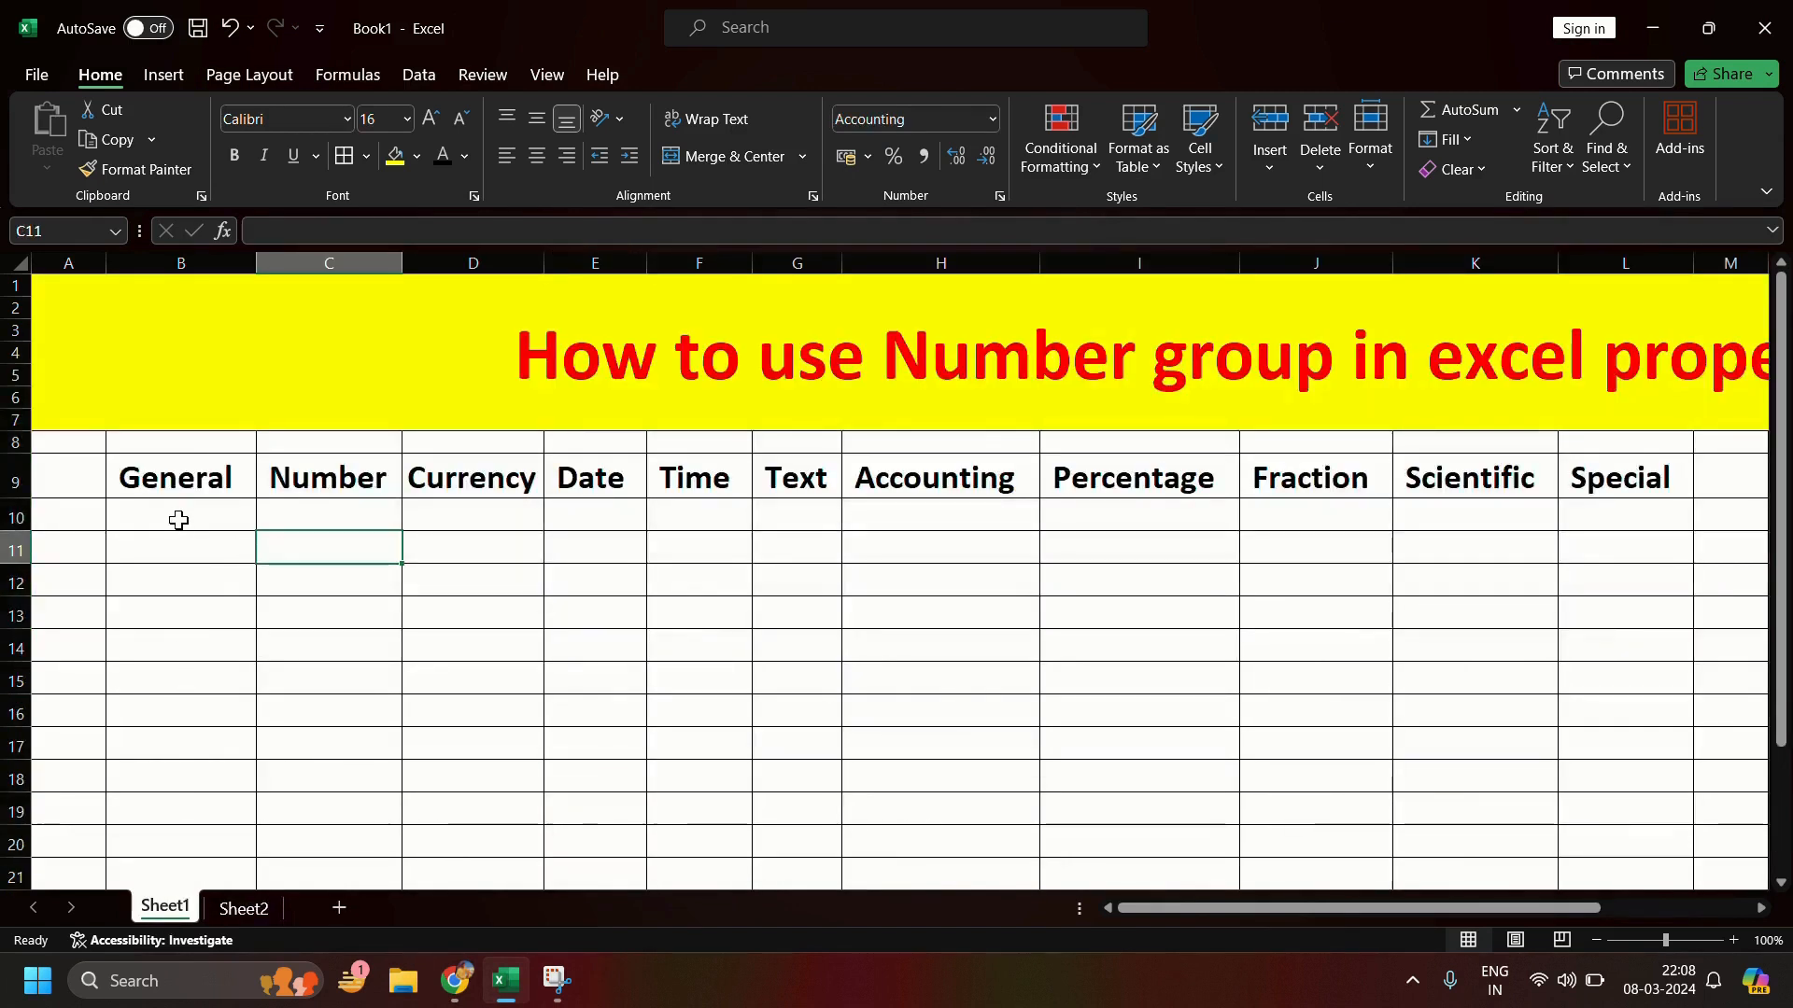
left_click(991, 120)
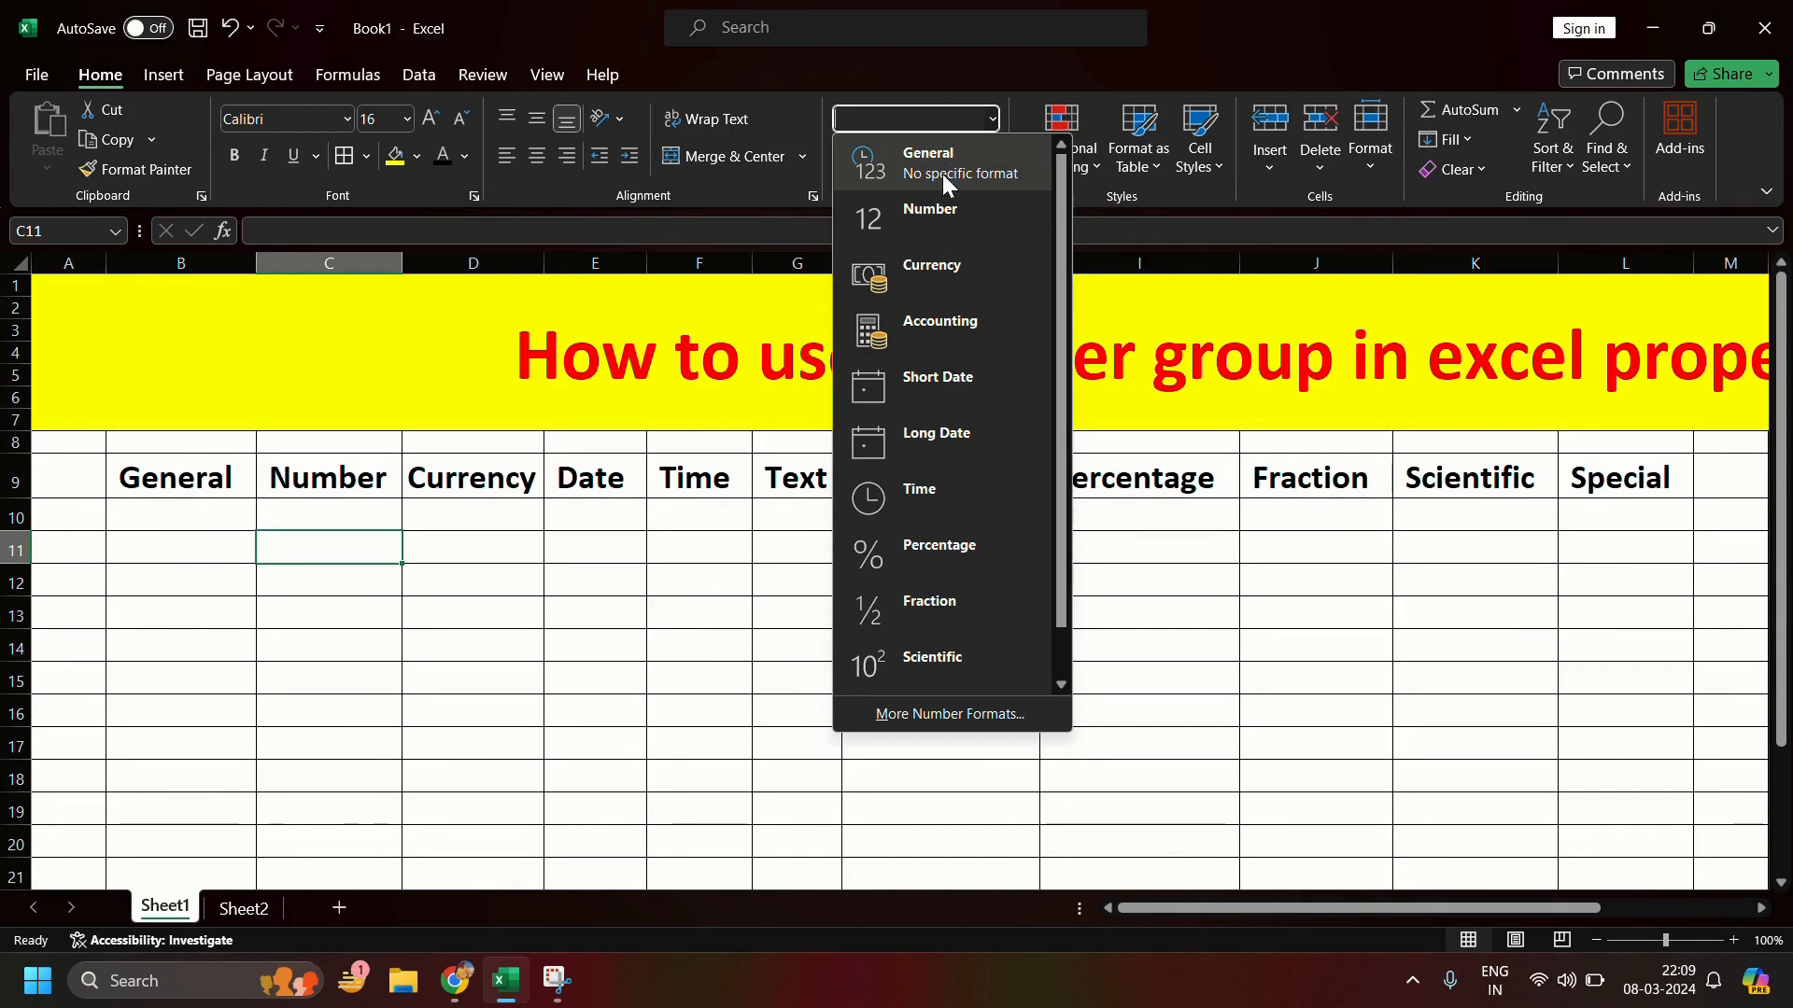
left_click(171, 518)
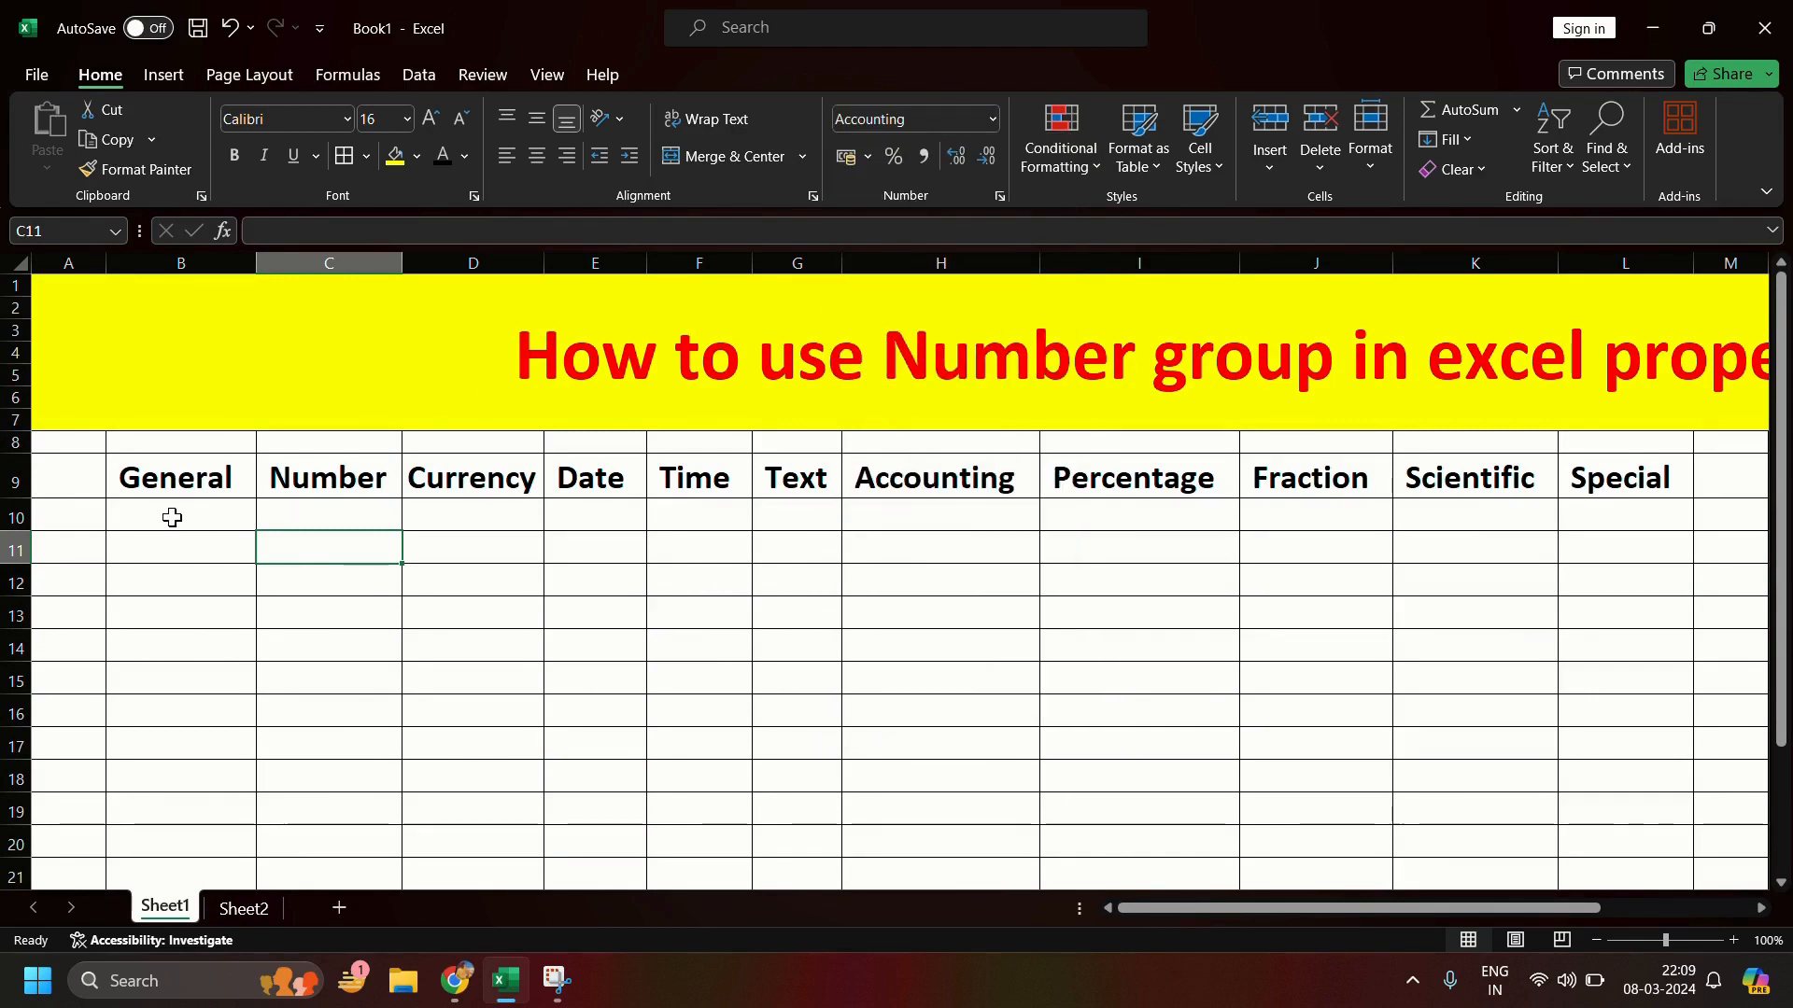
Step: Enter 55 in B10 and 45 in B11 under the General heading
left_click(172, 518)
type("55")
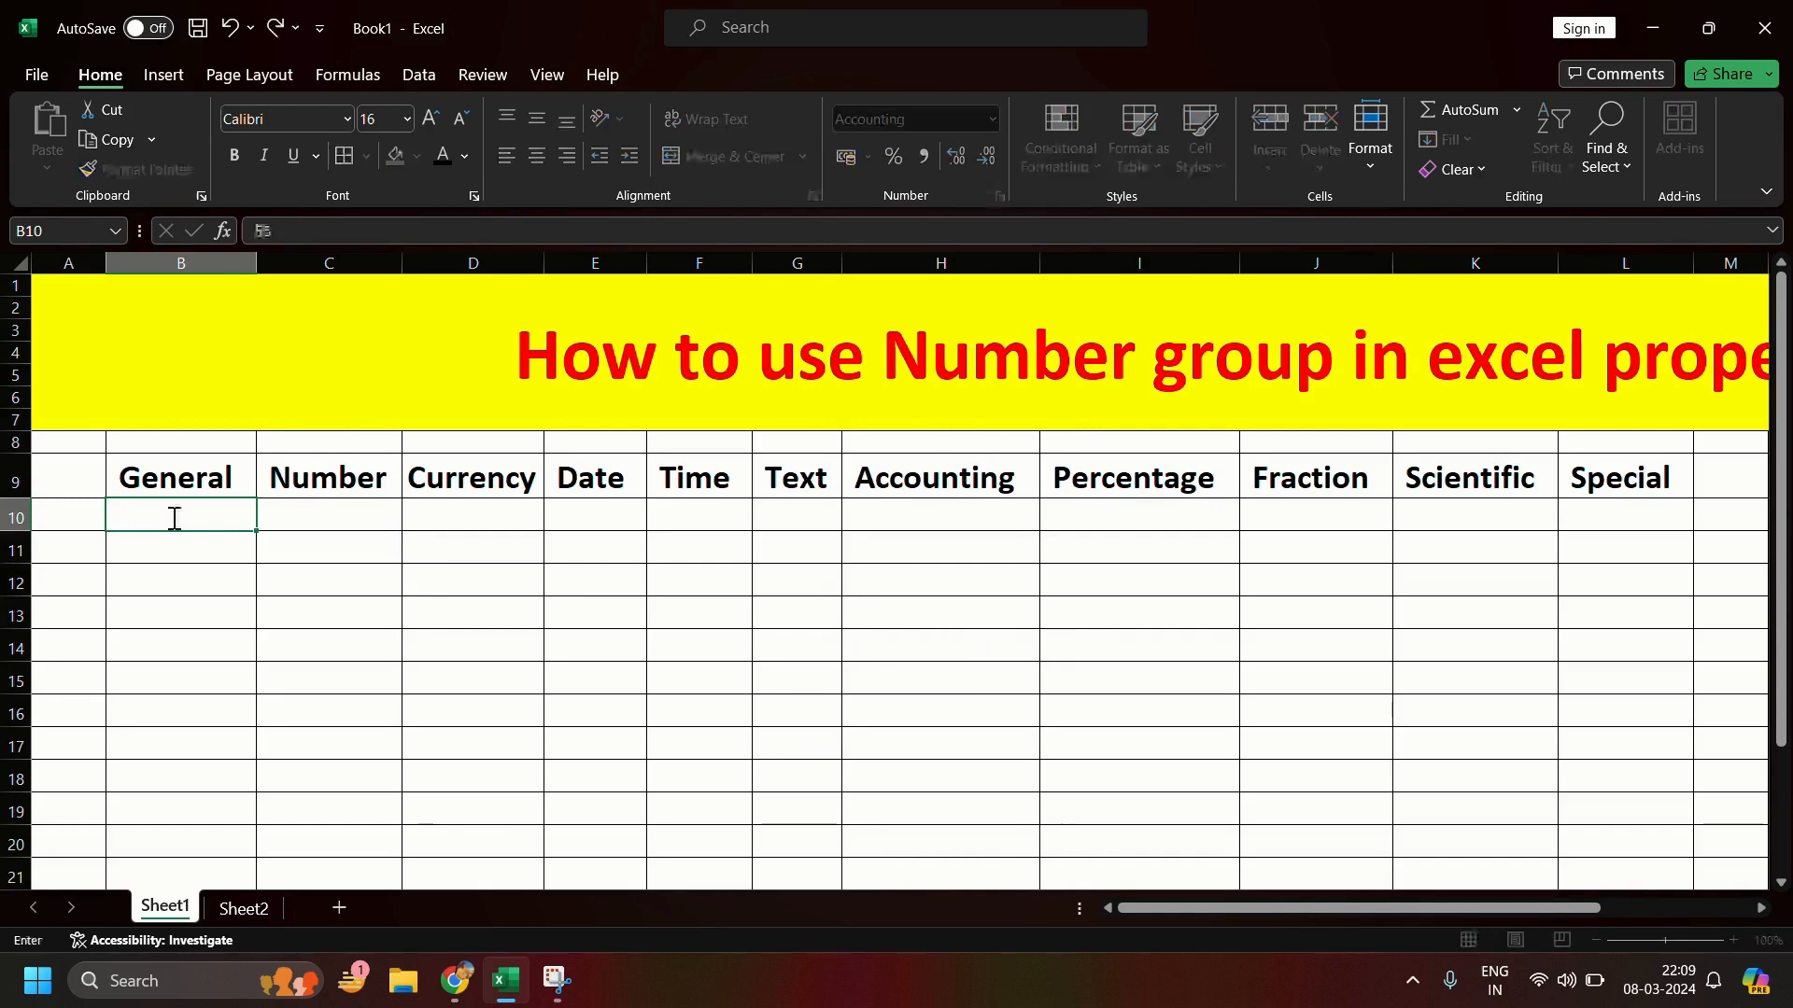
key("Return")
type("45")
key("Return")
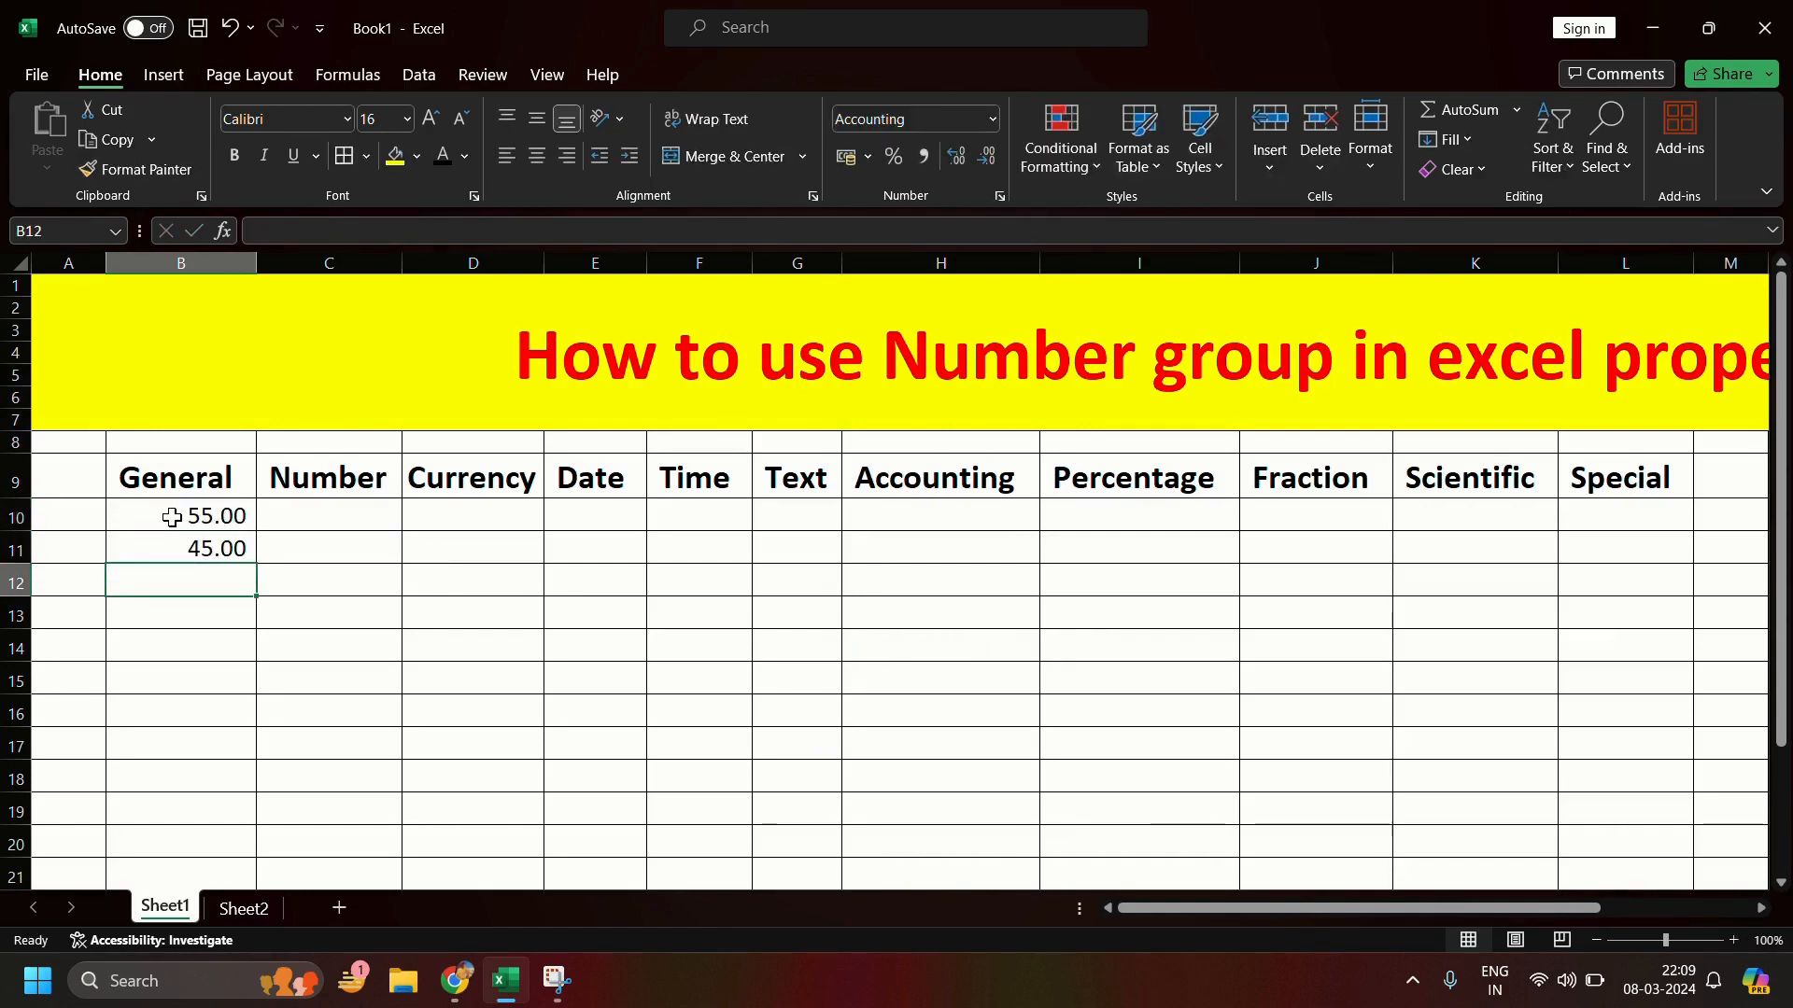
Step: Set the number format of the table range B10:L18 to General
left_click_drag(172, 517, 1608, 781)
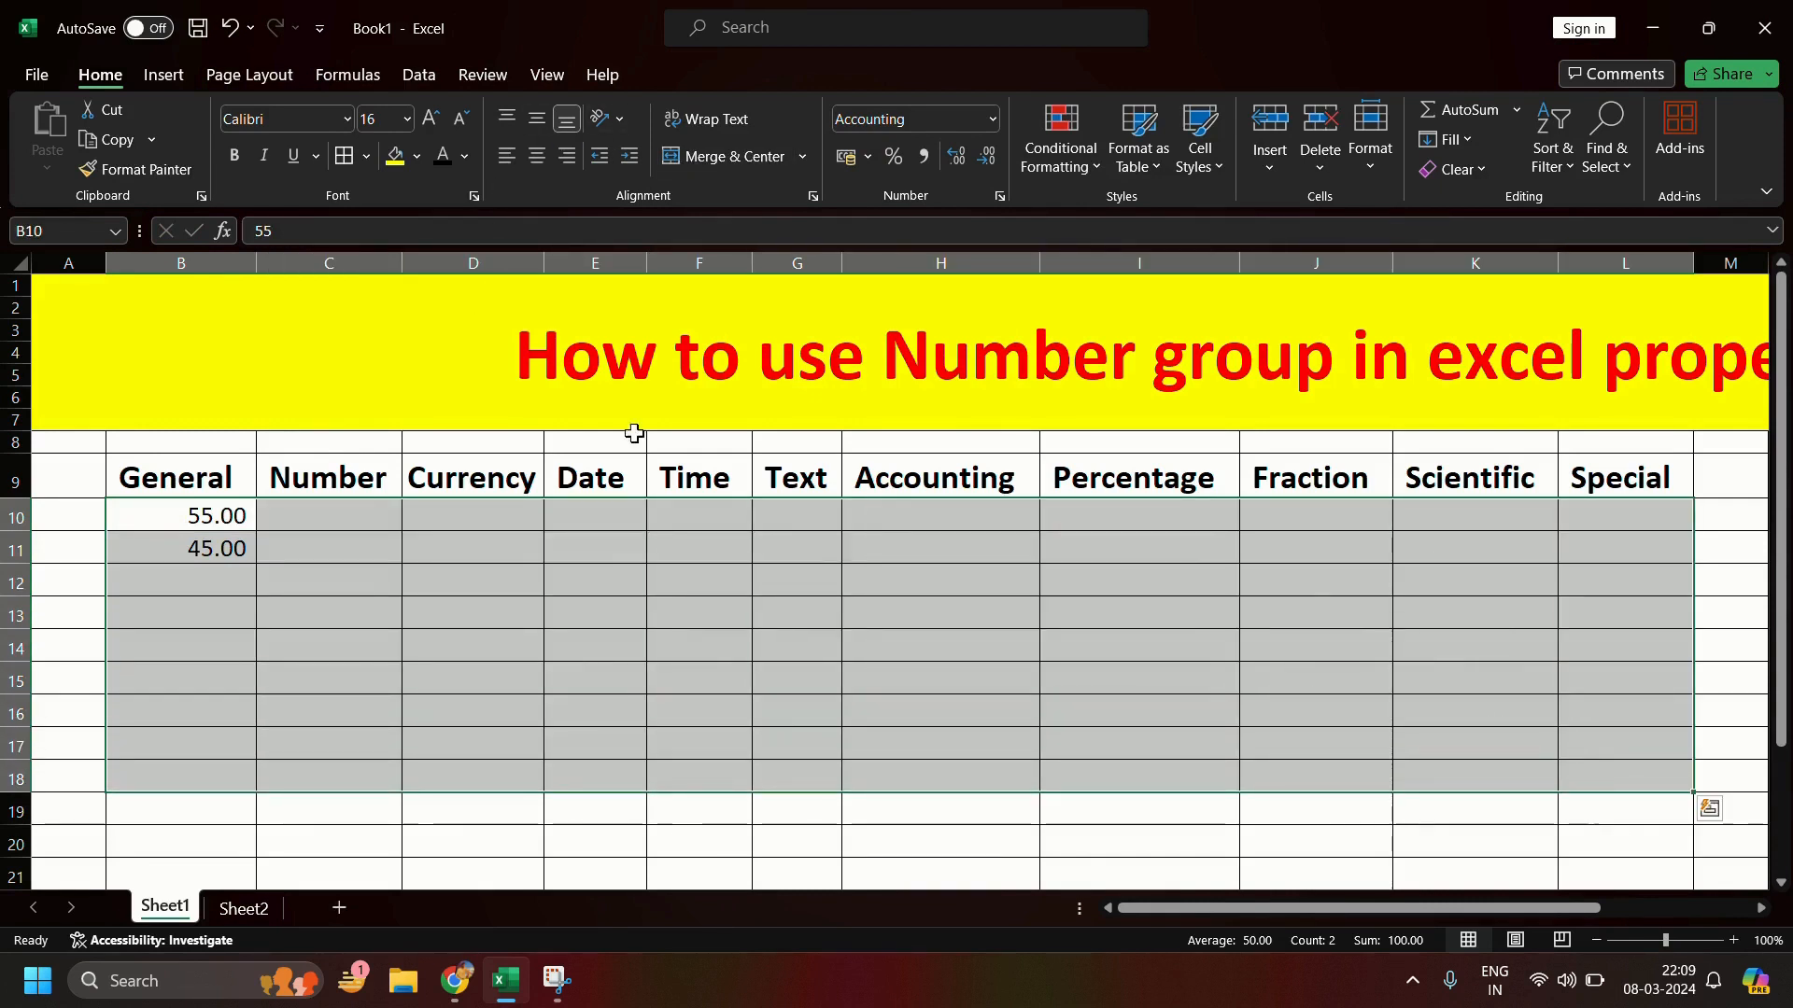
left_click(993, 120)
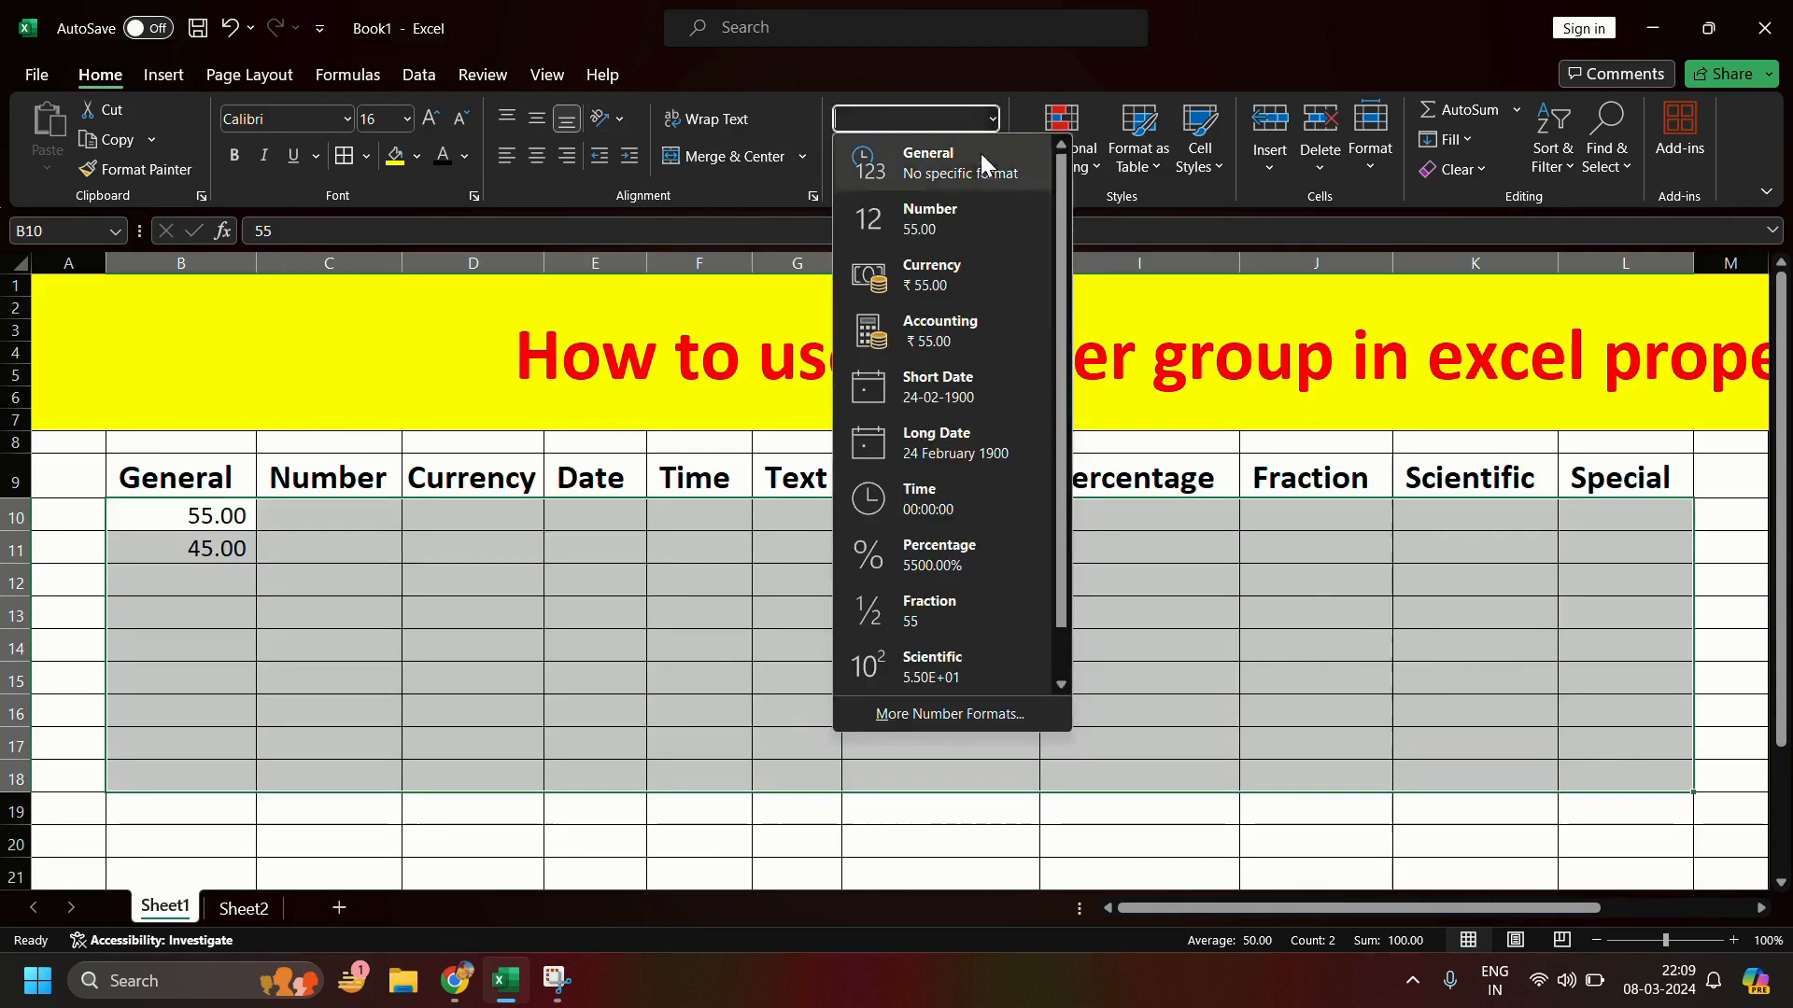
left_click(978, 155)
left_click(262, 676)
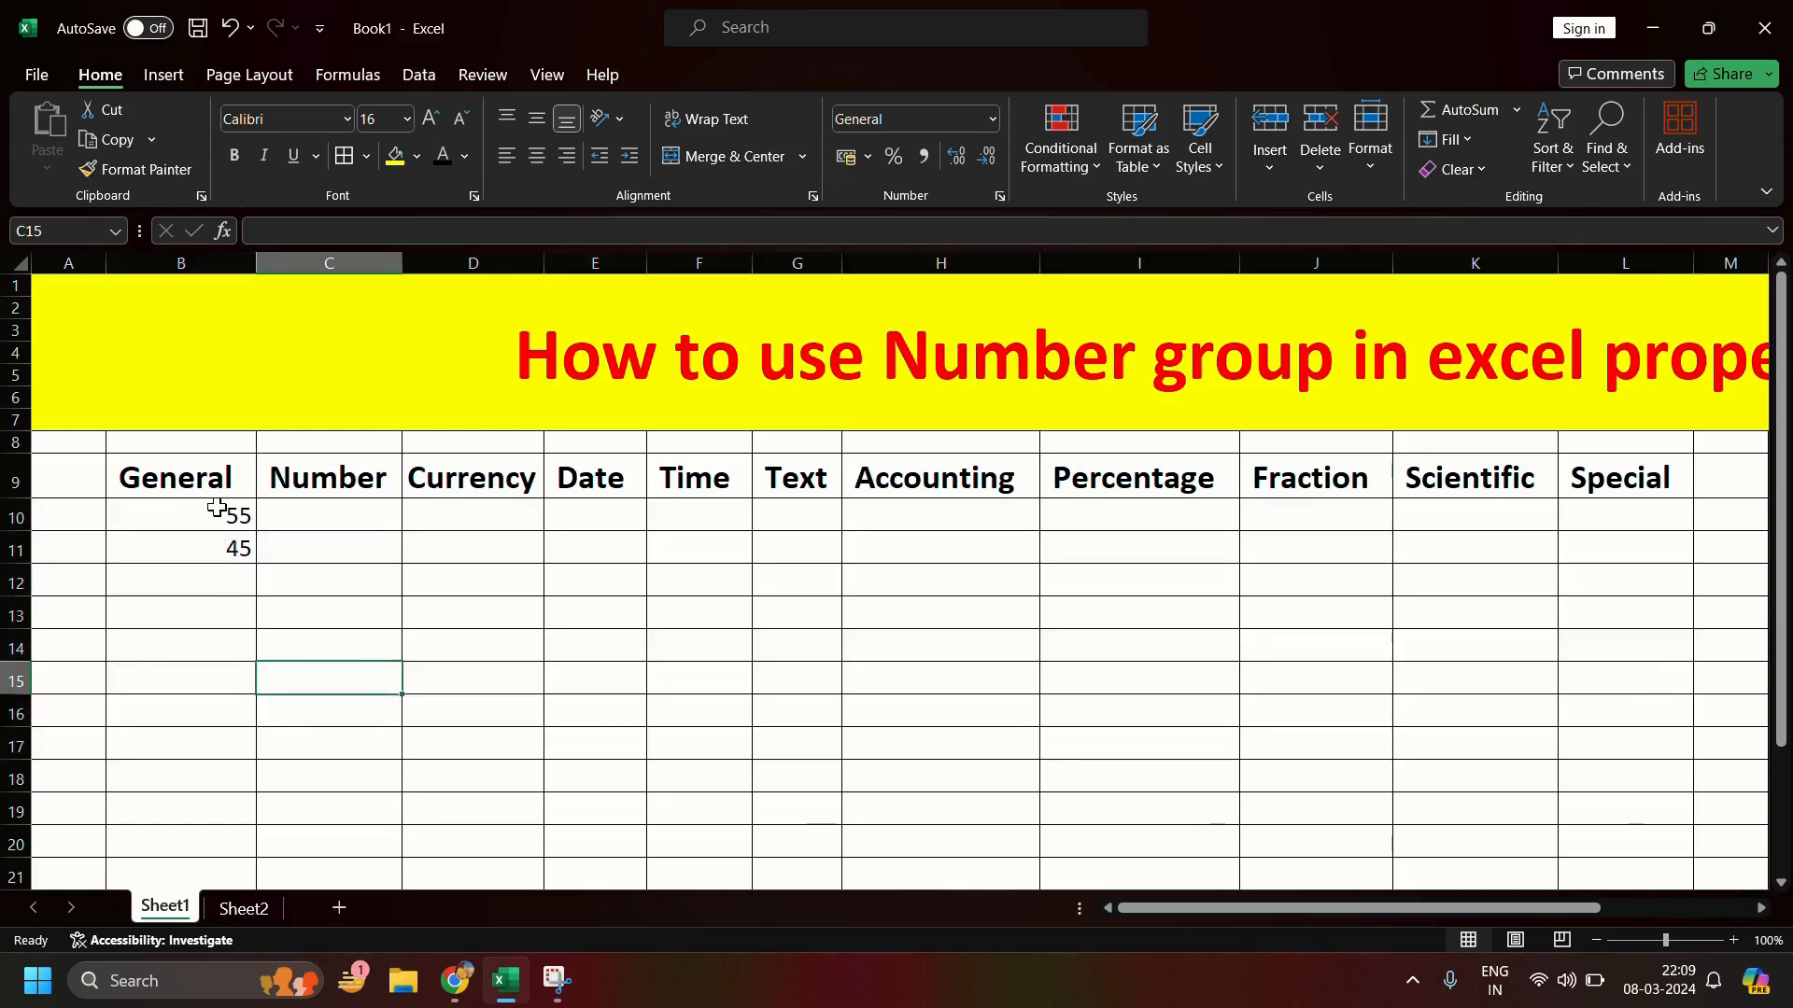
left_click_drag(216, 507, 233, 548)
left_click(232, 549)
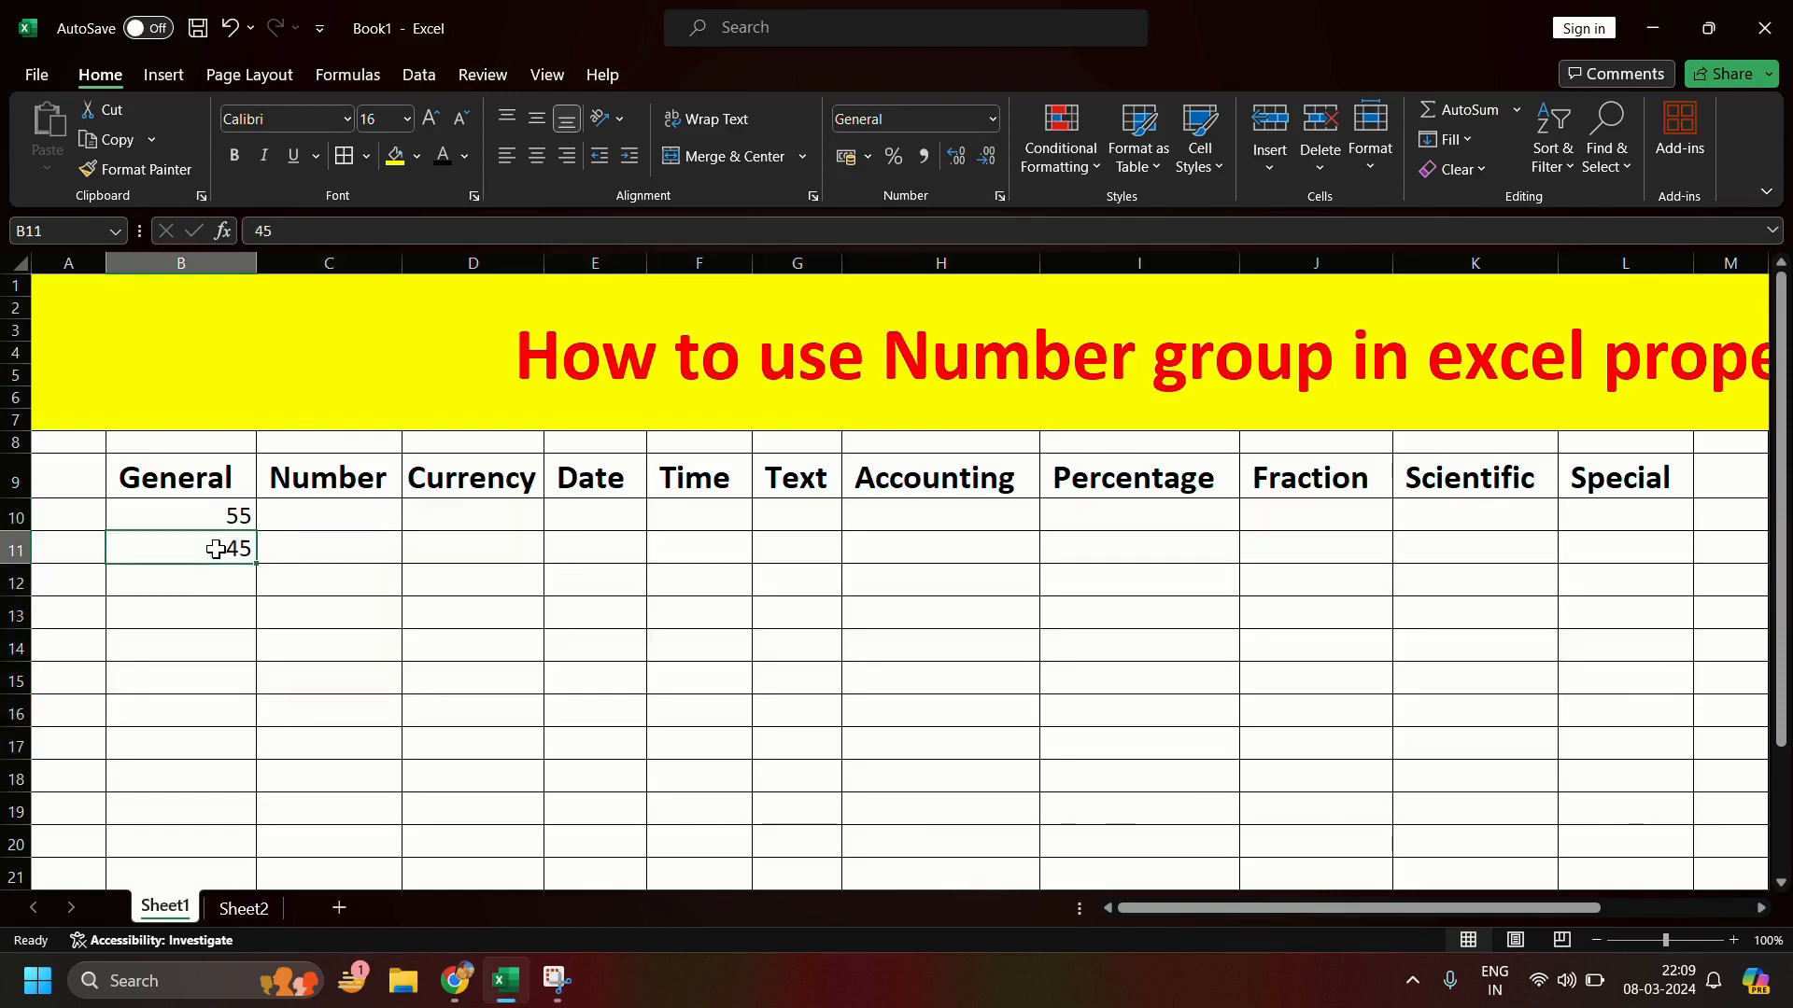
Step: Try the sample text entries dsfsf and dfd in B12 and B13 and clear them again
left_click(185, 588)
type("dsfsf")
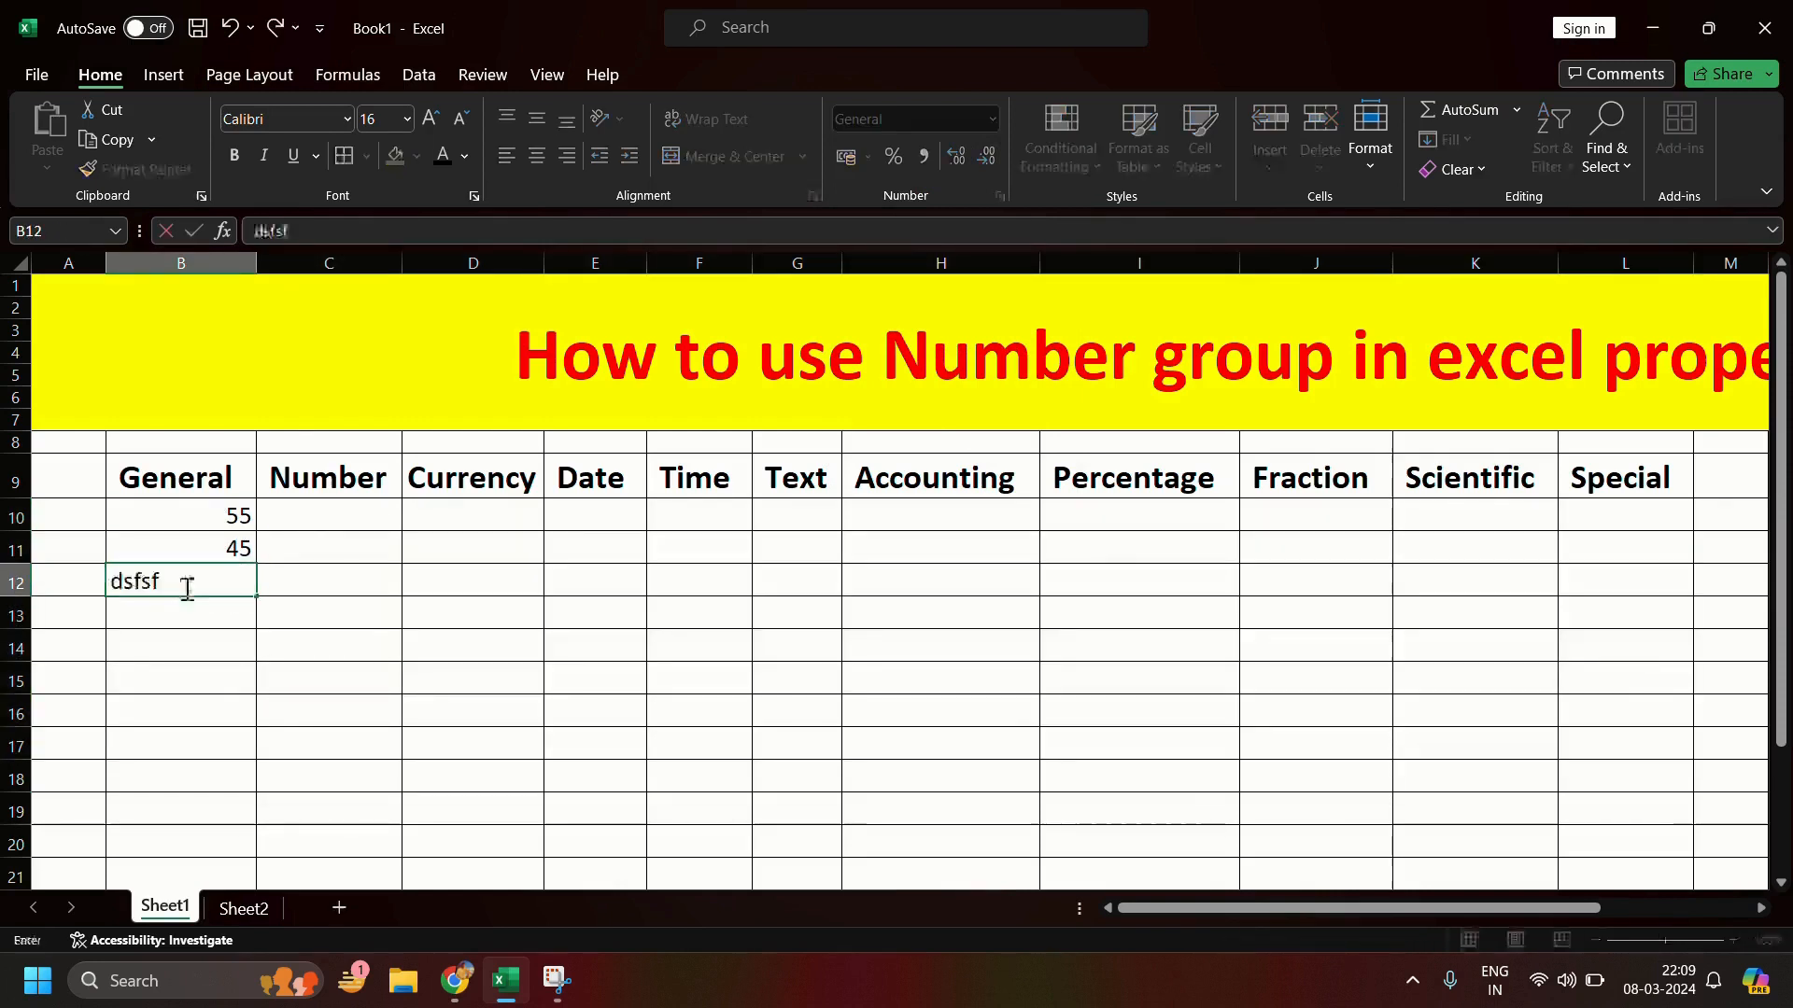
key("Return")
type("dfd")
key("Return")
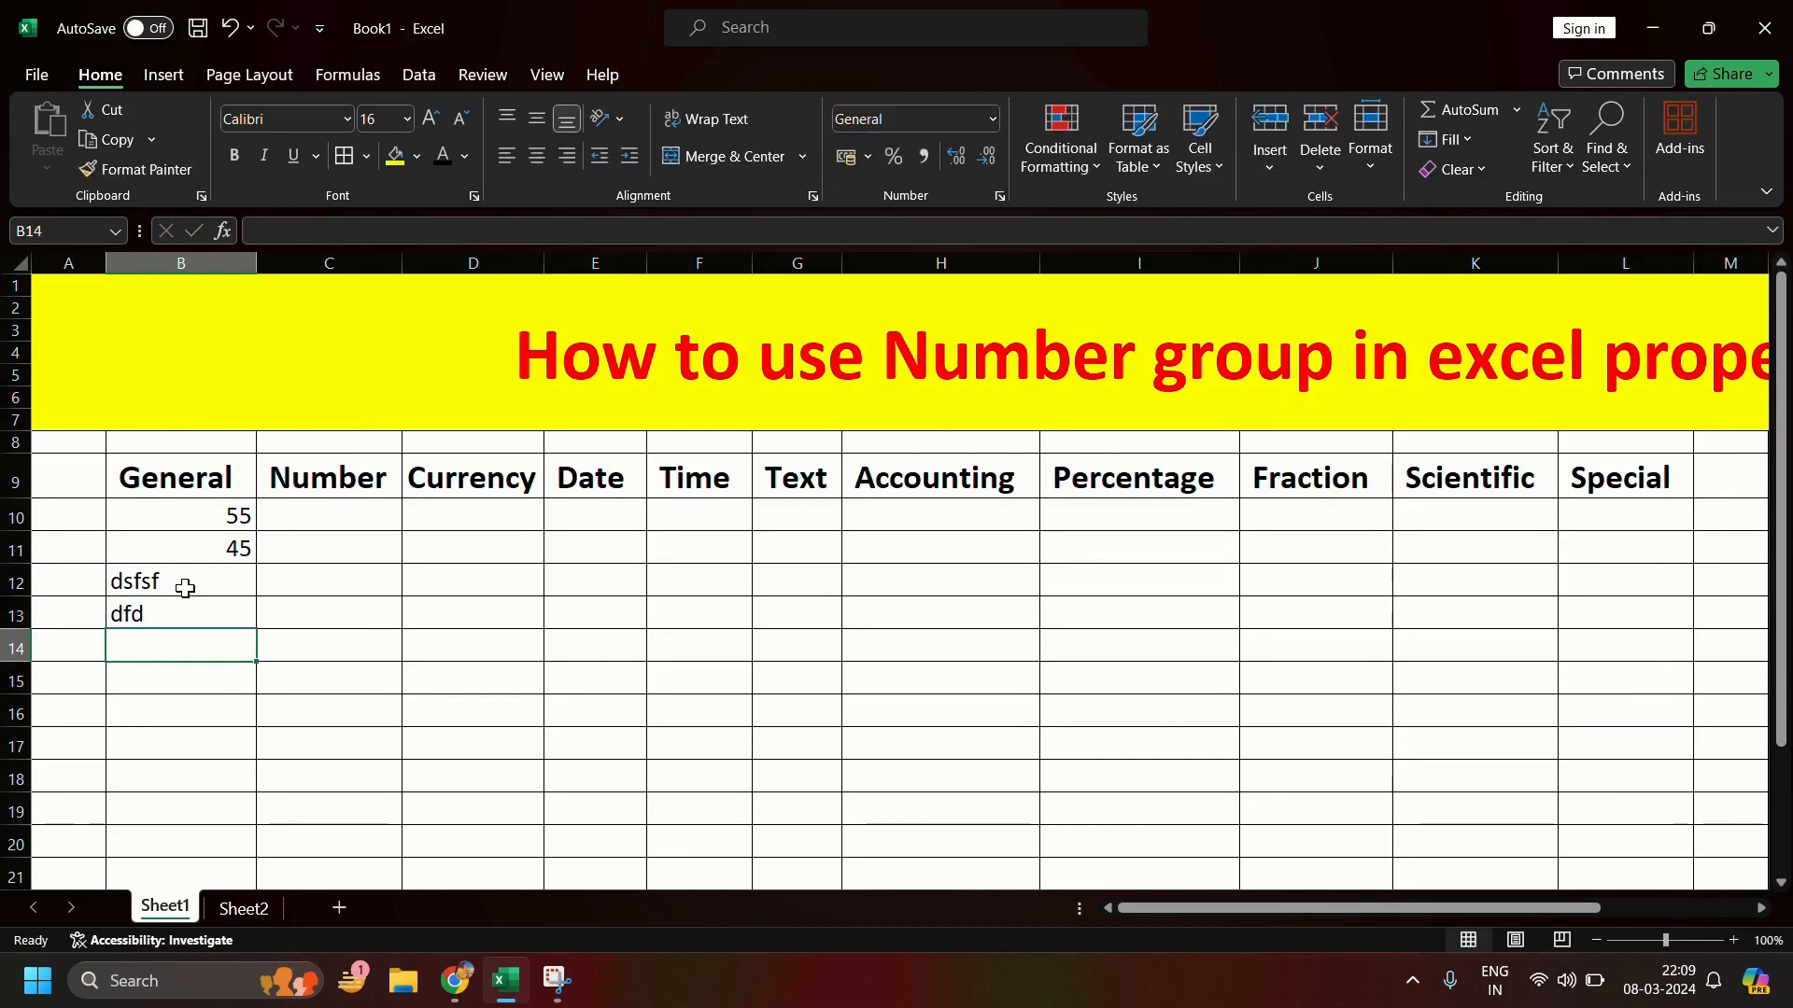
left_click_drag(185, 588, 193, 682)
key("Delete")
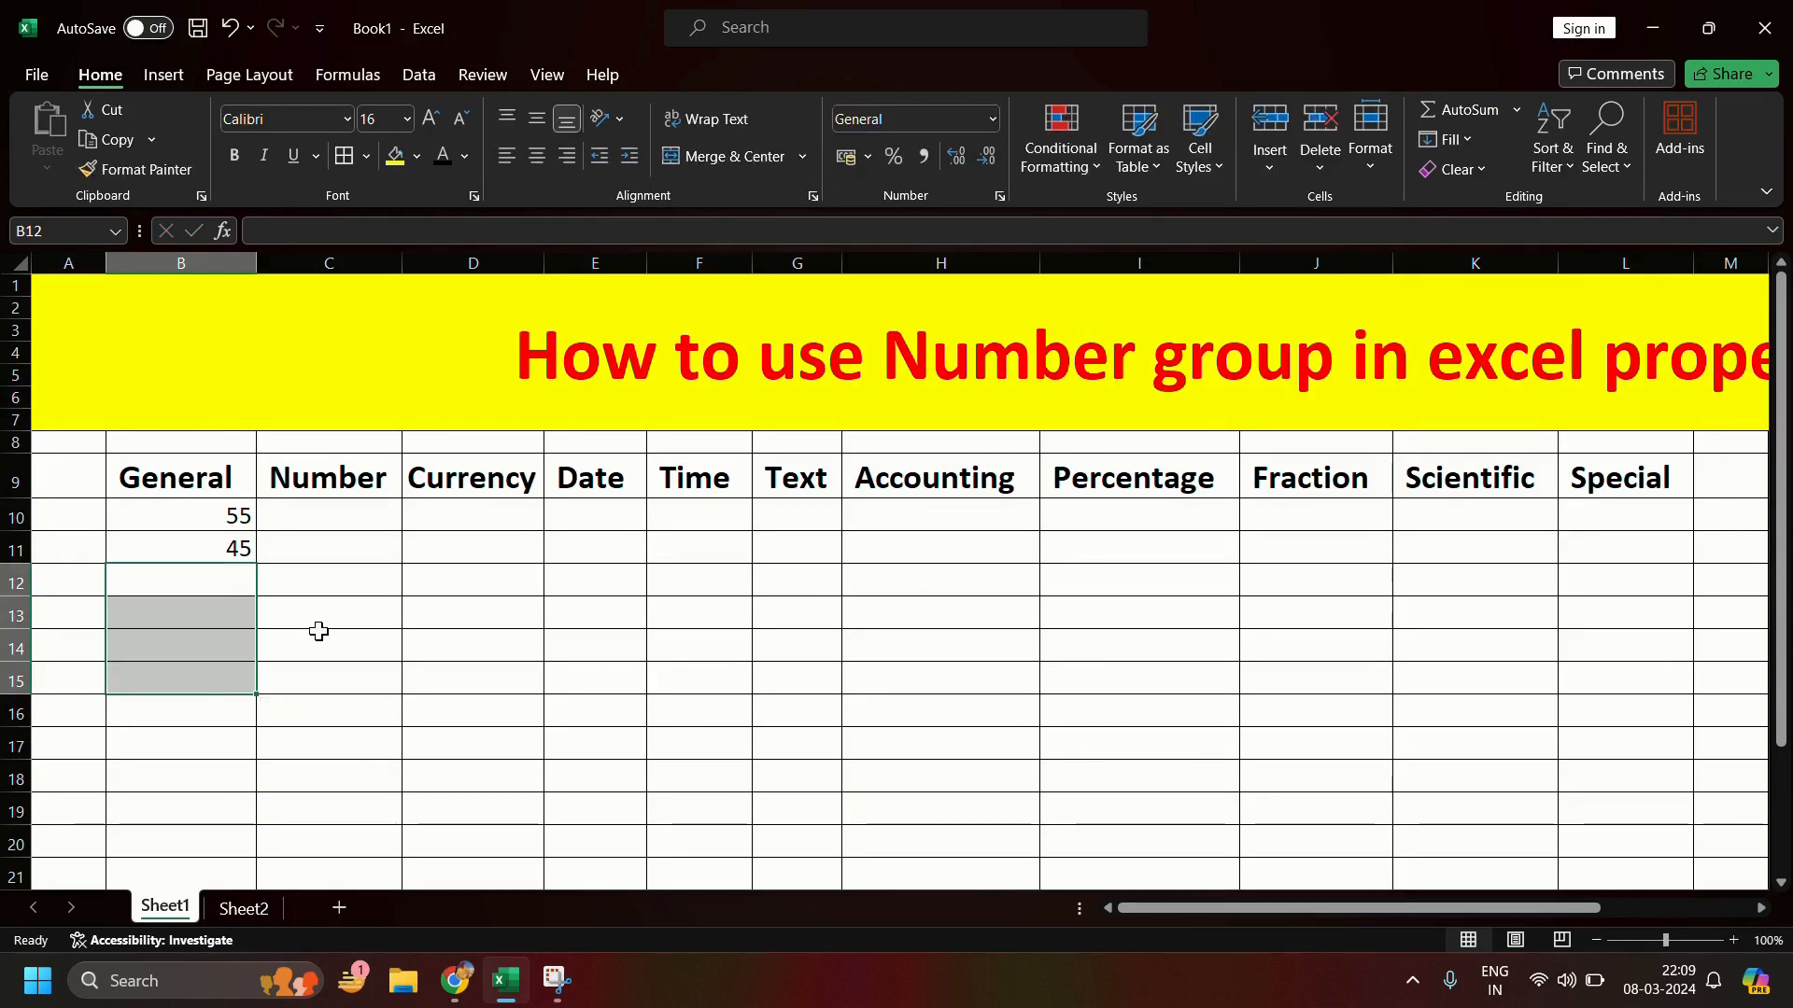
Step: Extend the number series in B10:B11 down to B16 with the fill handle
left_click(316, 635)
left_click_drag(233, 515, 261, 717)
left_click(316, 605)
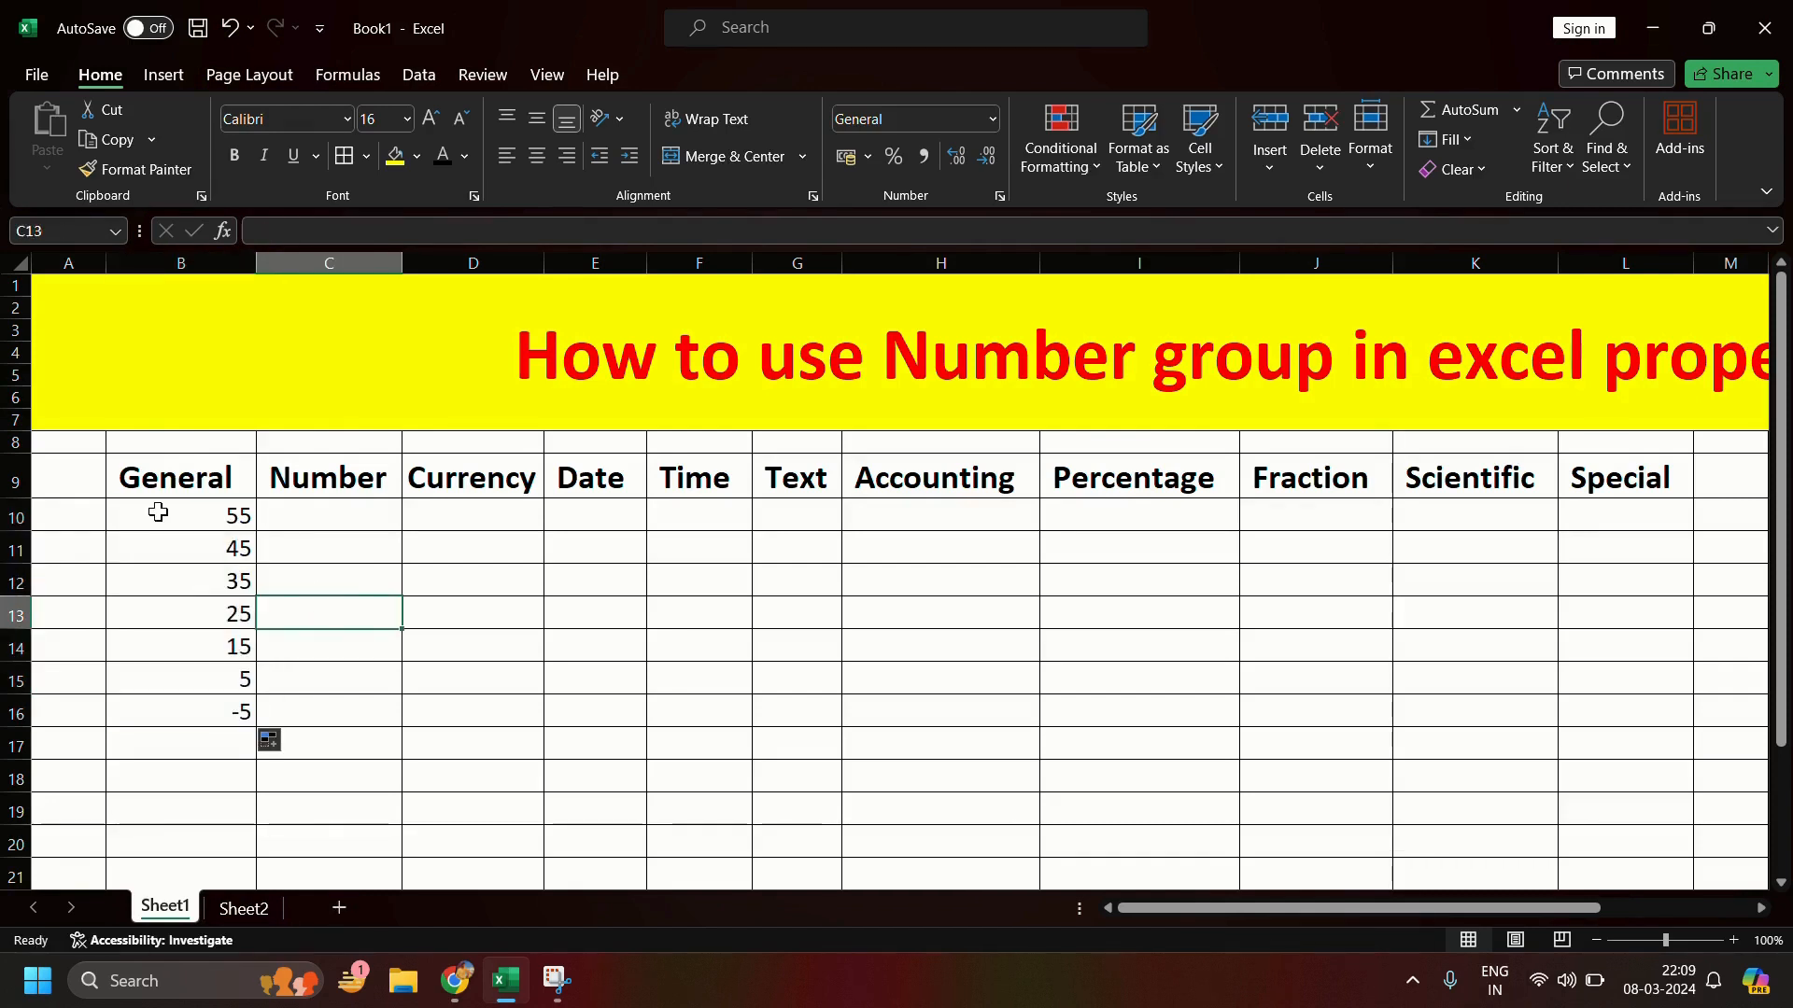
left_click_drag(152, 512, 200, 713)
left_click(294, 605)
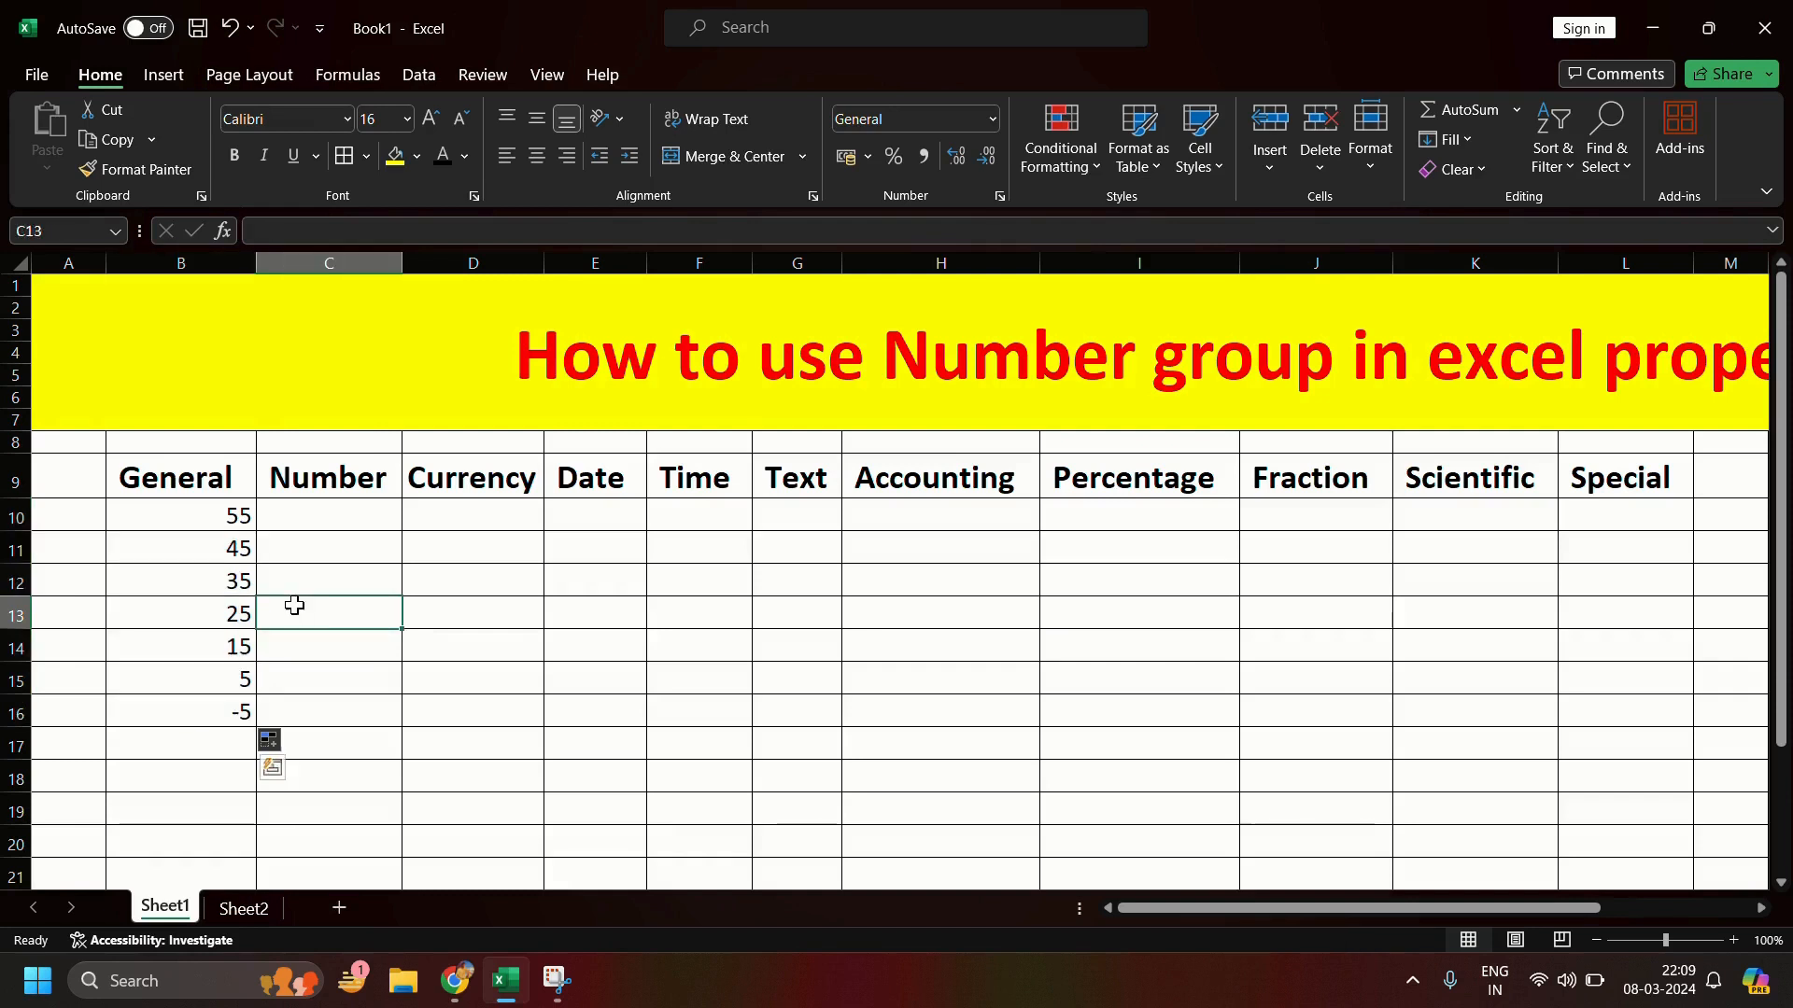
left_click(336, 493)
left_click(323, 535)
left_click(329, 517)
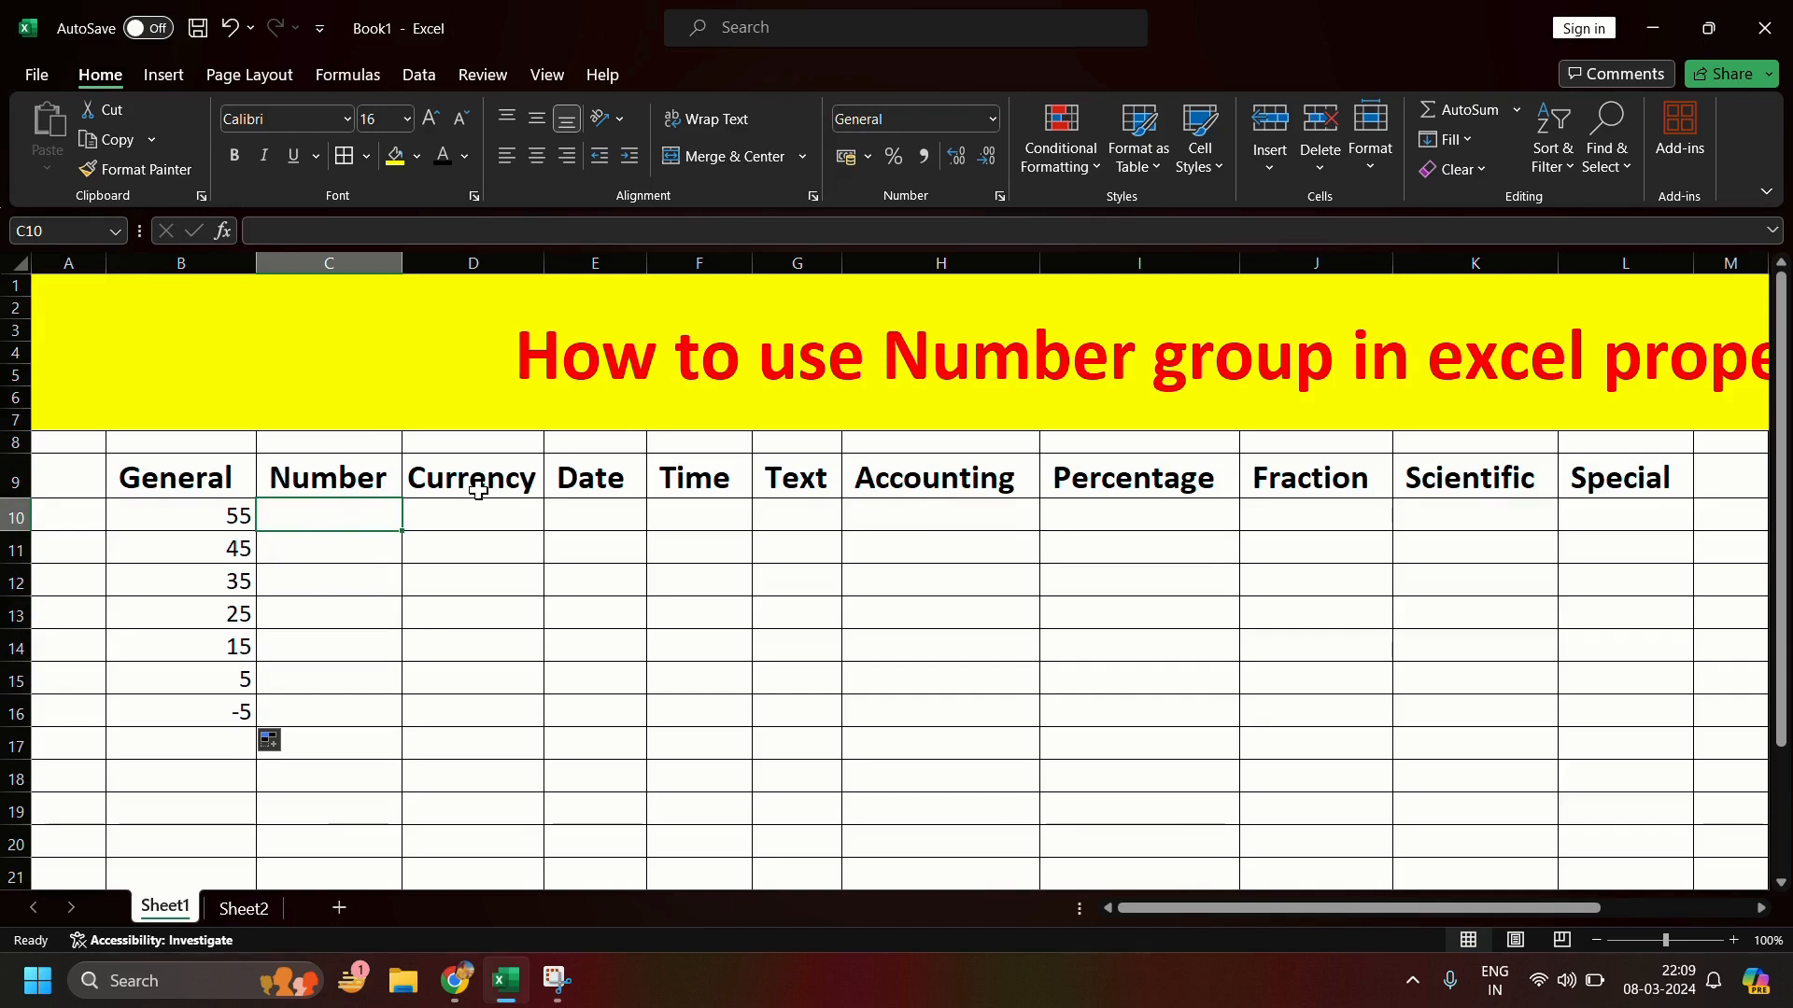
Step: Copy the General column values in B10:B16 into C10:C16 under the Number heading
left_click_drag(239, 529, 211, 720)
key("ctrl+c")
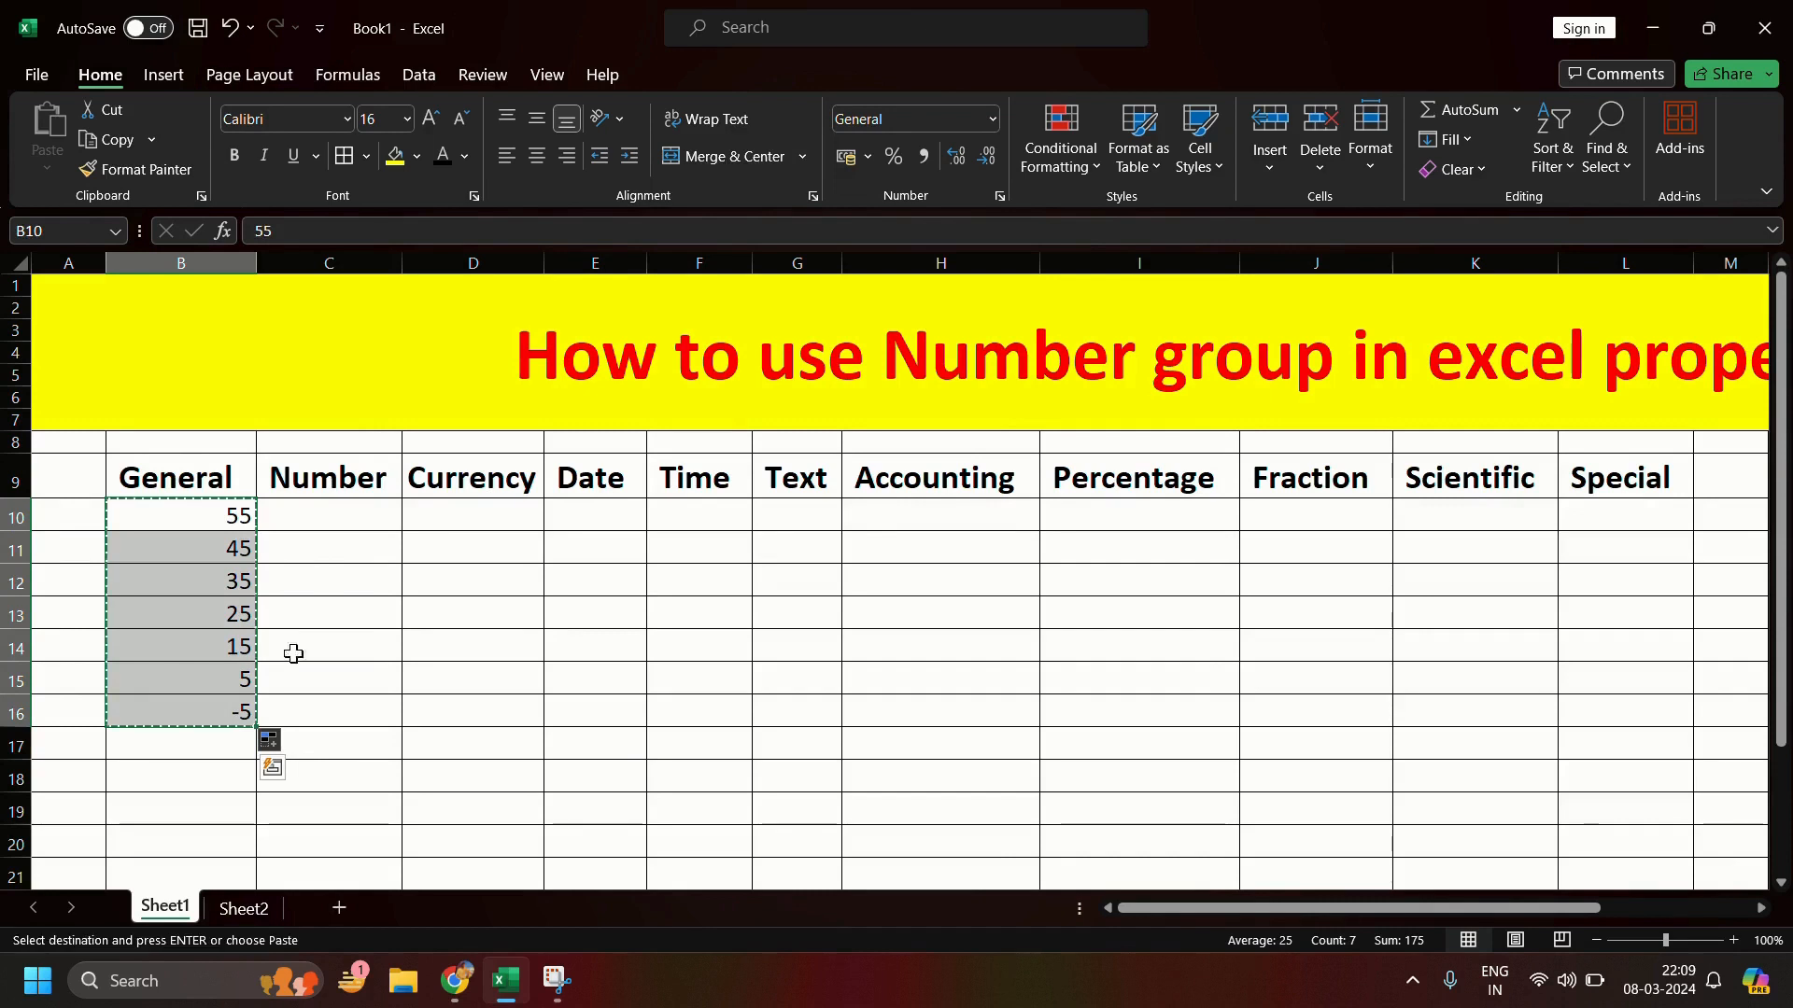
left_click_drag(352, 512, 355, 687)
key("ctrl+v")
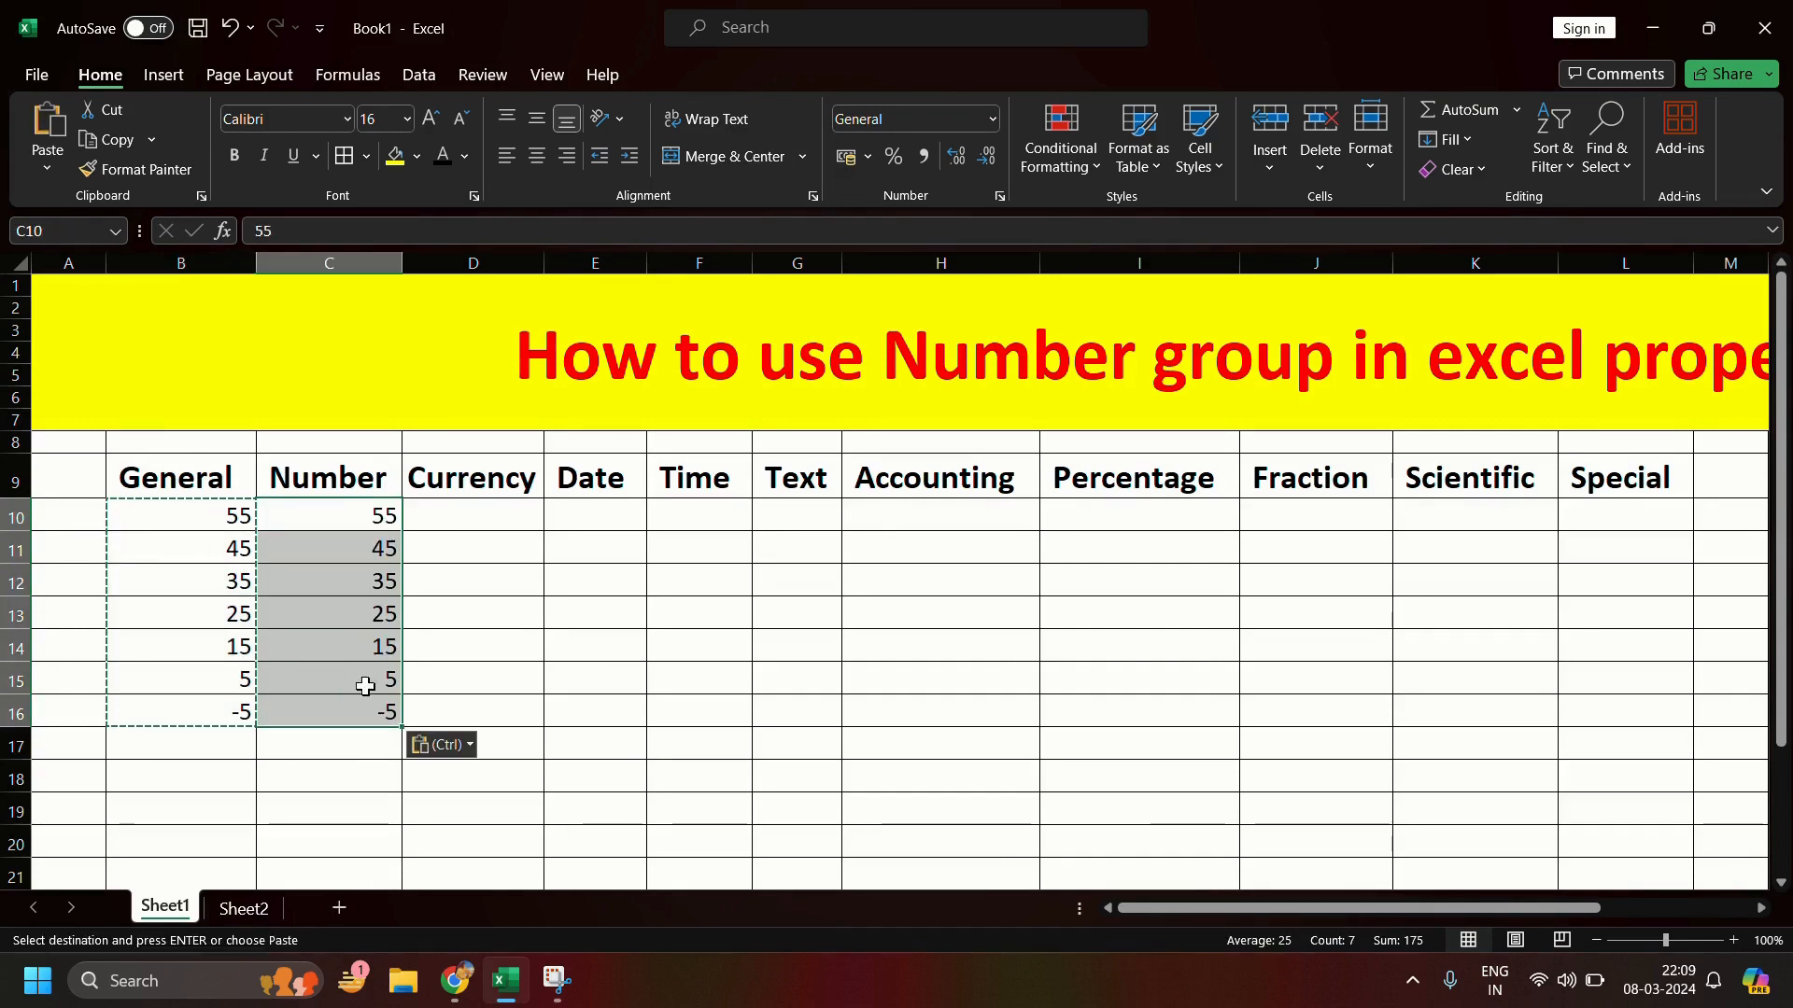
left_click(448, 661)
left_click(334, 737)
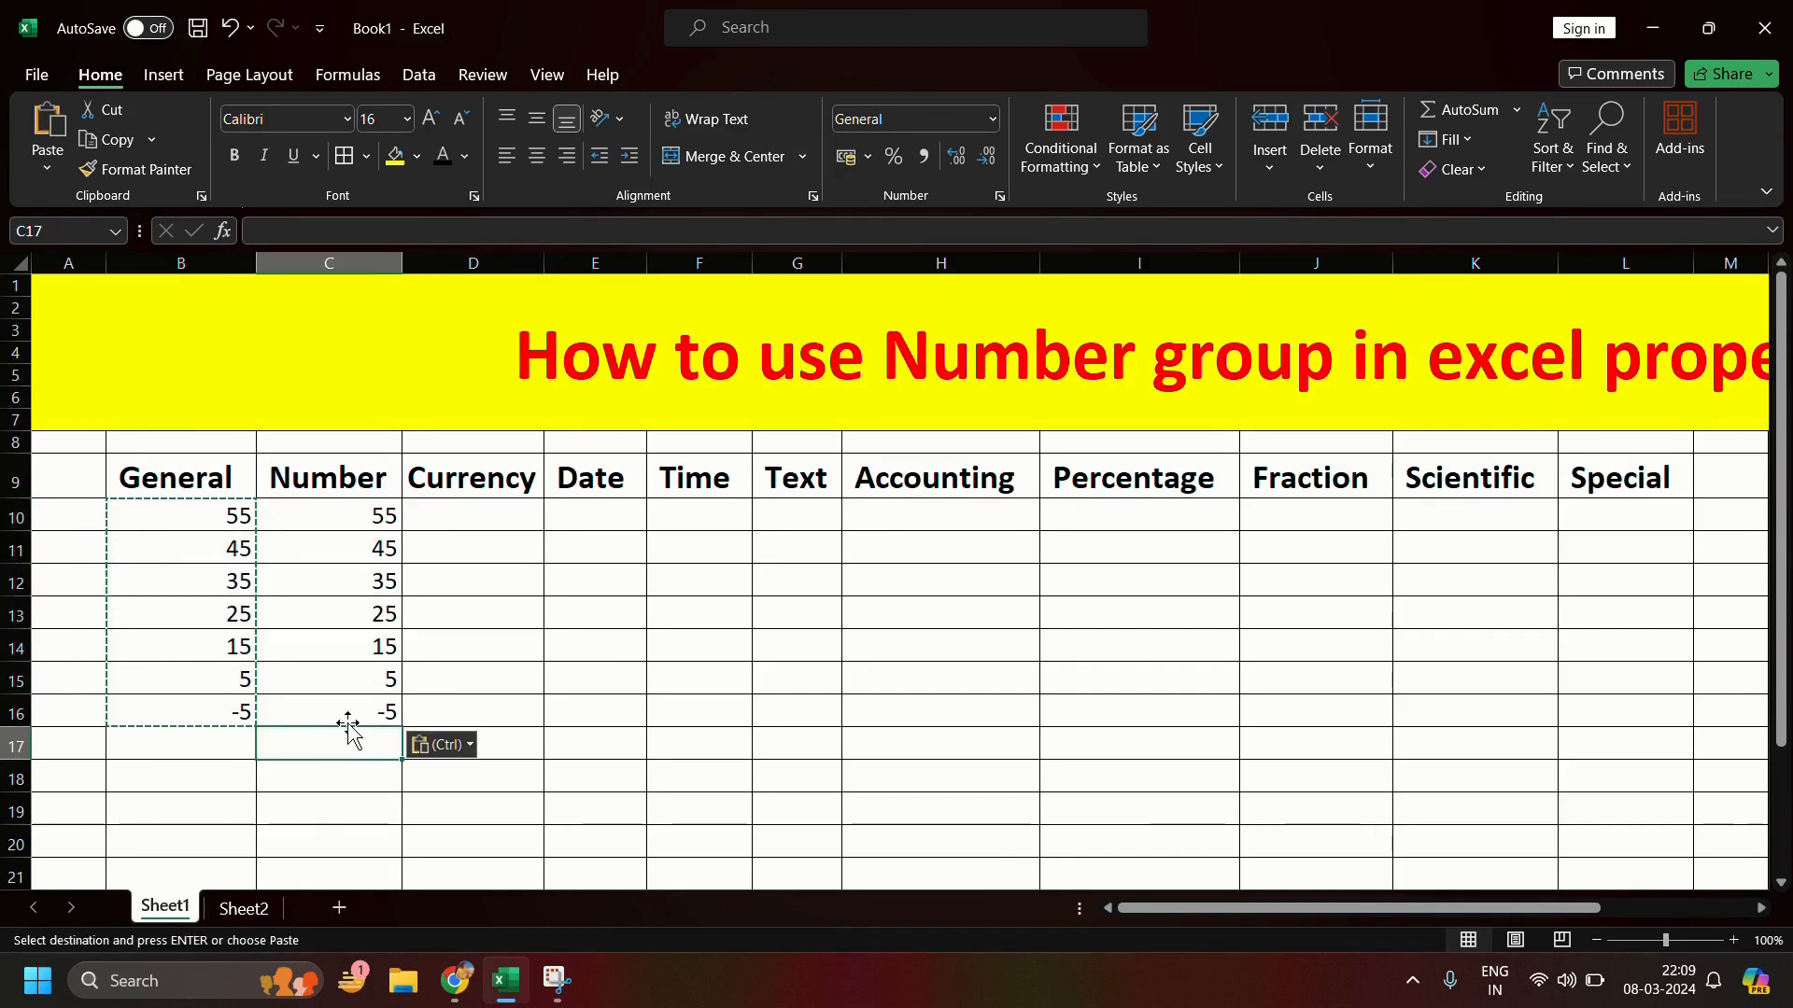
key("Escape")
Step: Apply the Number format to the values in C10:C16
left_click(372, 540)
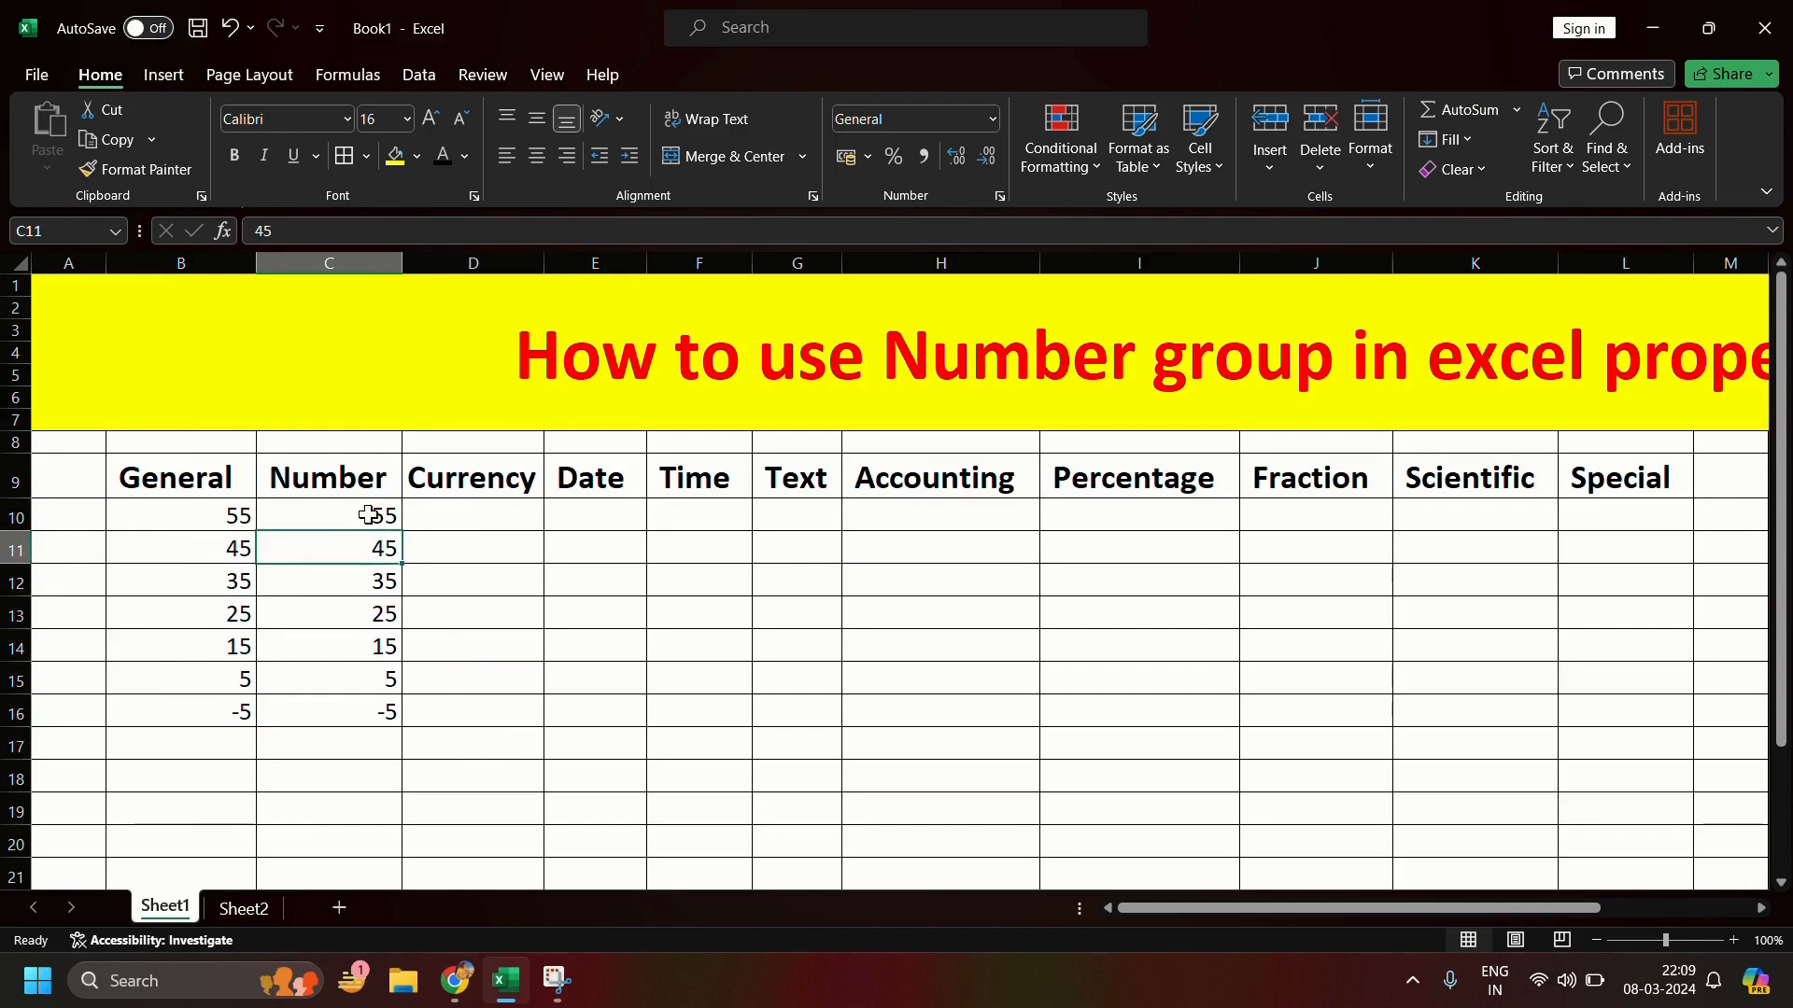
left_click_drag(368, 513, 368, 709)
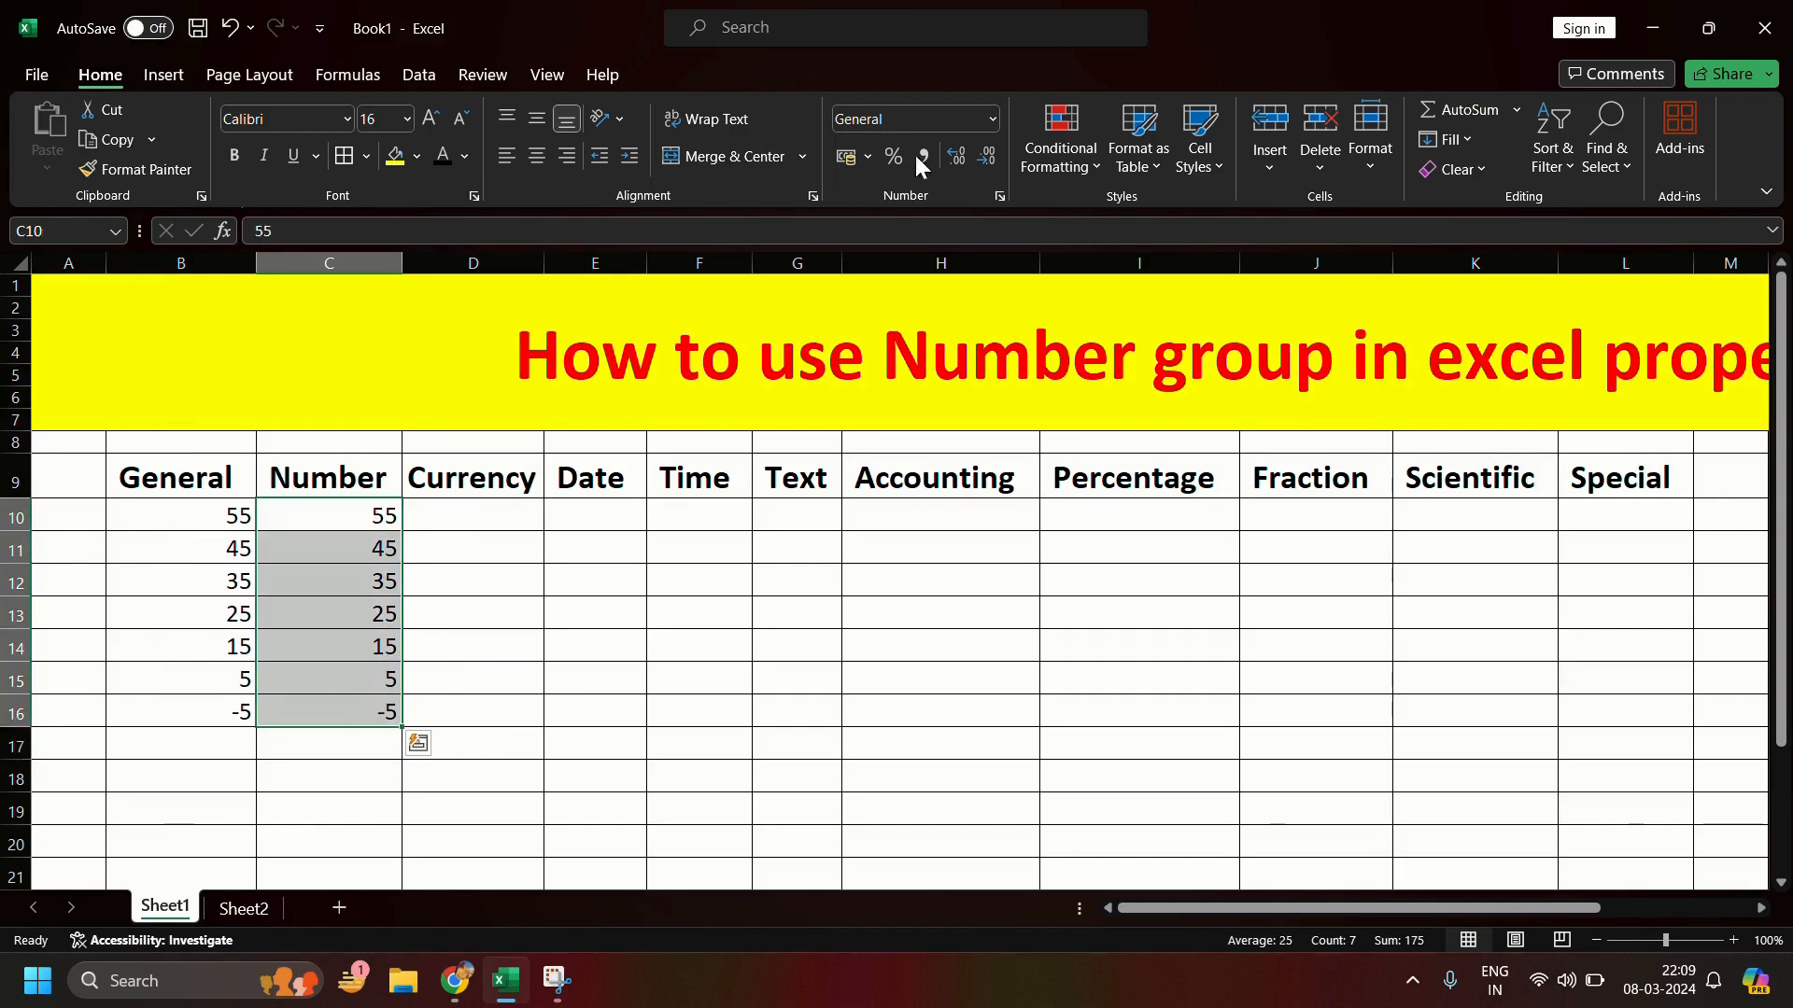
left_click(988, 127)
left_click(945, 225)
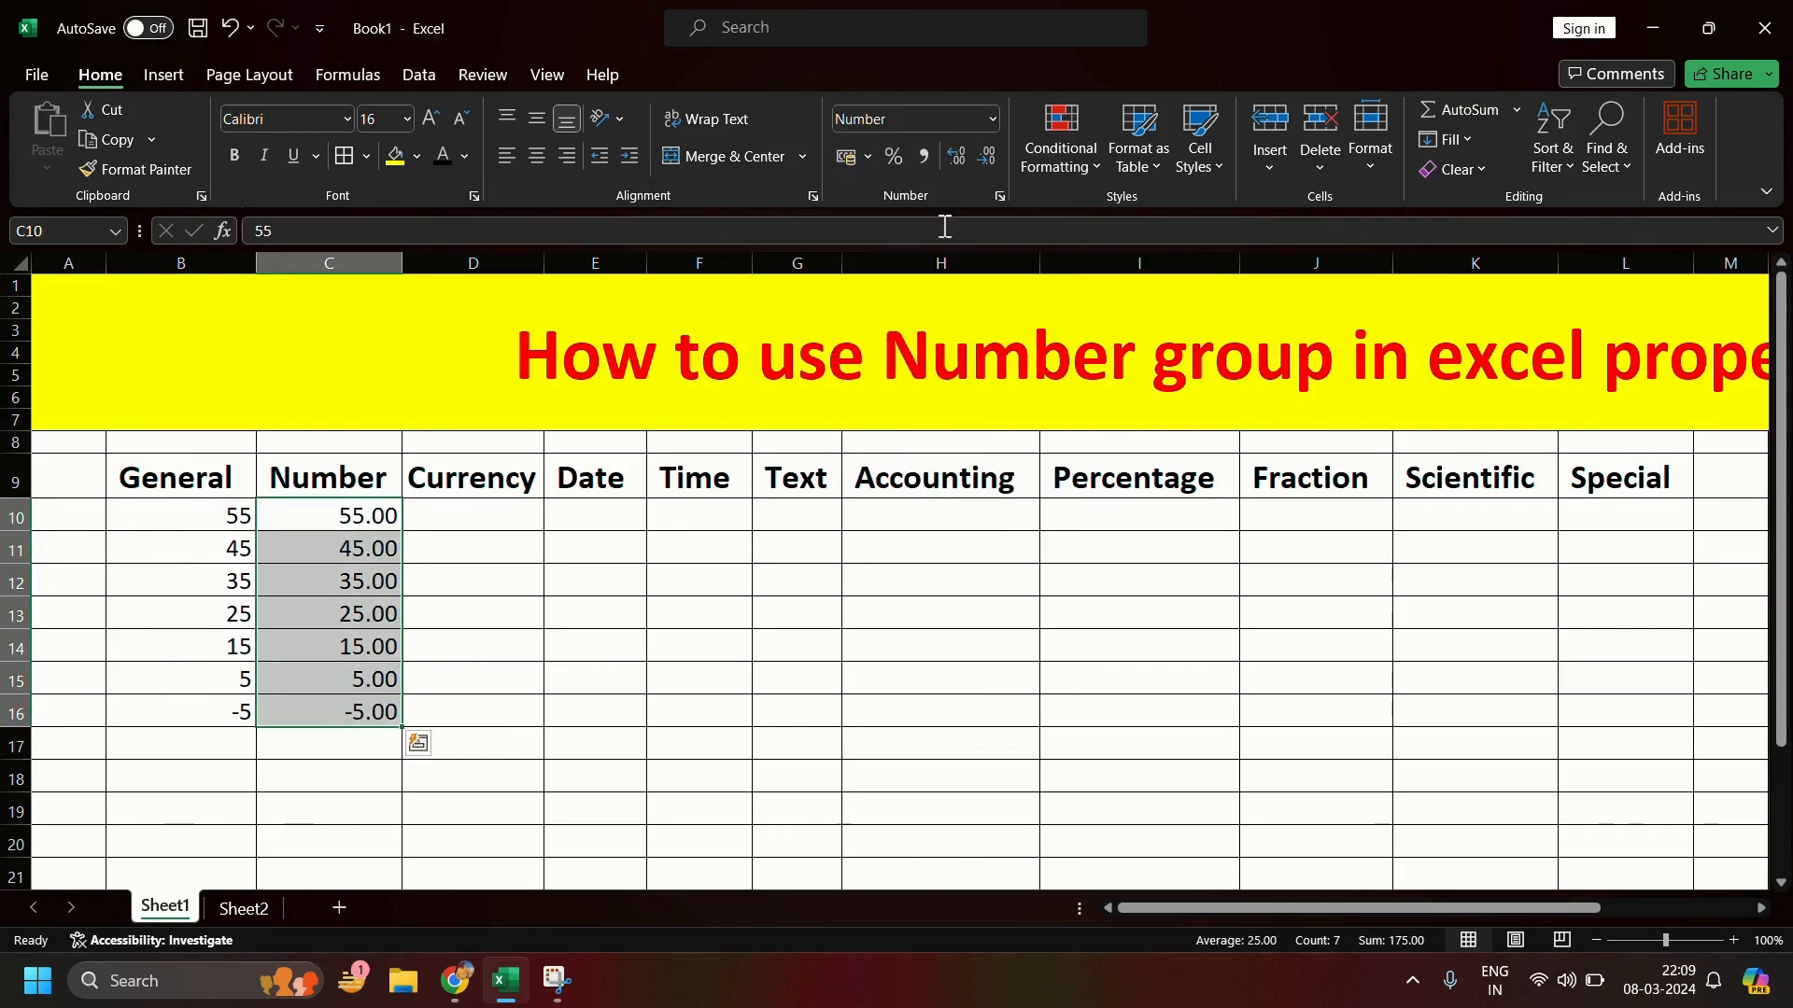
left_click(323, 571)
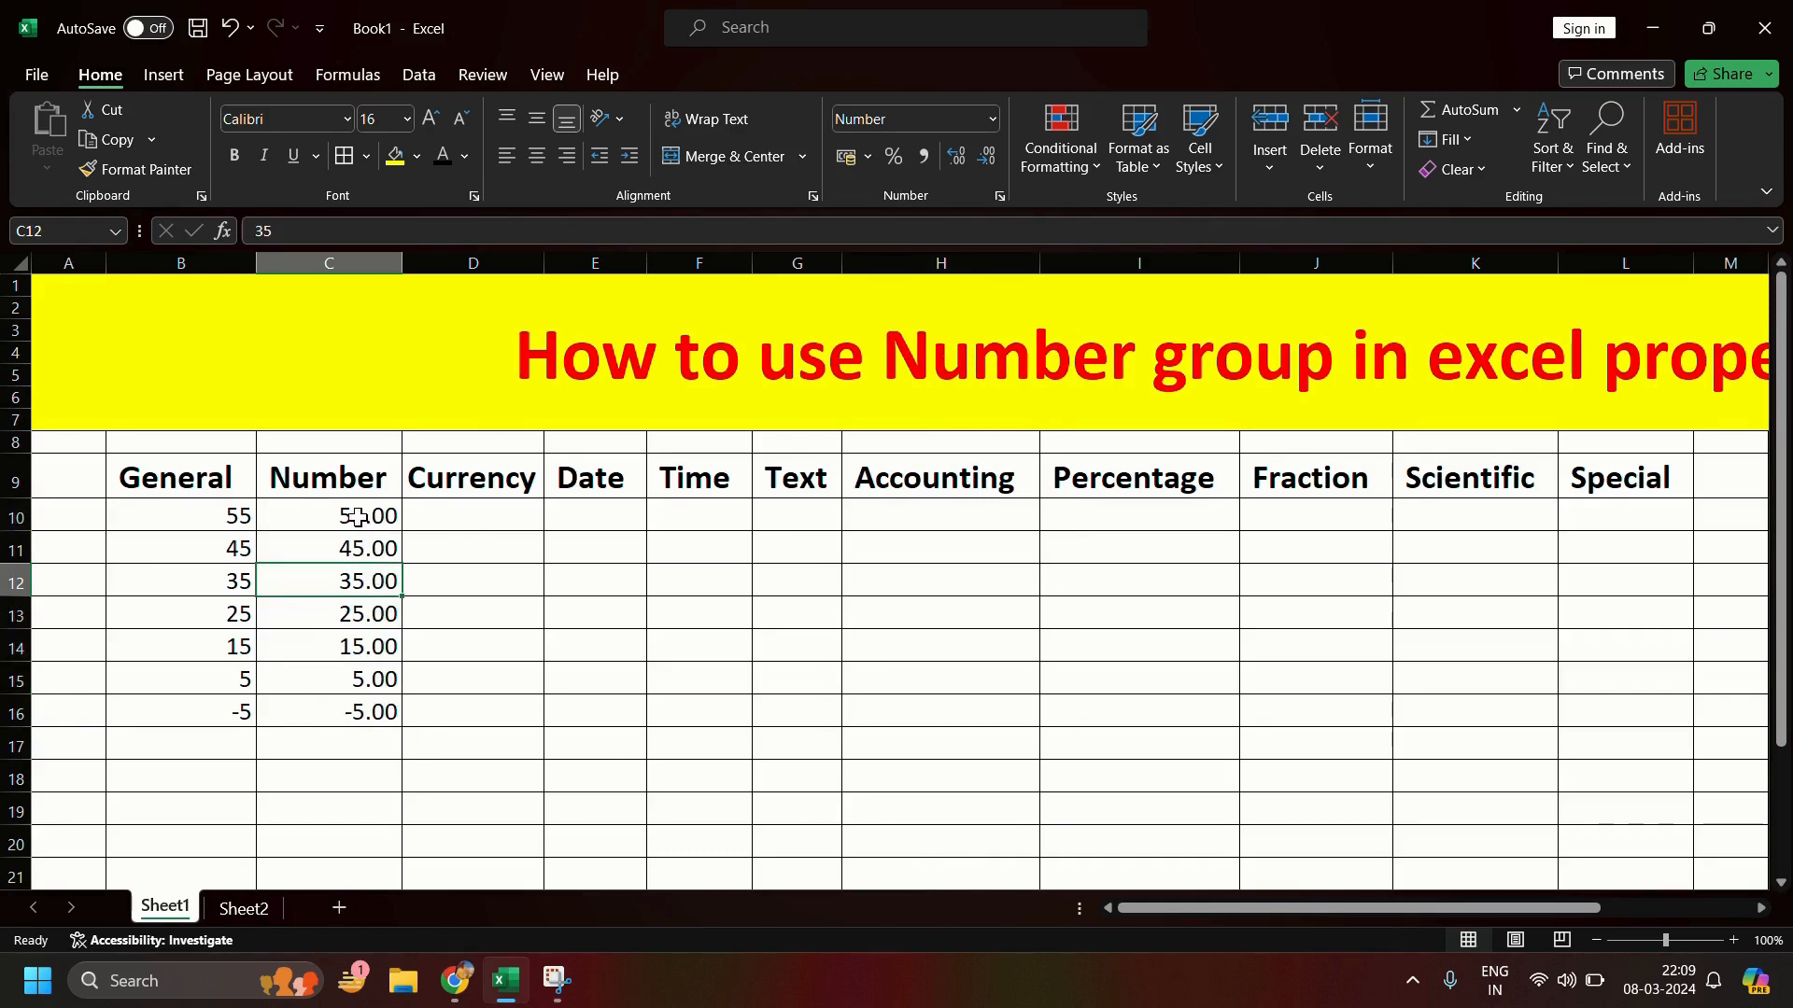
Step: Decrease the decimals in C12, then in all of C10:C16, until the Number column shows whole numbers
left_click(980, 168)
left_click(980, 166)
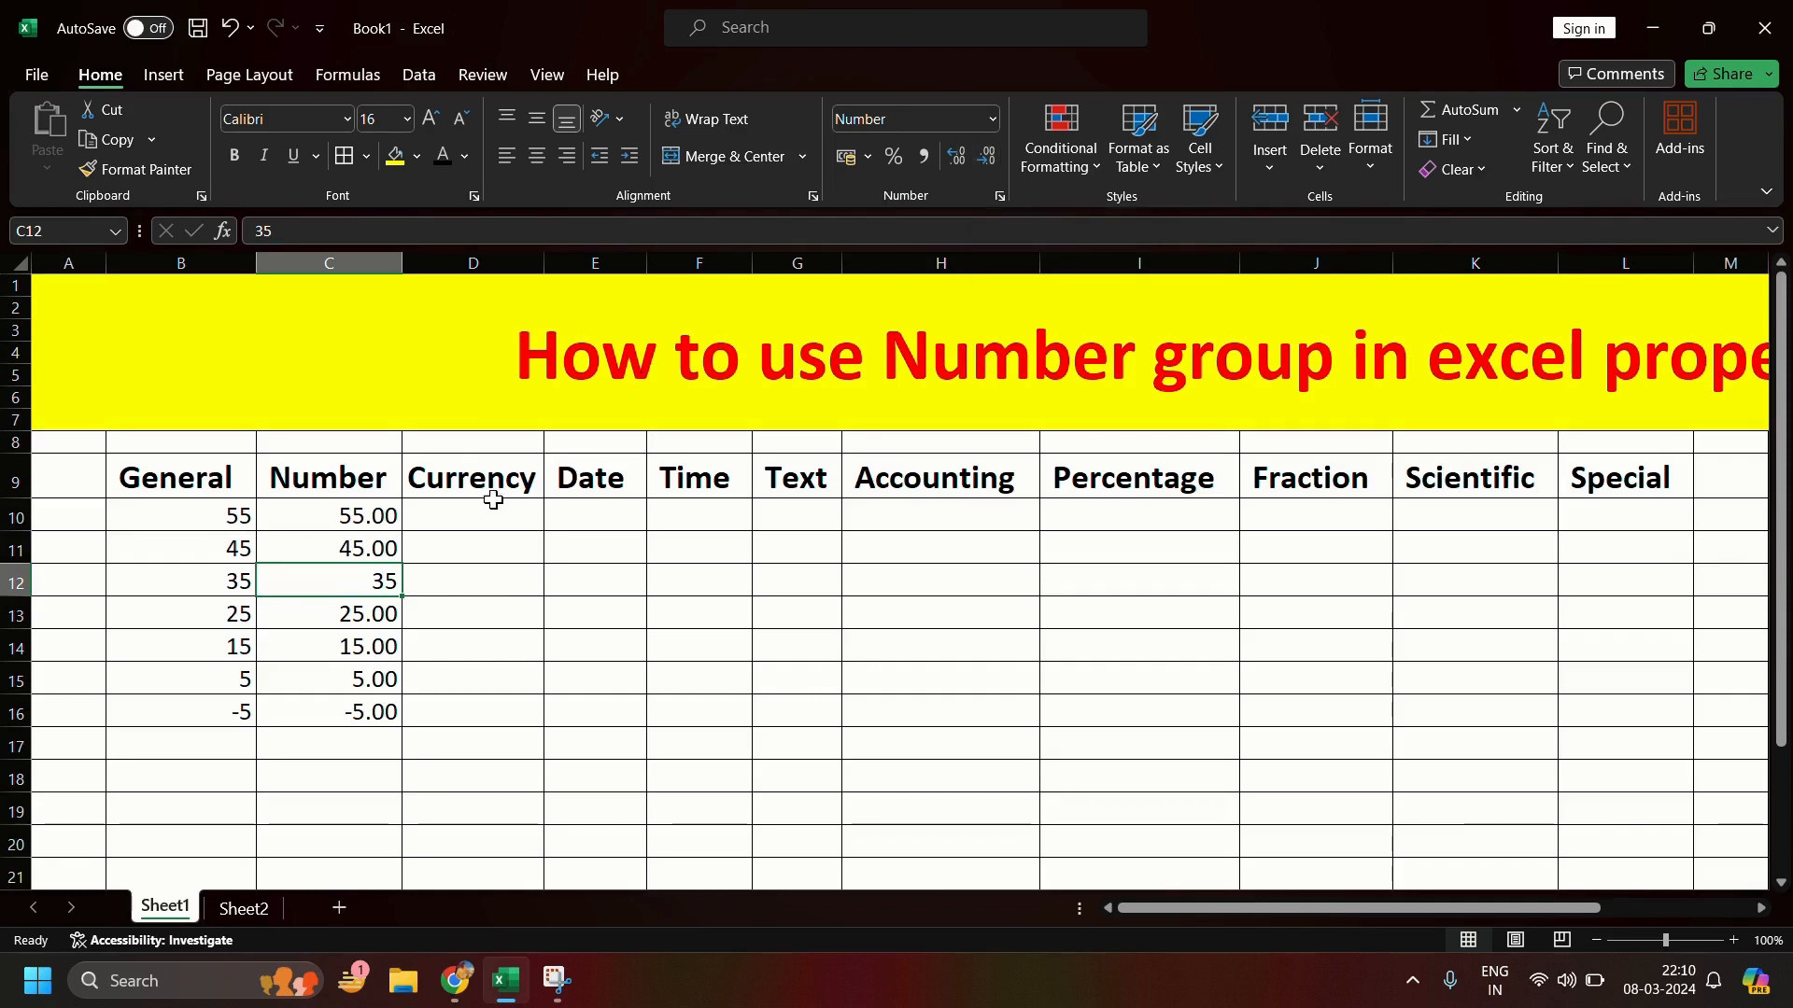
left_click_drag(352, 512, 360, 717)
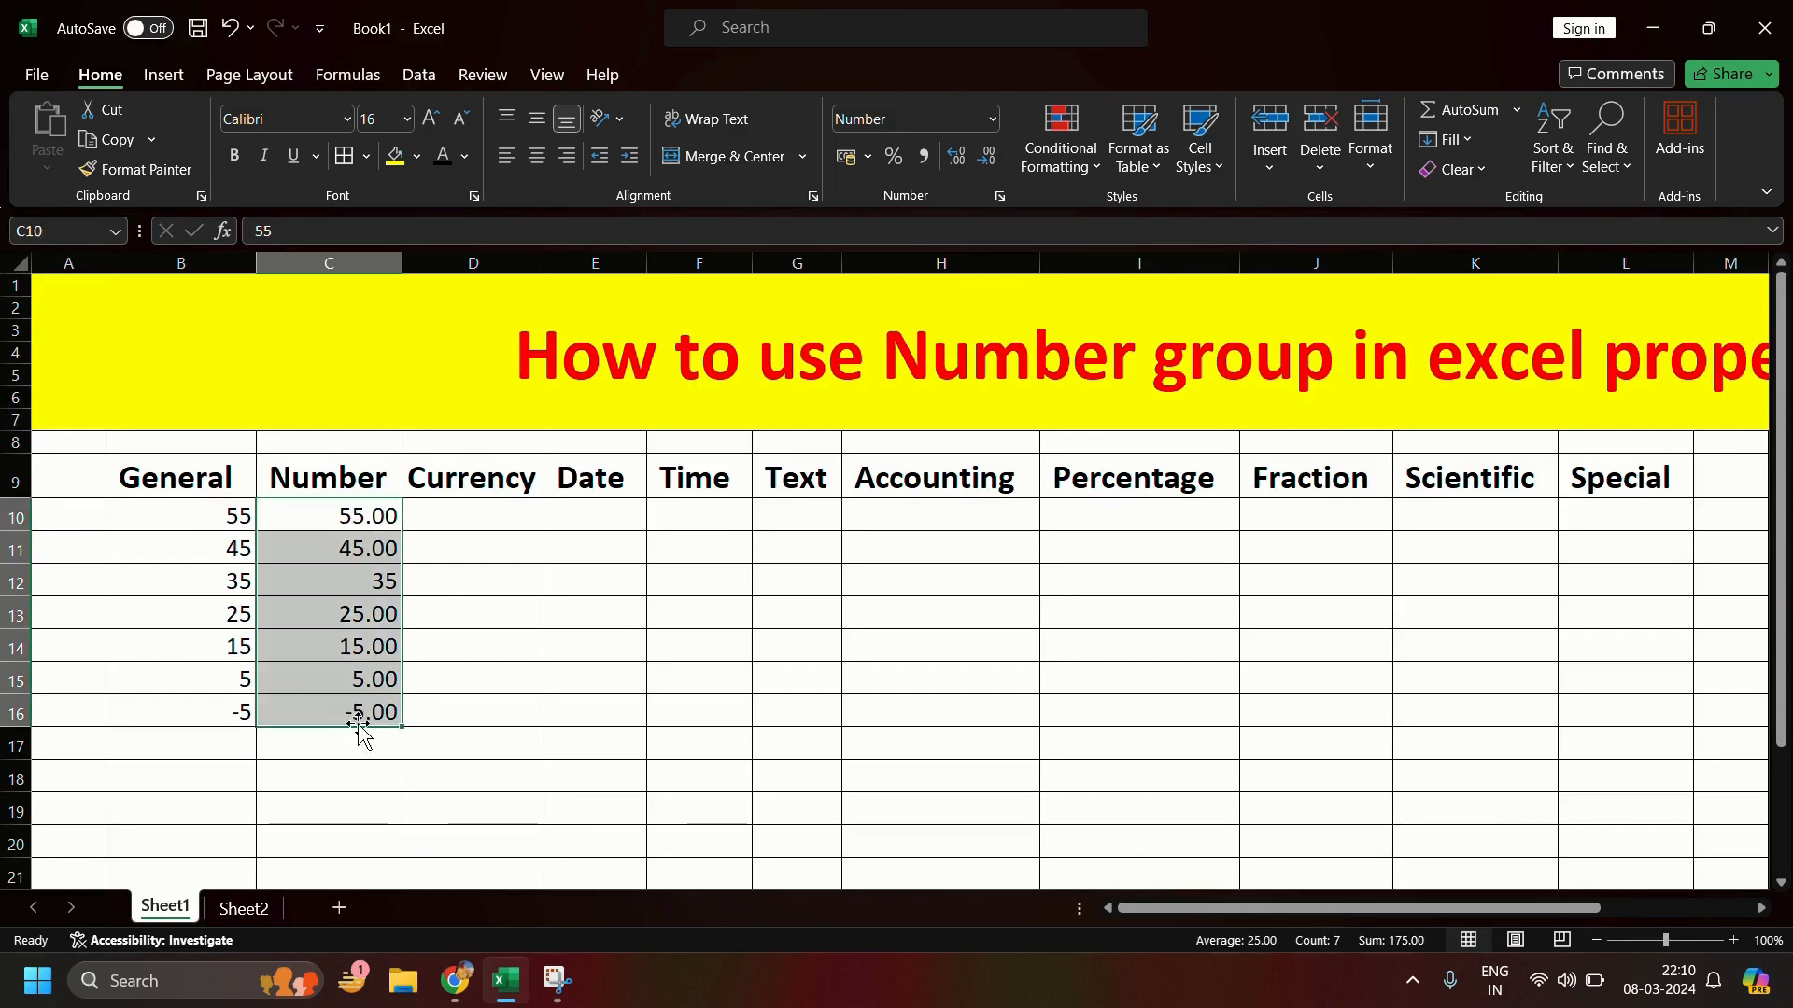
left_click(989, 159)
left_click(988, 156)
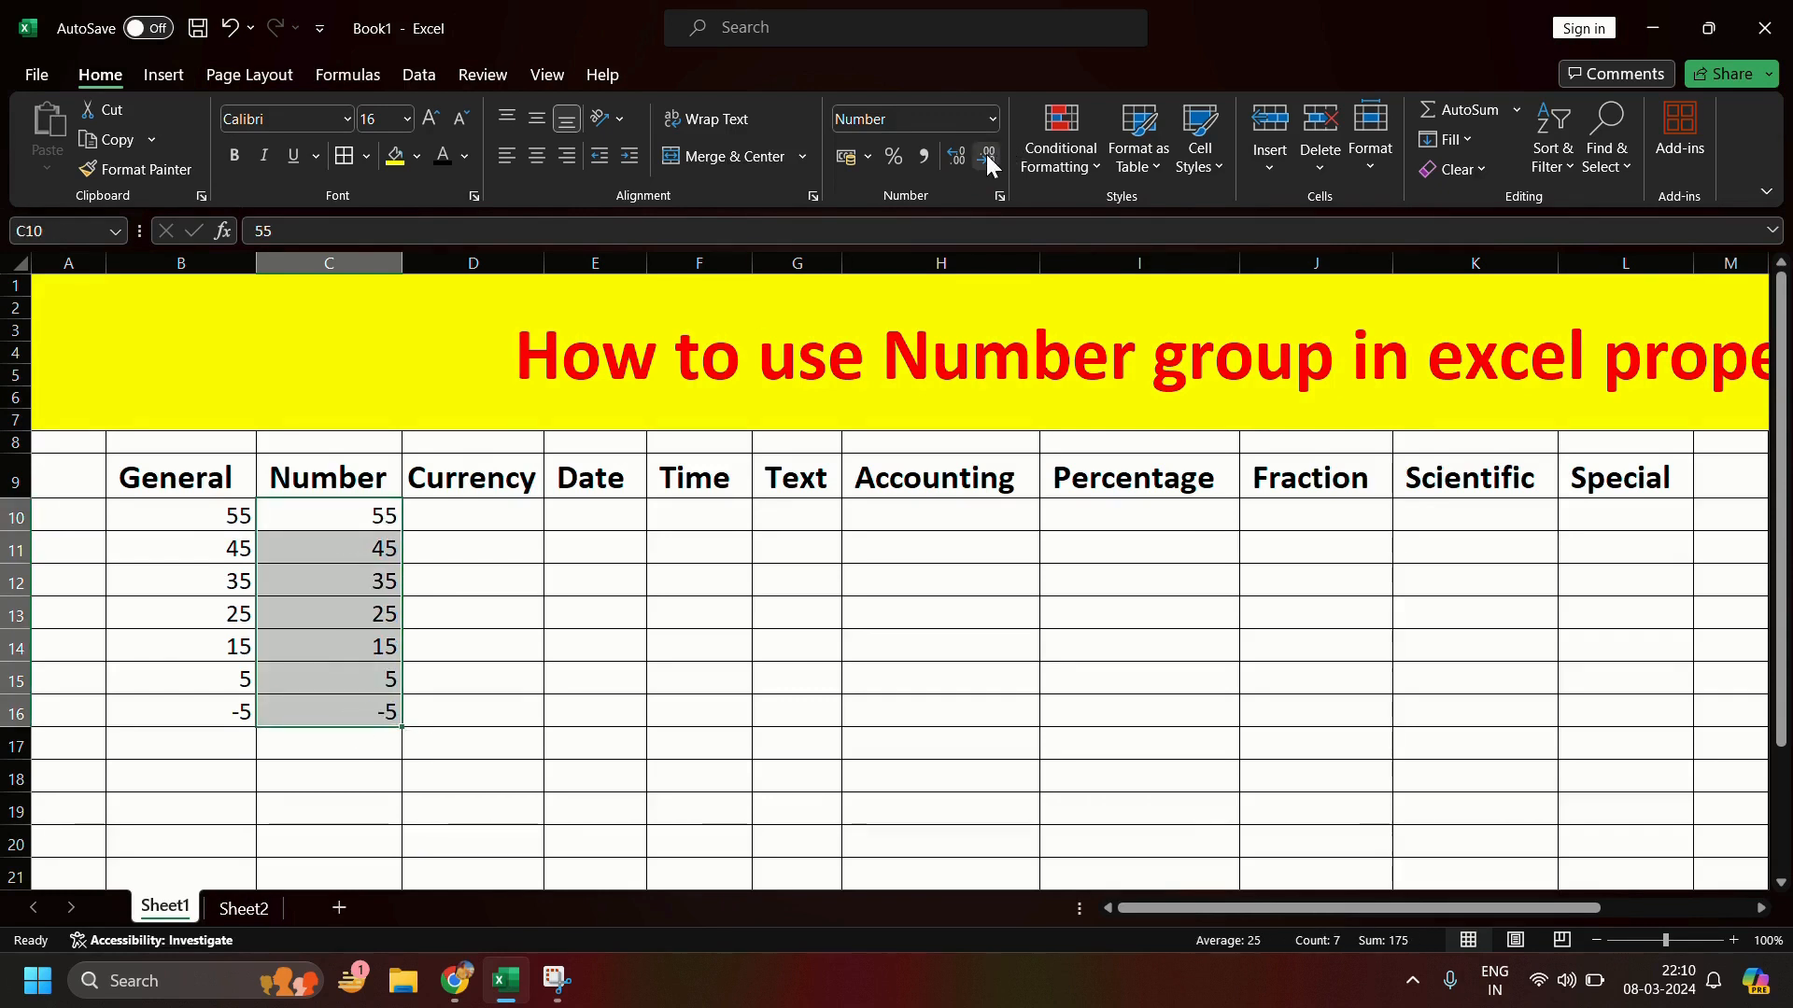
left_click(471, 654)
left_click(316, 538)
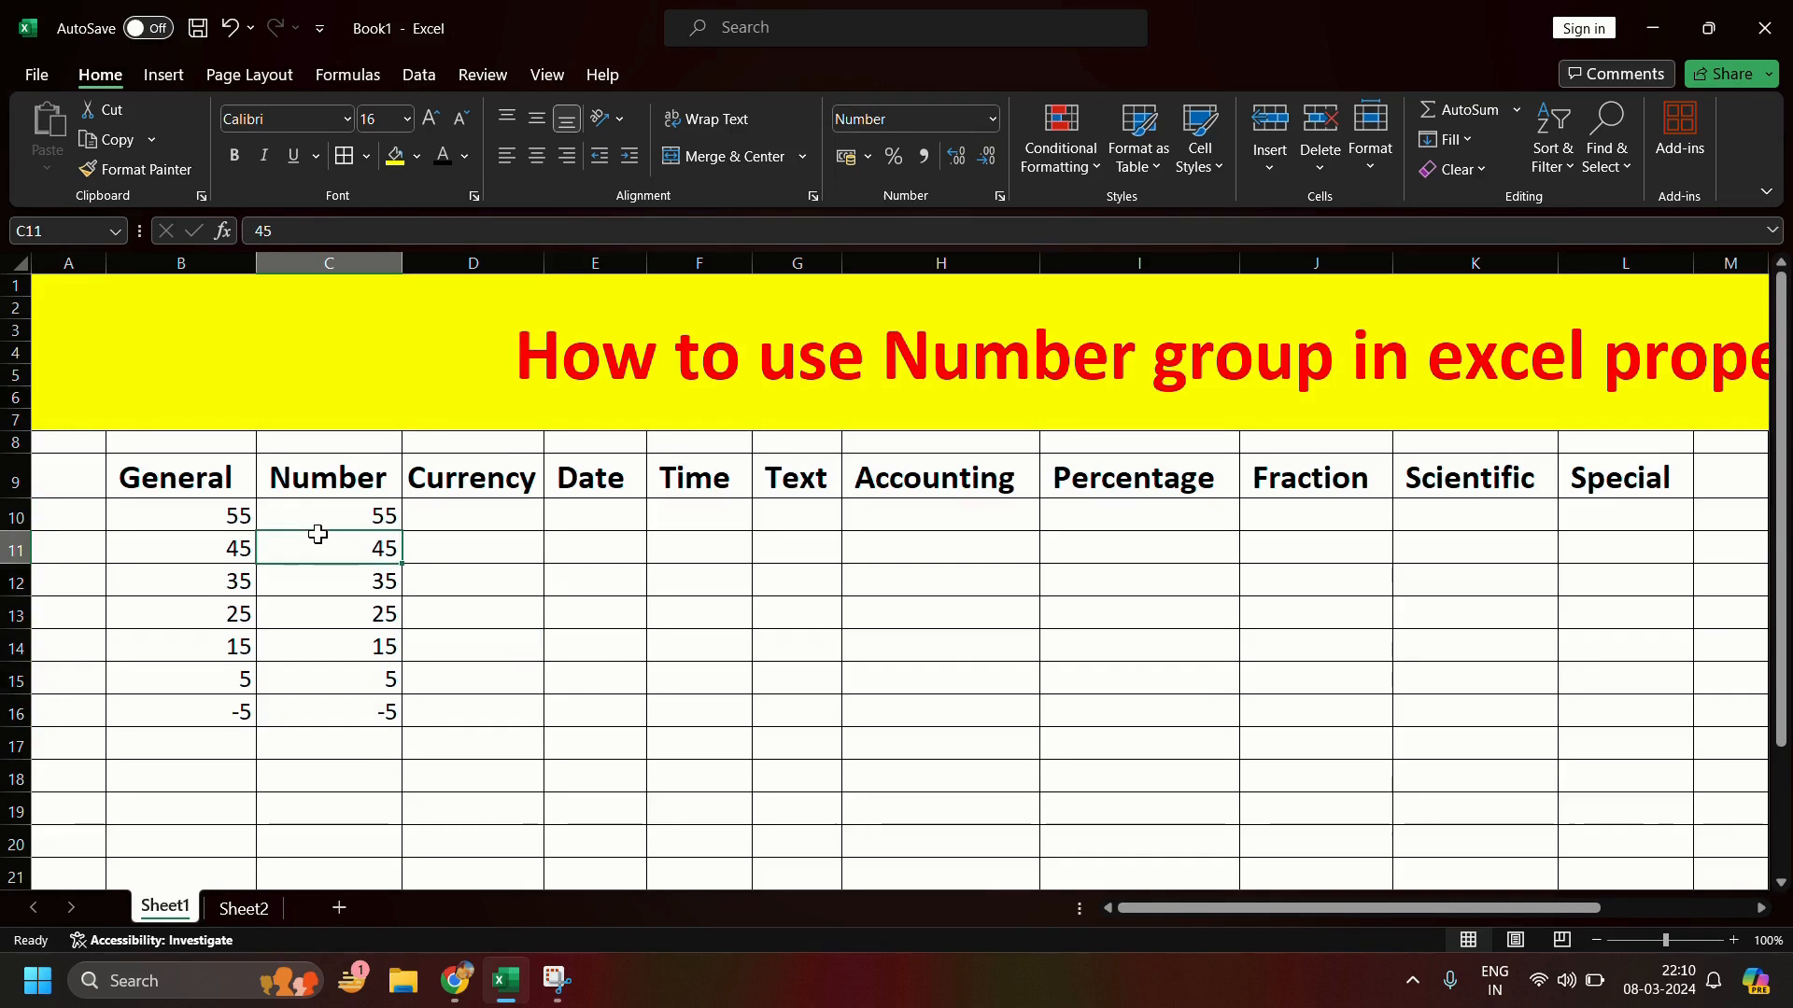
left_click_drag(348, 517, 349, 713)
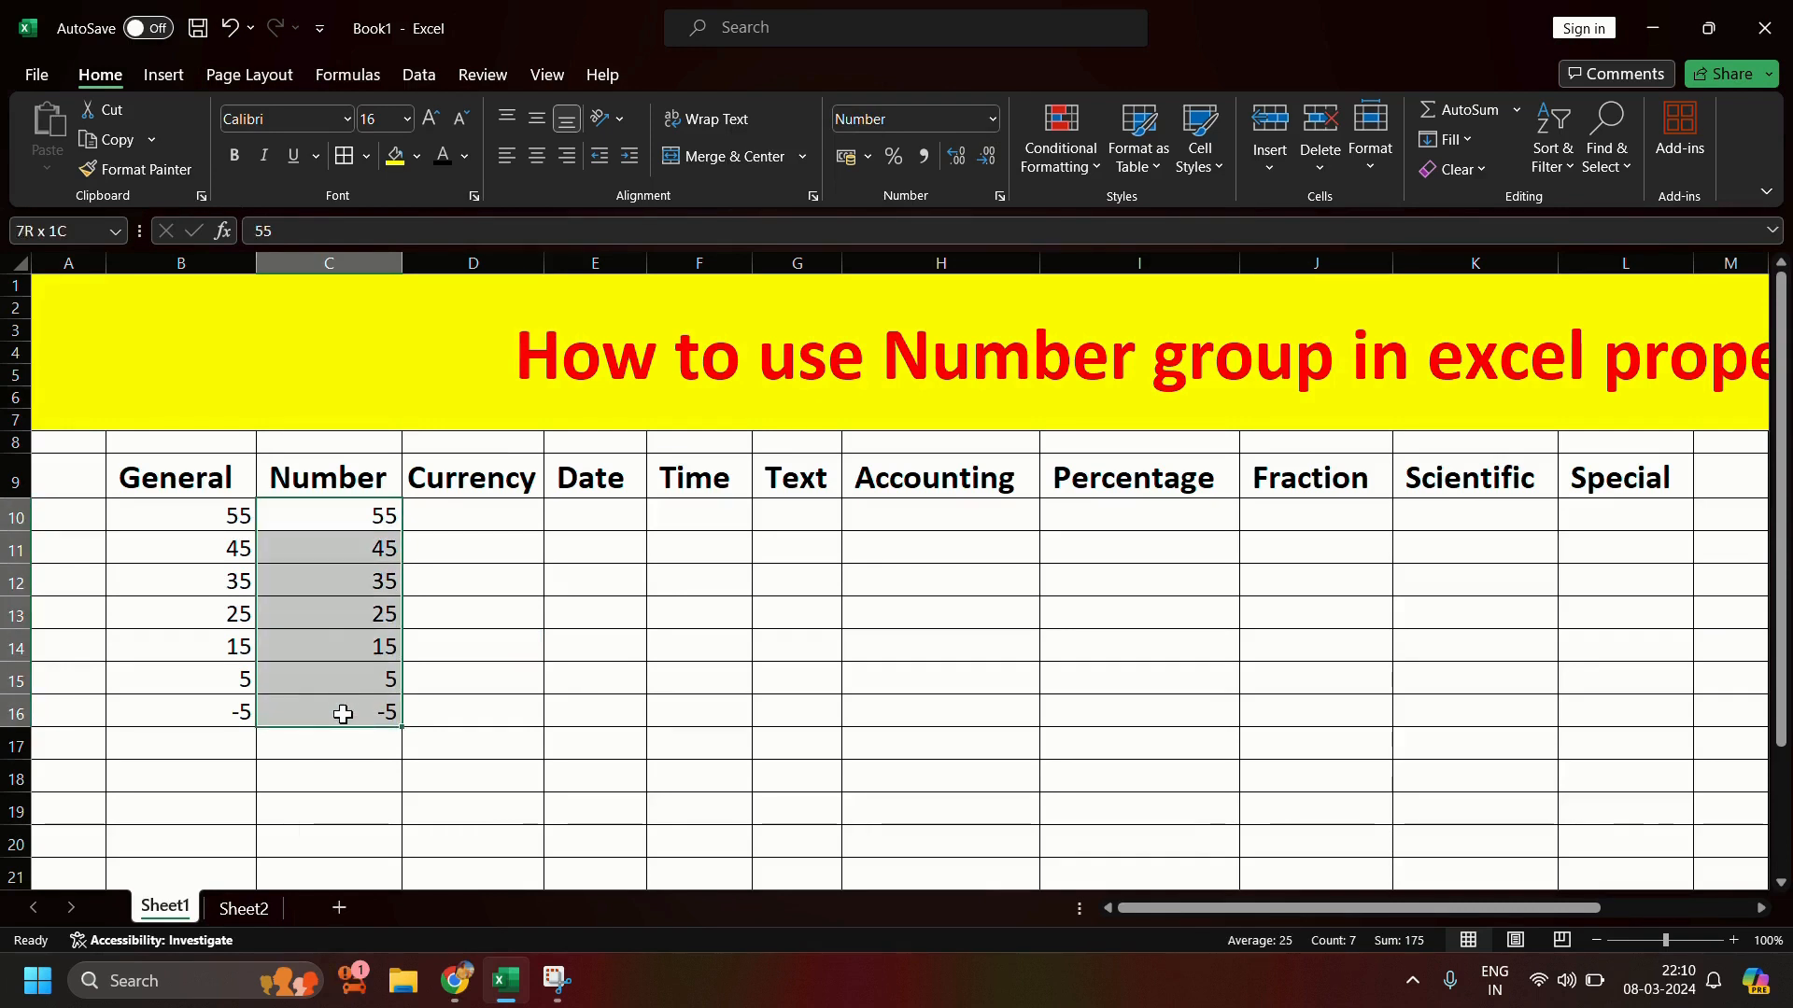
left_click_drag(210, 520, 174, 717)
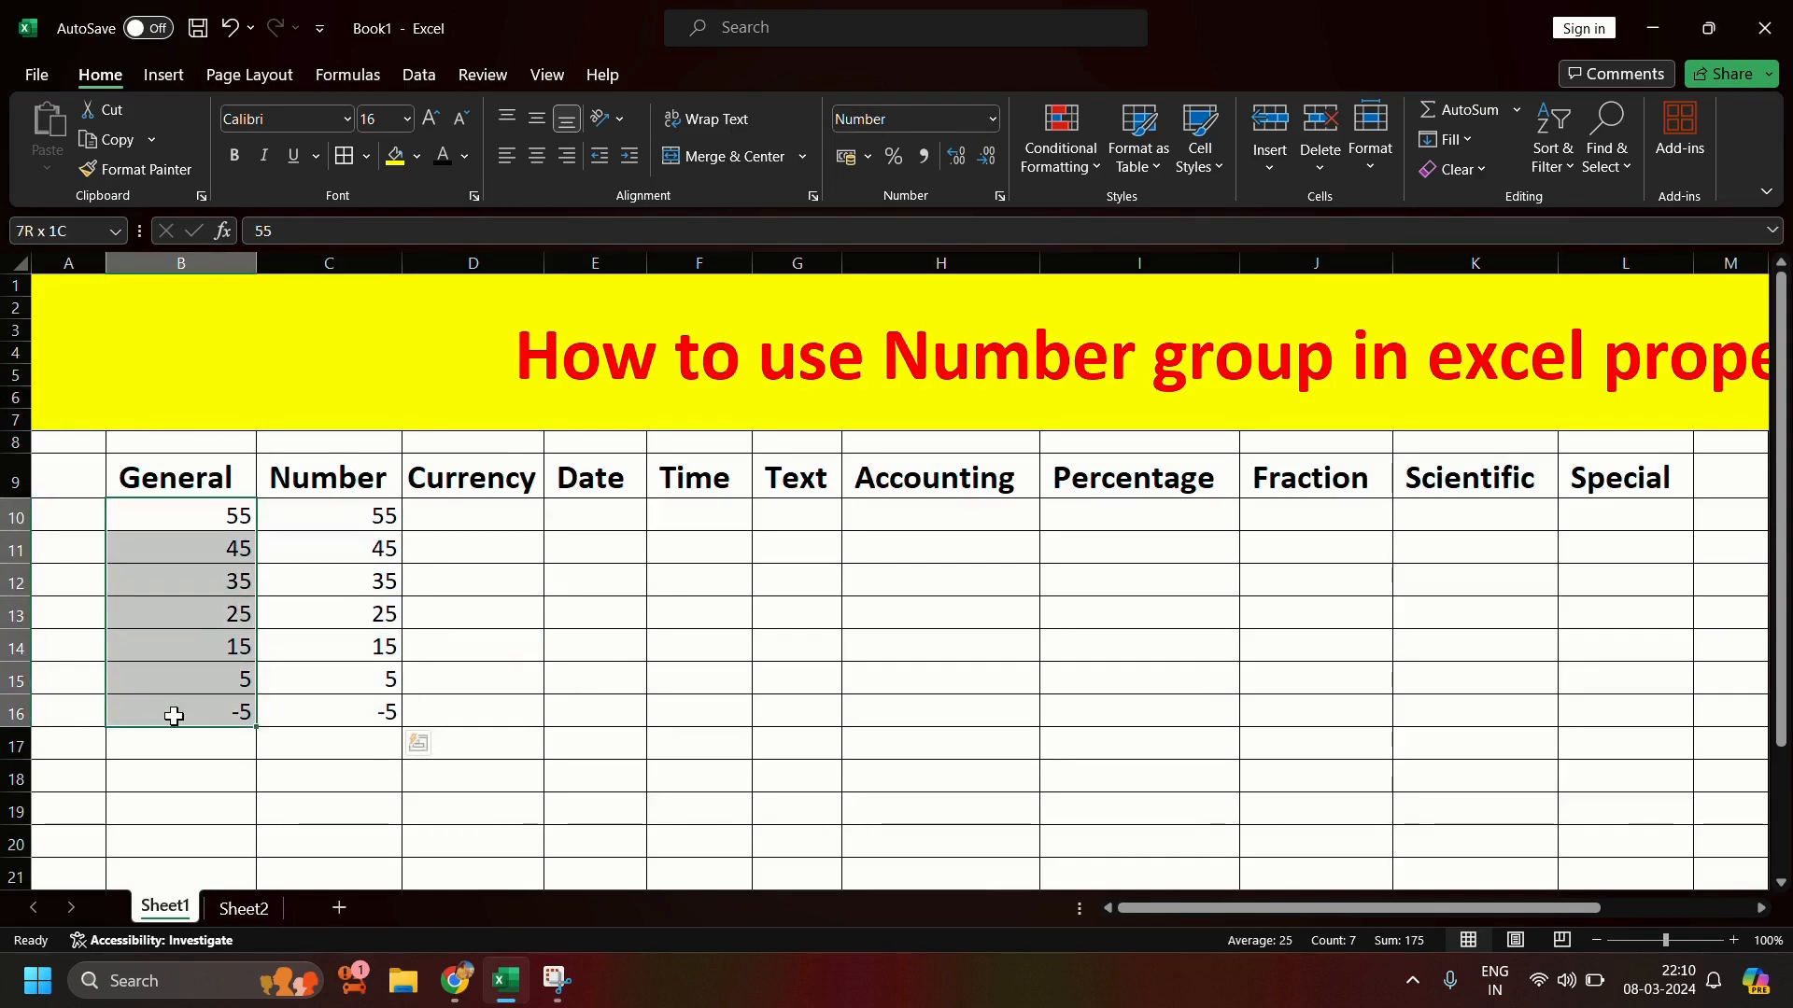
left_click(373, 639)
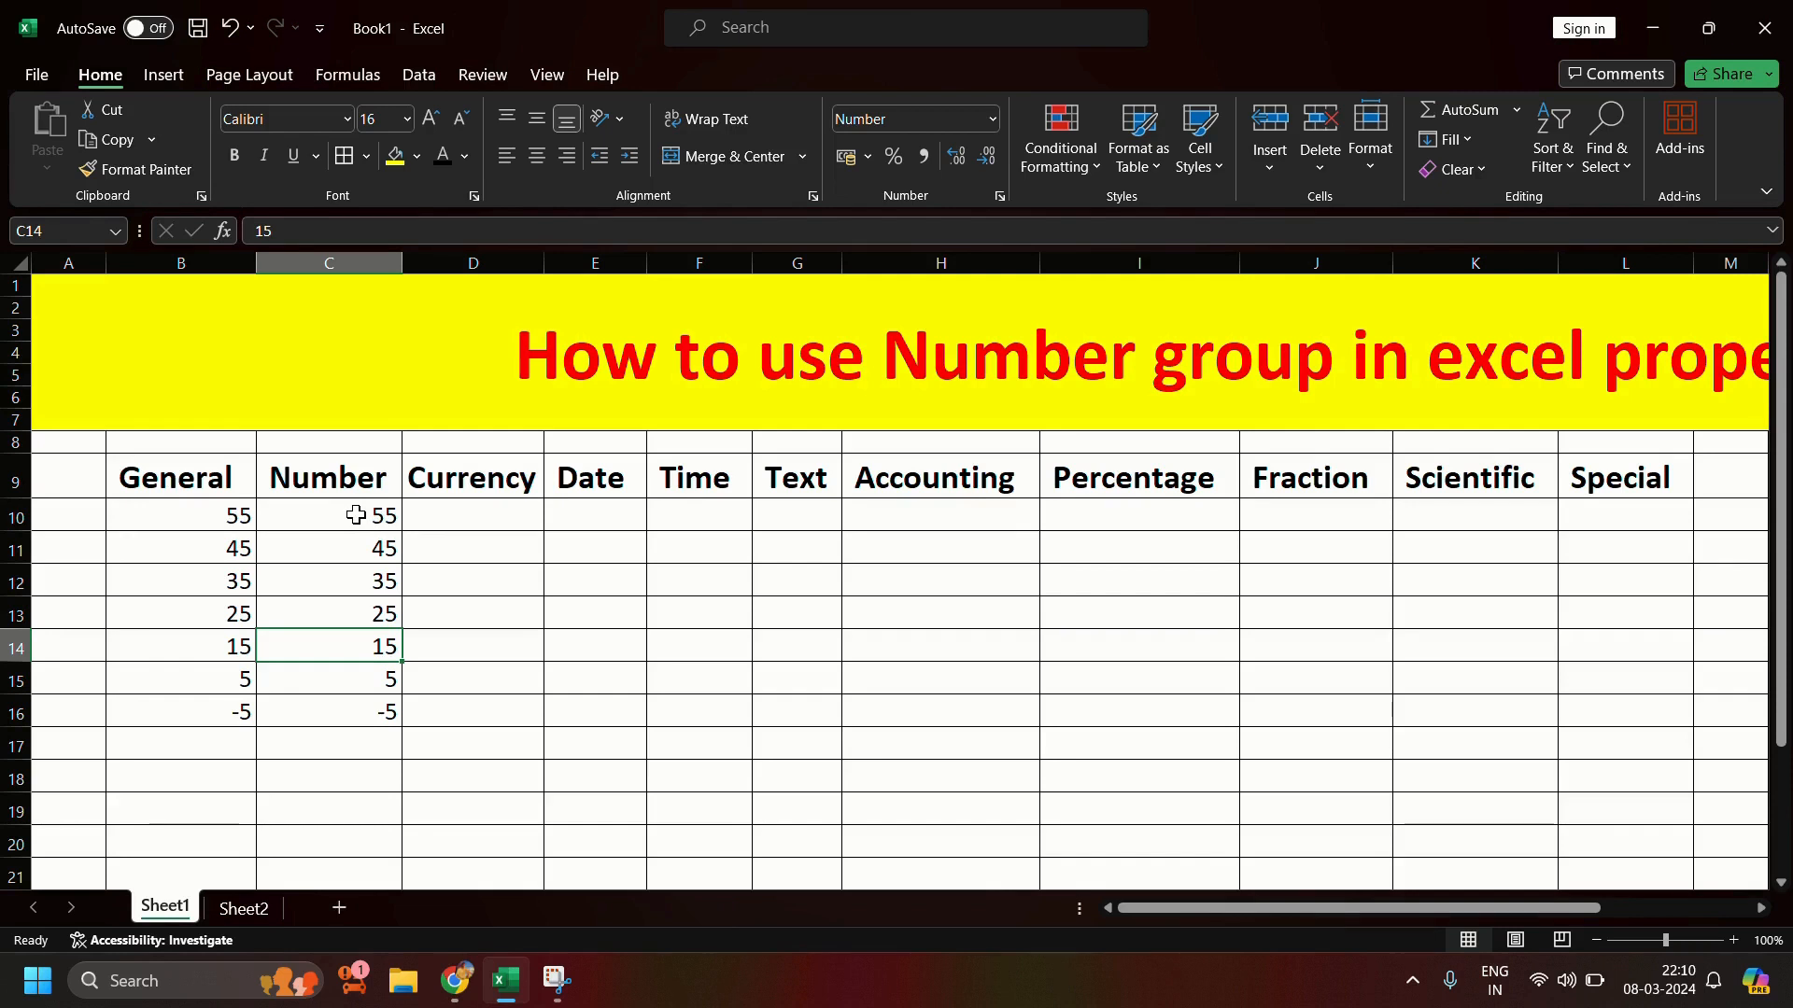
Step: Copy the Number column values in C10:C15 into the Currency column starting at D10
left_click(441, 519)
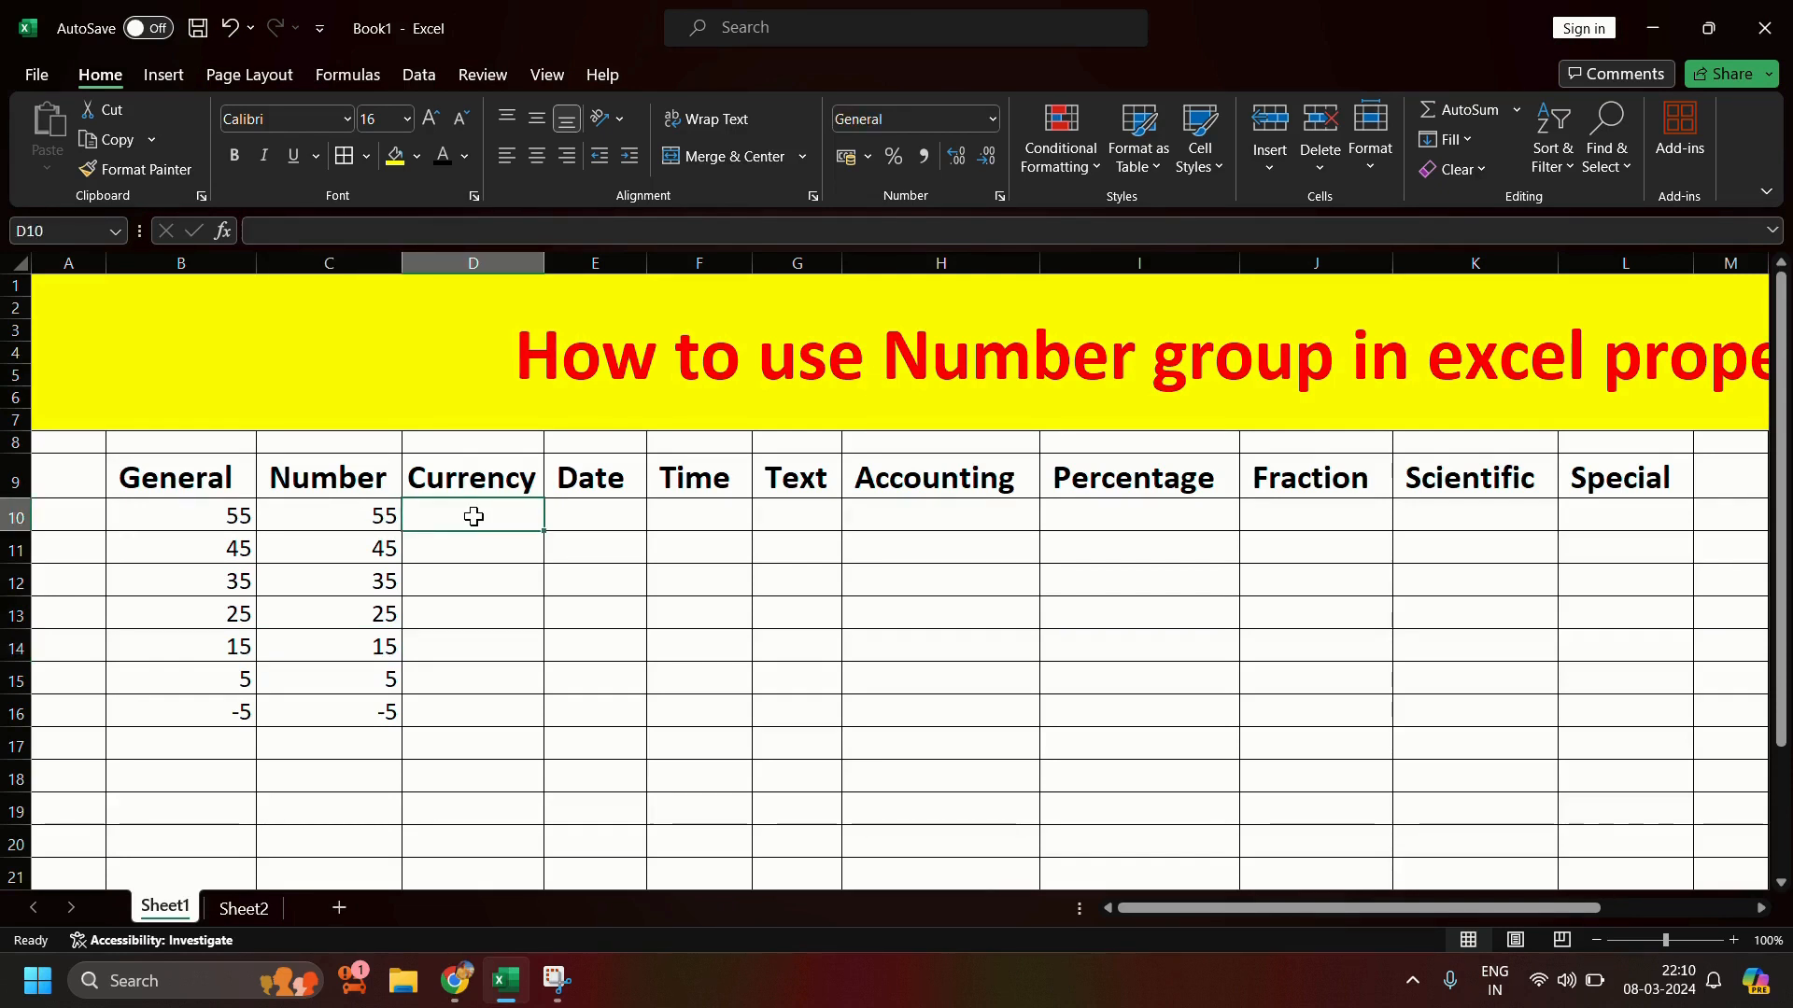
left_click_drag(380, 516, 373, 689)
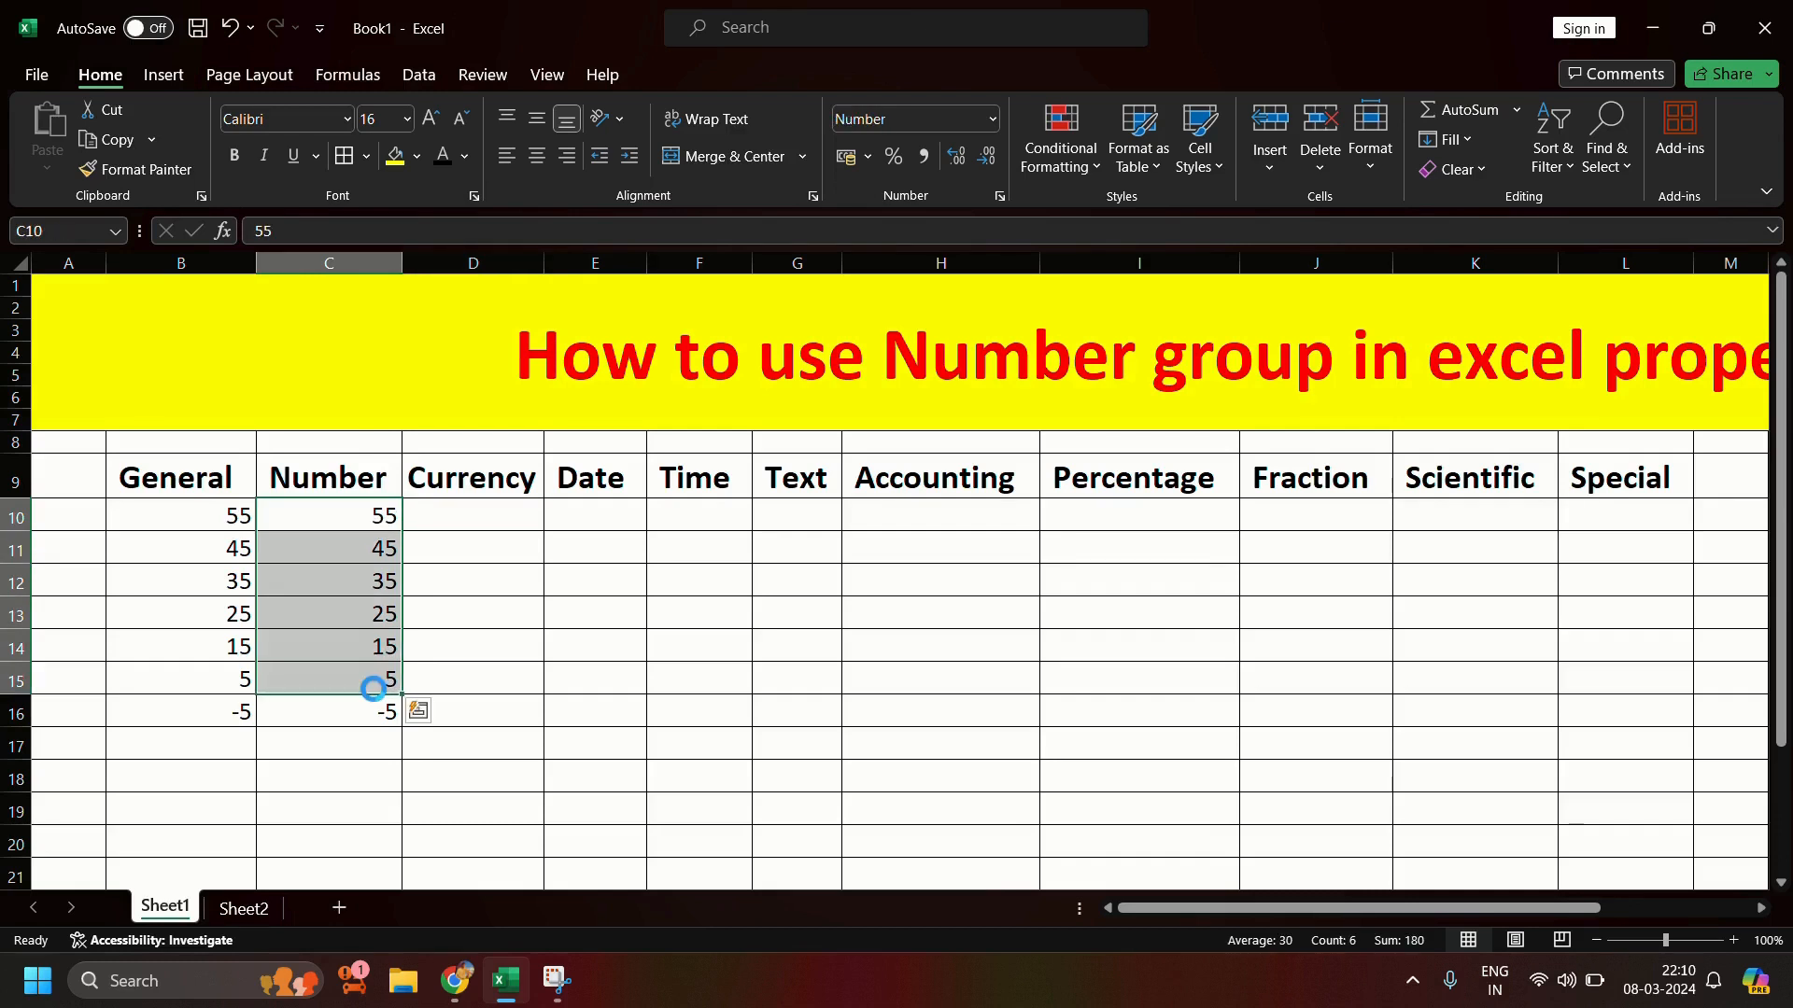
key("ctrl+c")
left_click(492, 488)
left_click(493, 513)
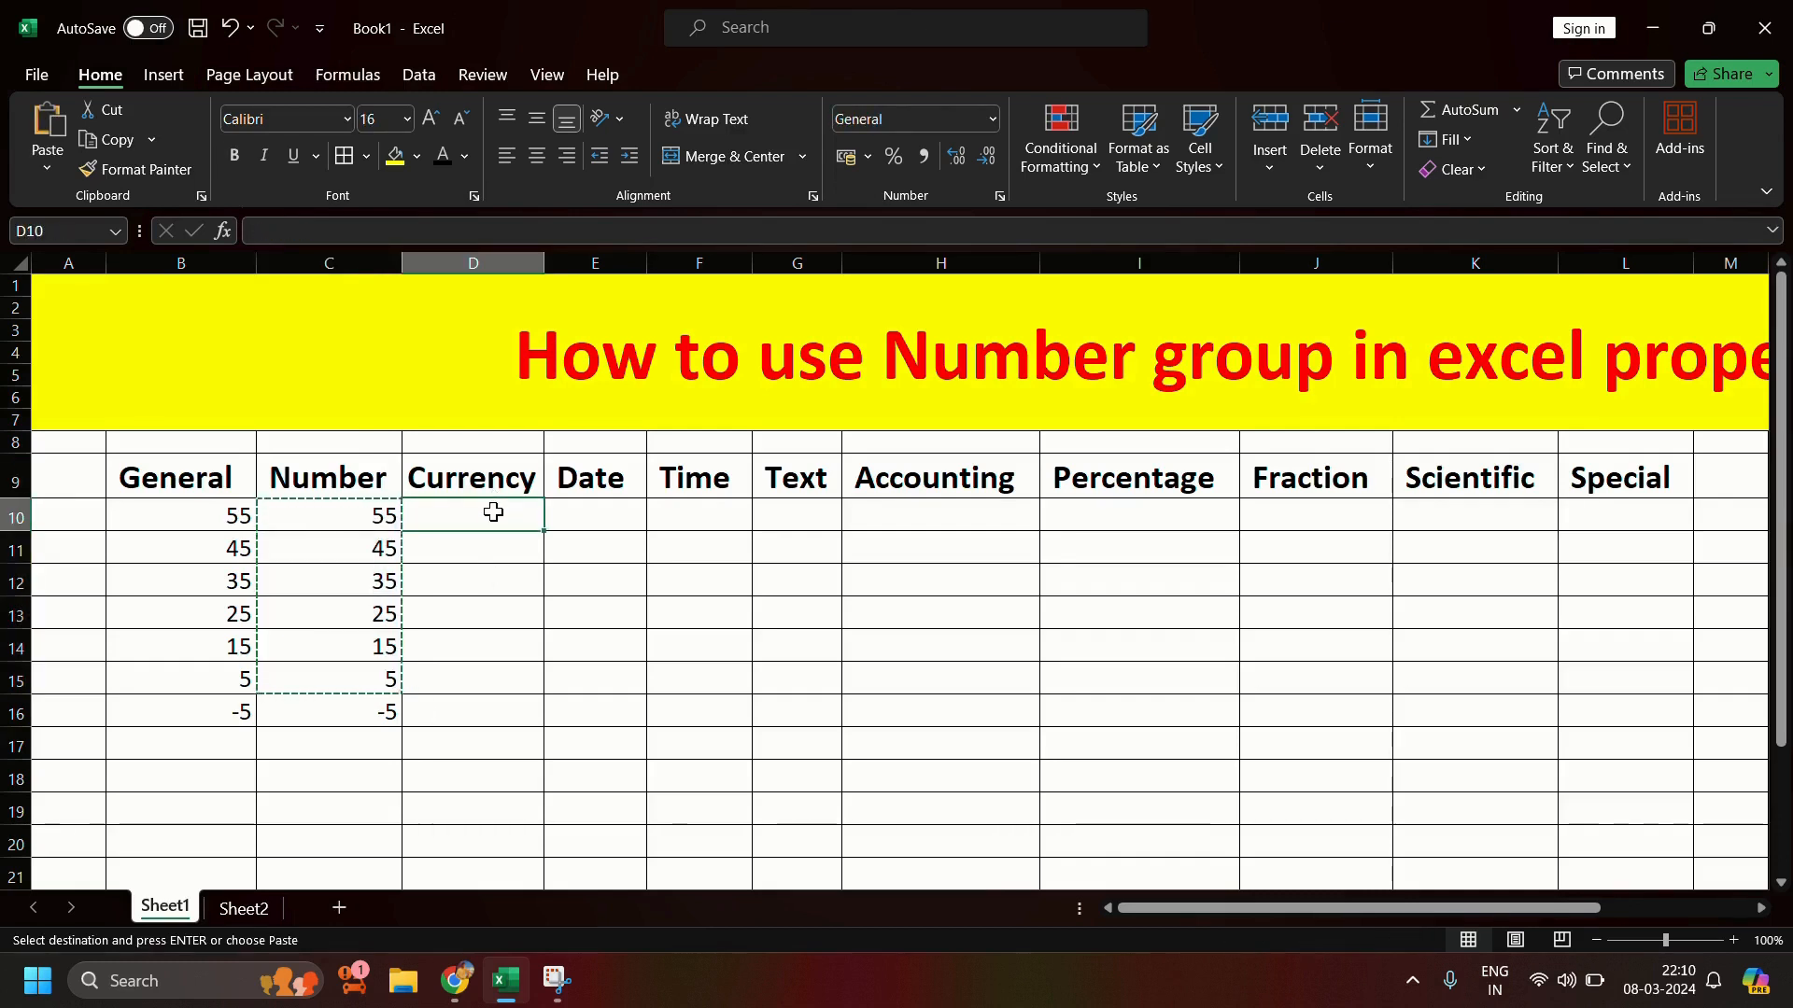
key("ctrl+v")
left_click_drag(521, 514, 534, 713)
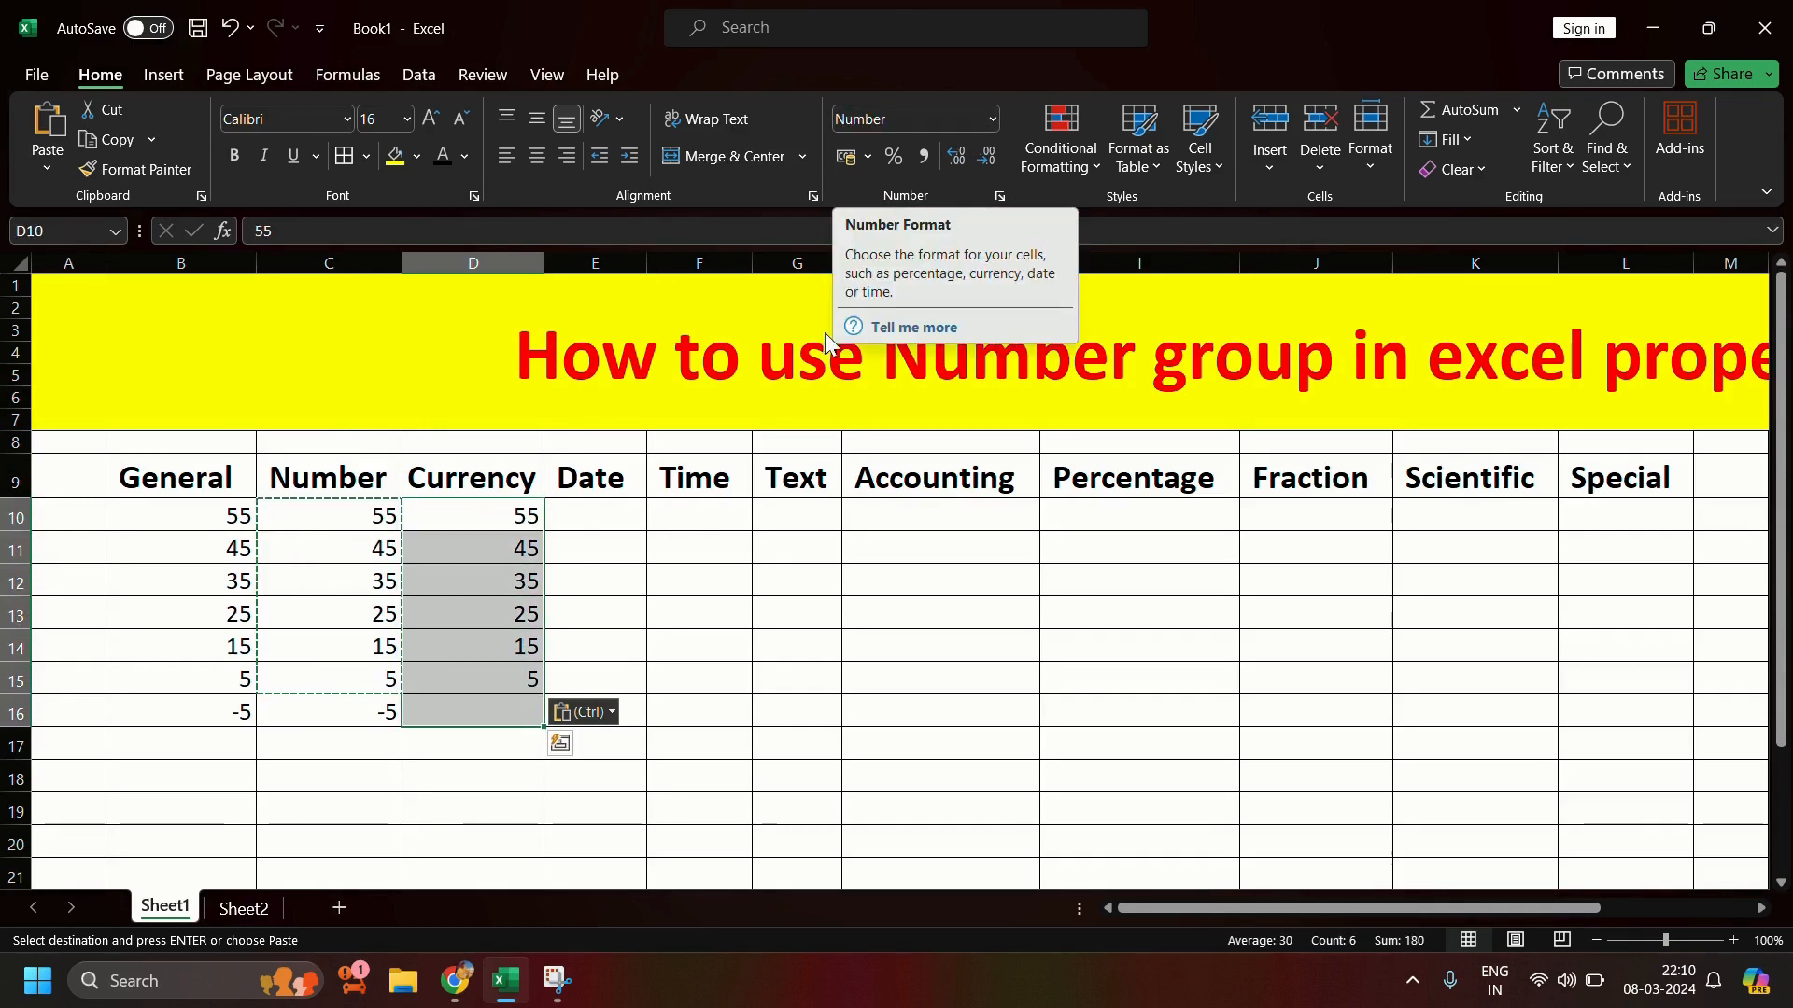
left_click(592, 613)
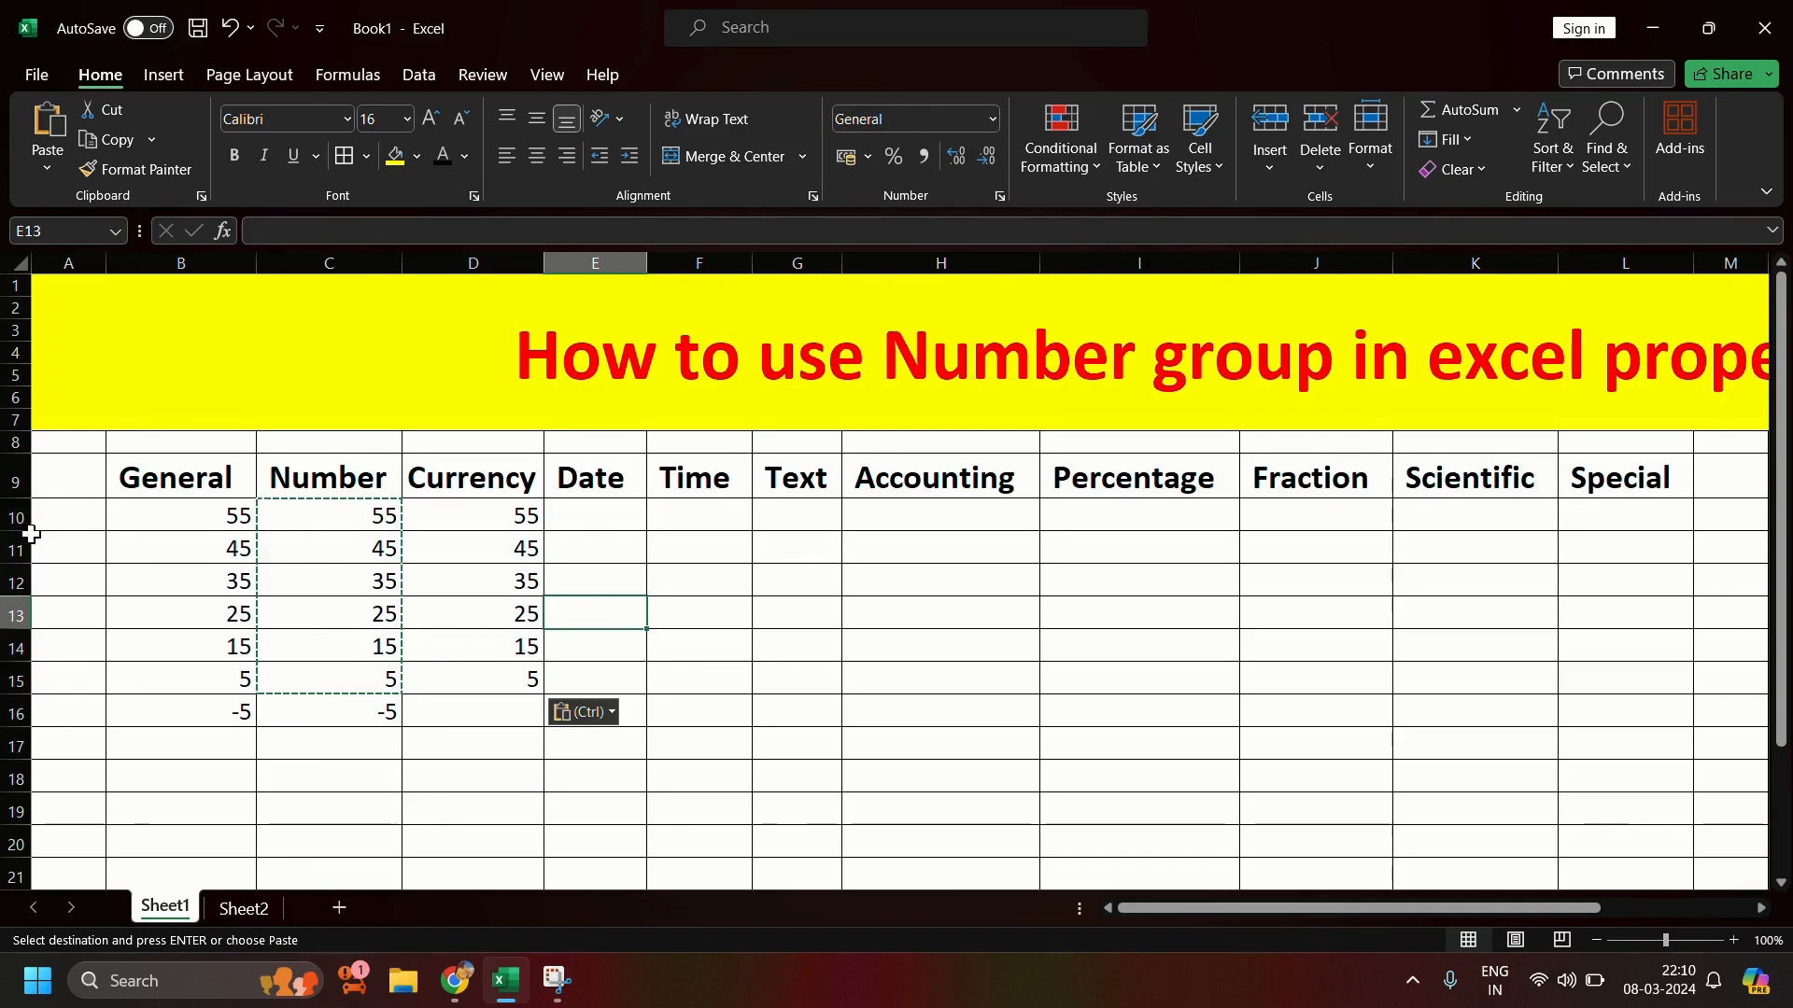
Step: Try the sample values 56 and 58 in A10 and A11 and clear them again
left_click(47, 524)
type("56")
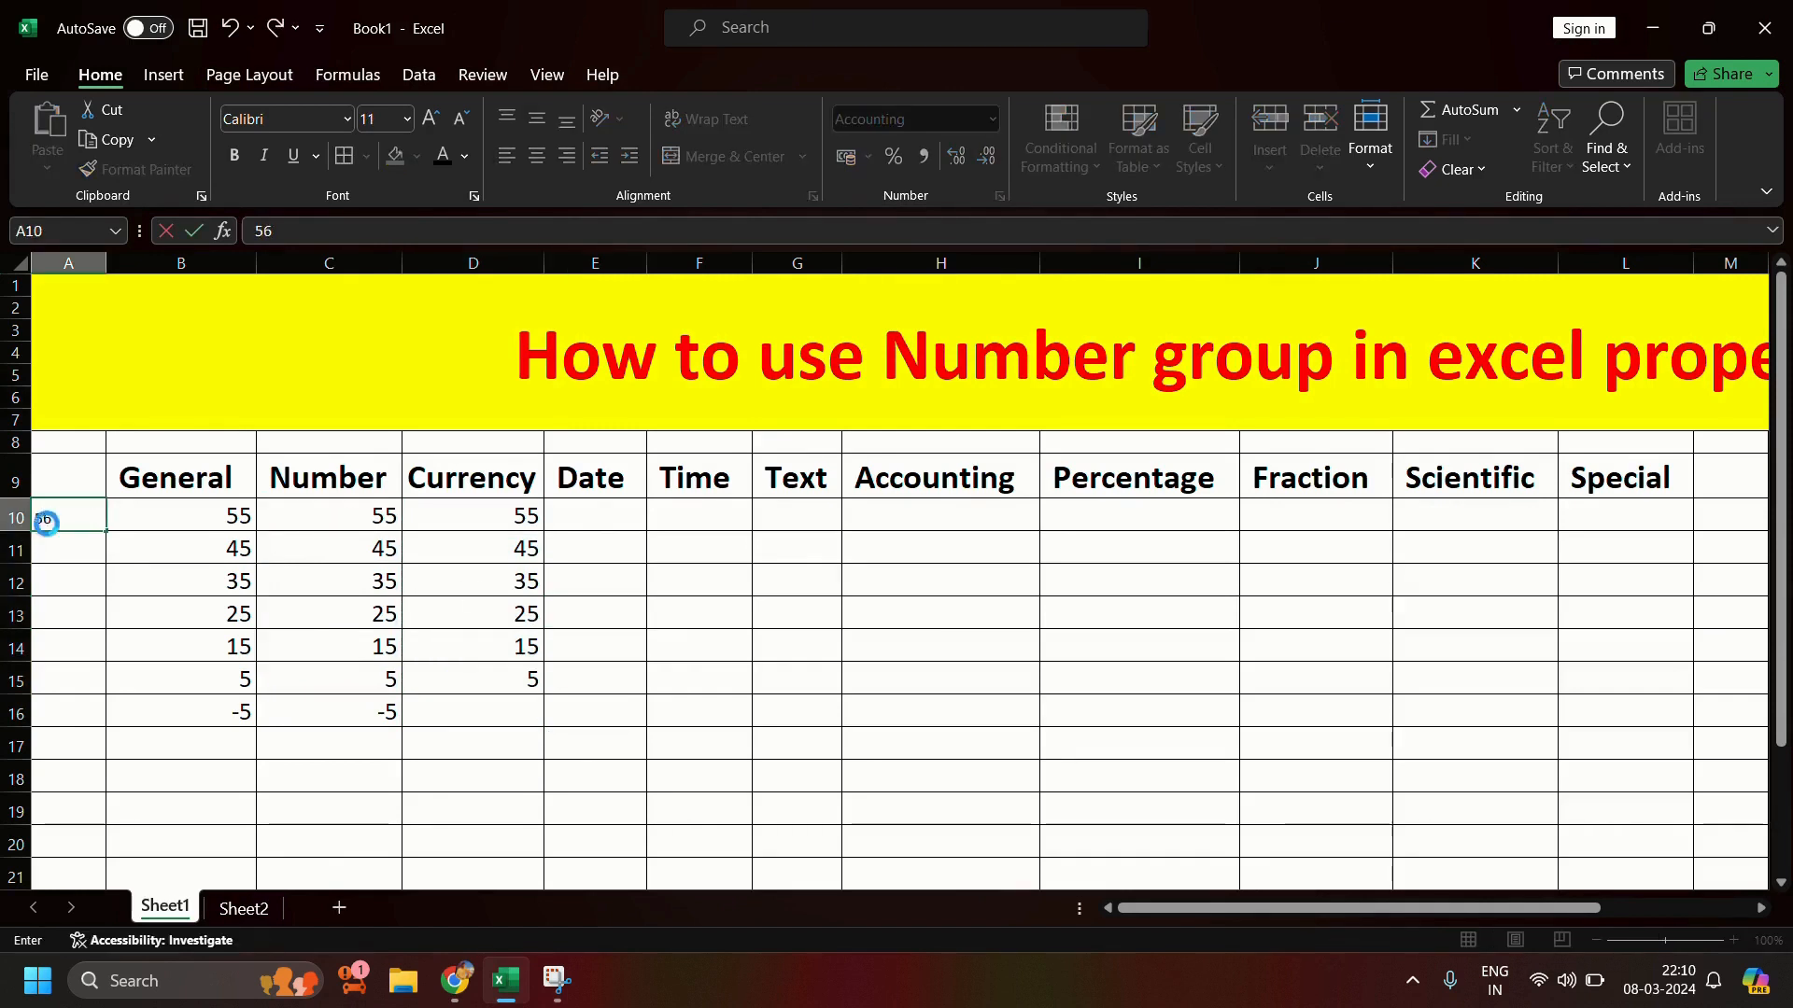
key("Return")
type("58")
key("Return")
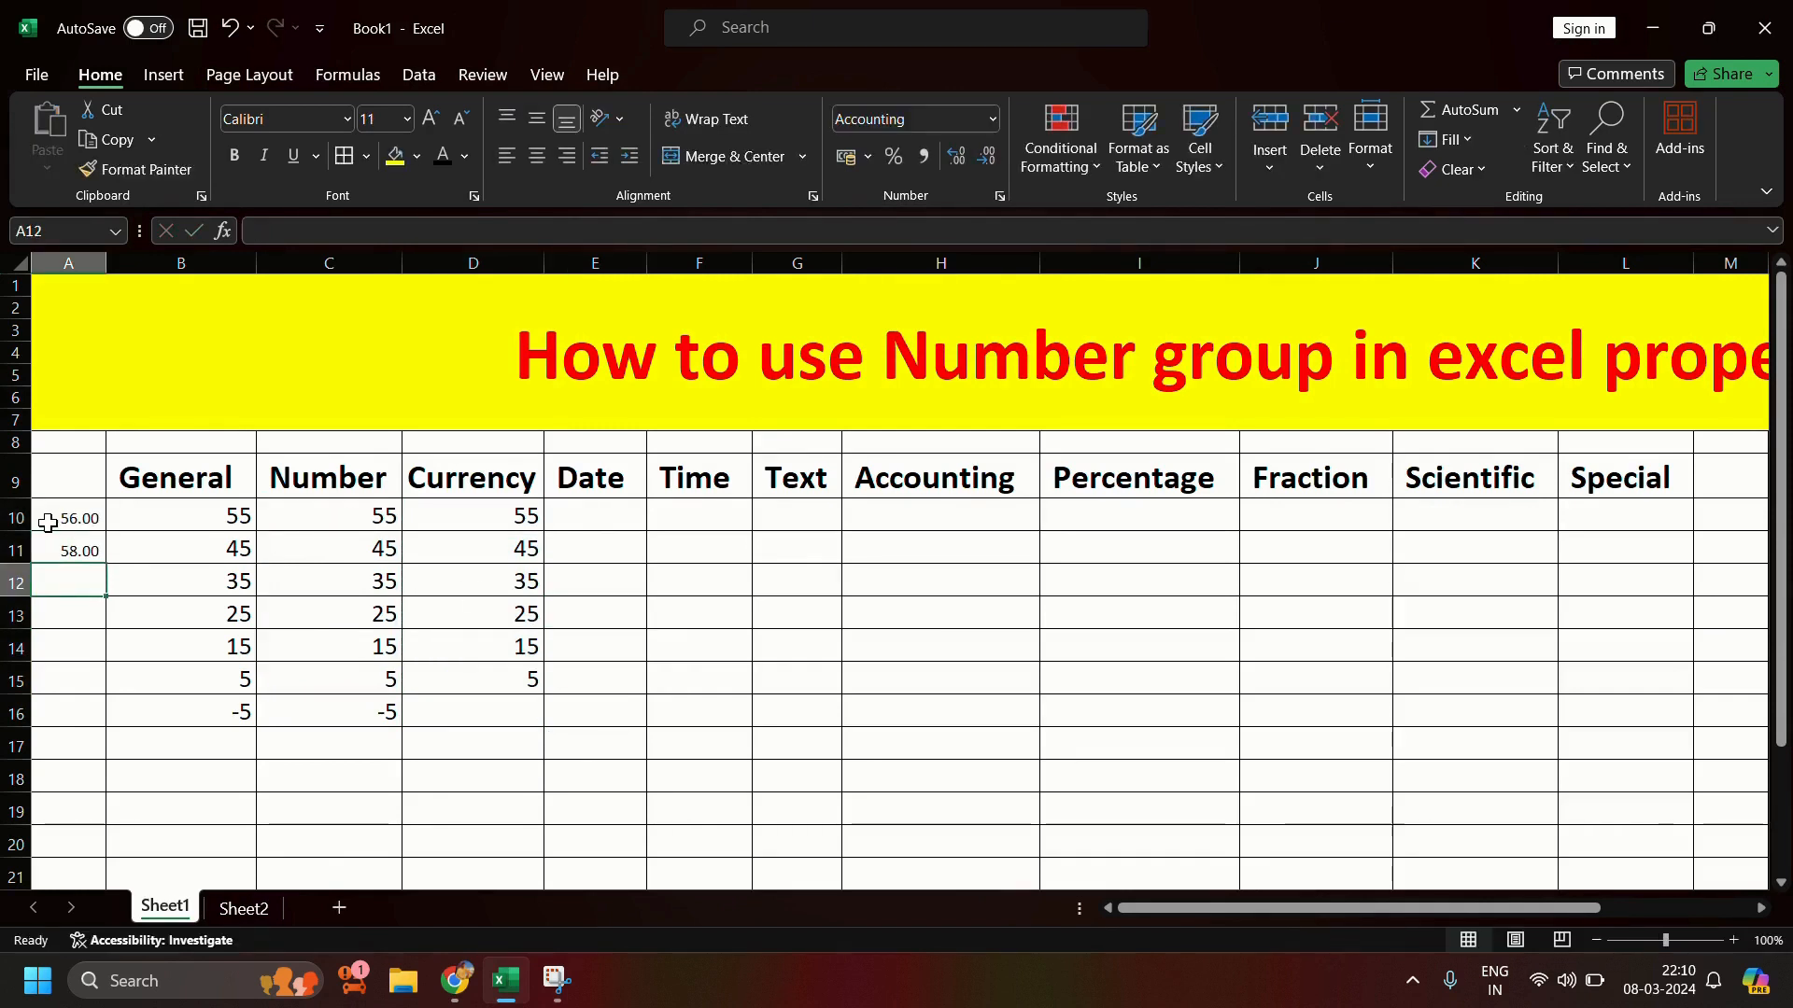
left_click_drag(48, 521, 80, 587)
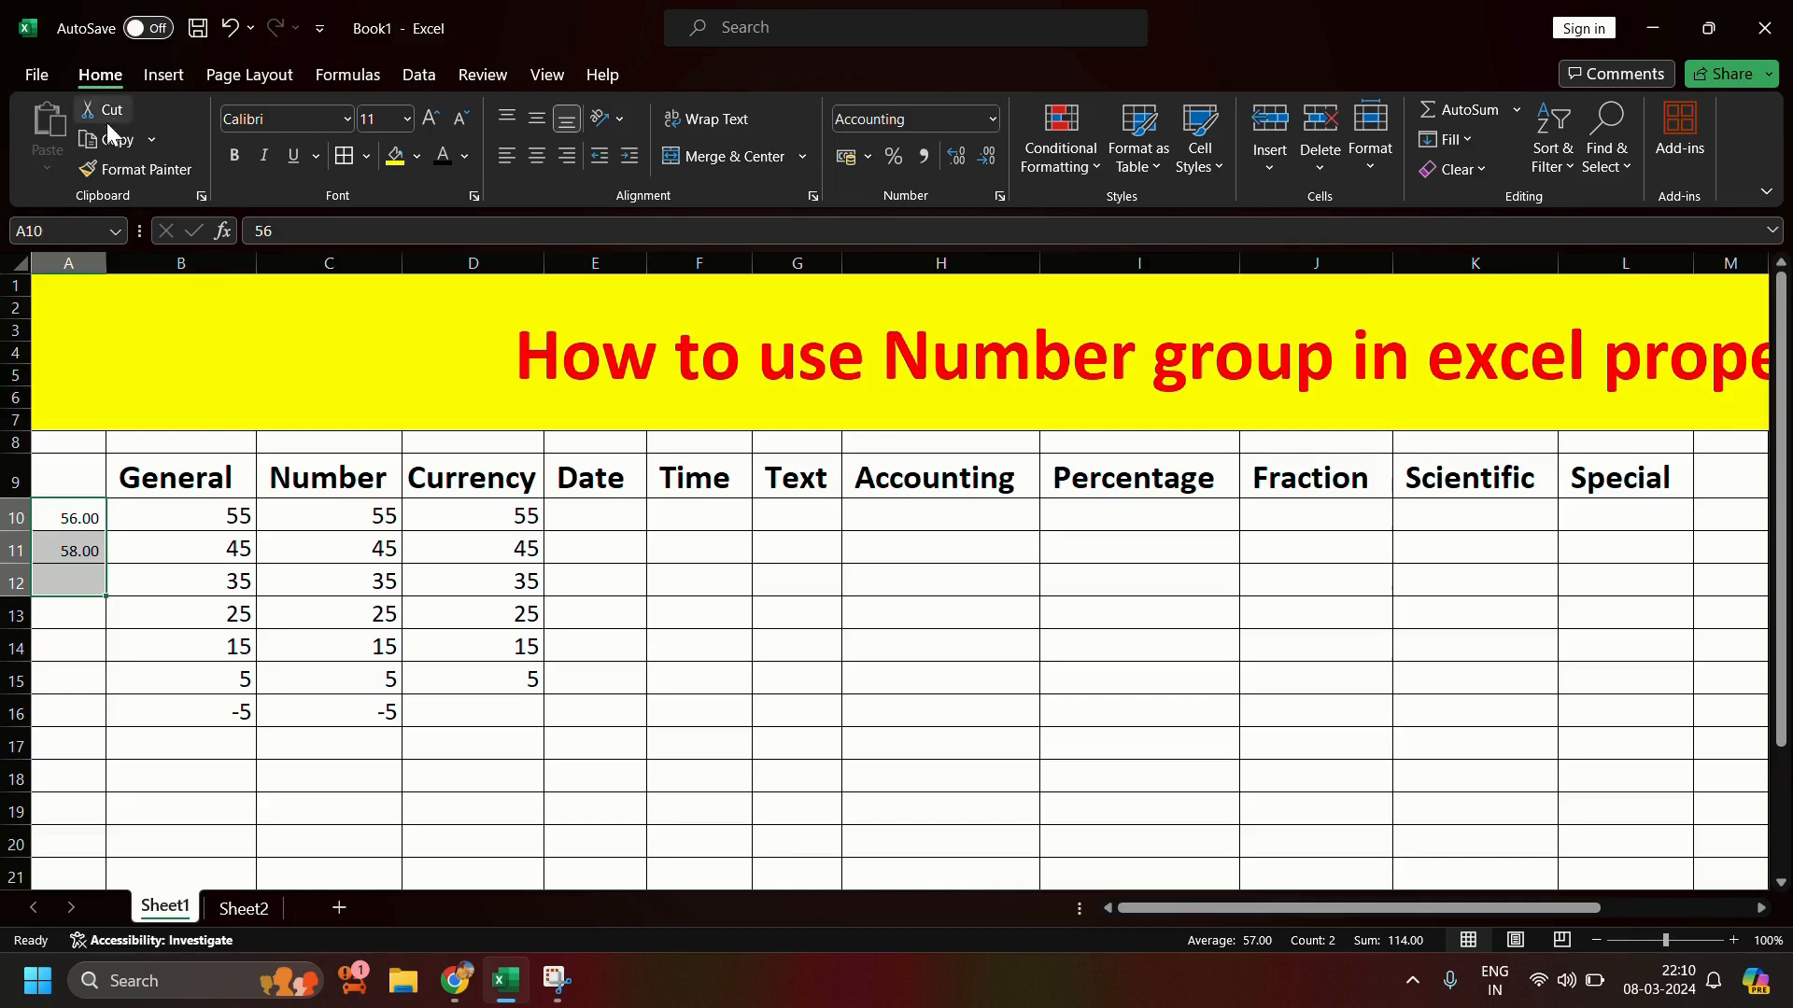
key("Delete")
left_click(551, 681)
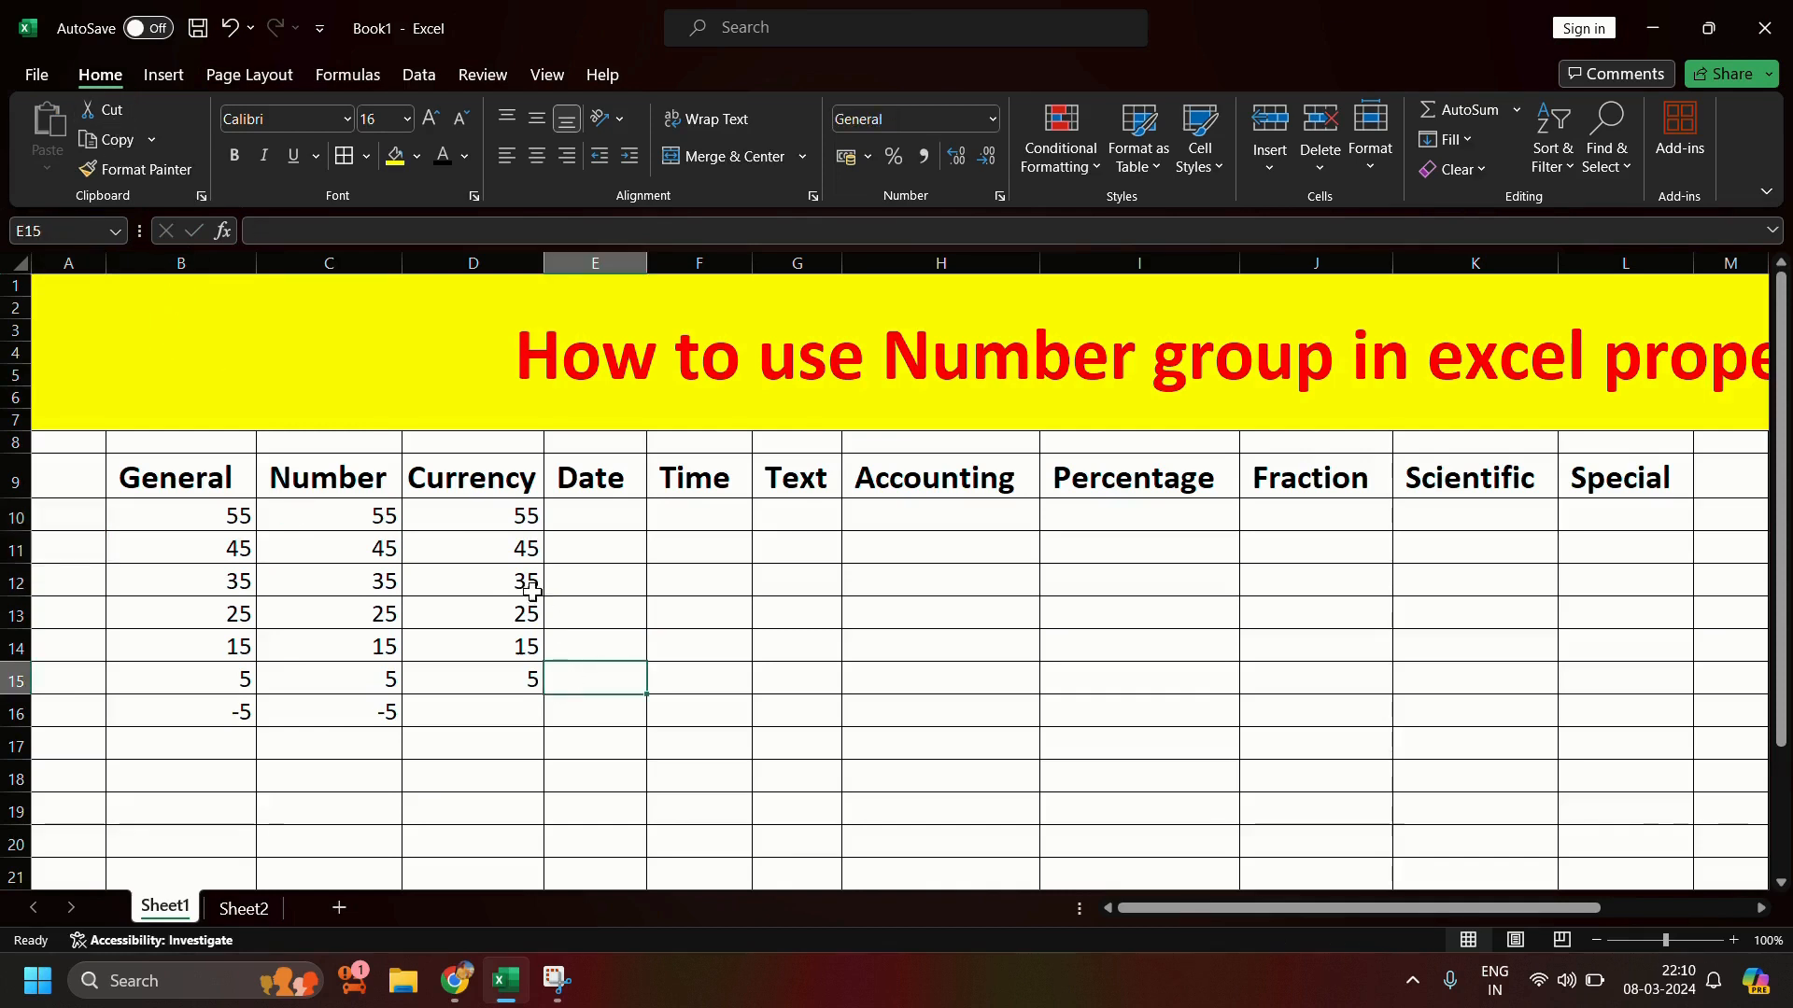
Step: Clear the copied values from the Currency column and enter 56, 785, 788, 986 and 58 in D10:D14
left_click_drag(492, 516, 512, 738)
key("Delete")
left_click(483, 504)
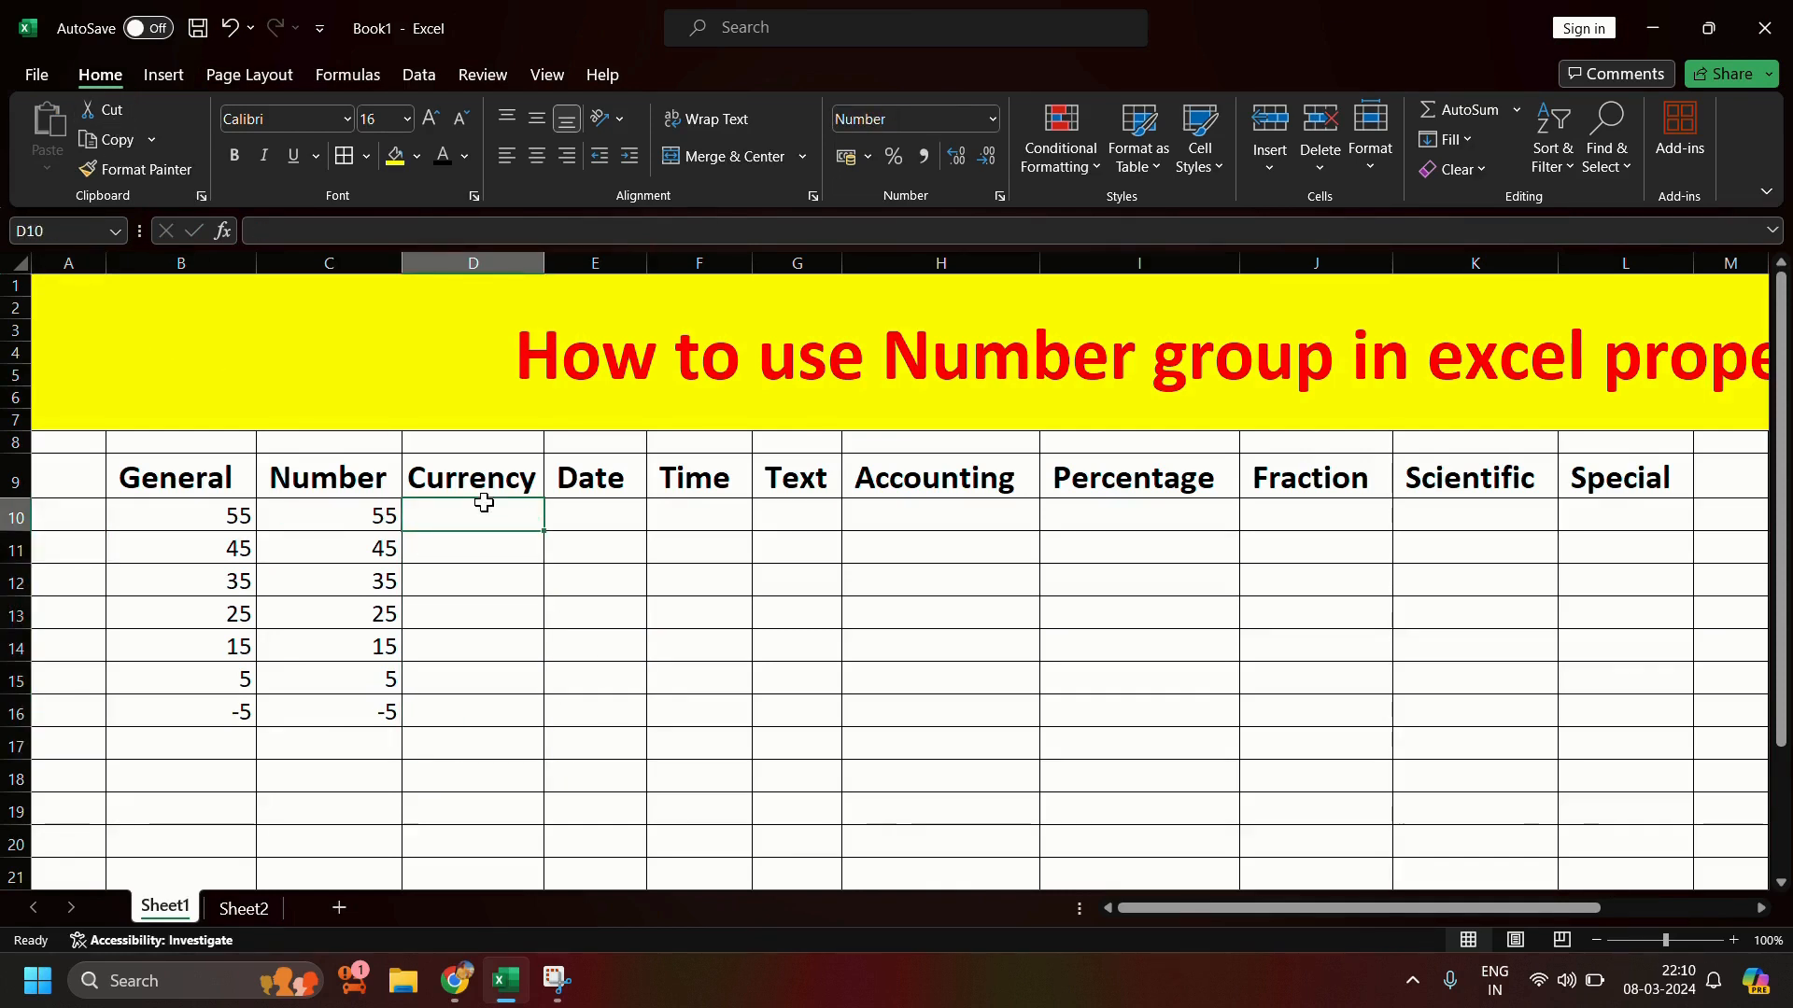
type("56")
key("Return")
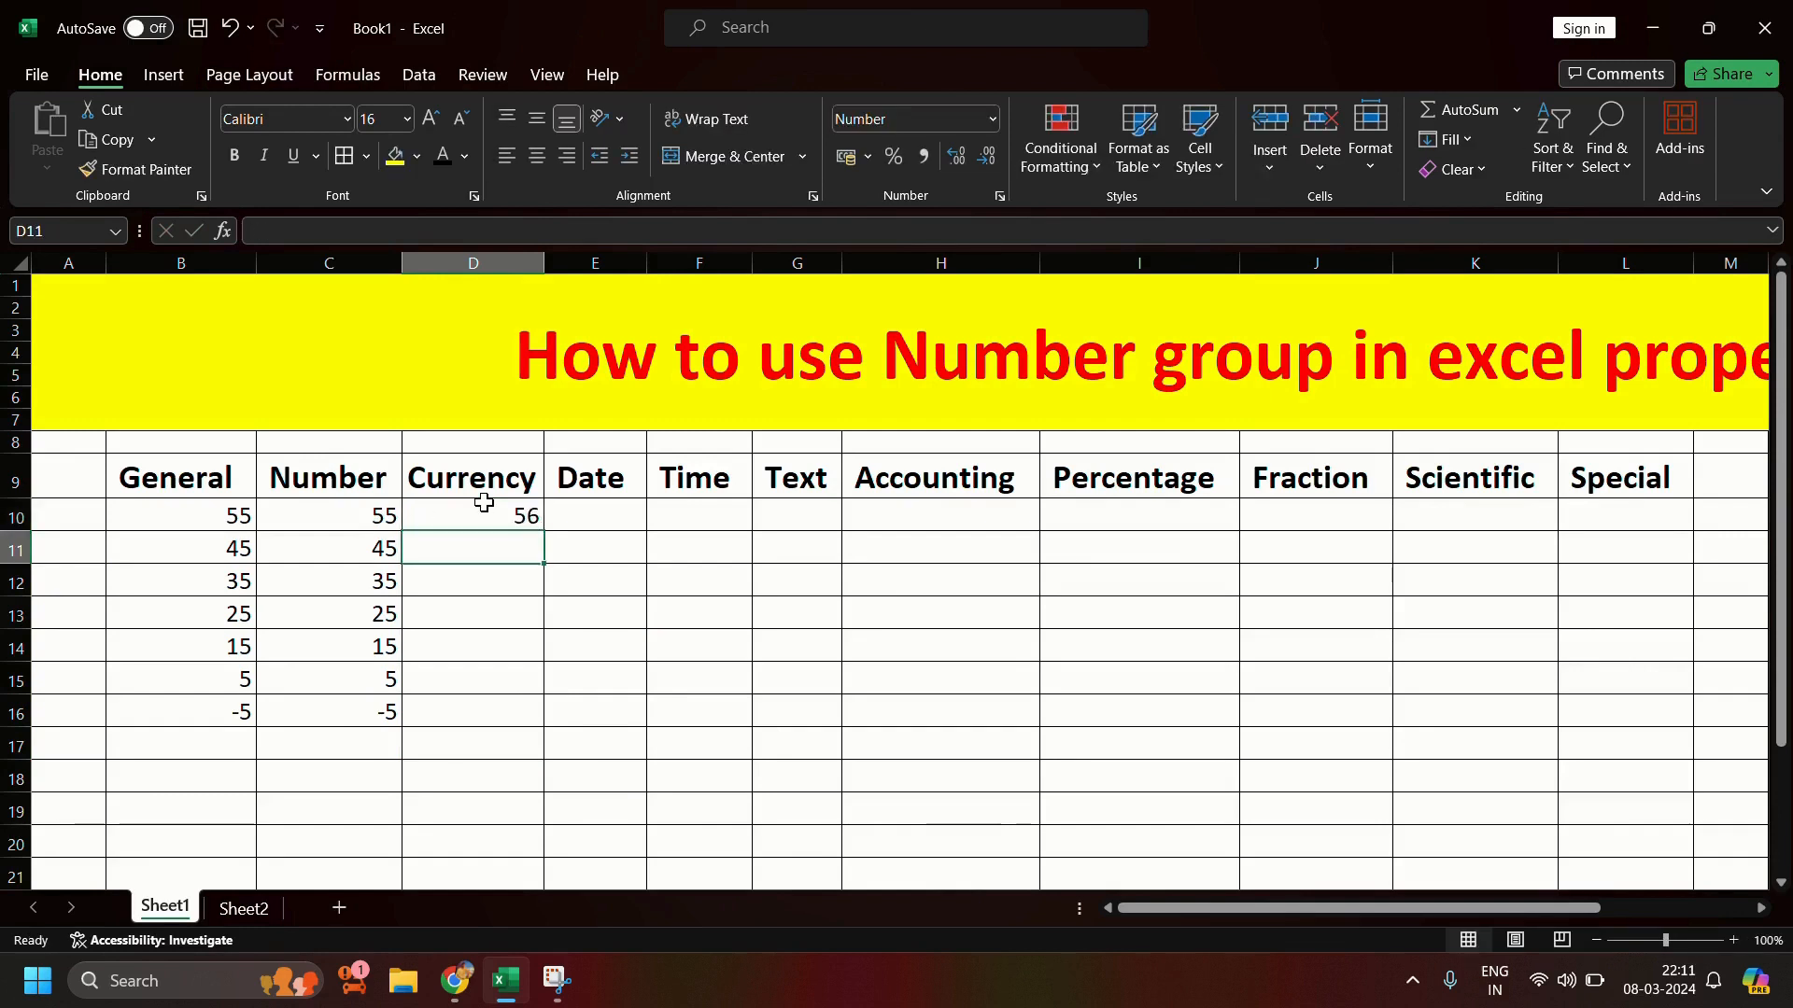
type("785")
key("Return")
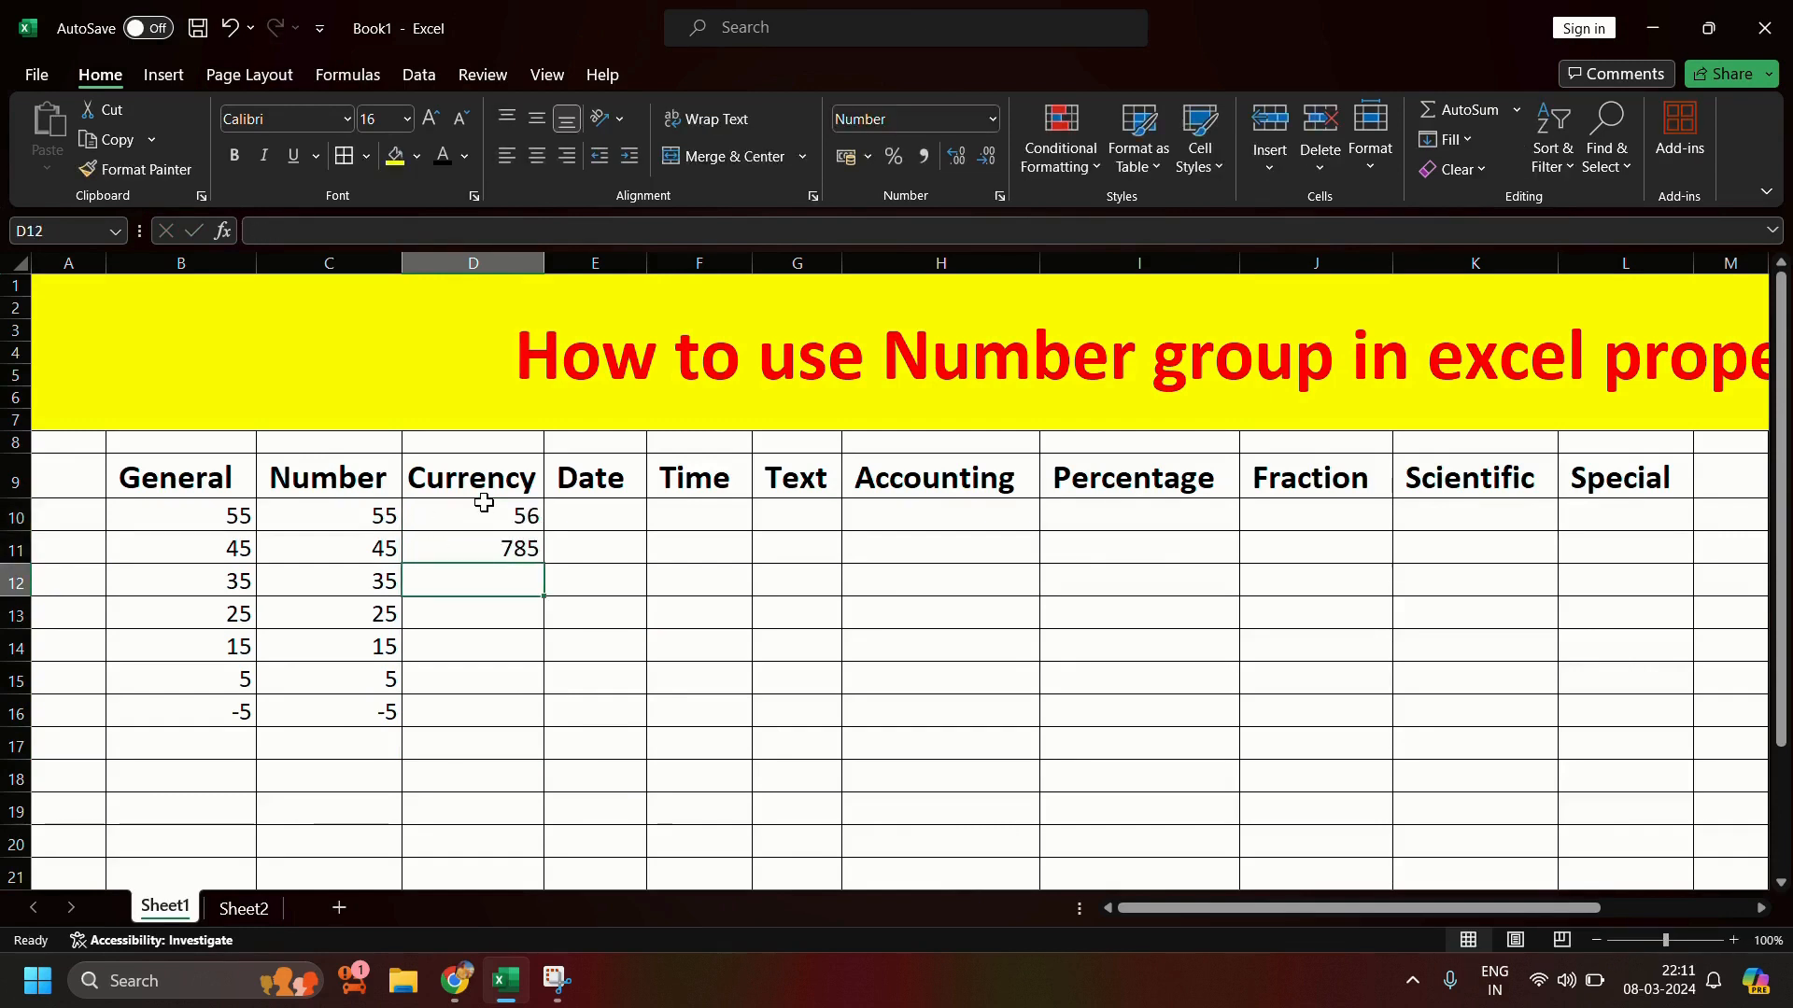
type("788")
key("Return")
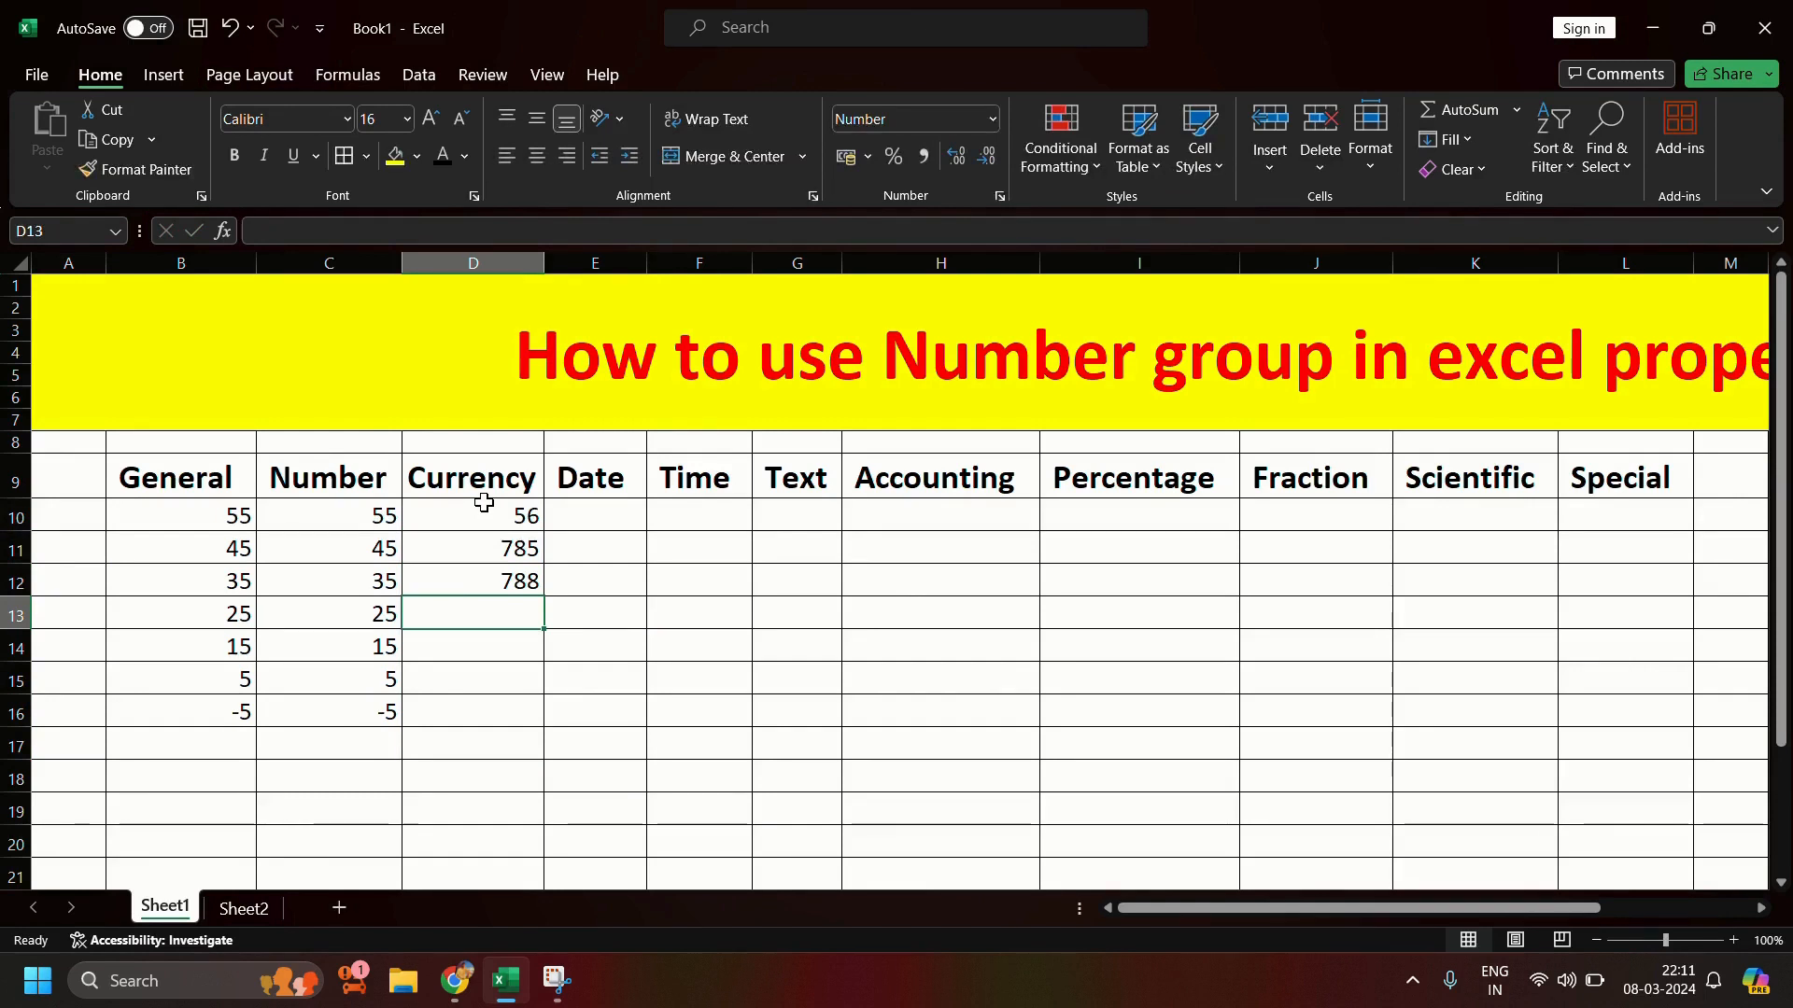
type("986")
key("Return")
type("58")
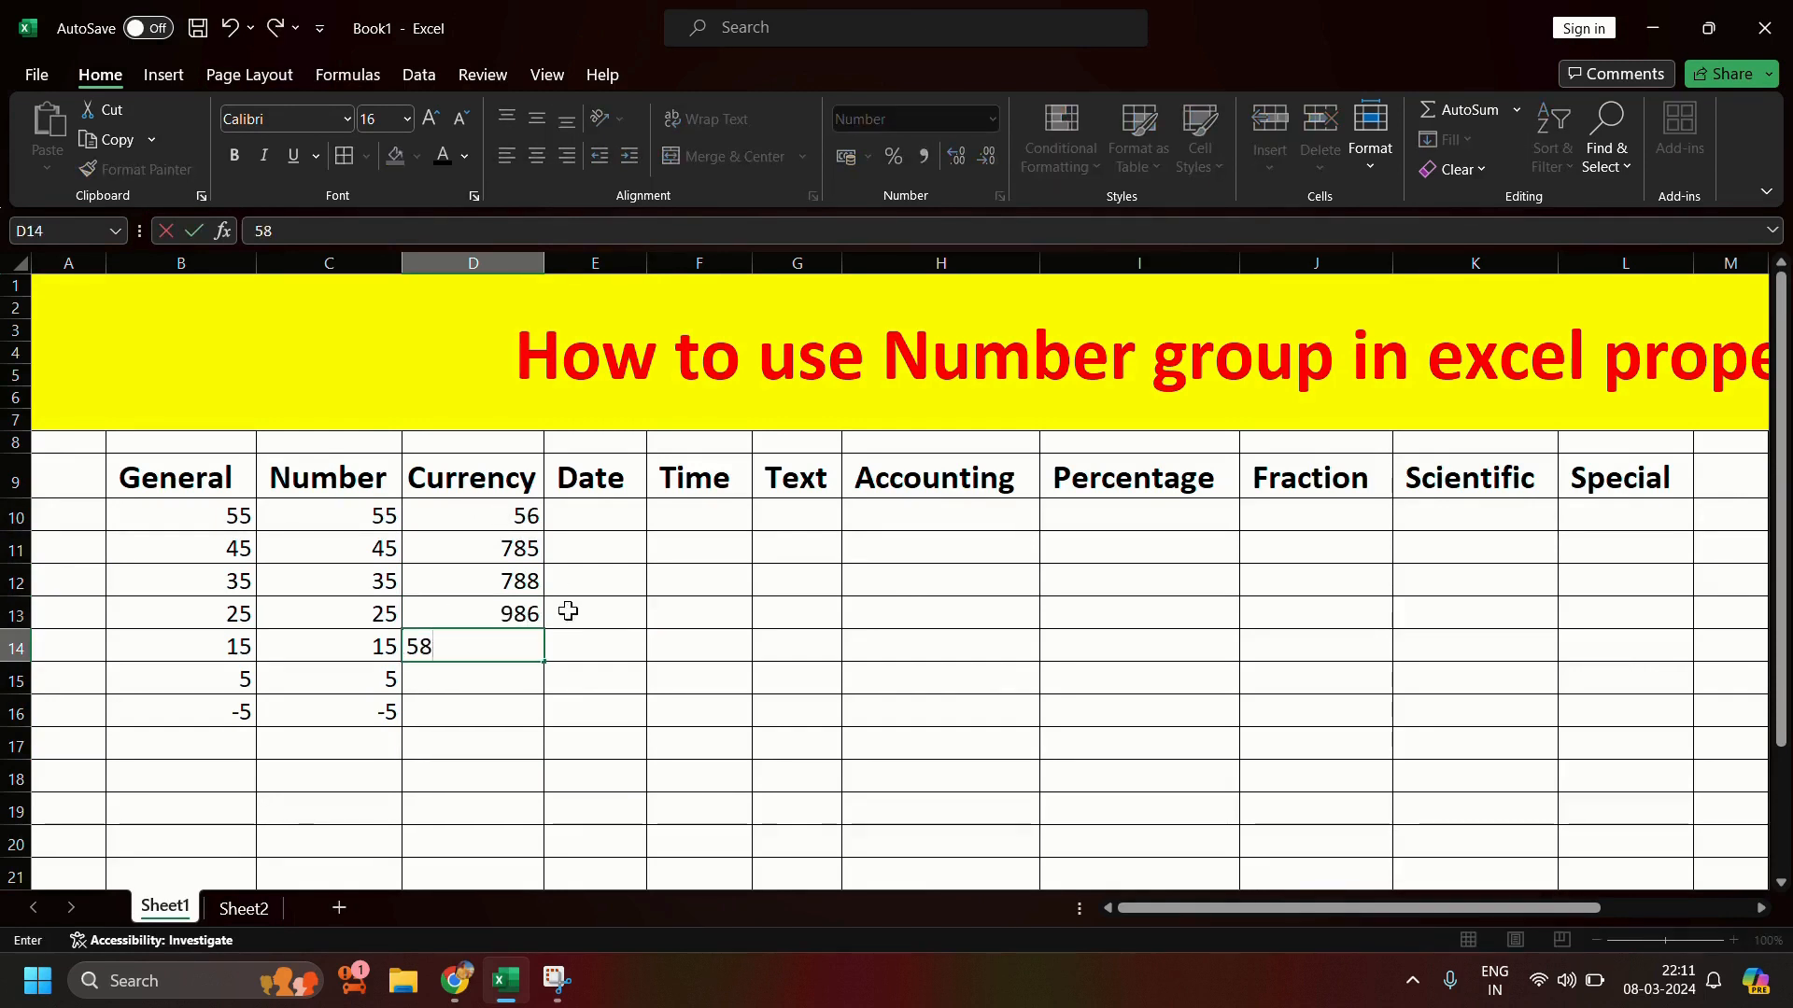
left_click(573, 714)
Step: Apply the Currency number format to the values in D10:D14
left_click_drag(472, 519, 500, 648)
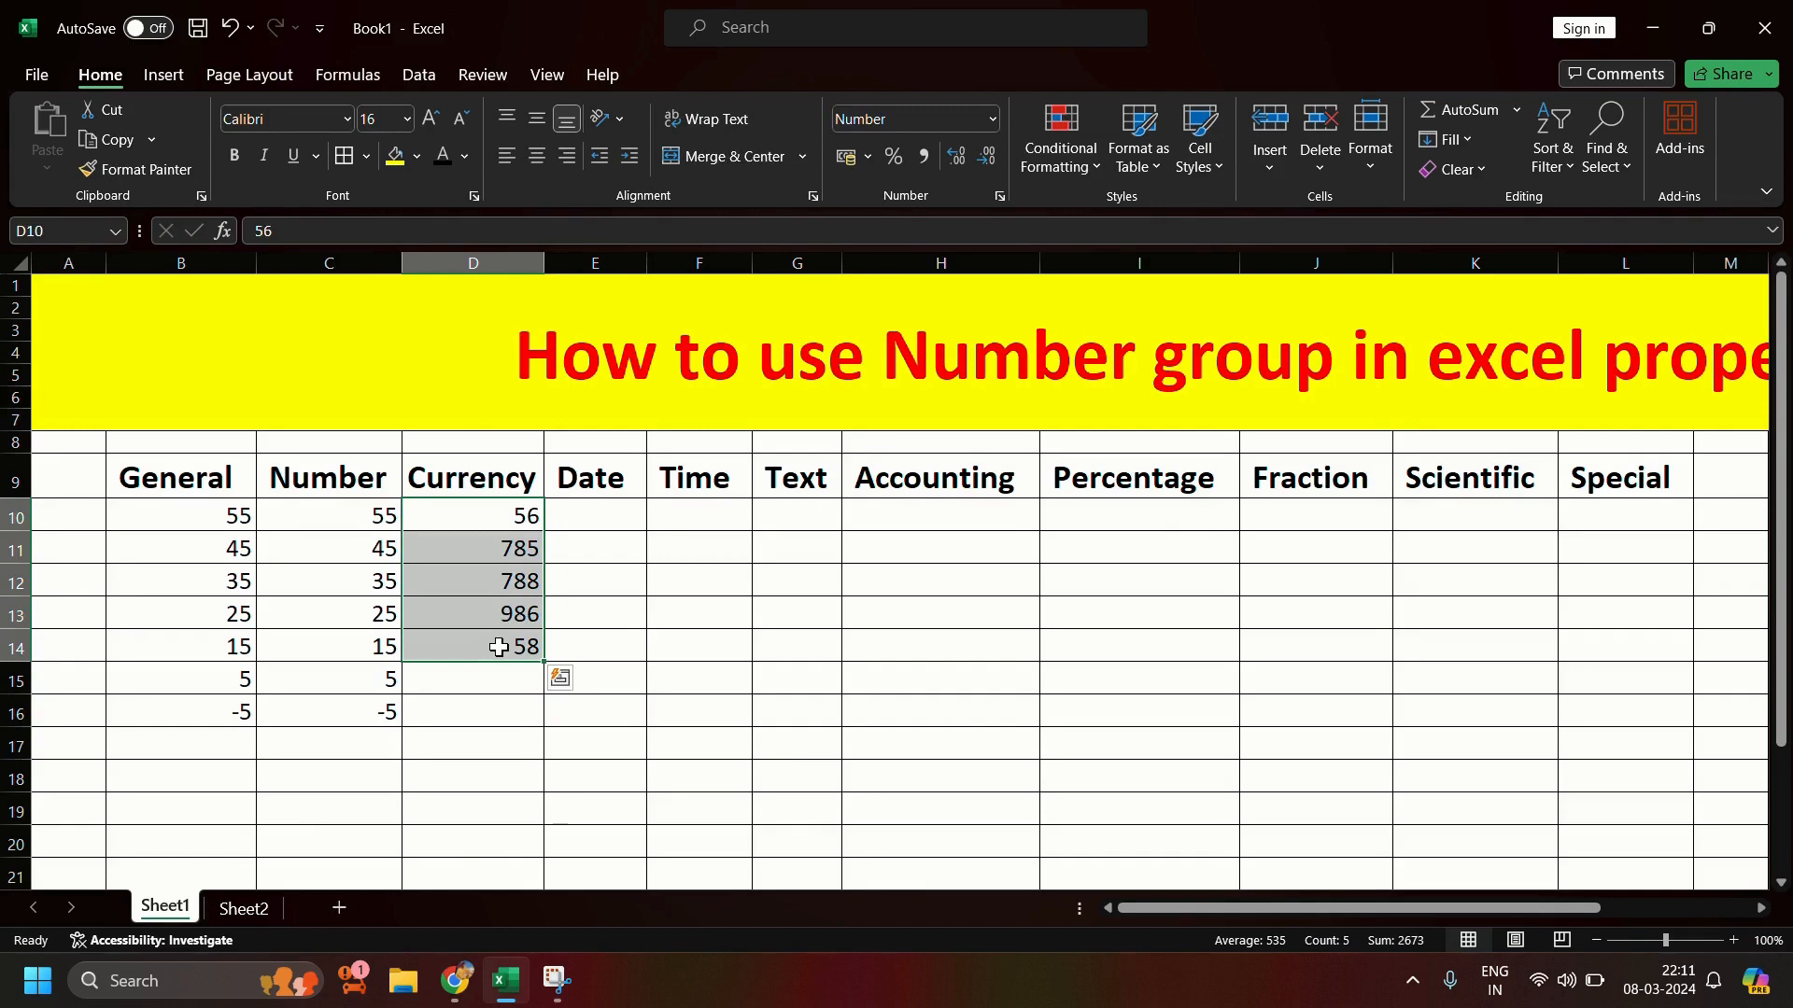
left_click(990, 120)
key("Escape")
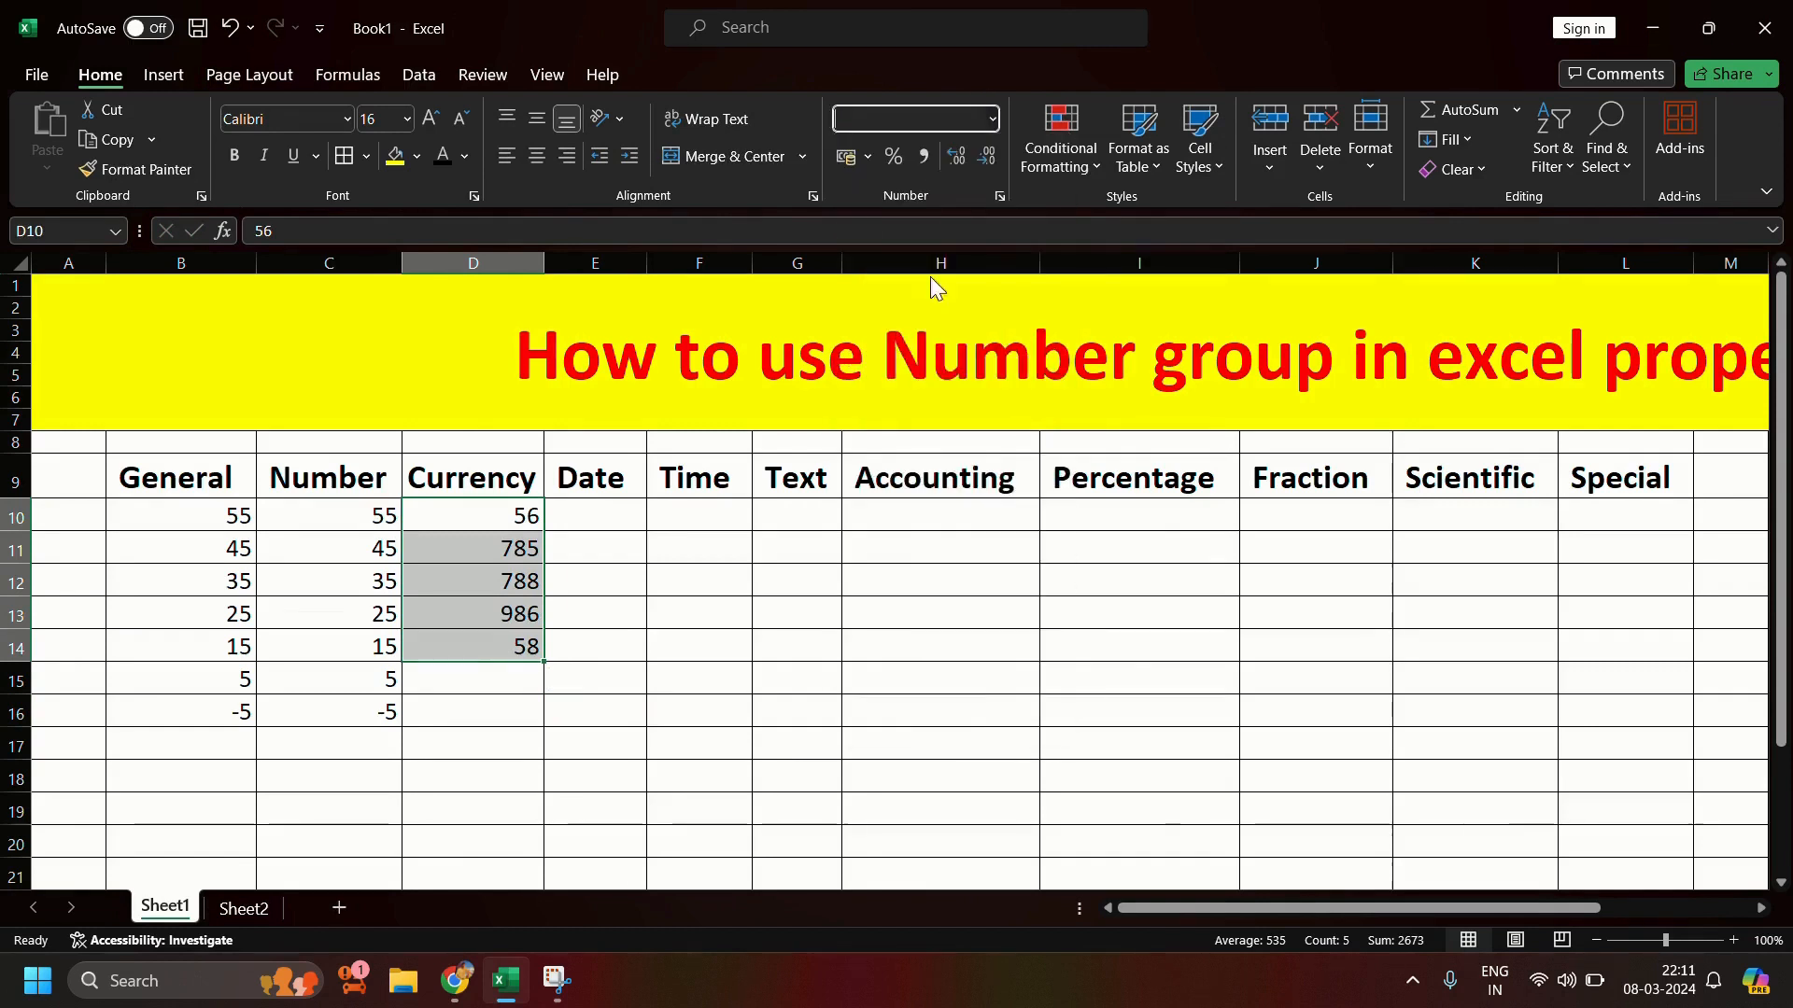
Step: Try the accounting formats ₹ English (India), $ English (United States), £ English (United Kingdom) and ¥ Chinese on D10:D14
left_click(872, 161)
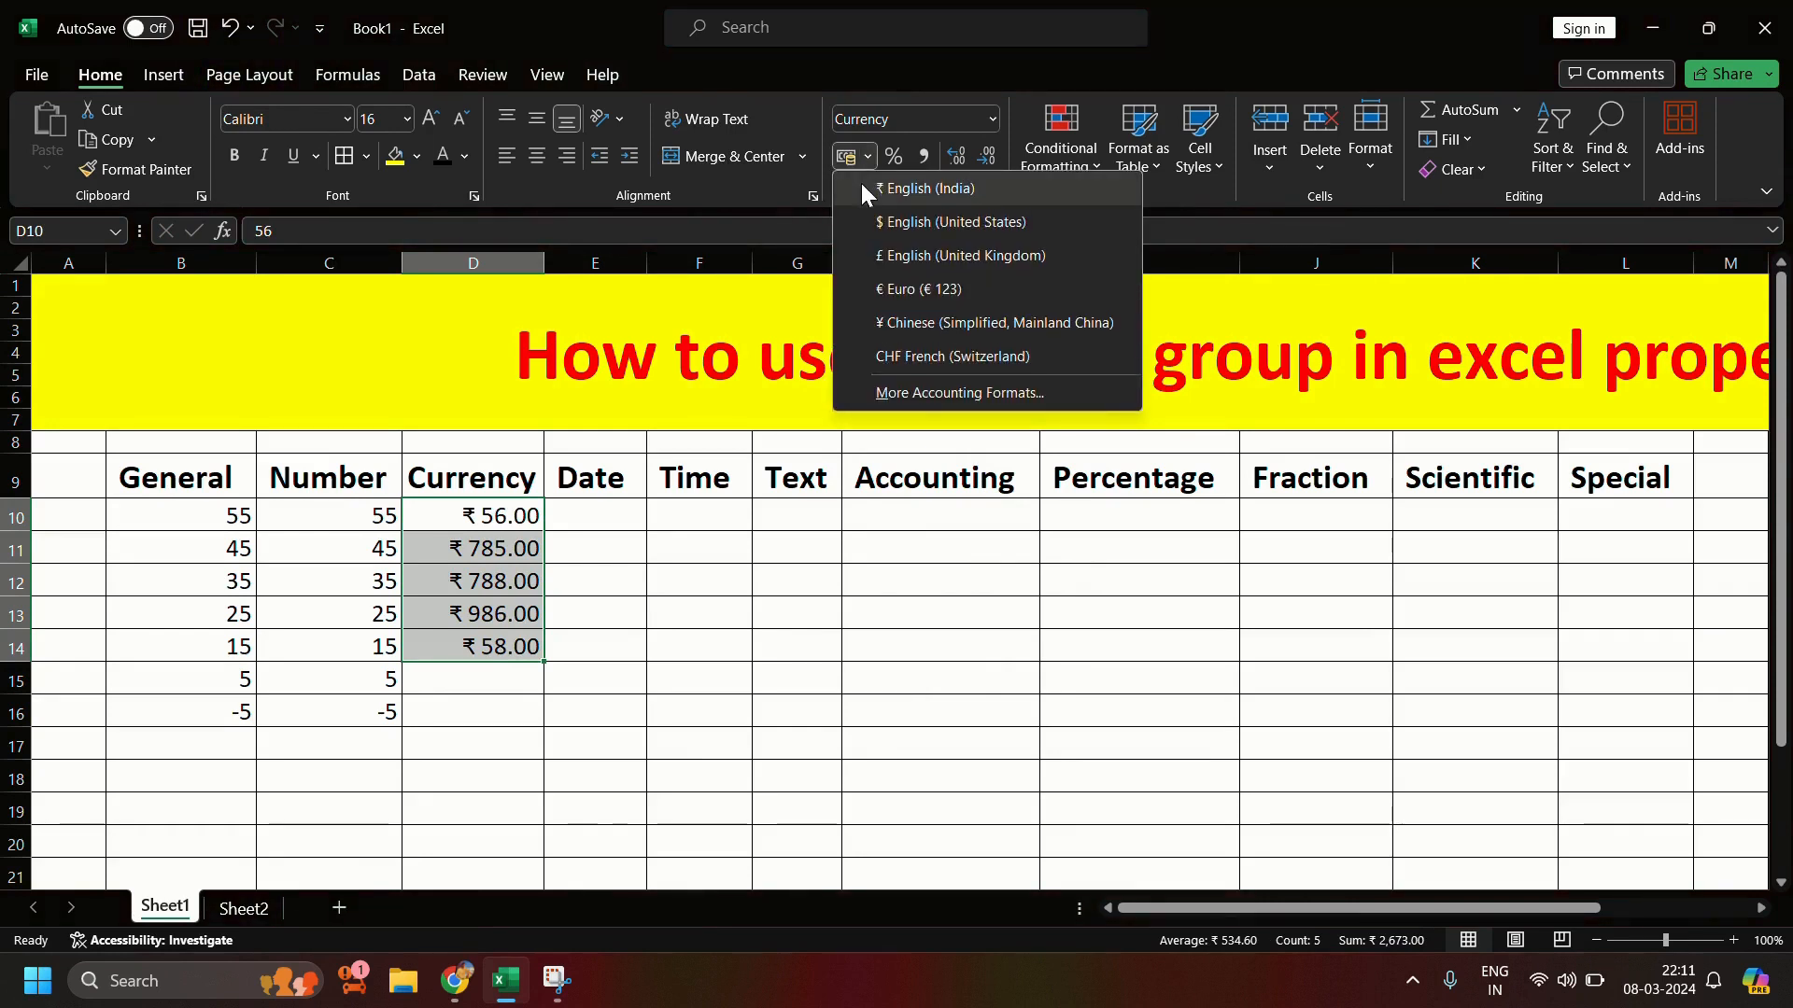
left_click(861, 188)
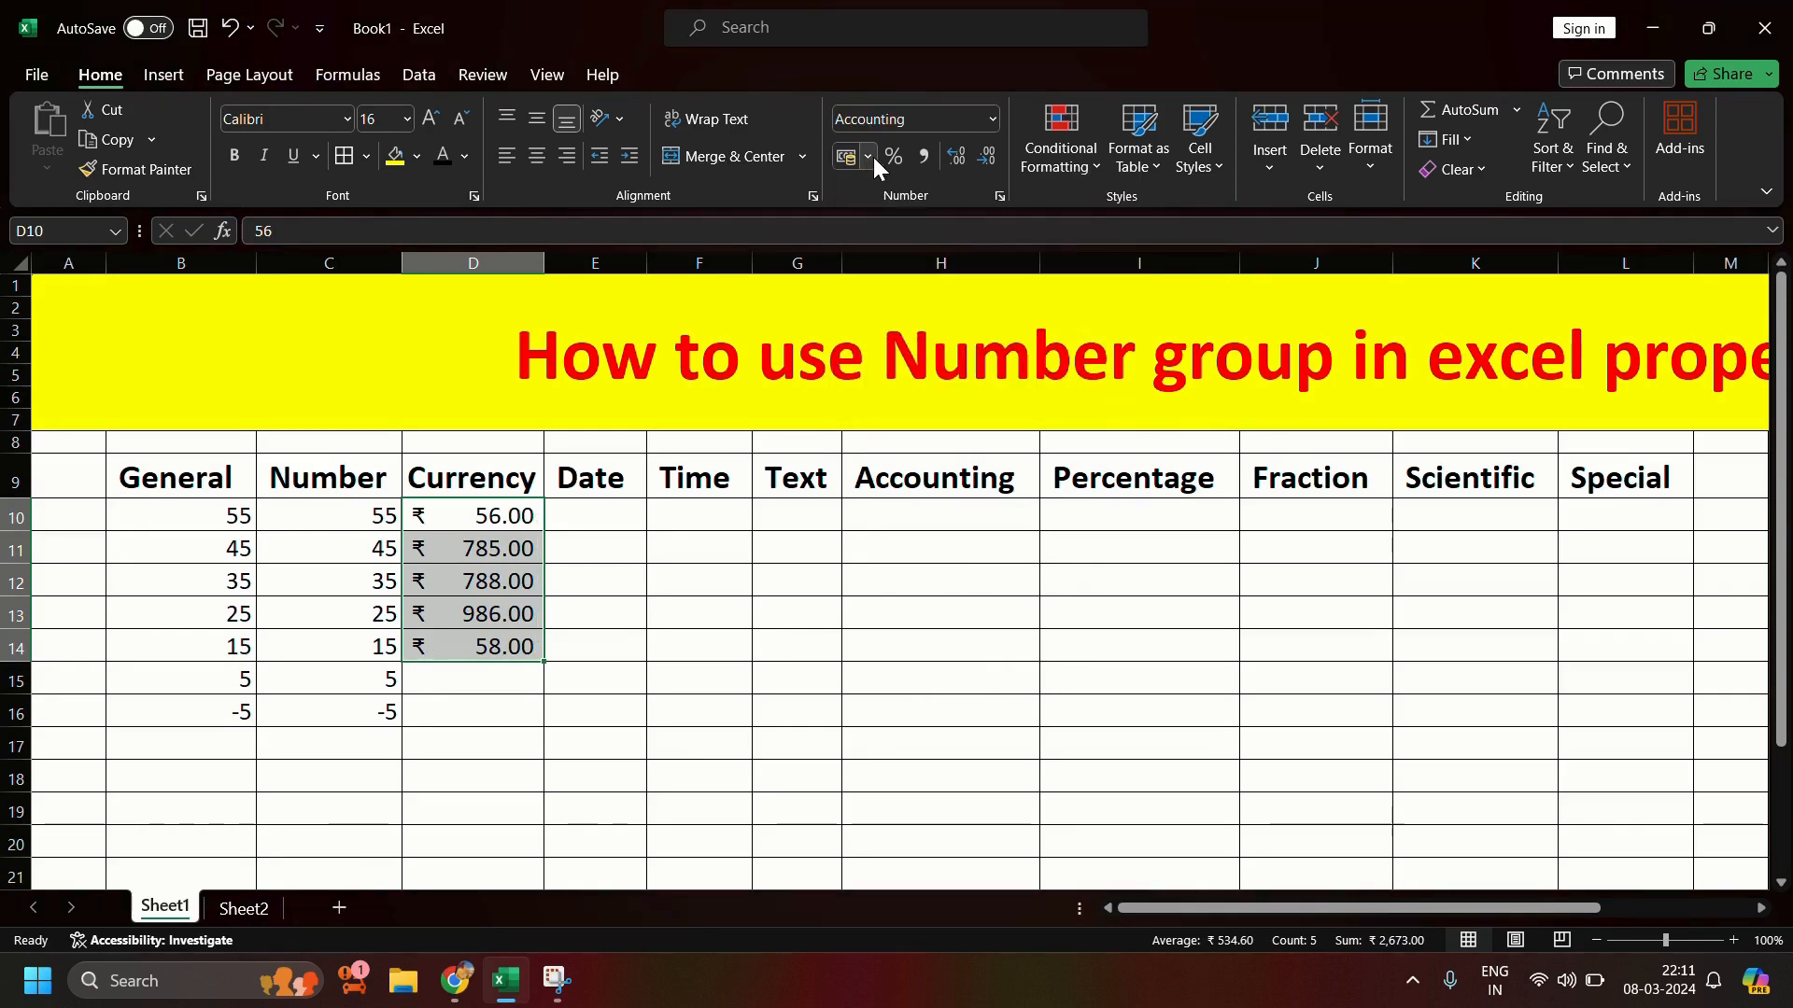
left_click(872, 159)
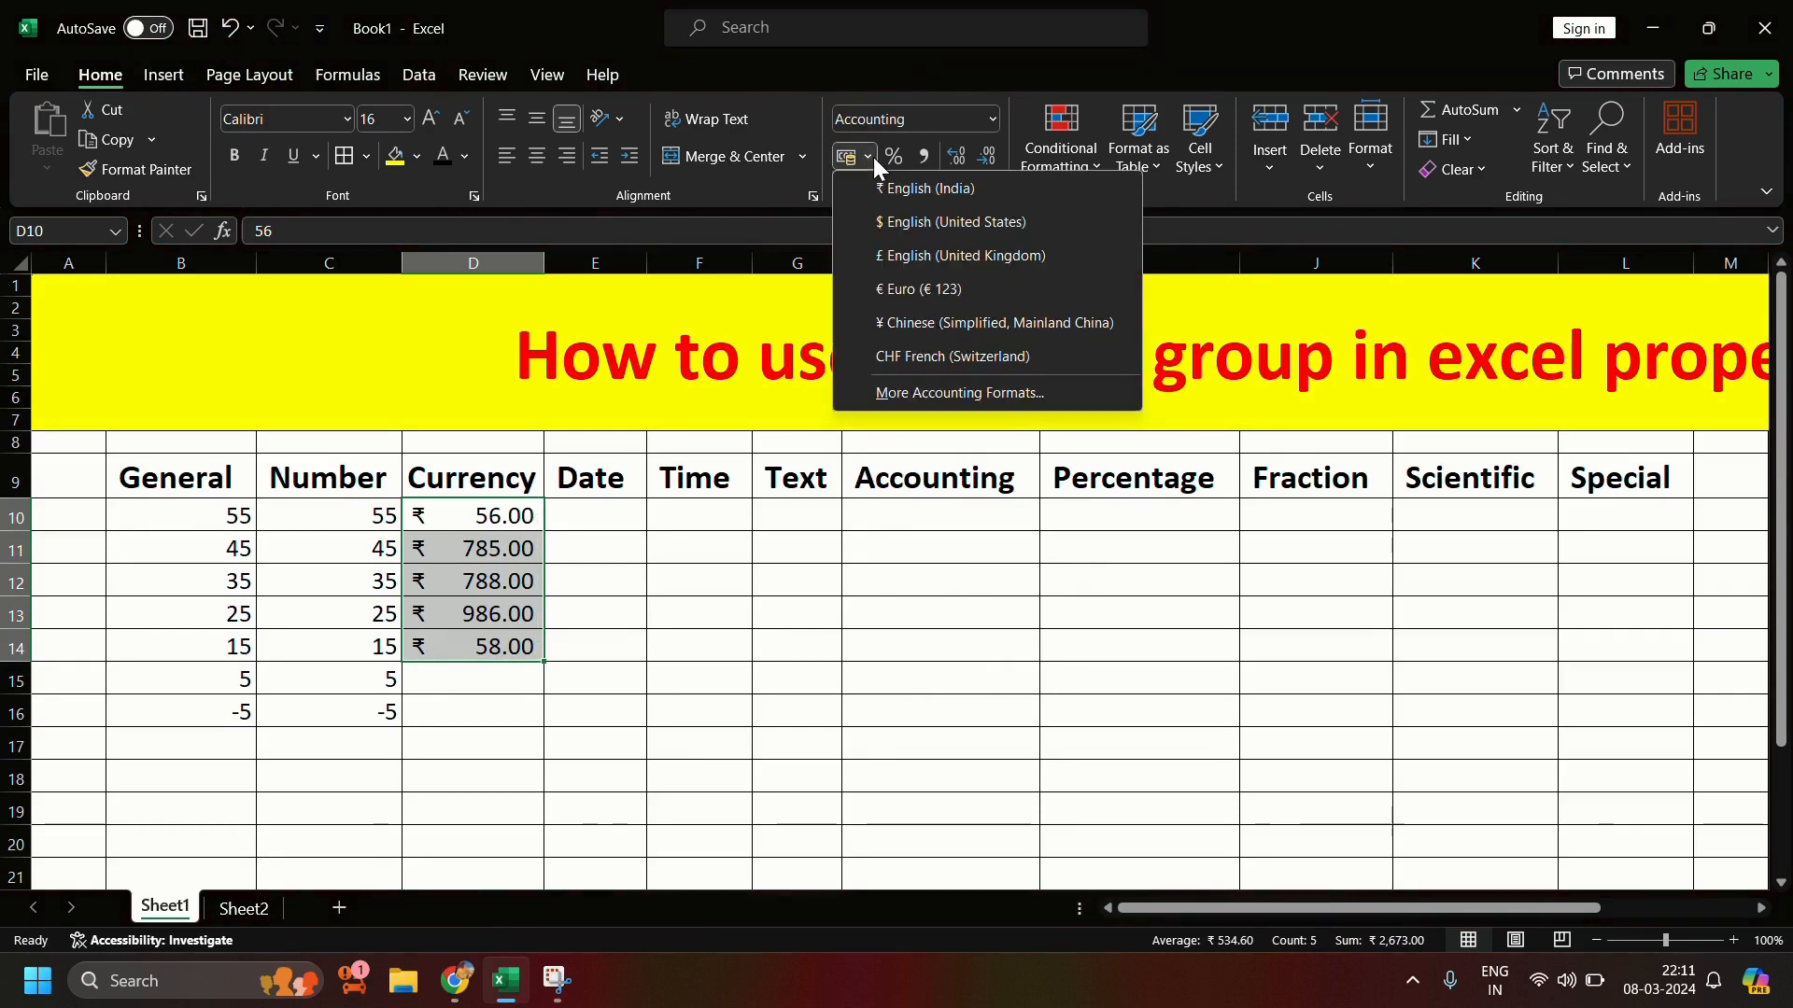
left_click(876, 223)
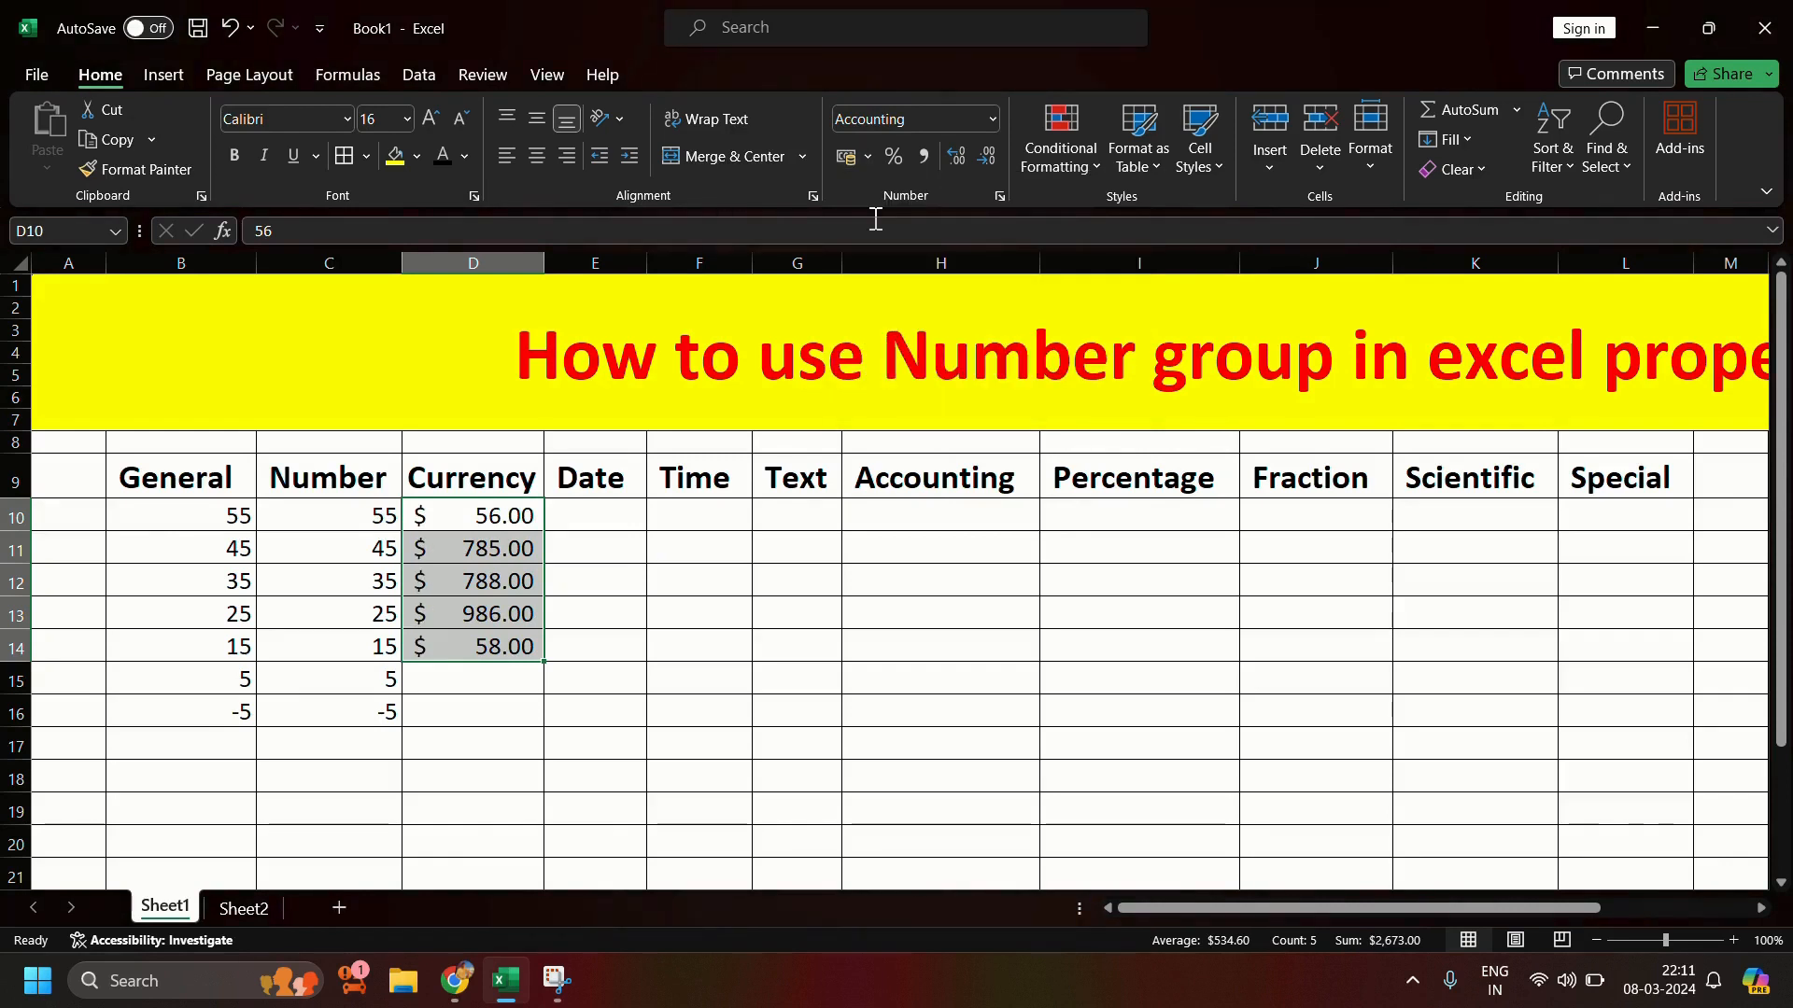
left_click(868, 156)
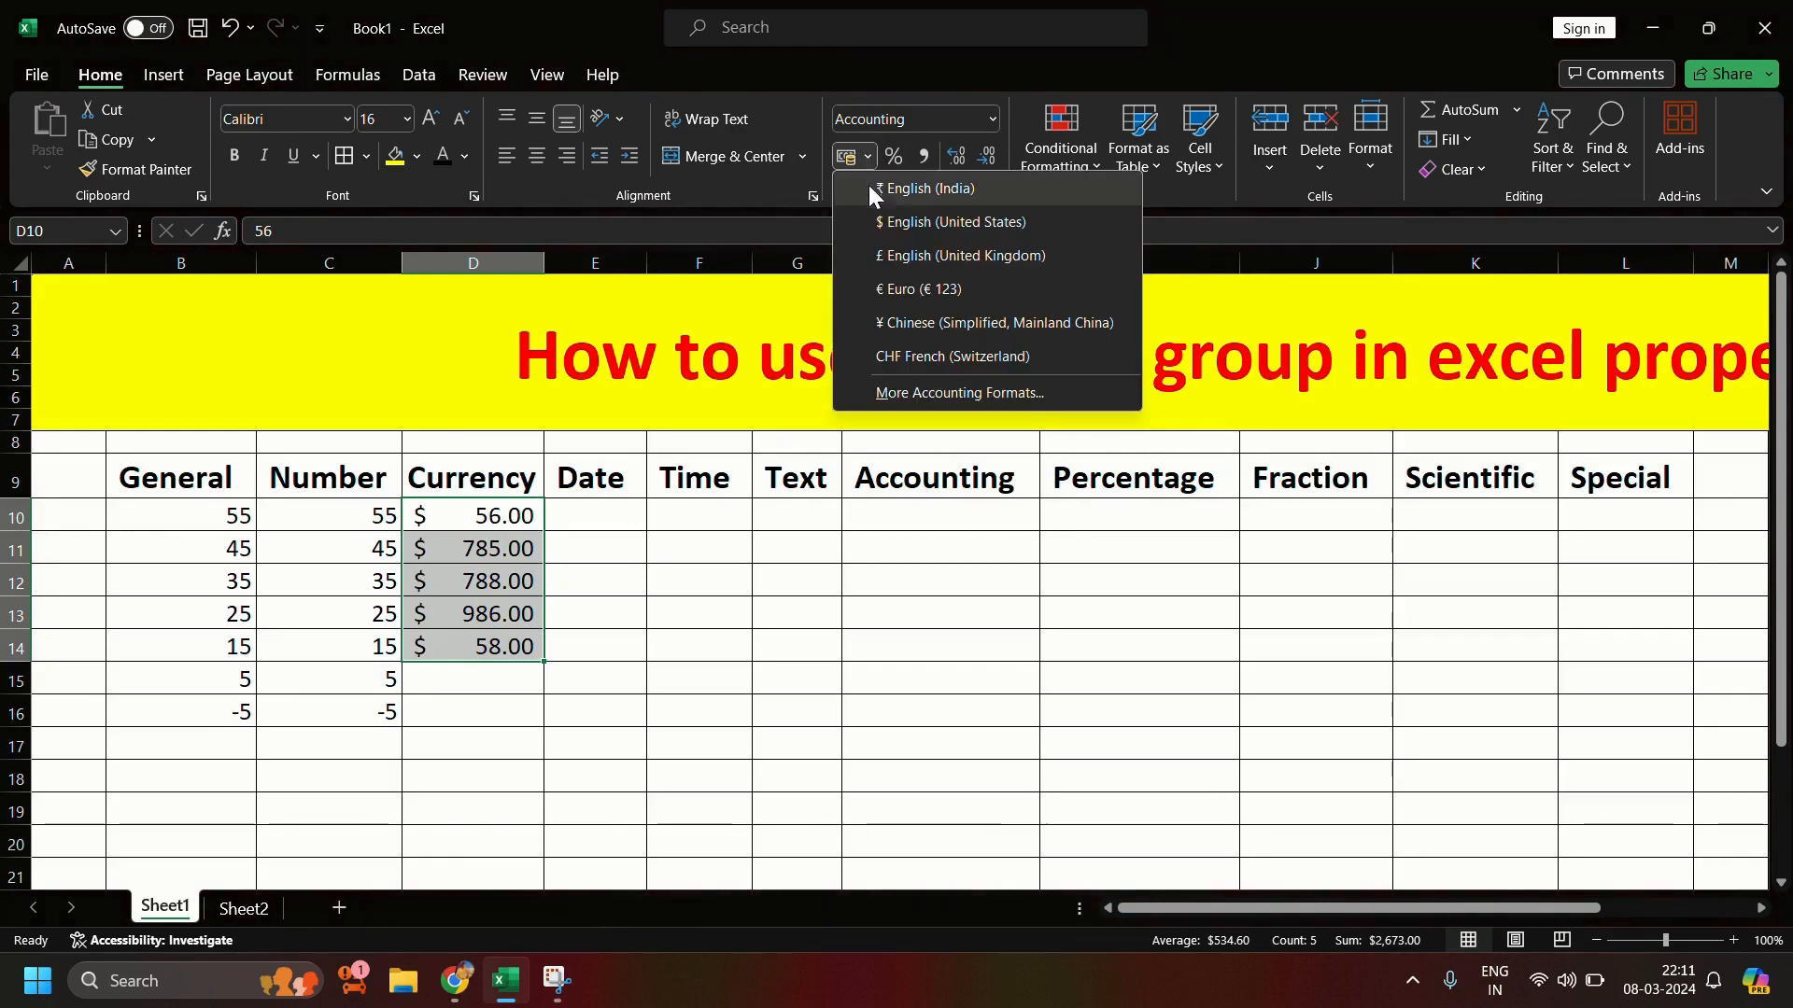
left_click(878, 254)
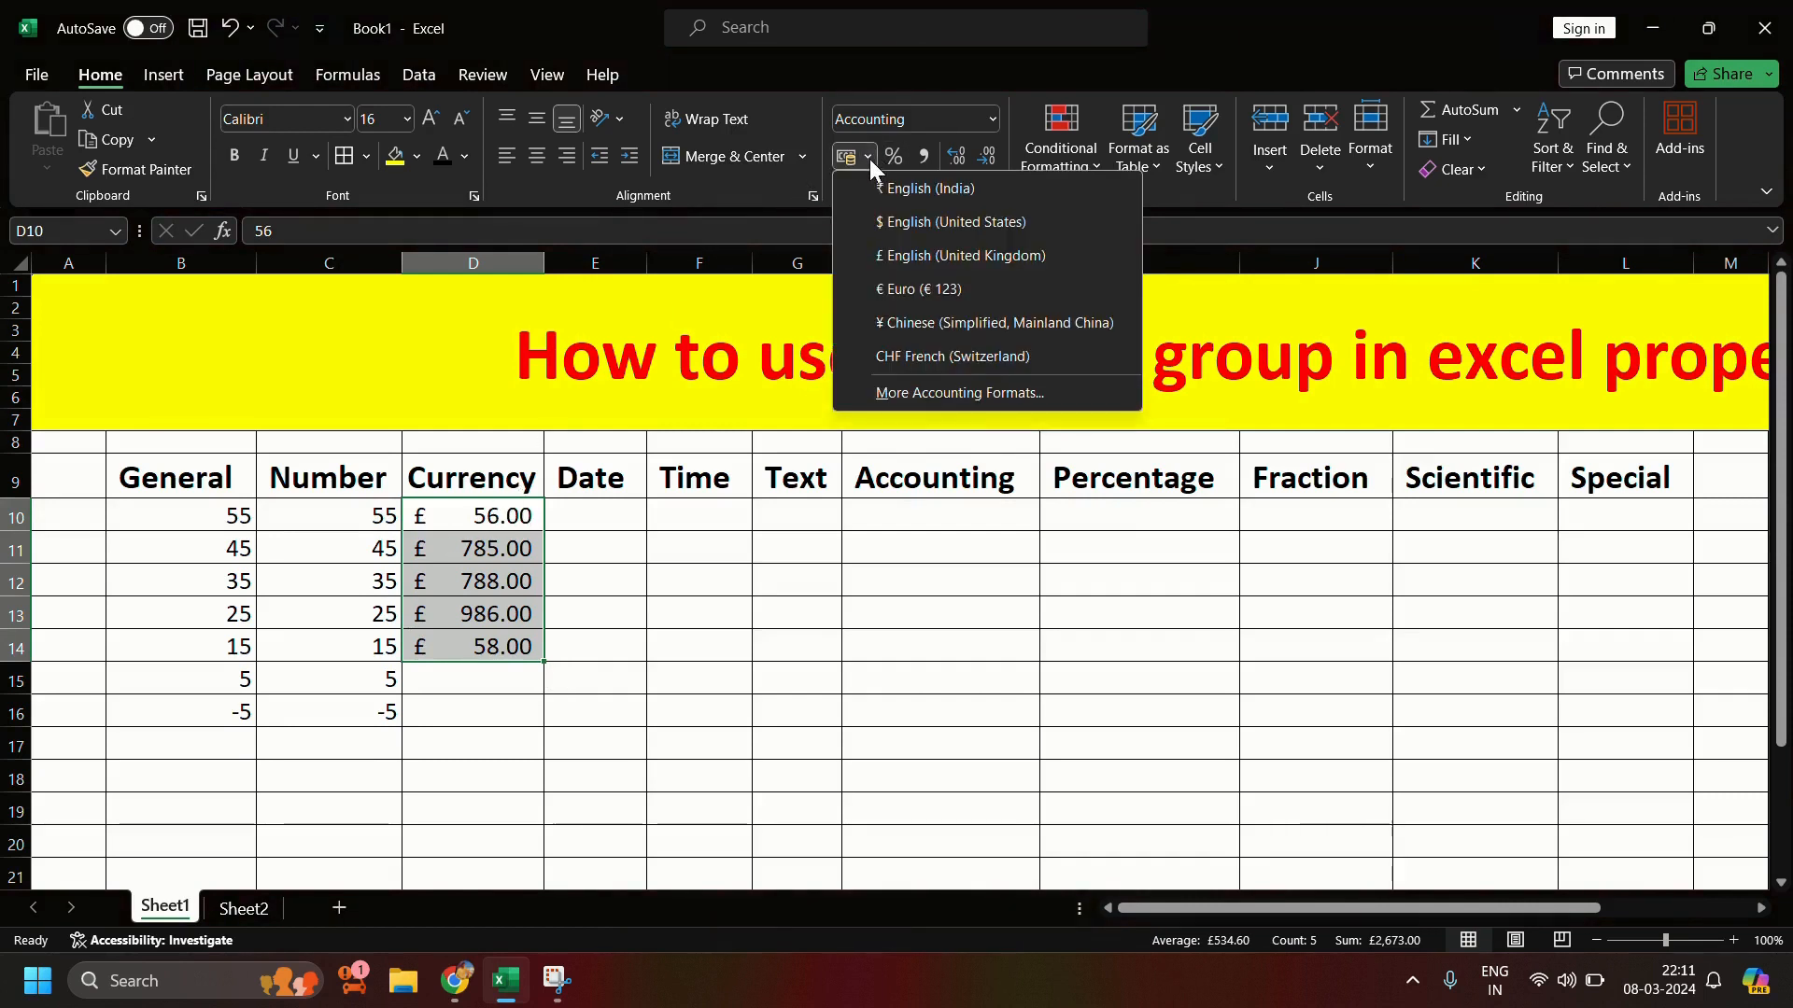
left_click(889, 327)
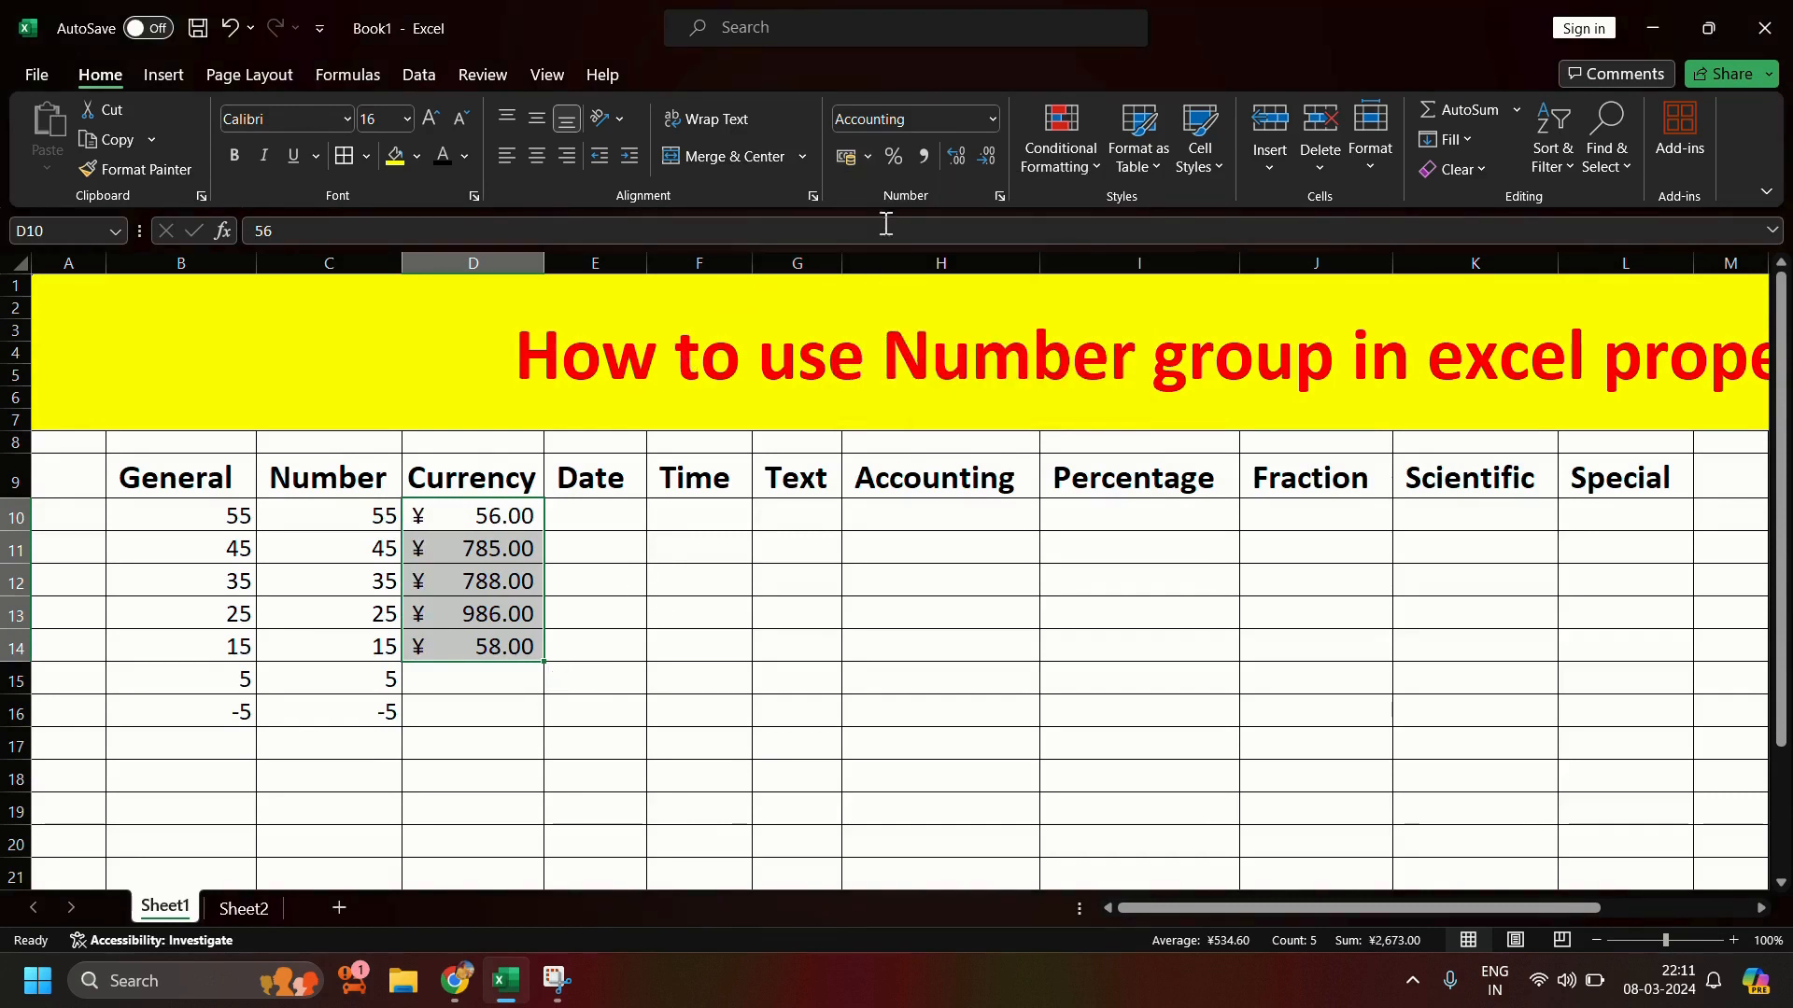
Step: Apply the ₹ English (India) accounting format to the values in D10:D14
left_click(875, 166)
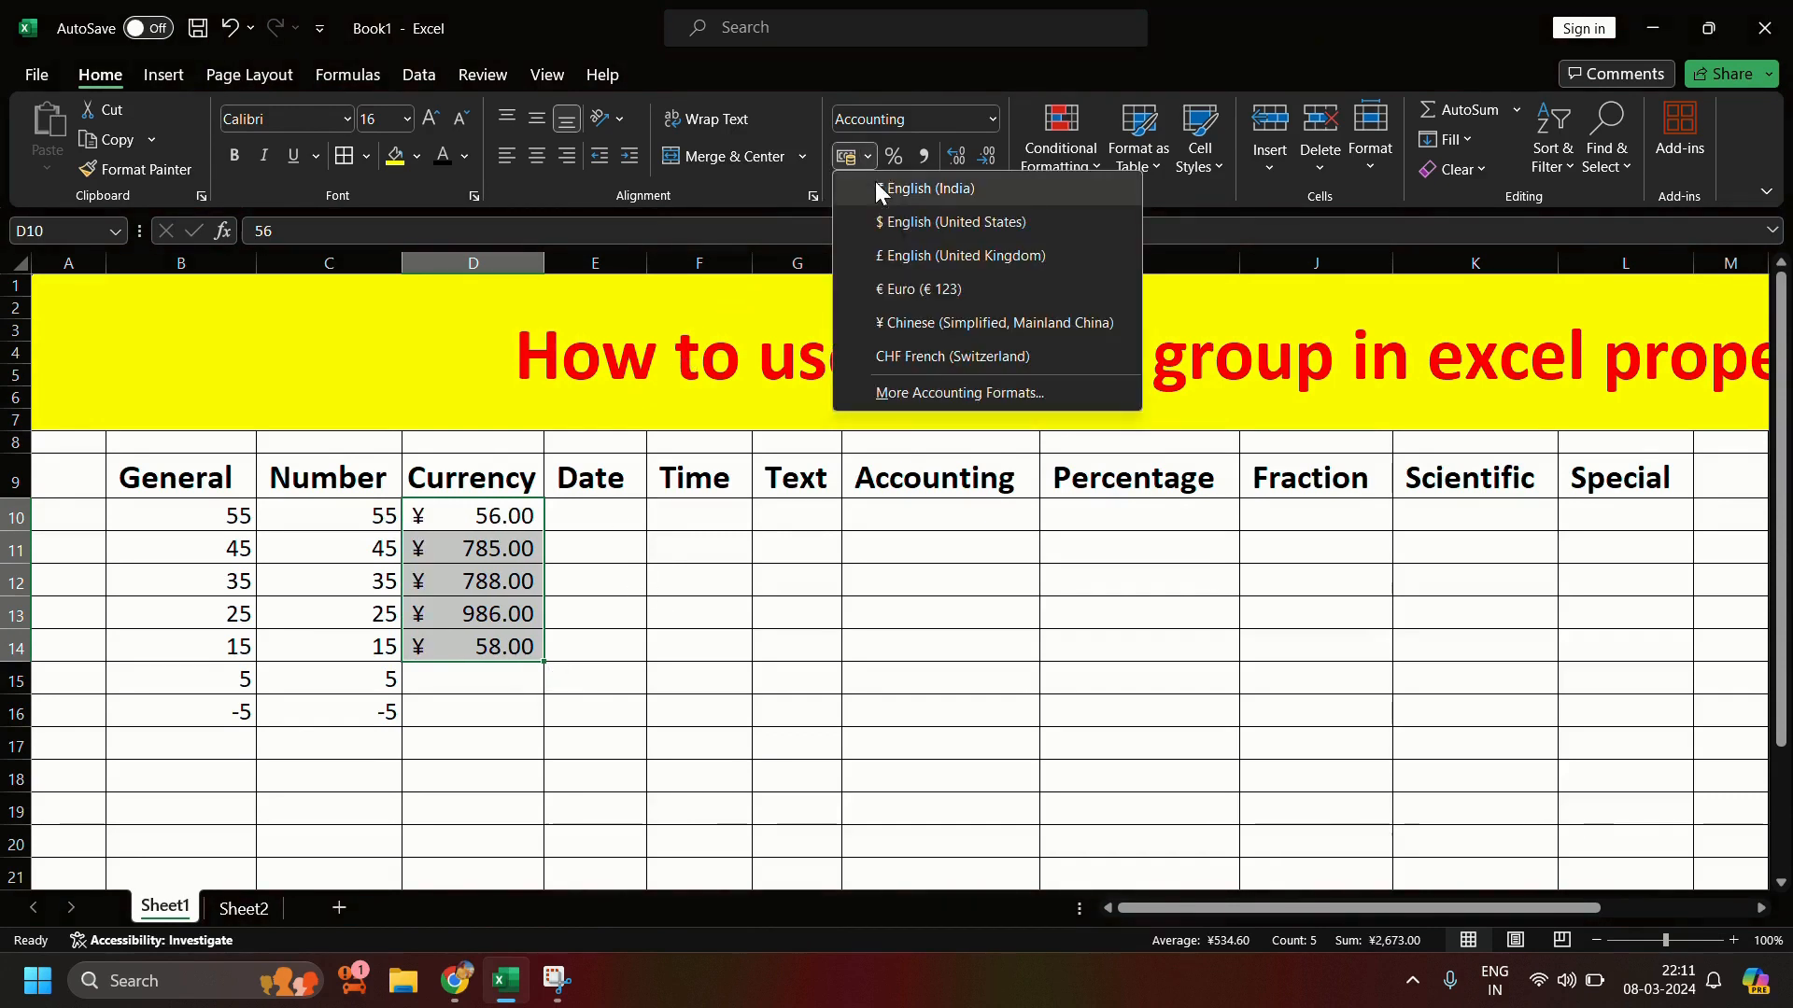
left_click(876, 183)
left_click(560, 665)
left_click_drag(472, 516, 475, 647)
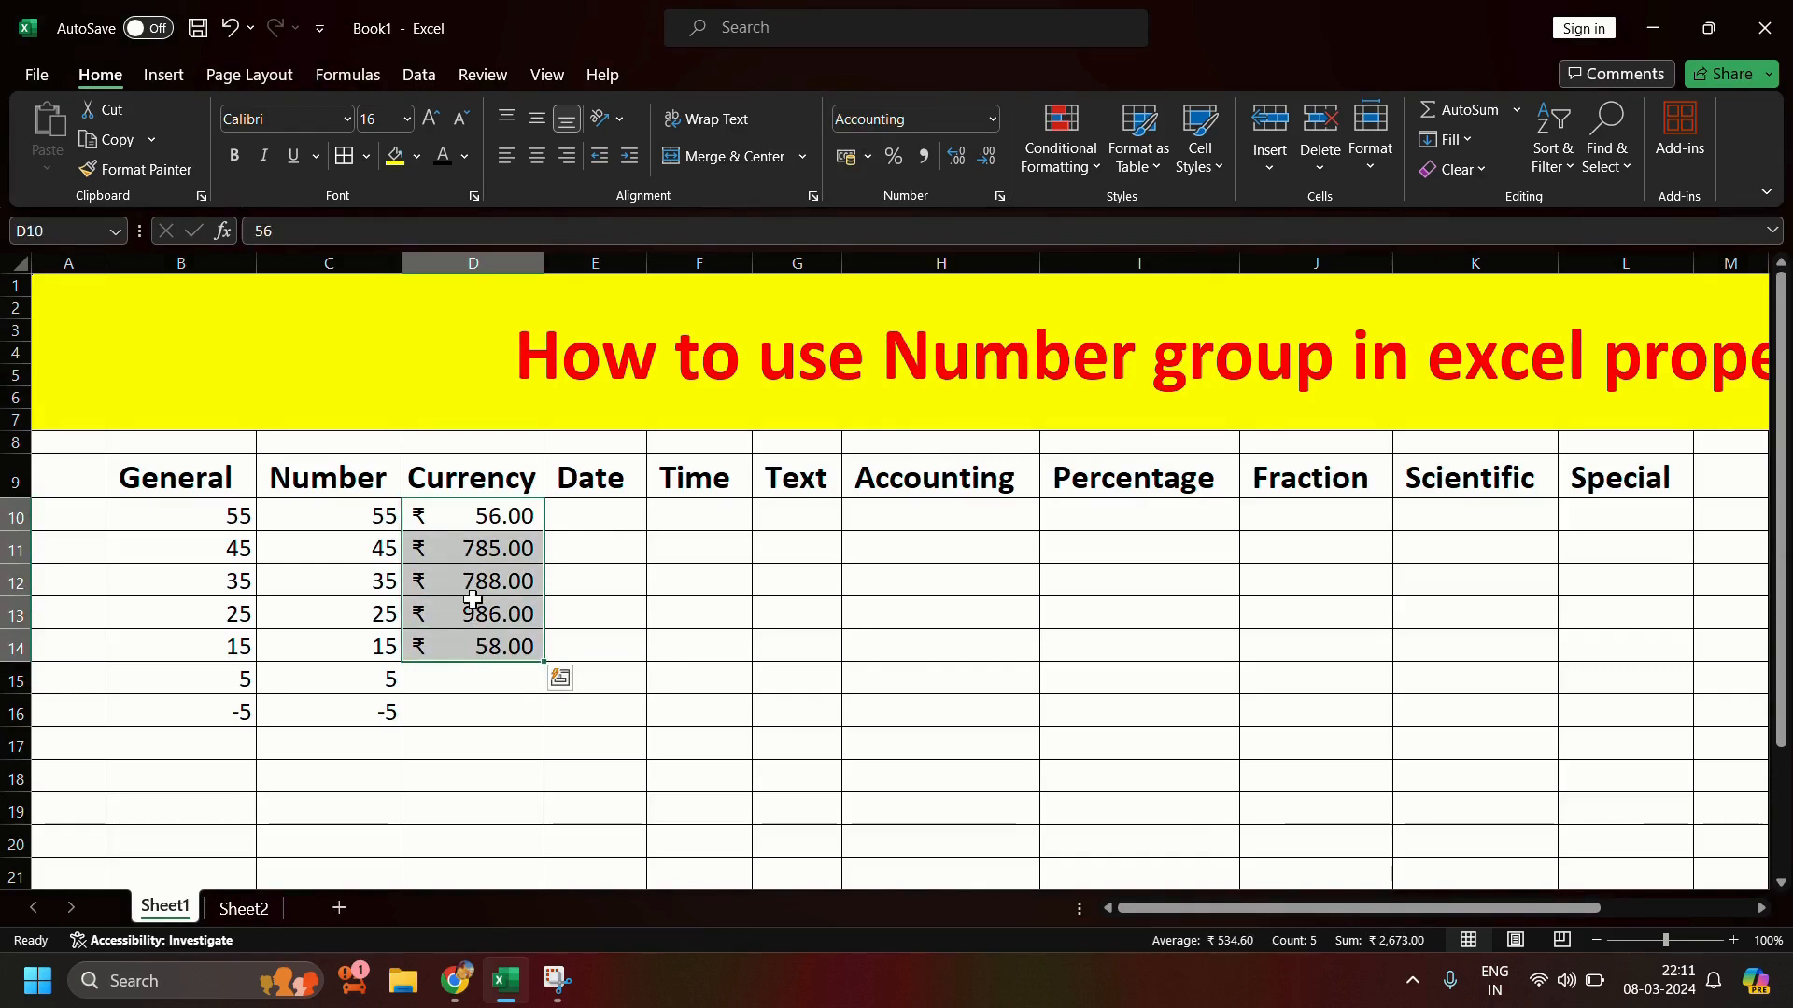
left_click(480, 516)
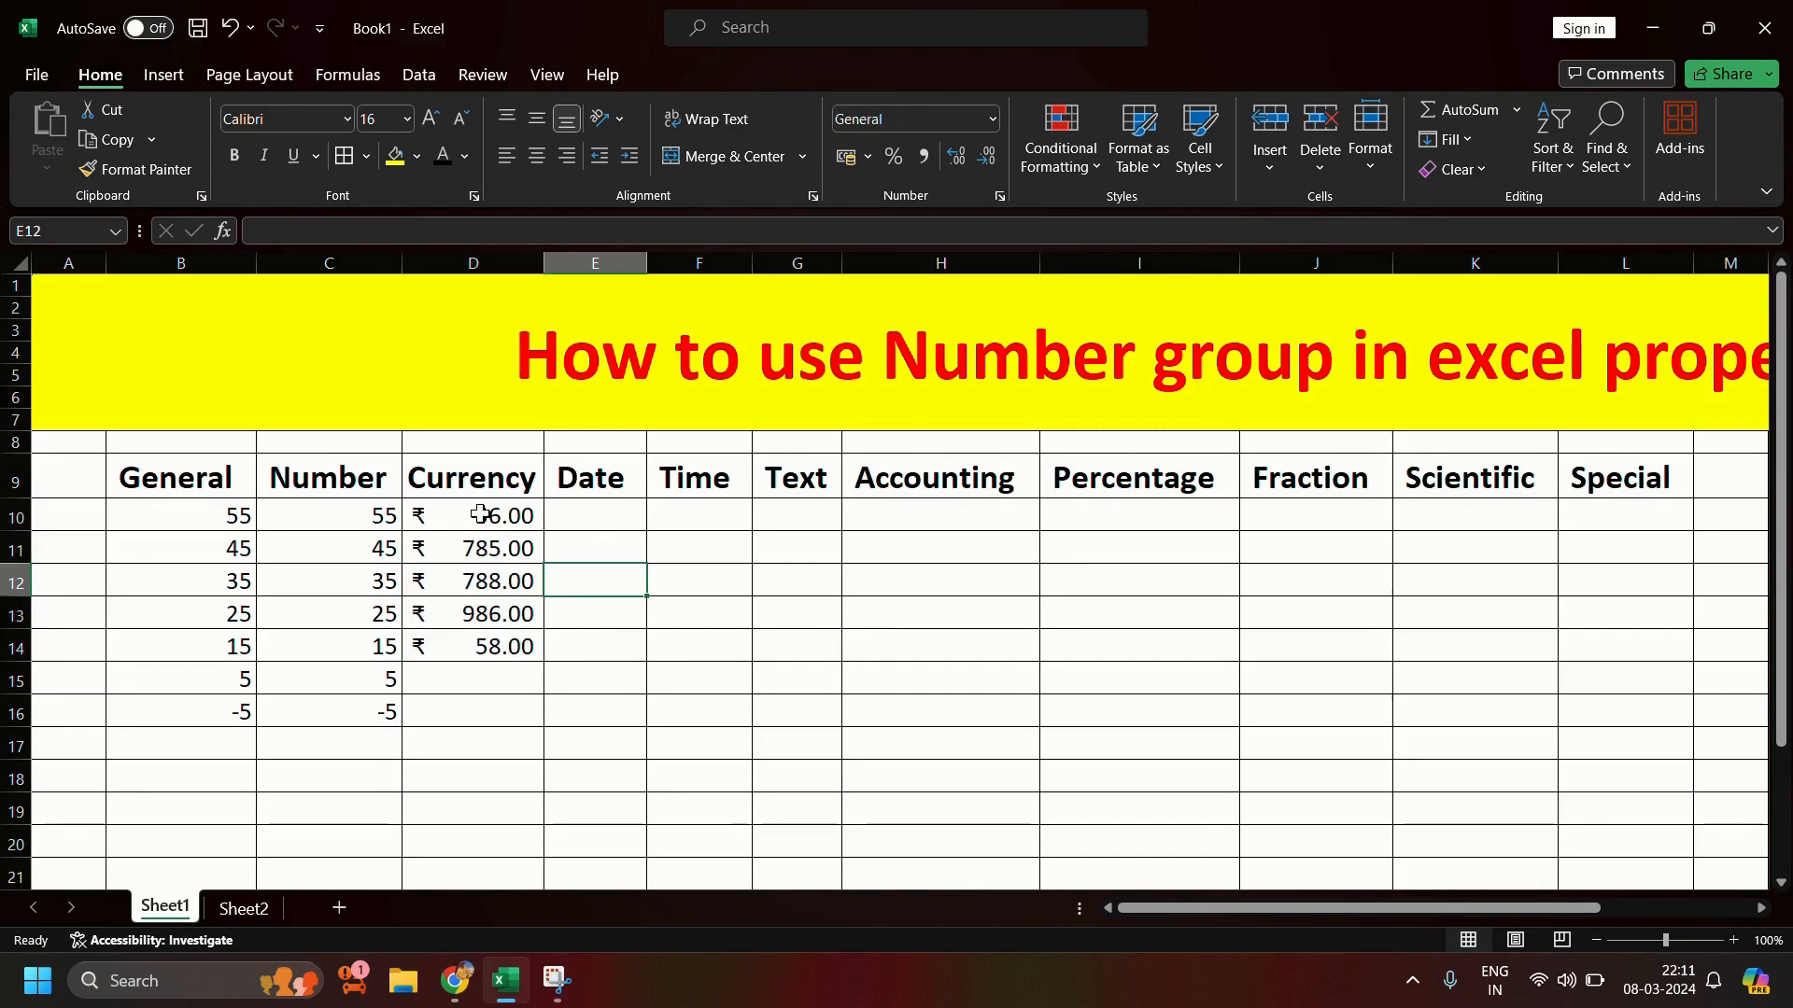
left_click_drag(492, 512, 480, 646)
left_click(511, 515)
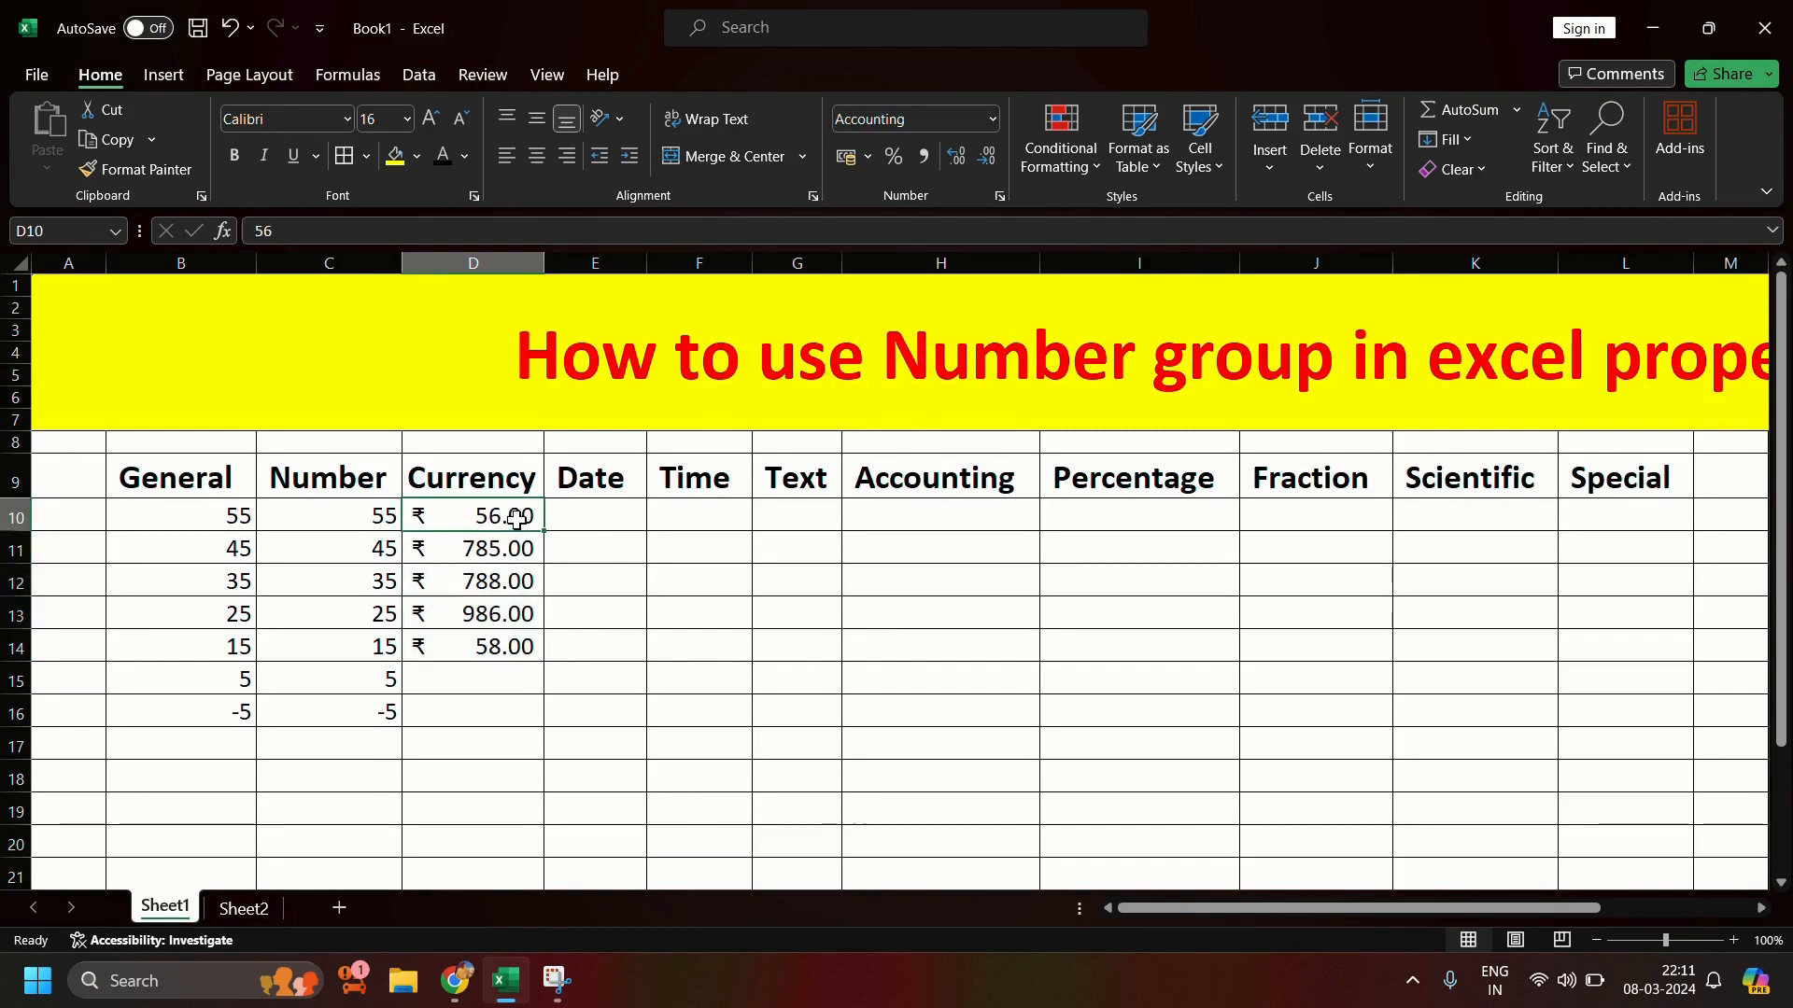
Step: Enter the date 25-10-2024 in E10 under the Date heading
left_click_drag(585, 514, 581, 675)
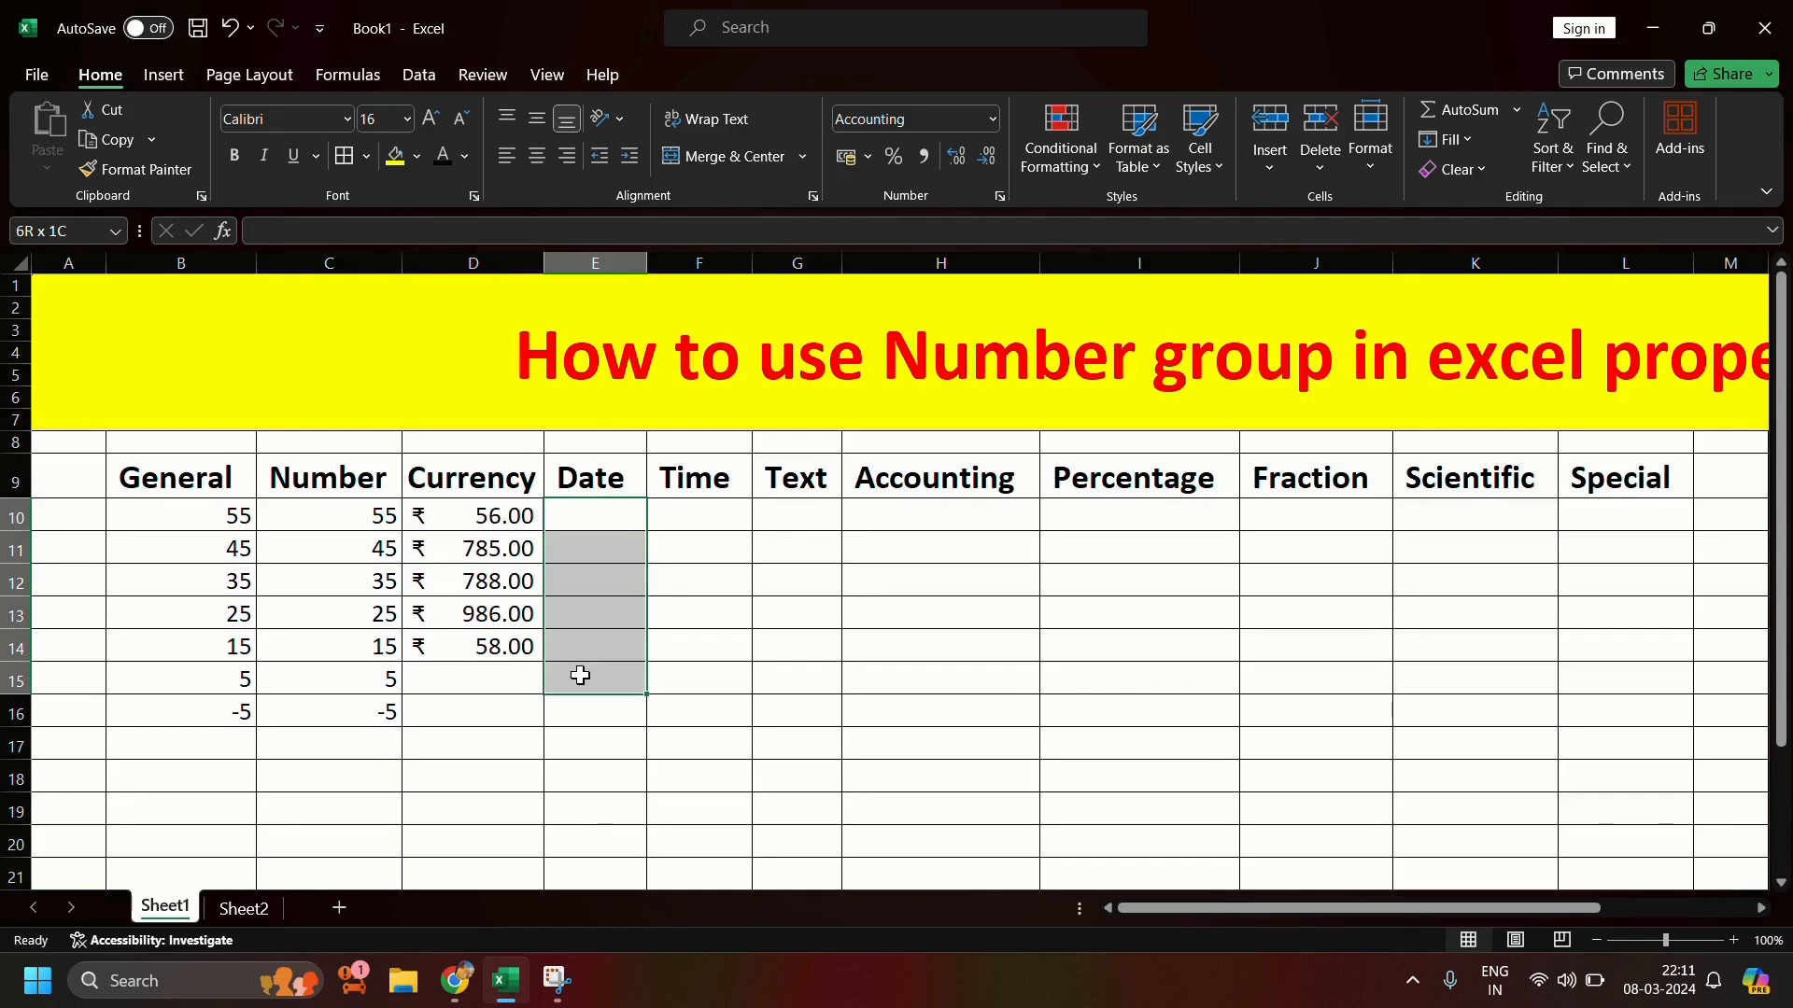
left_click(600, 528)
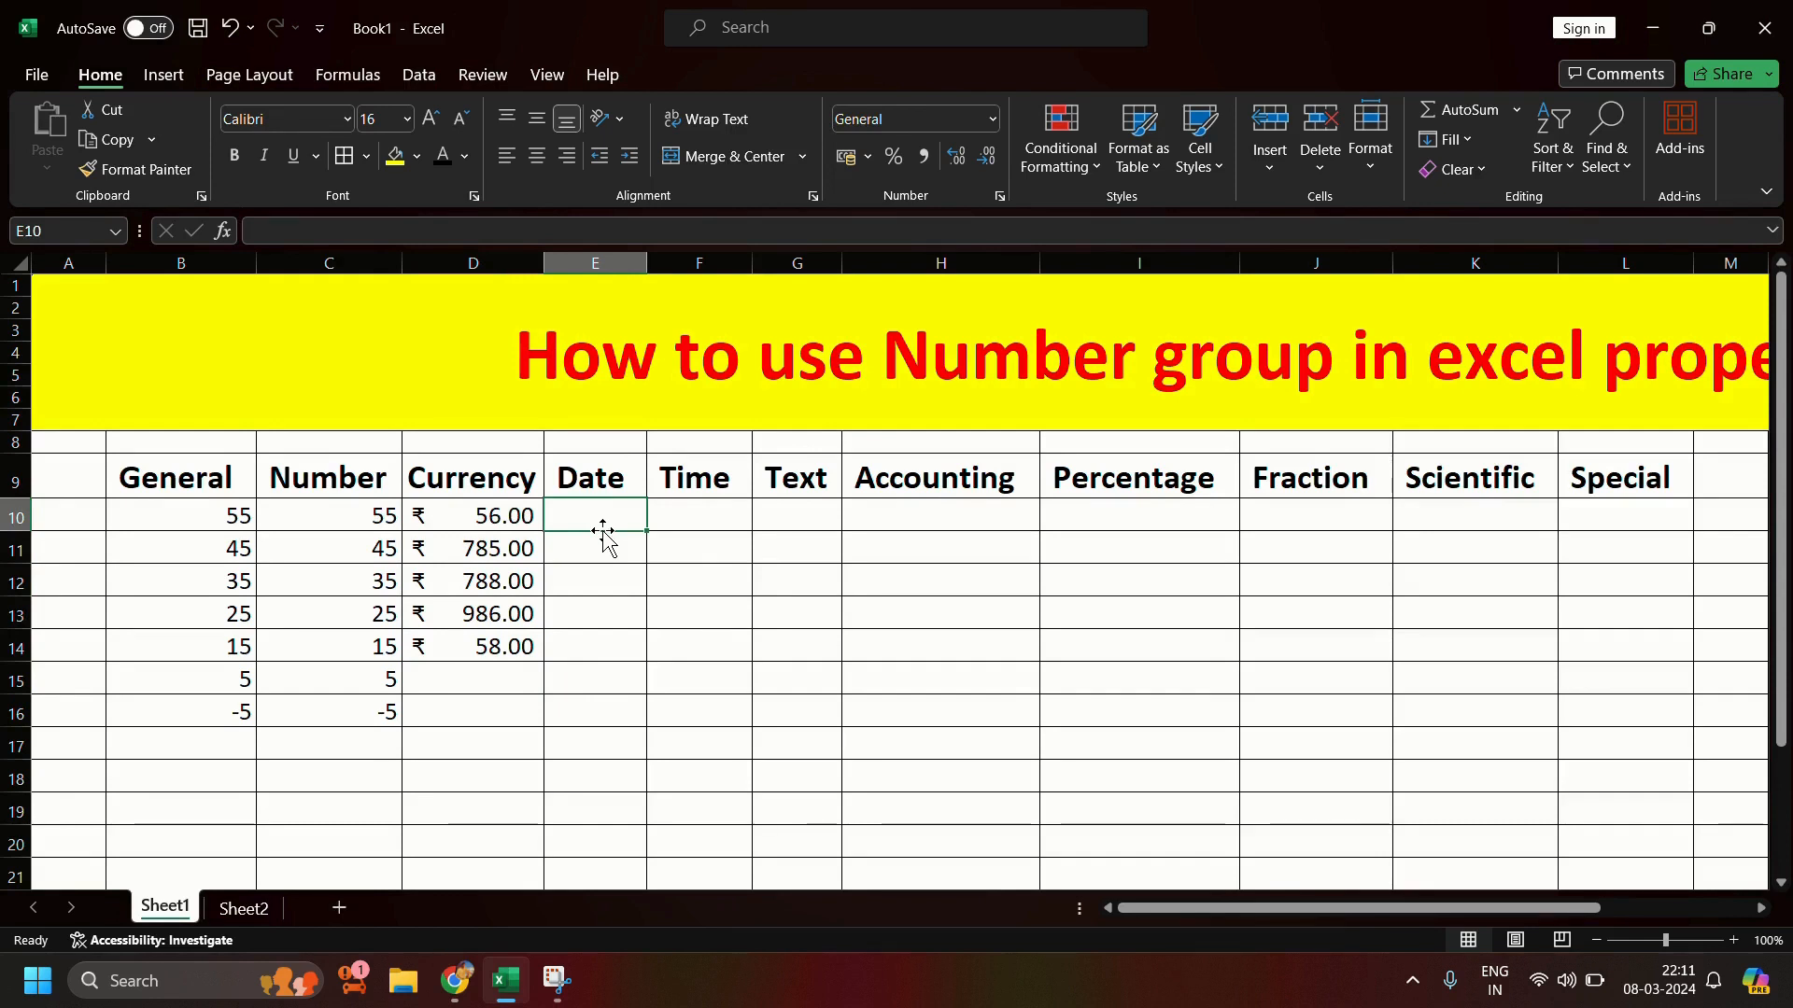
type("25")
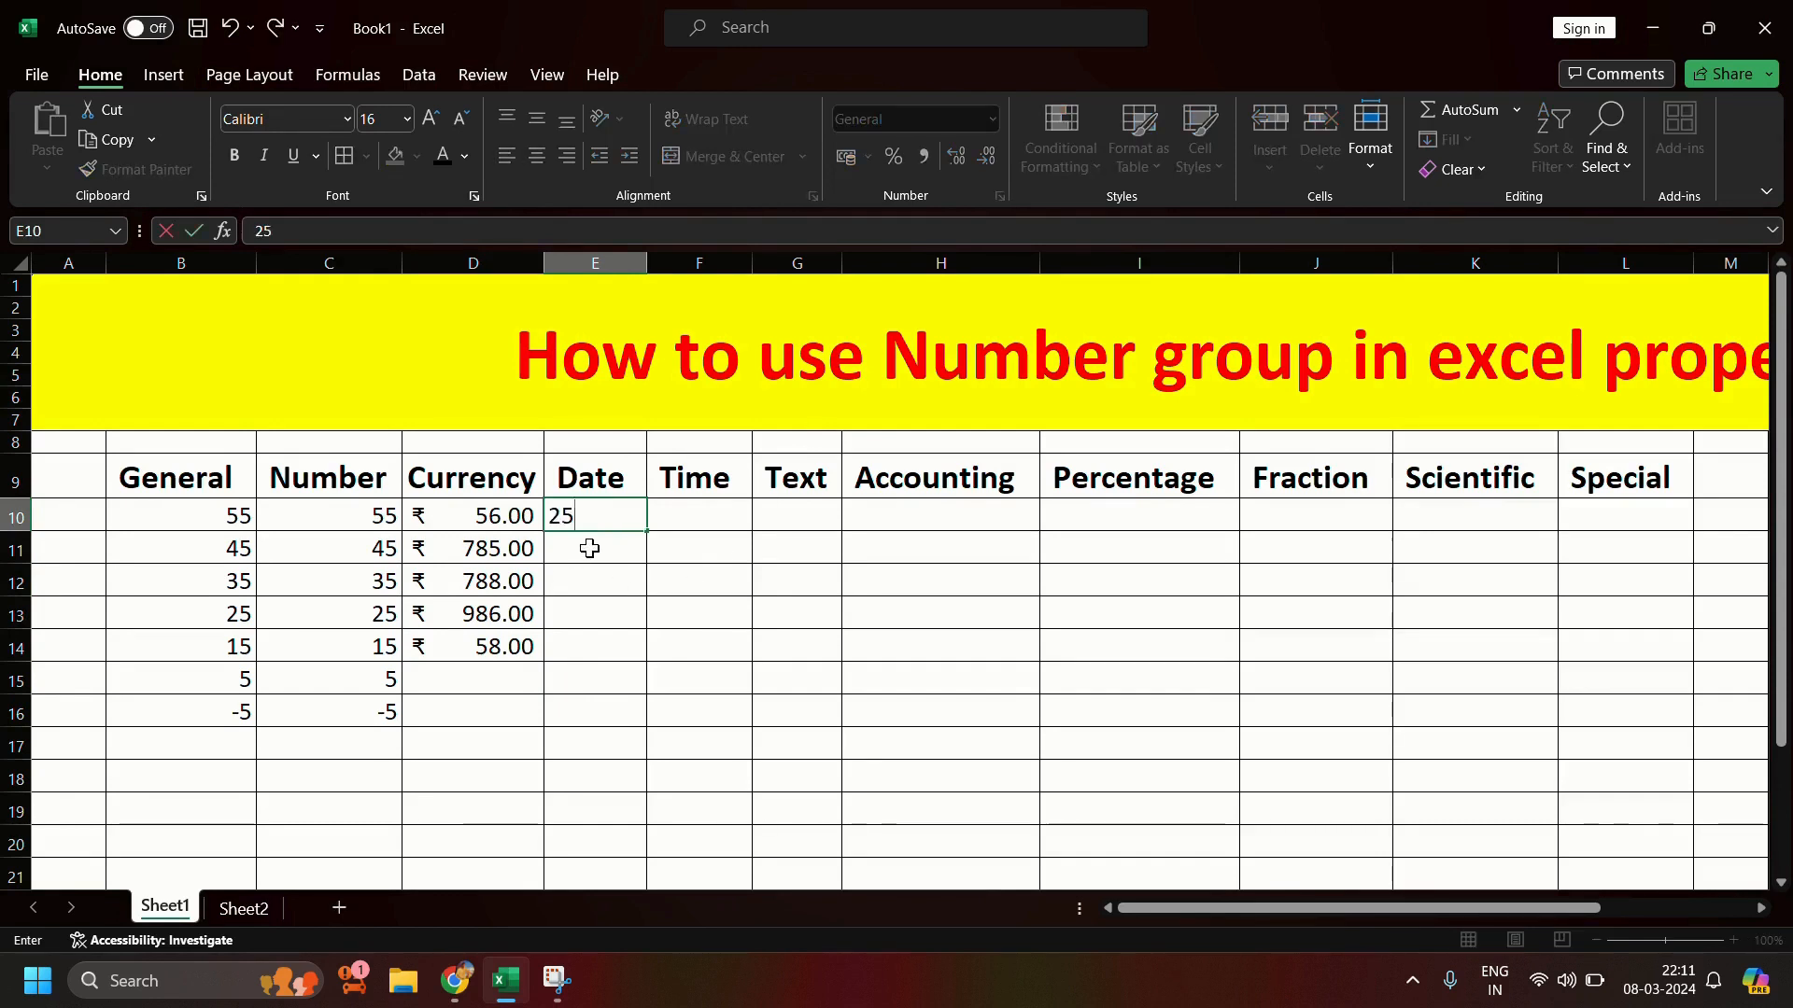
type("-10-")
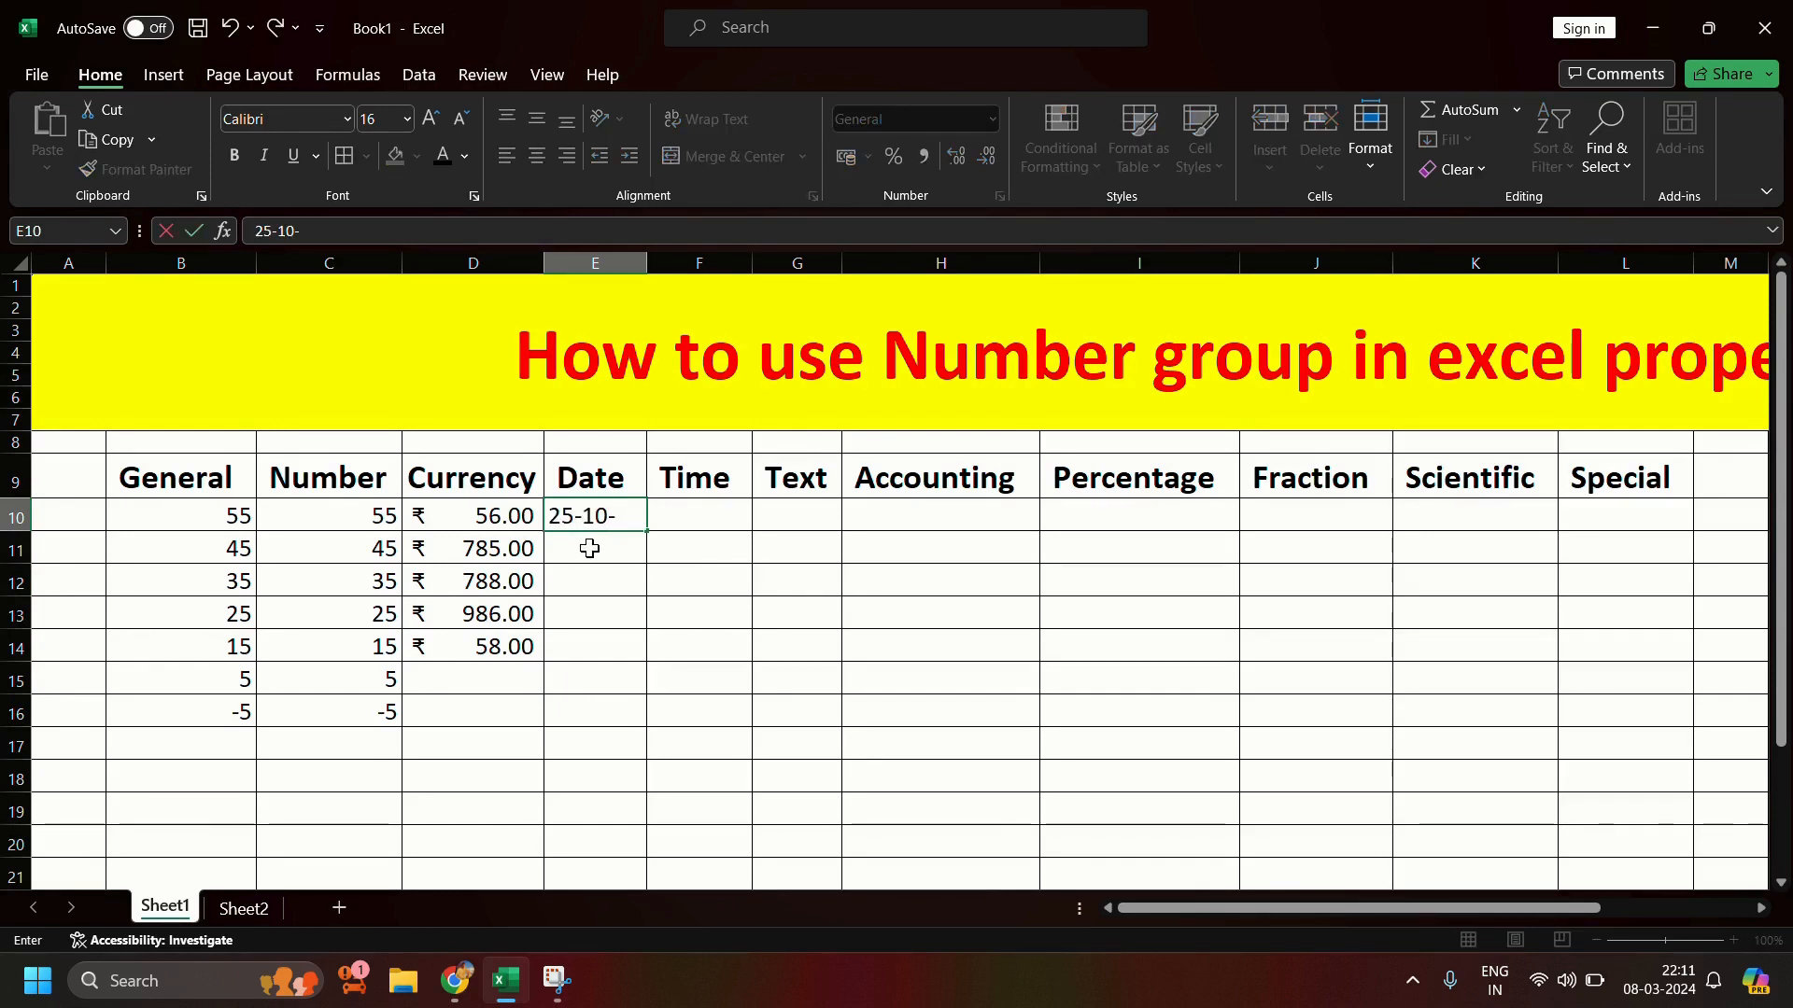
type("2402")
key("BackSpace")
key("BackSpace")
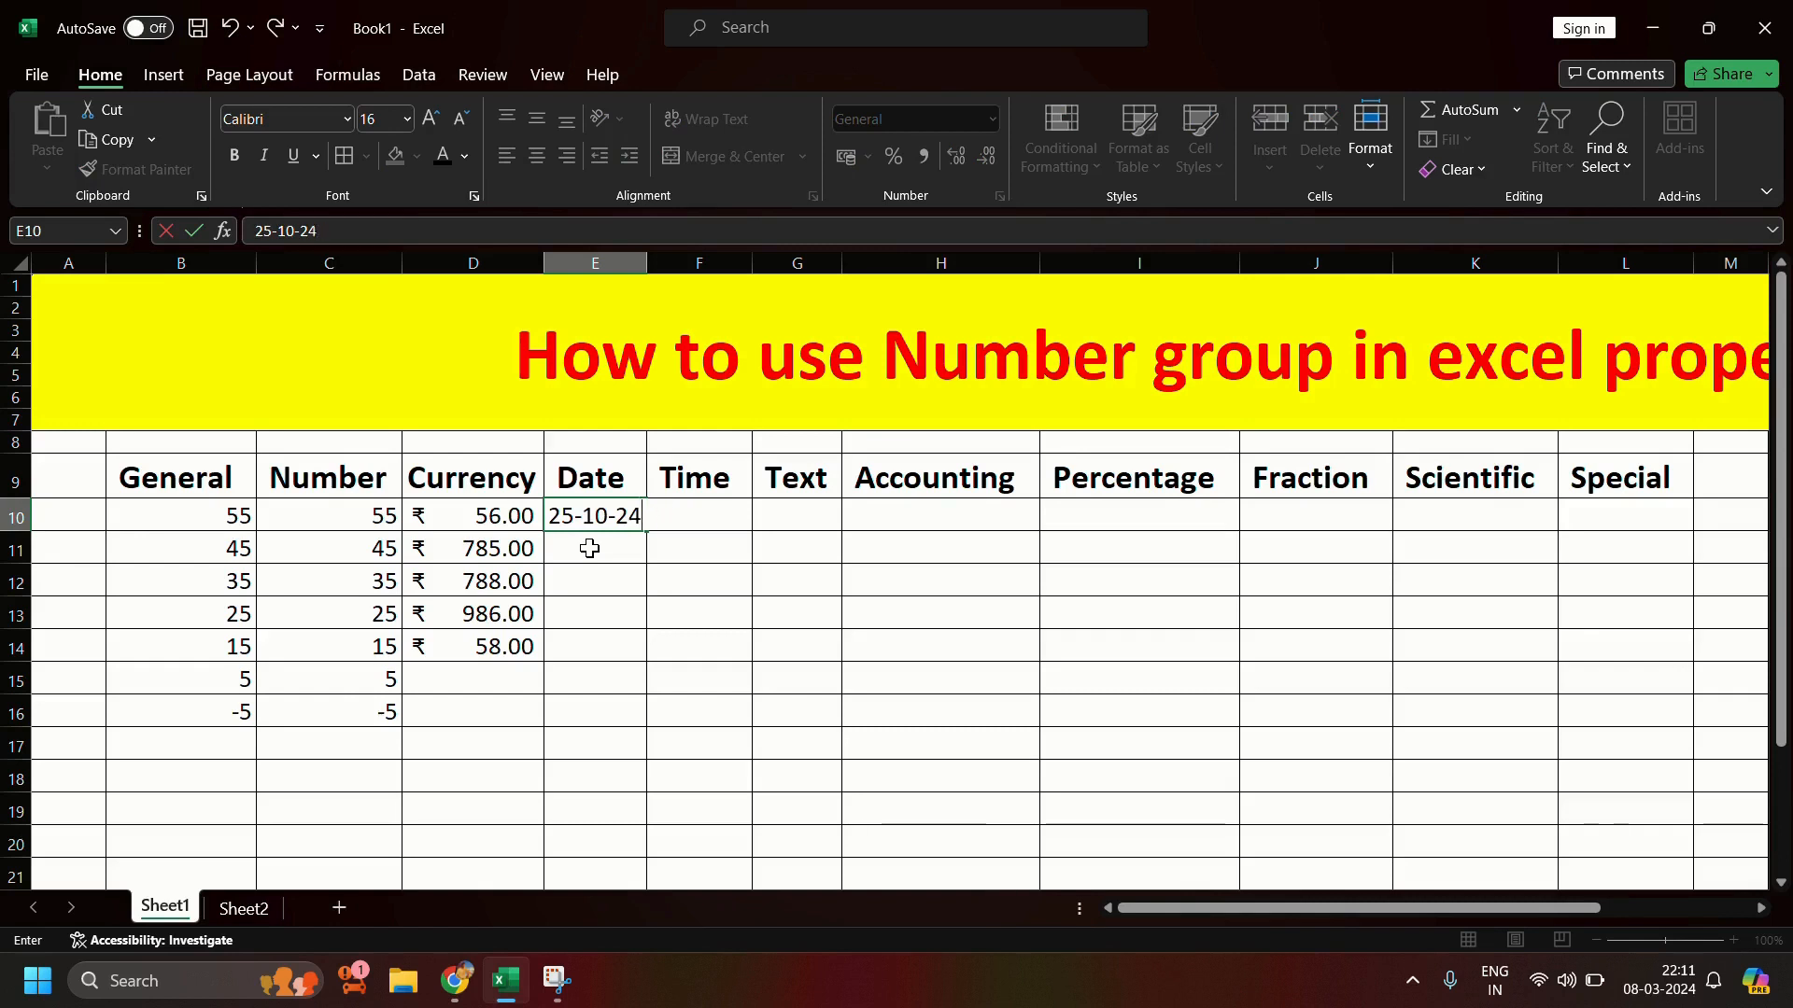
type("24")
key("Return")
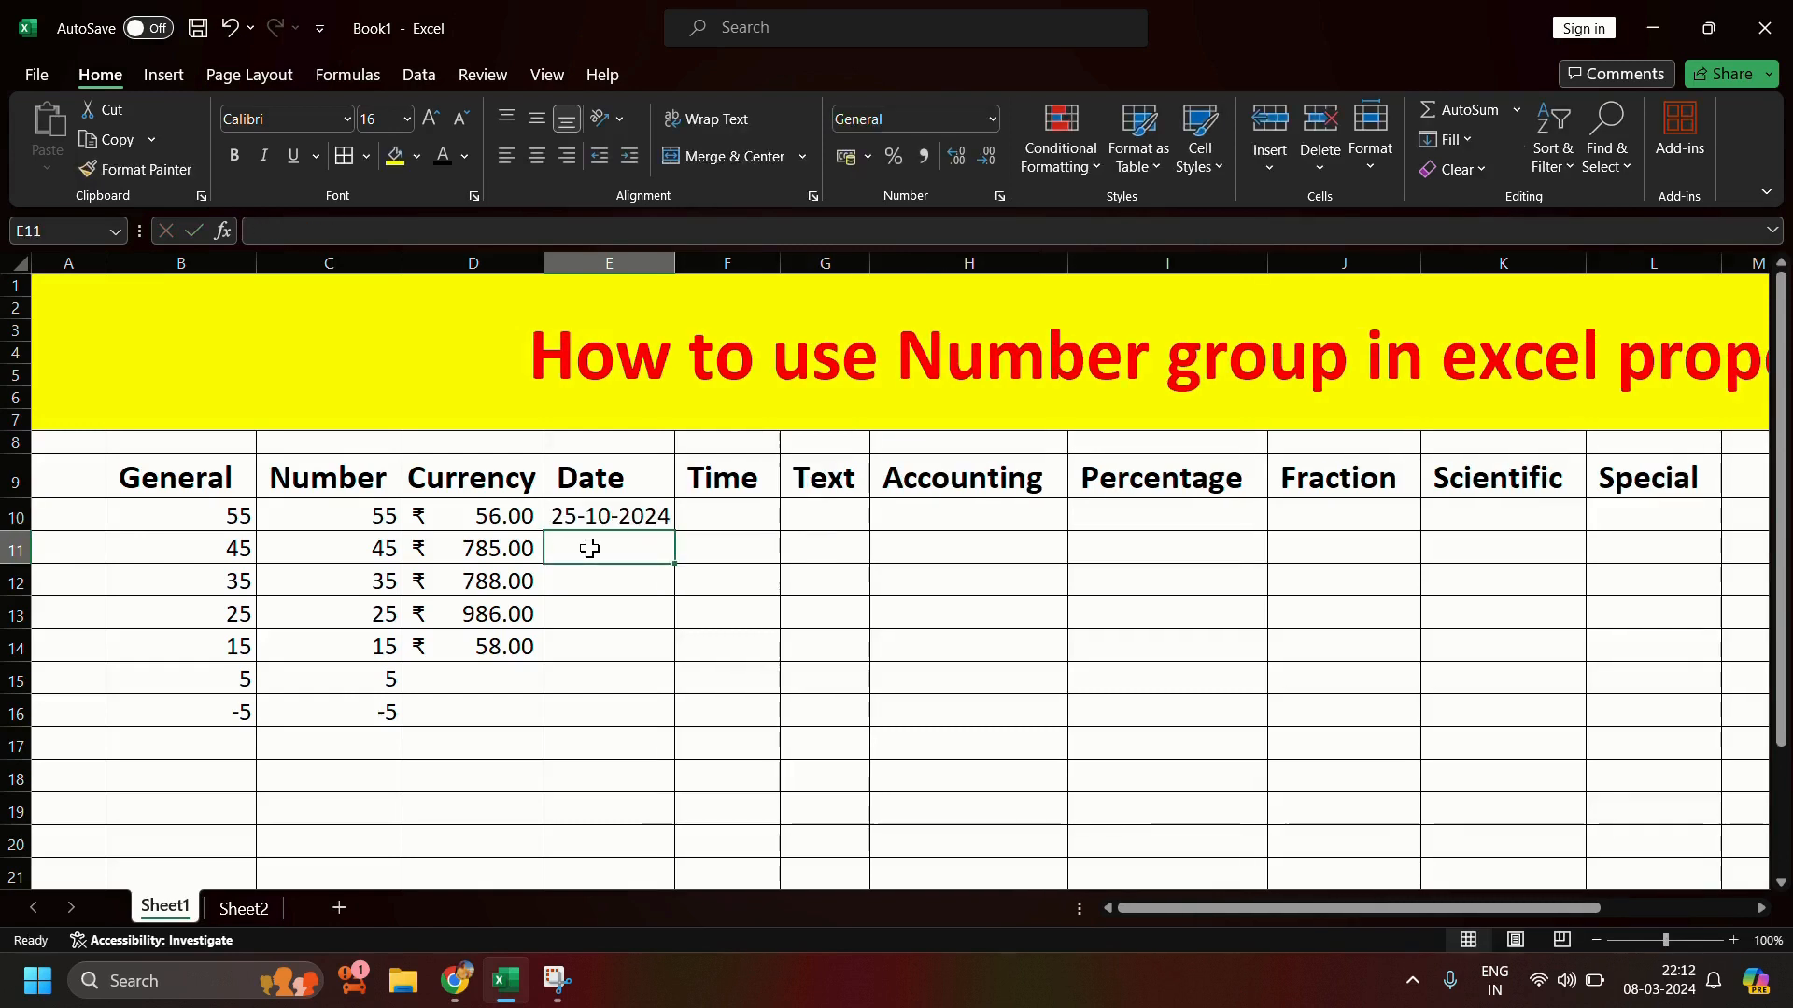
Step: Format the date in E10 with the *14 March 2012 date type and fill it down as a series to E14
left_click(639, 483)
left_click(632, 516)
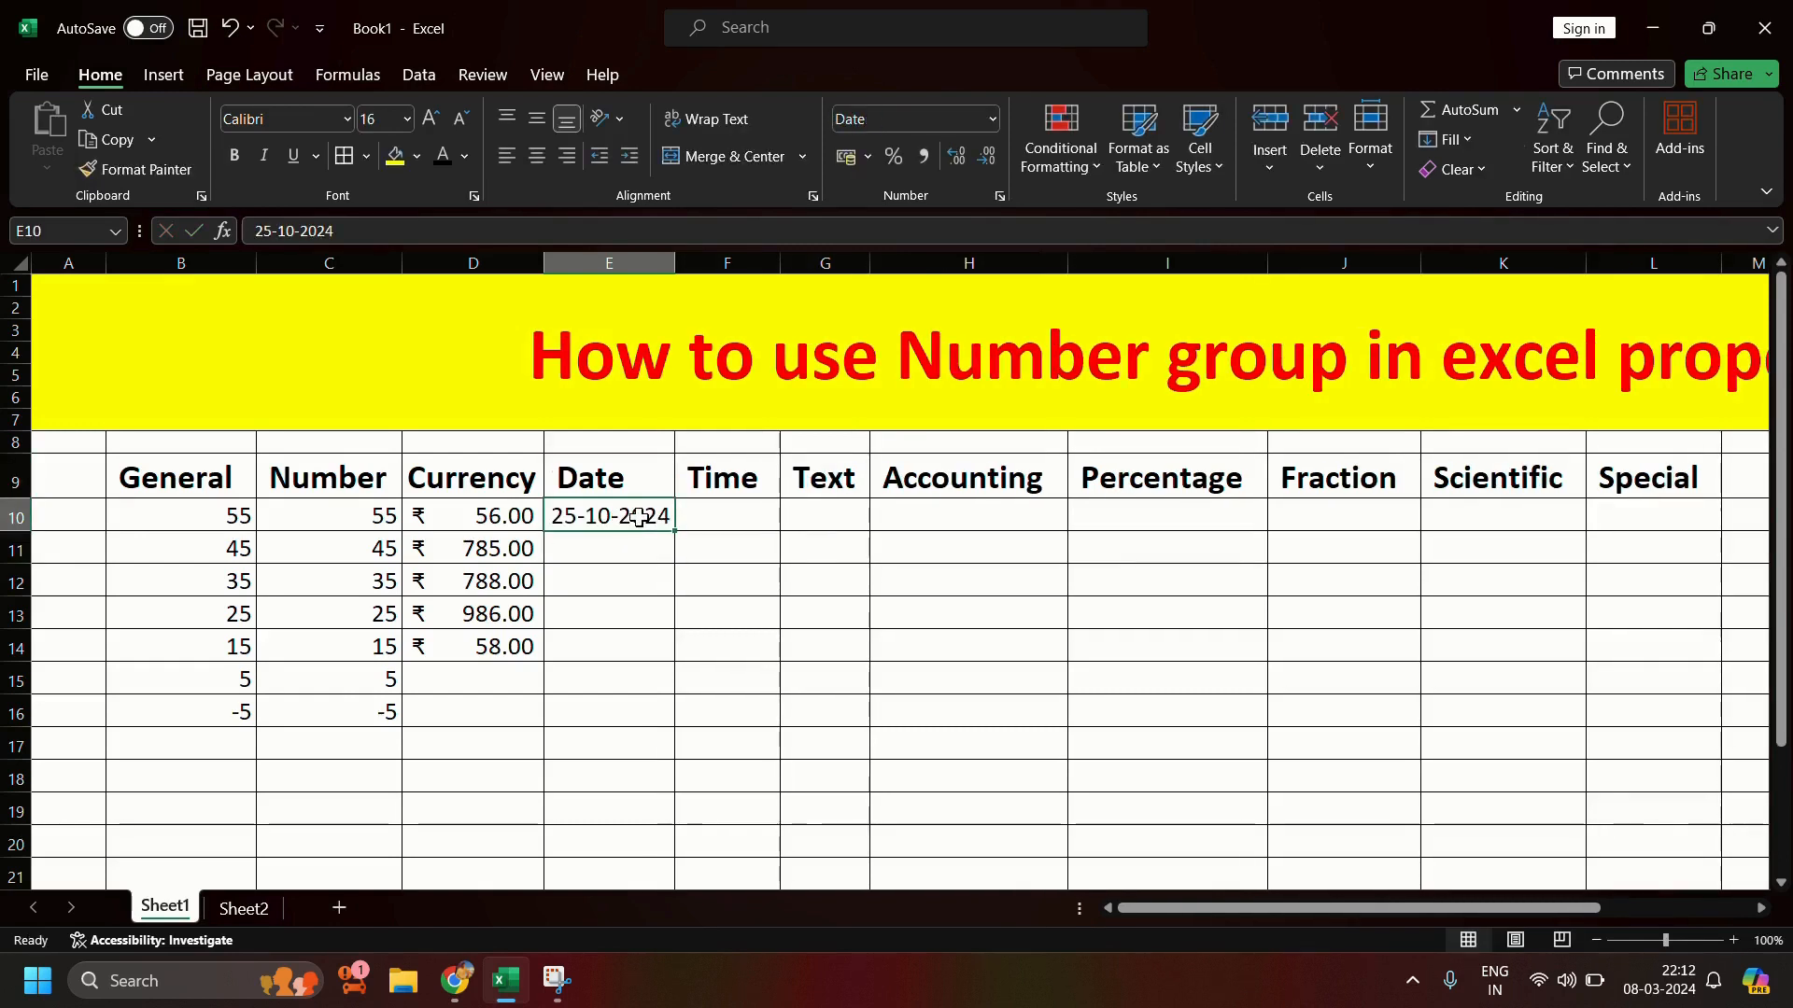
left_click(992, 119)
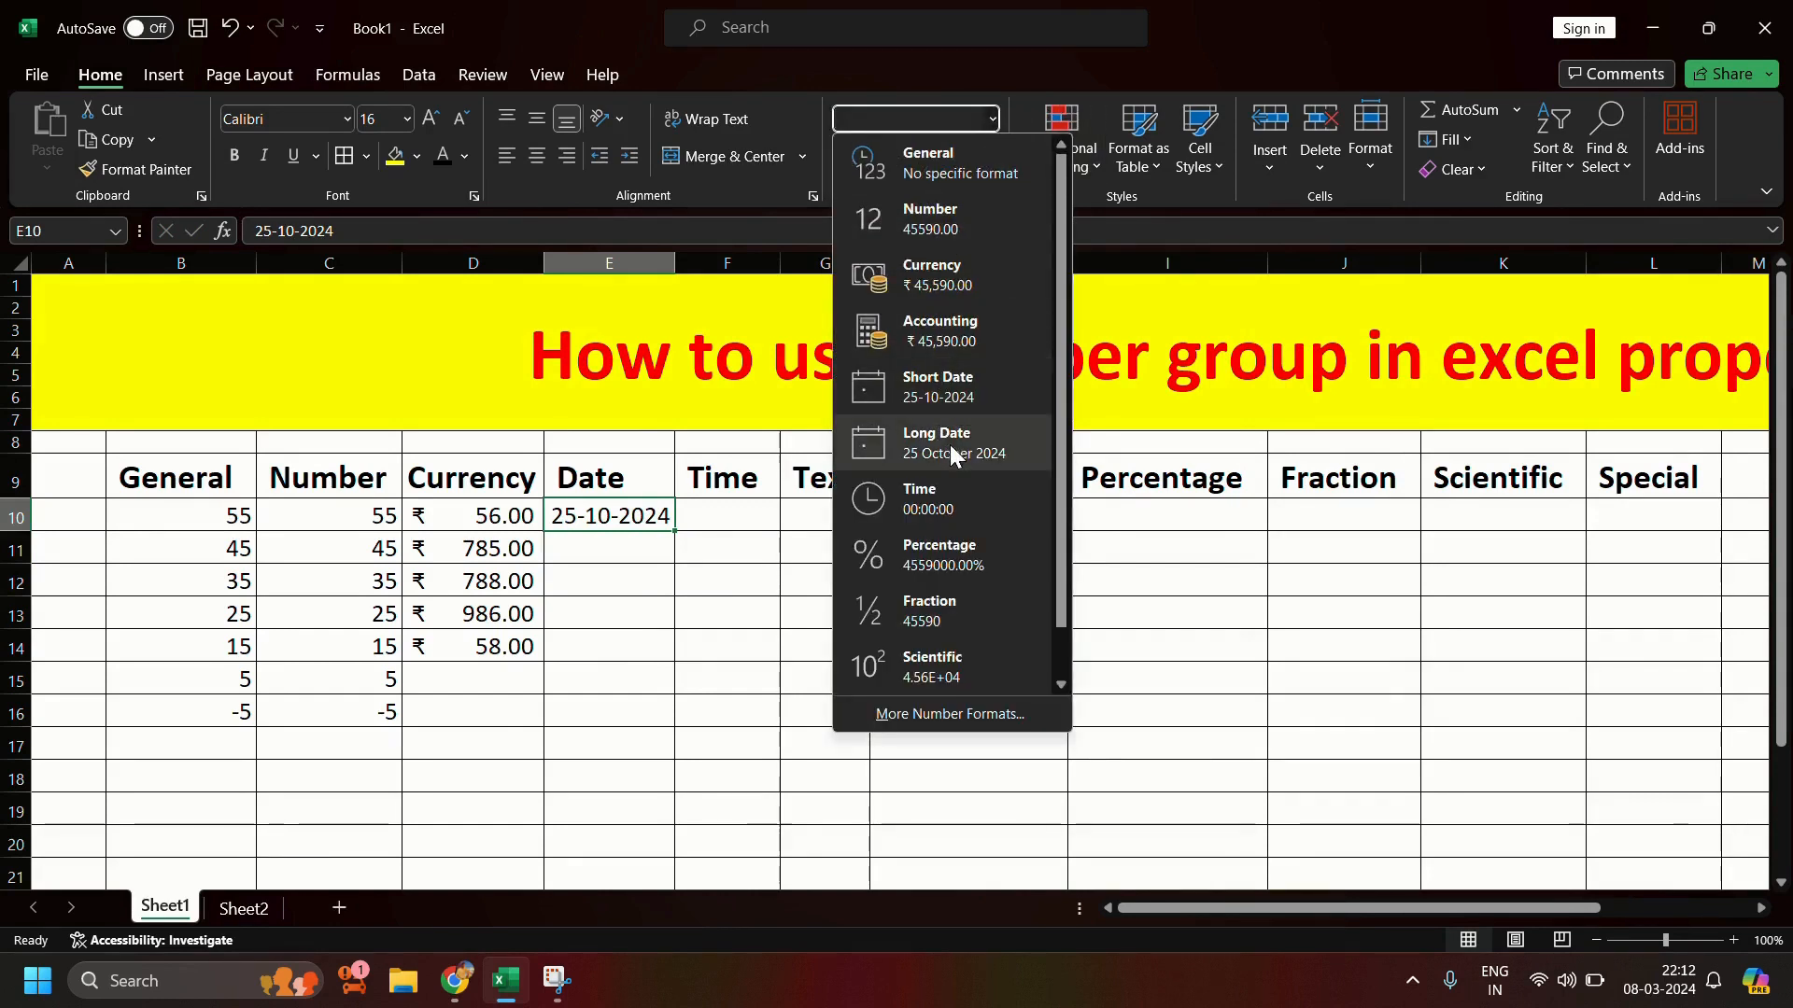
left_click(990, 701)
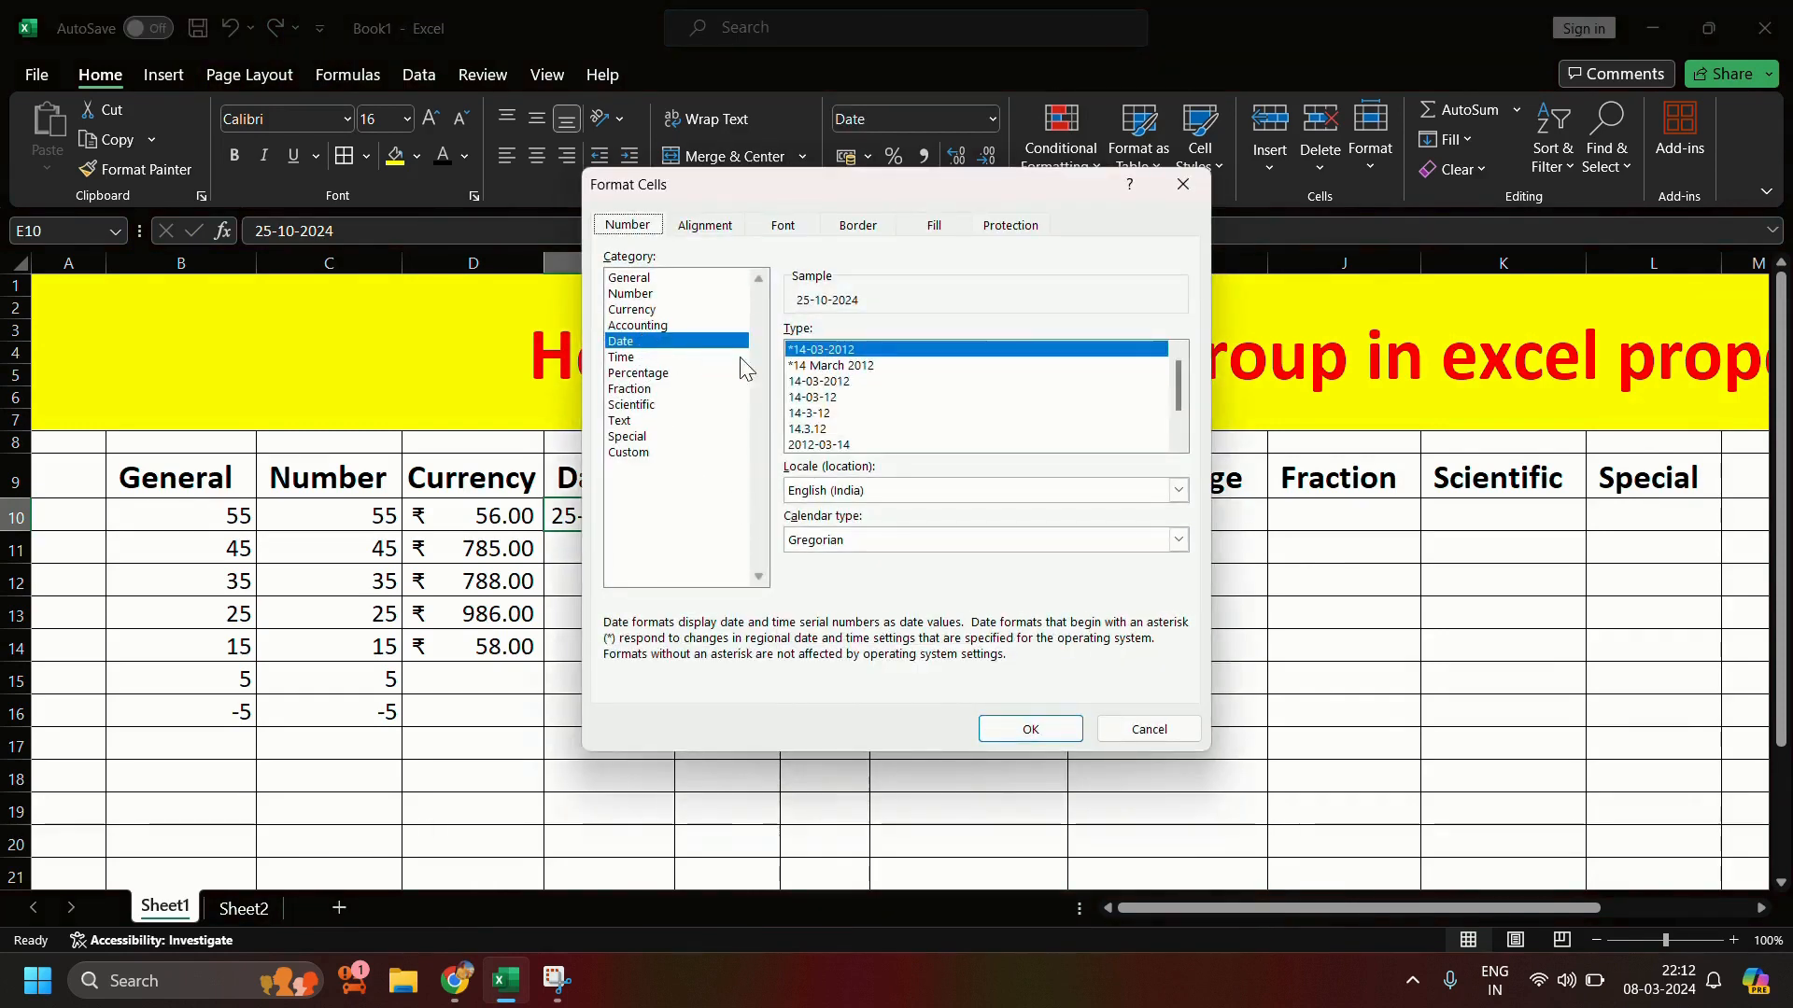
left_click(866, 367)
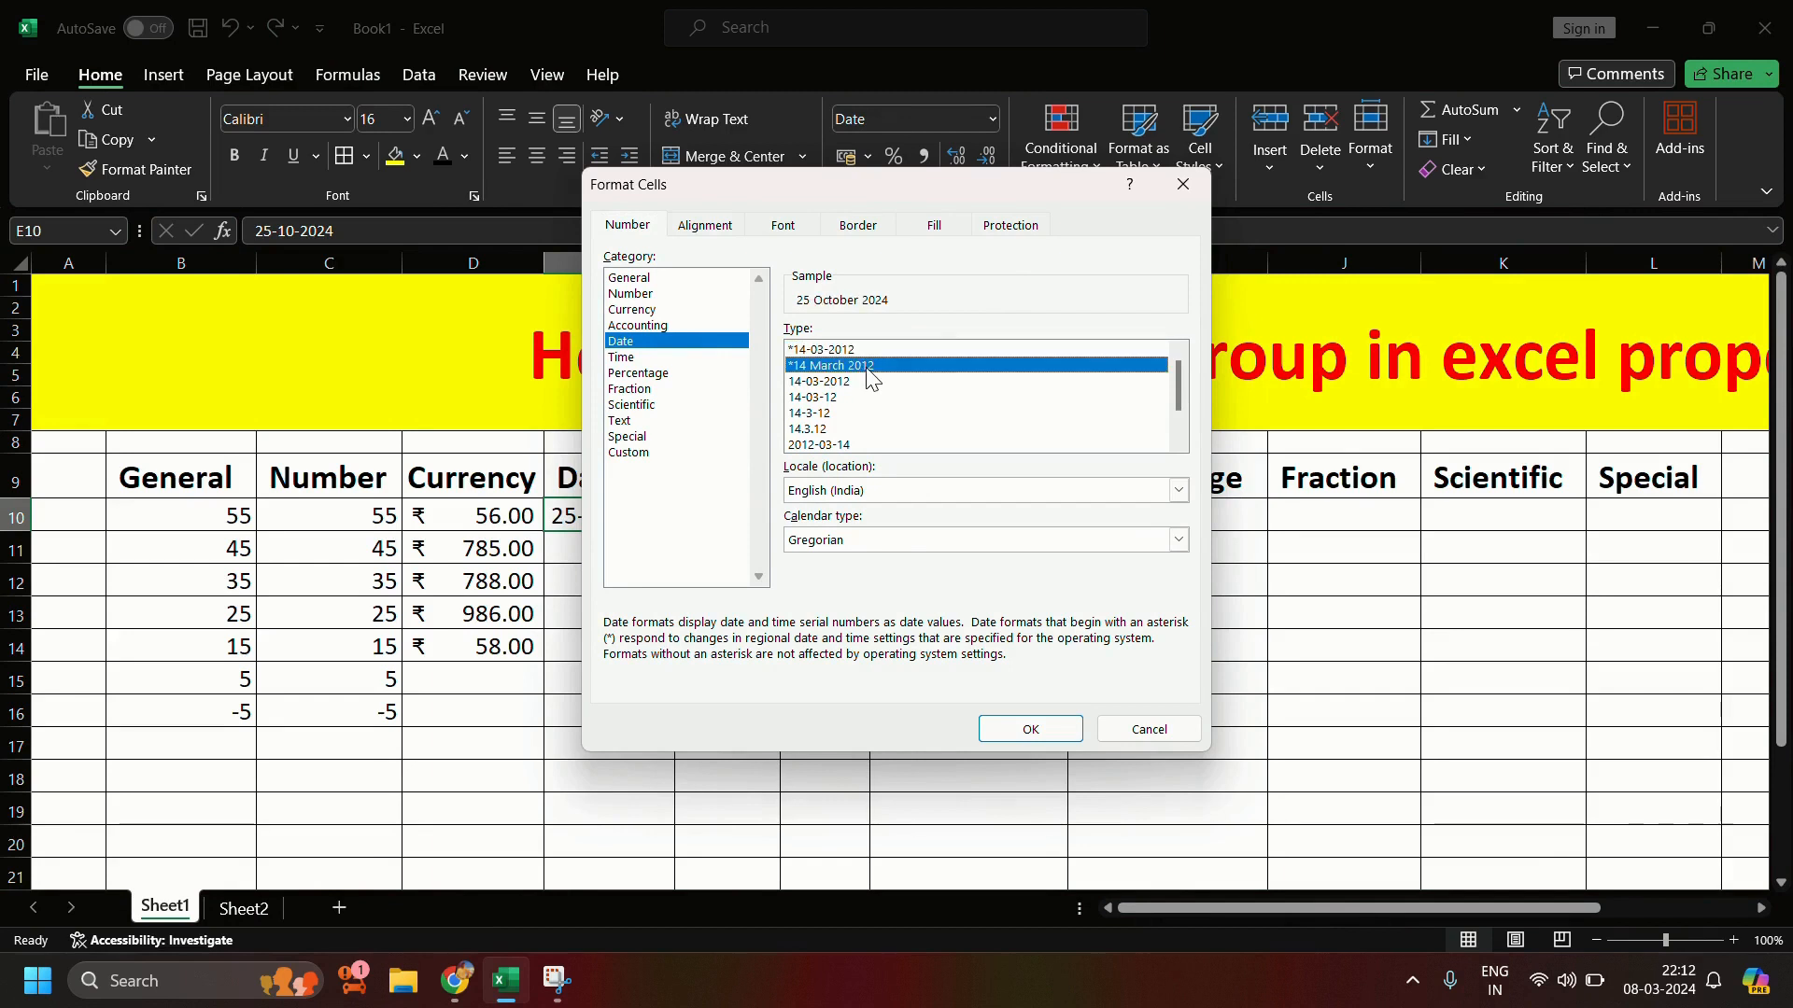
left_click(869, 382)
left_click(876, 365)
left_click(1056, 736)
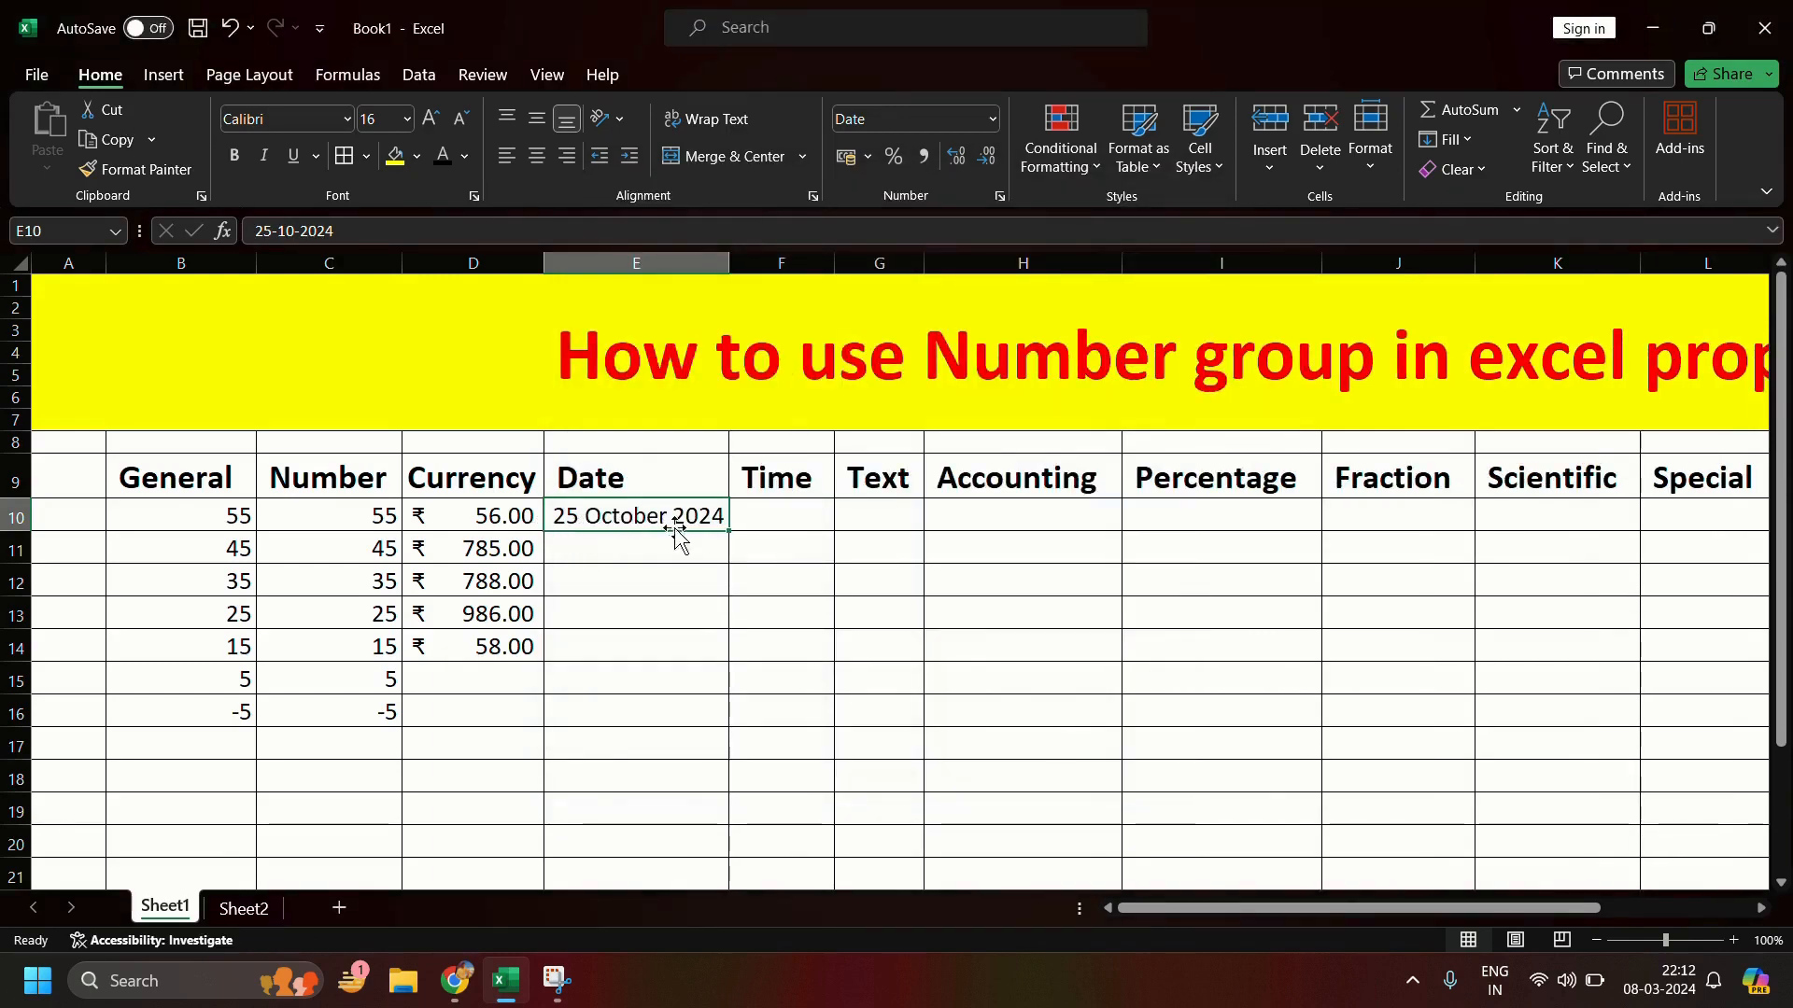
left_click_drag(729, 533, 732, 658)
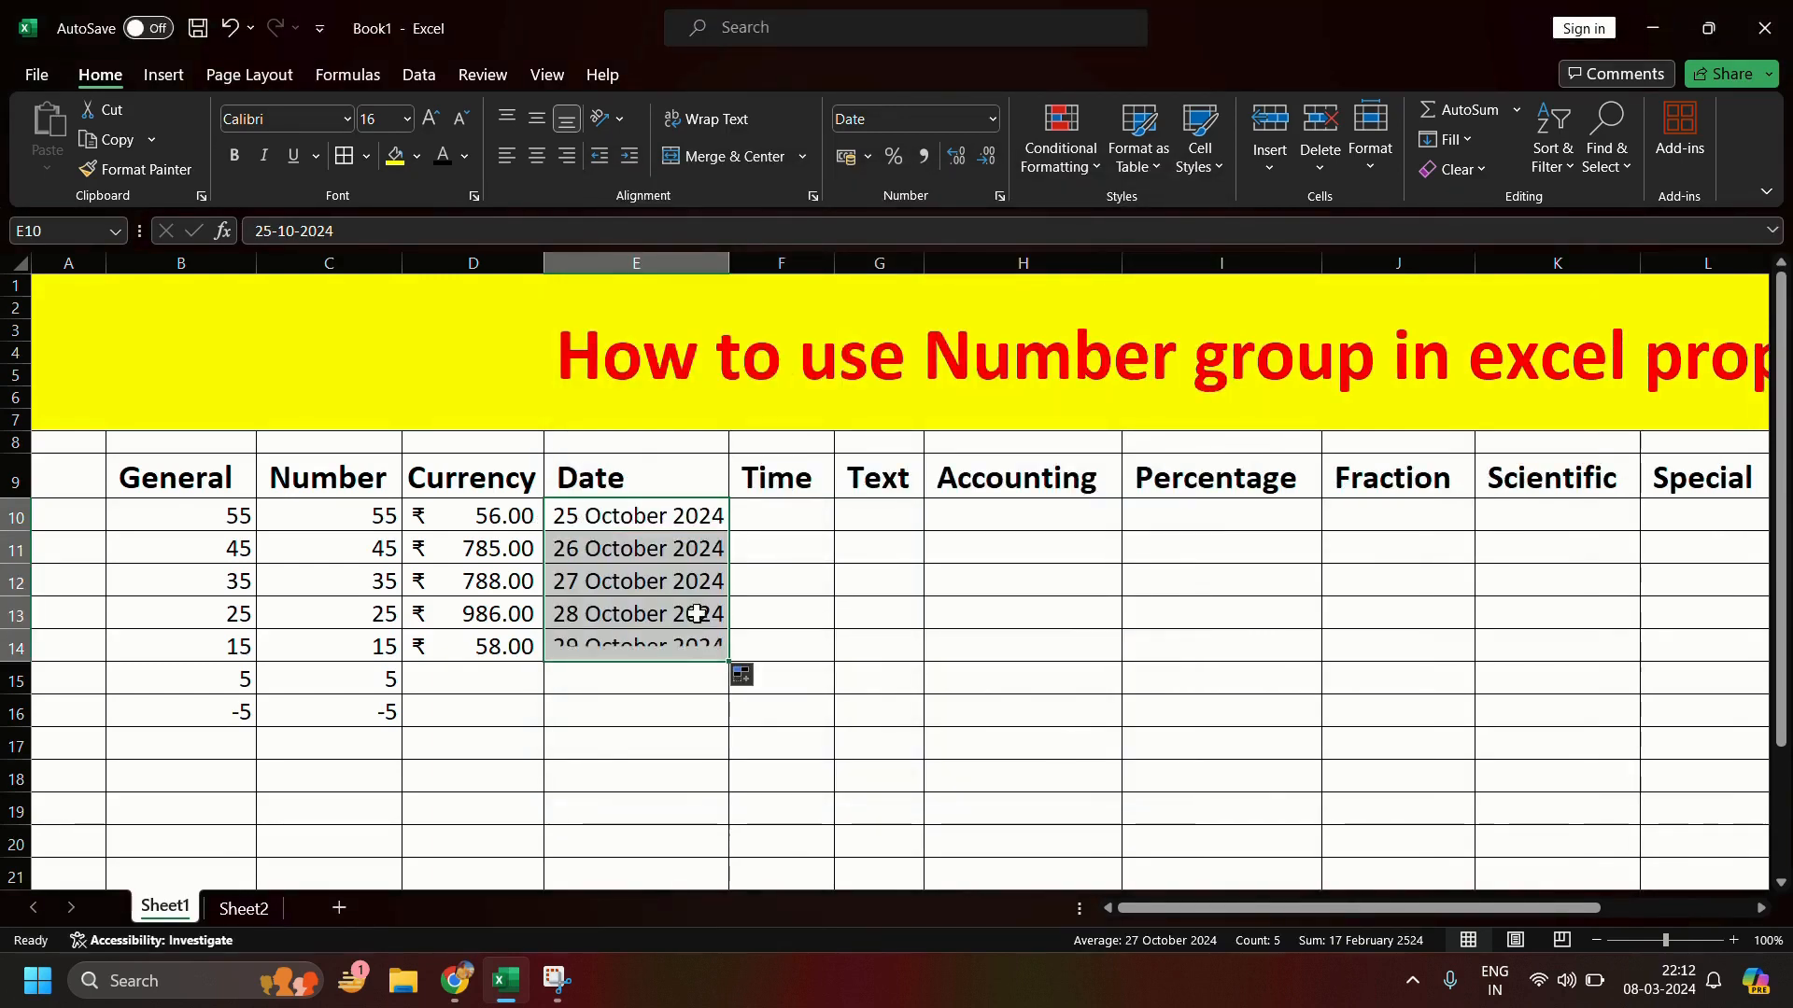
Step: Try the 14-3-12 date type on the dates in E10:E14
left_click(640, 525)
left_click_drag(651, 520, 661, 643)
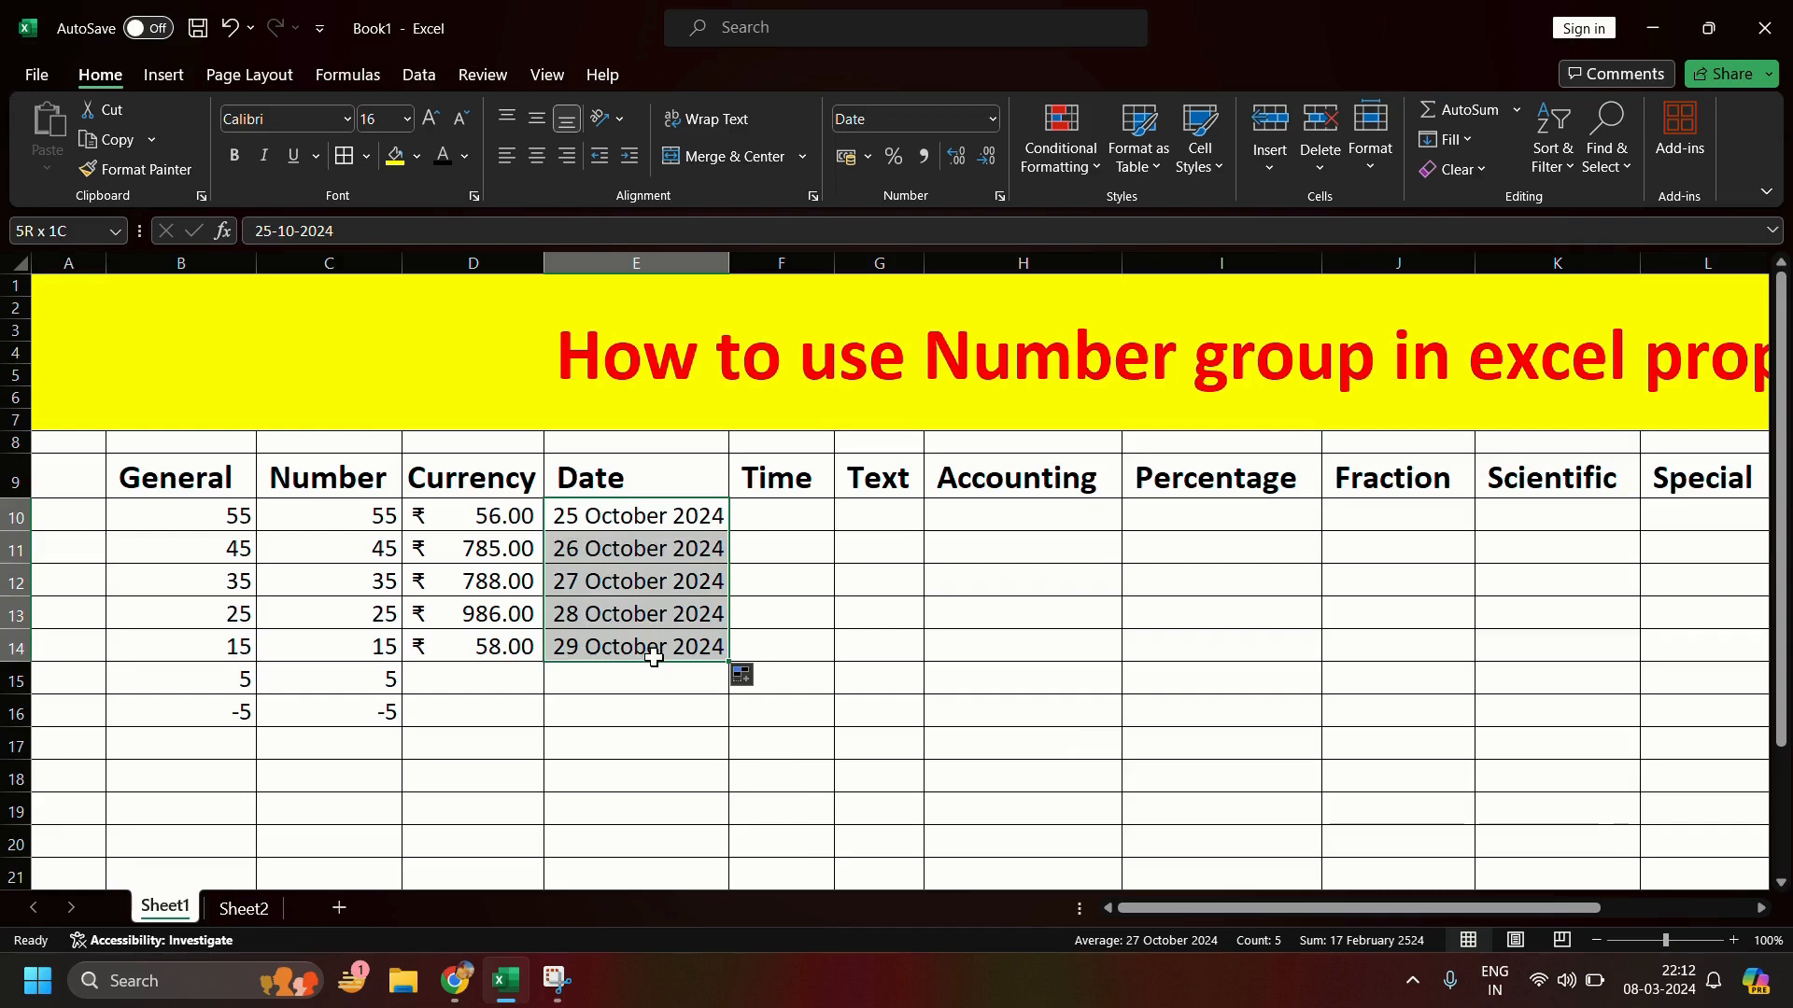
left_click(991, 119)
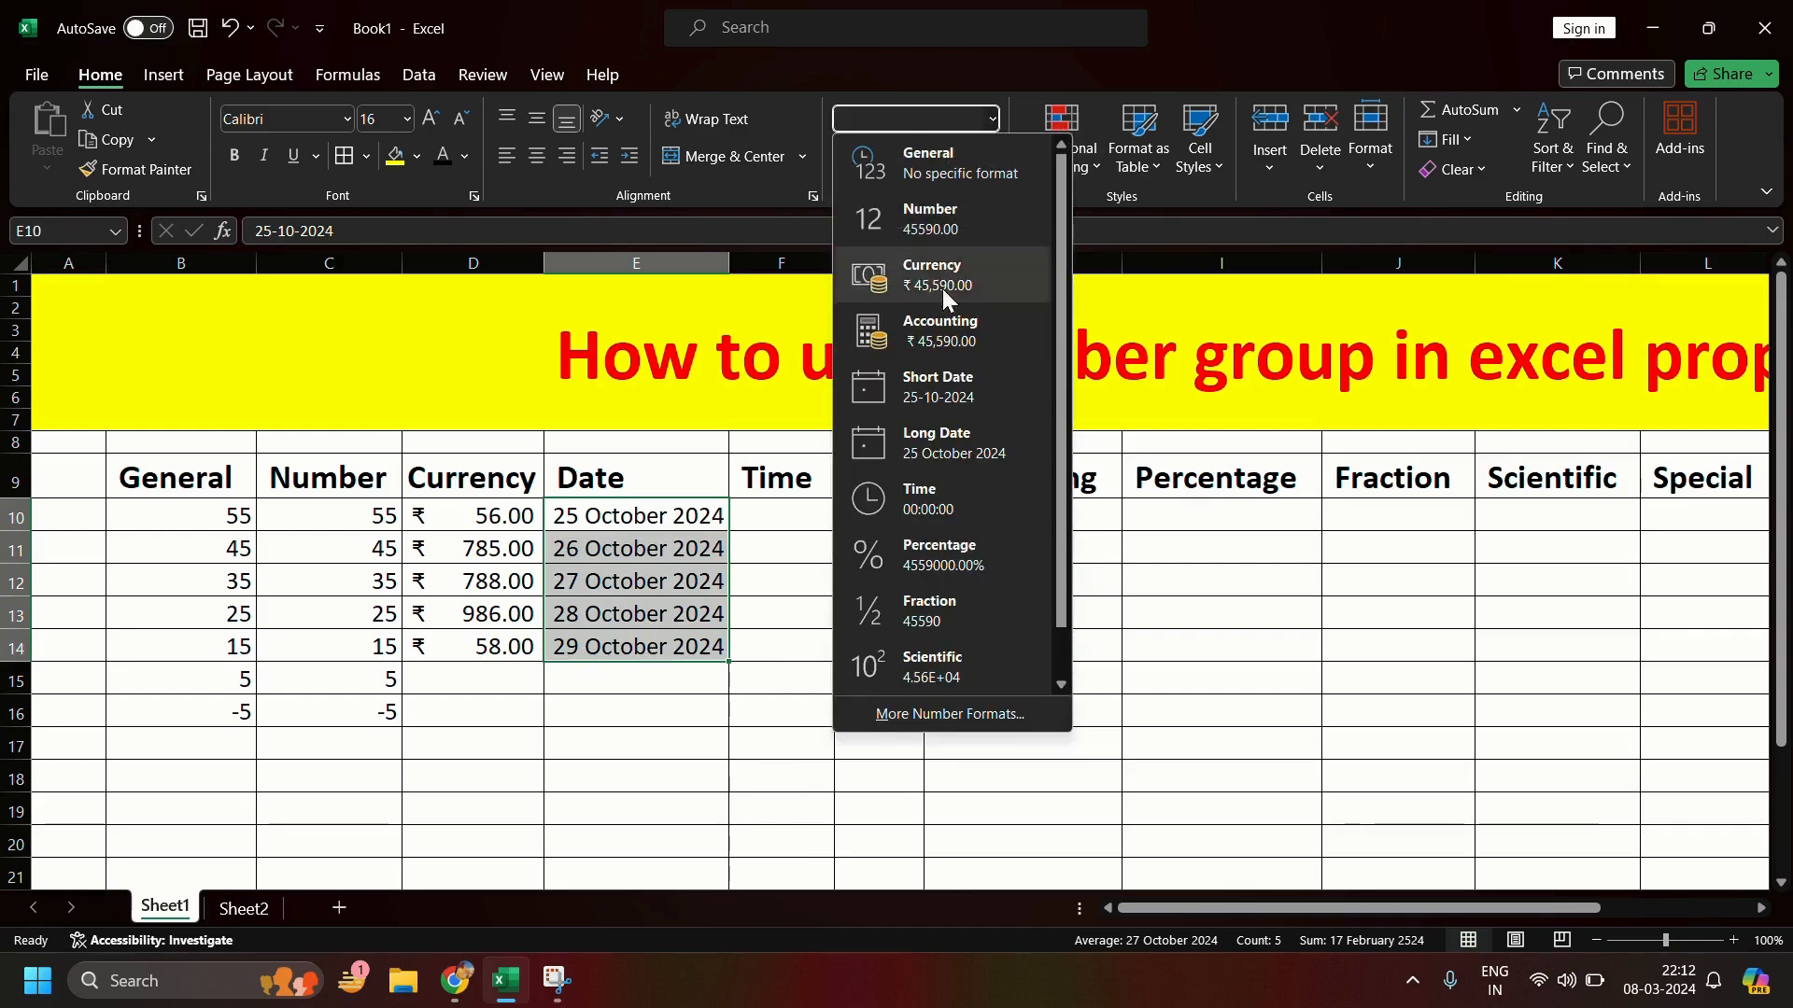
left_click(971, 714)
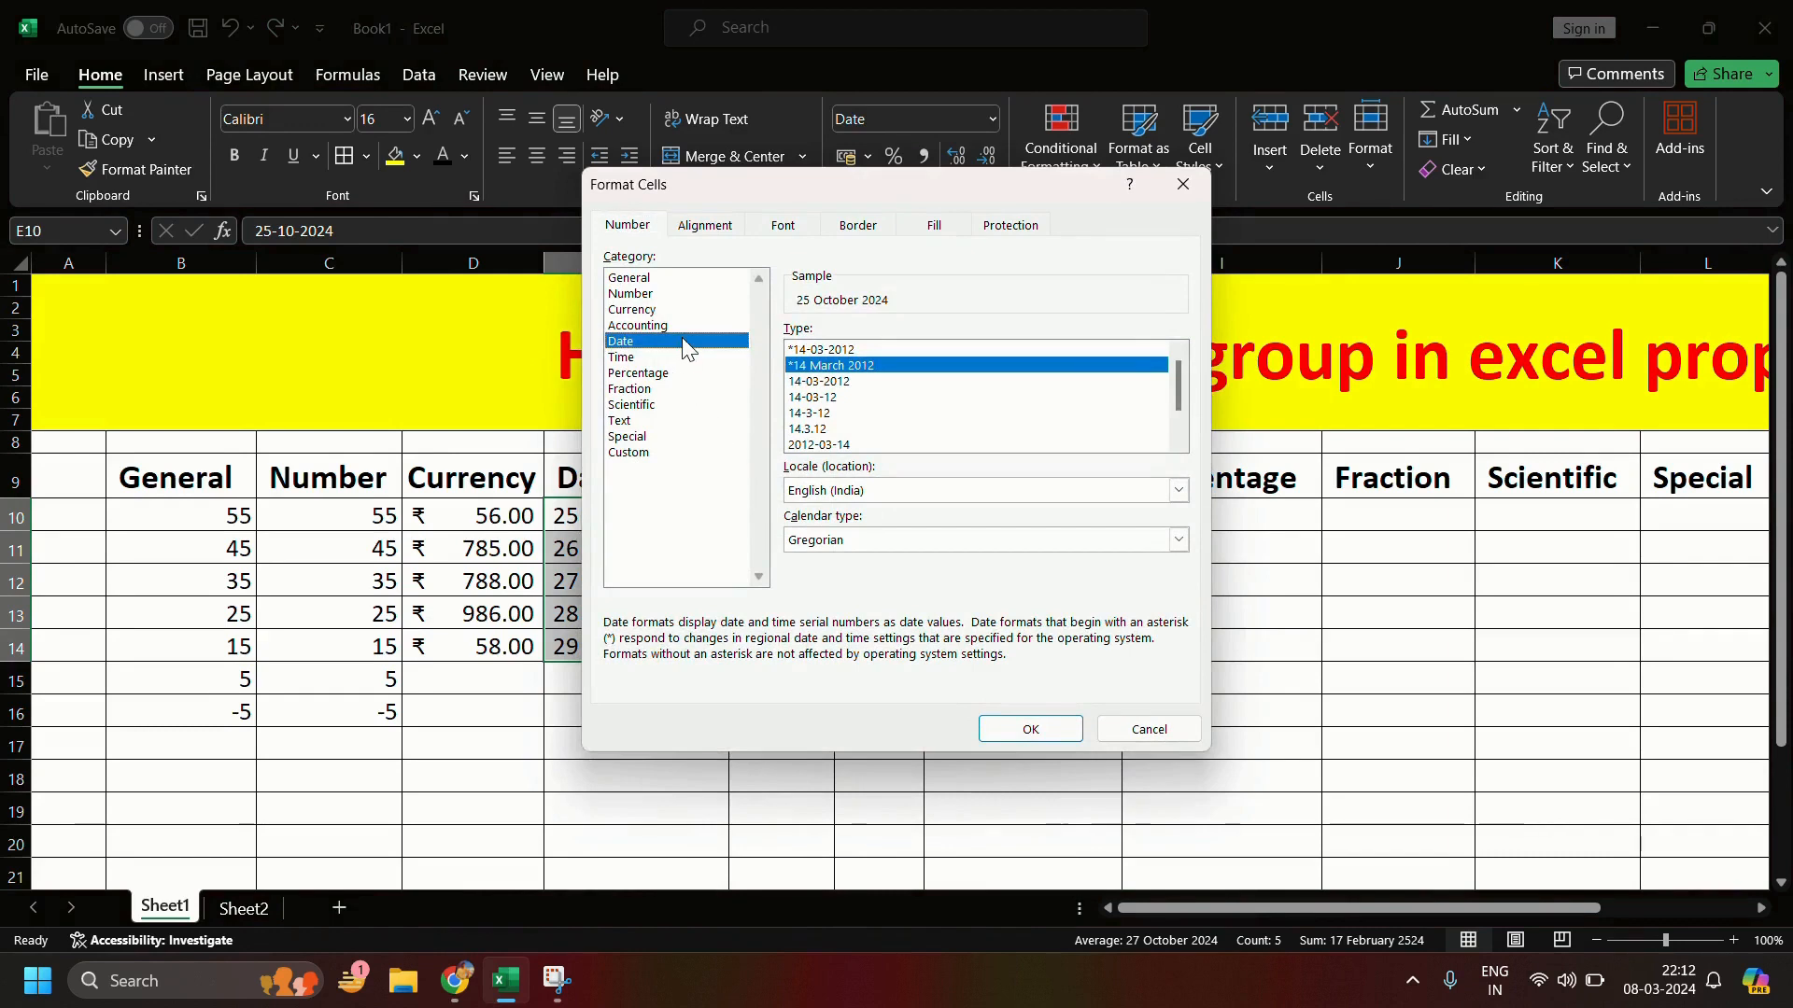
left_click(852, 413)
left_click(1031, 729)
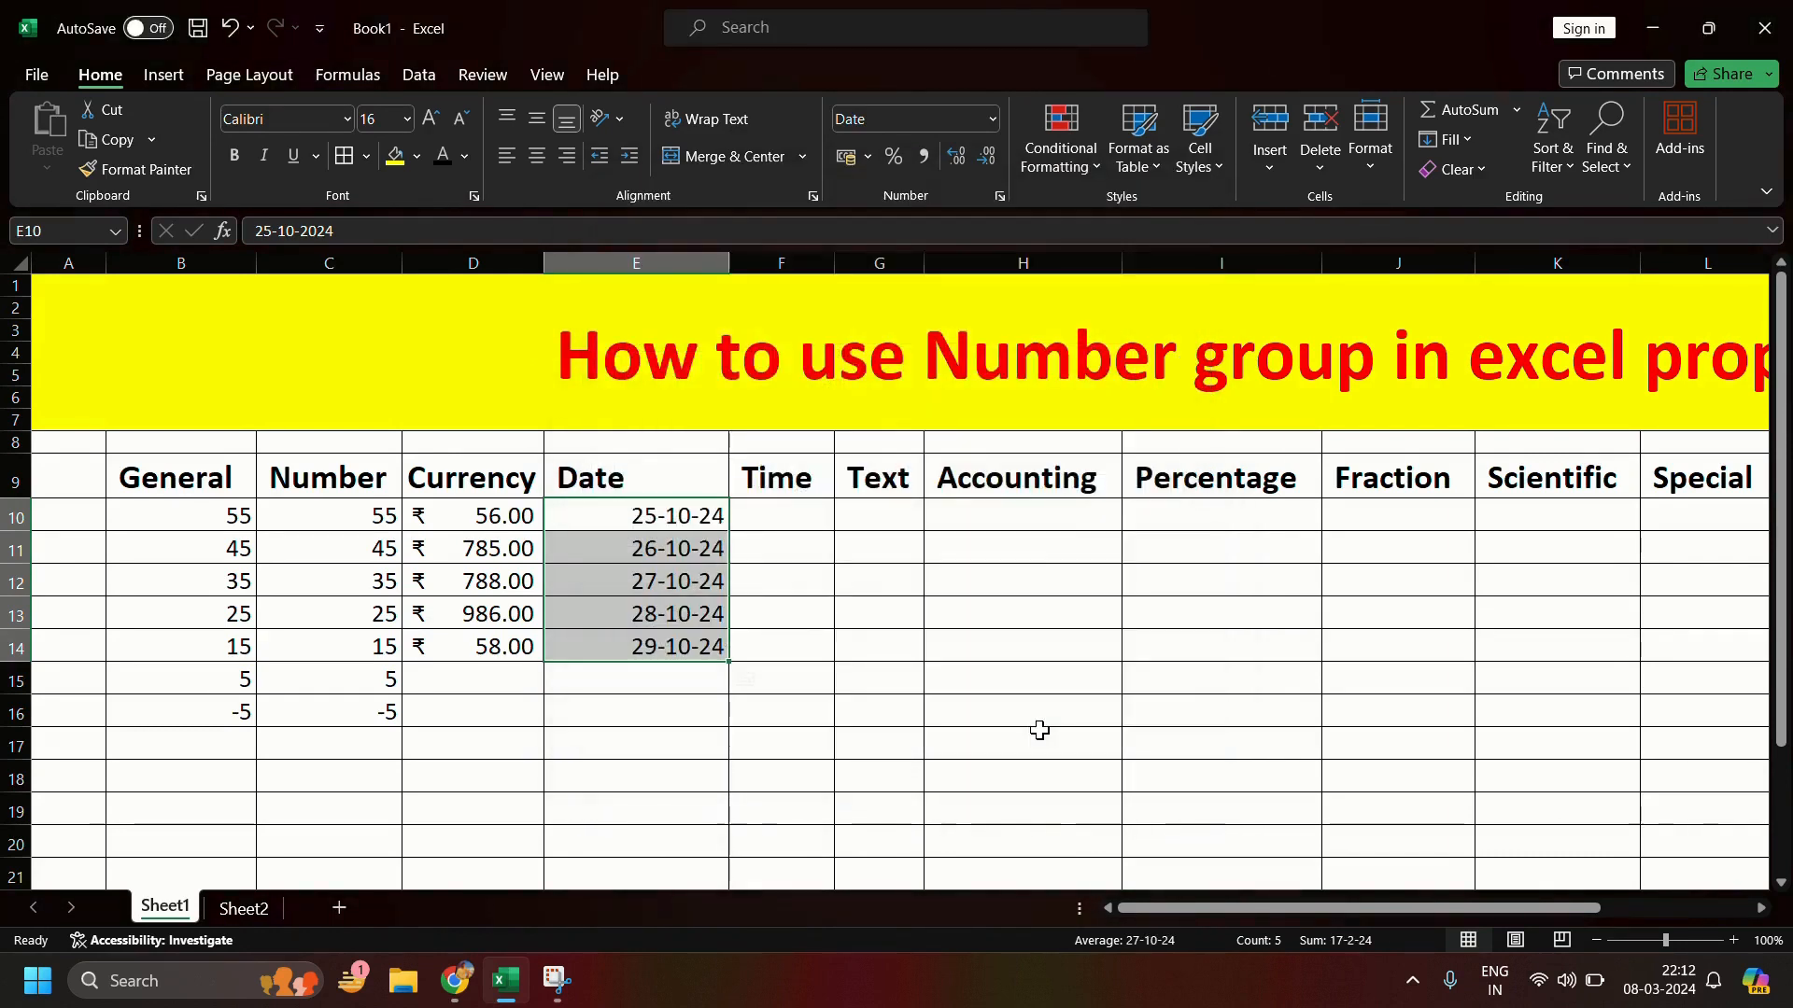
Step: Try the Long Date format on the dates in E10:E14
left_click(642, 548)
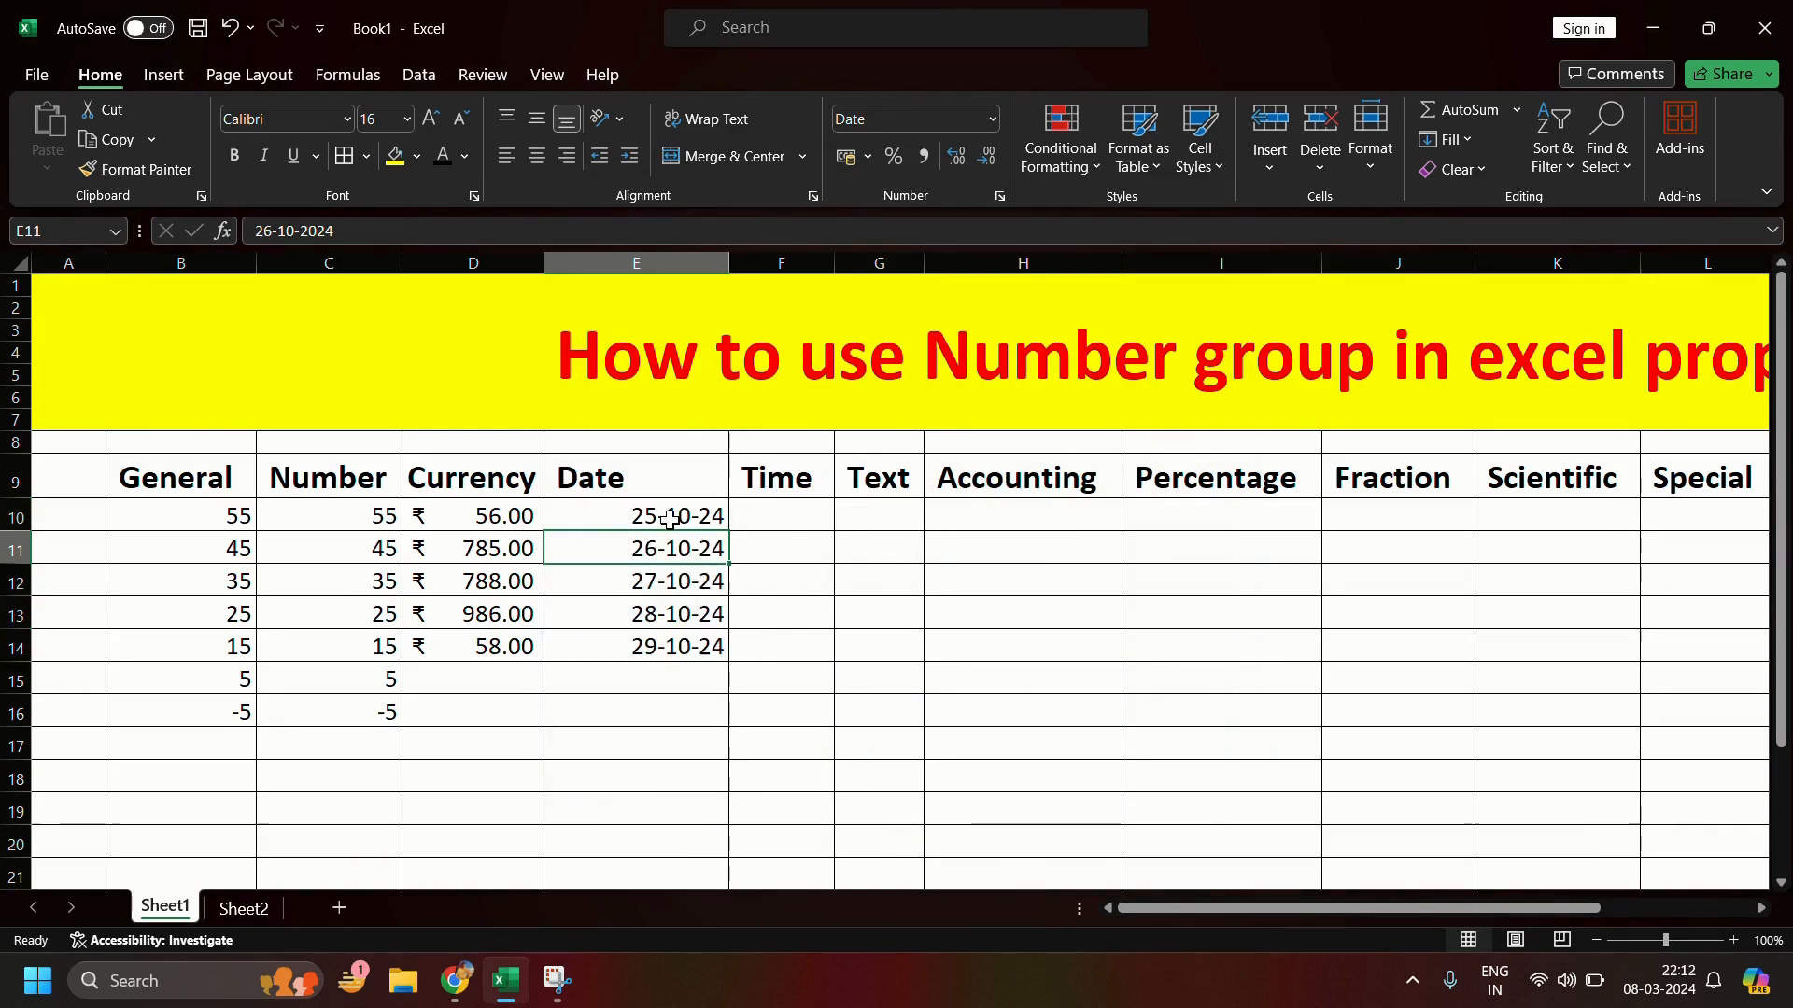
left_click_drag(669, 521, 670, 646)
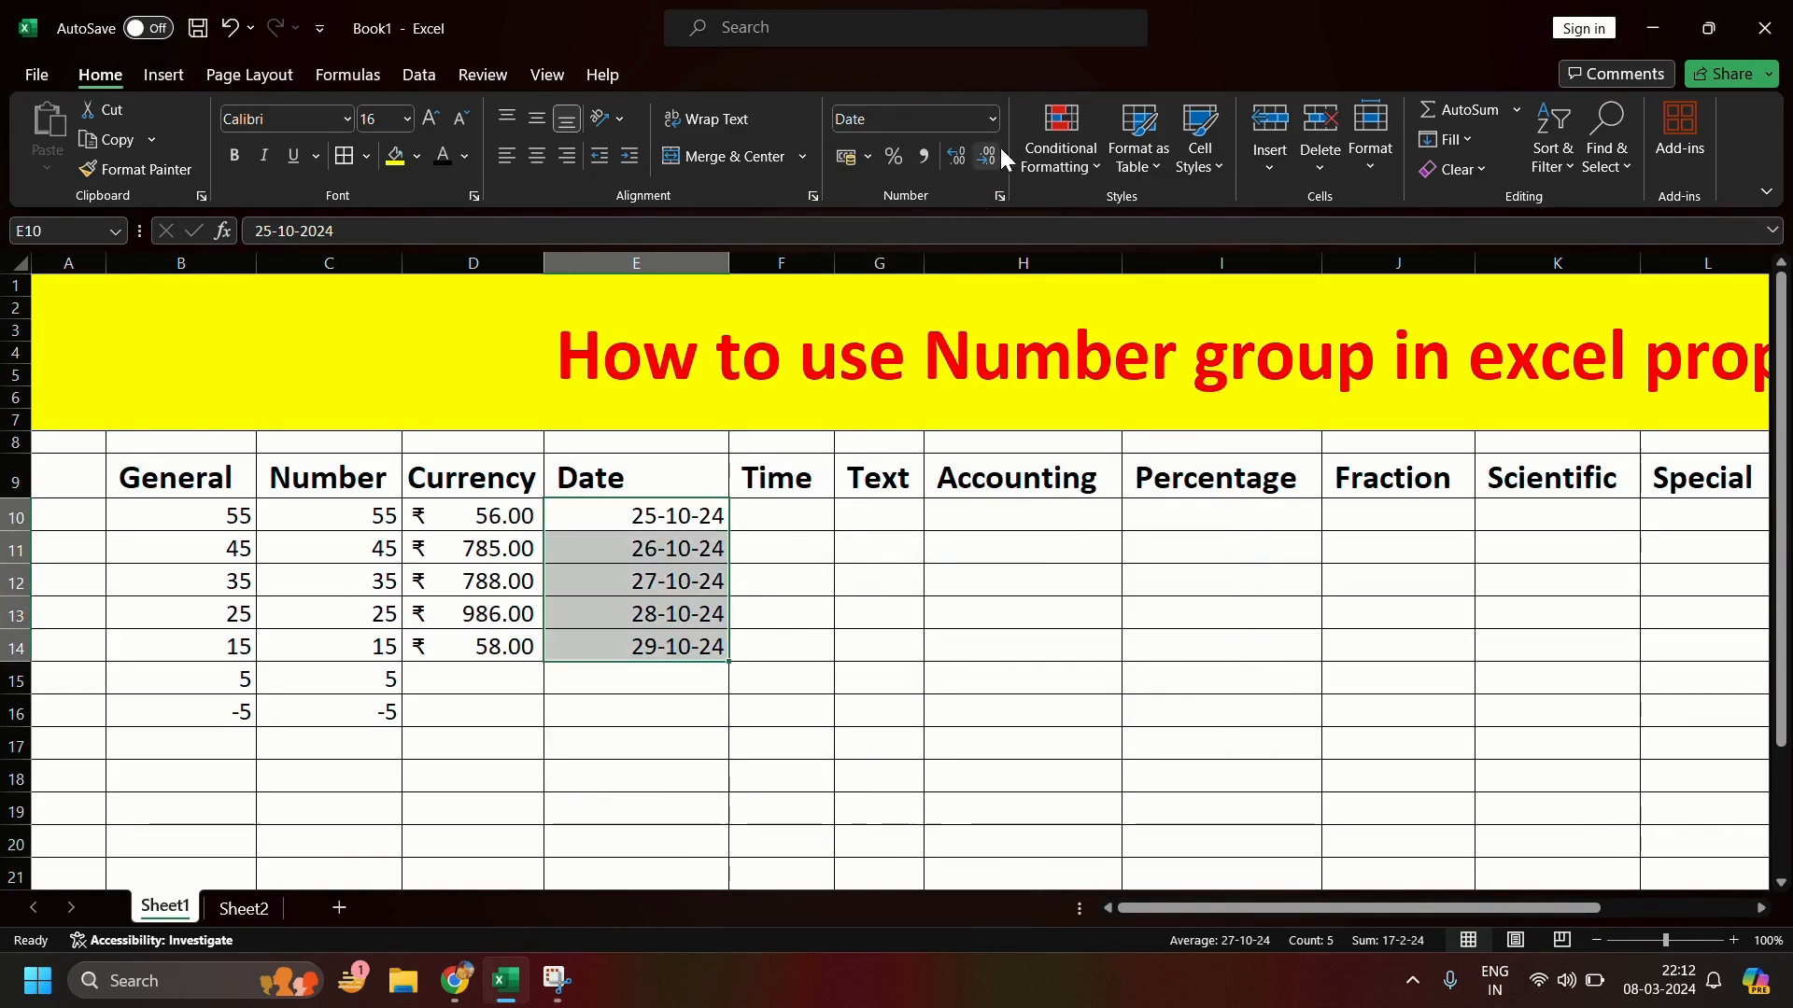
left_click(994, 119)
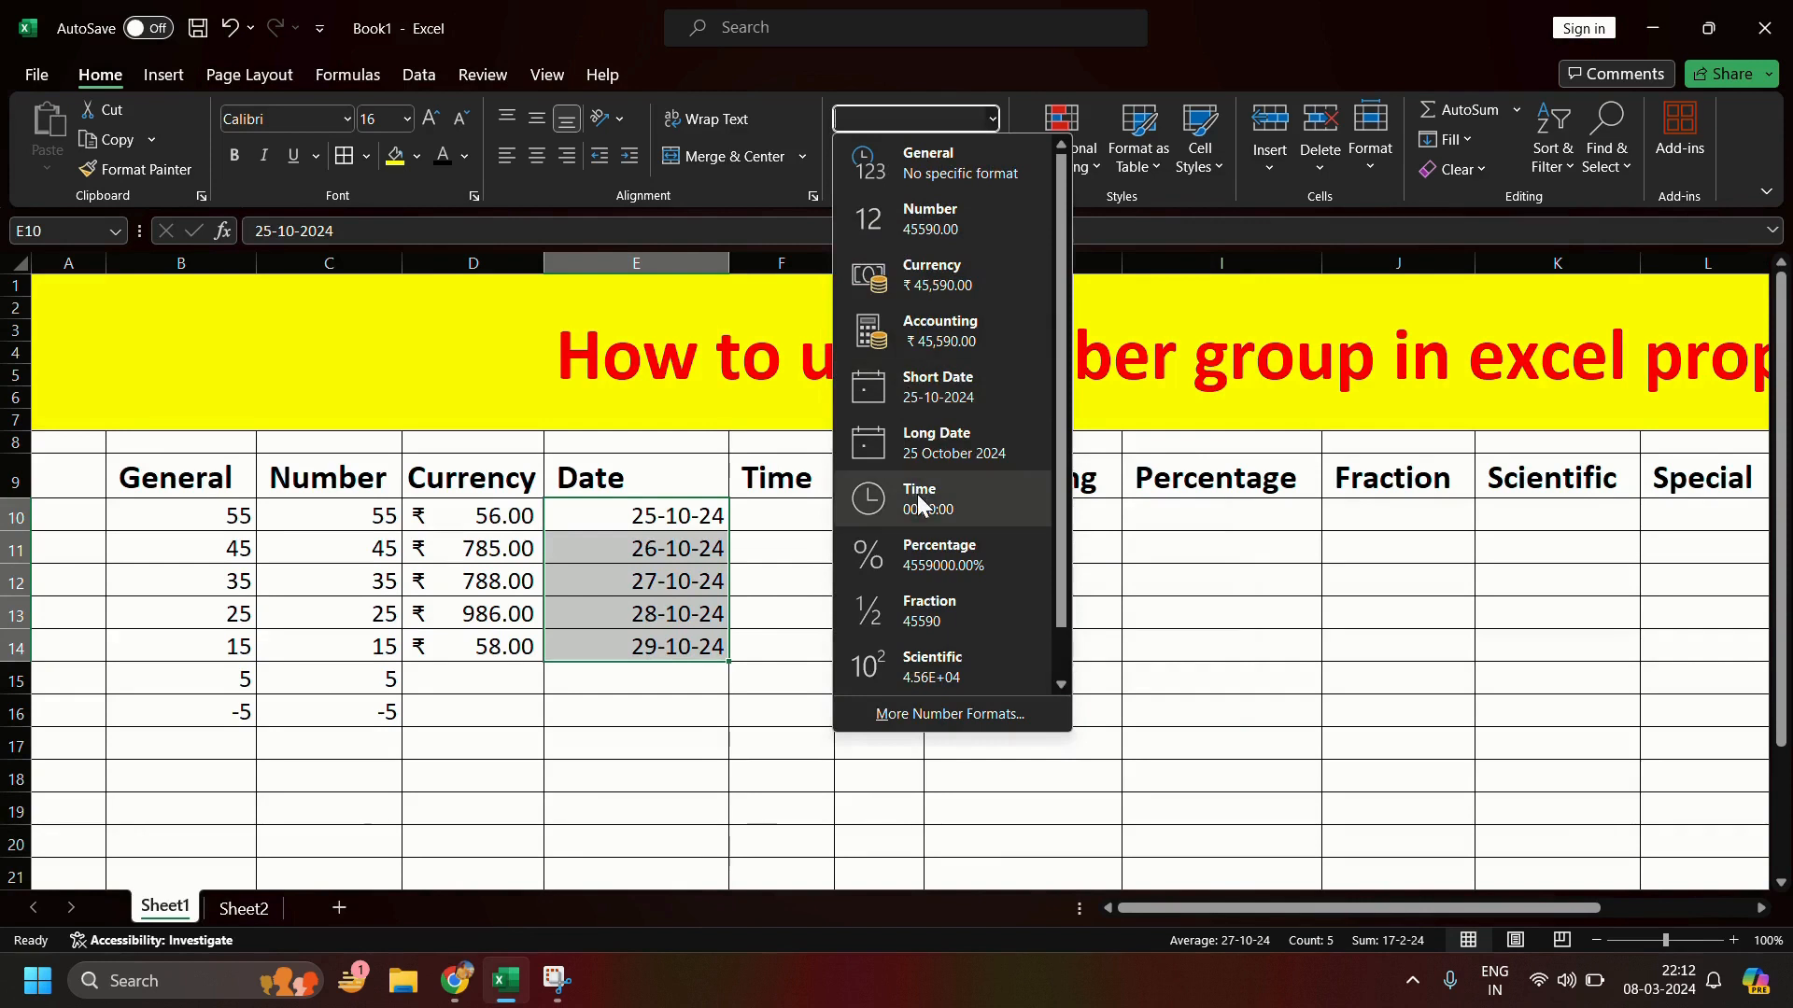
left_click(936, 443)
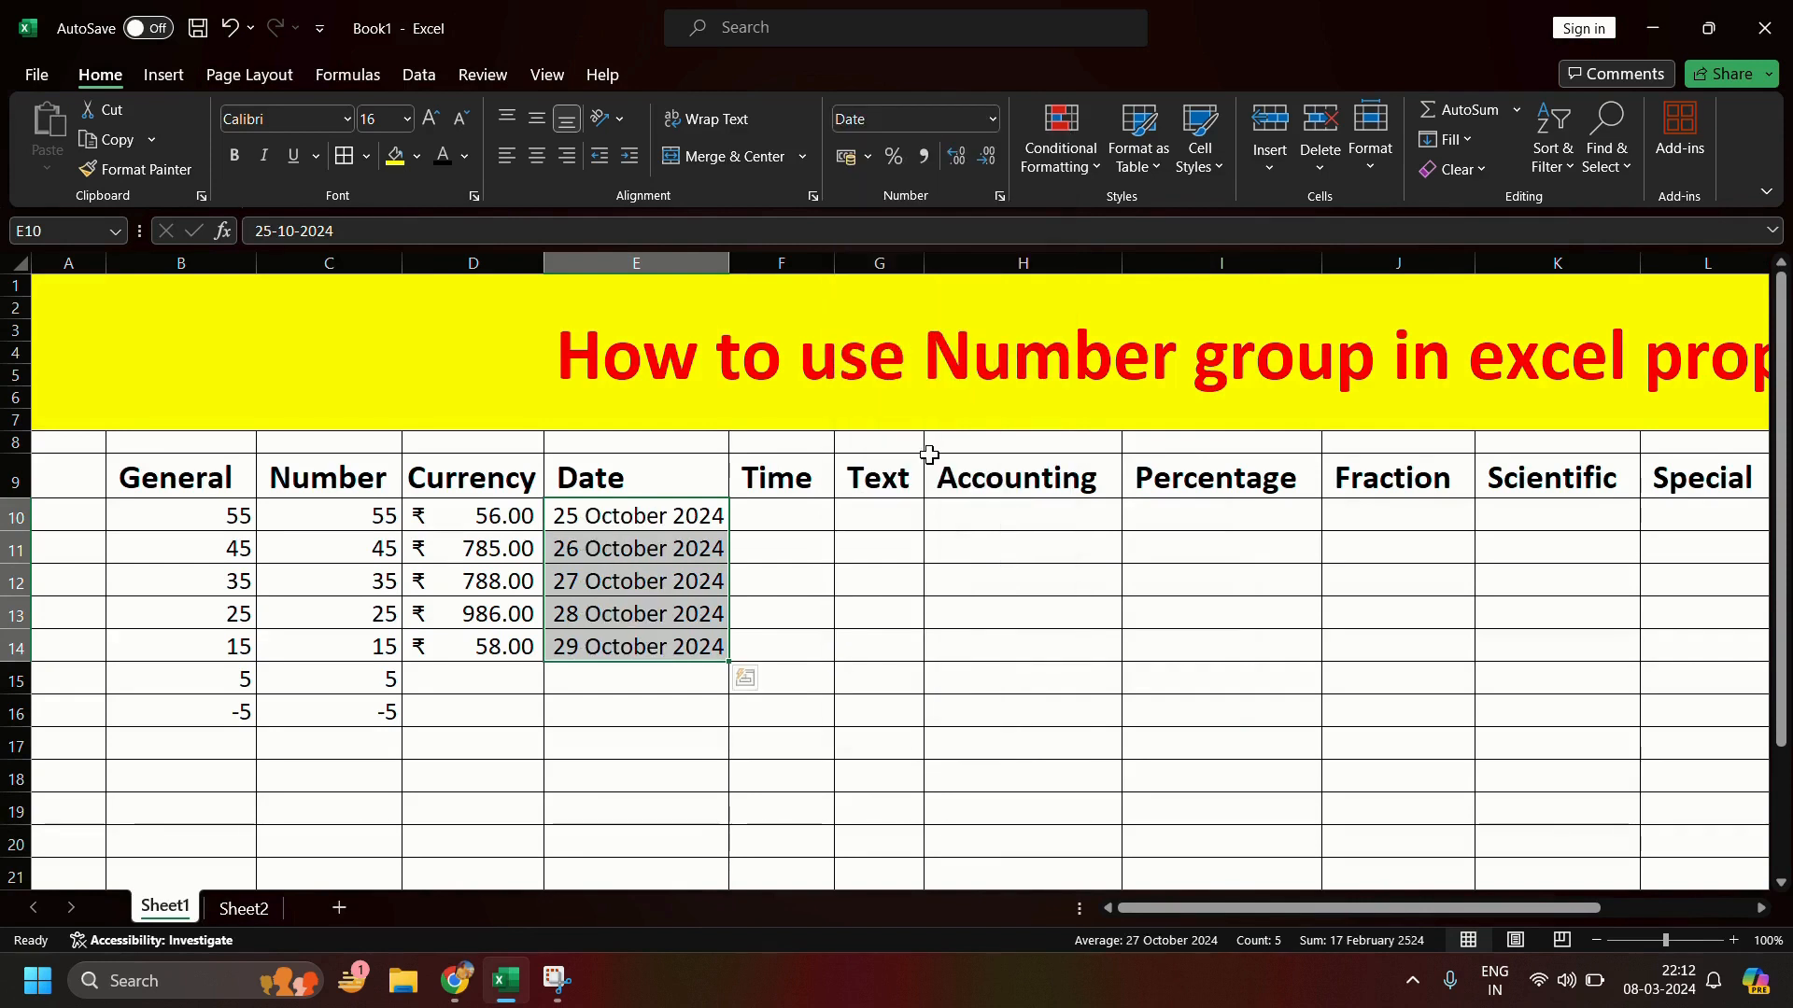
Step: Format the dates in E10:E14 with the weekday date type Wednesday, 14 March, 2012
left_click(995, 122)
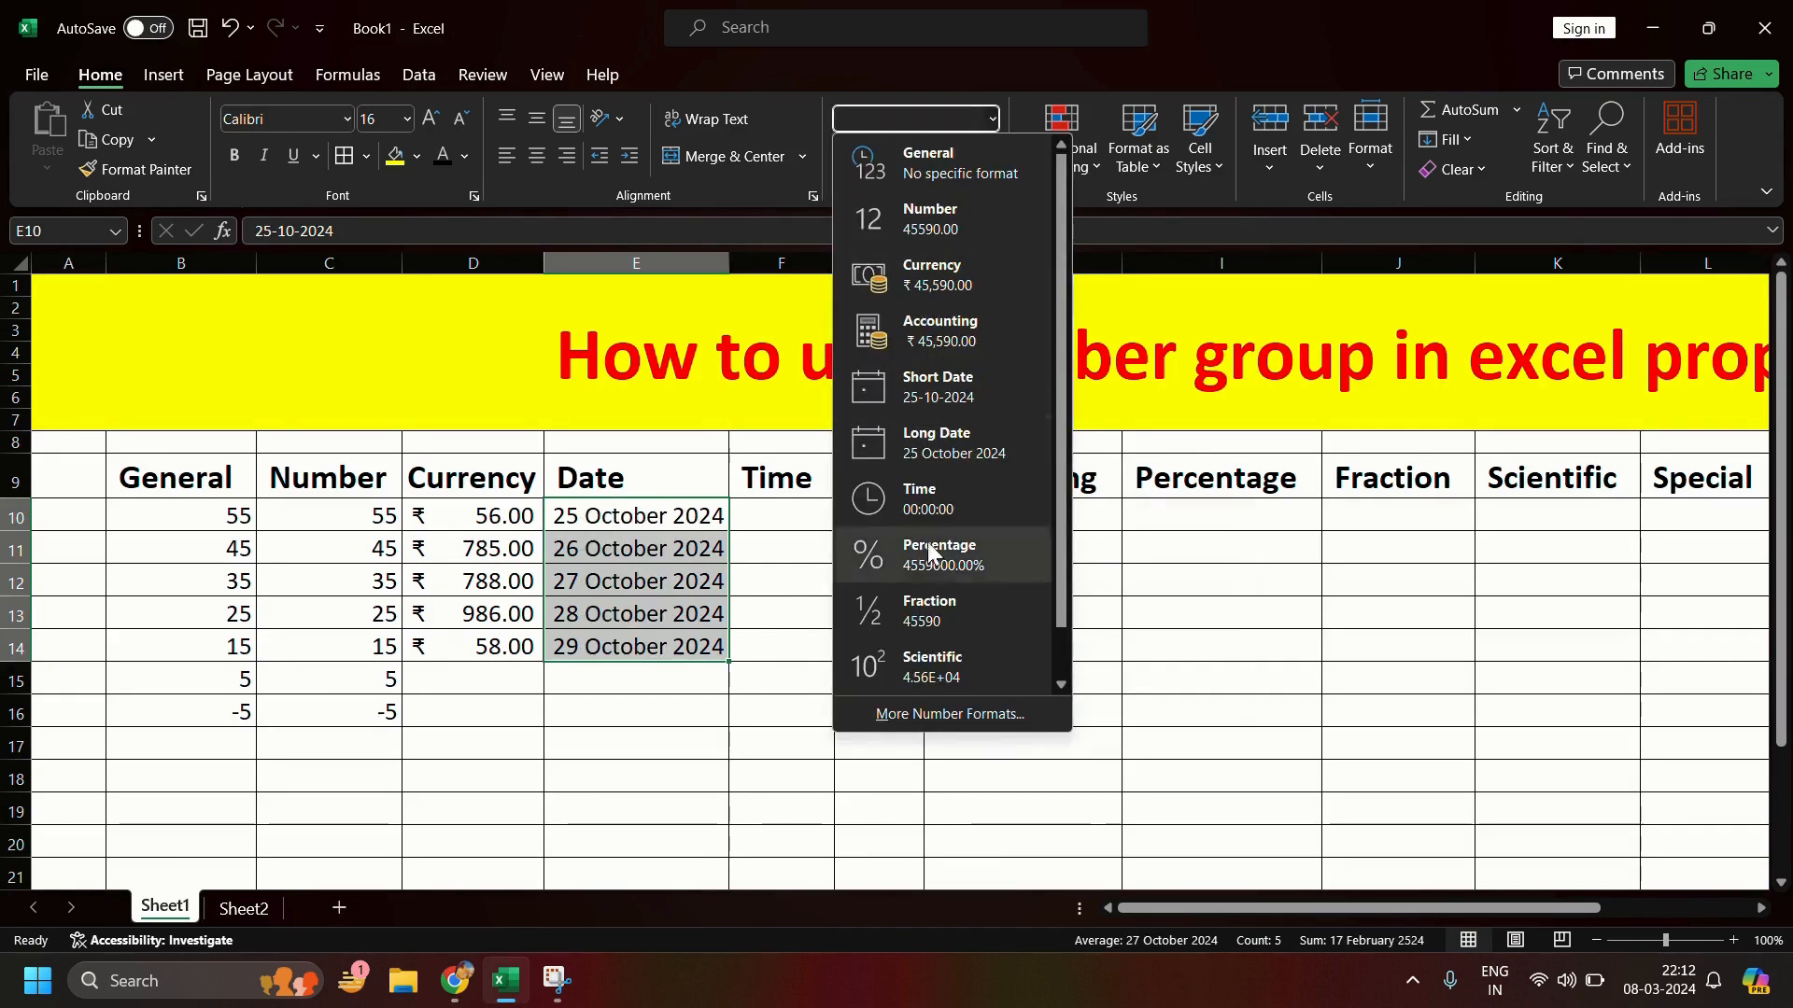
left_click(952, 719)
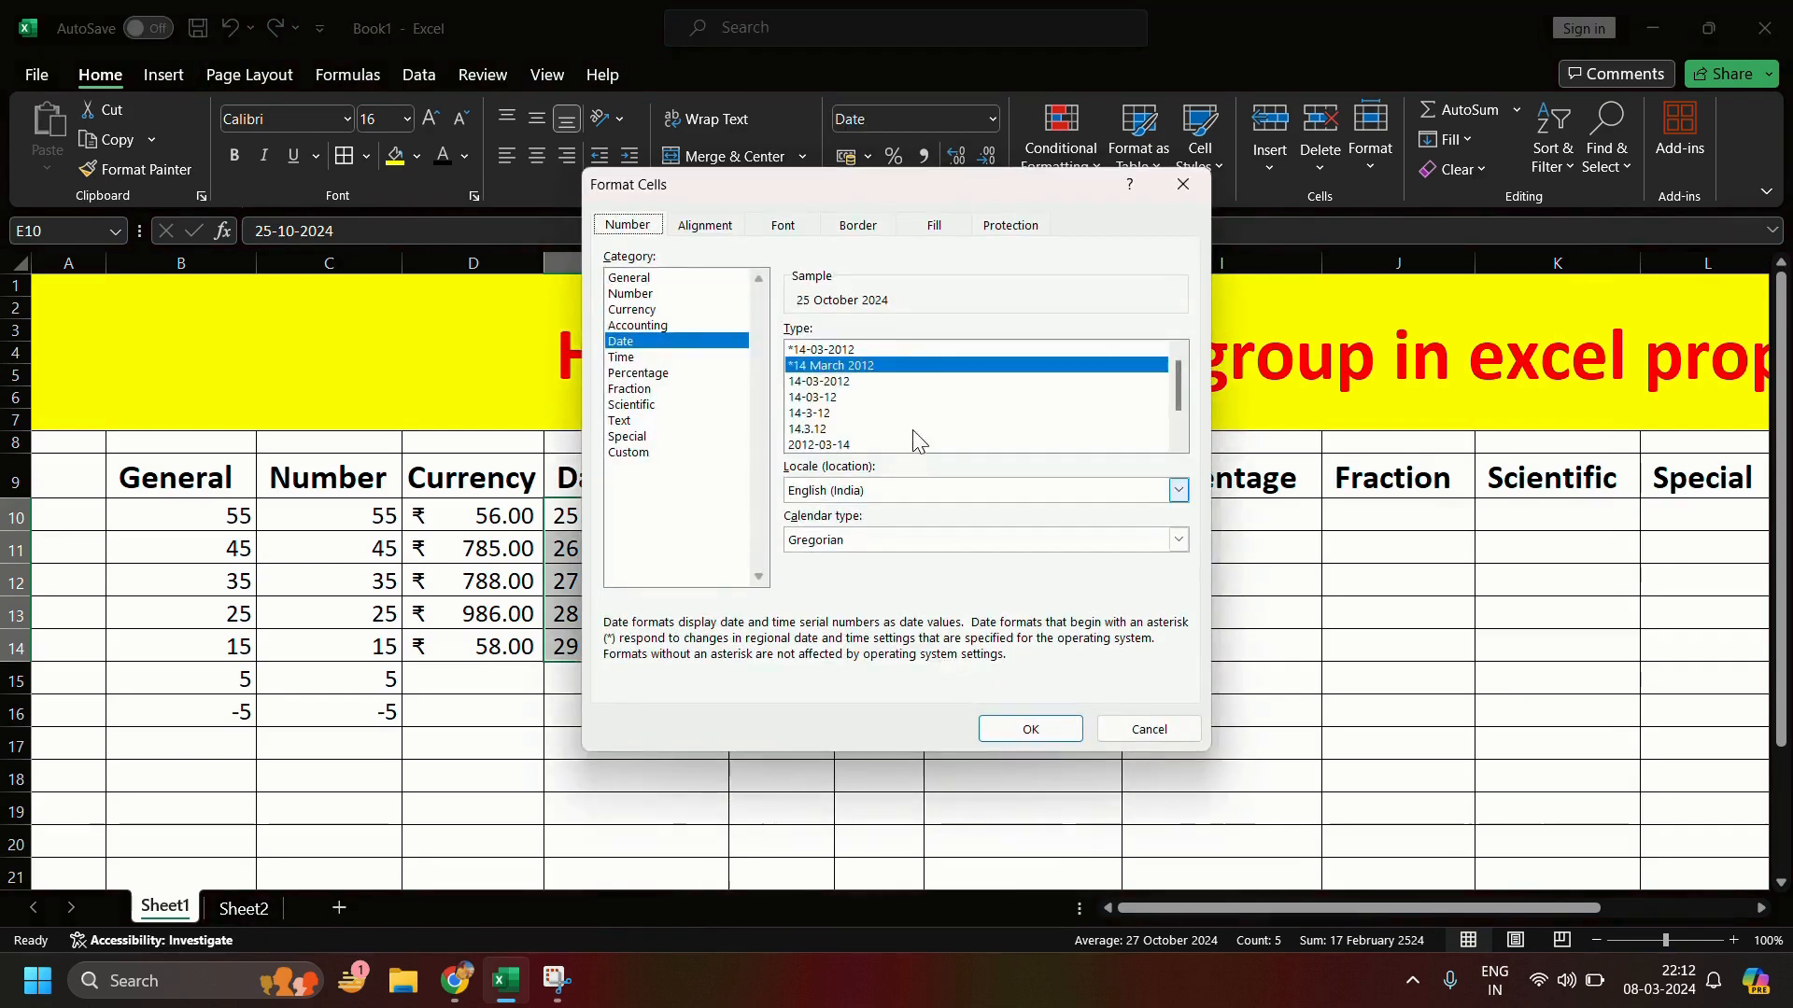
scroll(878, 387, "down", 1)
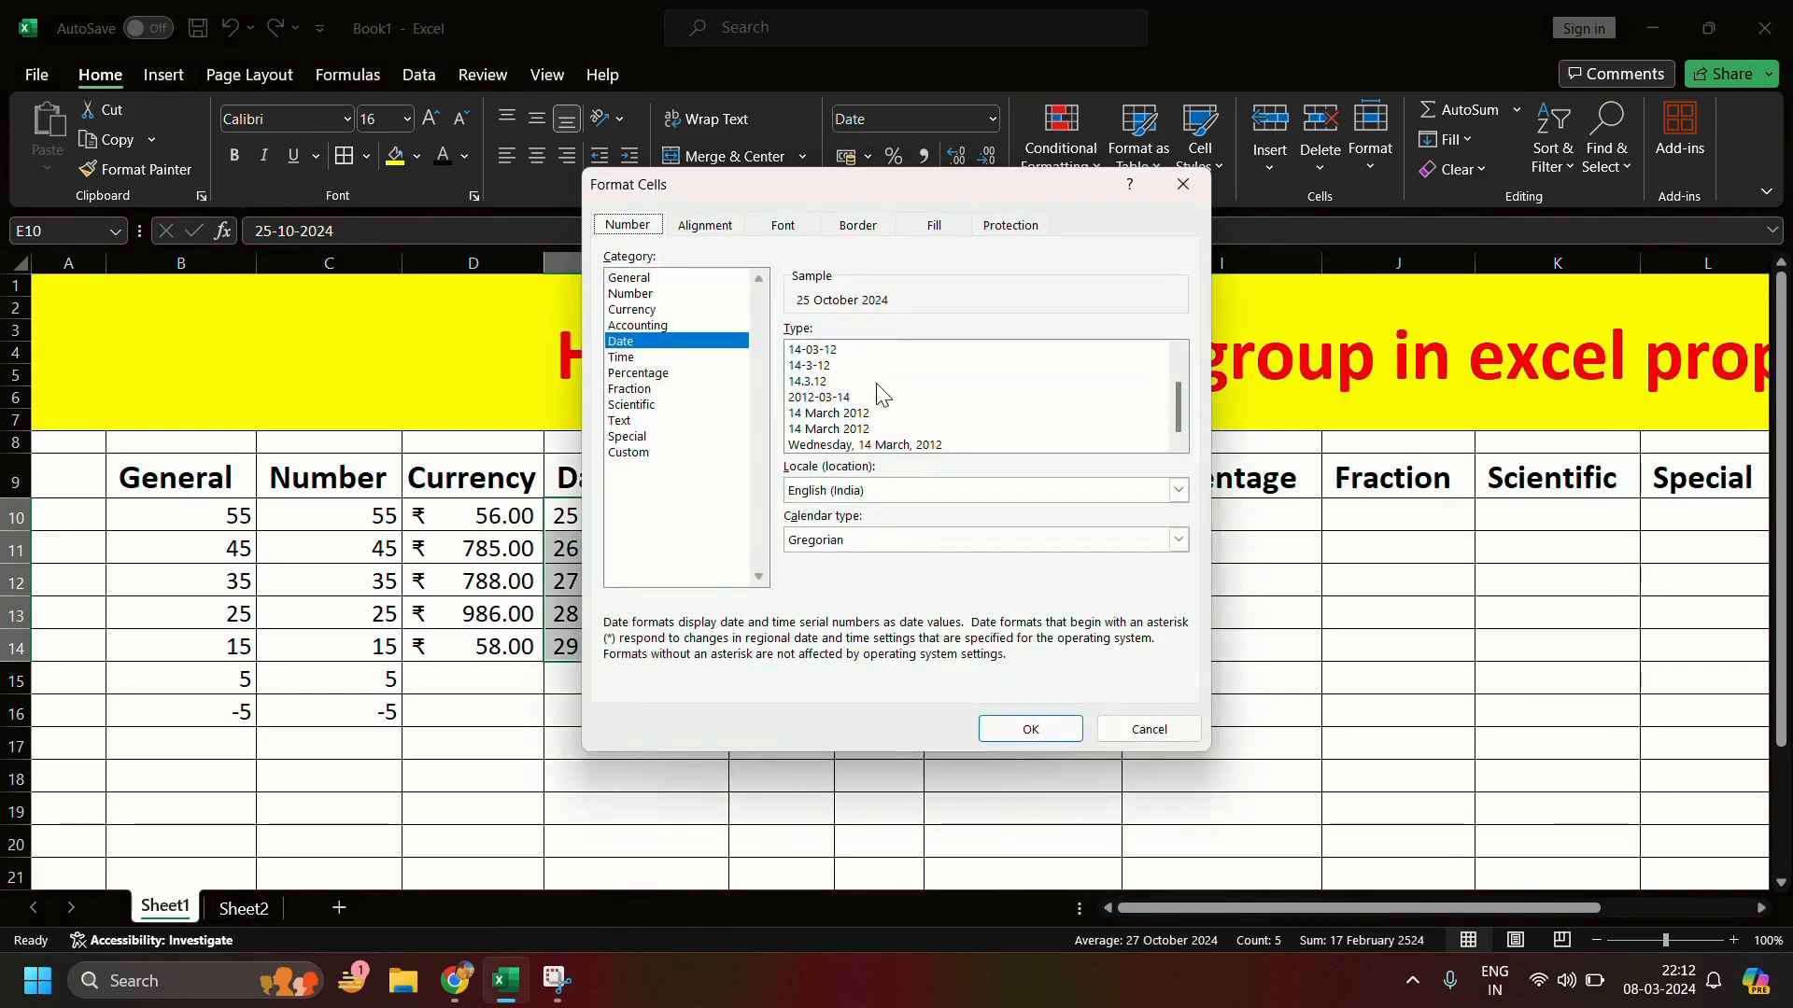
left_click(878, 446)
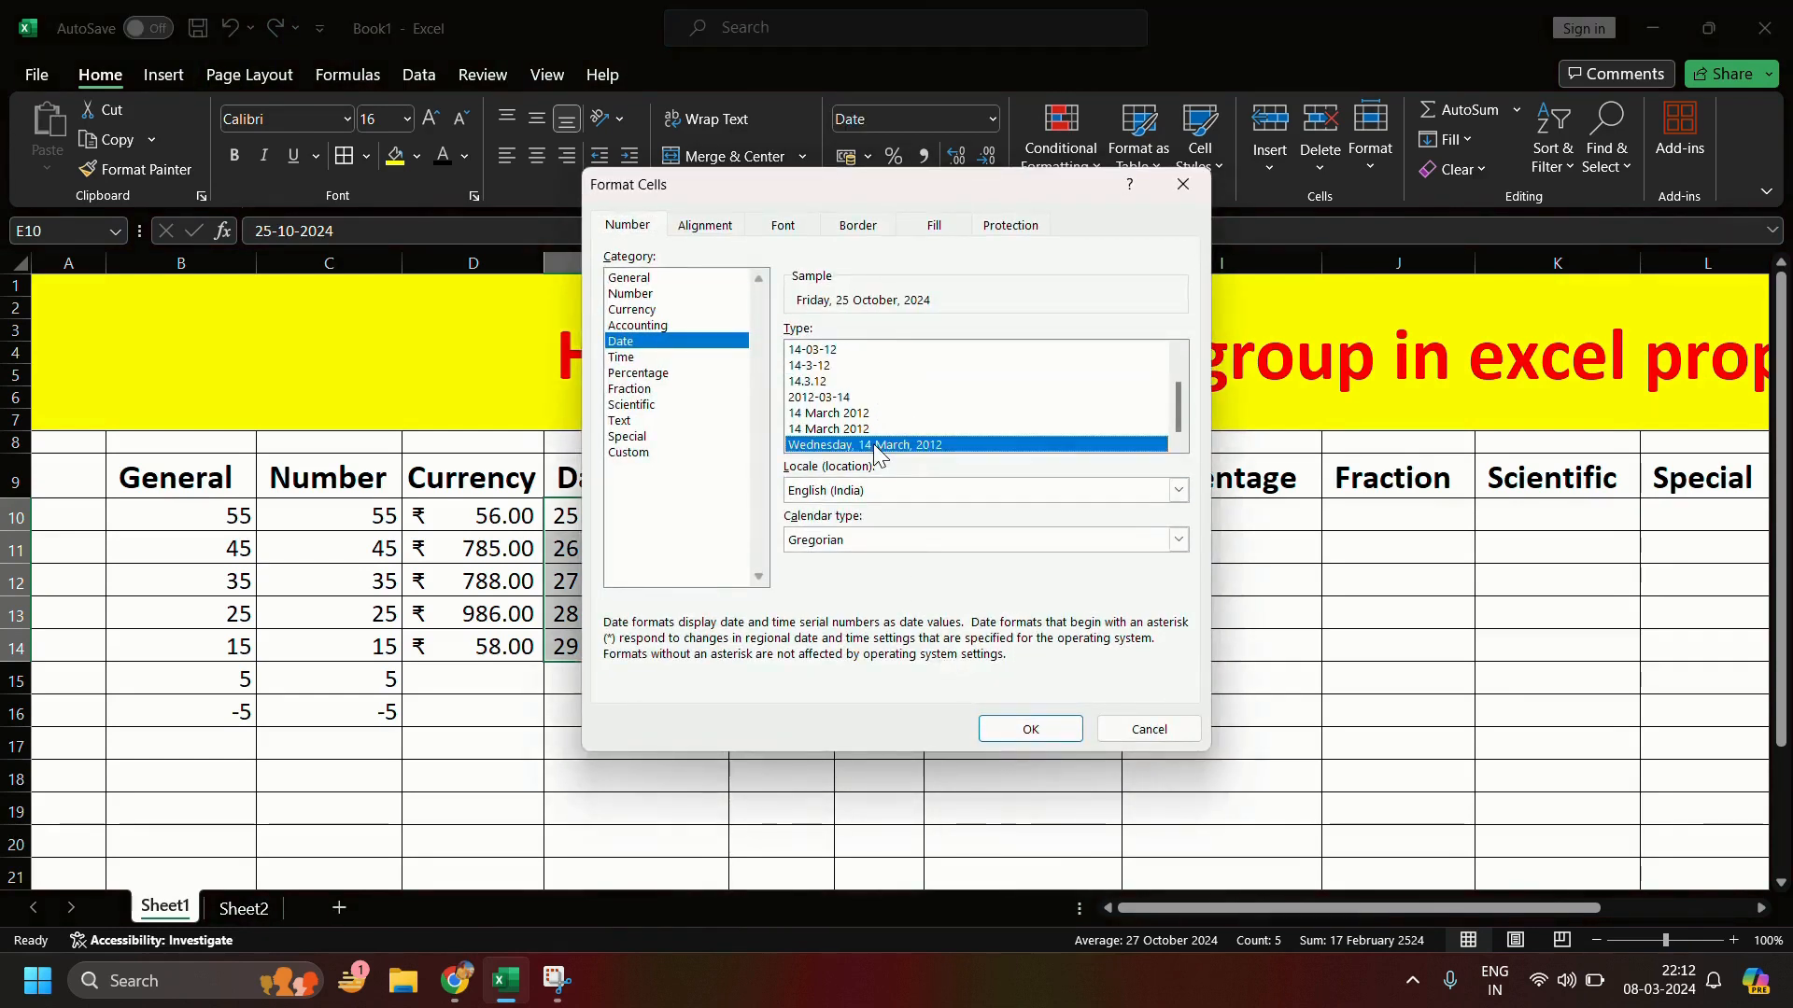
left_click(1030, 729)
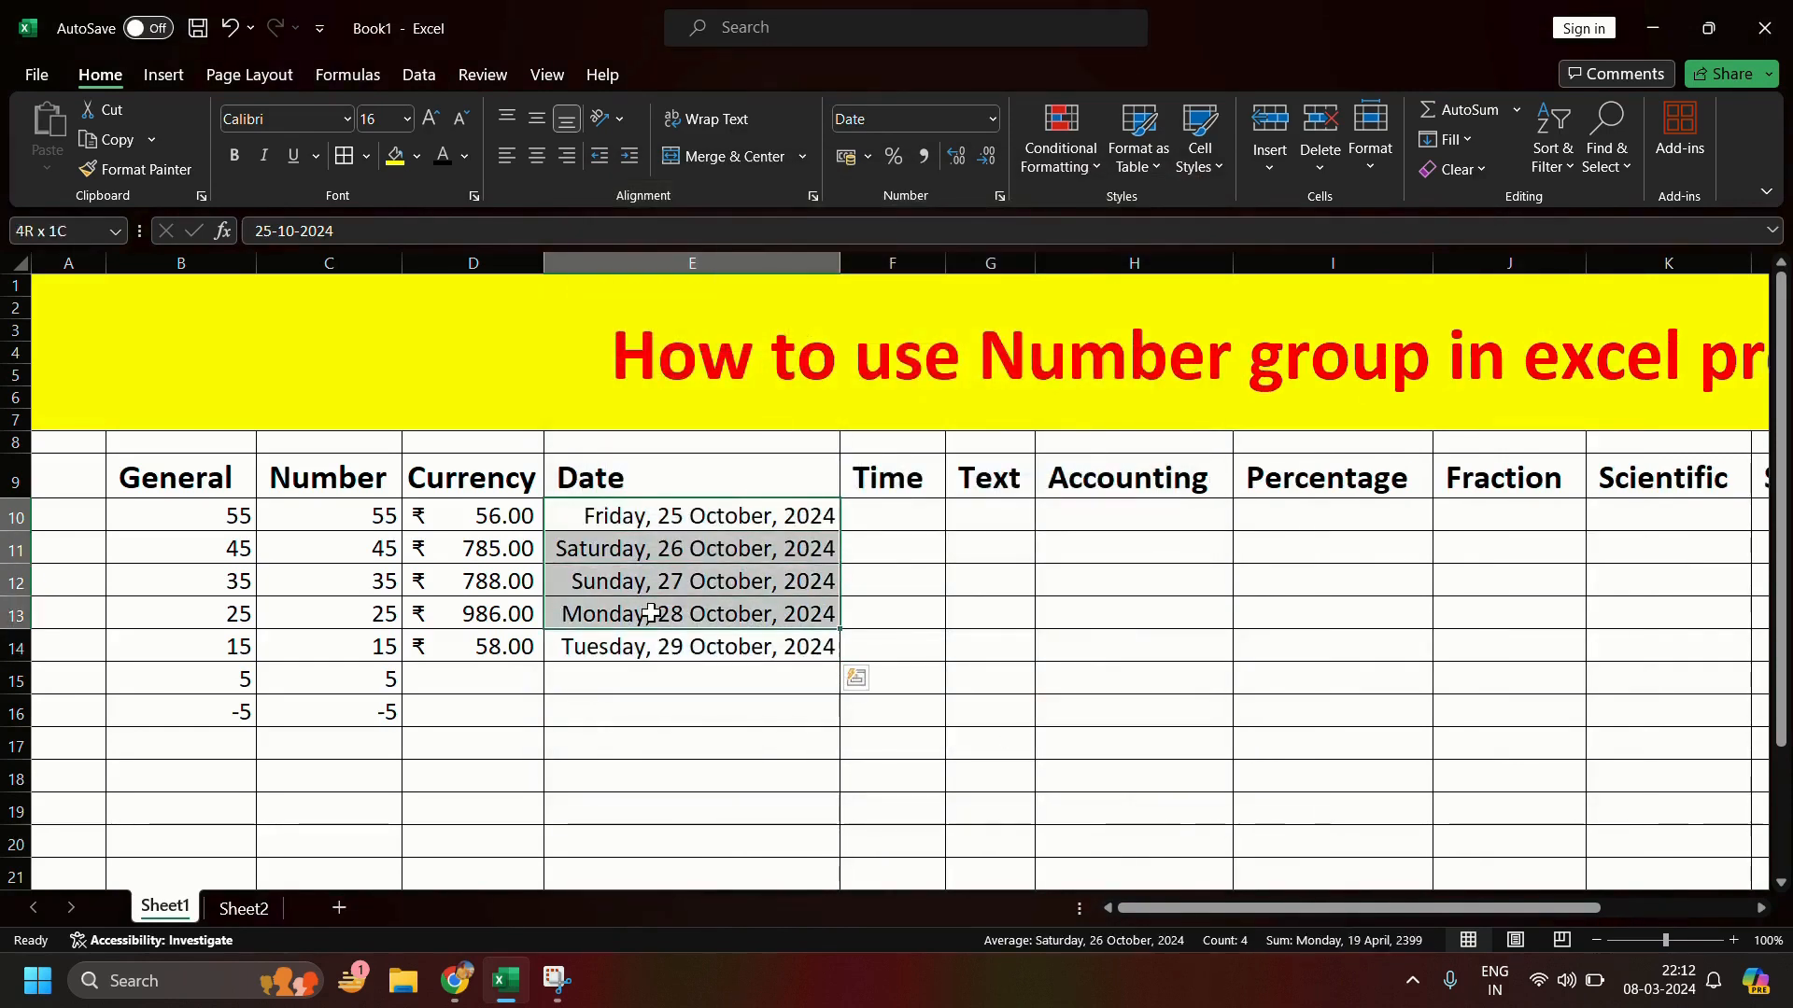
Step: Enter the time 10:00 in F10 under the Time heading
left_click(877, 584)
left_click(883, 507)
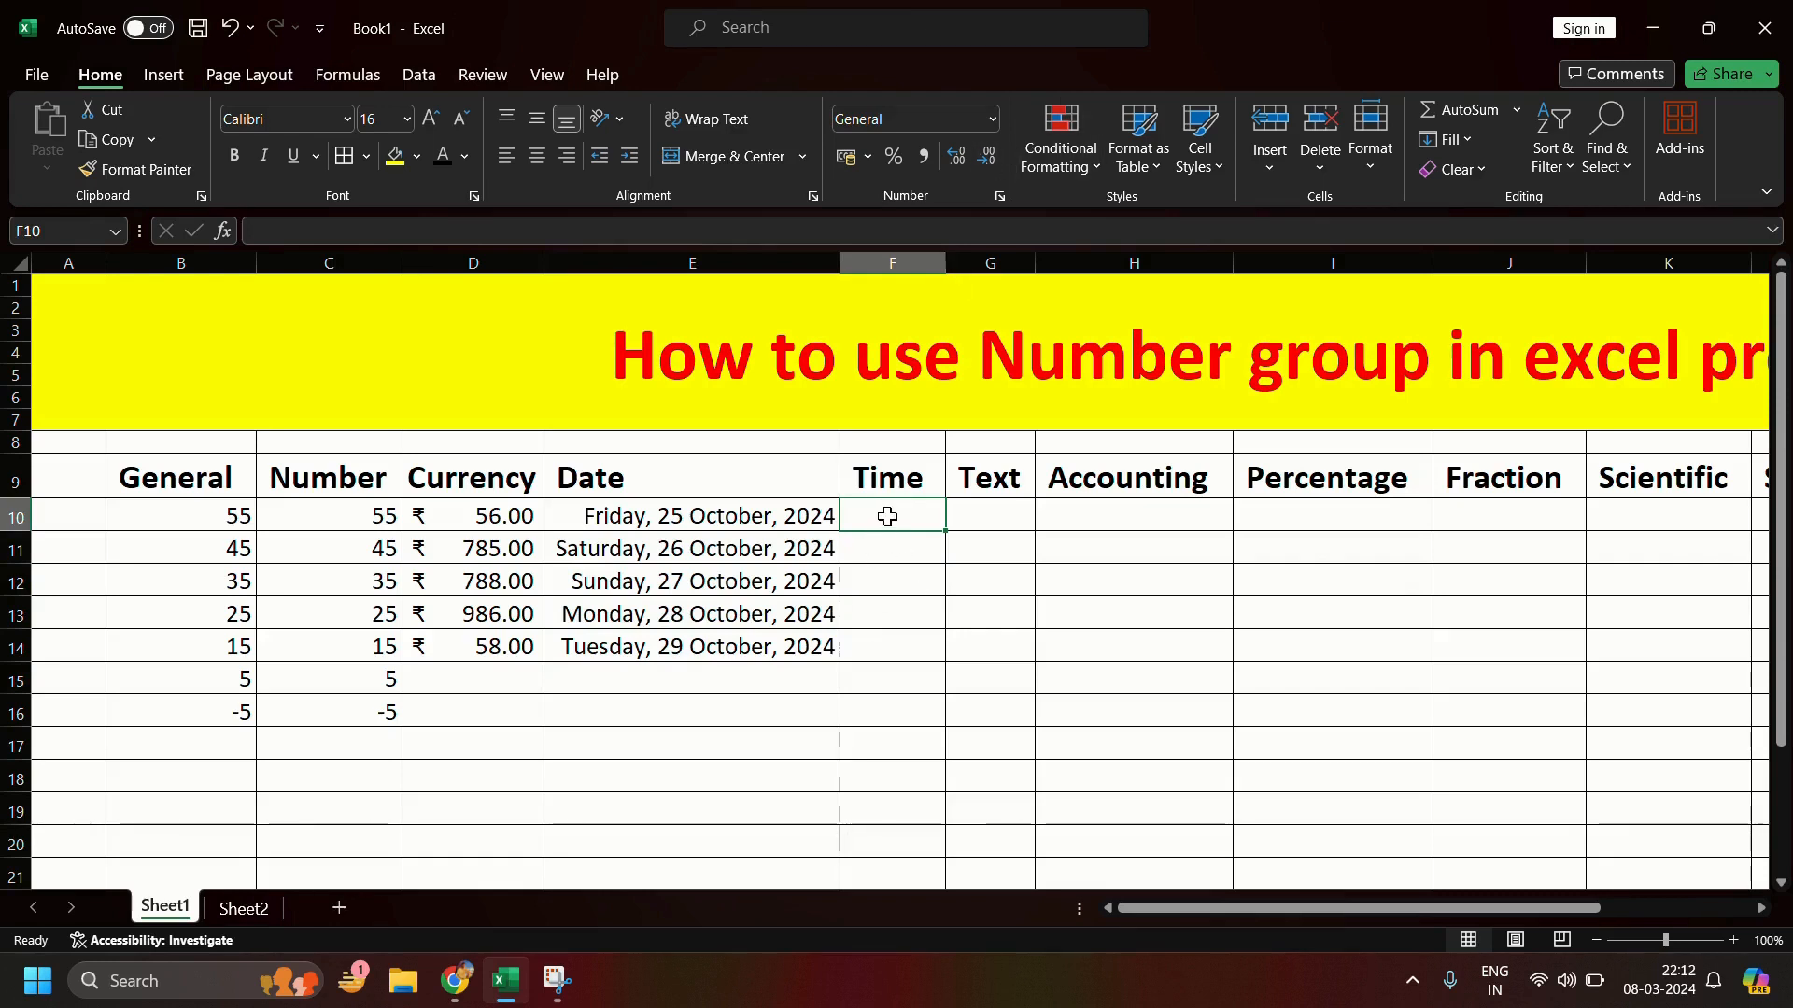
type("10:00")
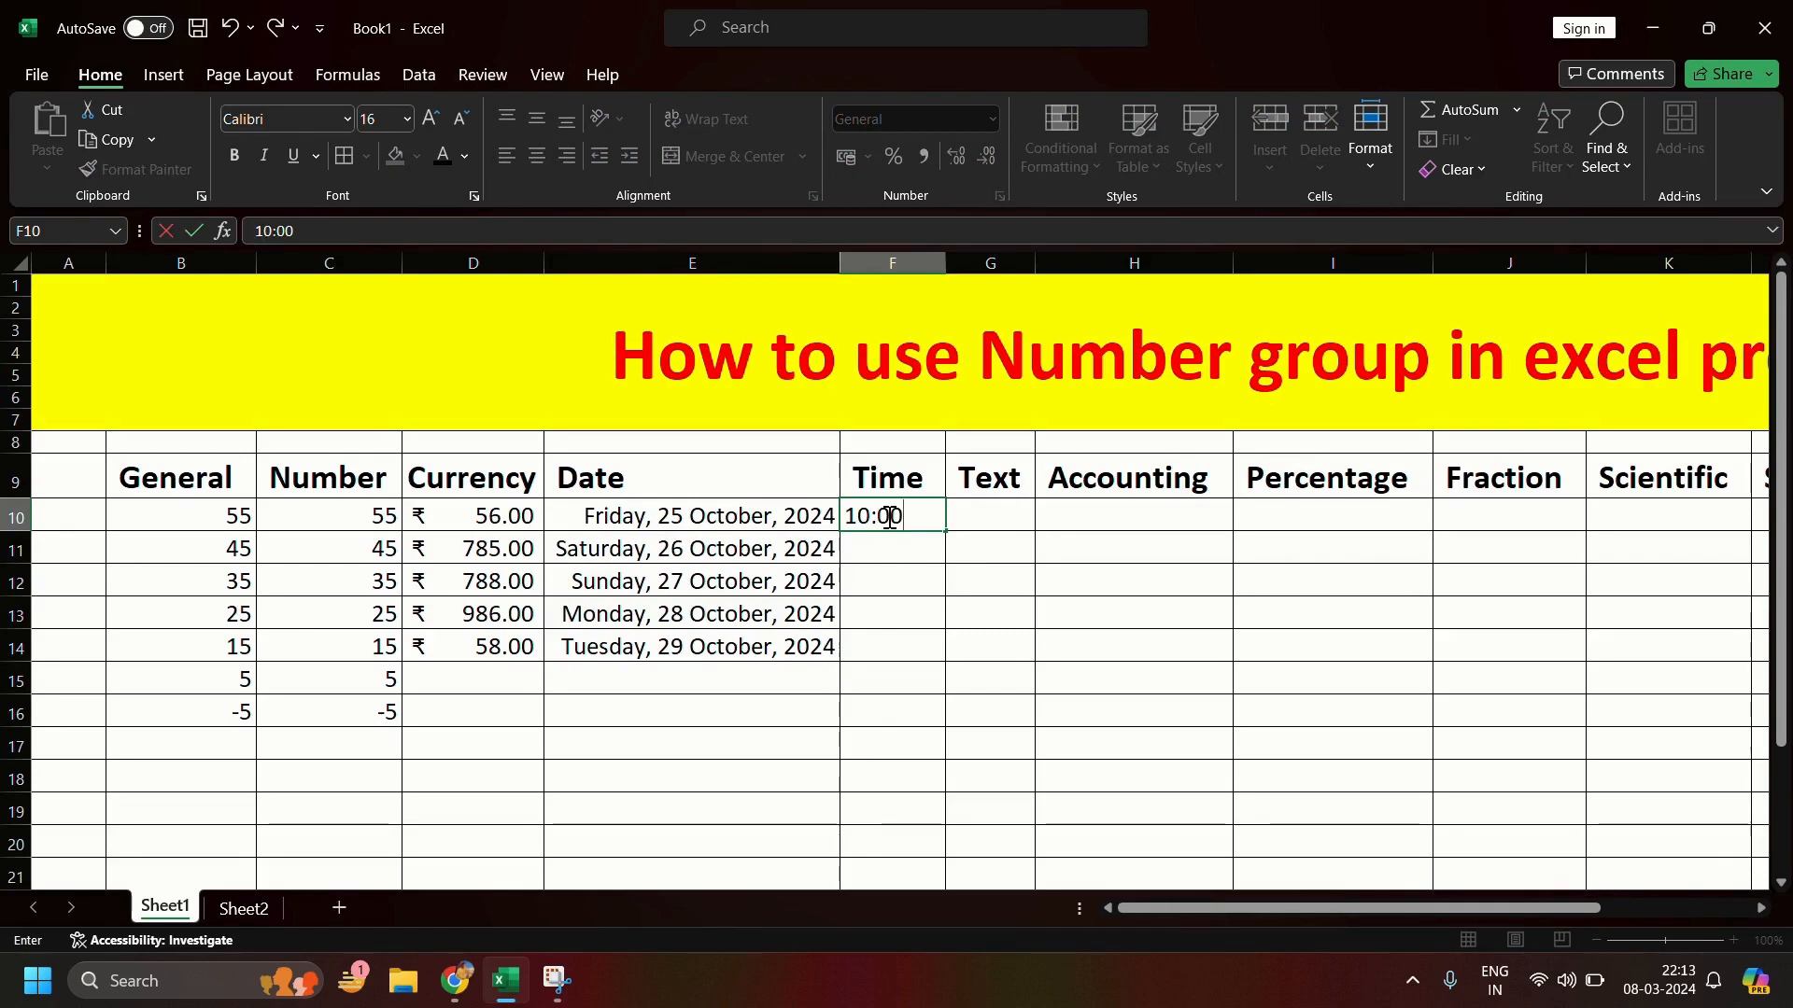
key("Return")
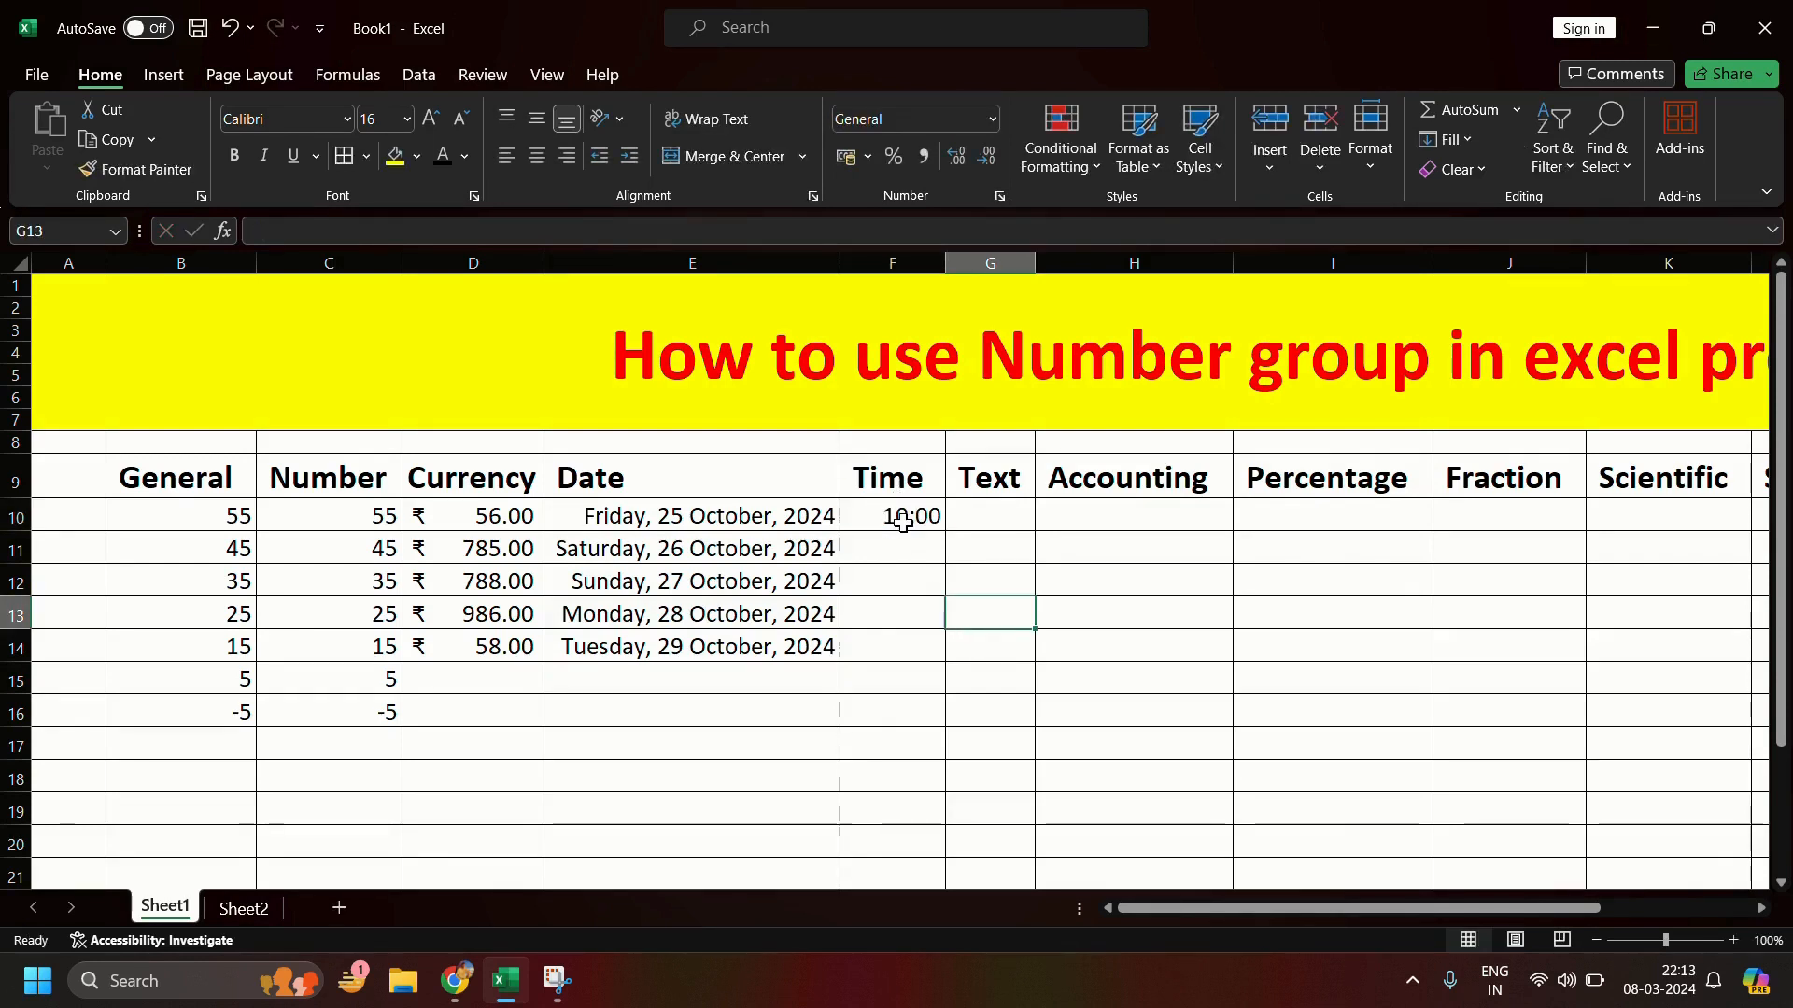
Step: Apply the Time number format to F10 and change its type to the 12-hour 1.30.55 PM style
left_click(903, 521)
left_click(991, 119)
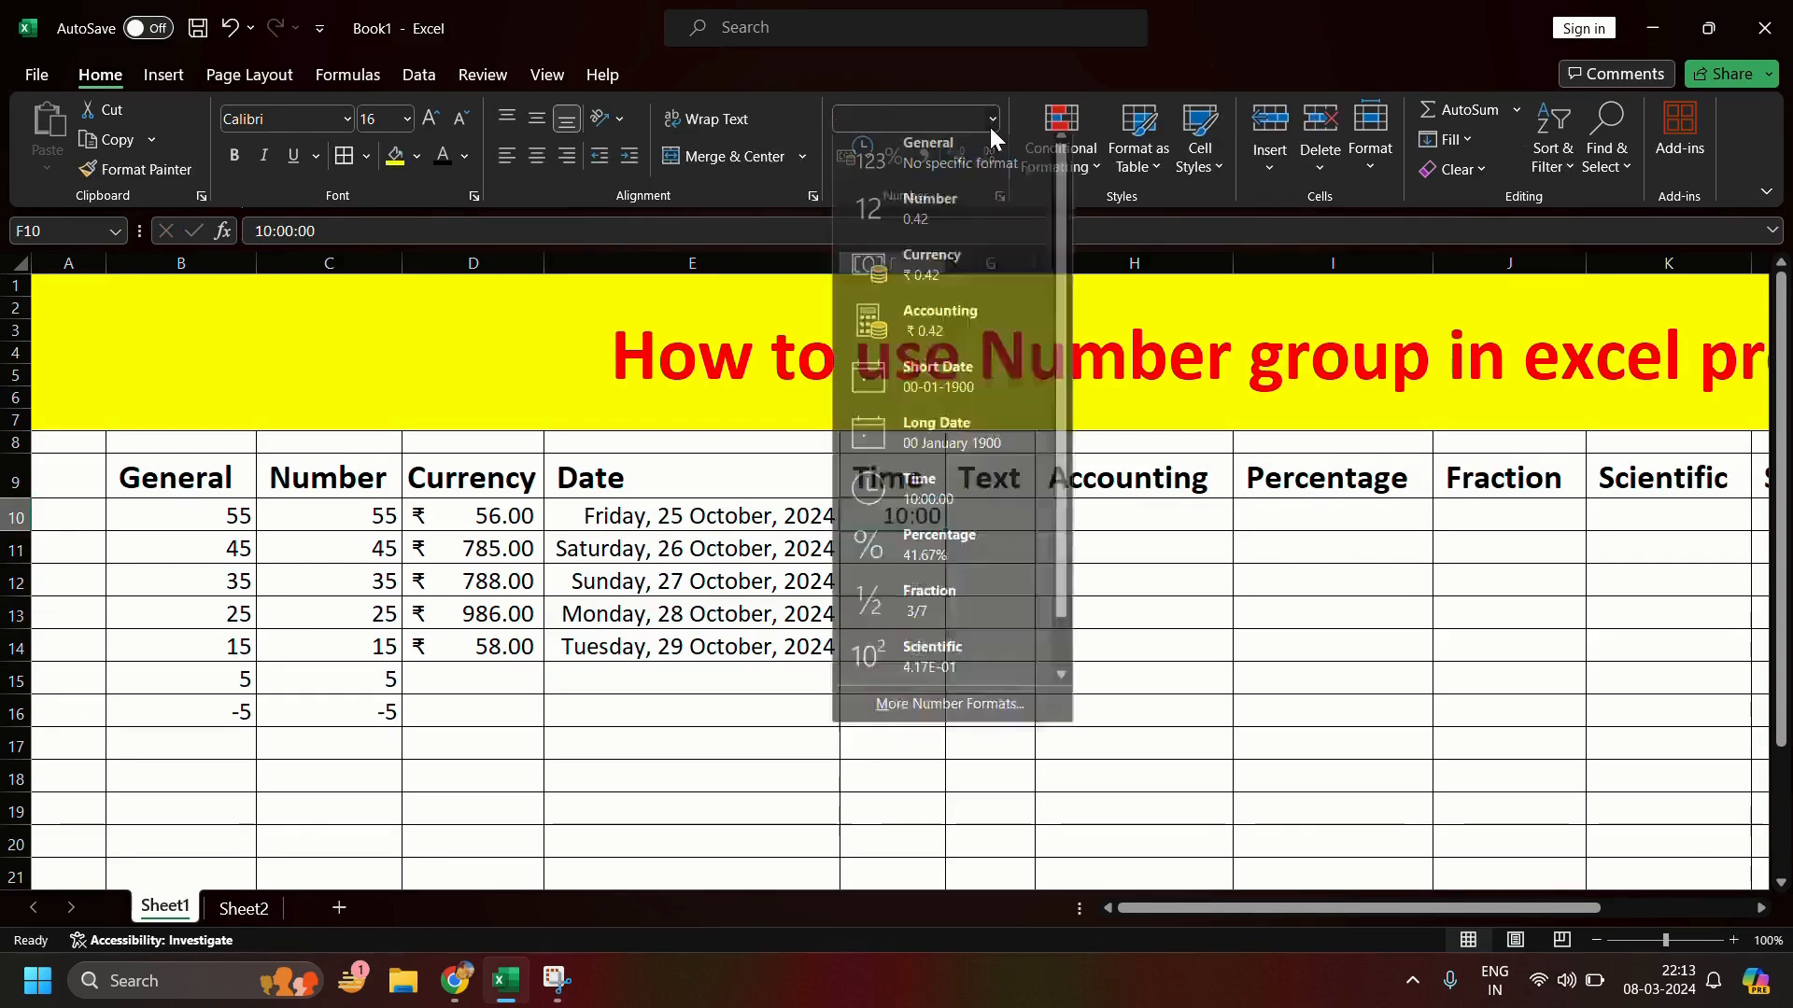
left_click(922, 521)
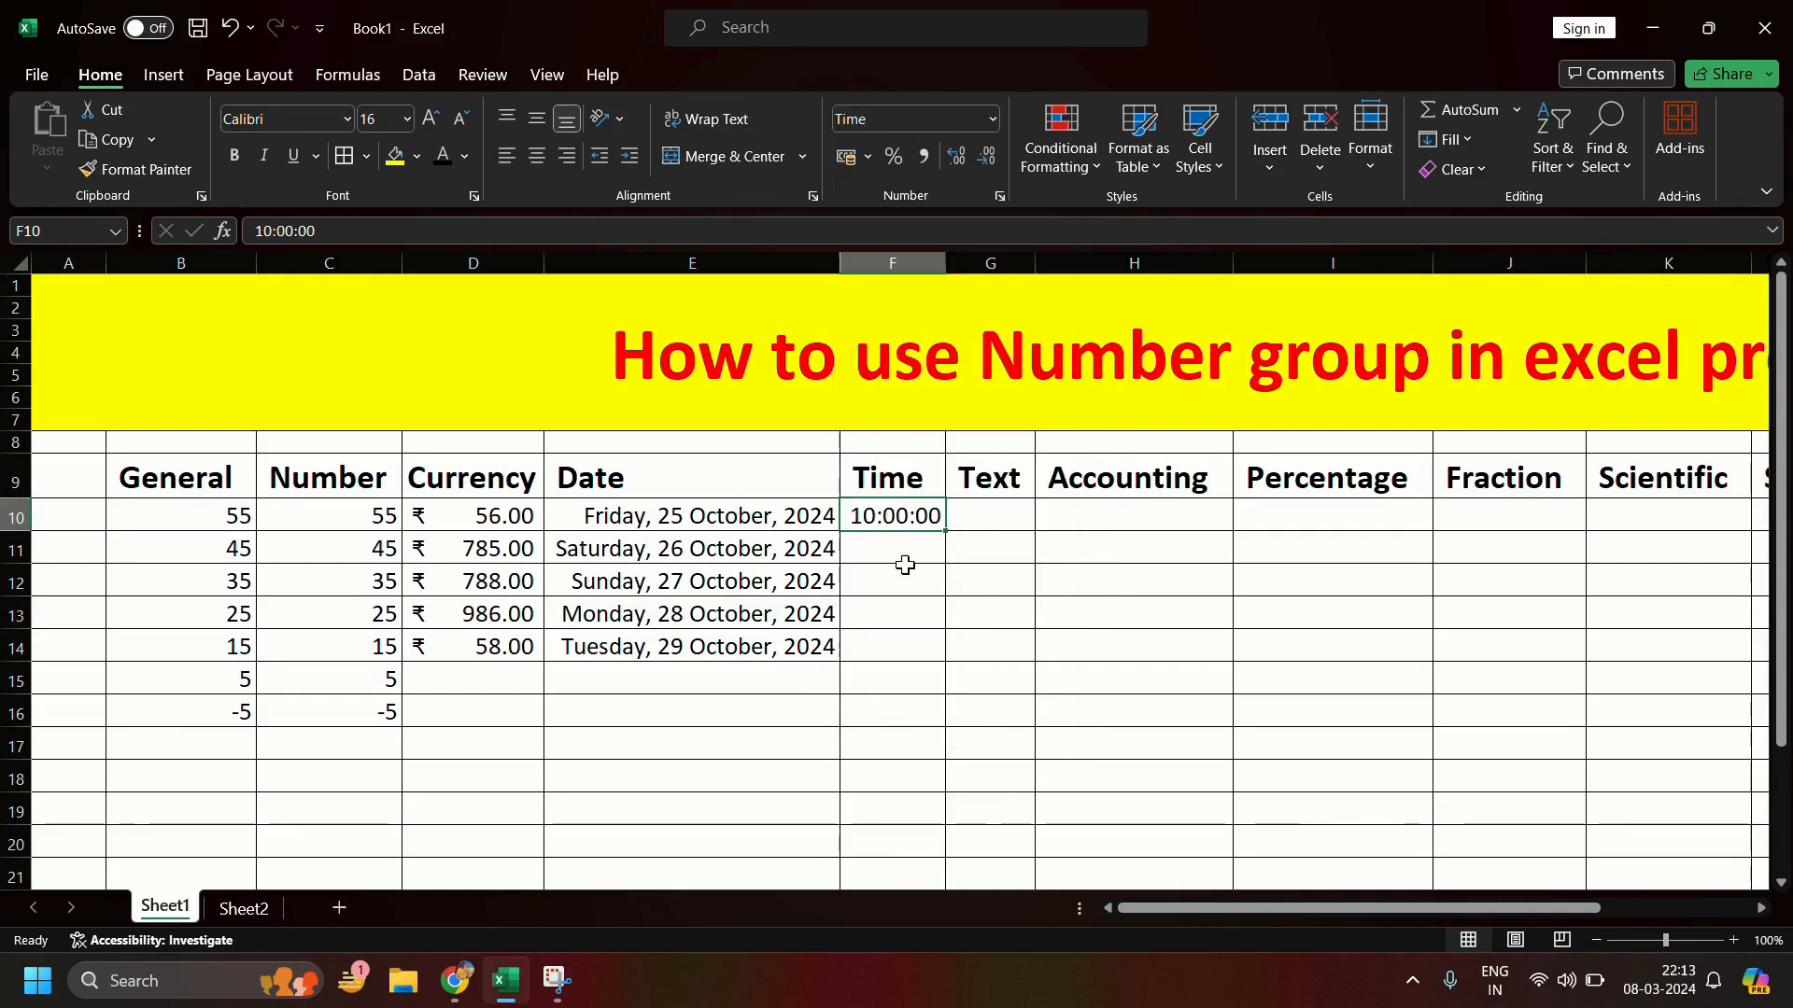
left_click(999, 196)
left_click(859, 399)
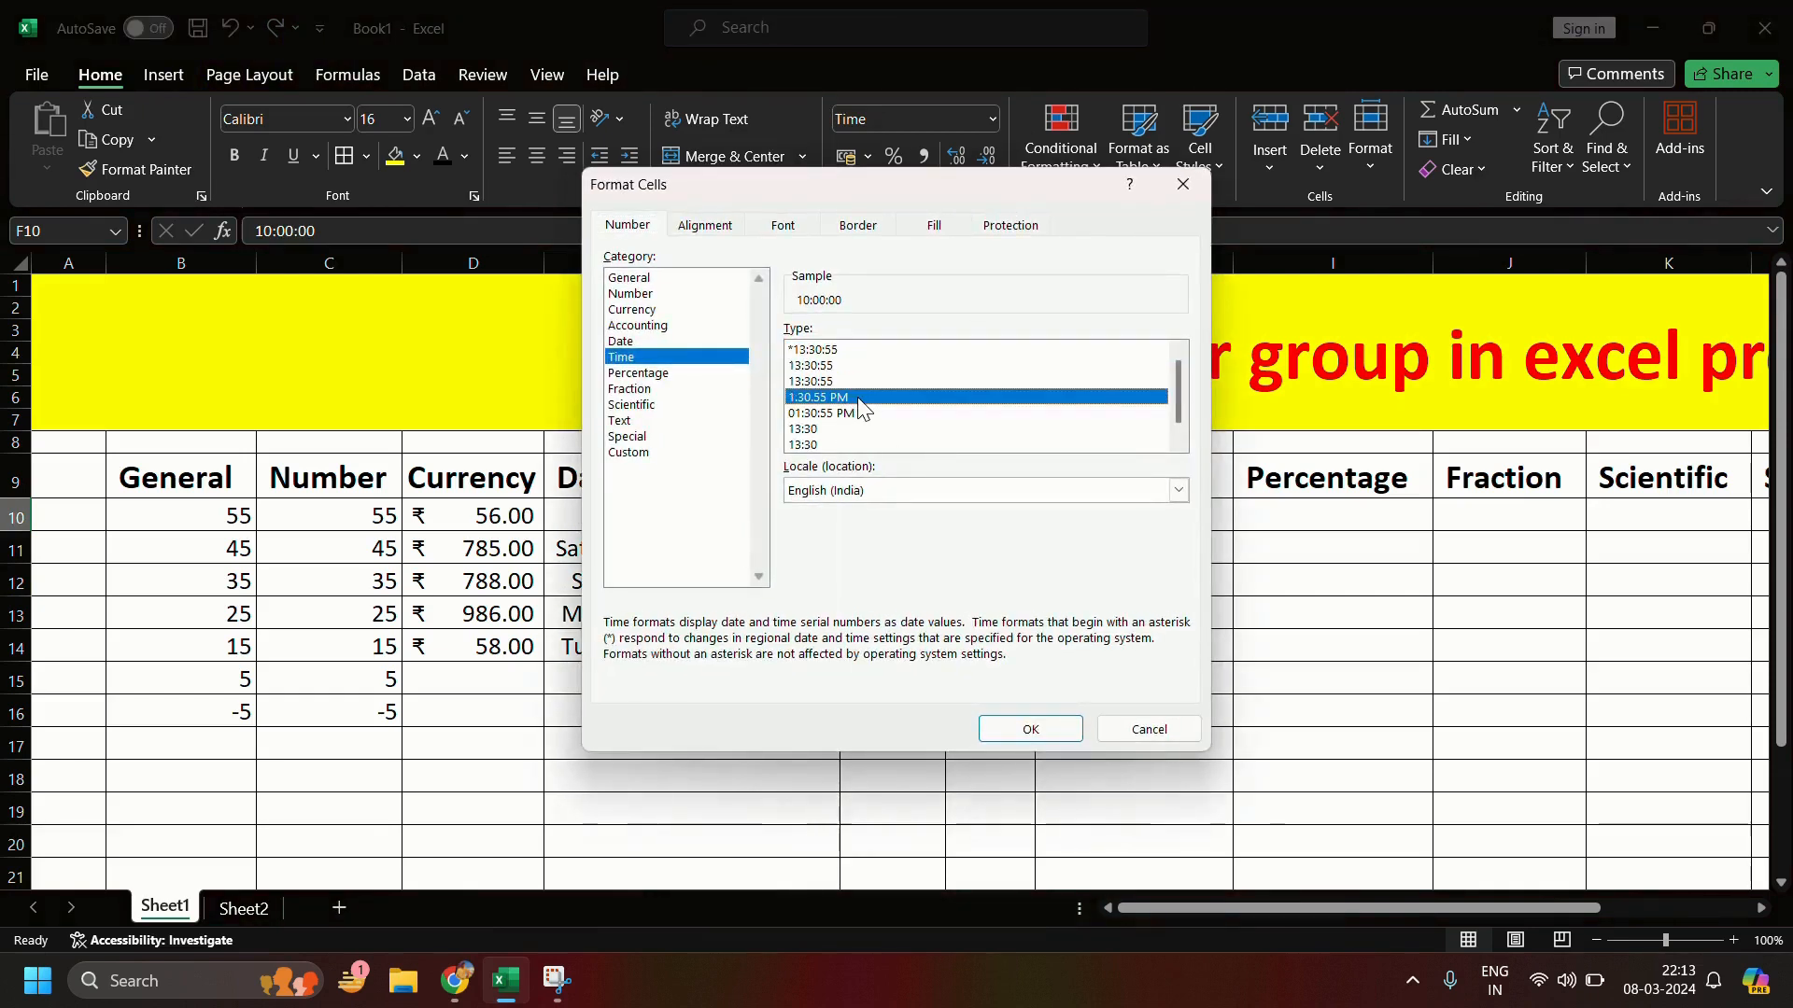
left_click(858, 414)
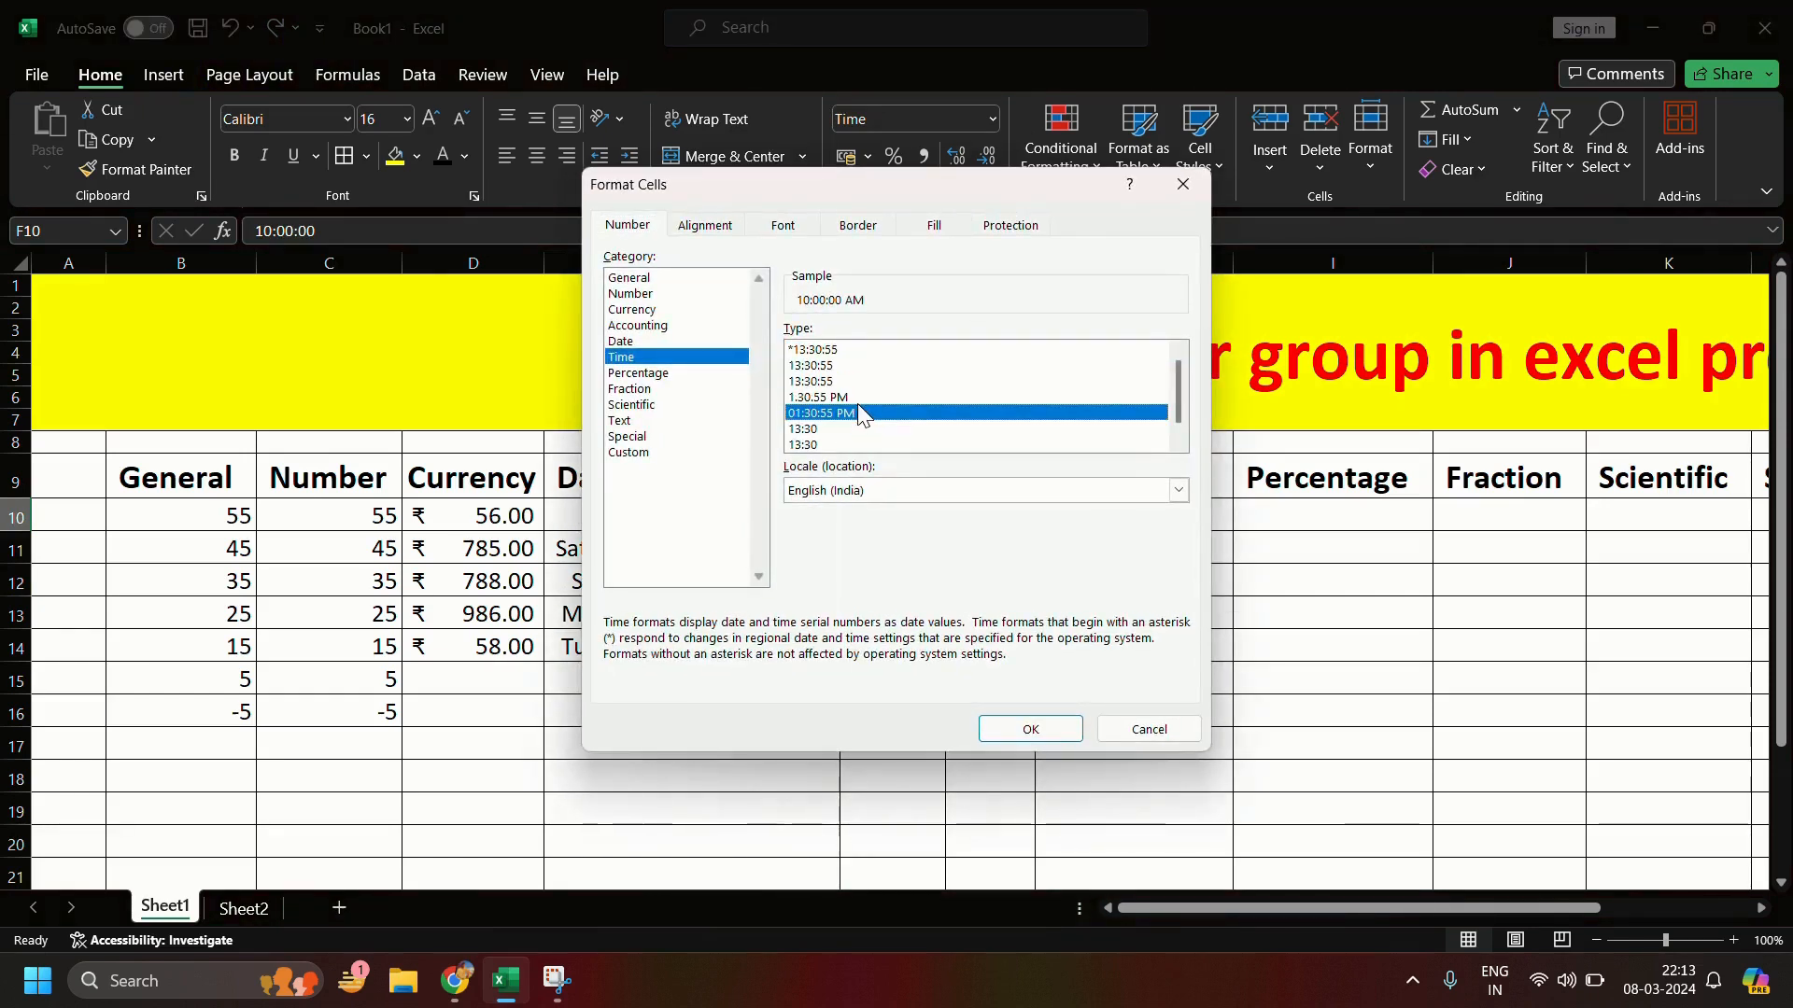
left_click(1046, 720)
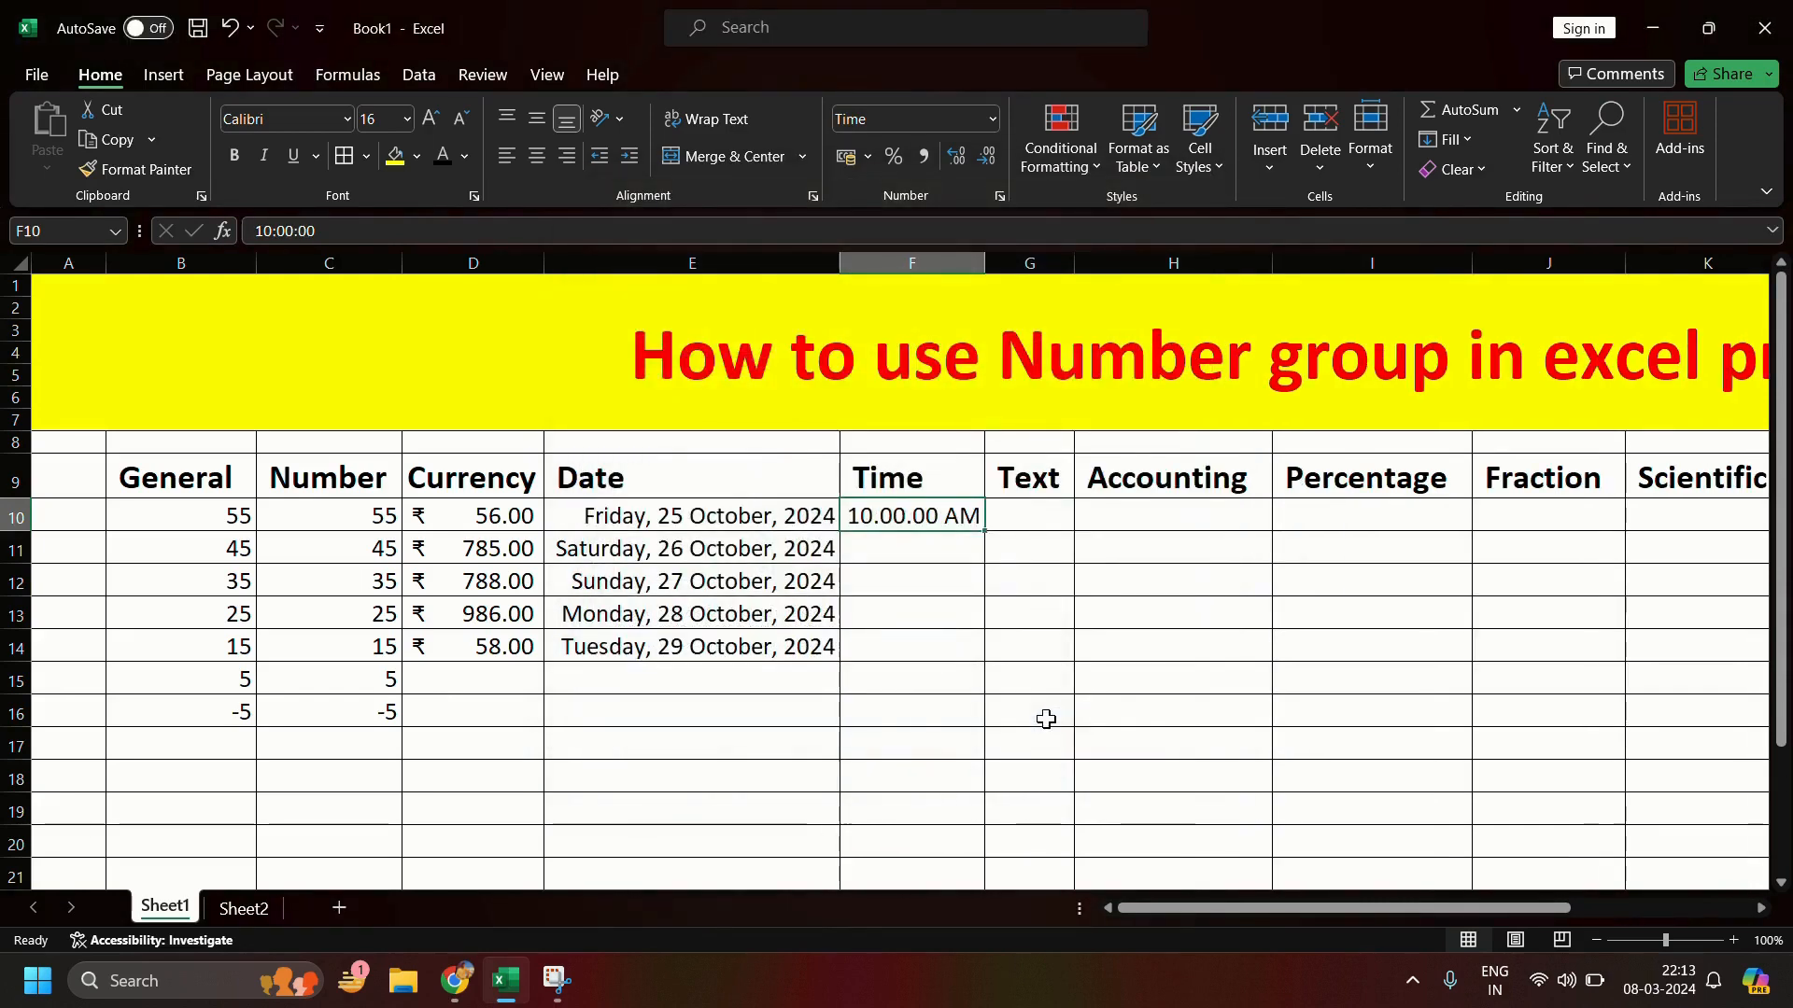
Step: Enter the time 21:09 in F11
left_click(935, 546)
type("21:09")
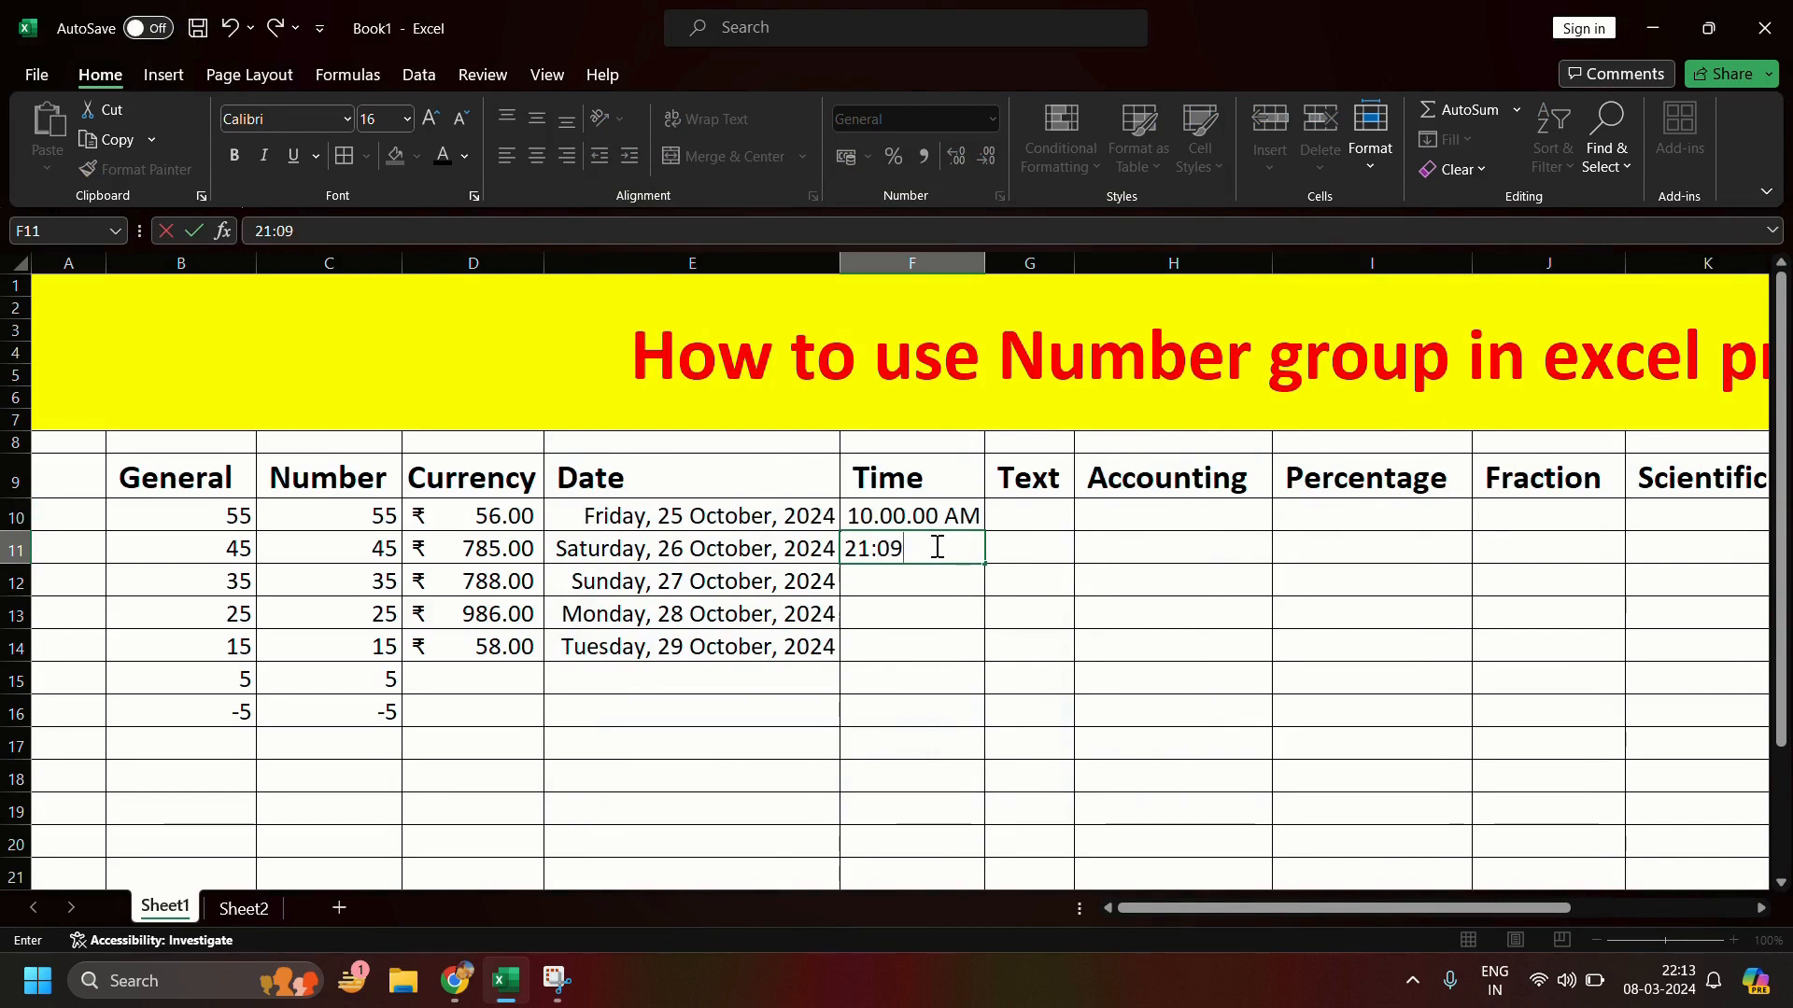
key("Return")
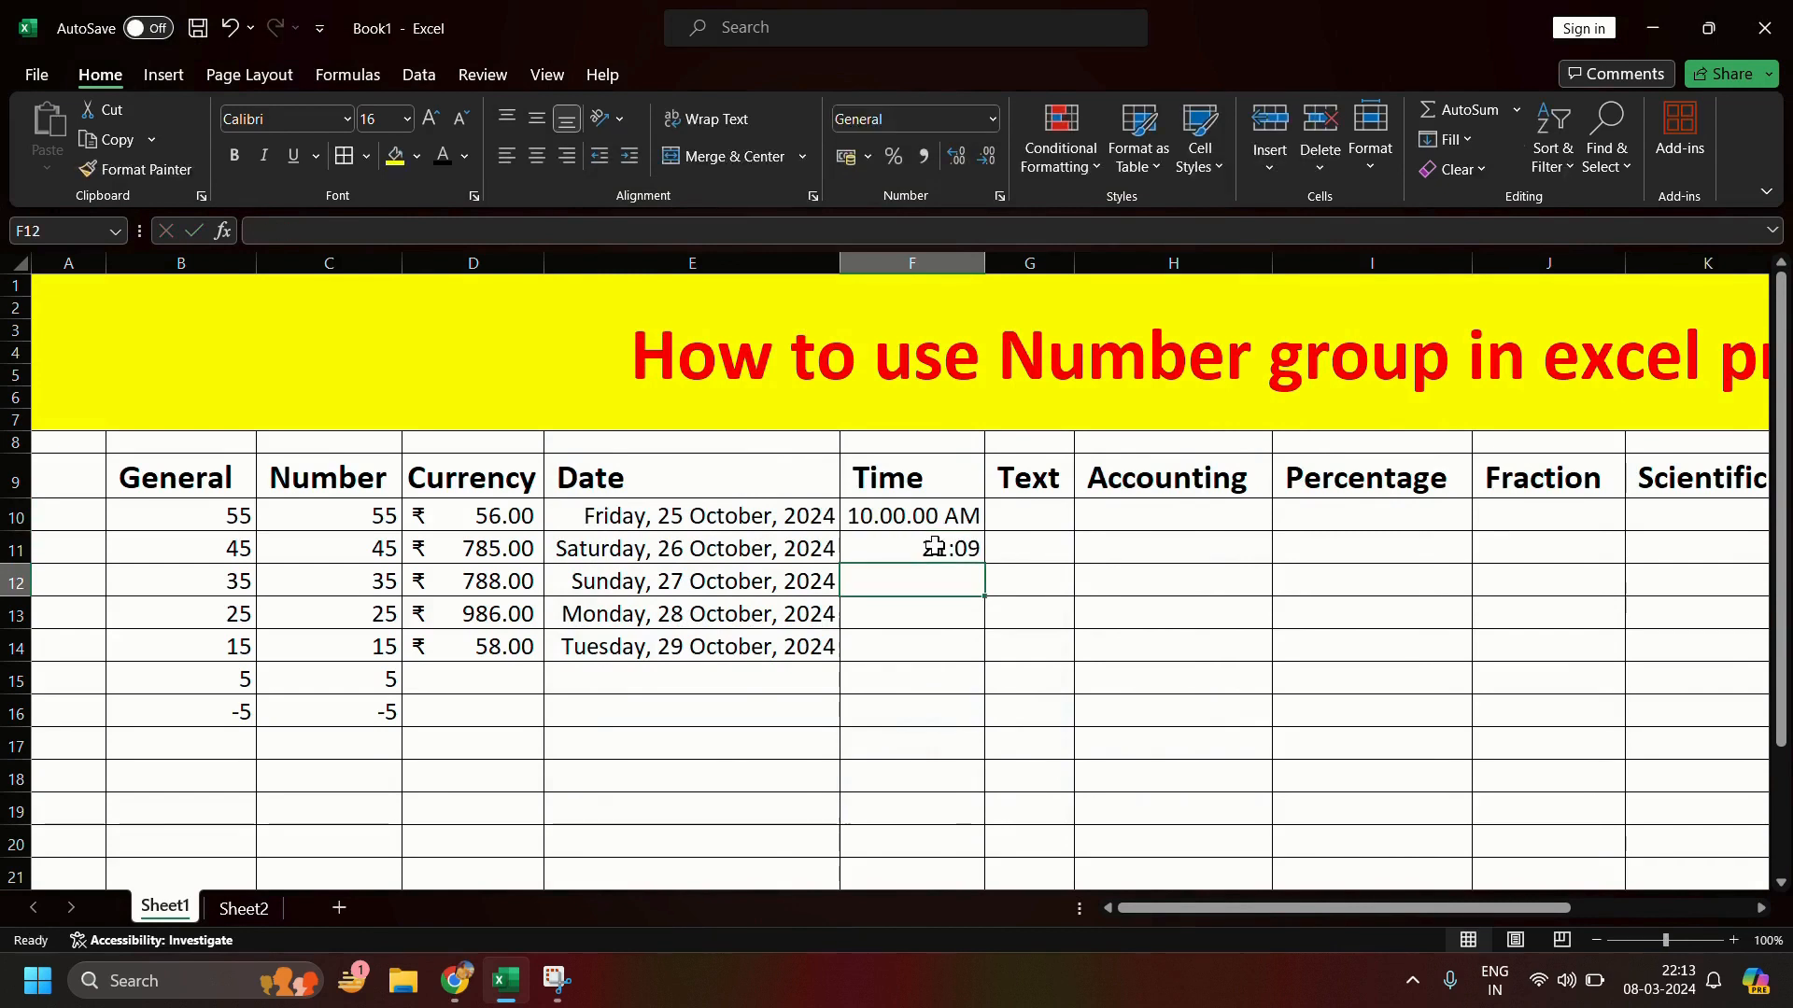
Step: Apply the Time number format to F11 and set its type to the 01:30 PM style
left_click(943, 548)
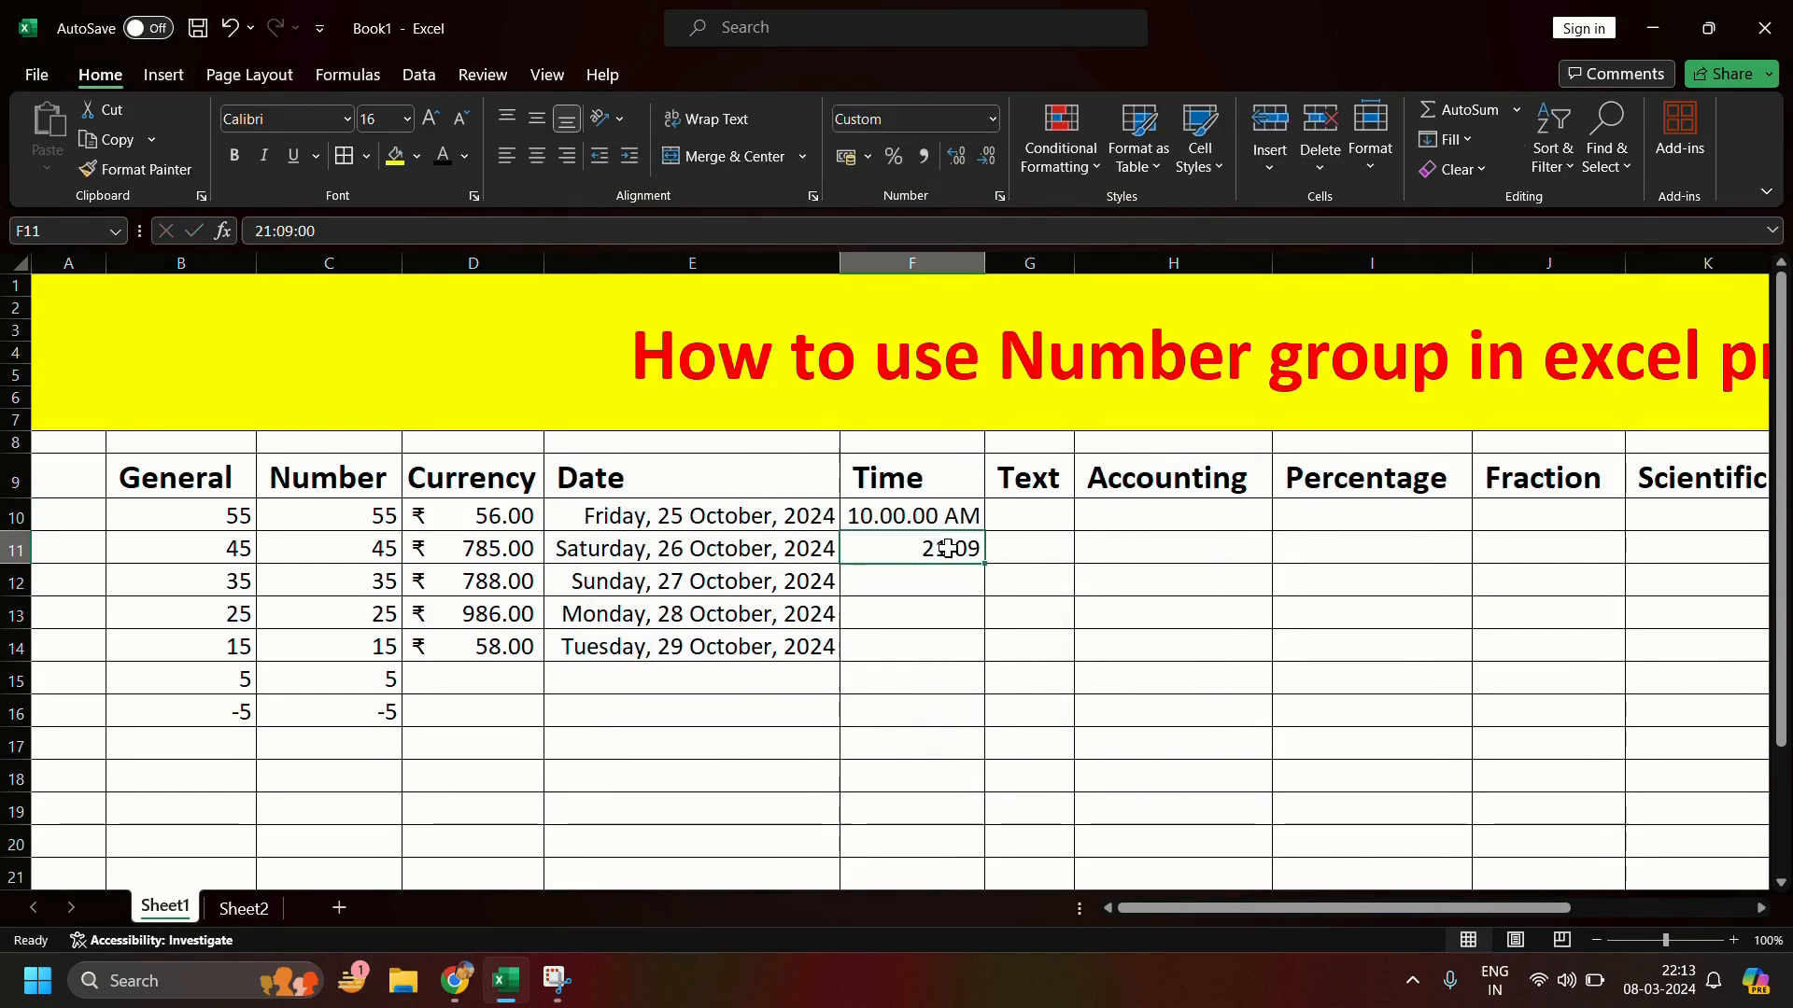
left_click(994, 119)
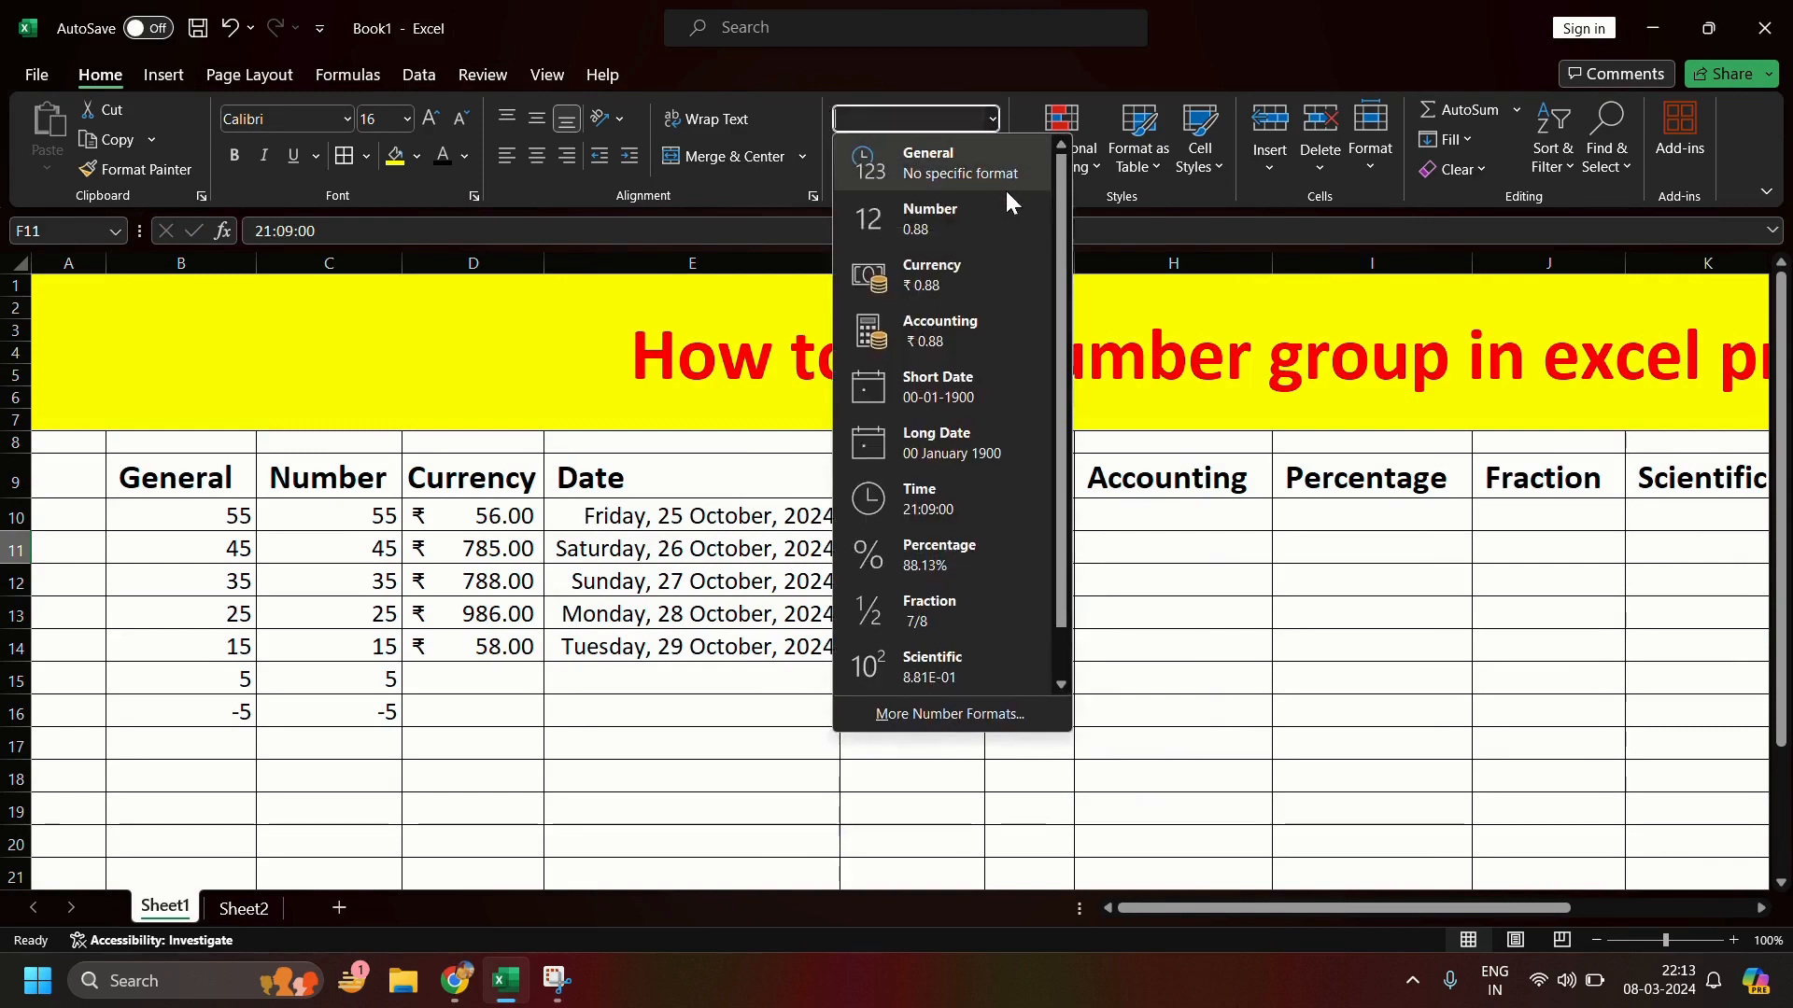
left_click(955, 488)
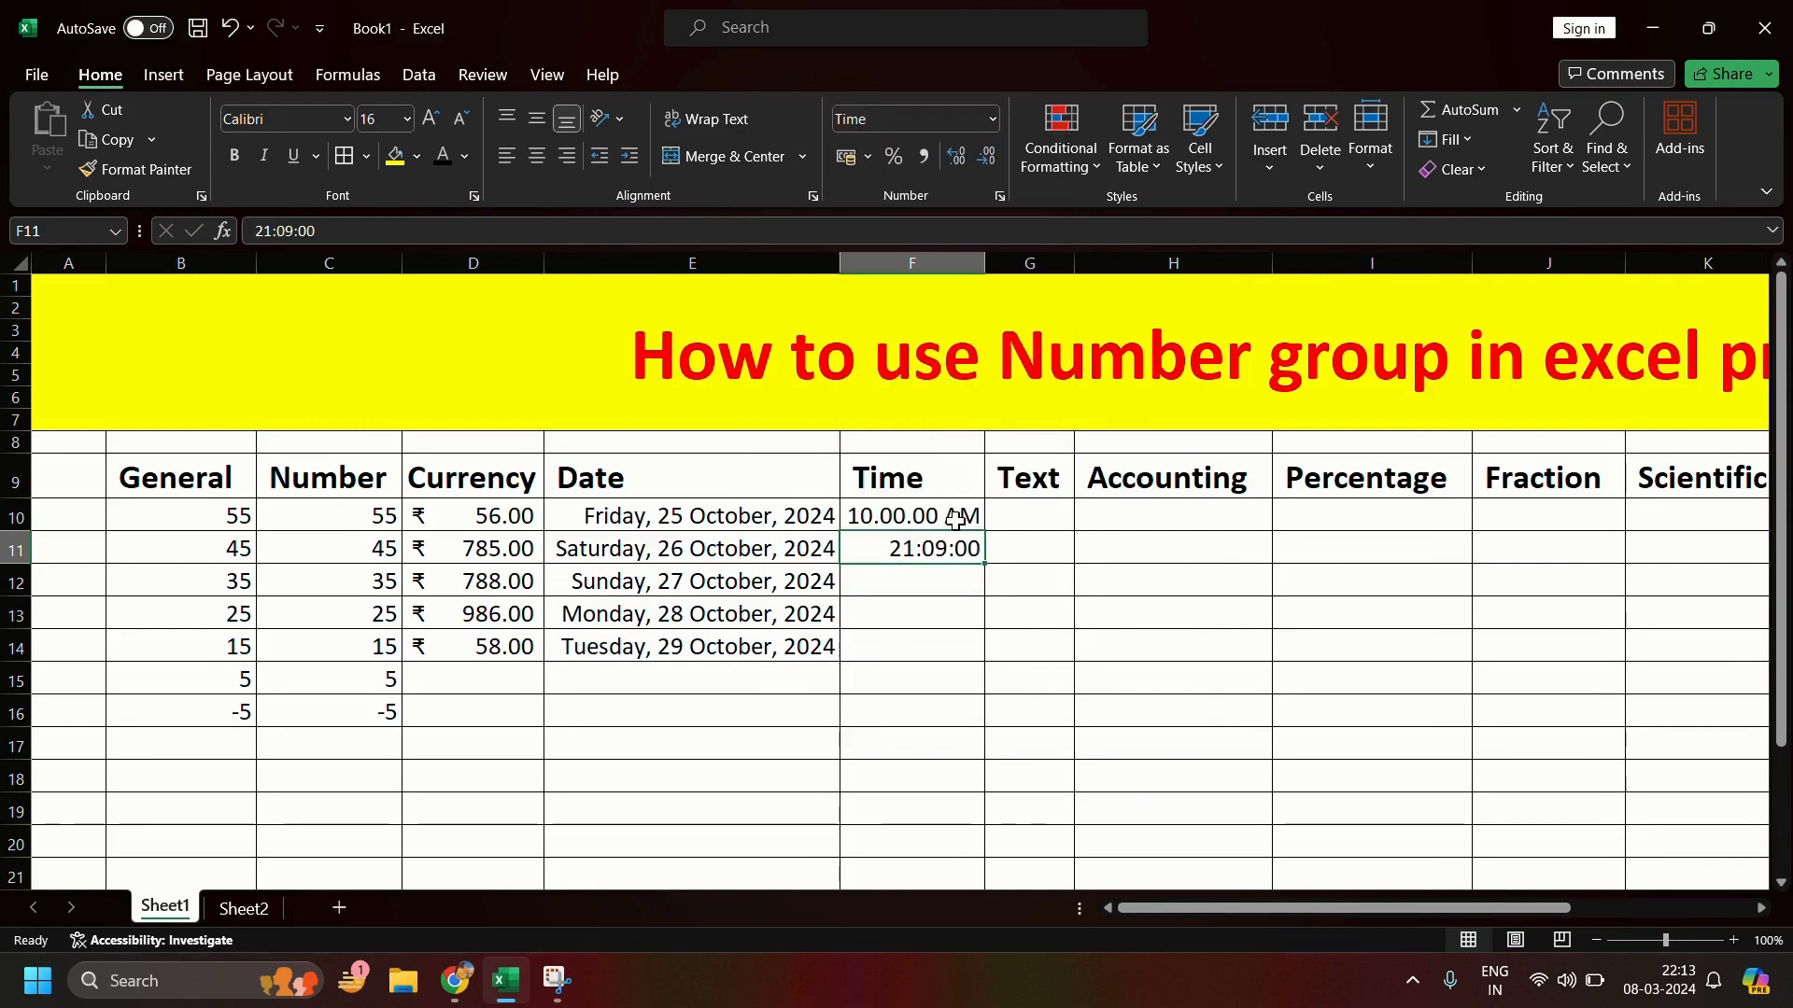
left_click(996, 197)
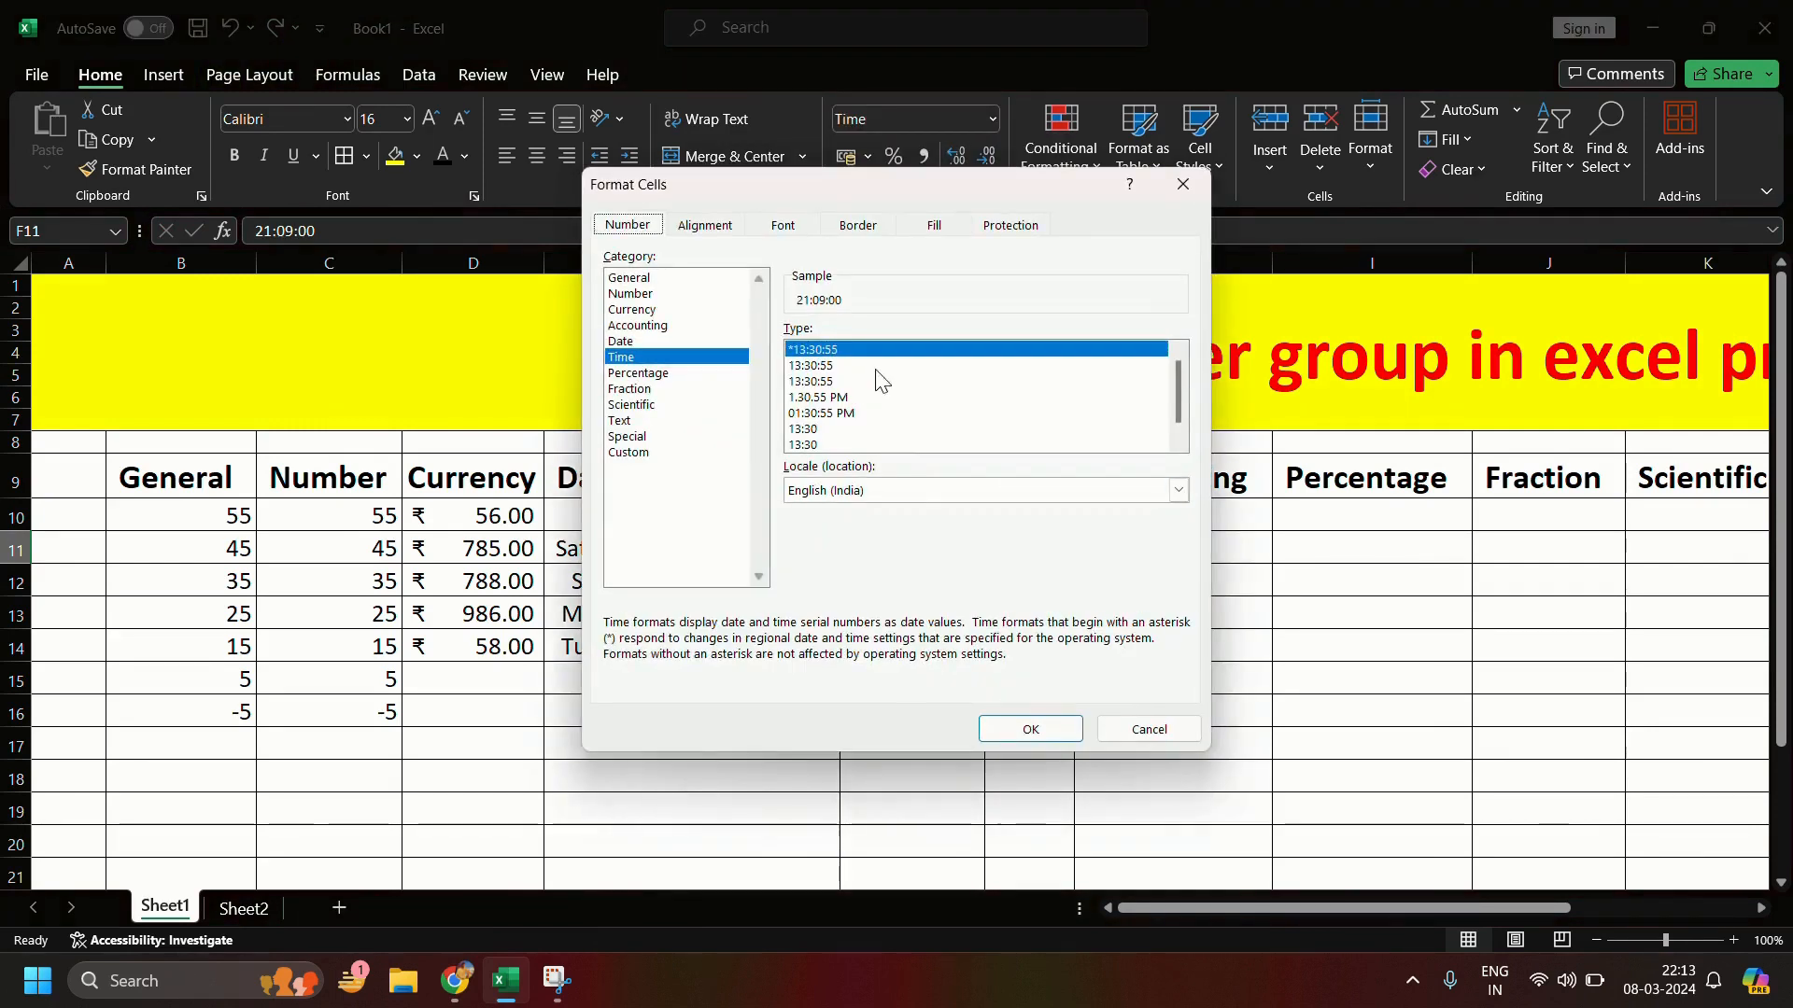
left_click(644, 454)
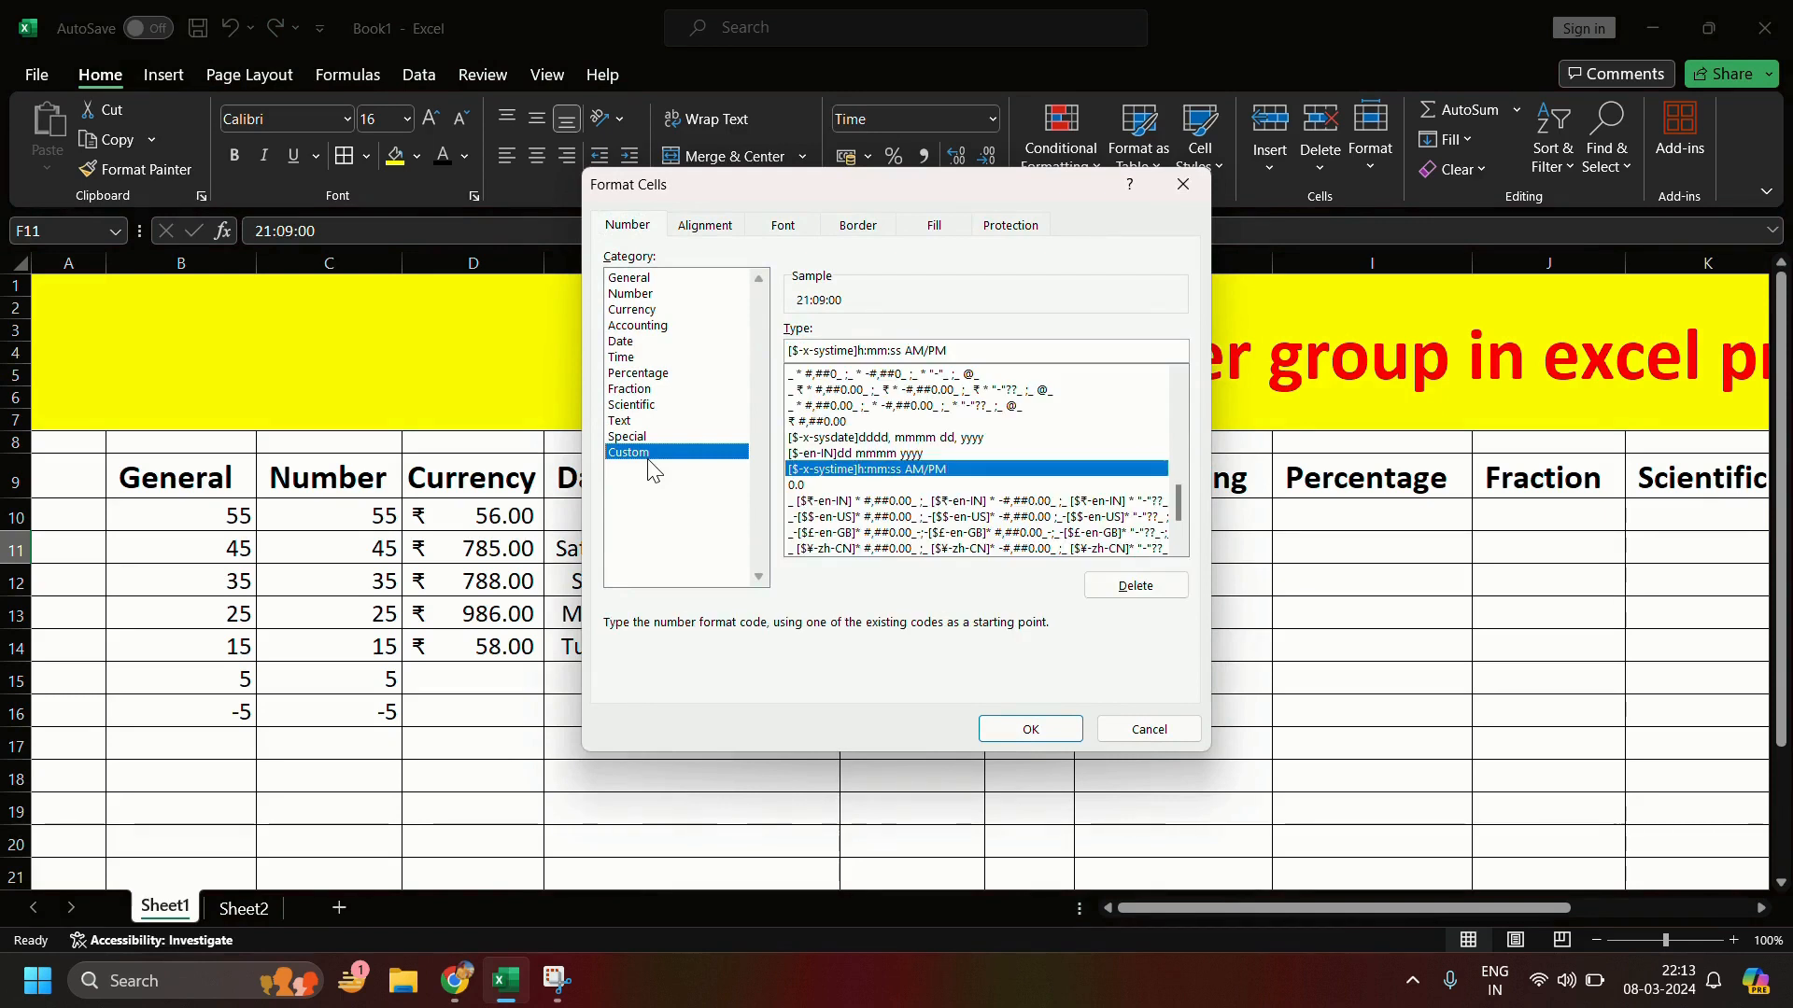
left_click(635, 357)
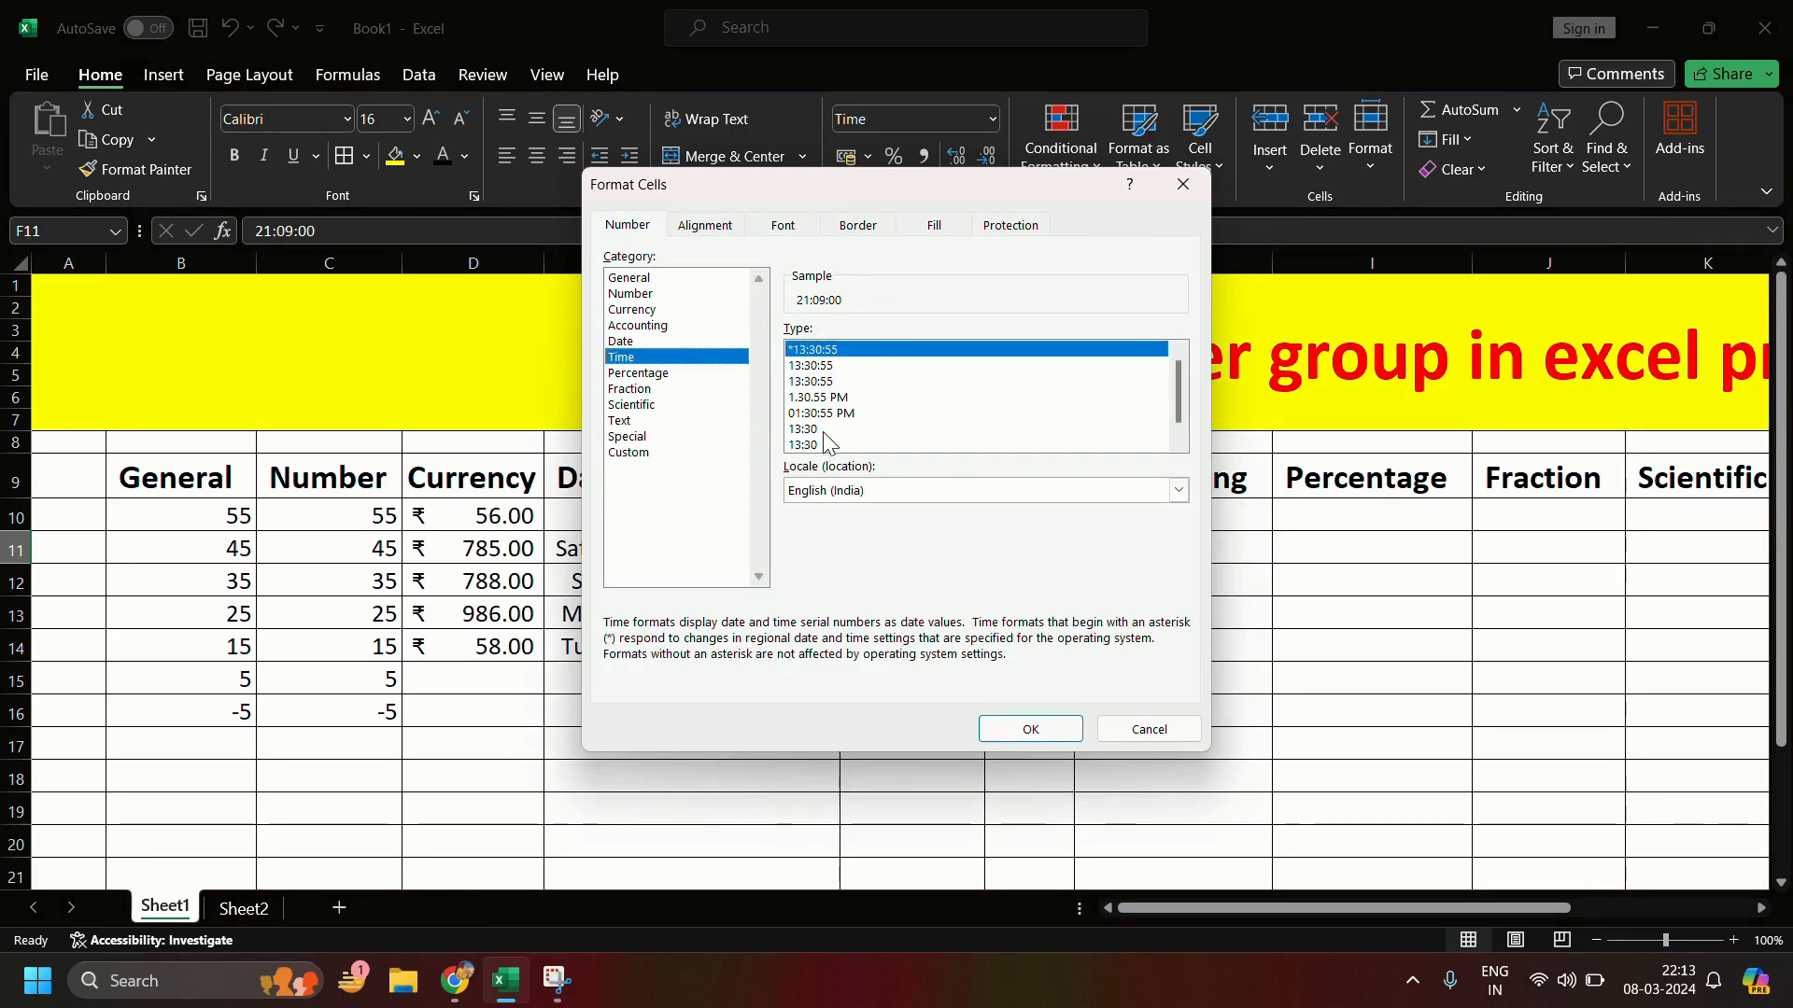
left_click(852, 398)
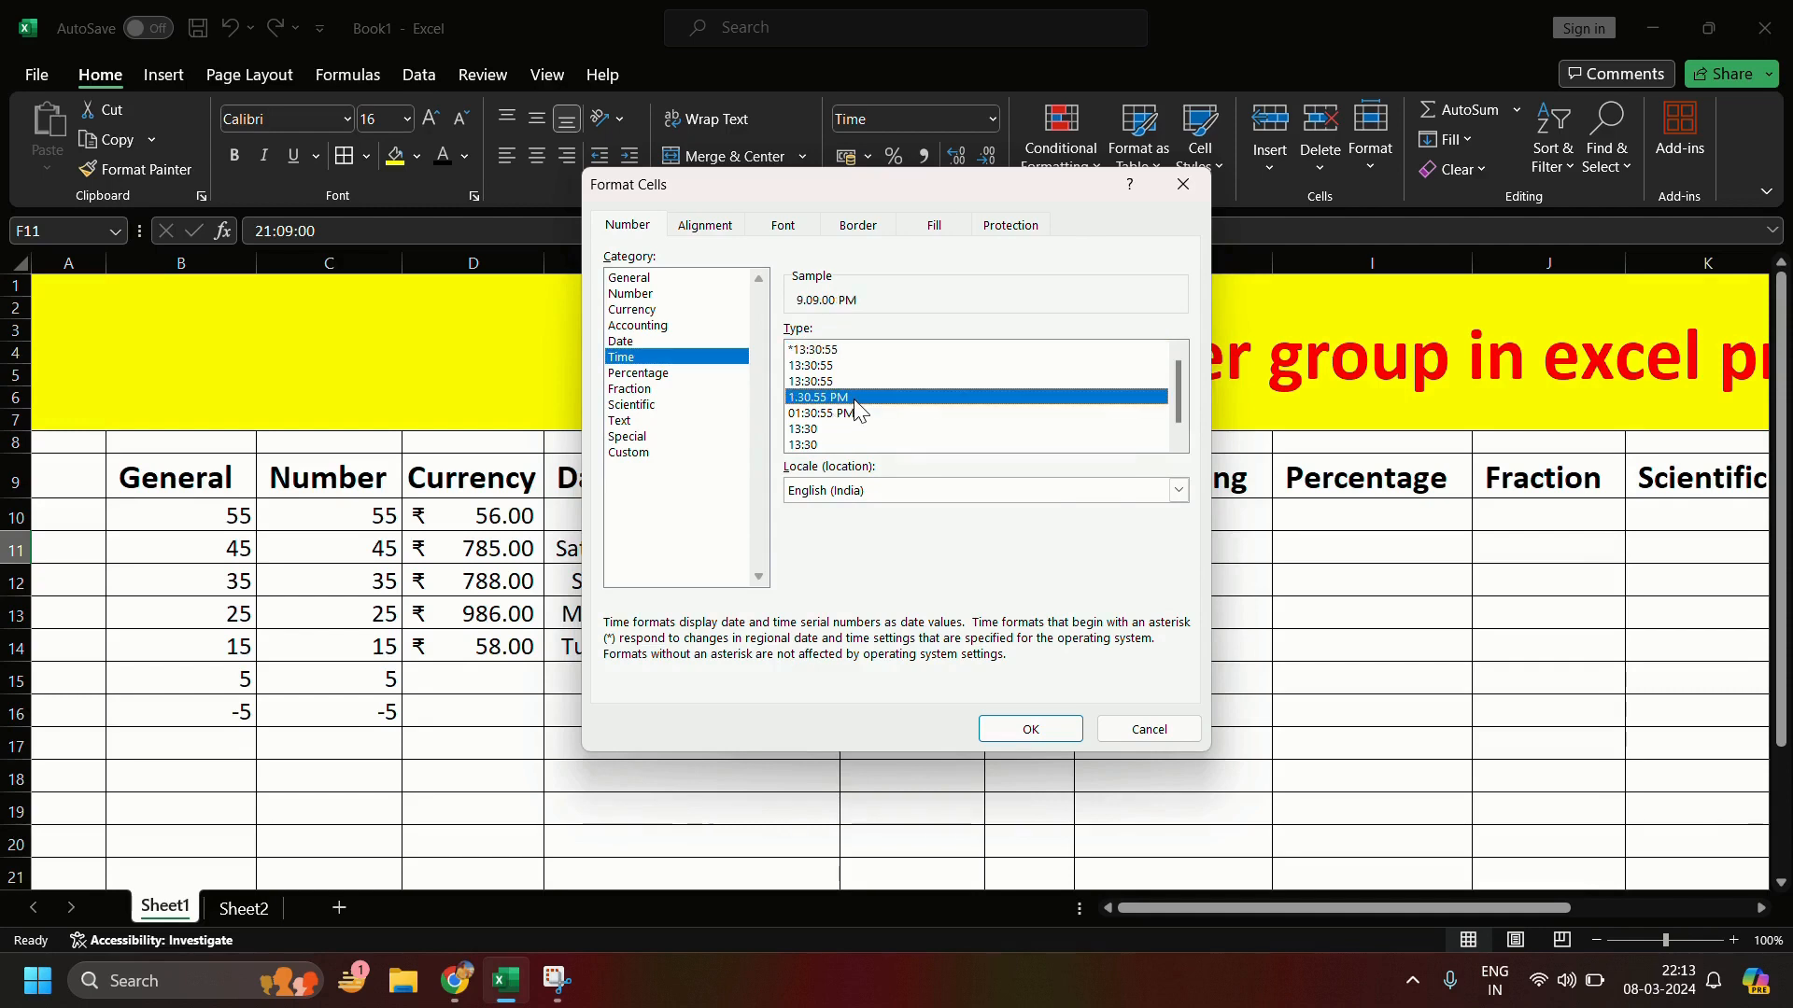
scroll(856, 402, "down", 1)
left_click(852, 446)
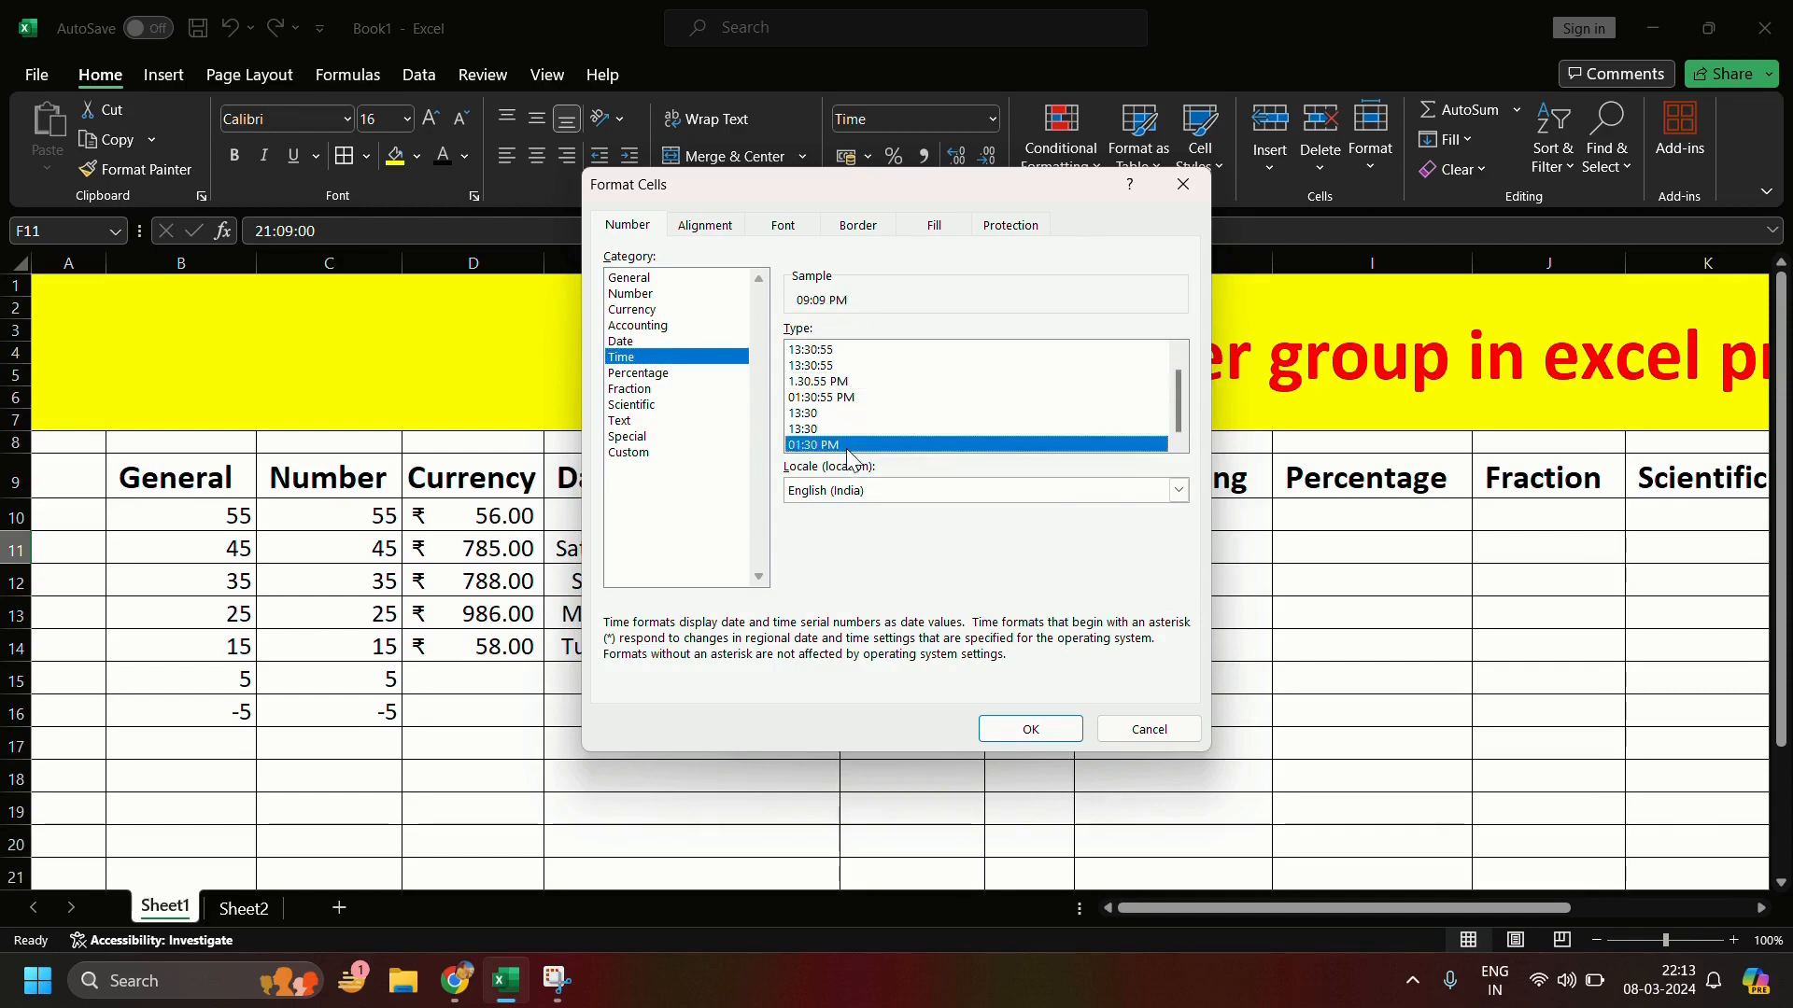
left_click(1030, 729)
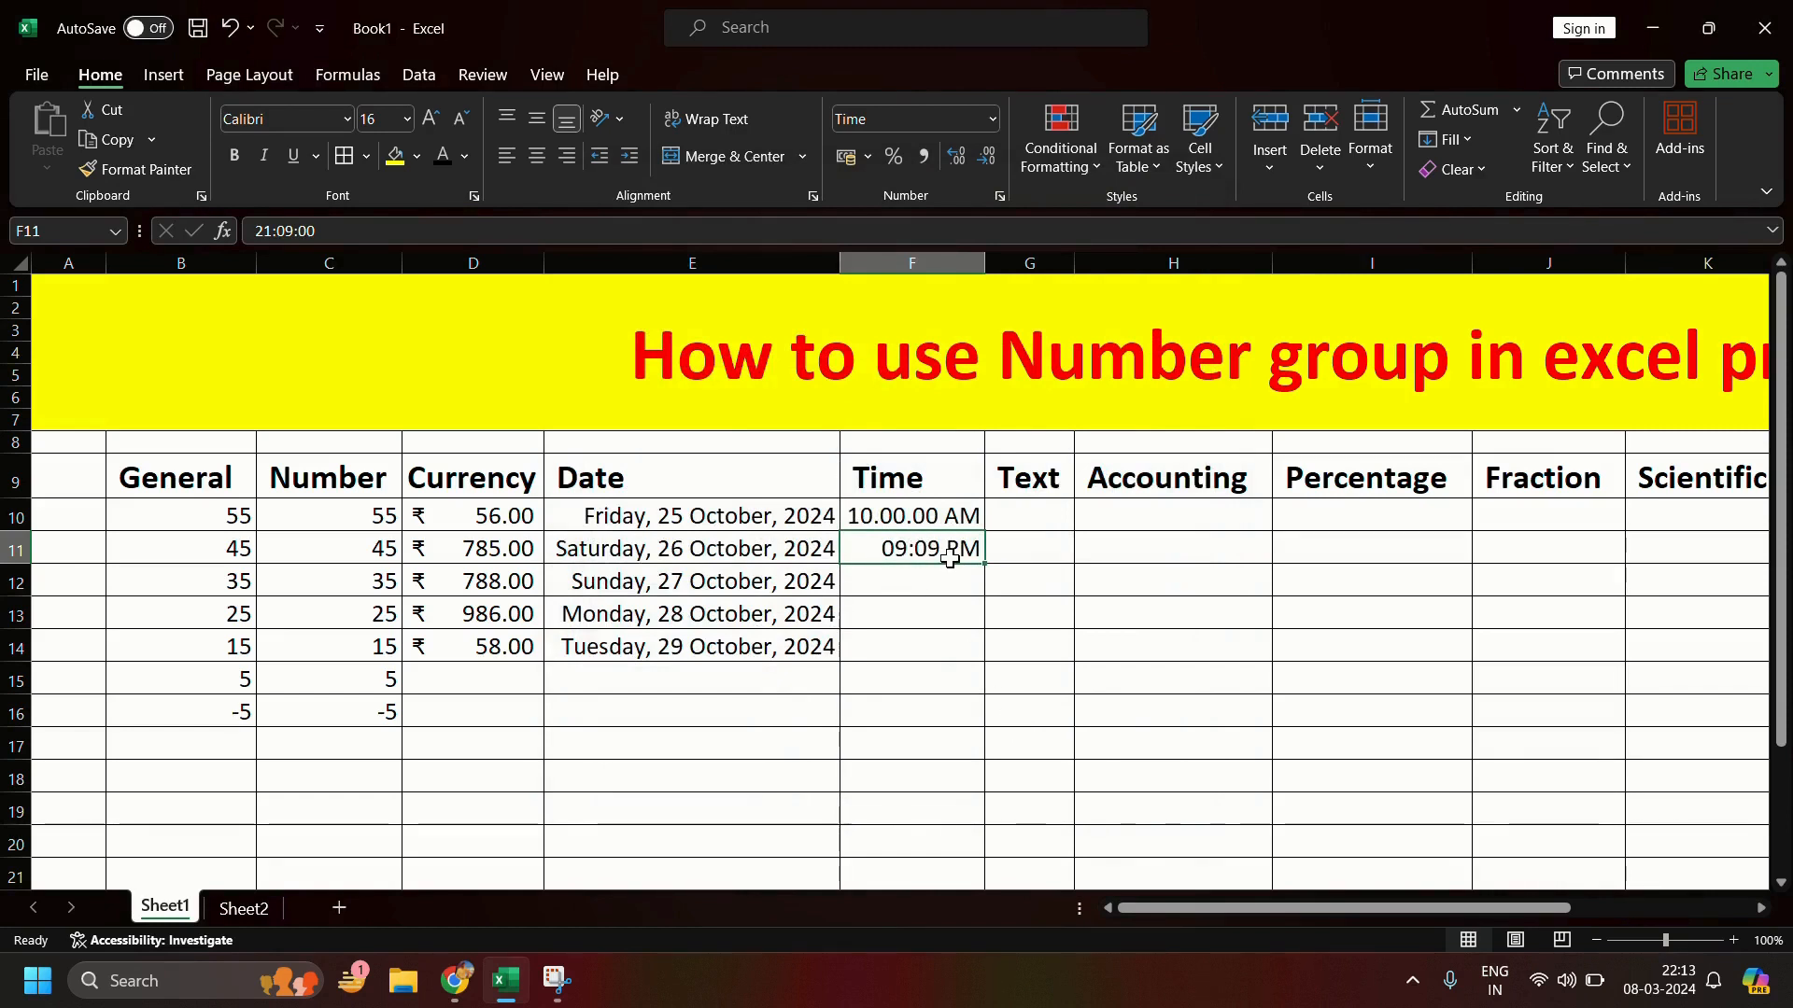
Step: Enter 78 in G10 under the Text heading
left_click(1038, 505)
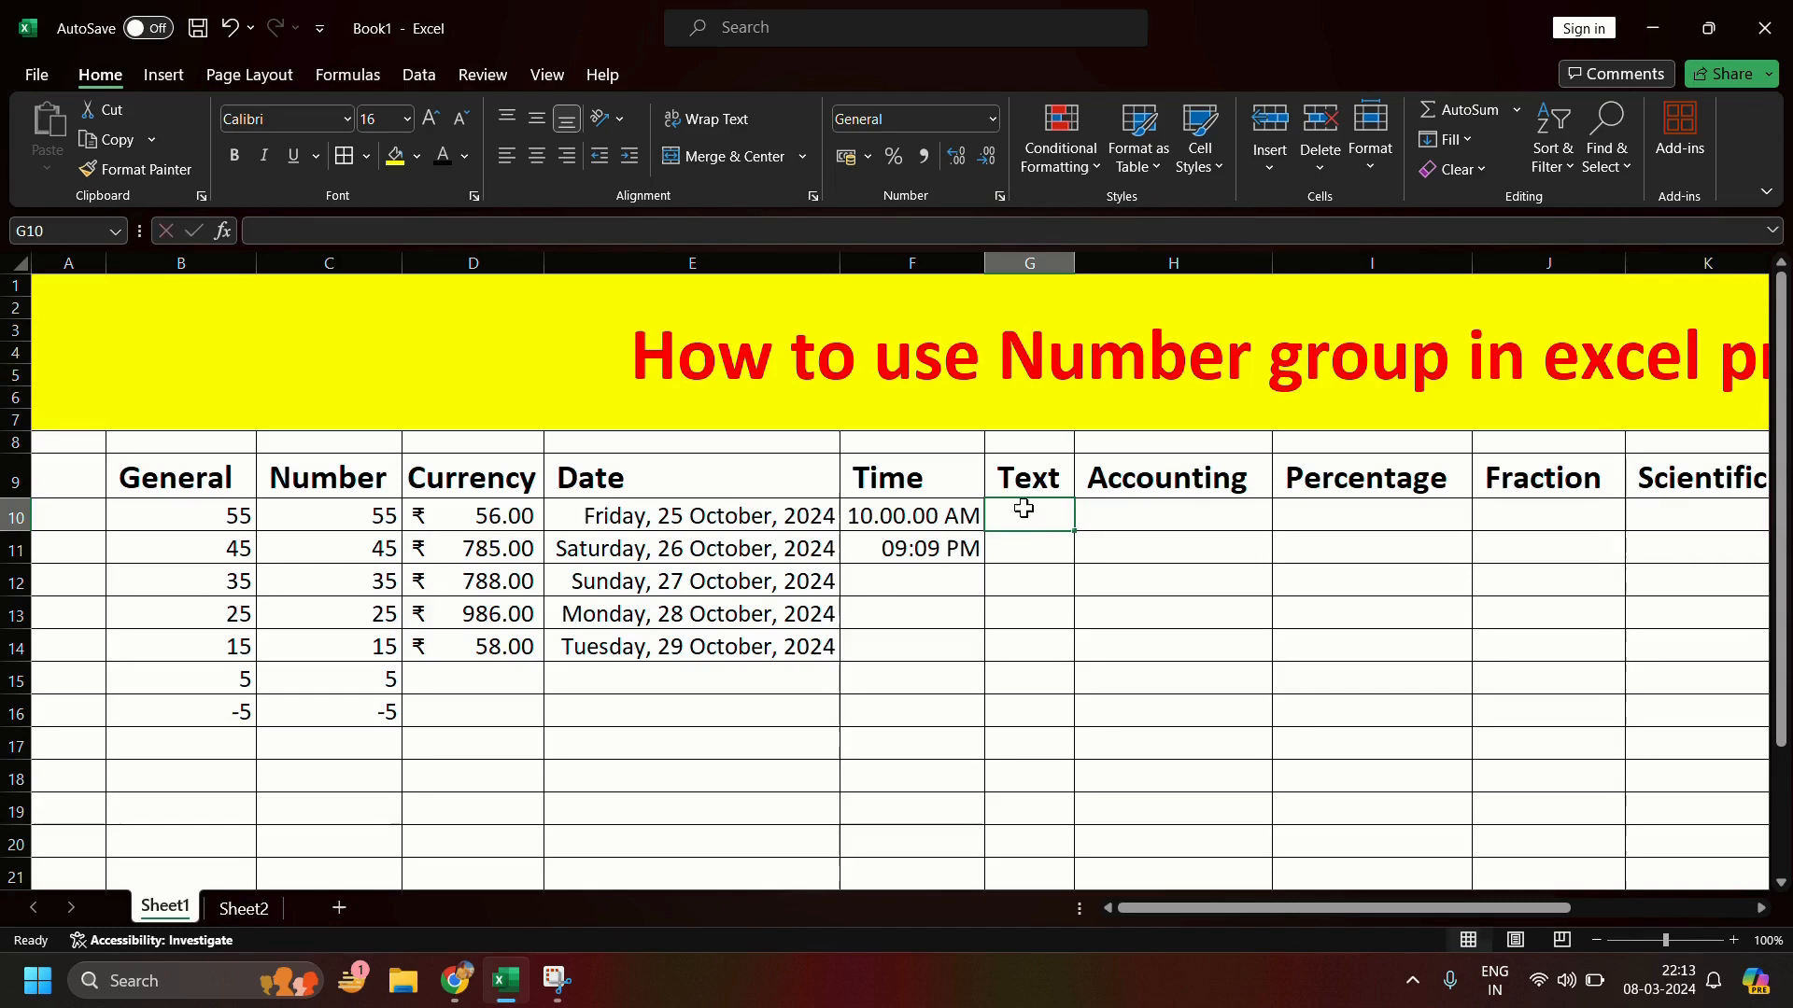
type("78")
key("Return")
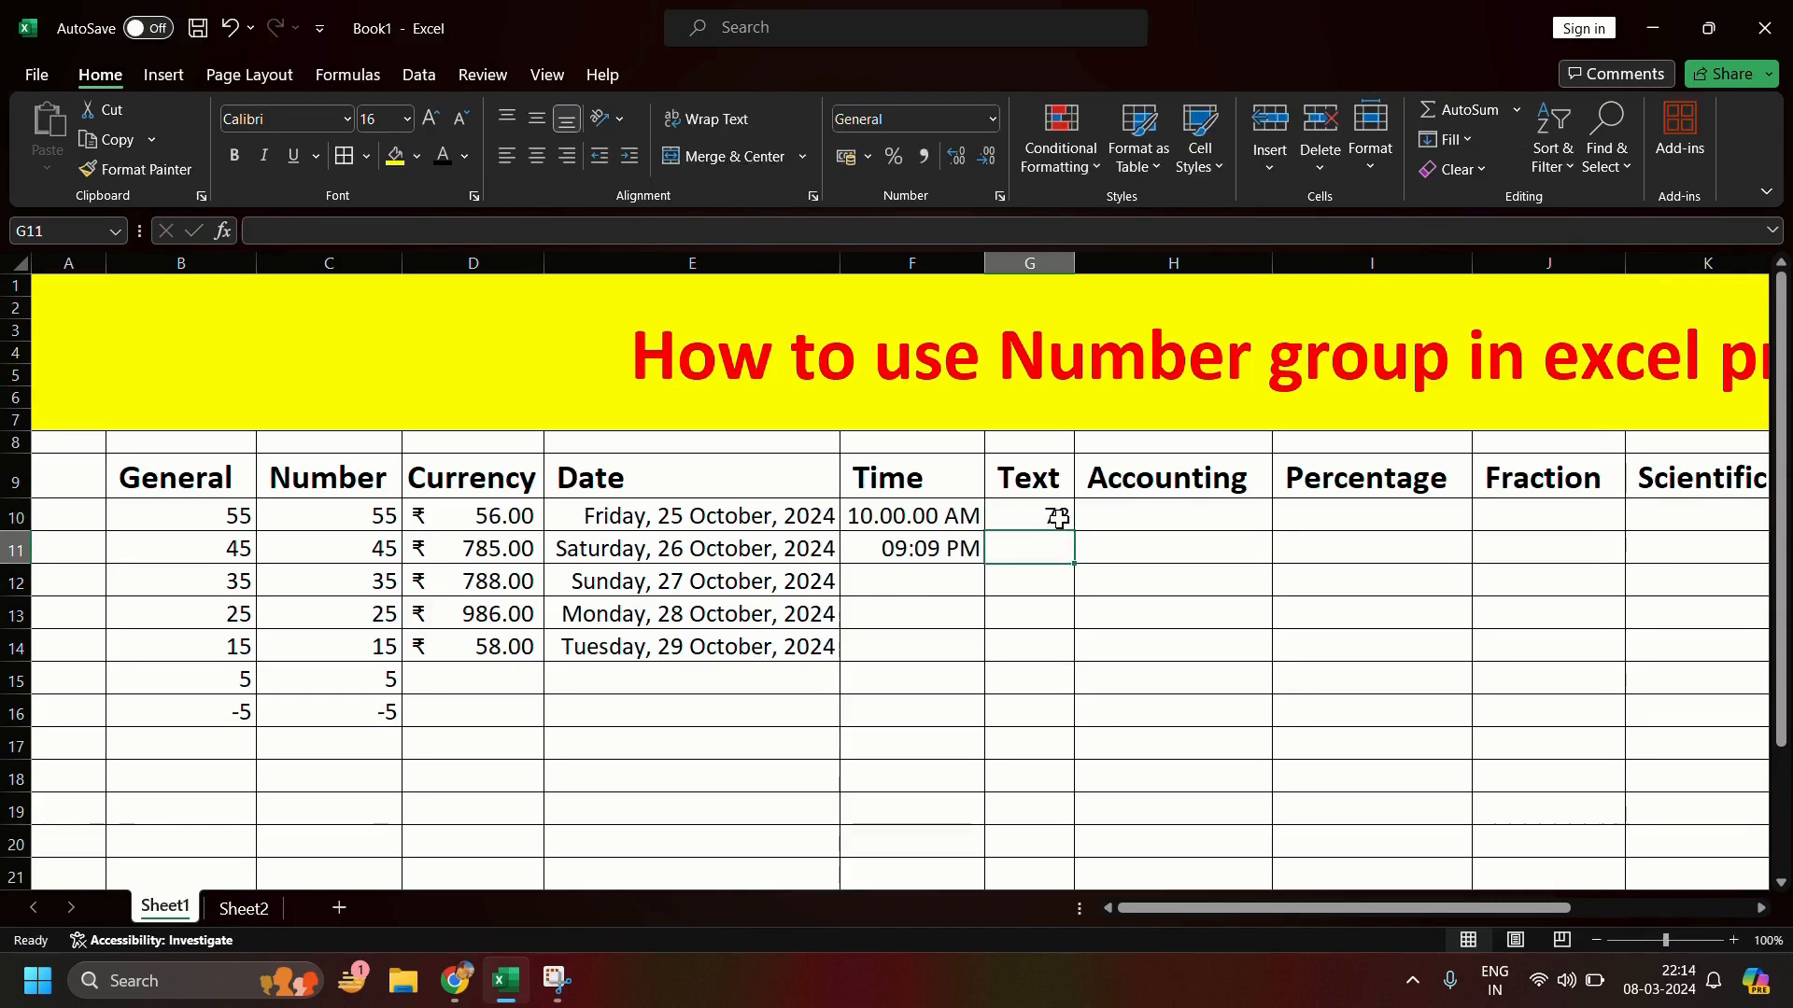
Step: Apply the Text number format to G10:G15
left_click_drag(1055, 517, 1045, 689)
left_click(992, 123)
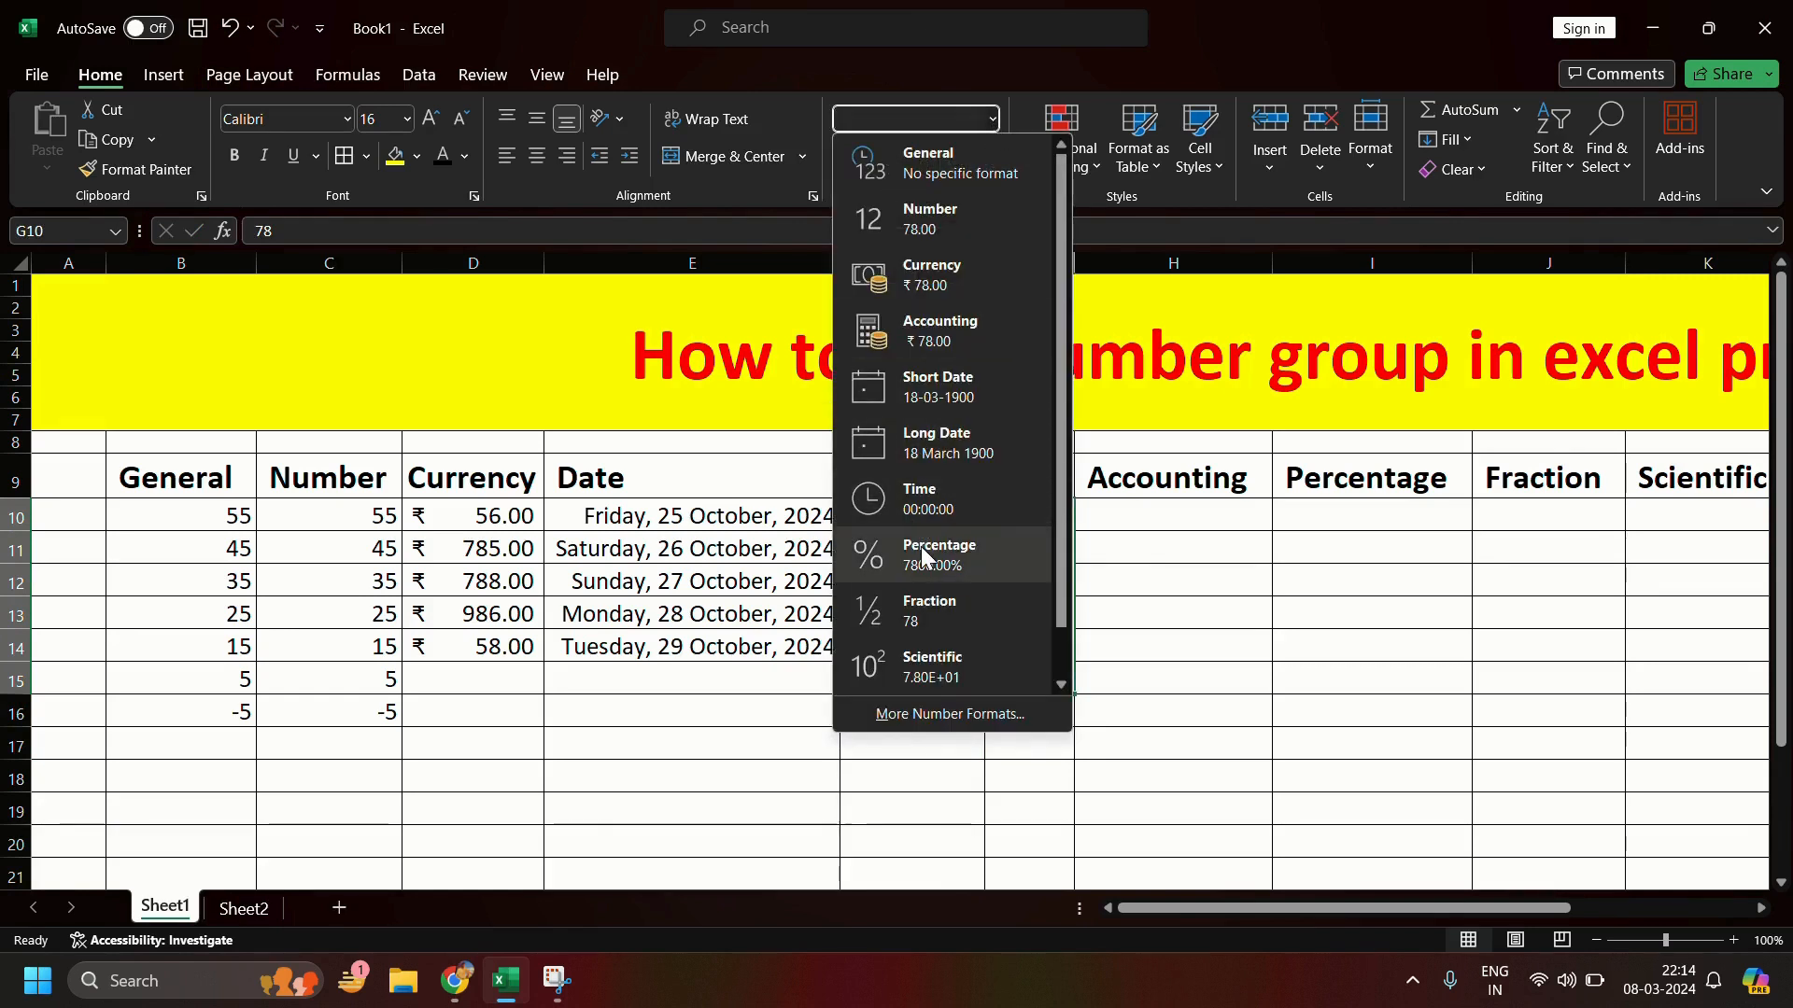
left_click(1111, 560)
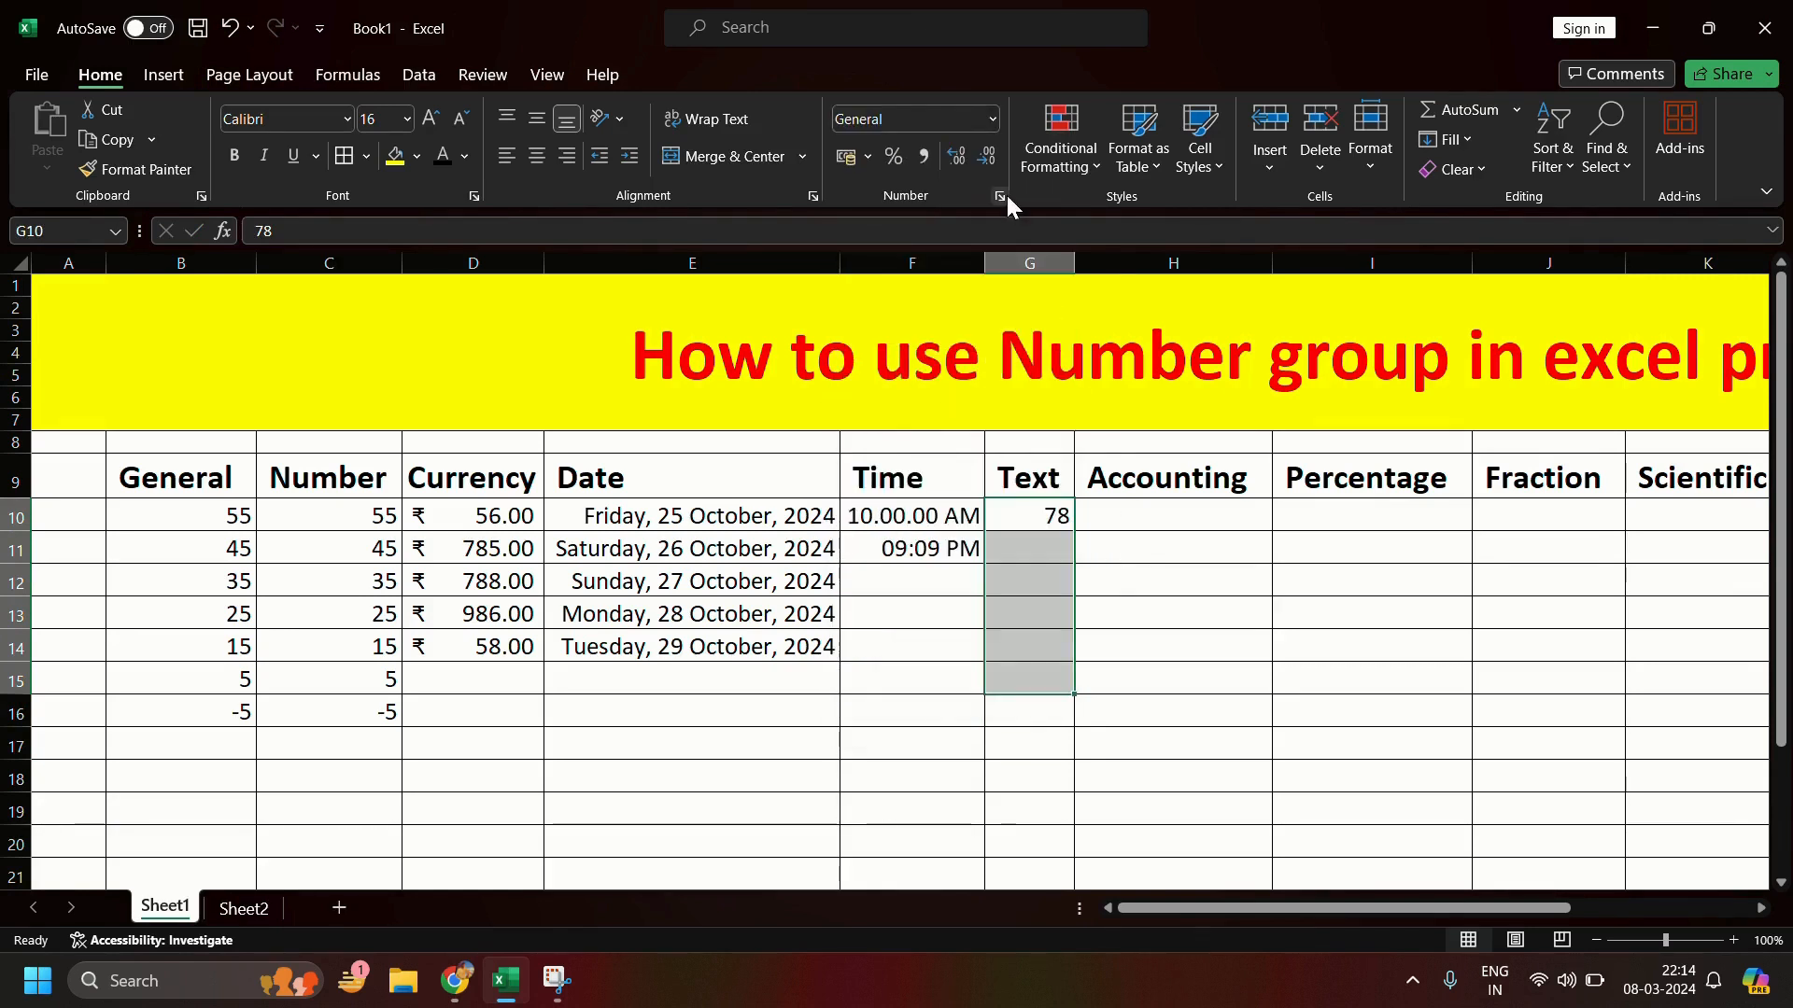
left_click(1003, 196)
left_click(643, 421)
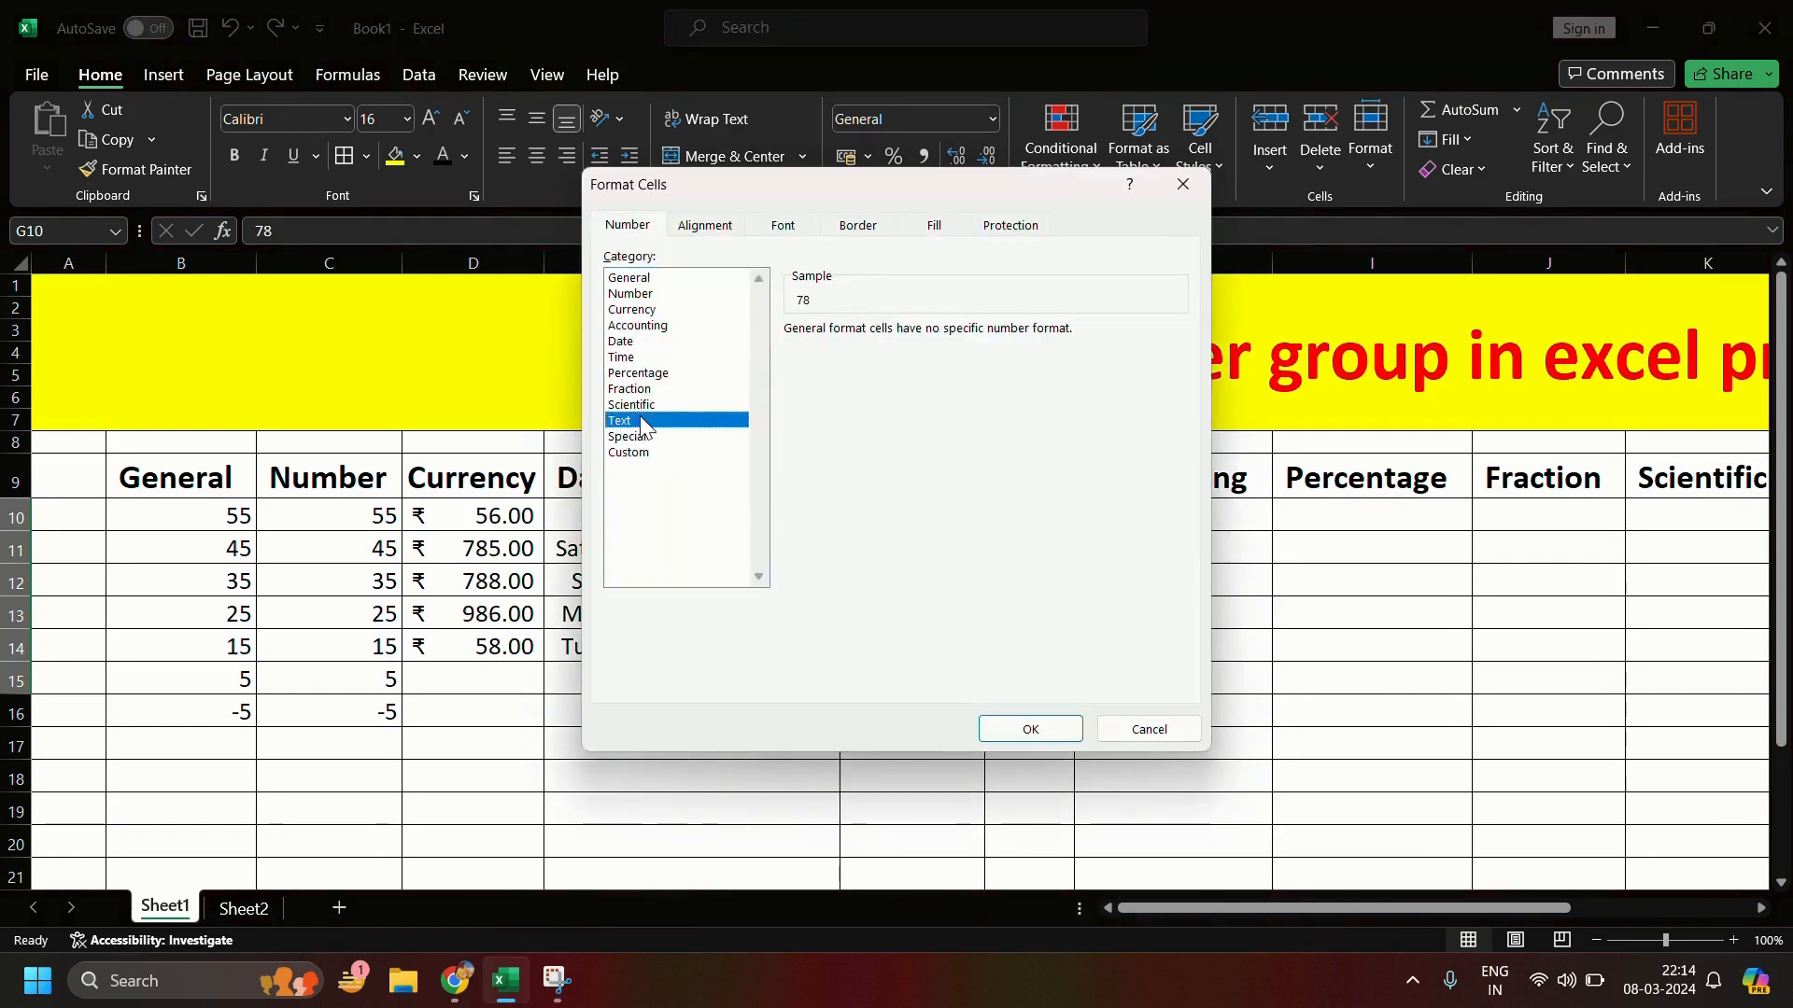
left_click(1047, 732)
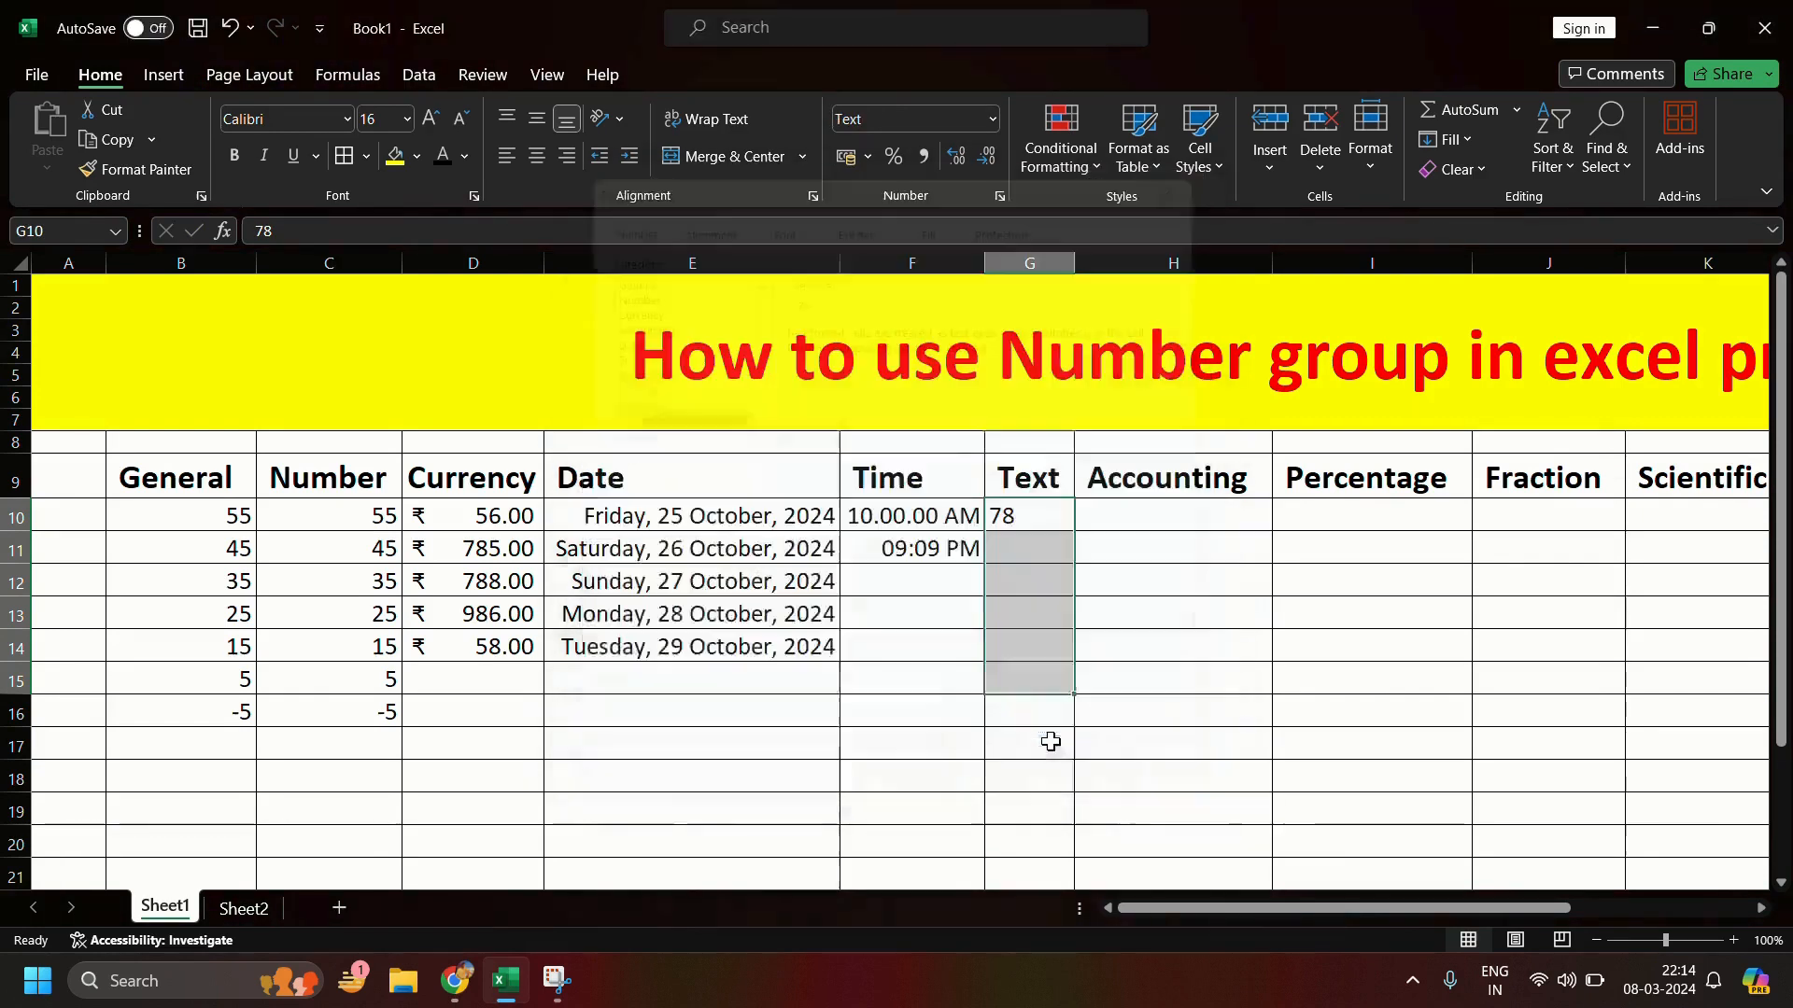
left_click(1164, 676)
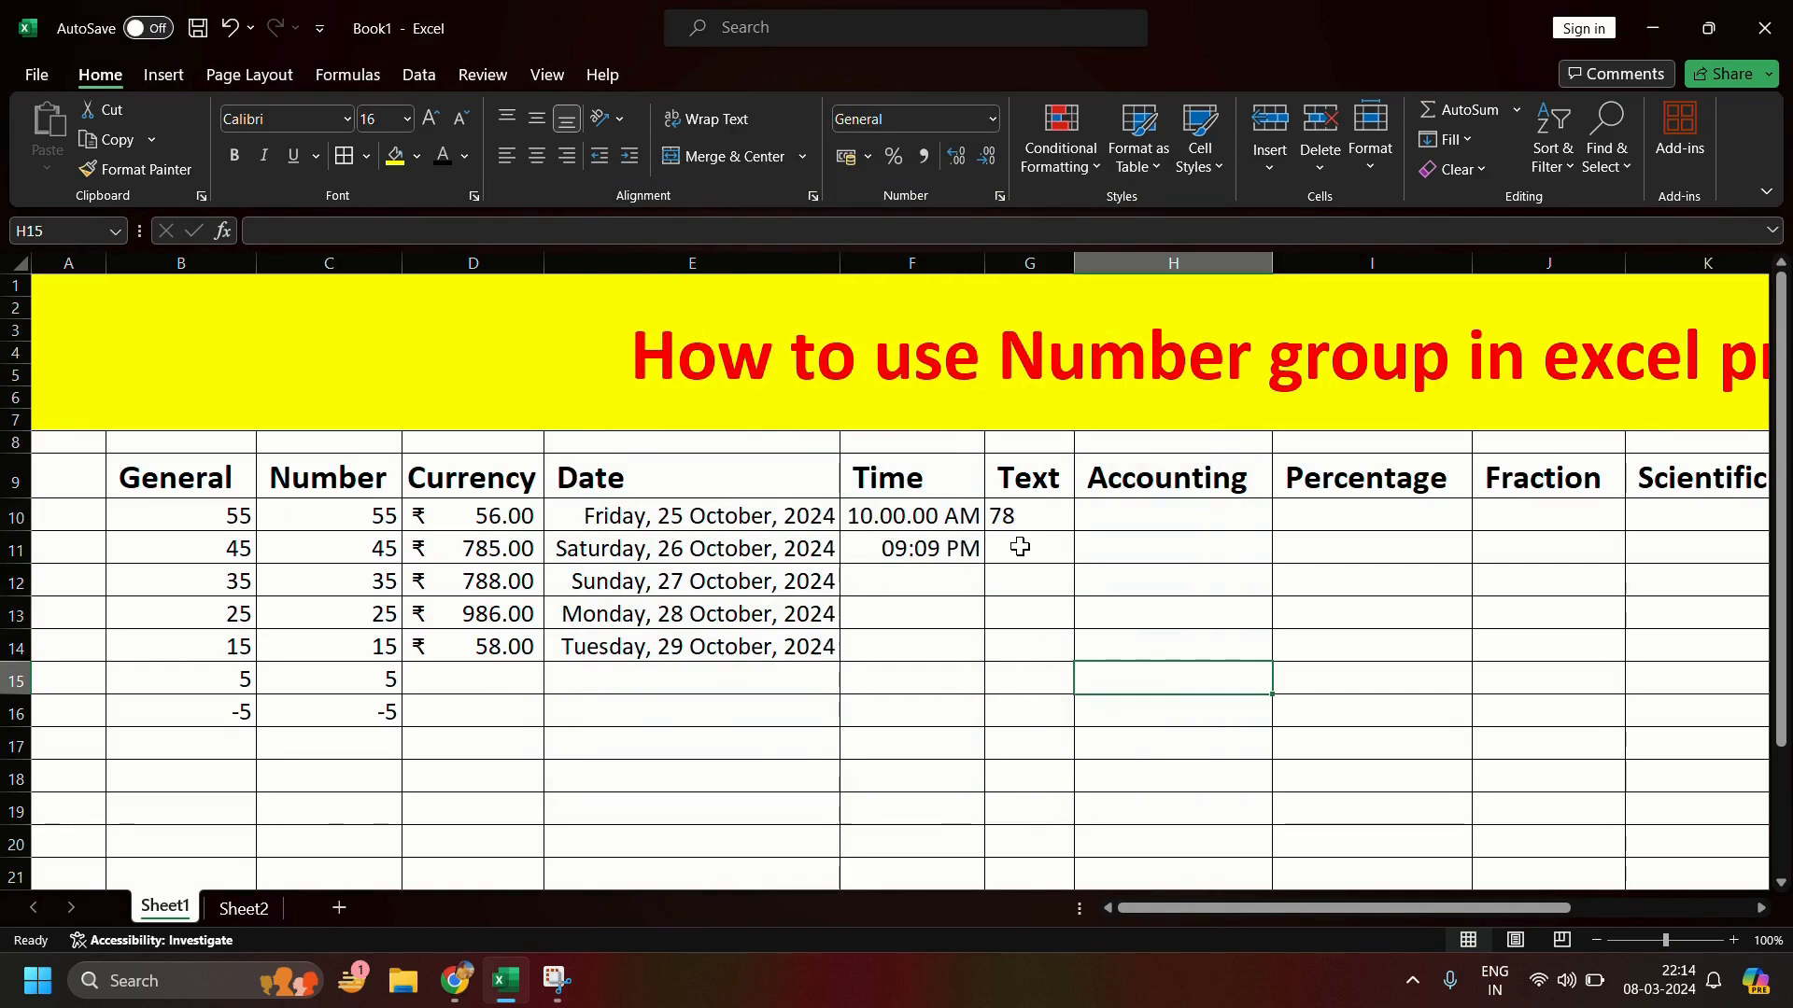
Step: Enter 7836 in G11 and 52 in G12 as text values
left_click(1020, 547)
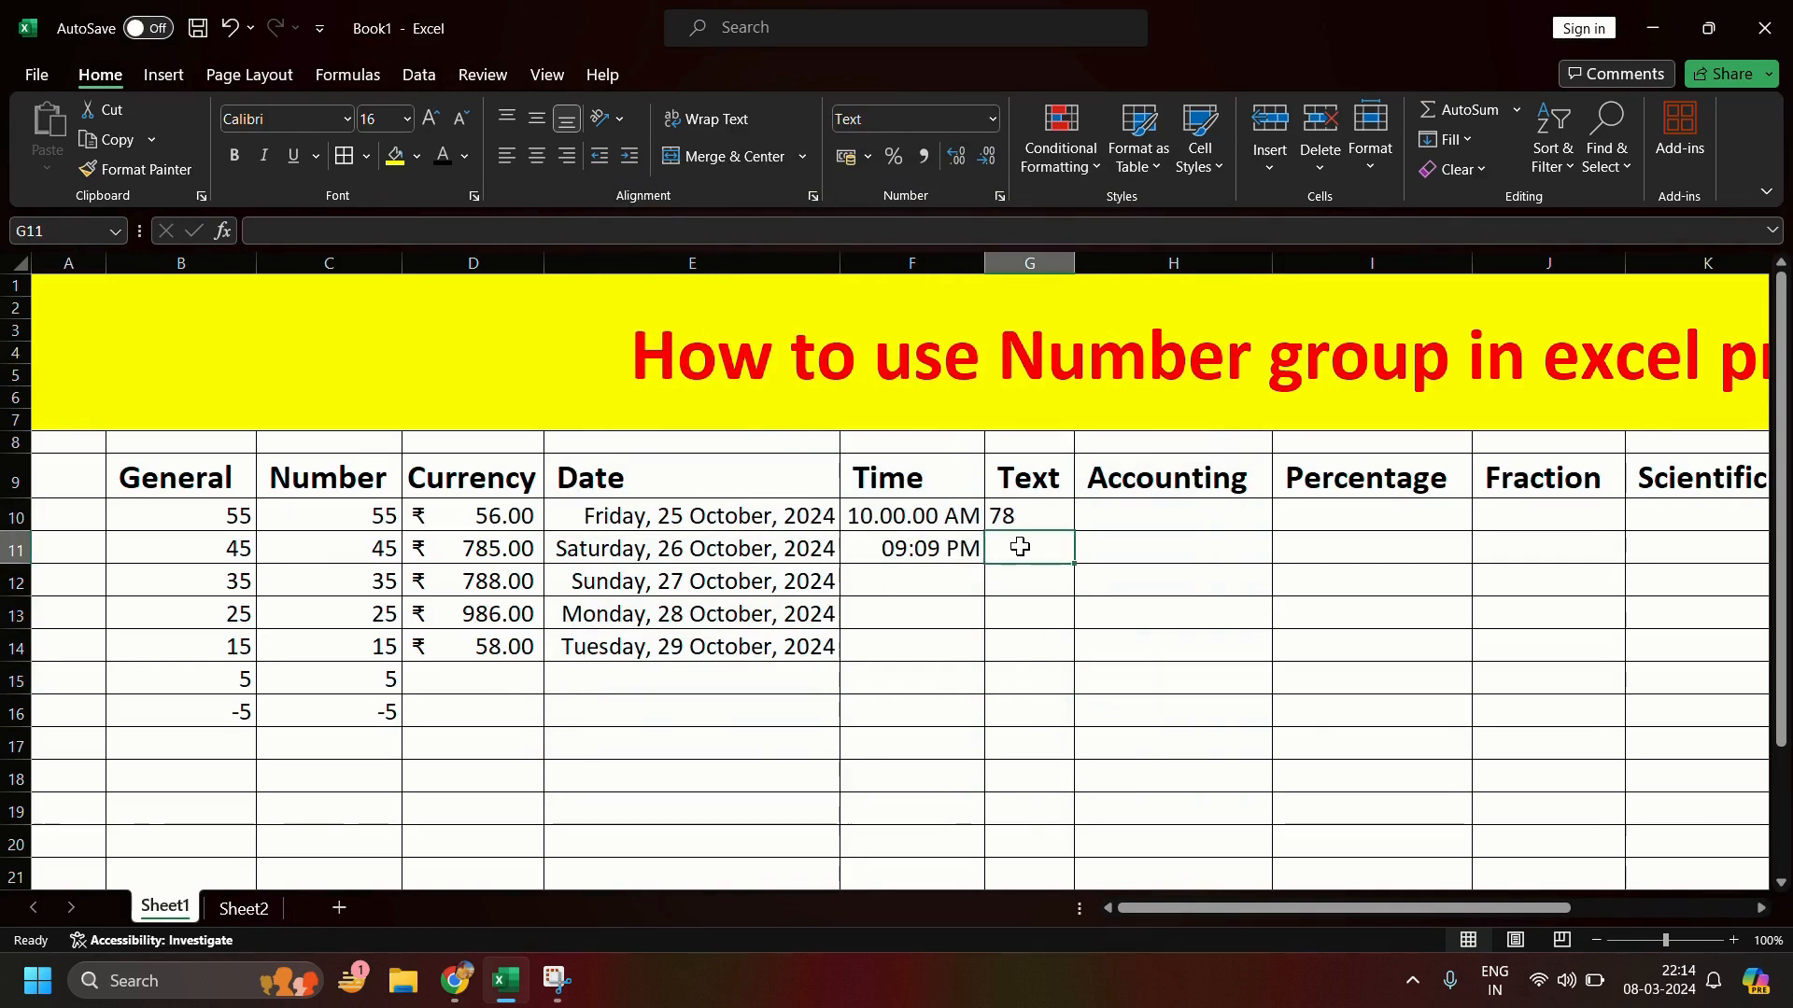
type("7856")
key("Return")
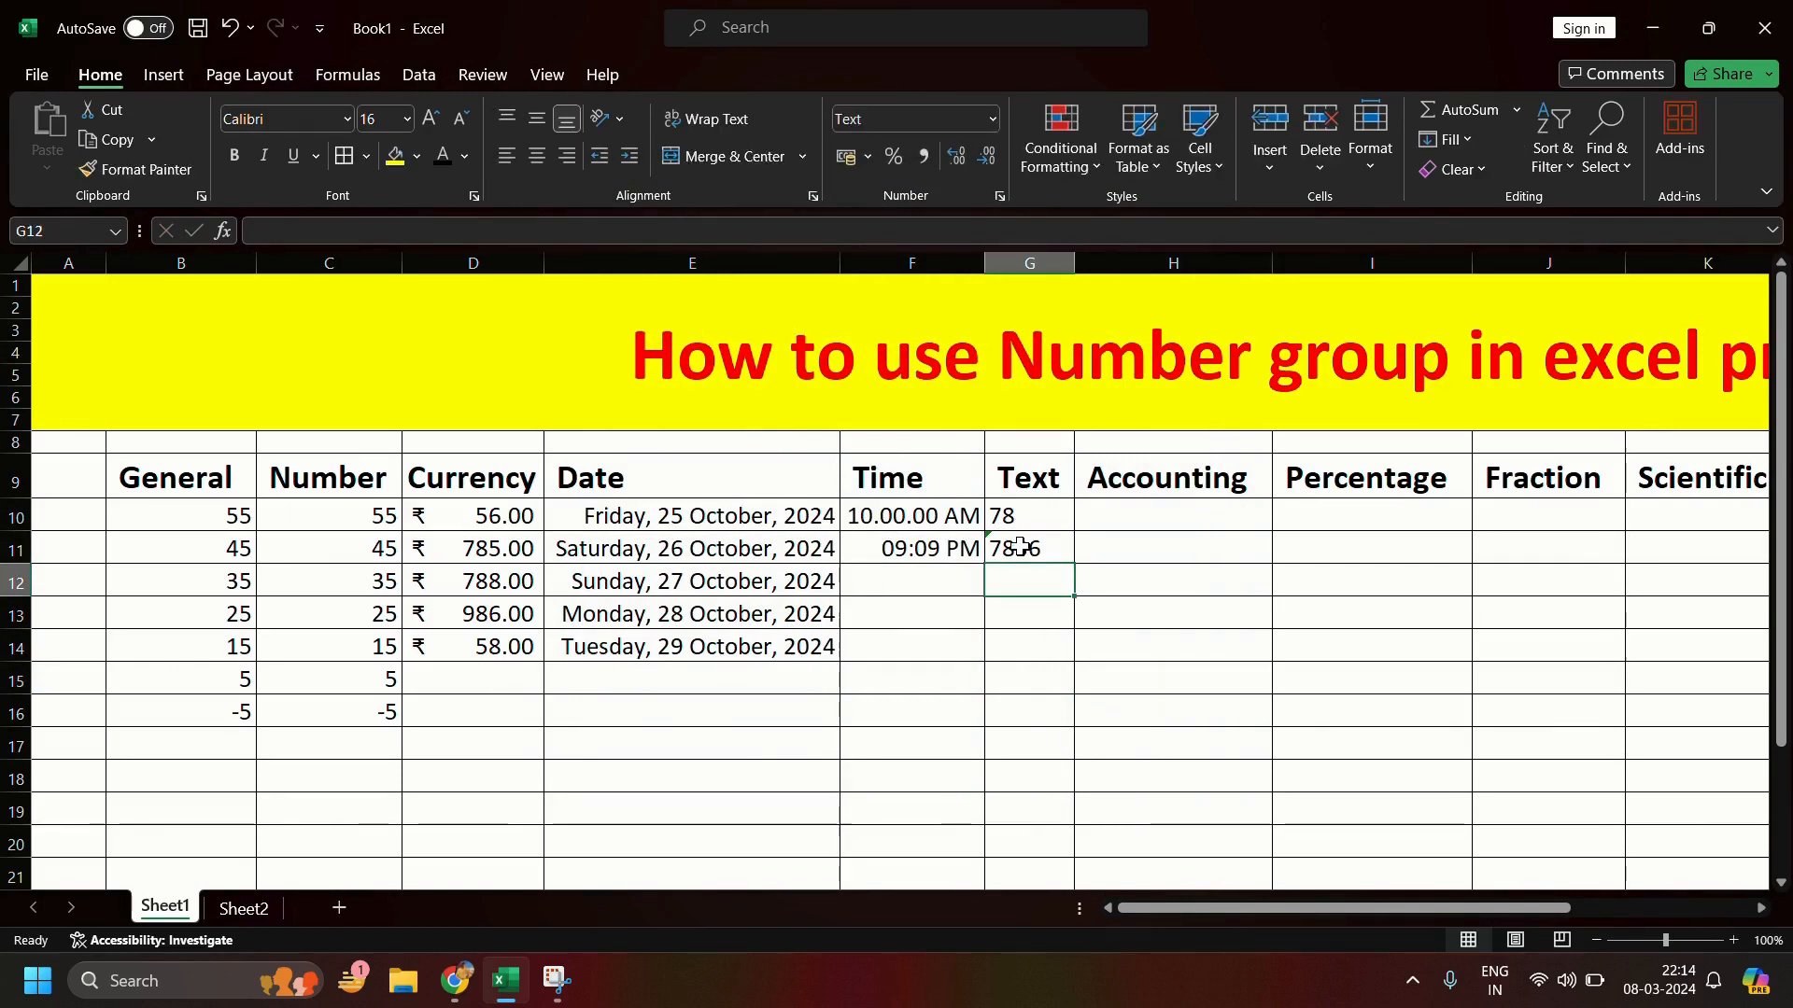
type("52")
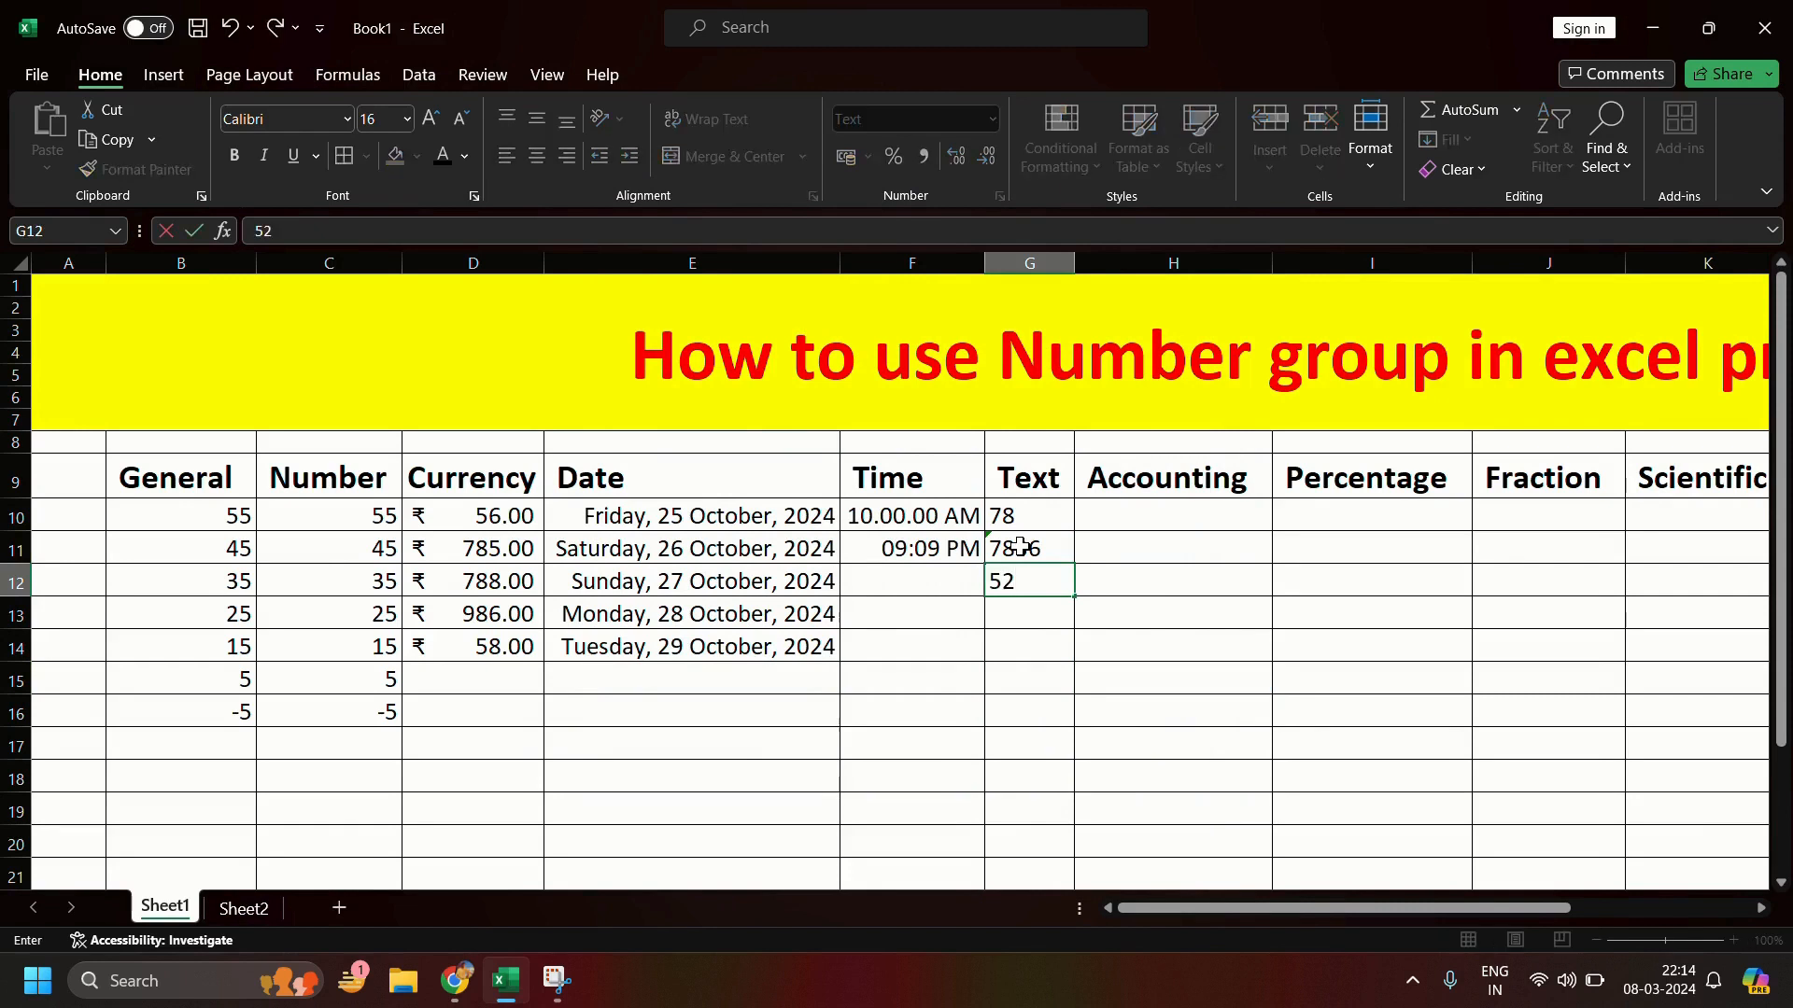
left_click(1294, 702)
Step: View the error-checking options offered for the number stored as text in G11
left_click(990, 541)
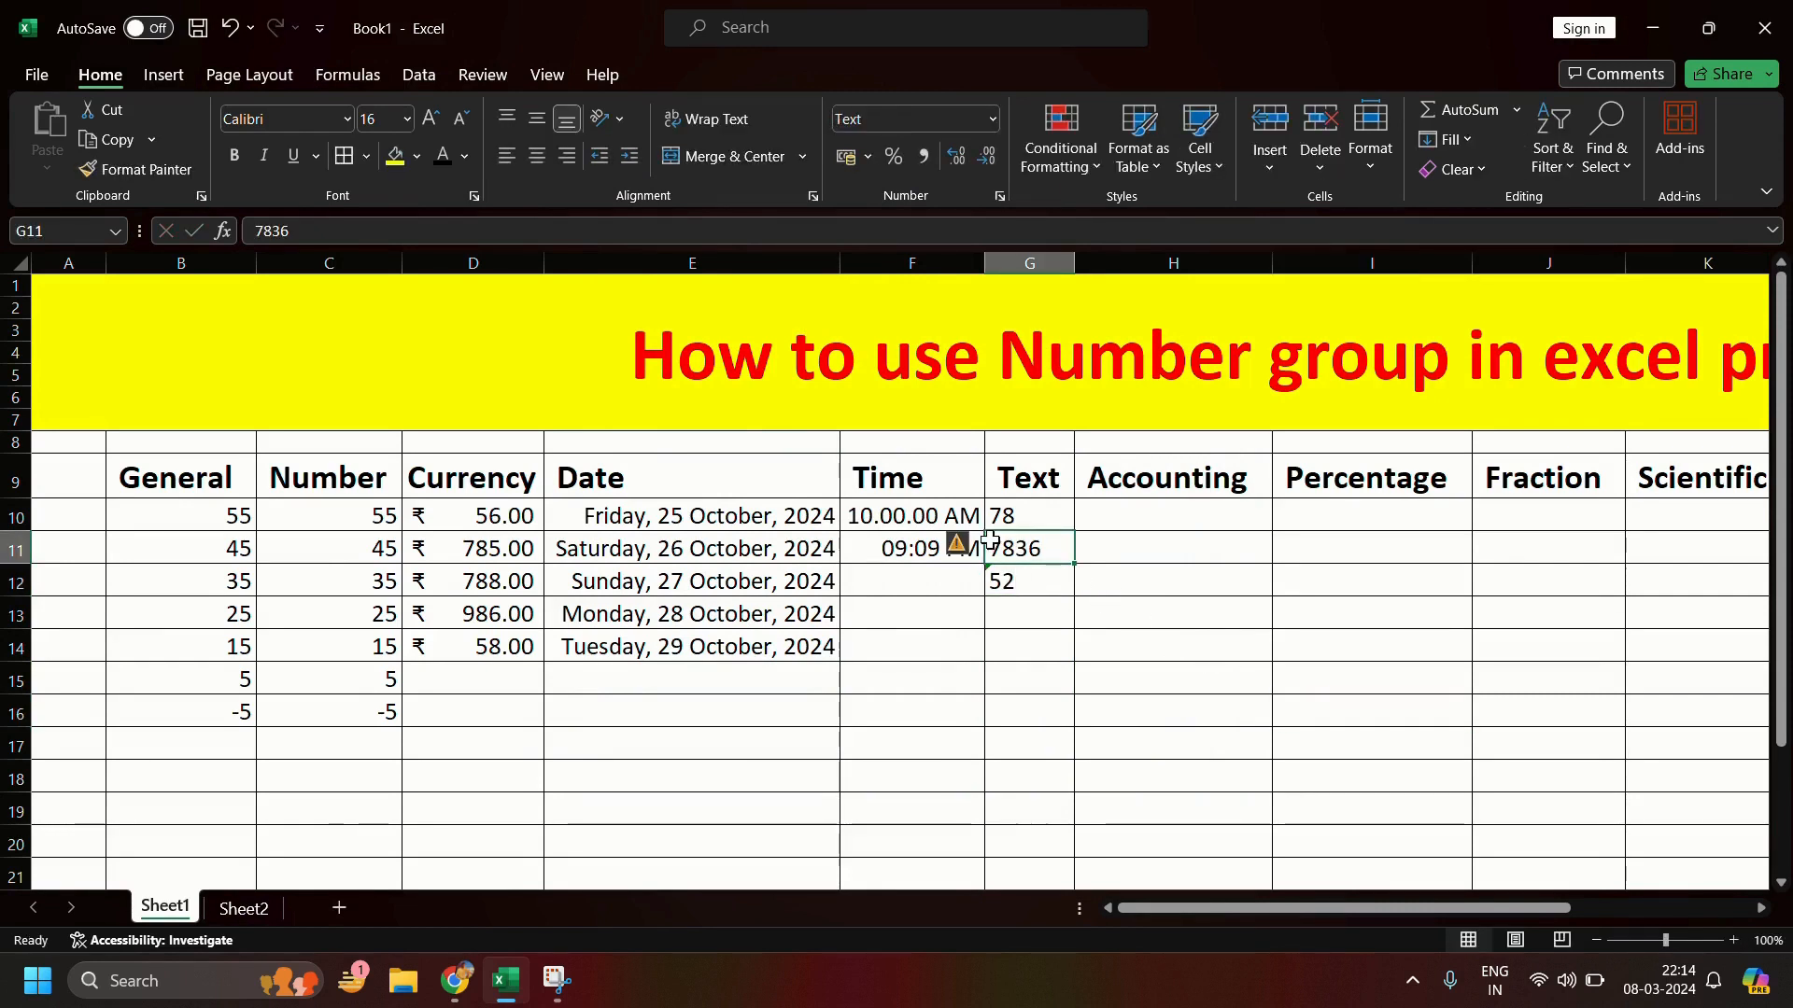
left_click(964, 549)
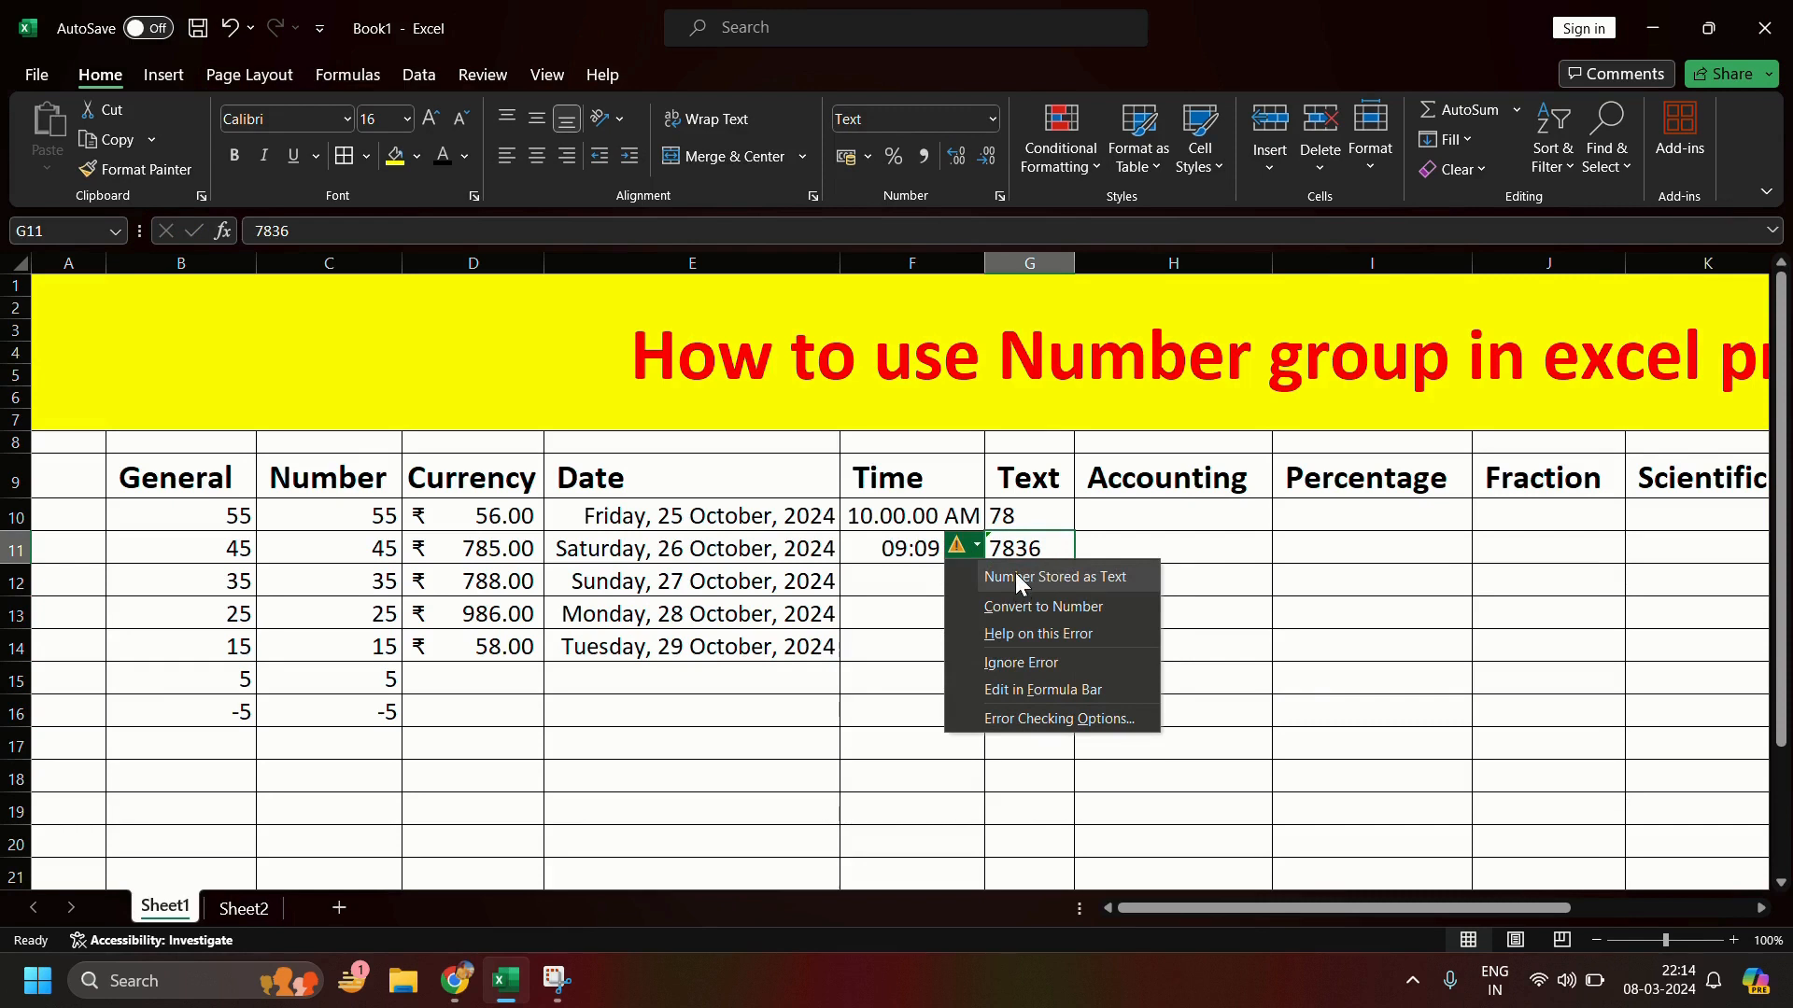
left_click(1260, 624)
Step: Enter the formula =G10+G11 in G16 to add the first two text values
left_click(1018, 714)
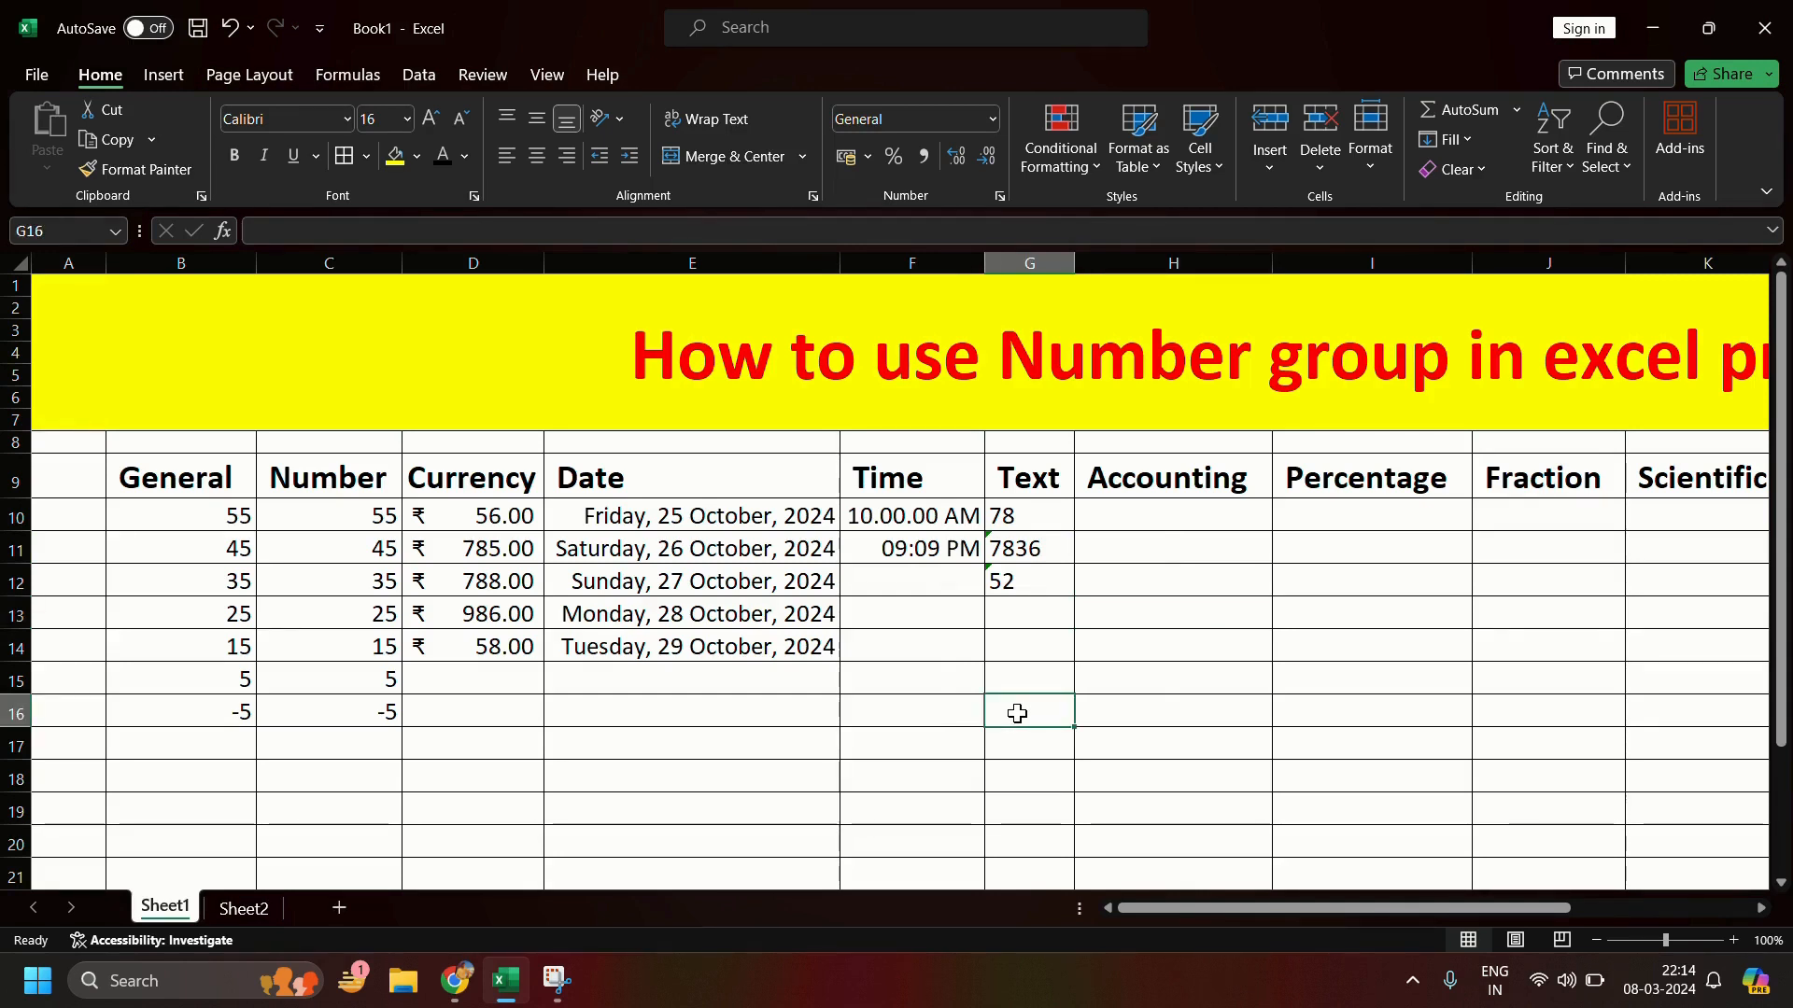
type("=")
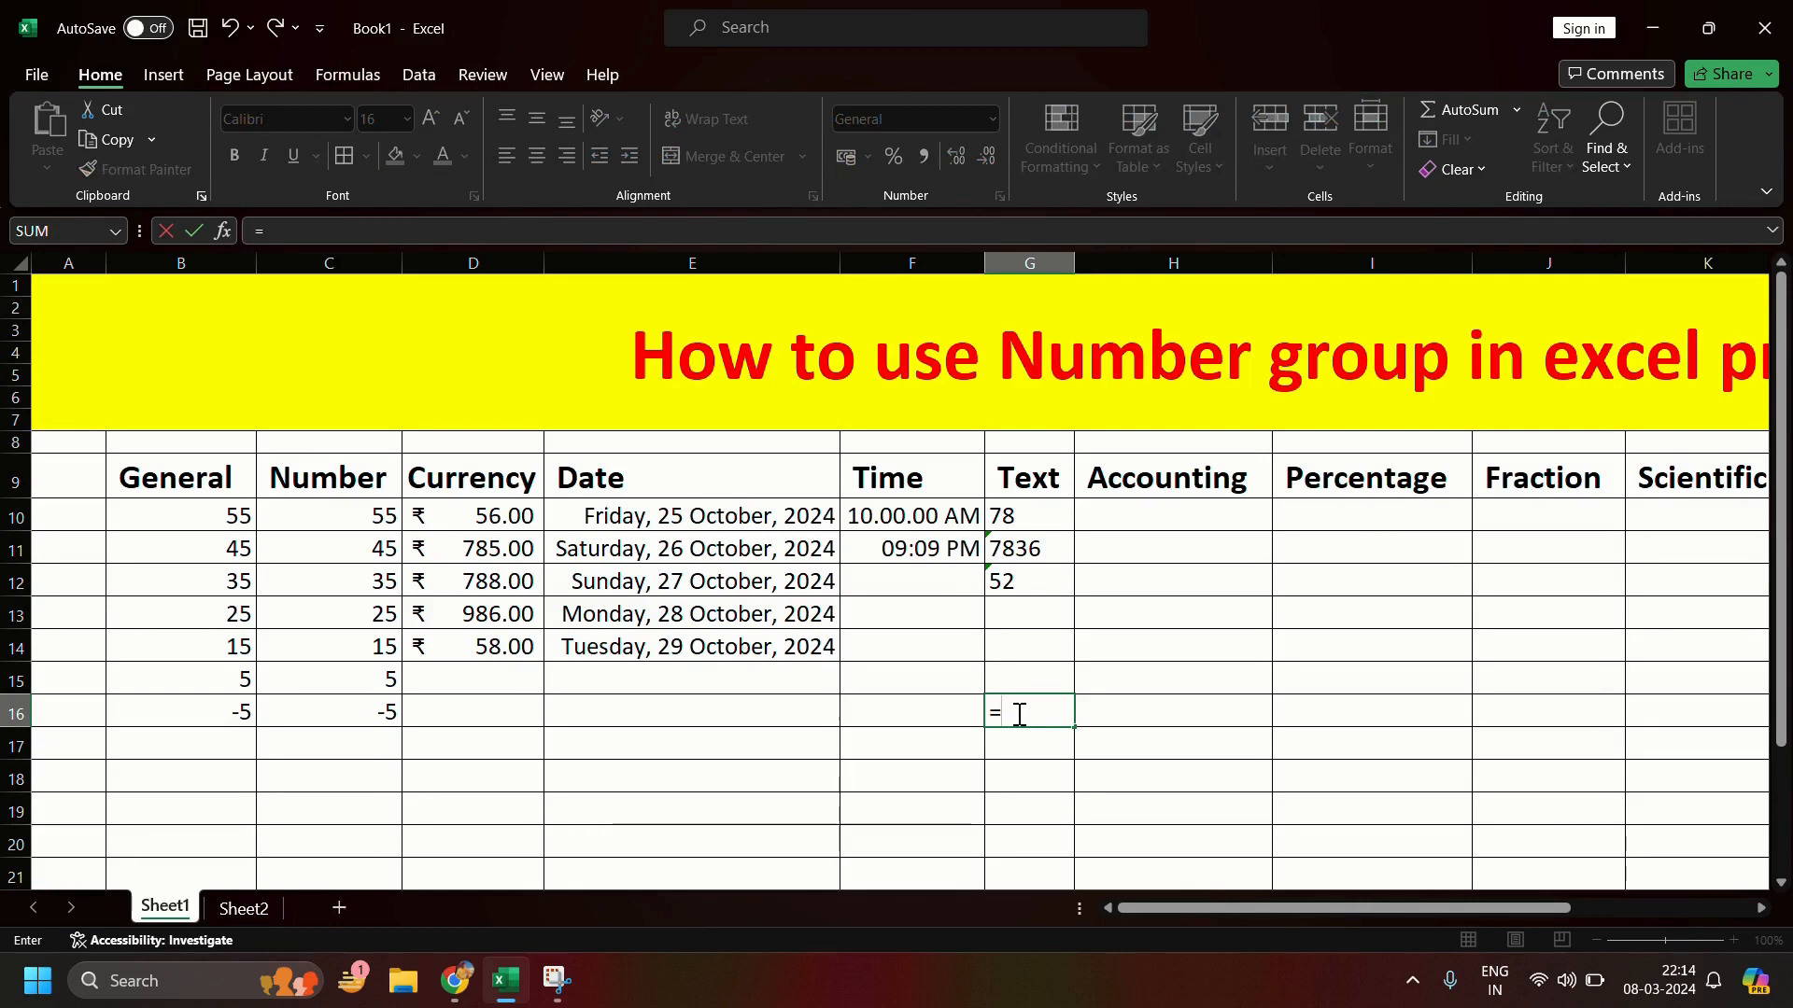
left_click(1034, 521)
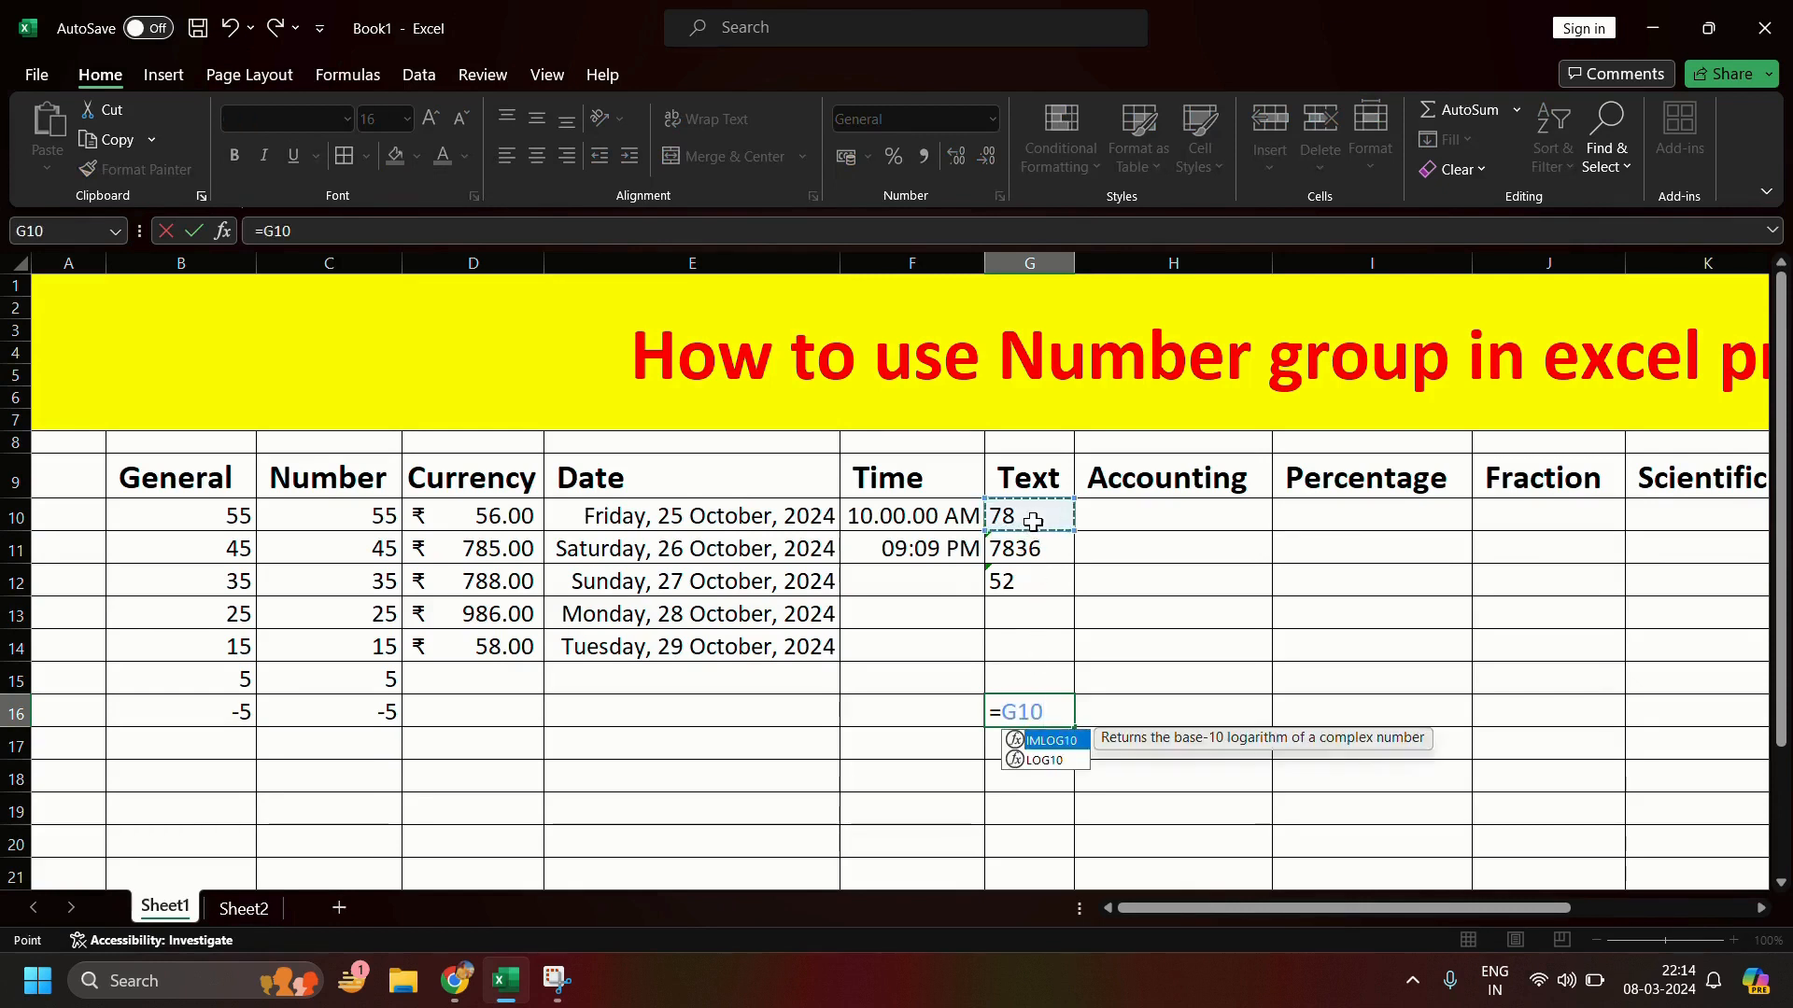
type("+G11")
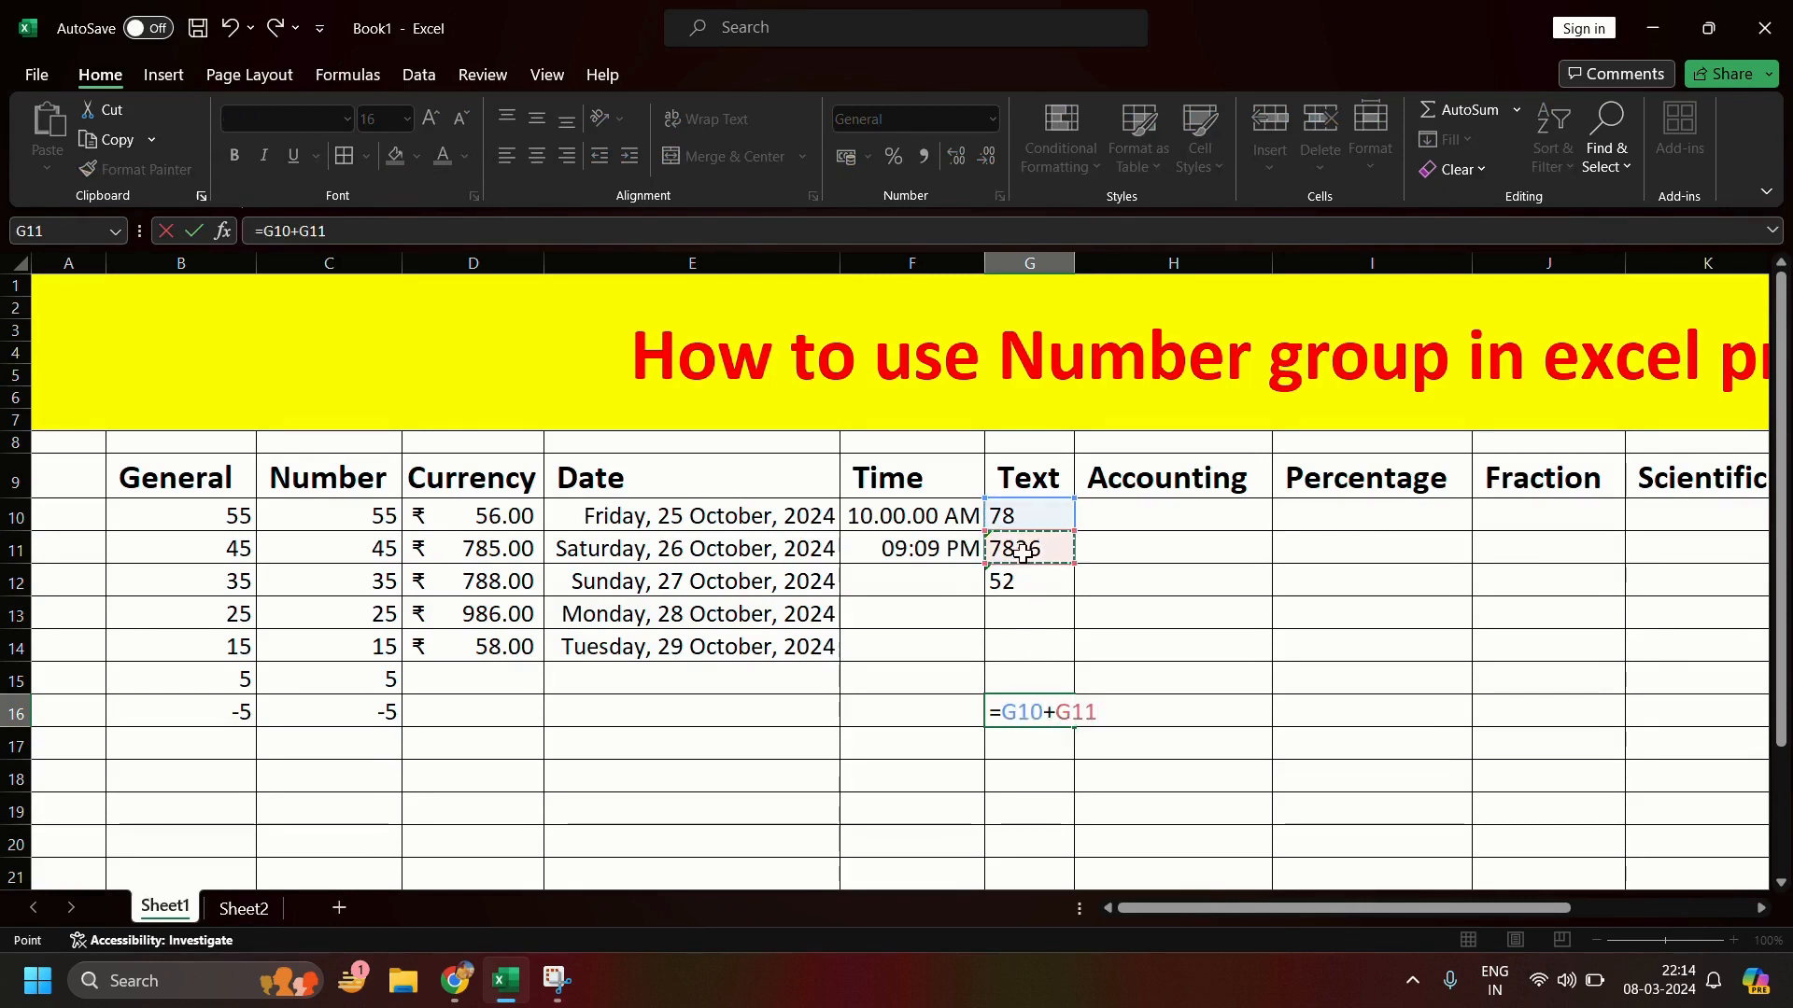
key("Return")
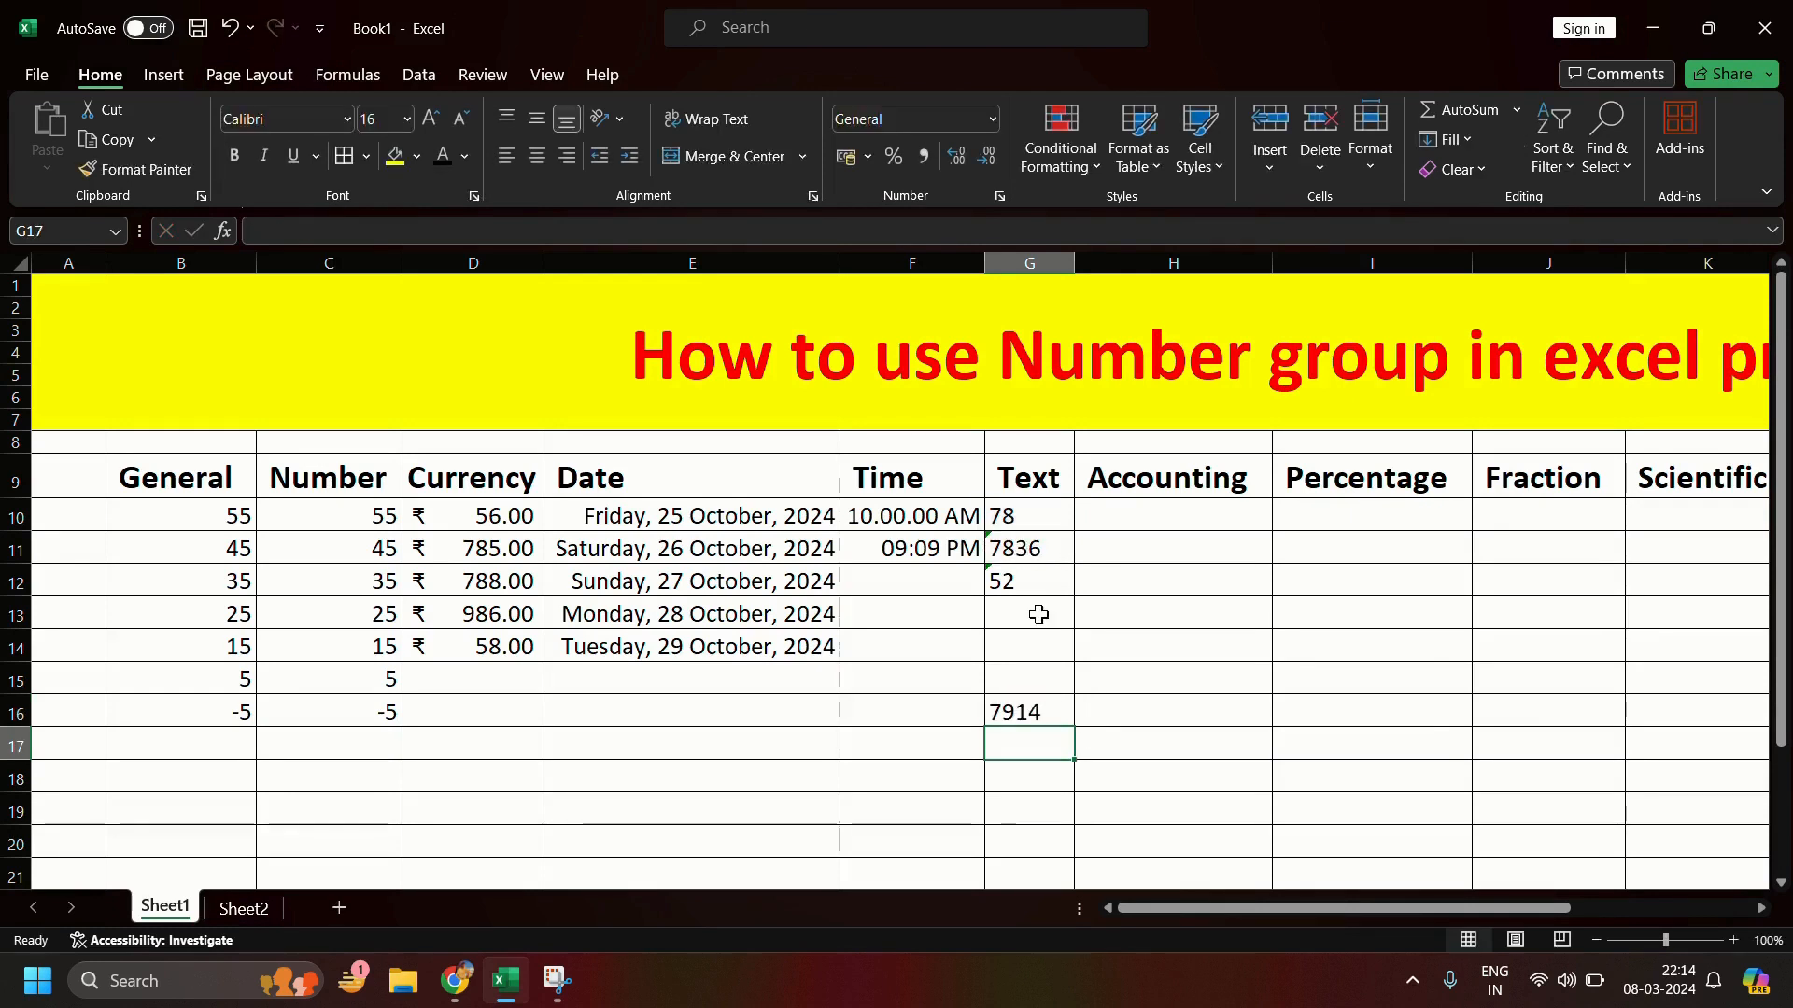
left_click_drag(996, 710, 1080, 720)
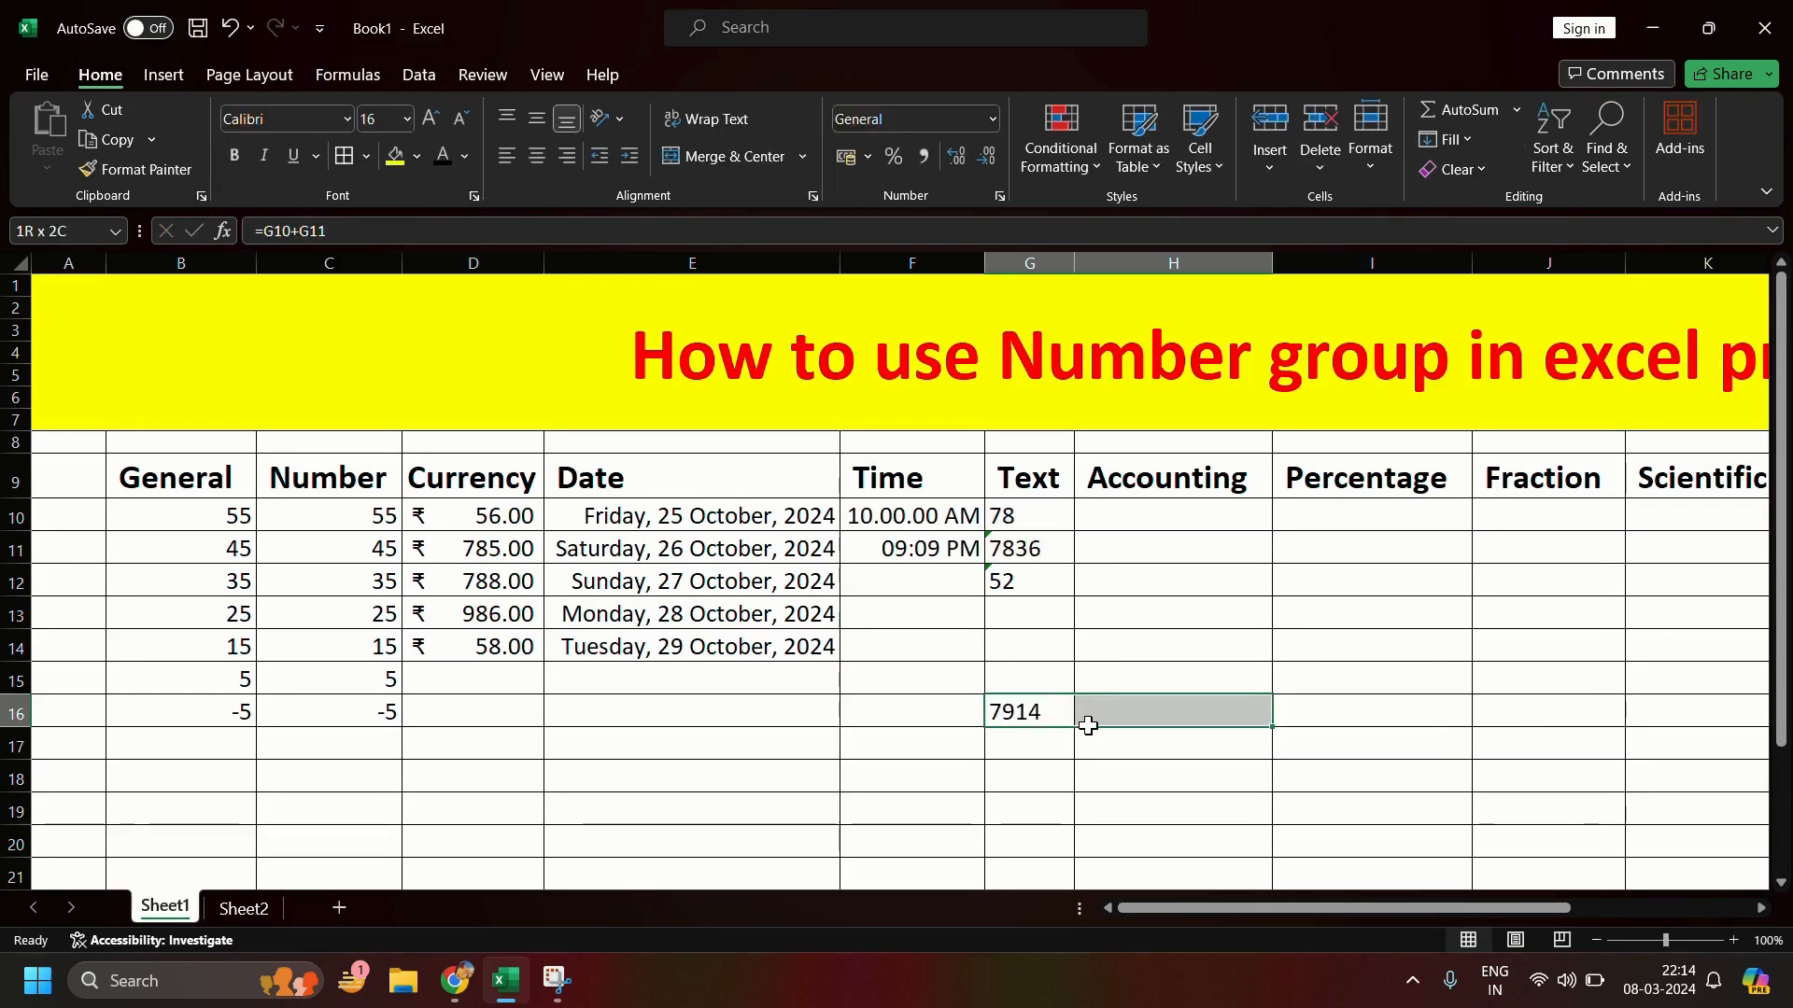
left_click(1023, 713)
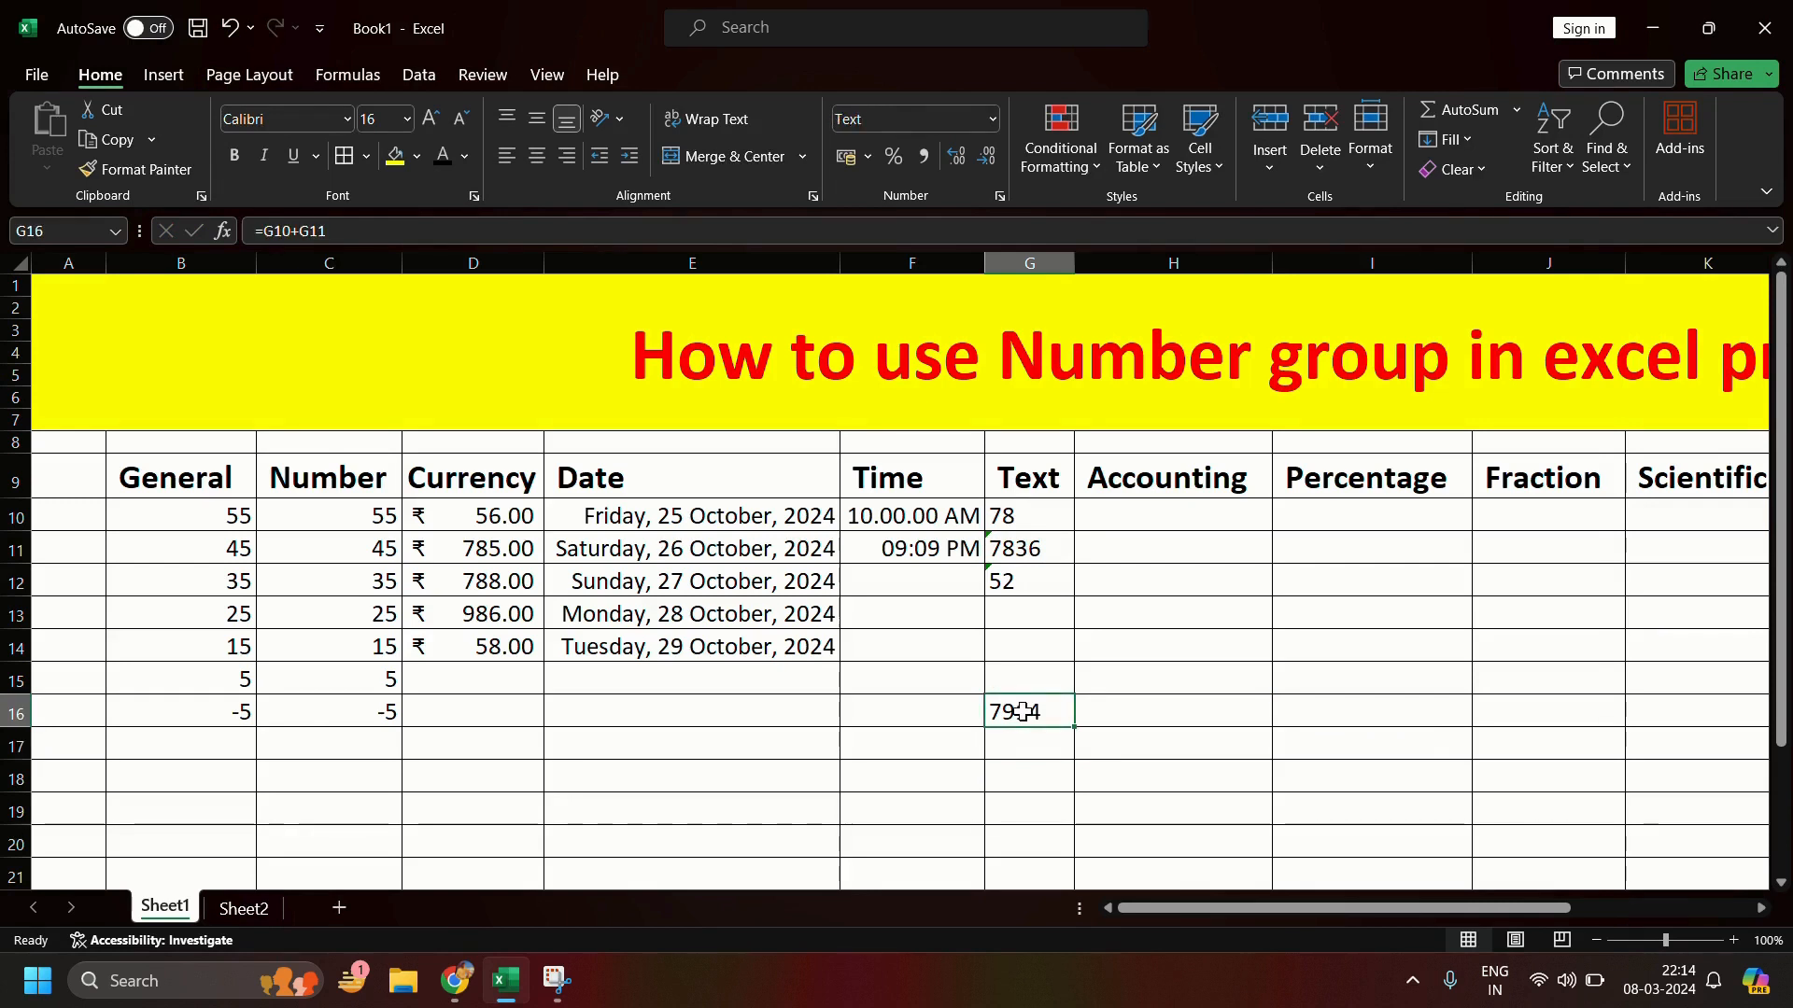
key("Up")
key("Up")
key("Up")
key("Up")
Step: Replace the formula in G16 with =sum(G10:G12), covering all three text values
left_click(1039, 720)
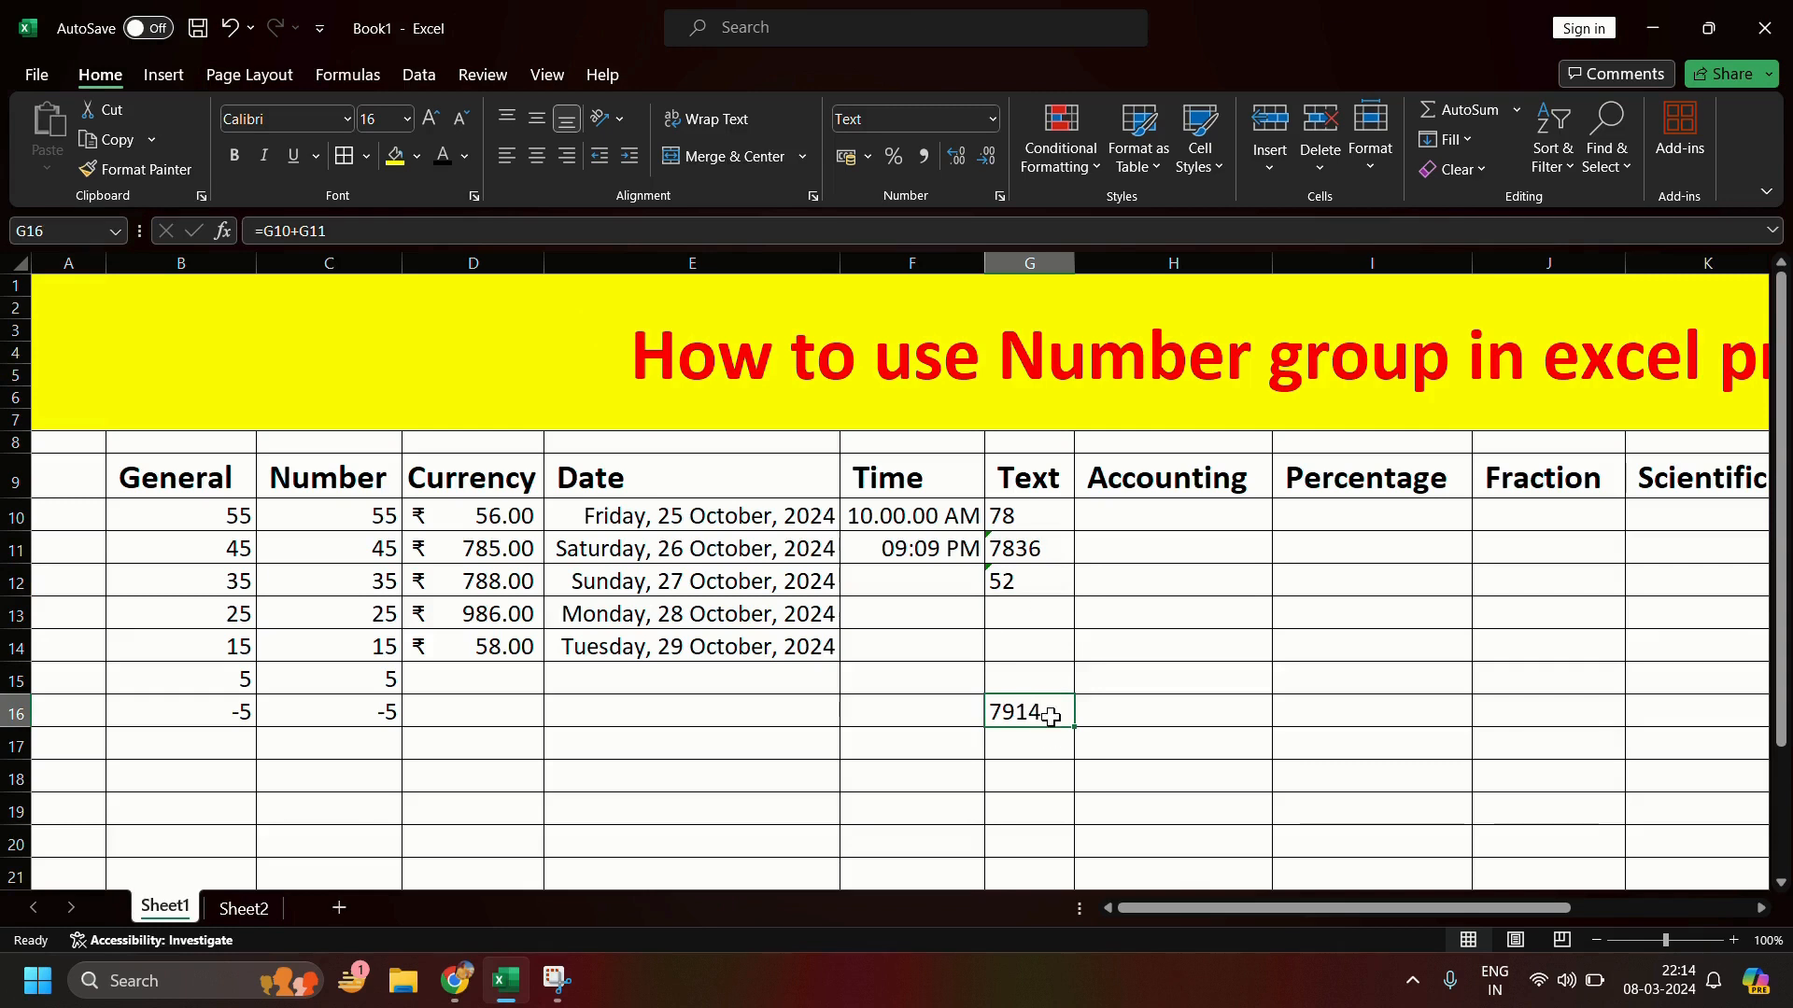
double_click(1049, 717)
left_click_drag(1120, 720, 1011, 733)
key("BackSpace")
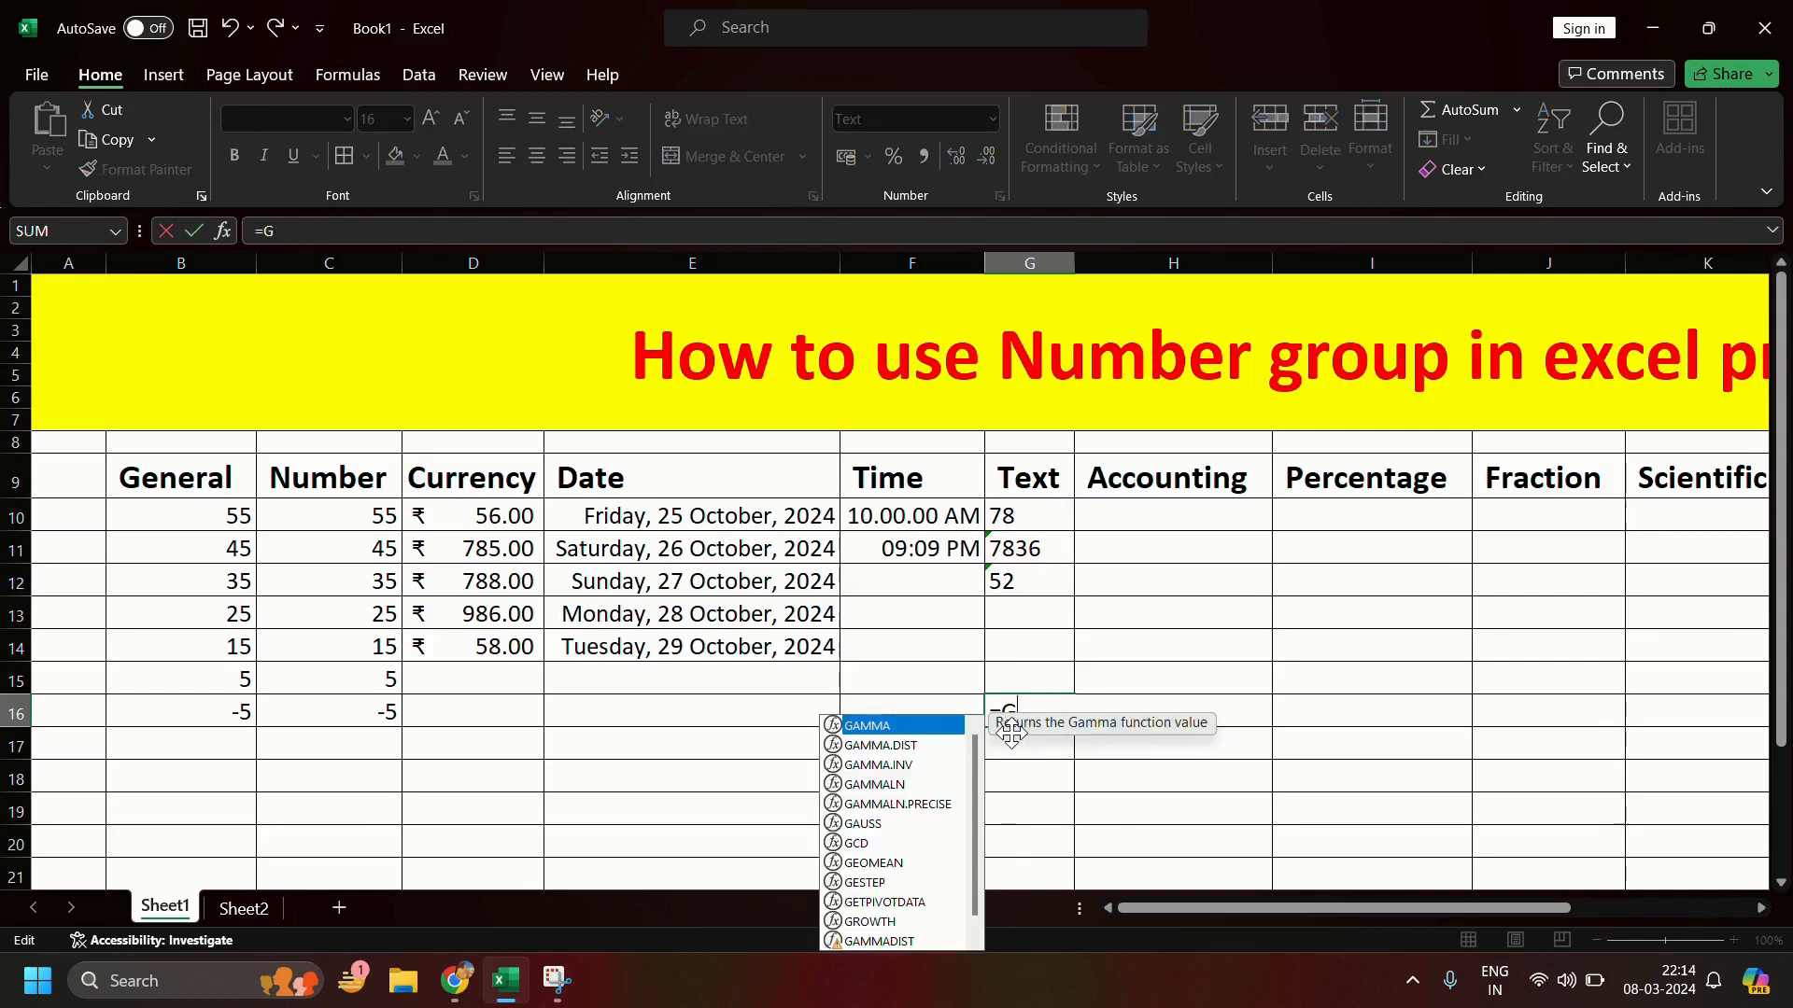
key("BackSpace")
type("sum")
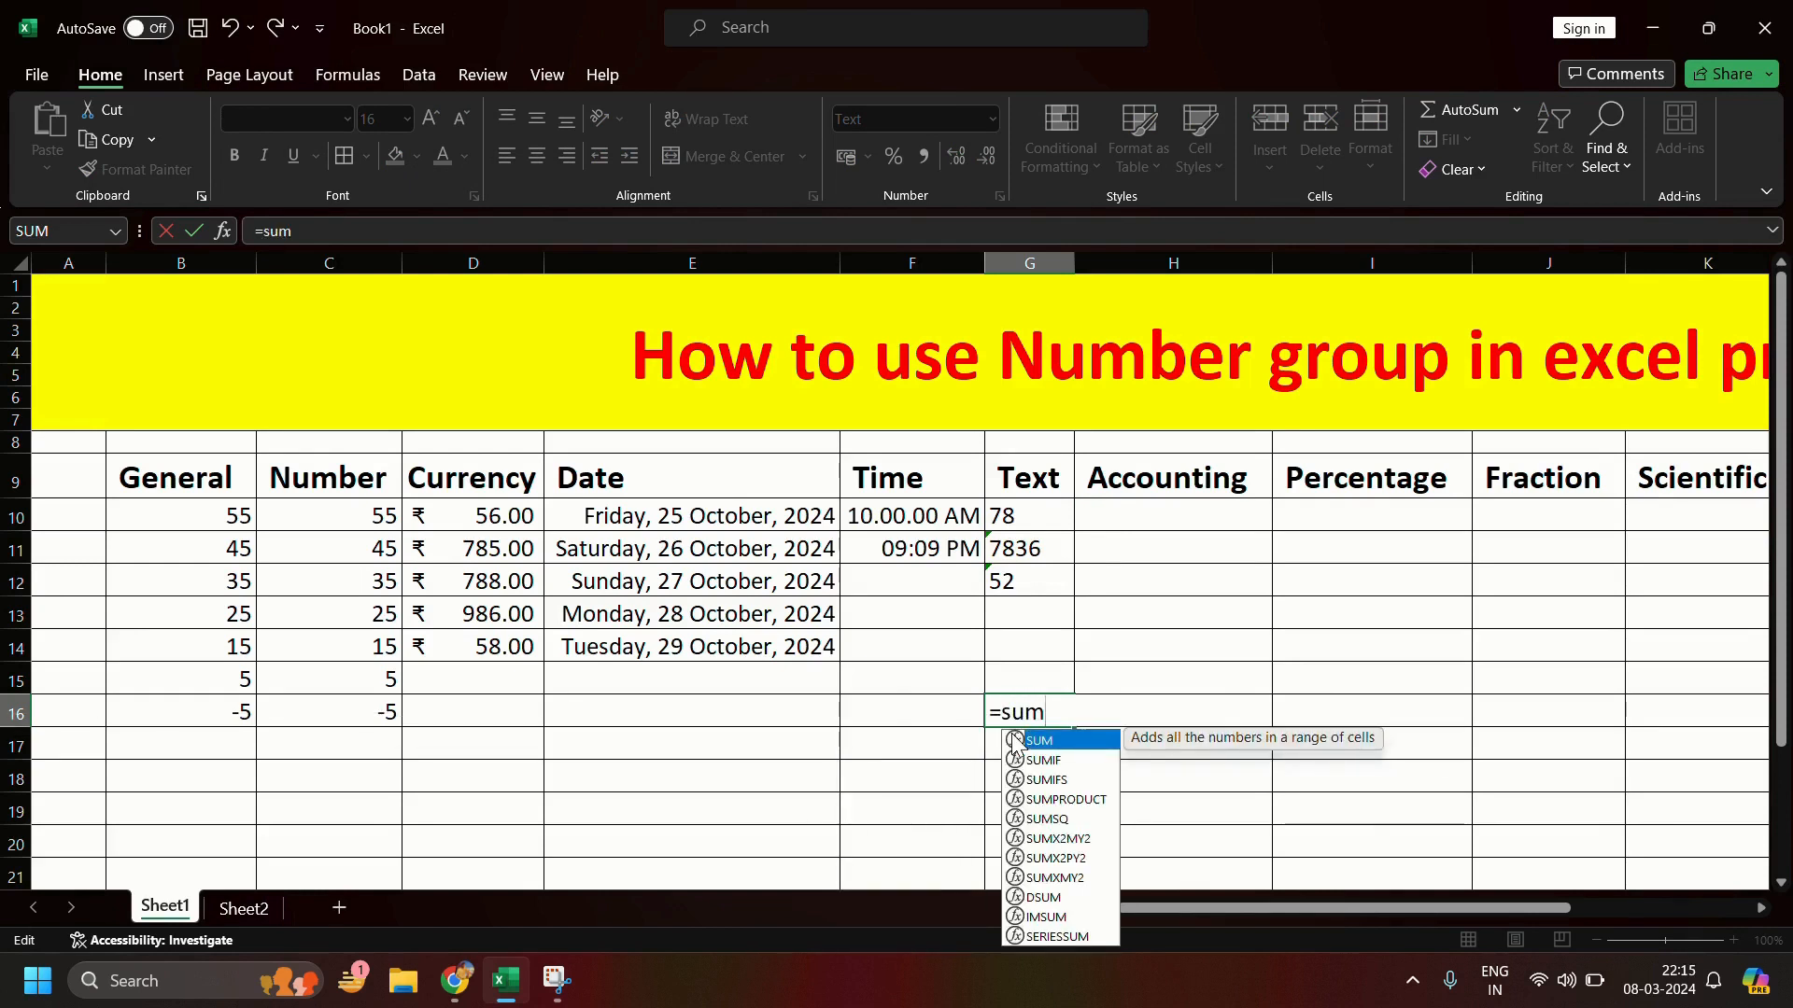
type("(")
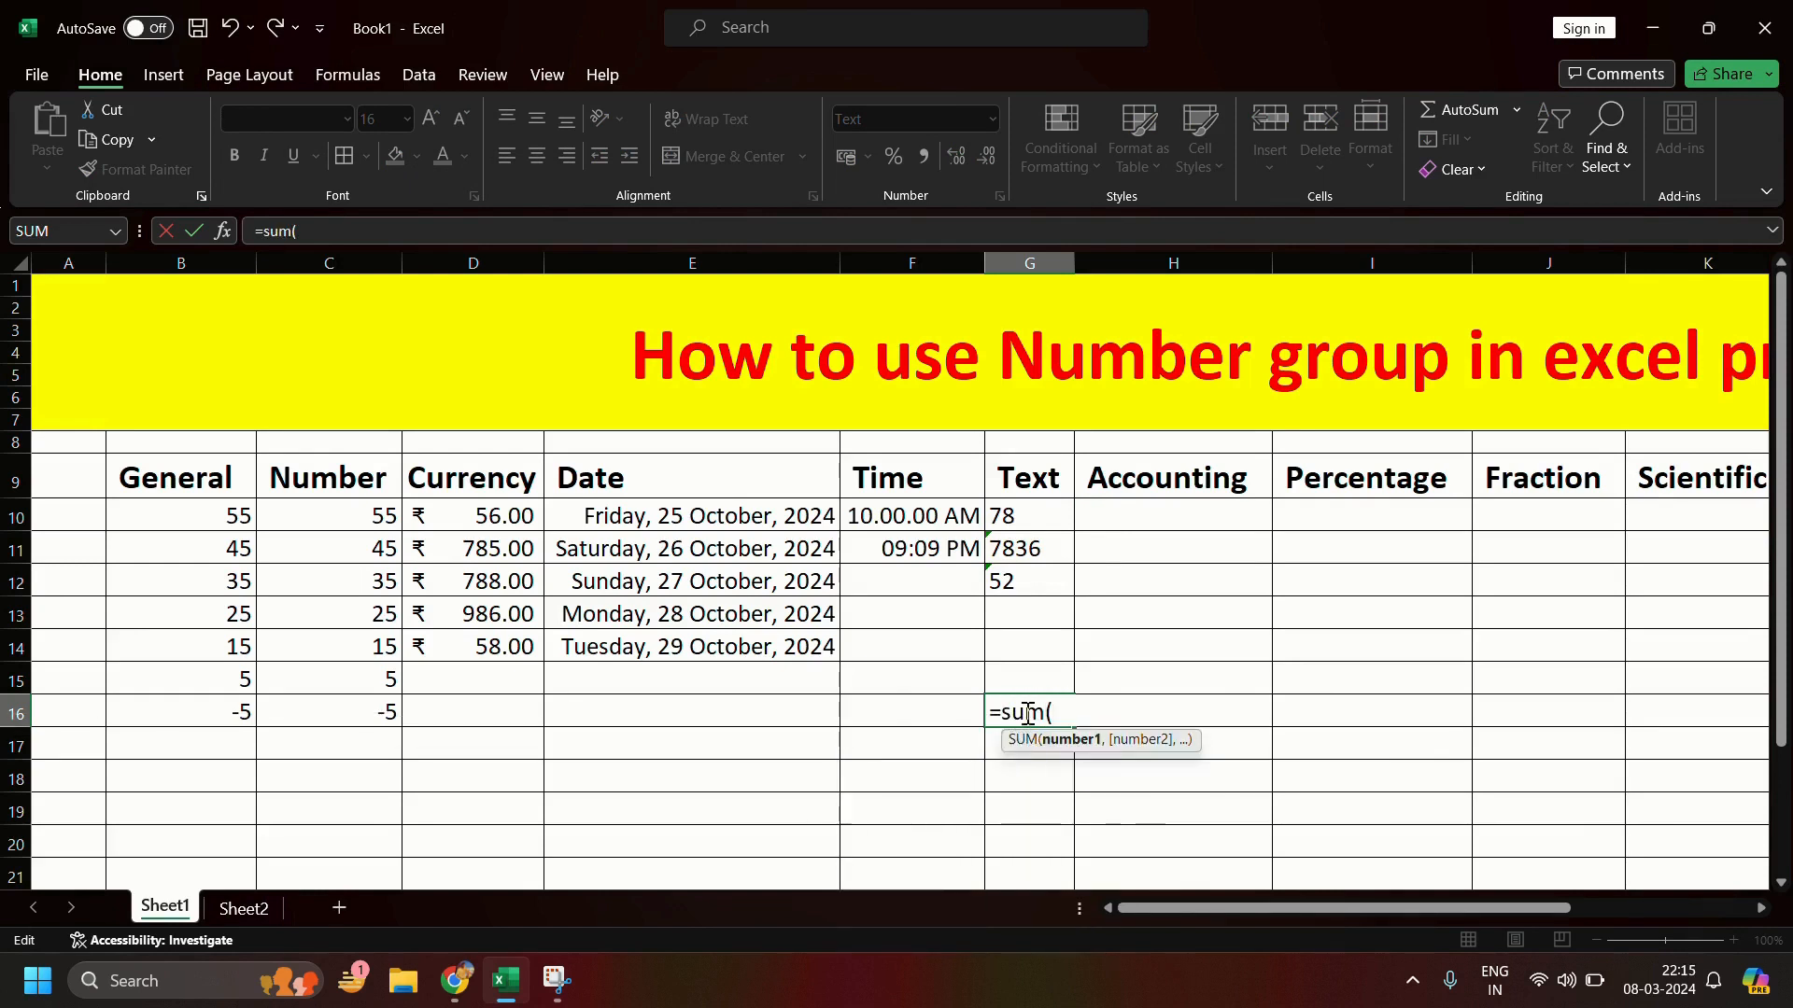
left_click_drag(1037, 518, 1031, 581)
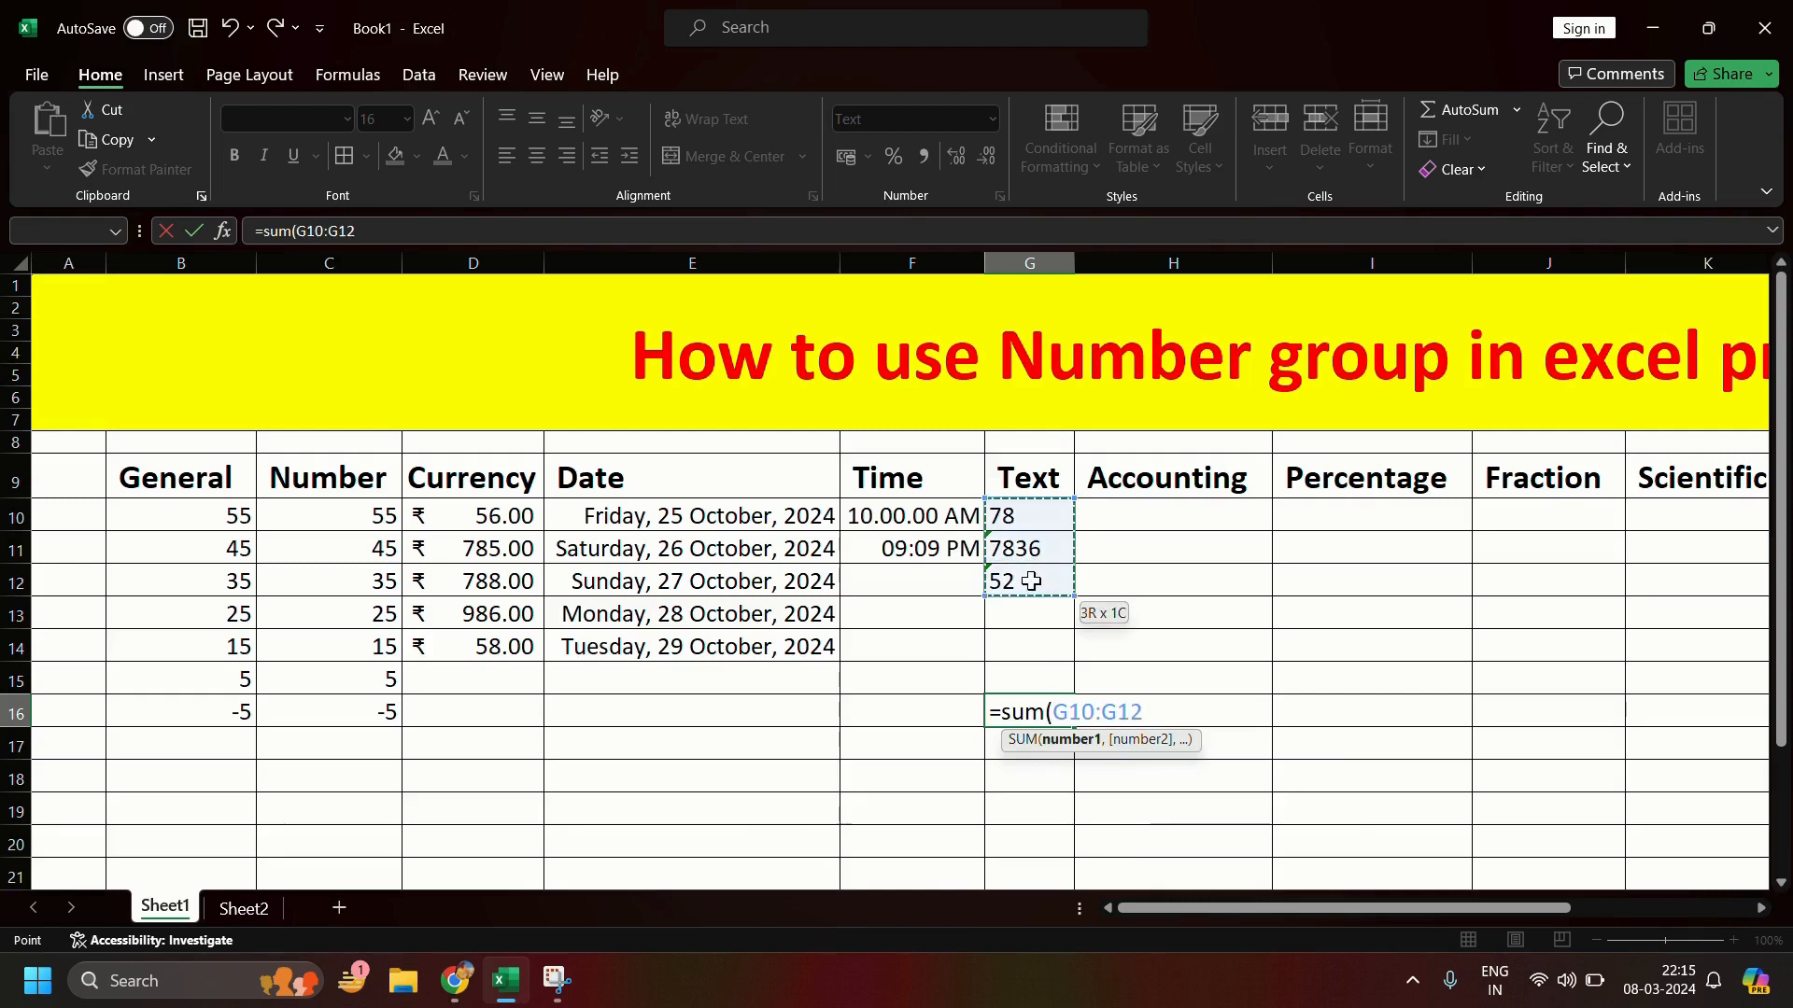
type(")")
key("Return")
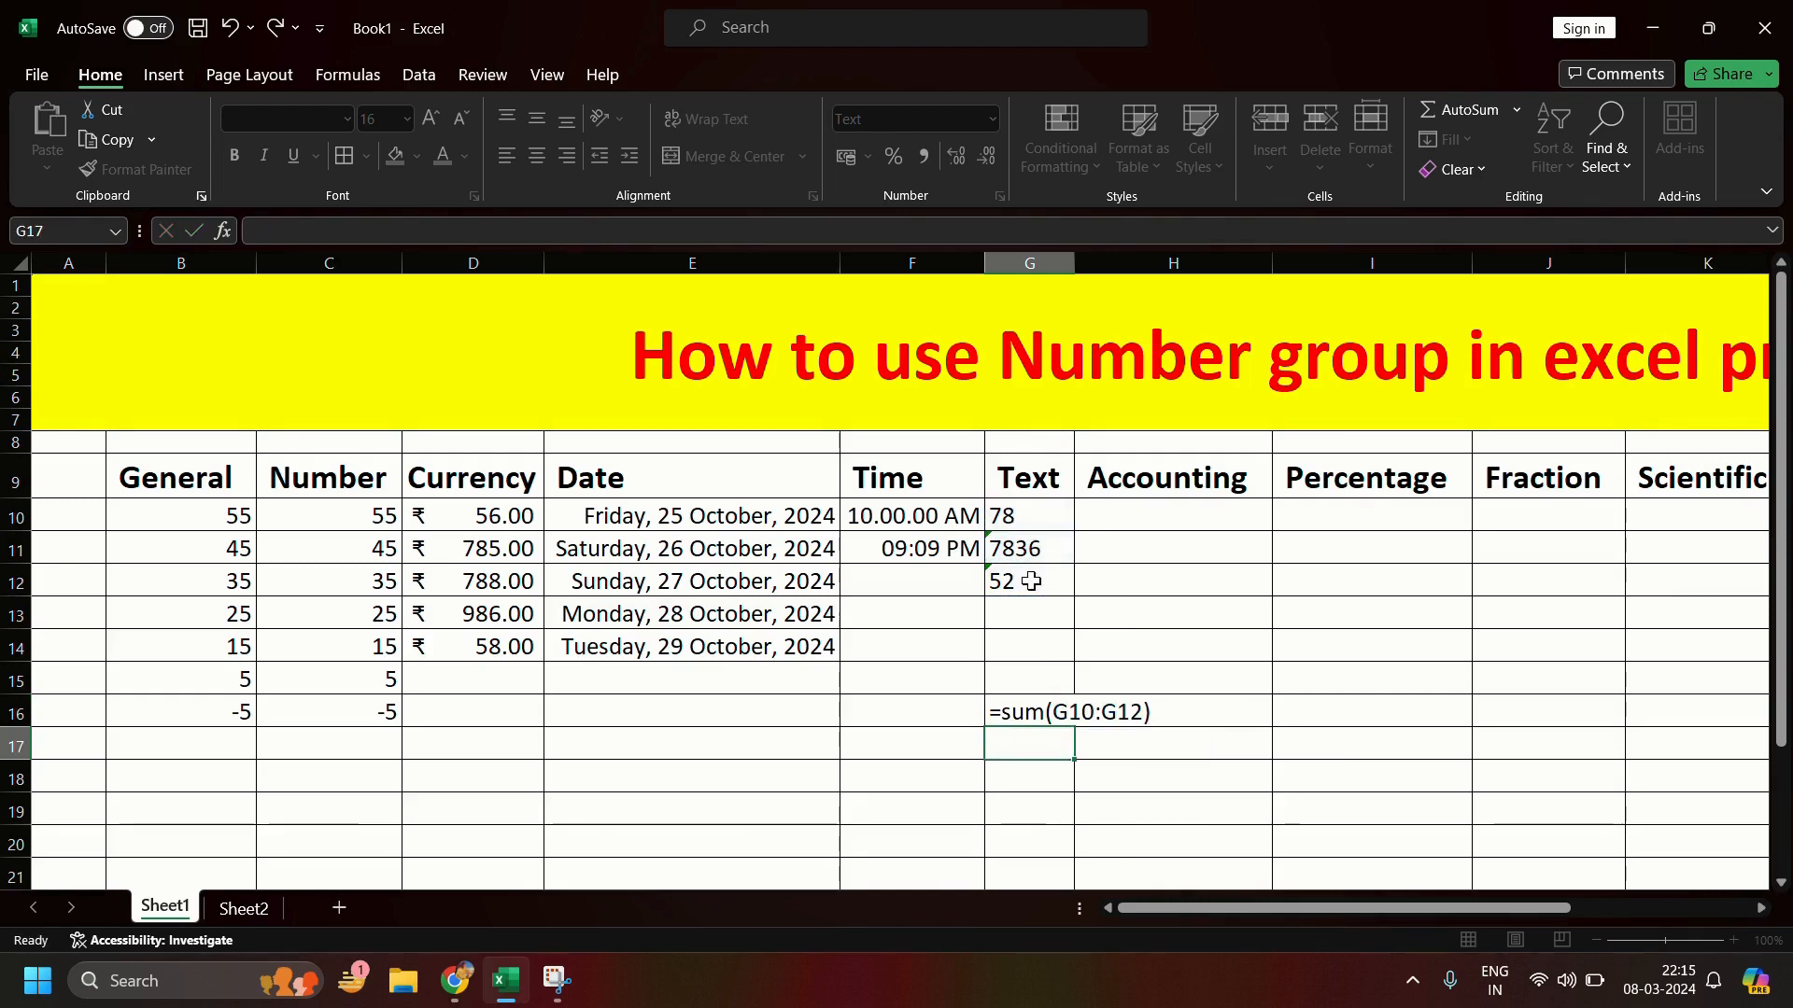
left_click(1050, 713)
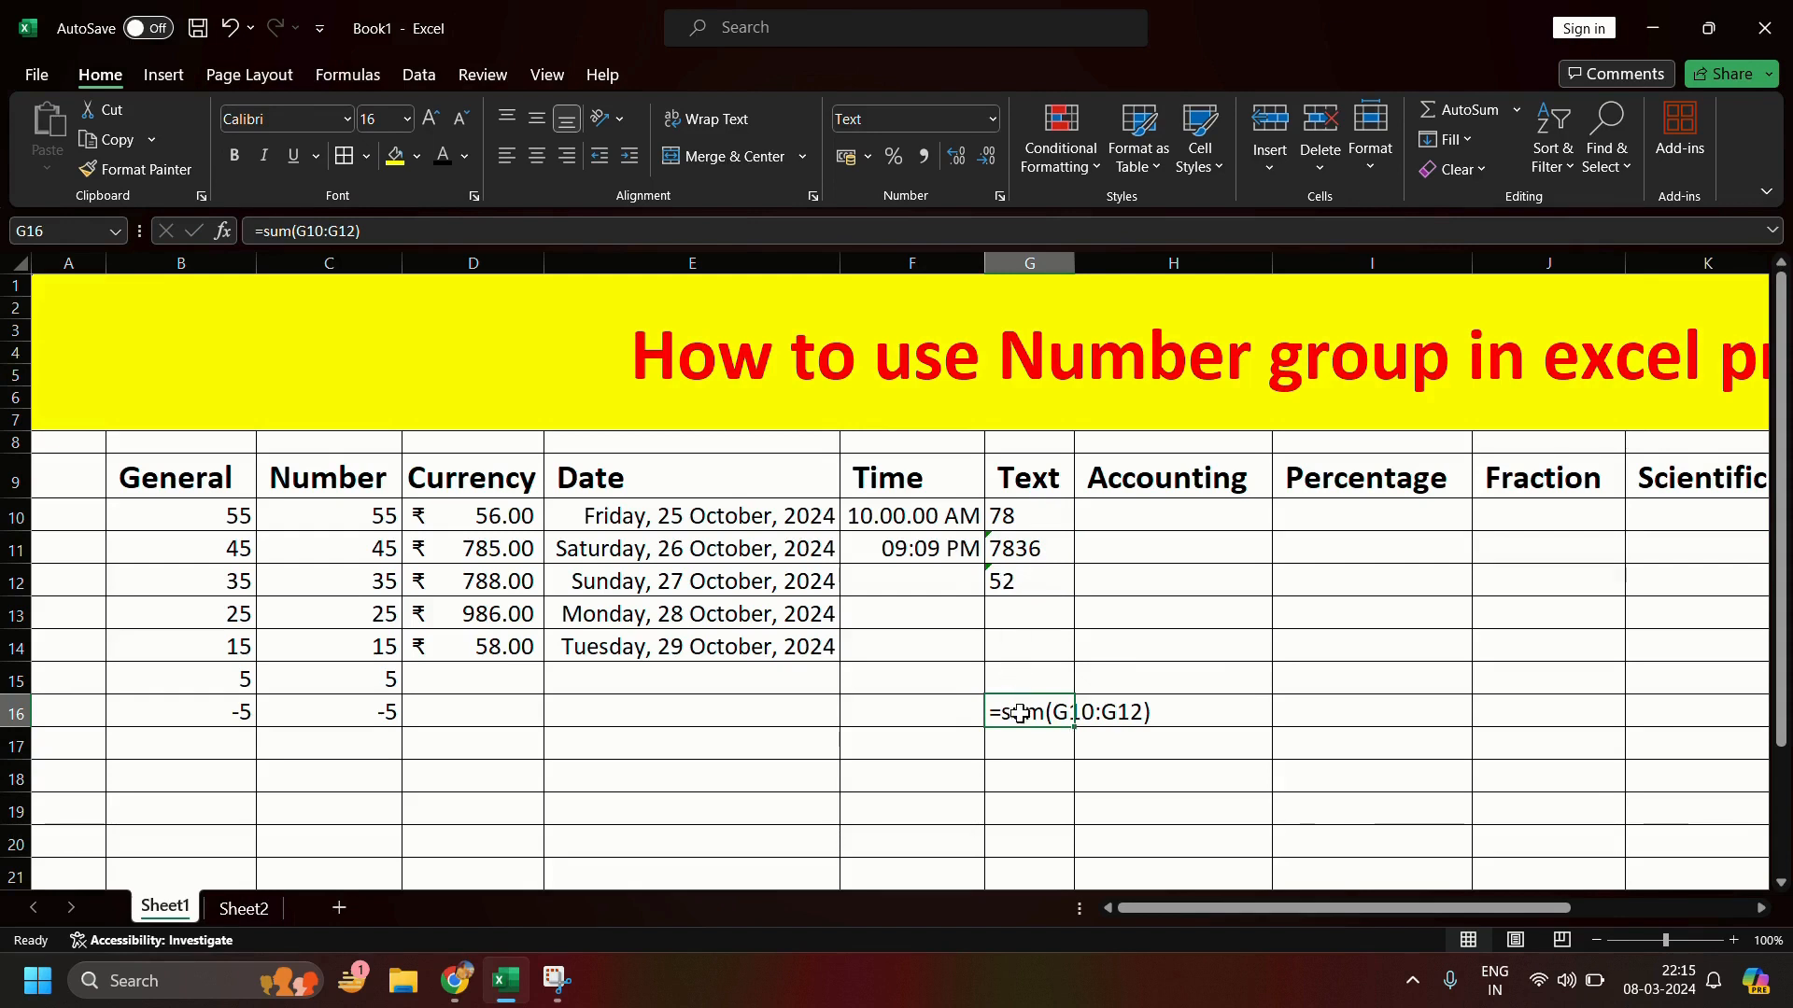
Step: Apply the General number format to the text values in G10:G12
left_click_drag(1013, 515, 1028, 585)
left_click(991, 117)
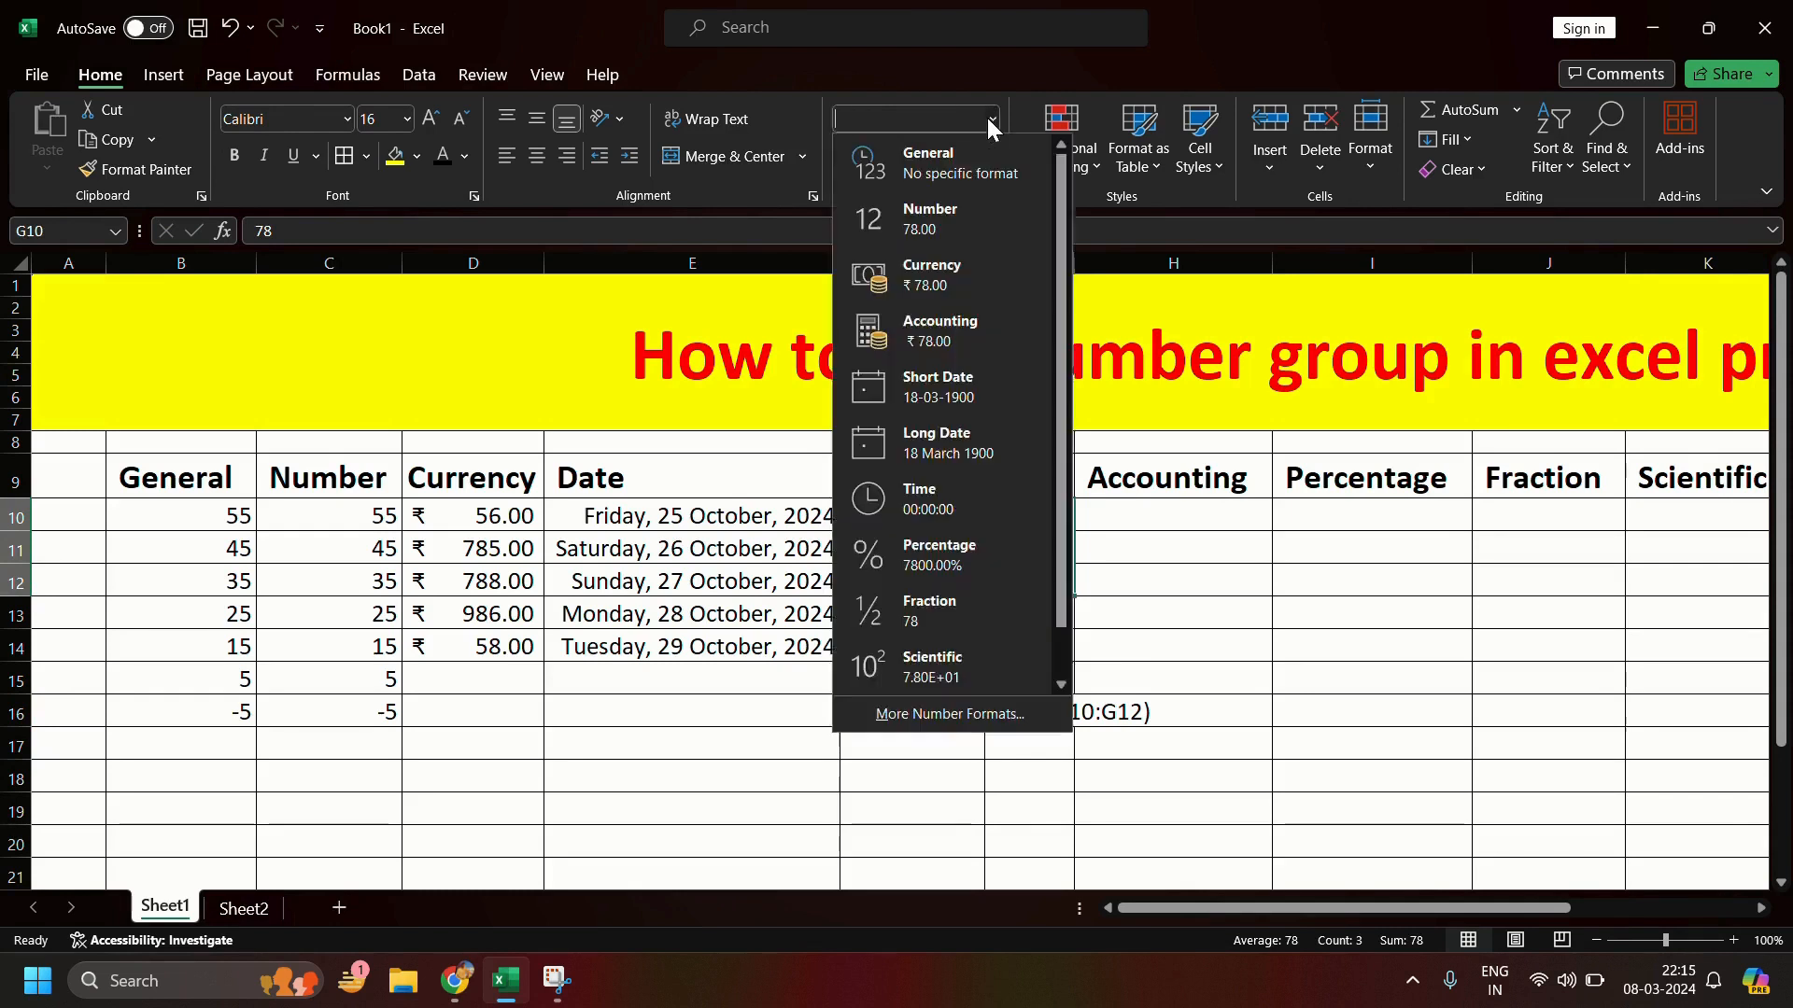
left_click(963, 165)
key("Return")
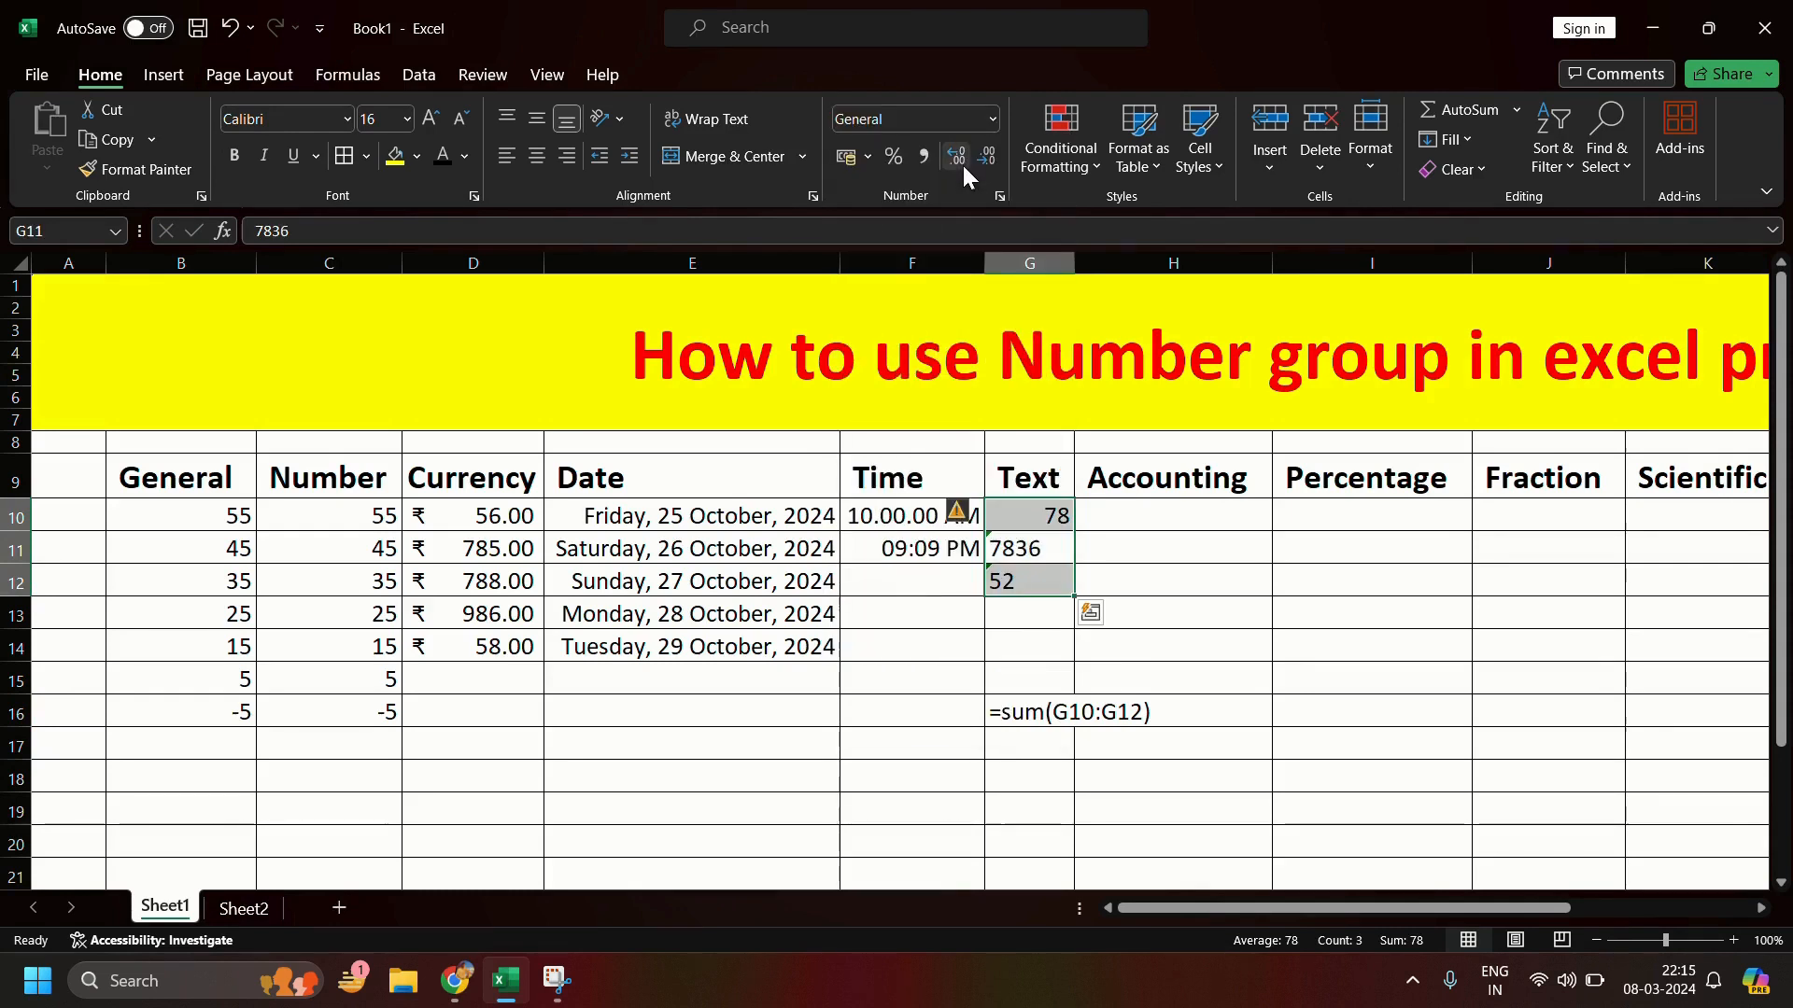
left_click(1046, 579)
left_click(1045, 549)
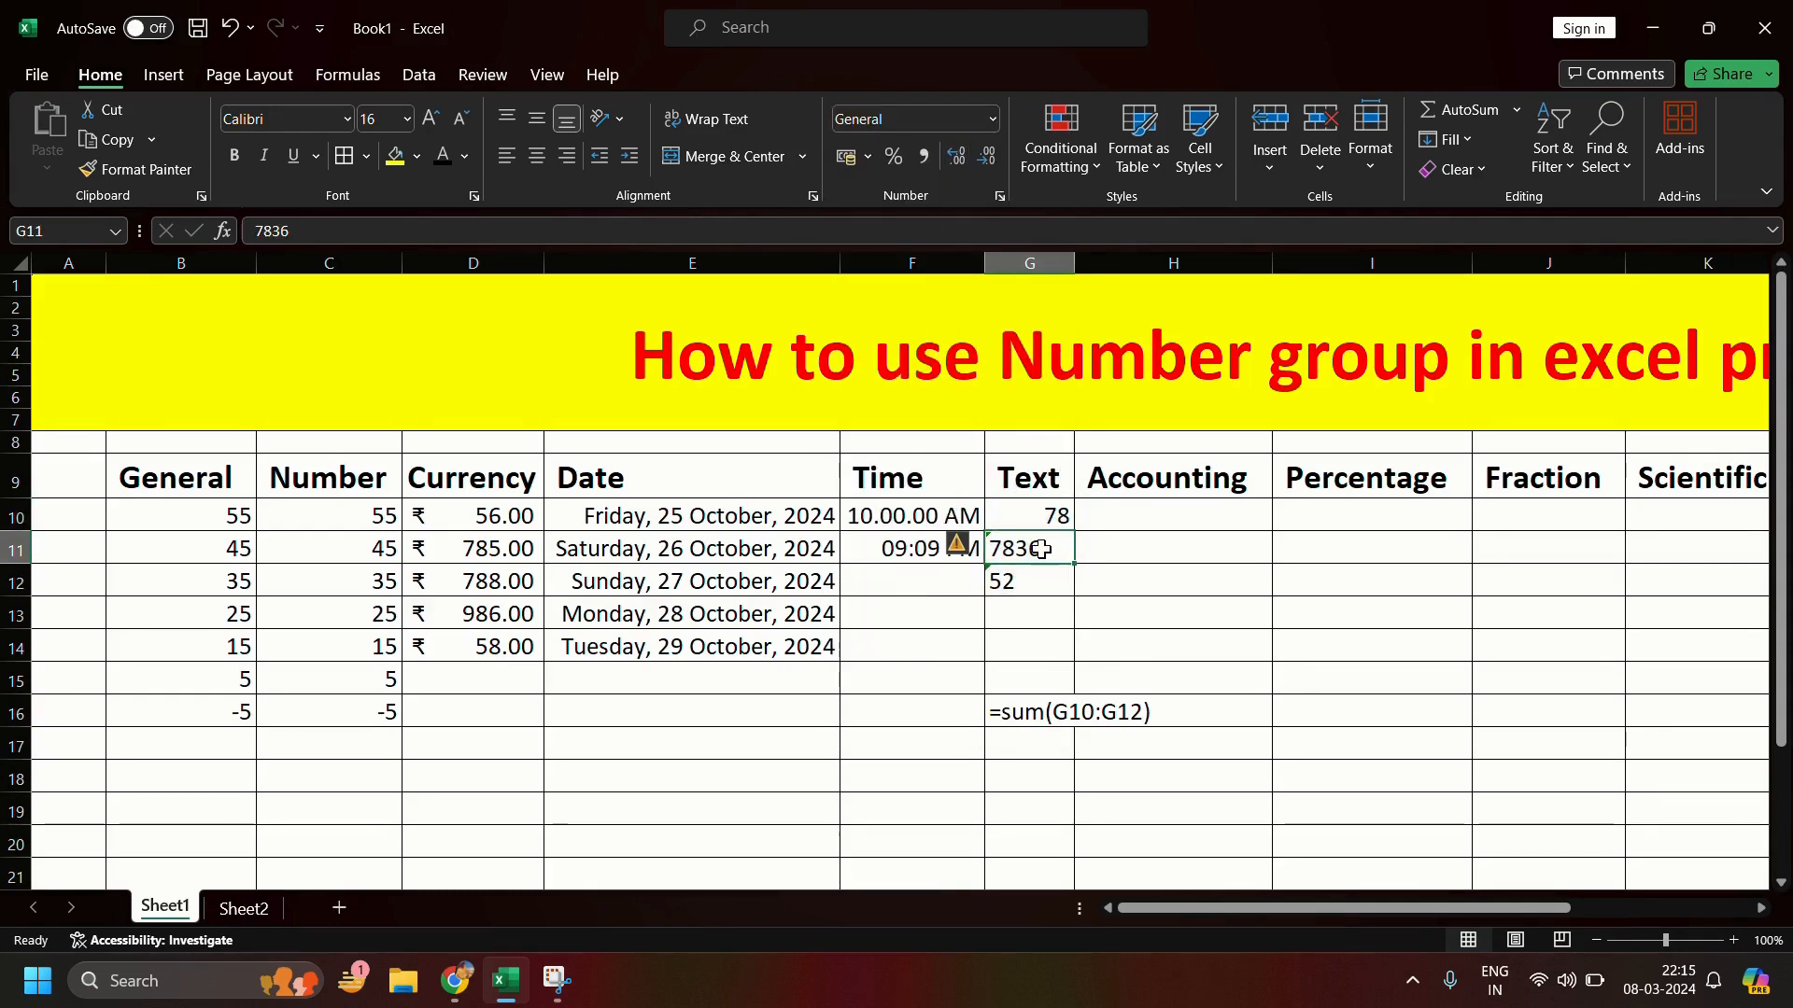
left_click(1046, 579)
Step: Try the General and Number formats on the text values in G11:G12
left_click_drag(1034, 537, 1033, 586)
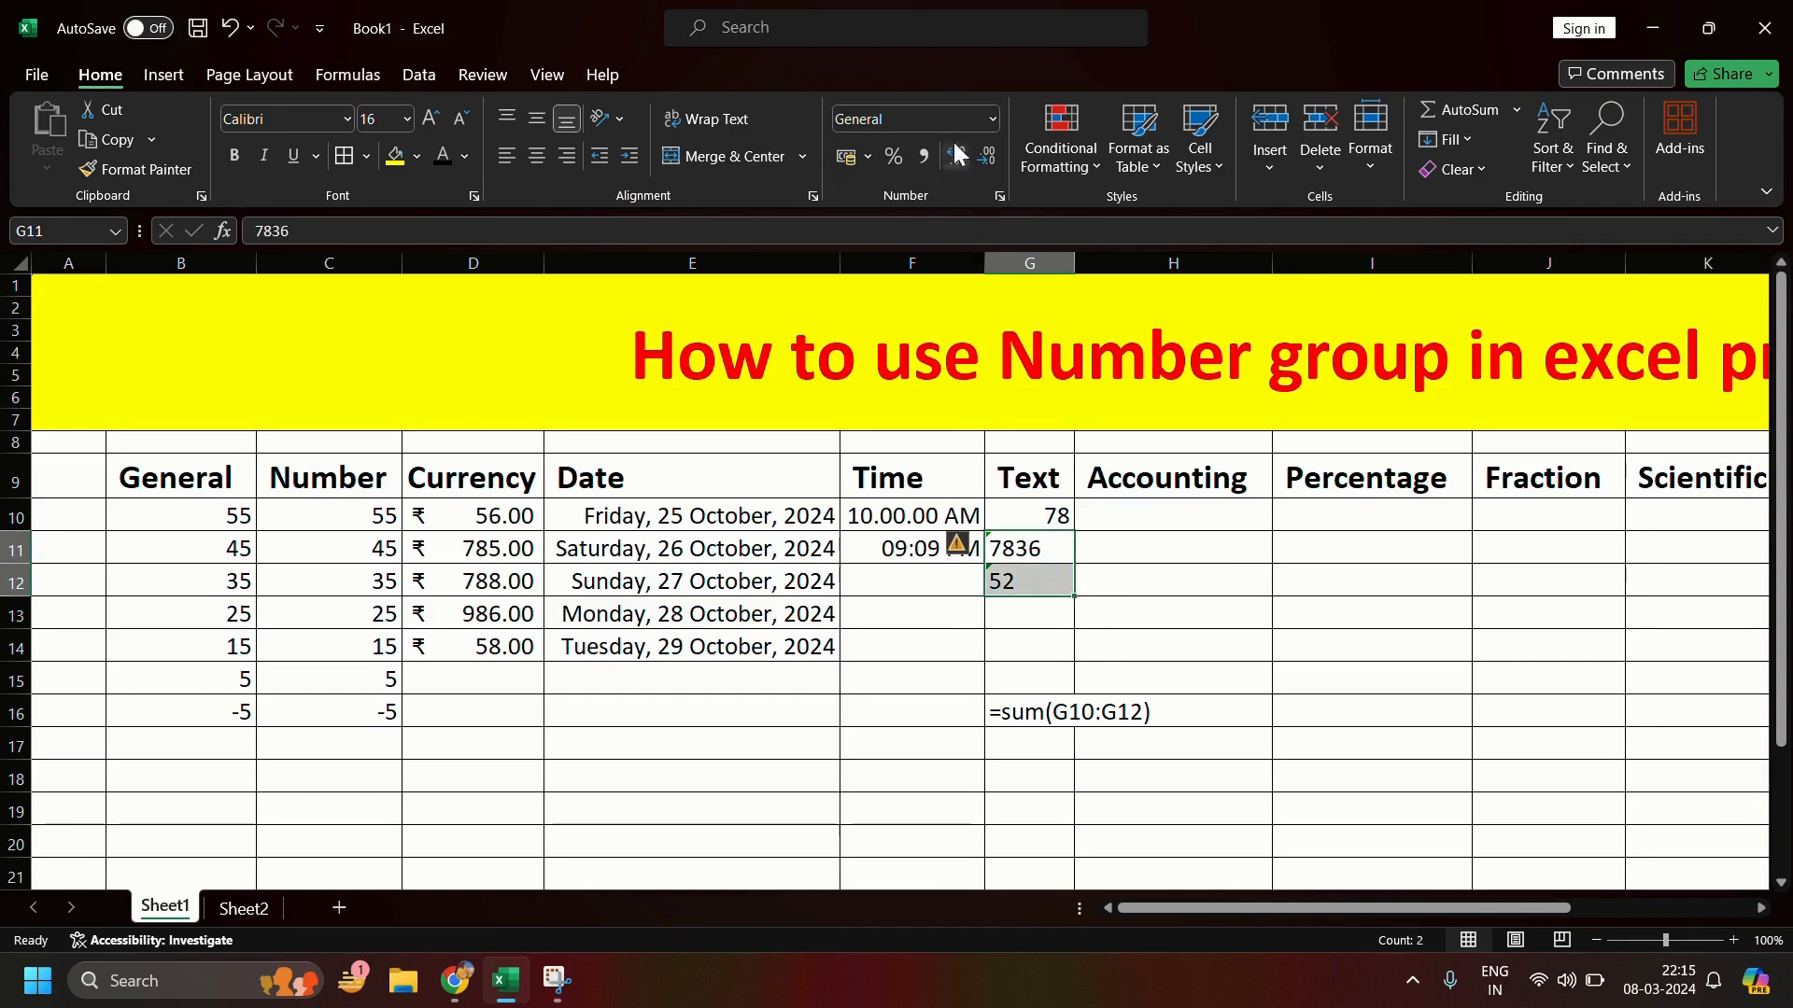
left_click(997, 121)
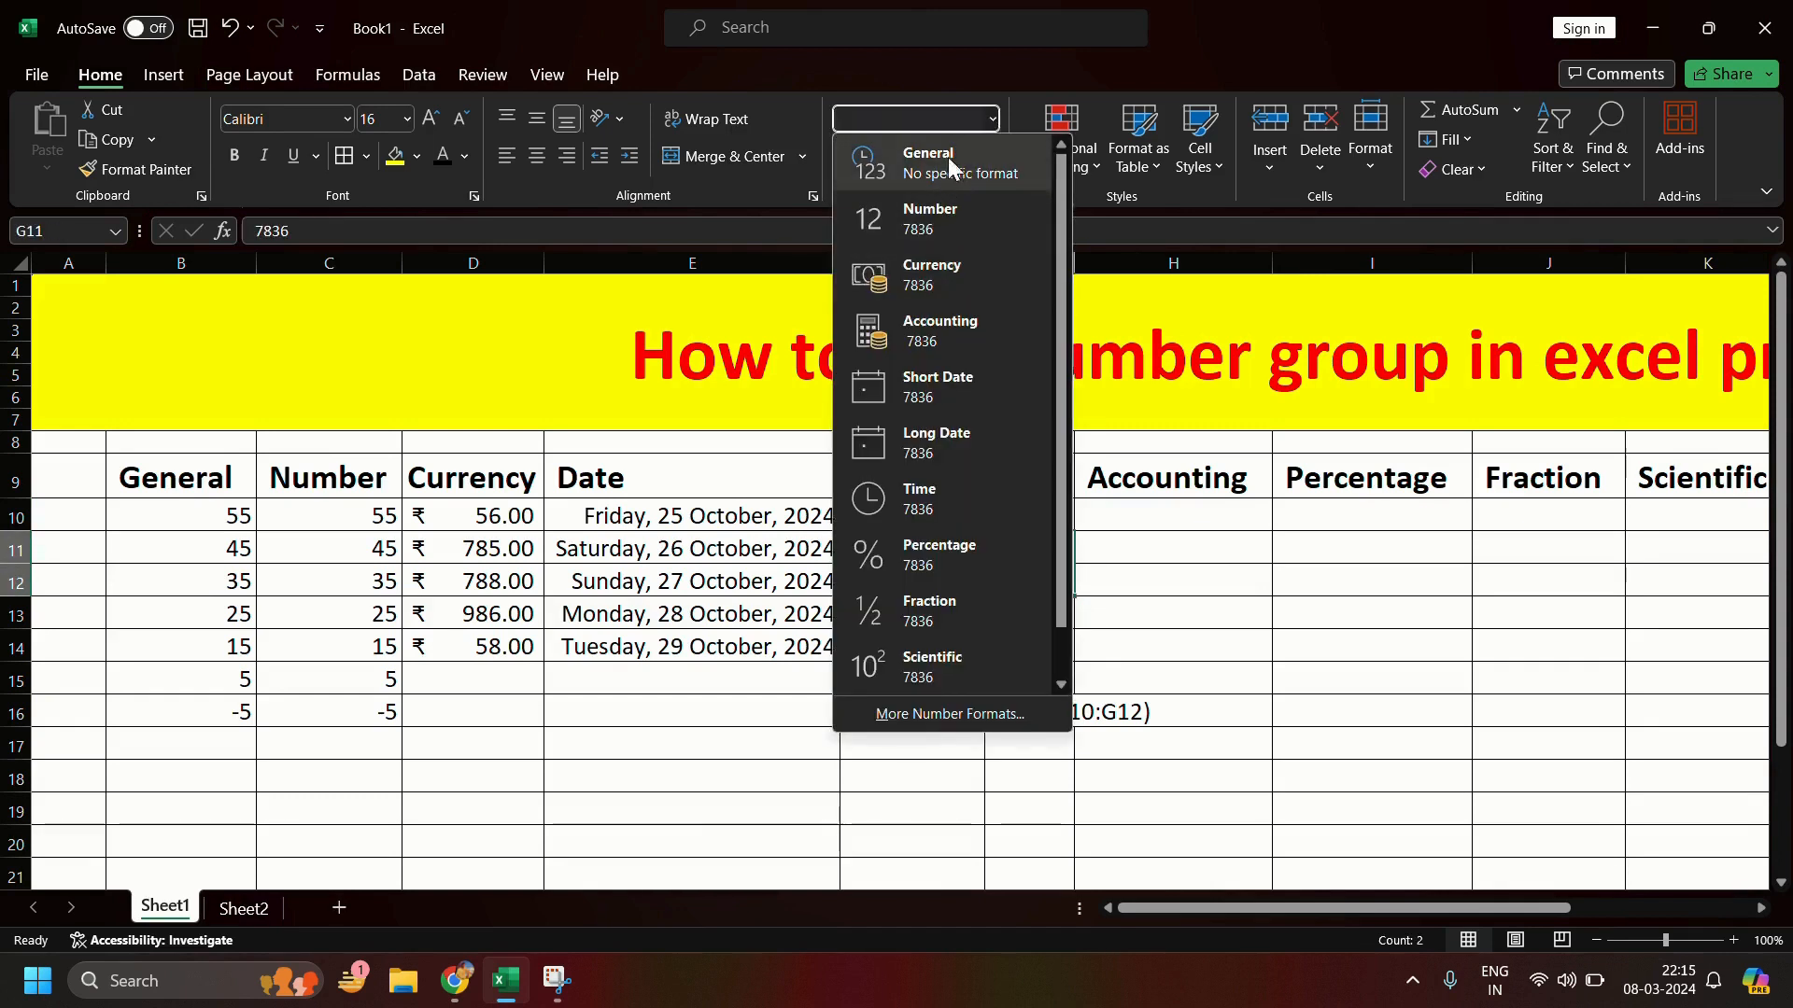
left_click(949, 156)
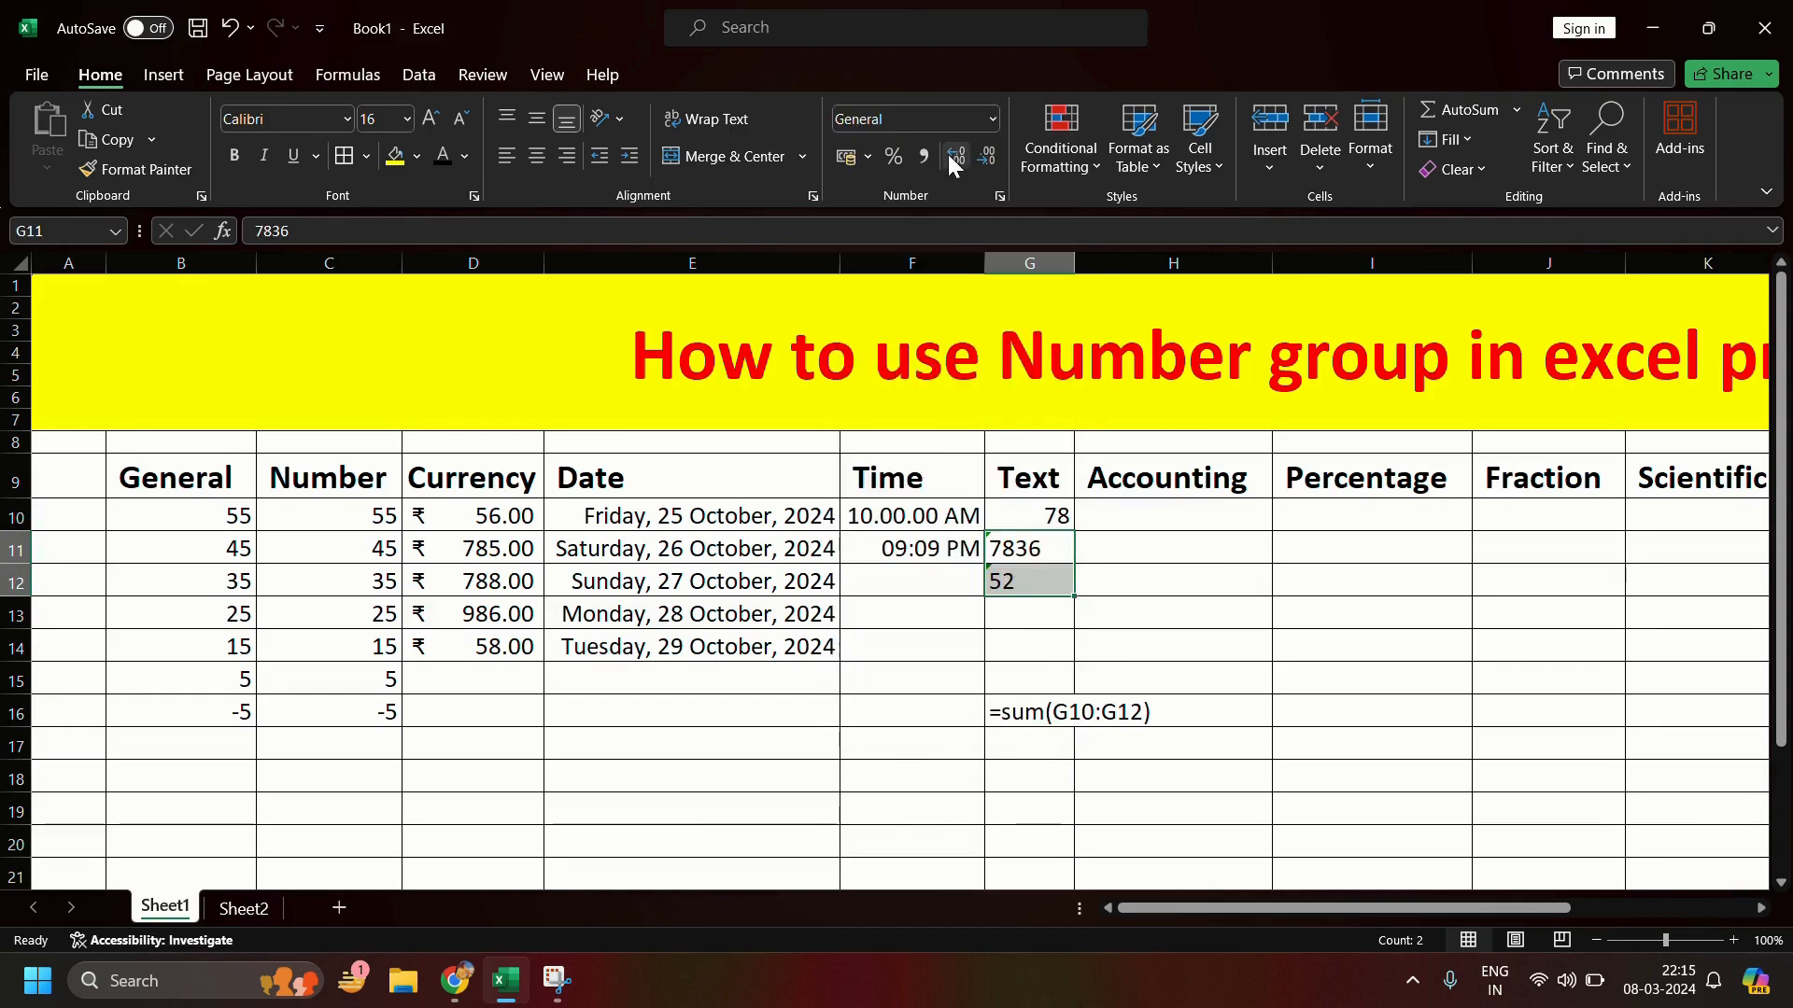
left_click(992, 119)
left_click(960, 214)
left_click(1084, 619)
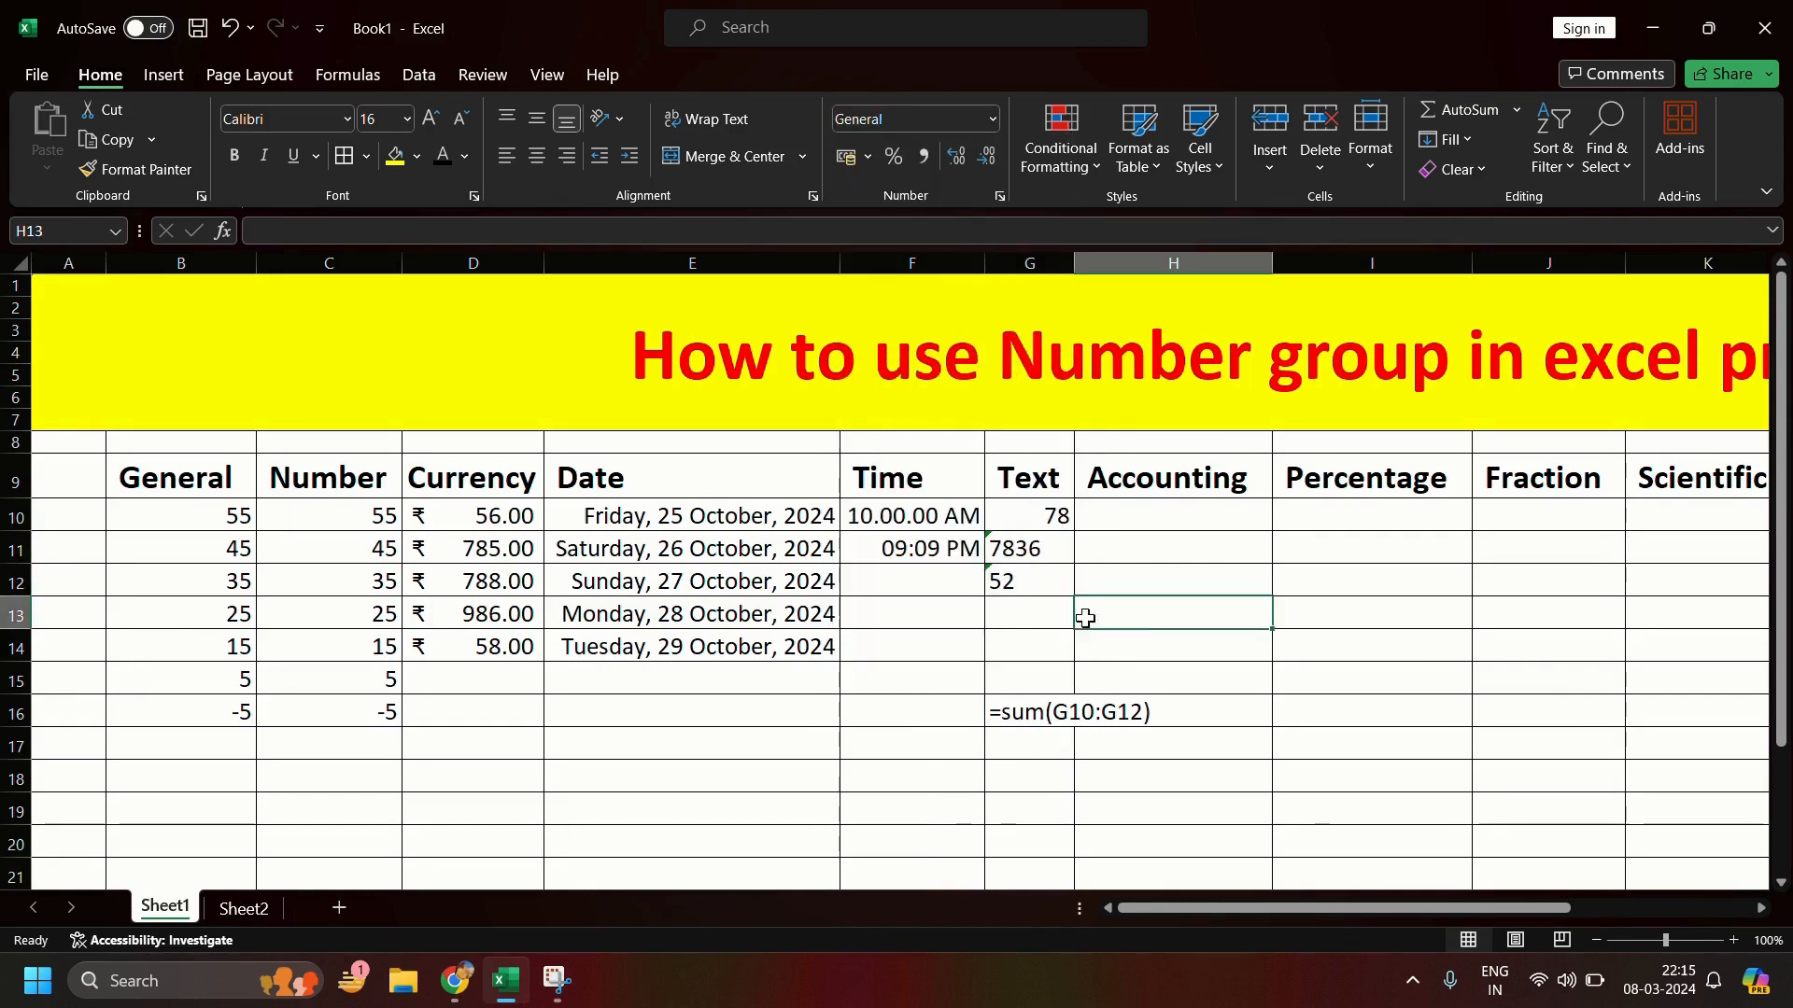
left_click_drag(1032, 549, 1031, 600)
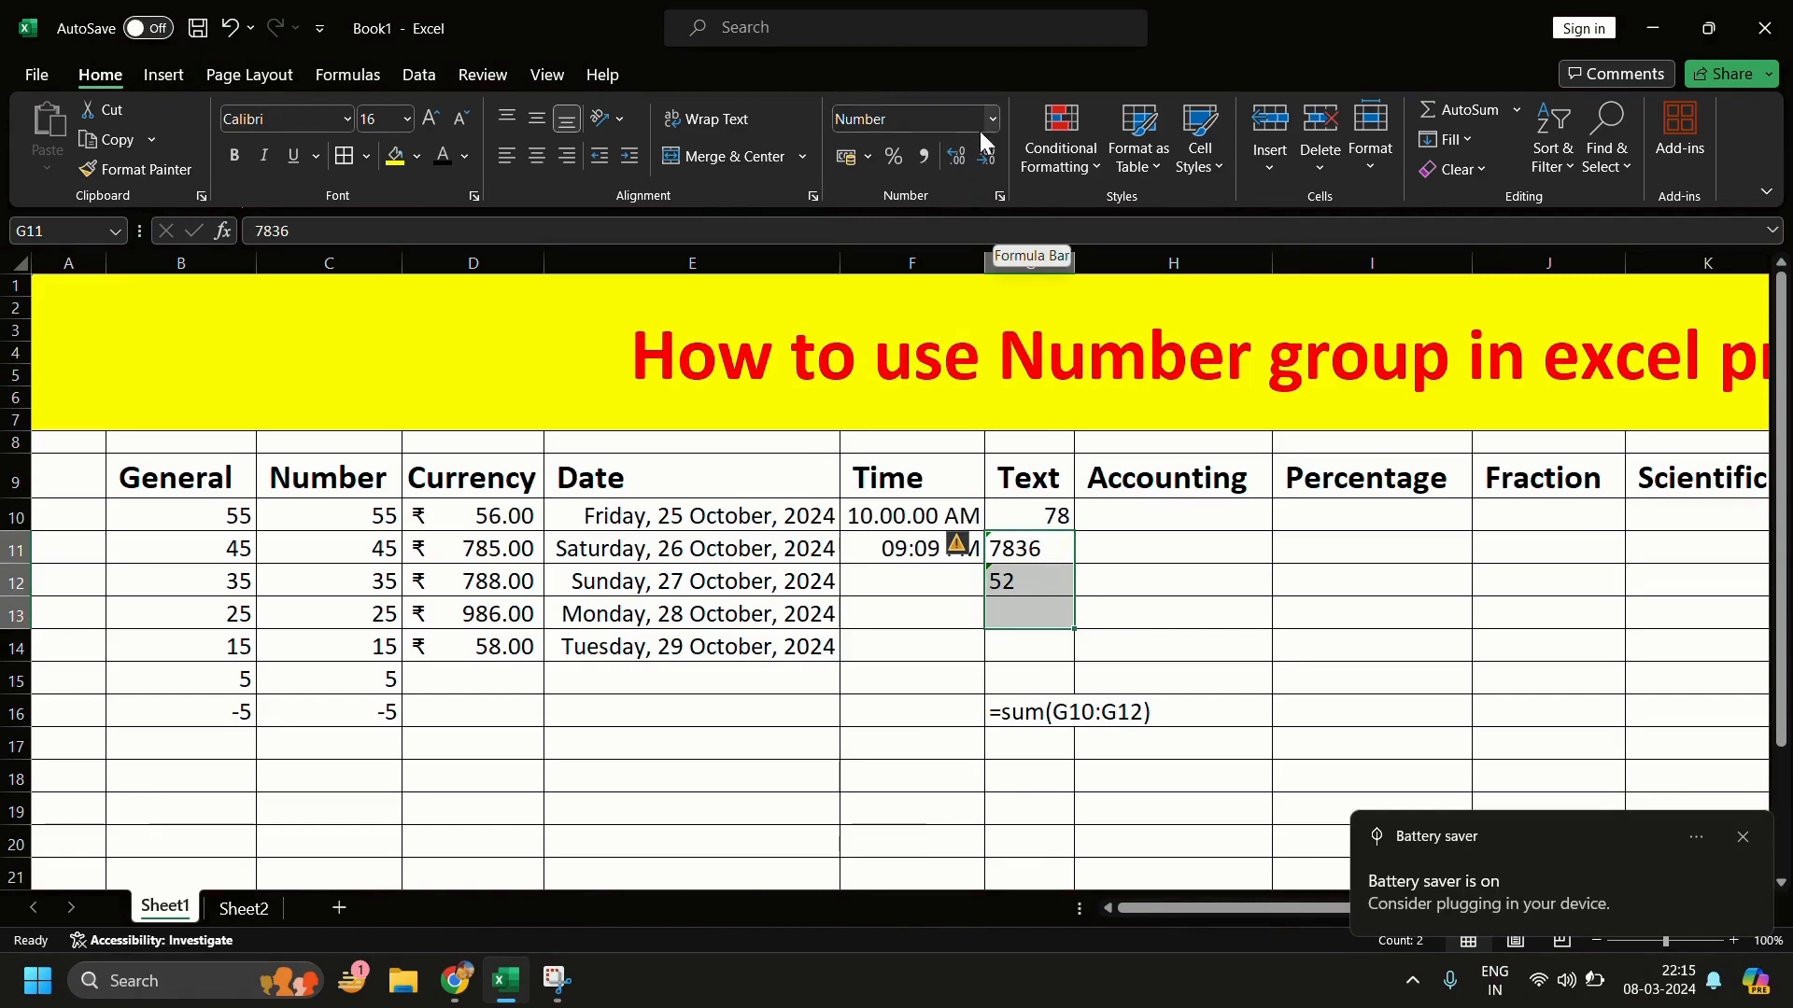
left_click(1741, 838)
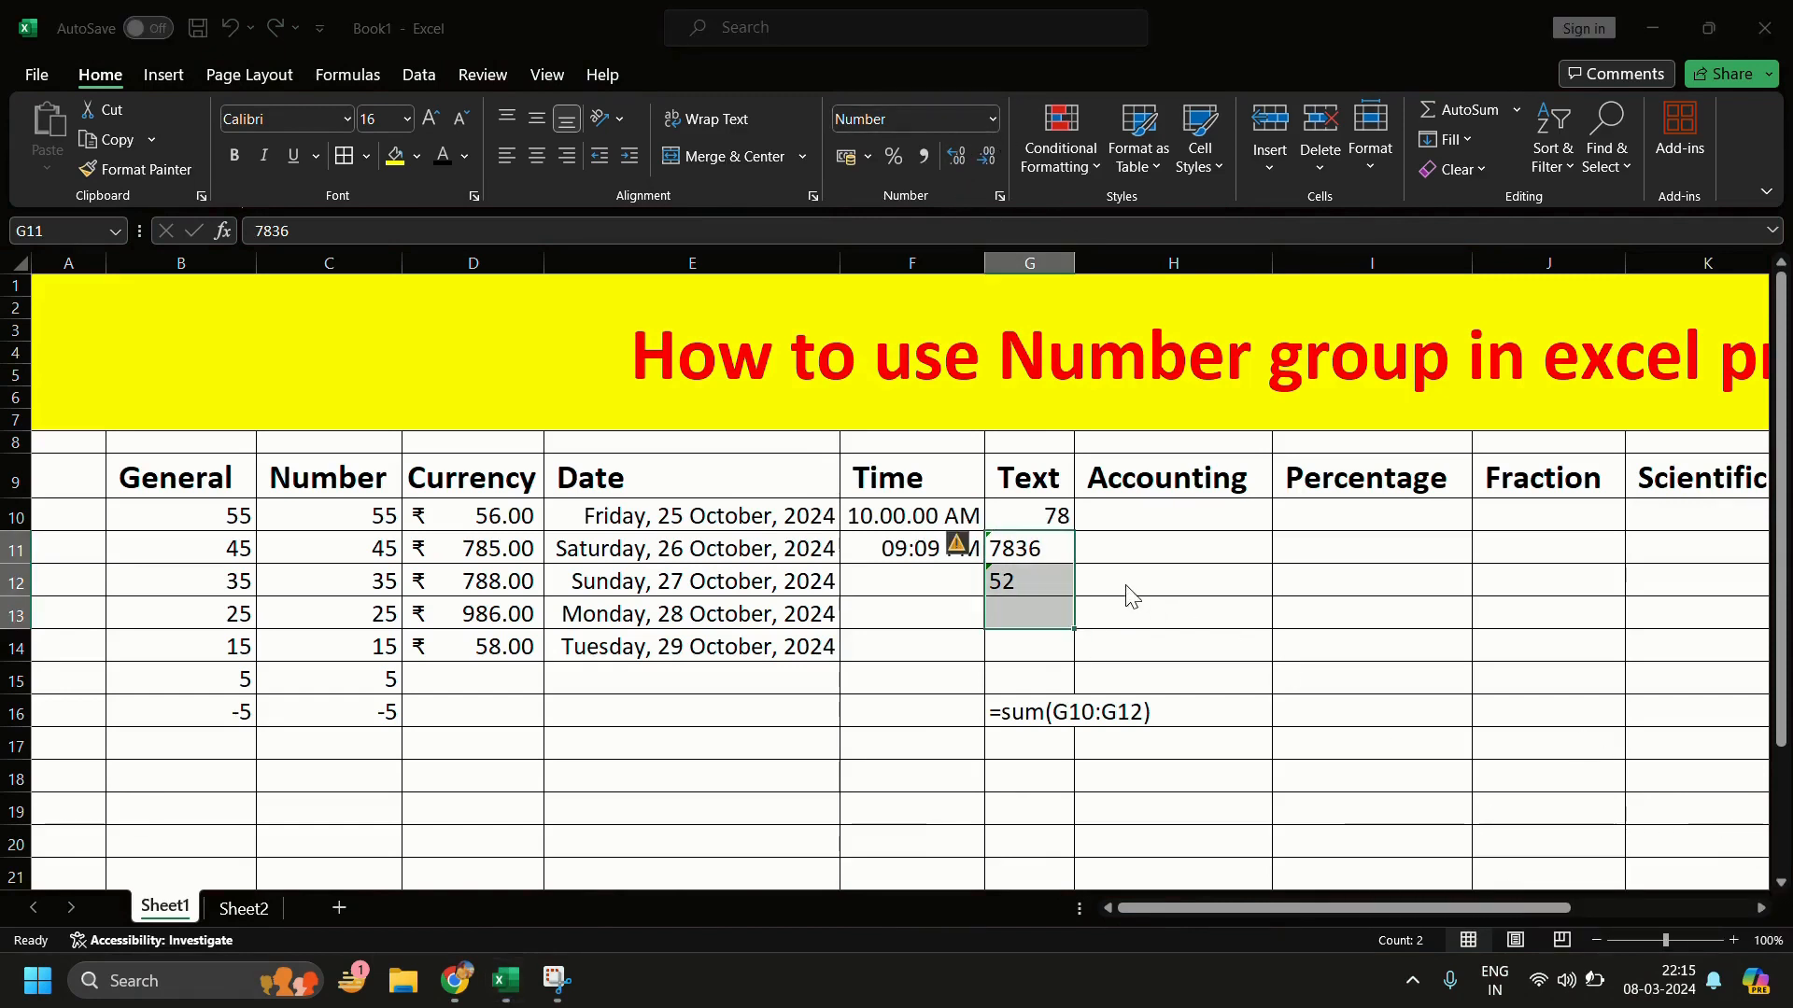
left_click(1041, 559)
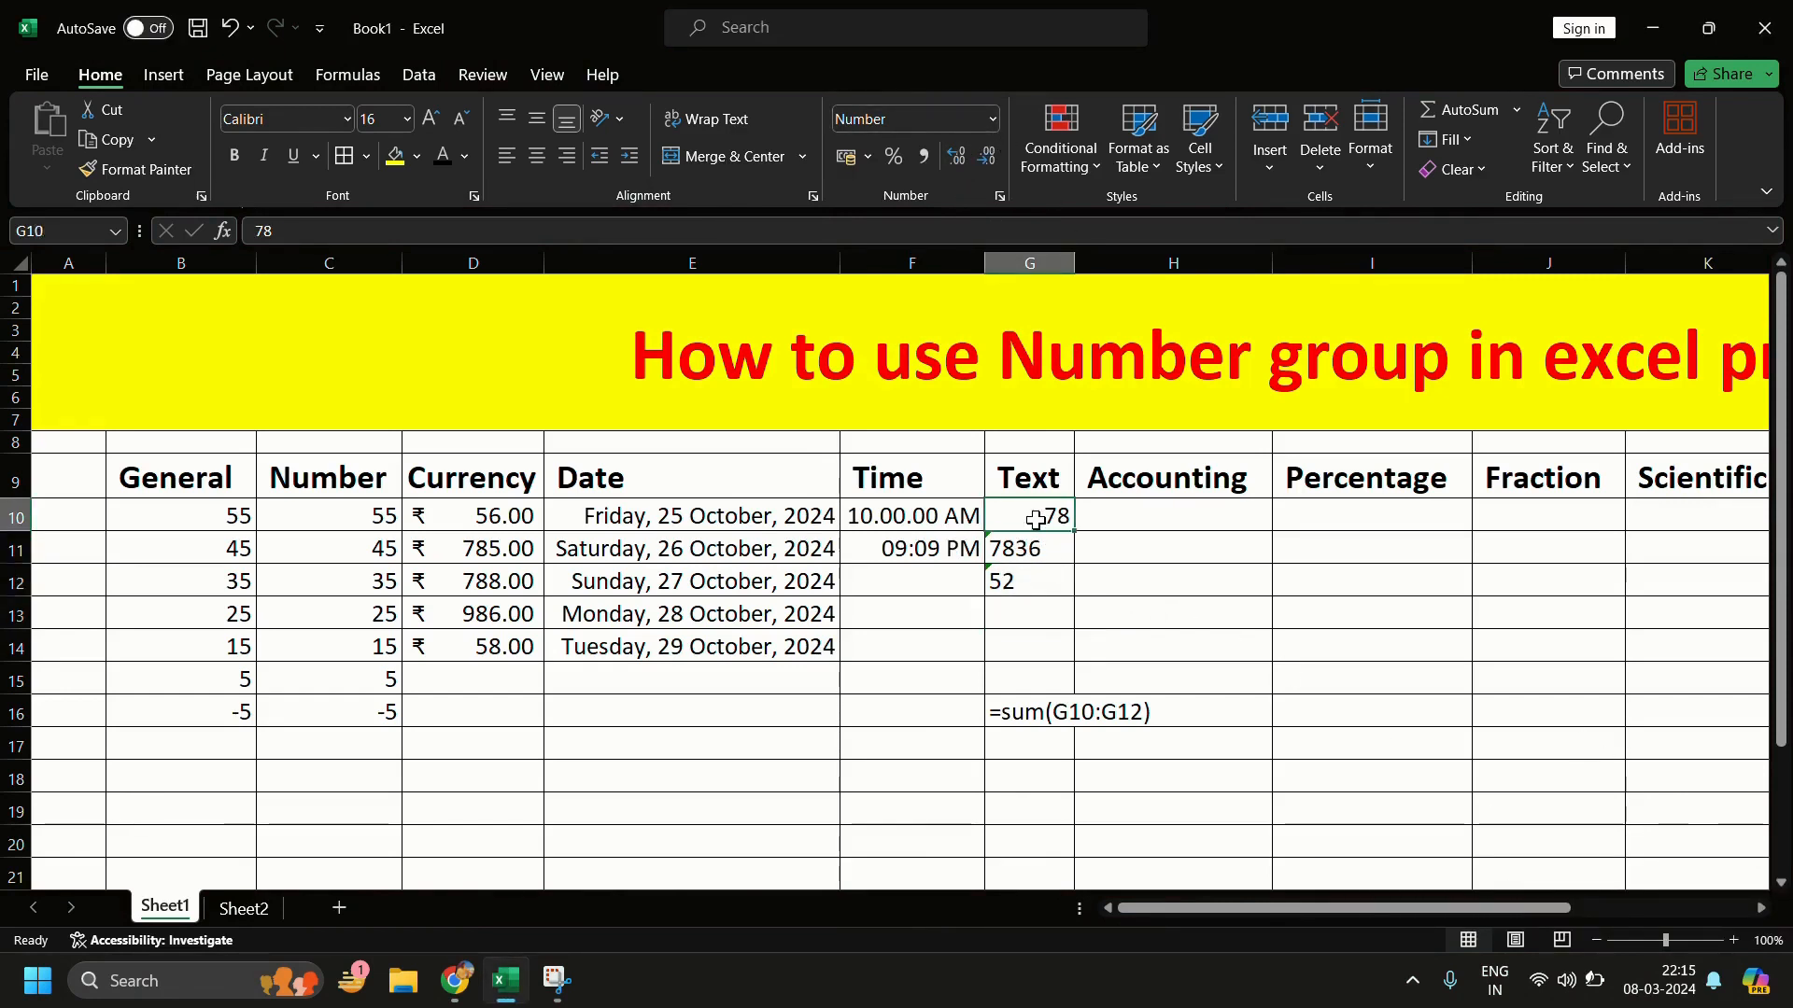
Step: Clear G10:G13, and enter 4565 in G10 and 45 in G11 as fresh sample numbers
left_click_drag(1040, 516, 1048, 602)
key("Delete")
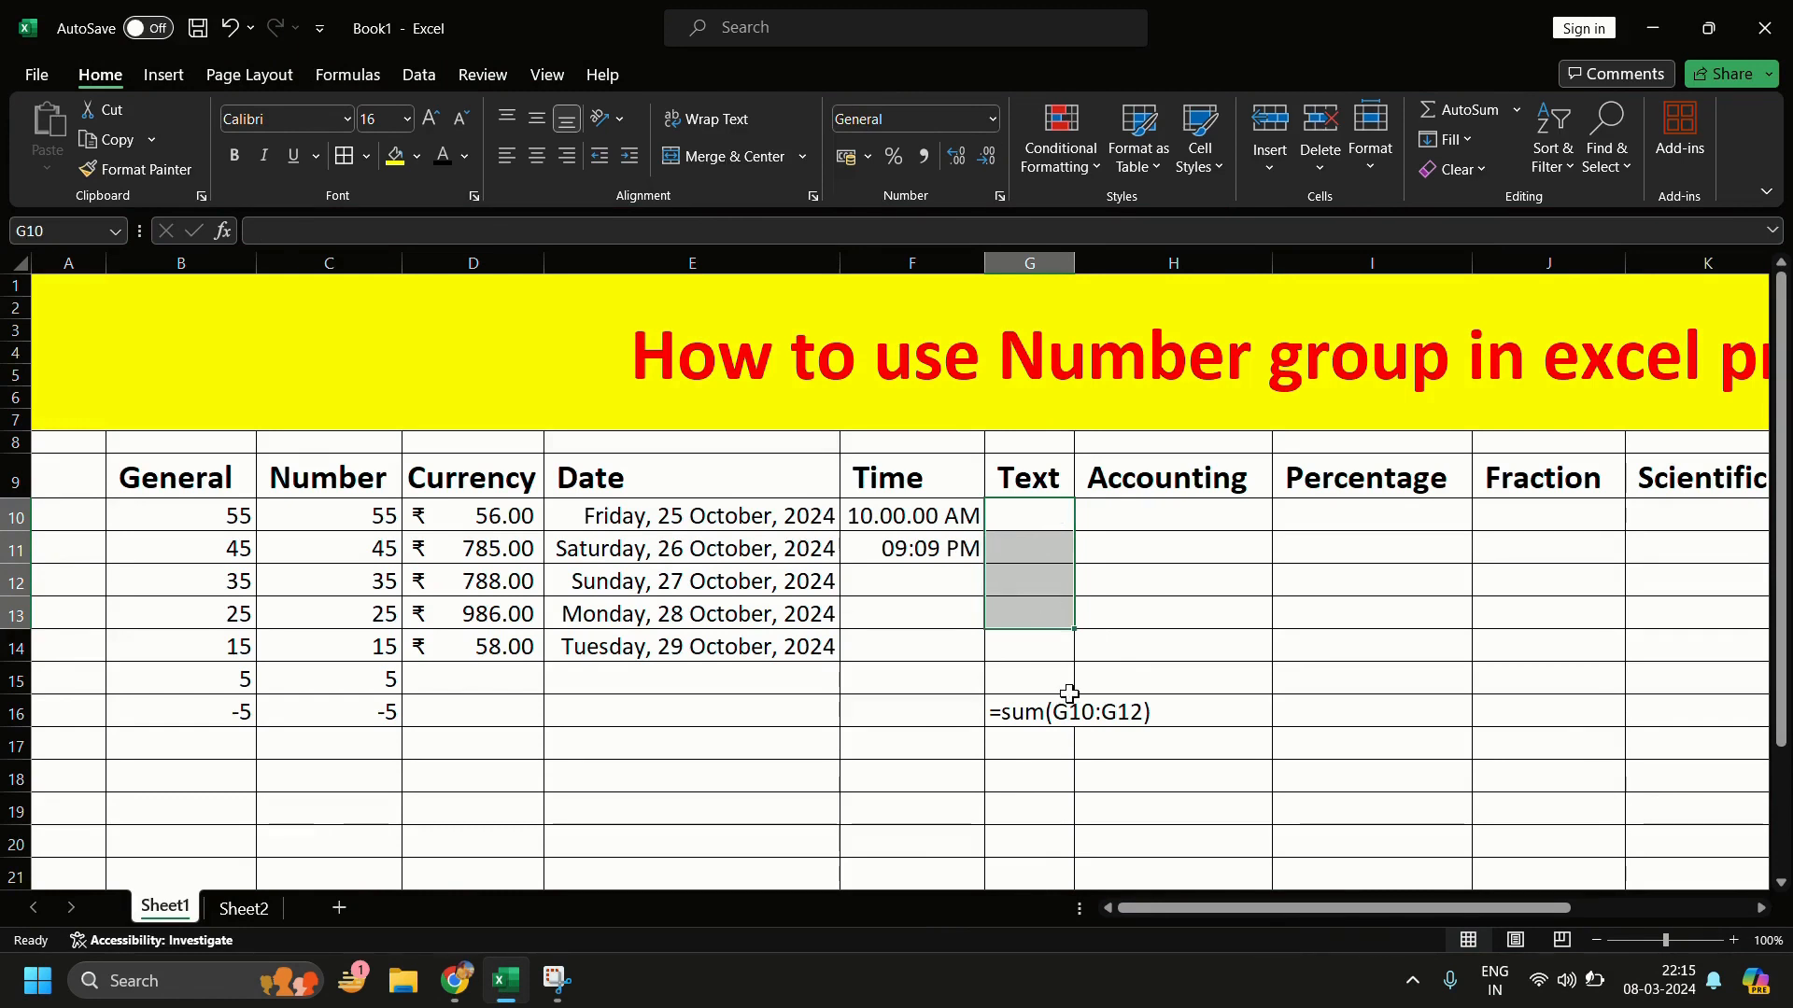
left_click(1028, 521)
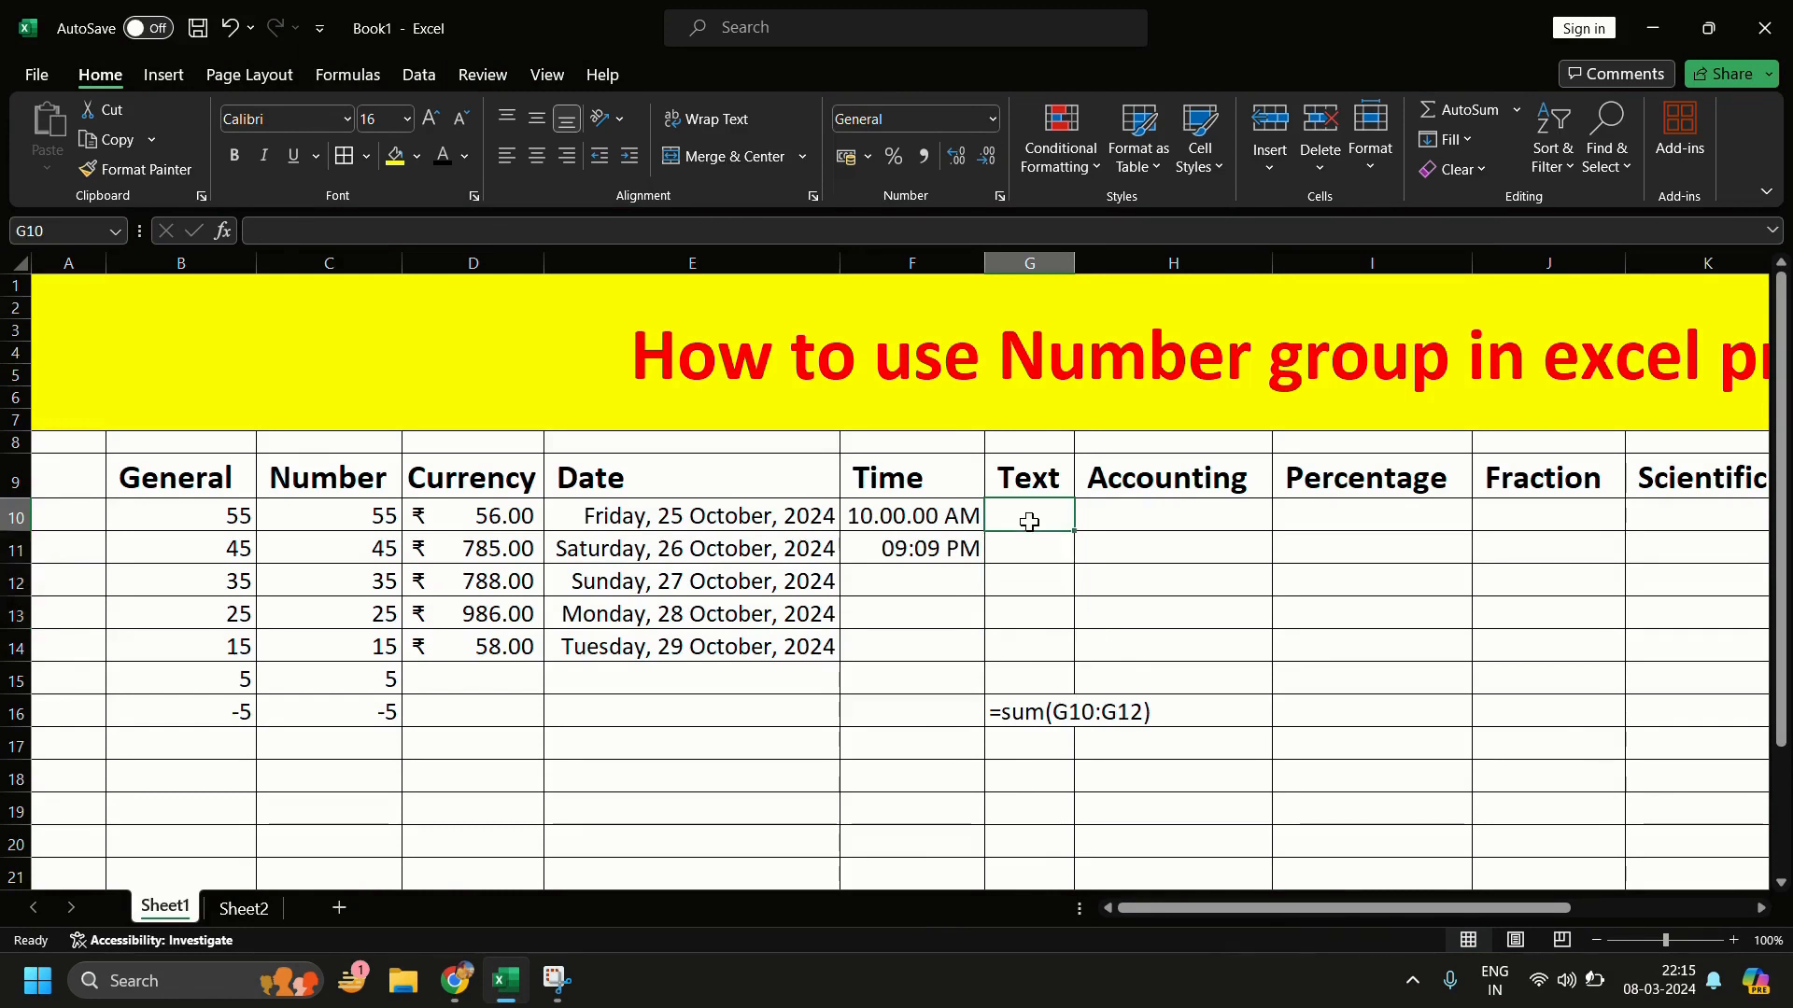
type("4565")
key("Return")
type("45")
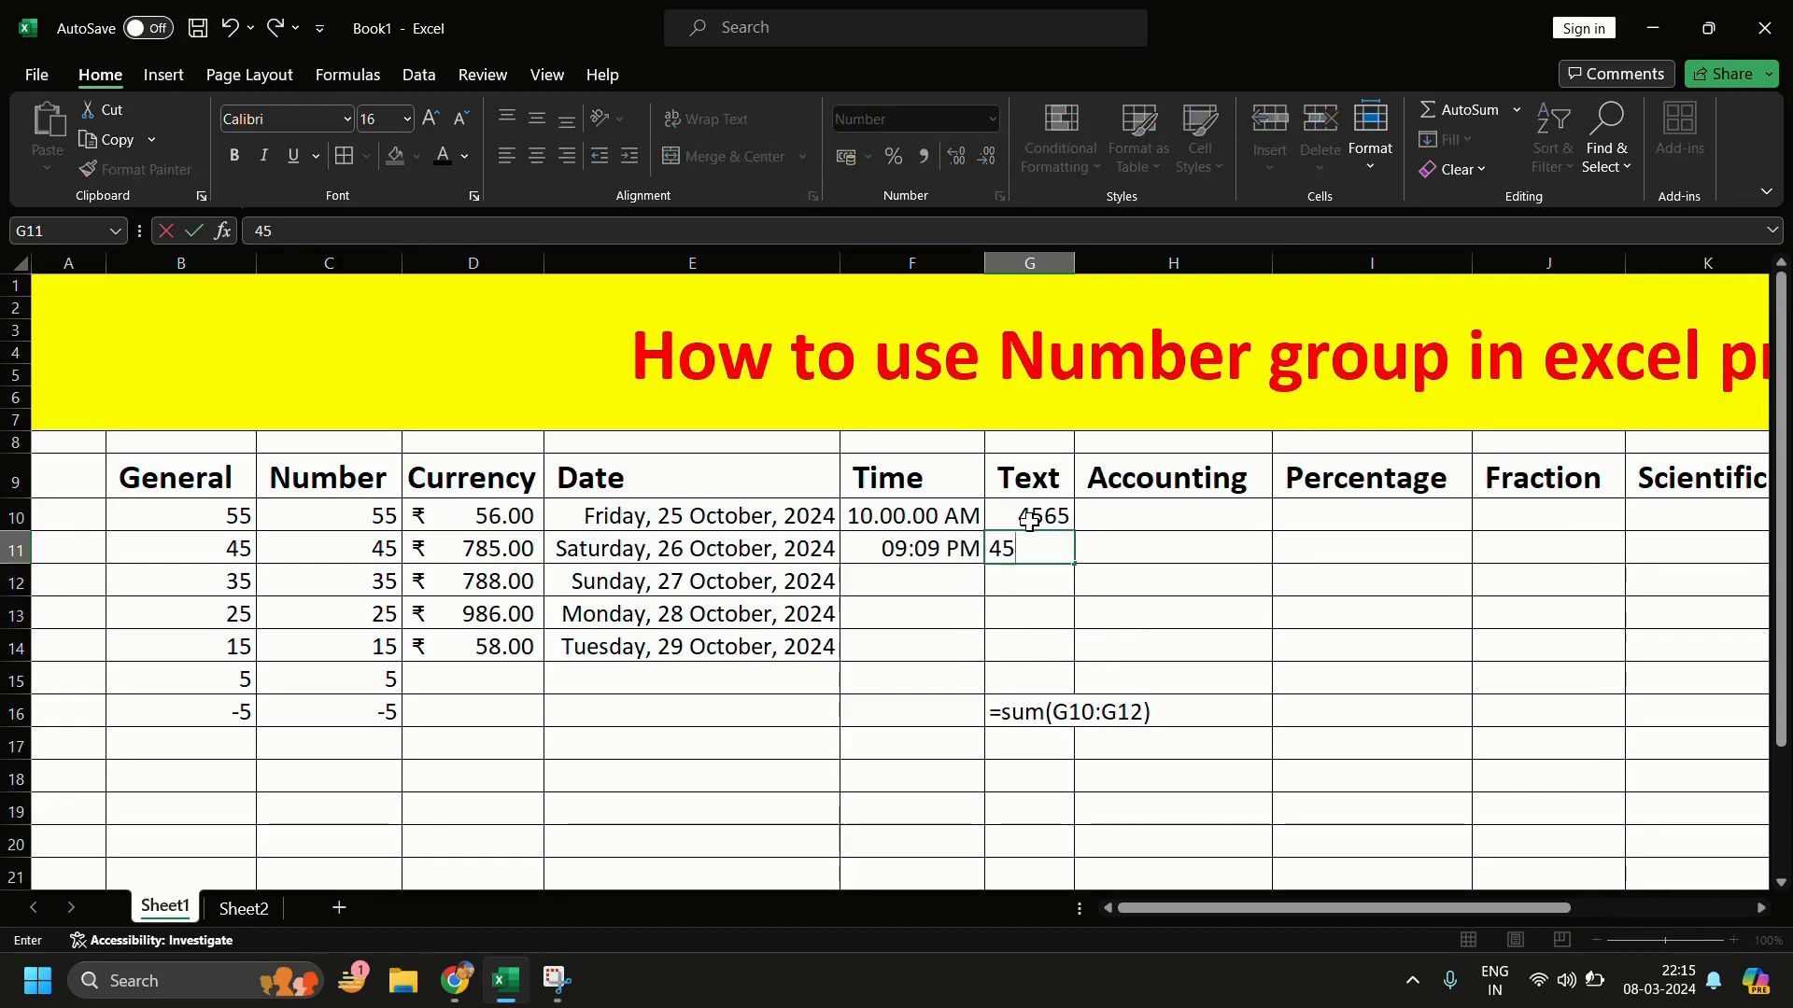
left_click(1029, 521)
Step: Format G10:G12 with the Text category
left_click_drag(1029, 521, 1032, 580)
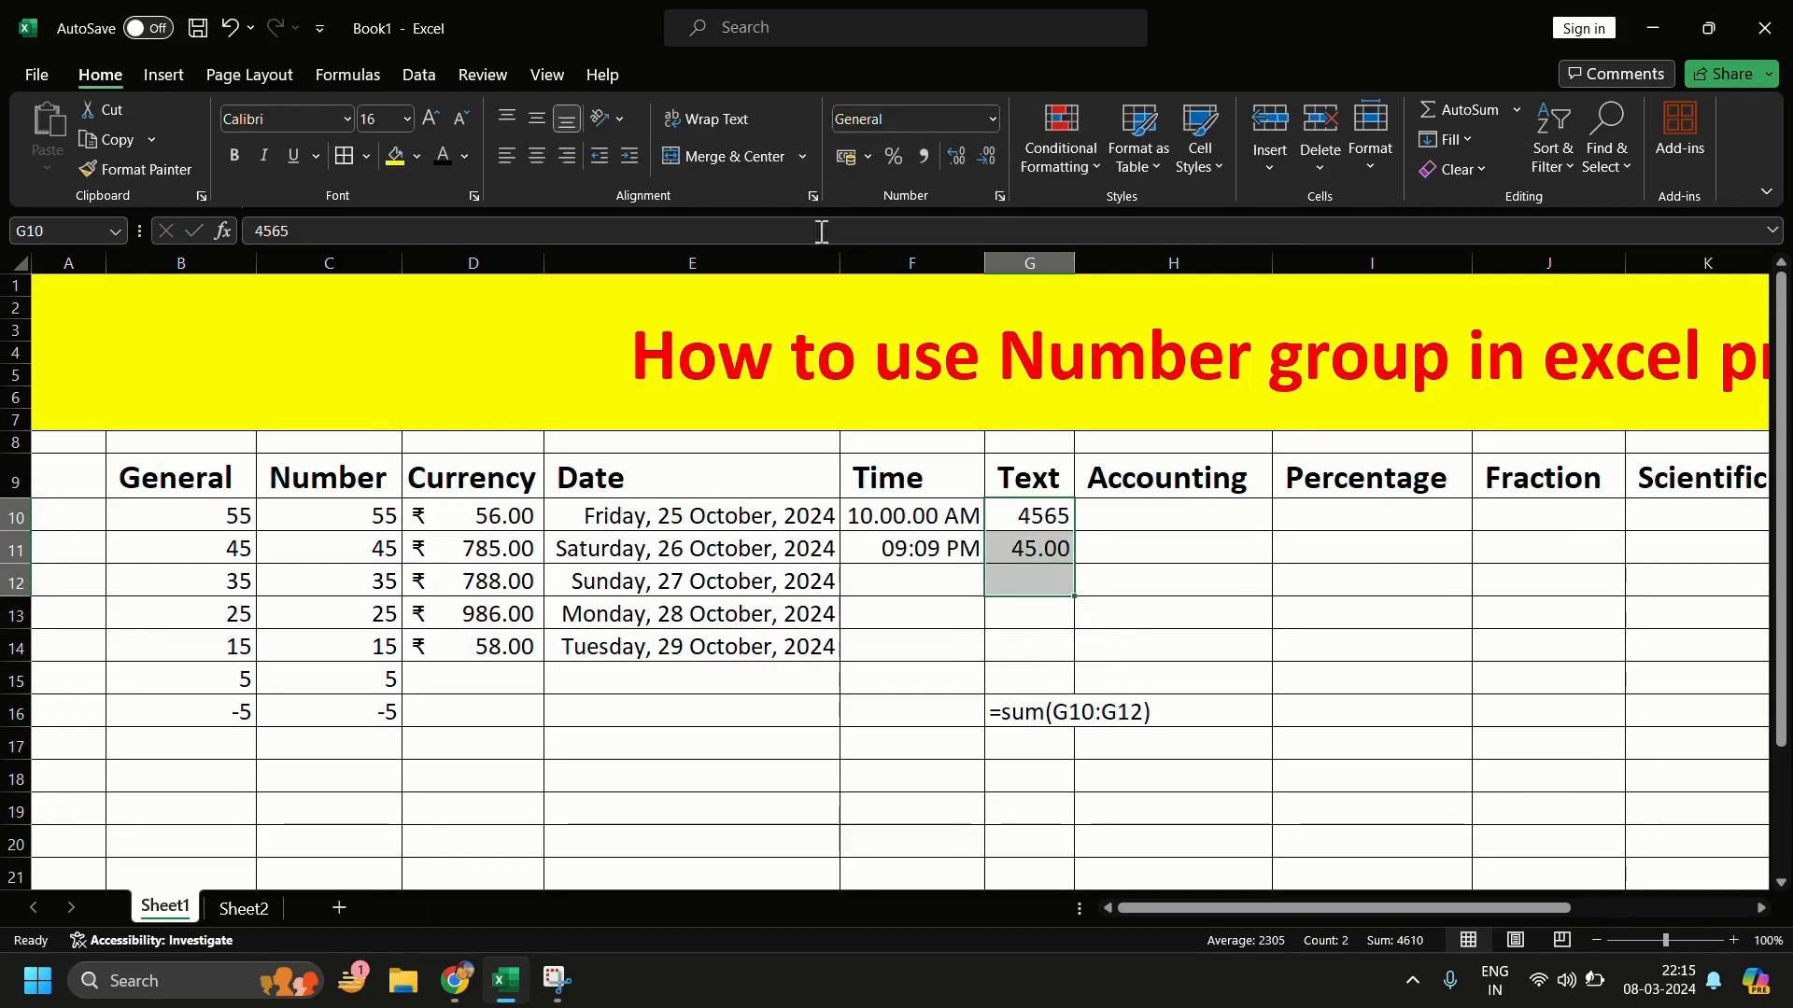
left_click(1003, 194)
left_click(620, 422)
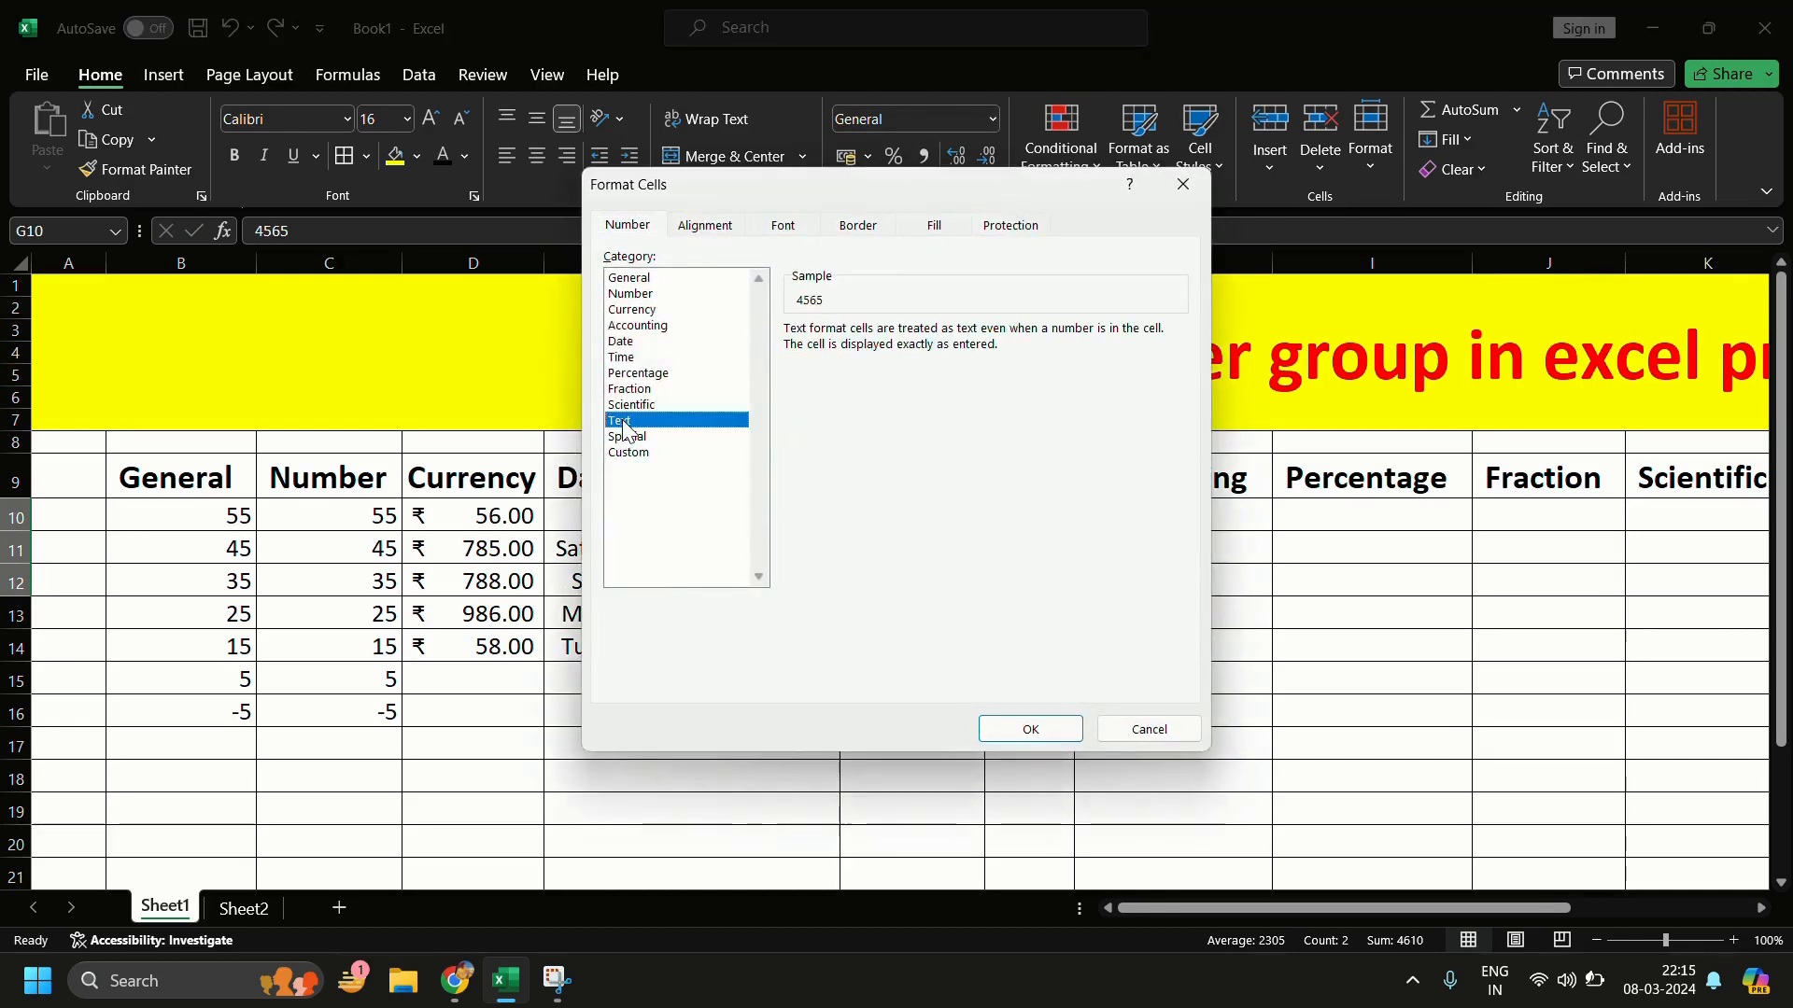
left_click(1028, 730)
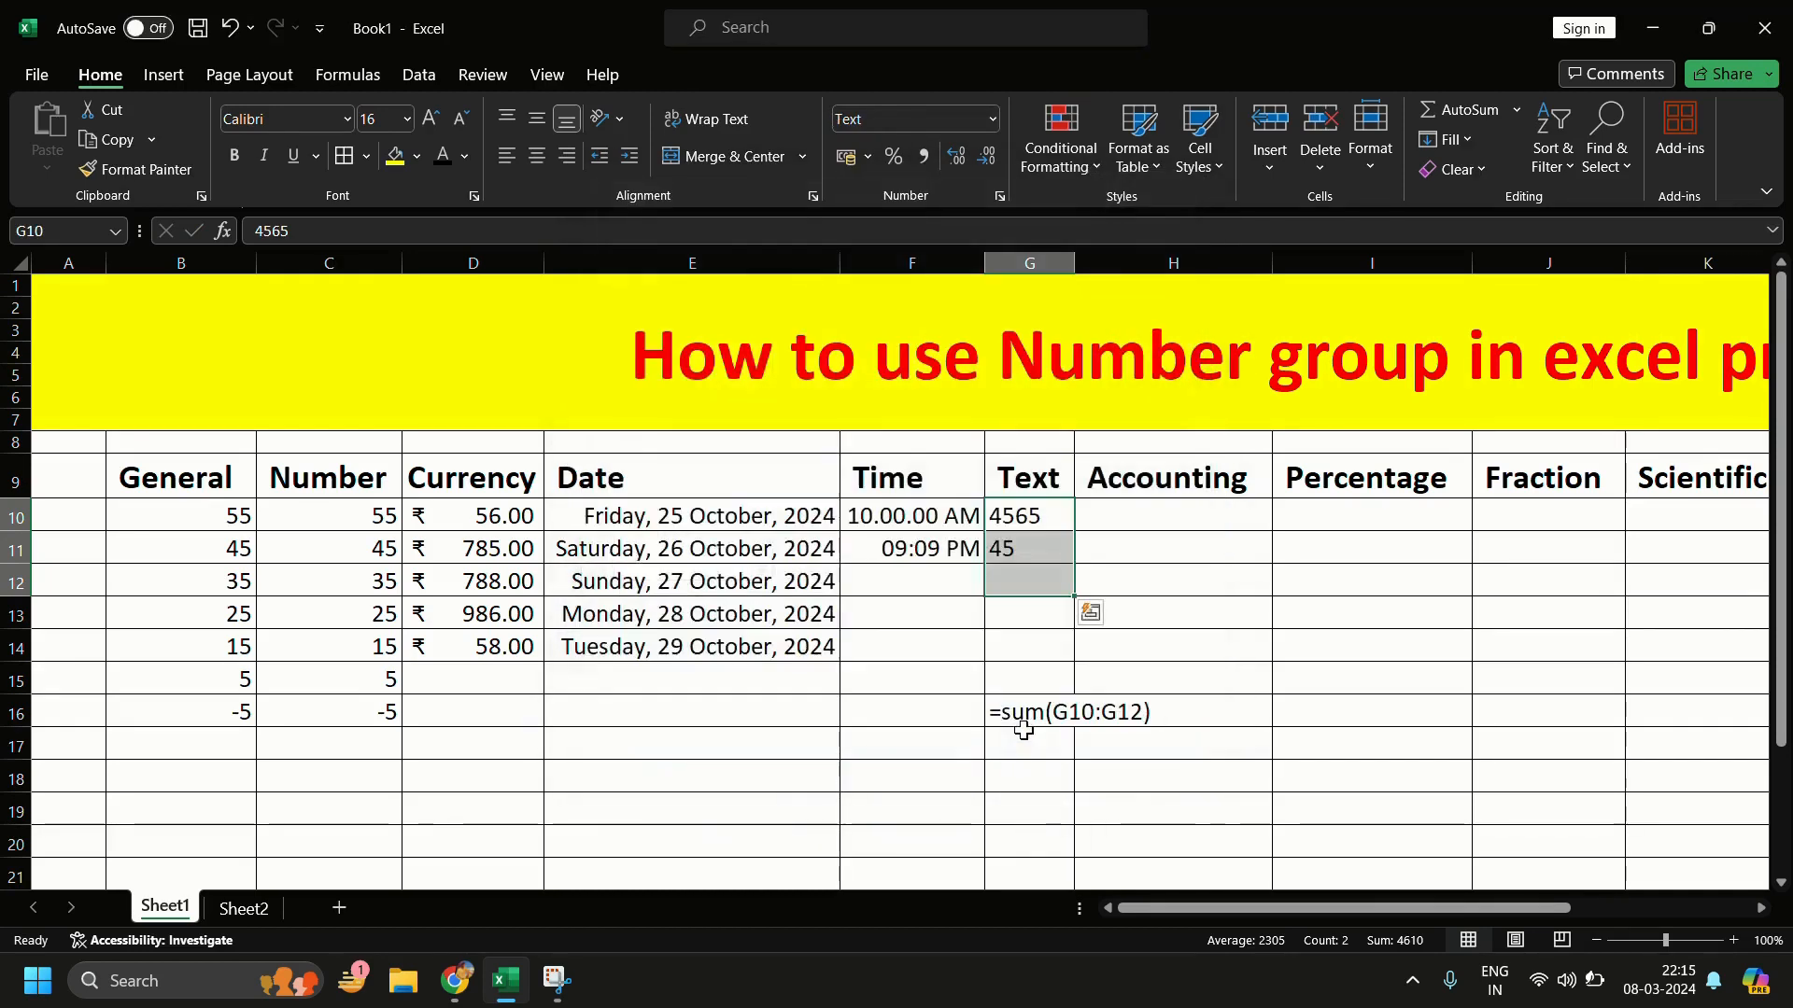
Step: Clear the contents of G14:G18 to remove the sum formula below the Text values
left_click(1038, 553)
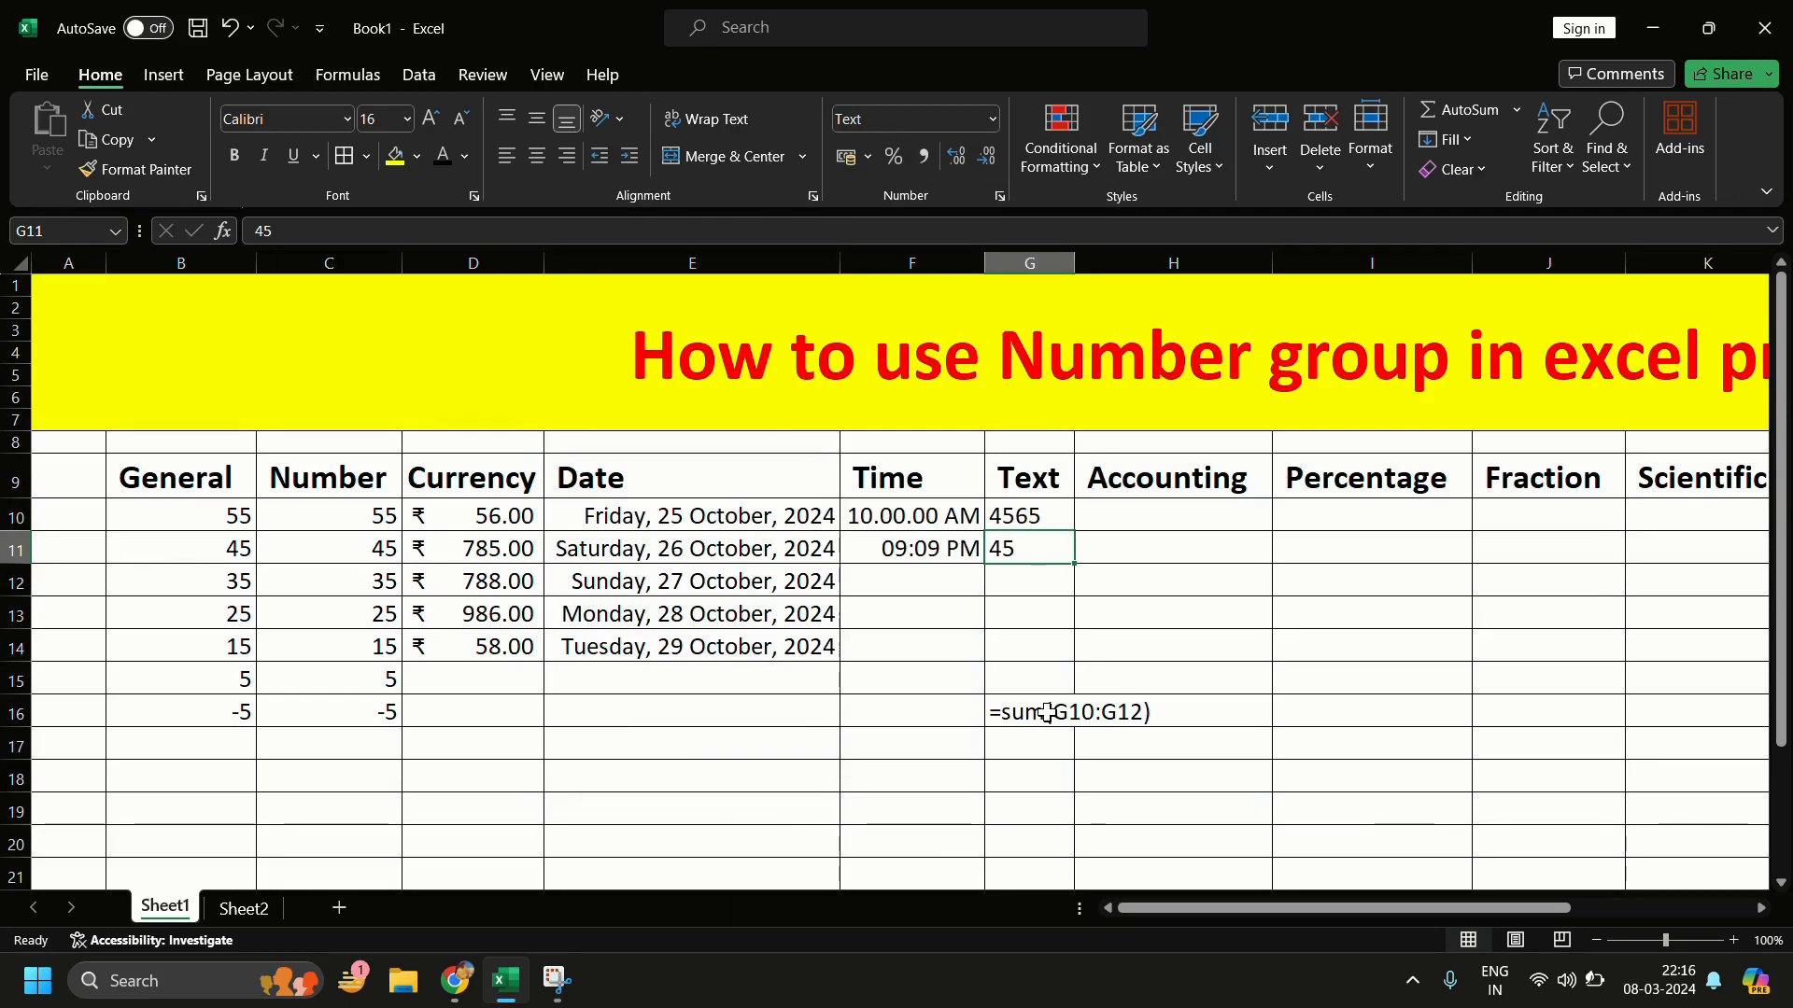
left_click_drag(1027, 646, 1024, 781)
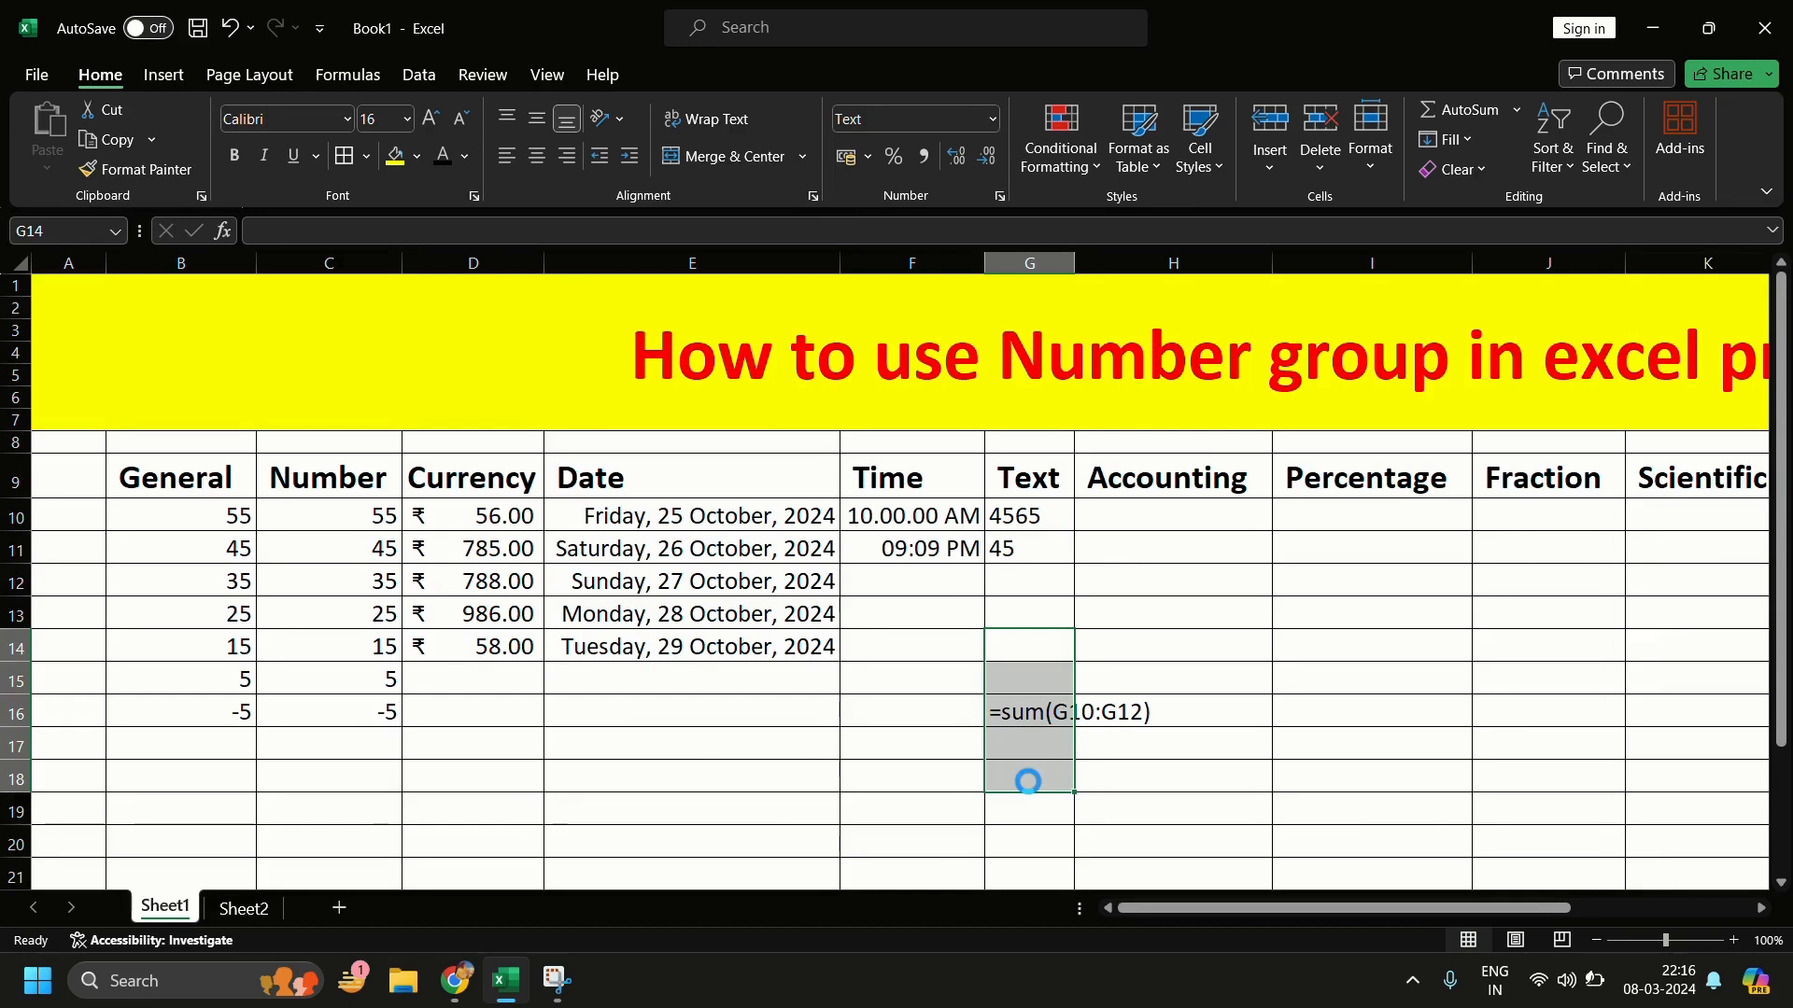
key("Delete")
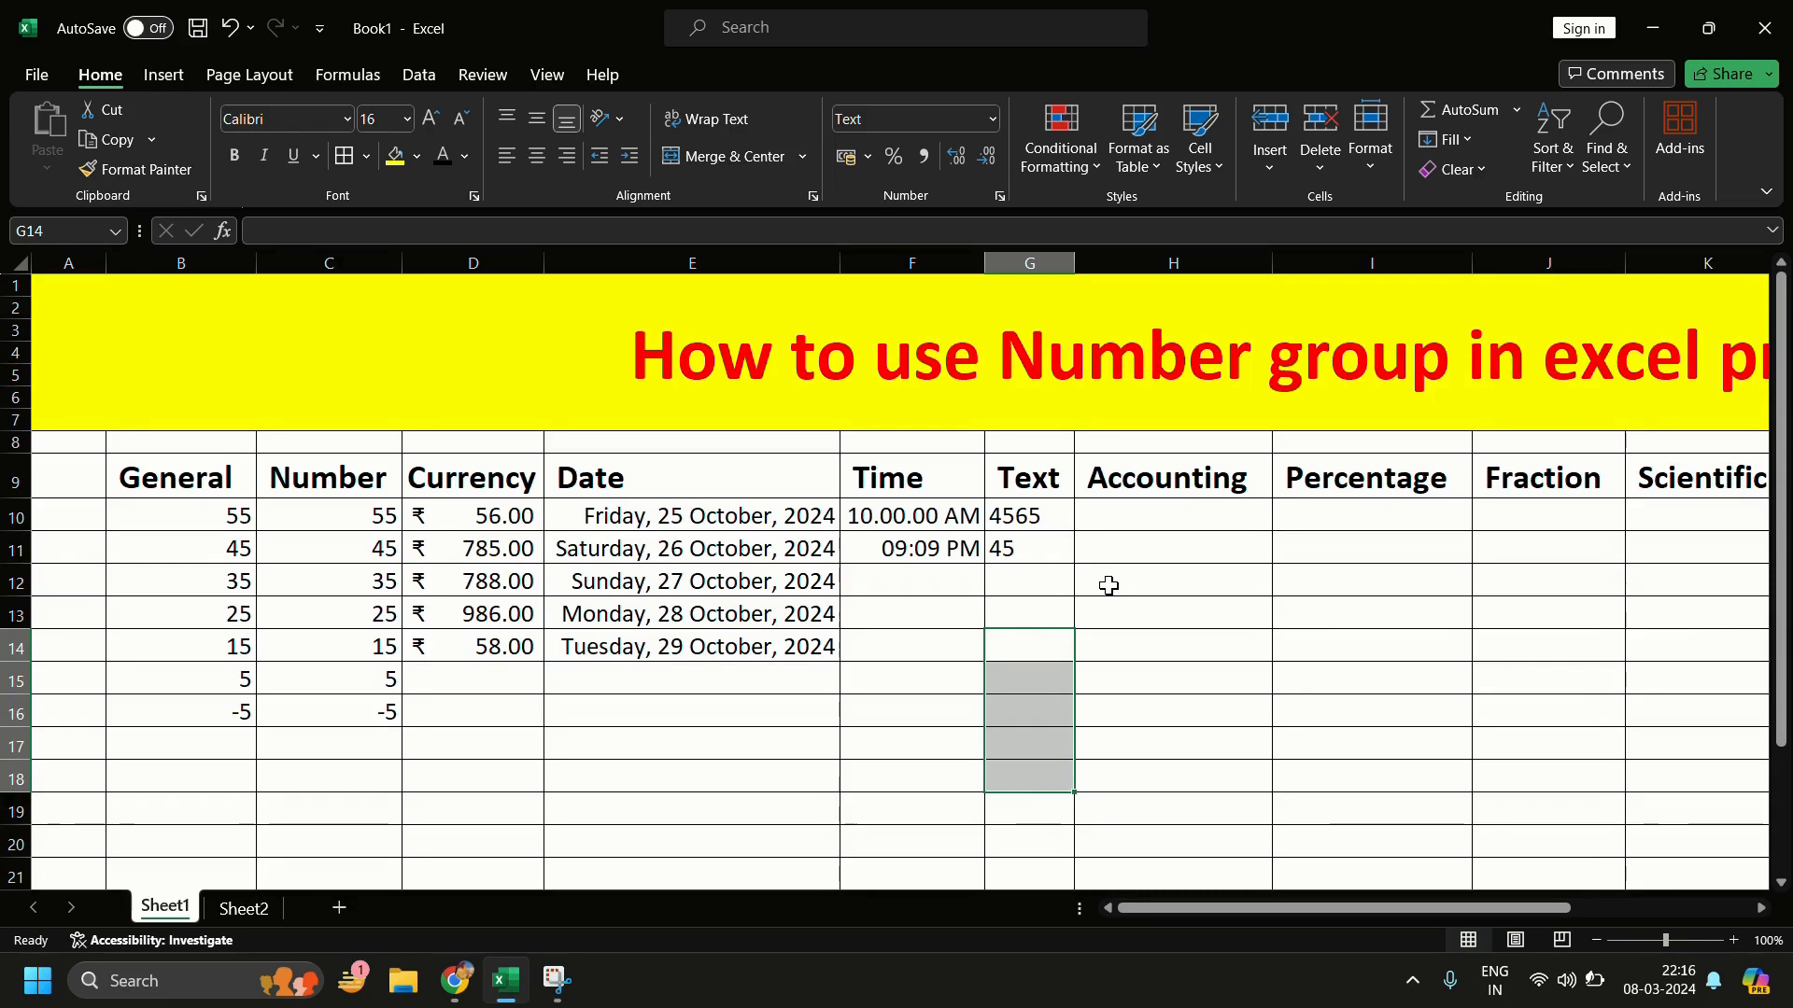
Step: Fill the Accounting column from H10 to H15 with 45, 6, 987, 568, 64 and 865
left_click(1141, 527)
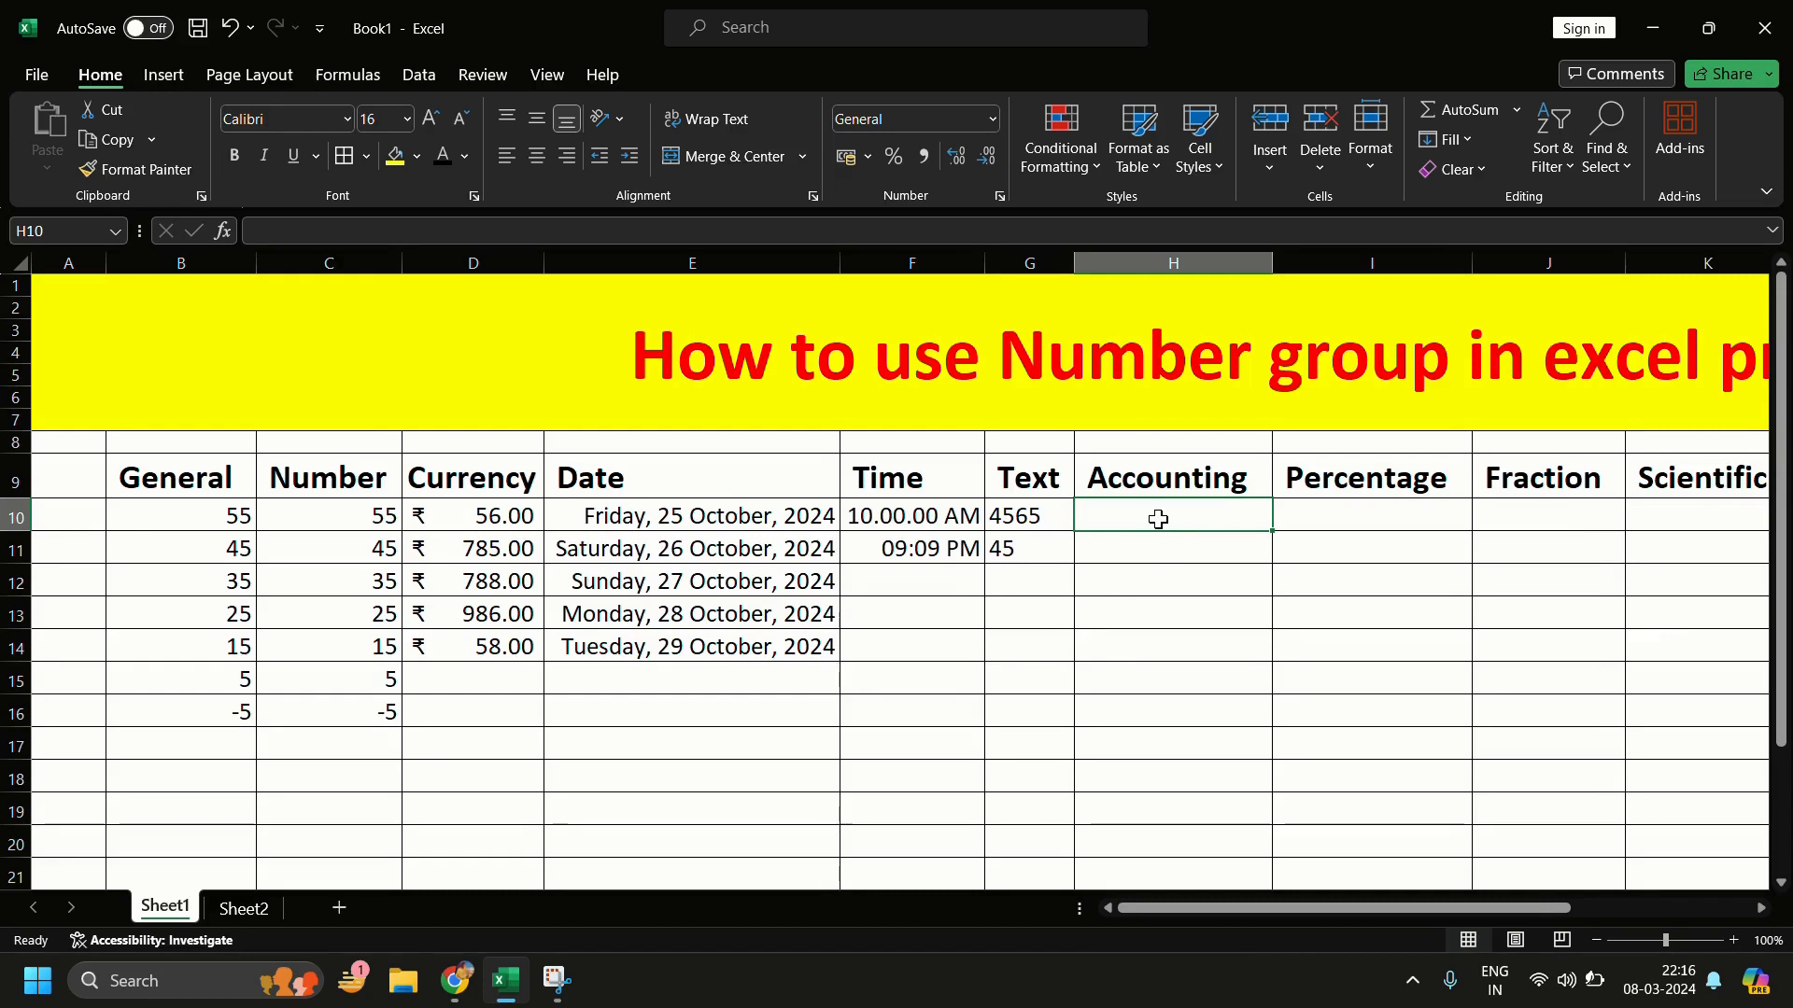
type("45")
key("Return")
type("6")
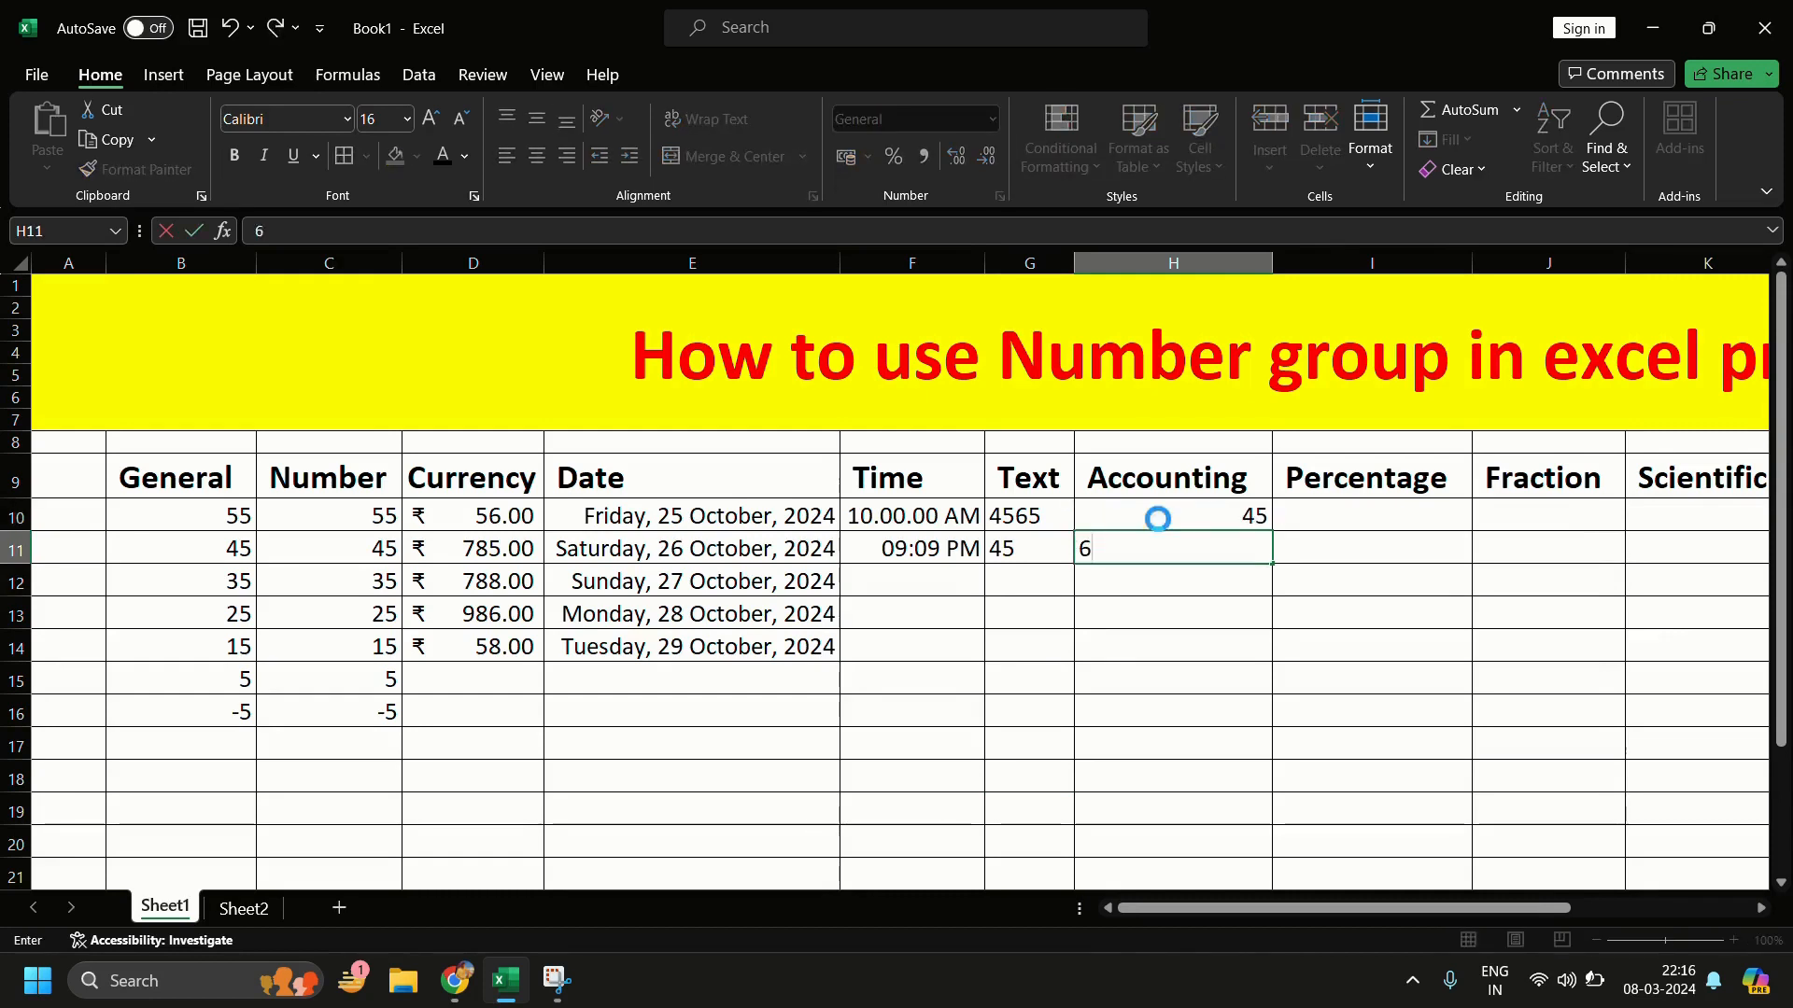
key("Return")
type("987")
key("Return")
type("568")
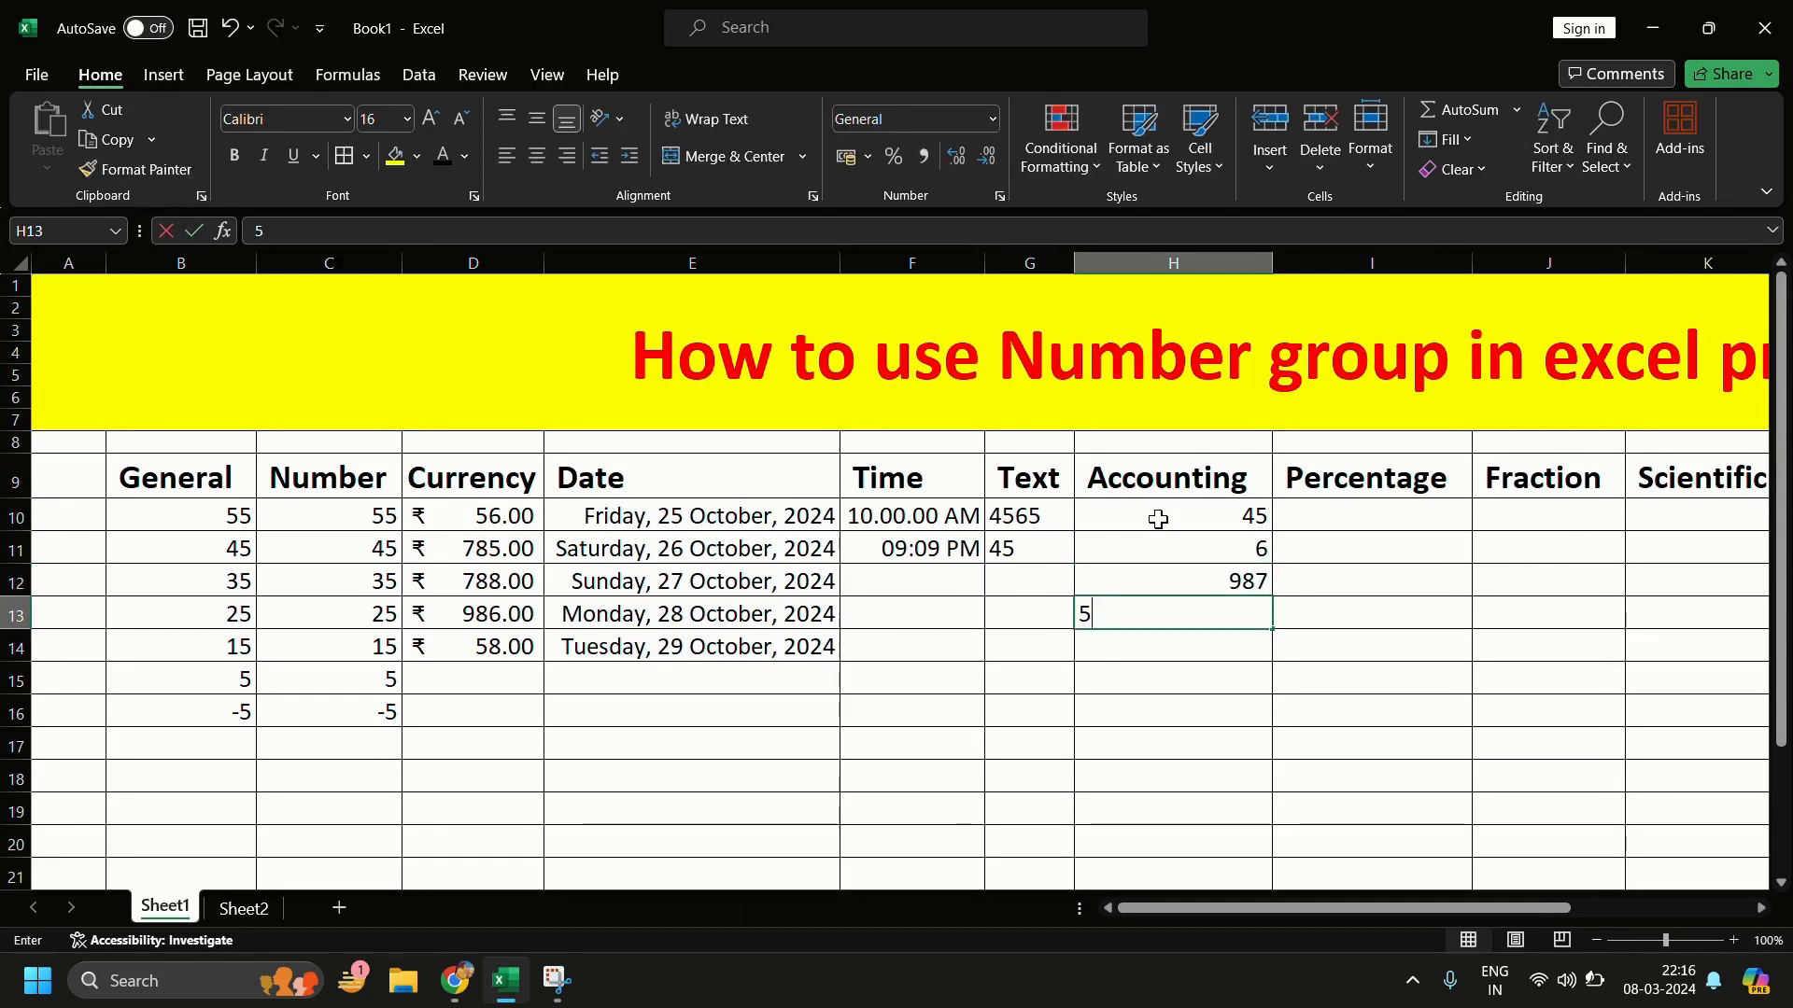
key("Return")
type("64")
key("Return")
type("865")
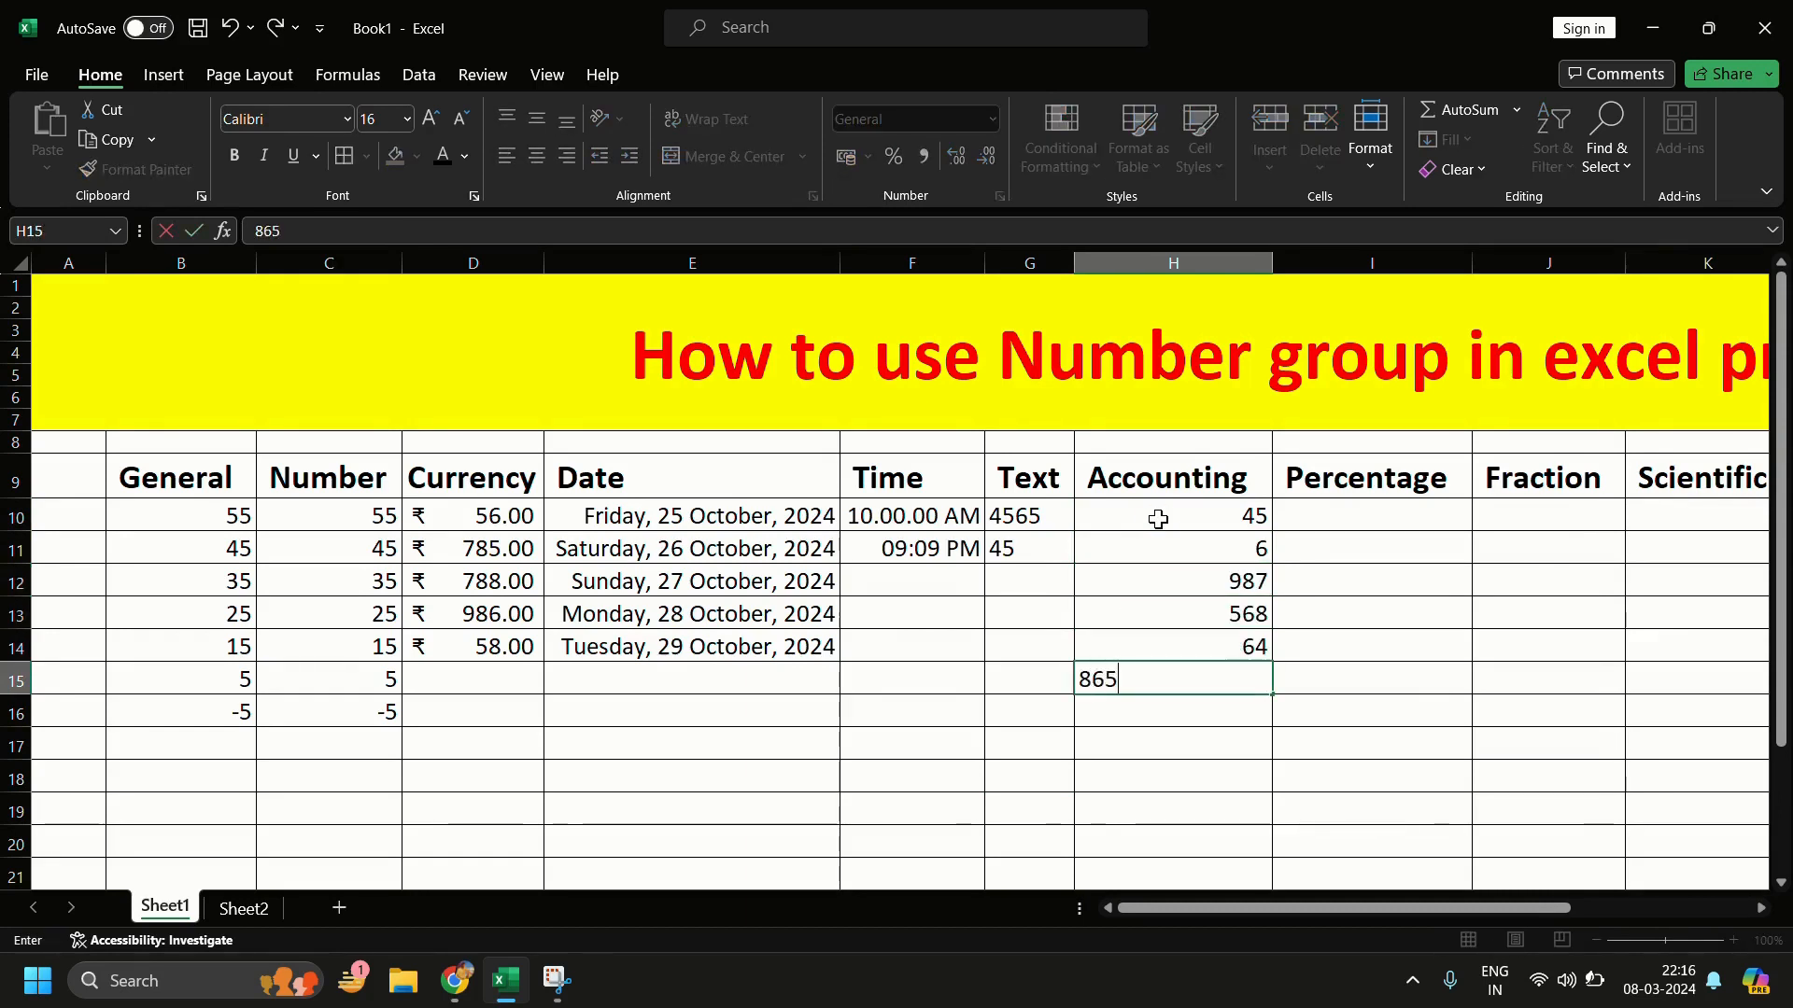
key("Return")
Step: Apply the Accounting number format to H10:H15
left_click_drag(1158, 519, 1202, 677)
left_click(992, 120)
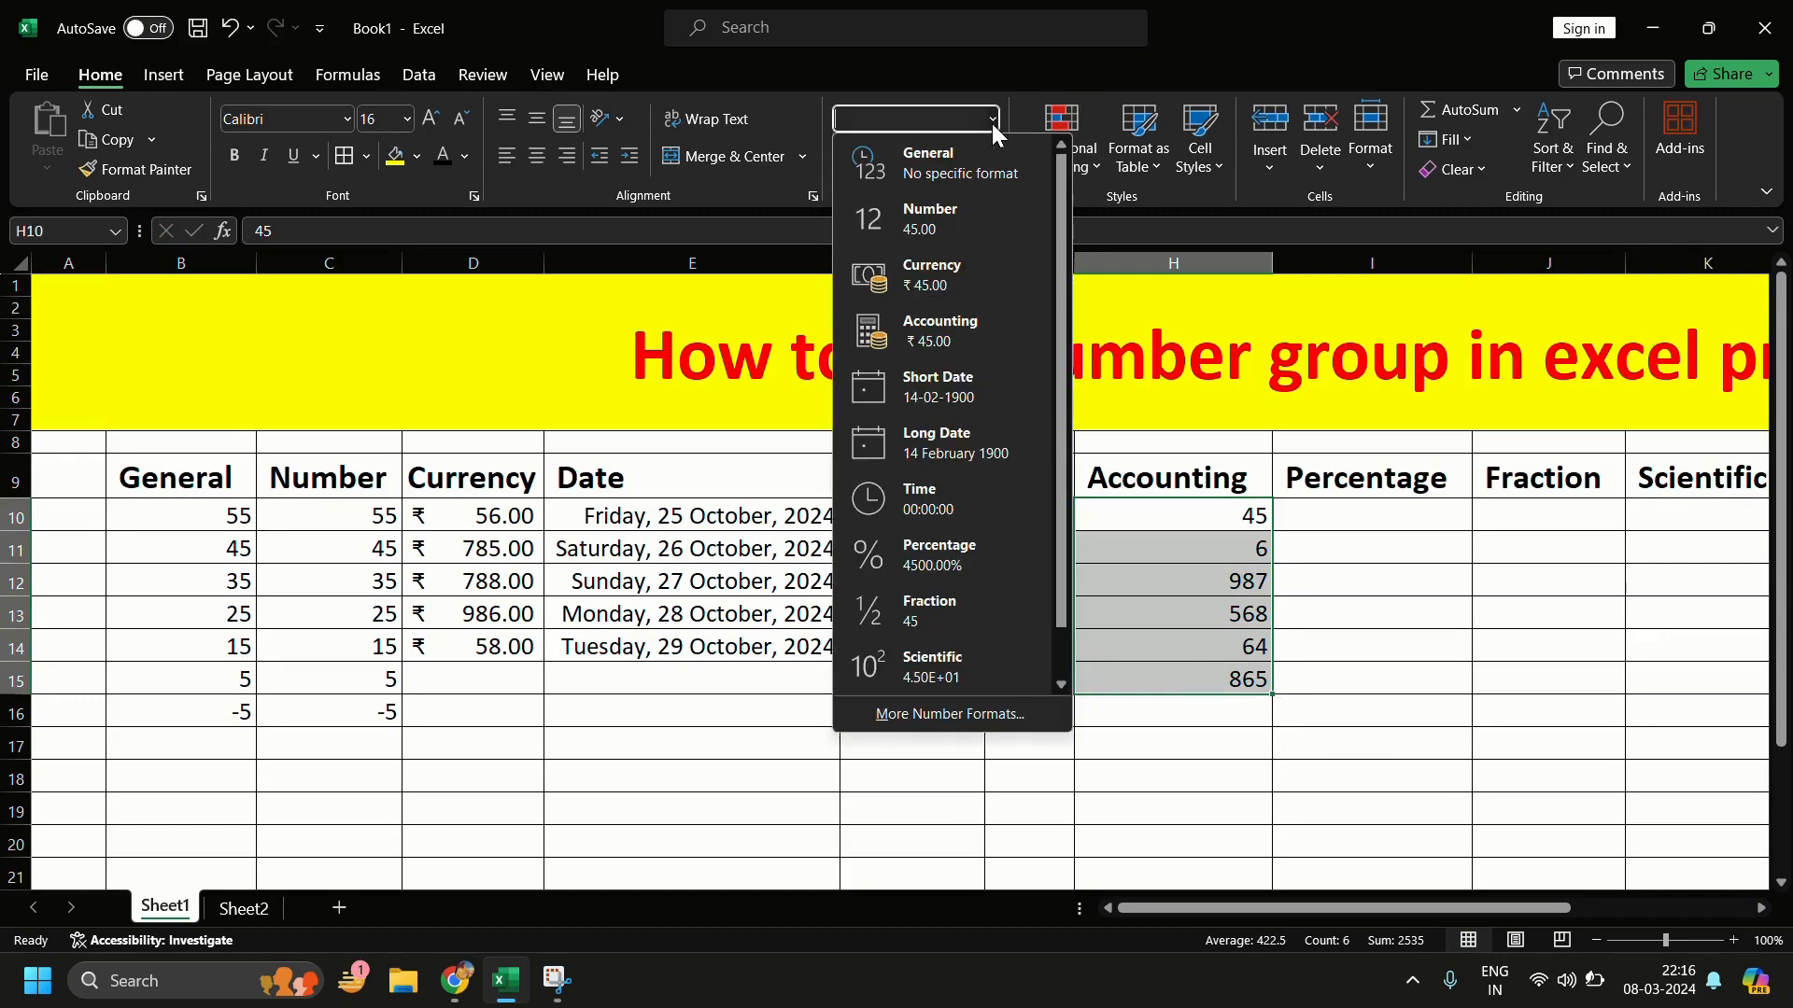
left_click(962, 285)
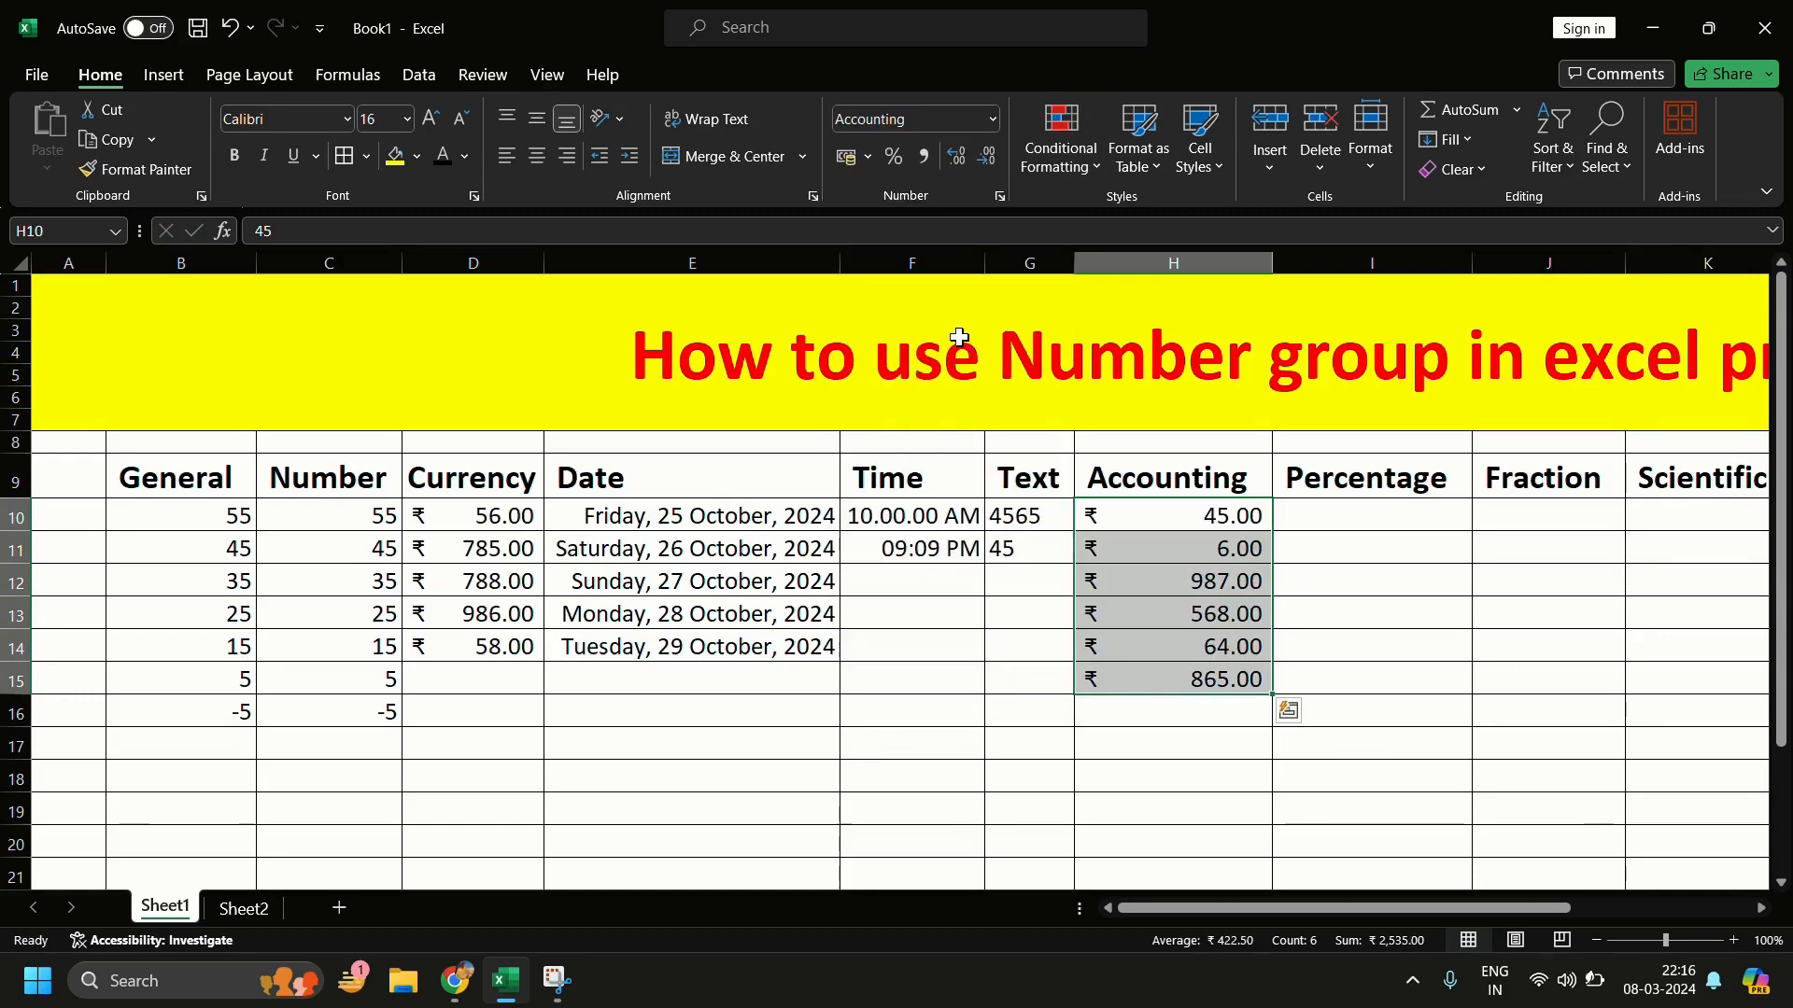
left_click(1244, 709)
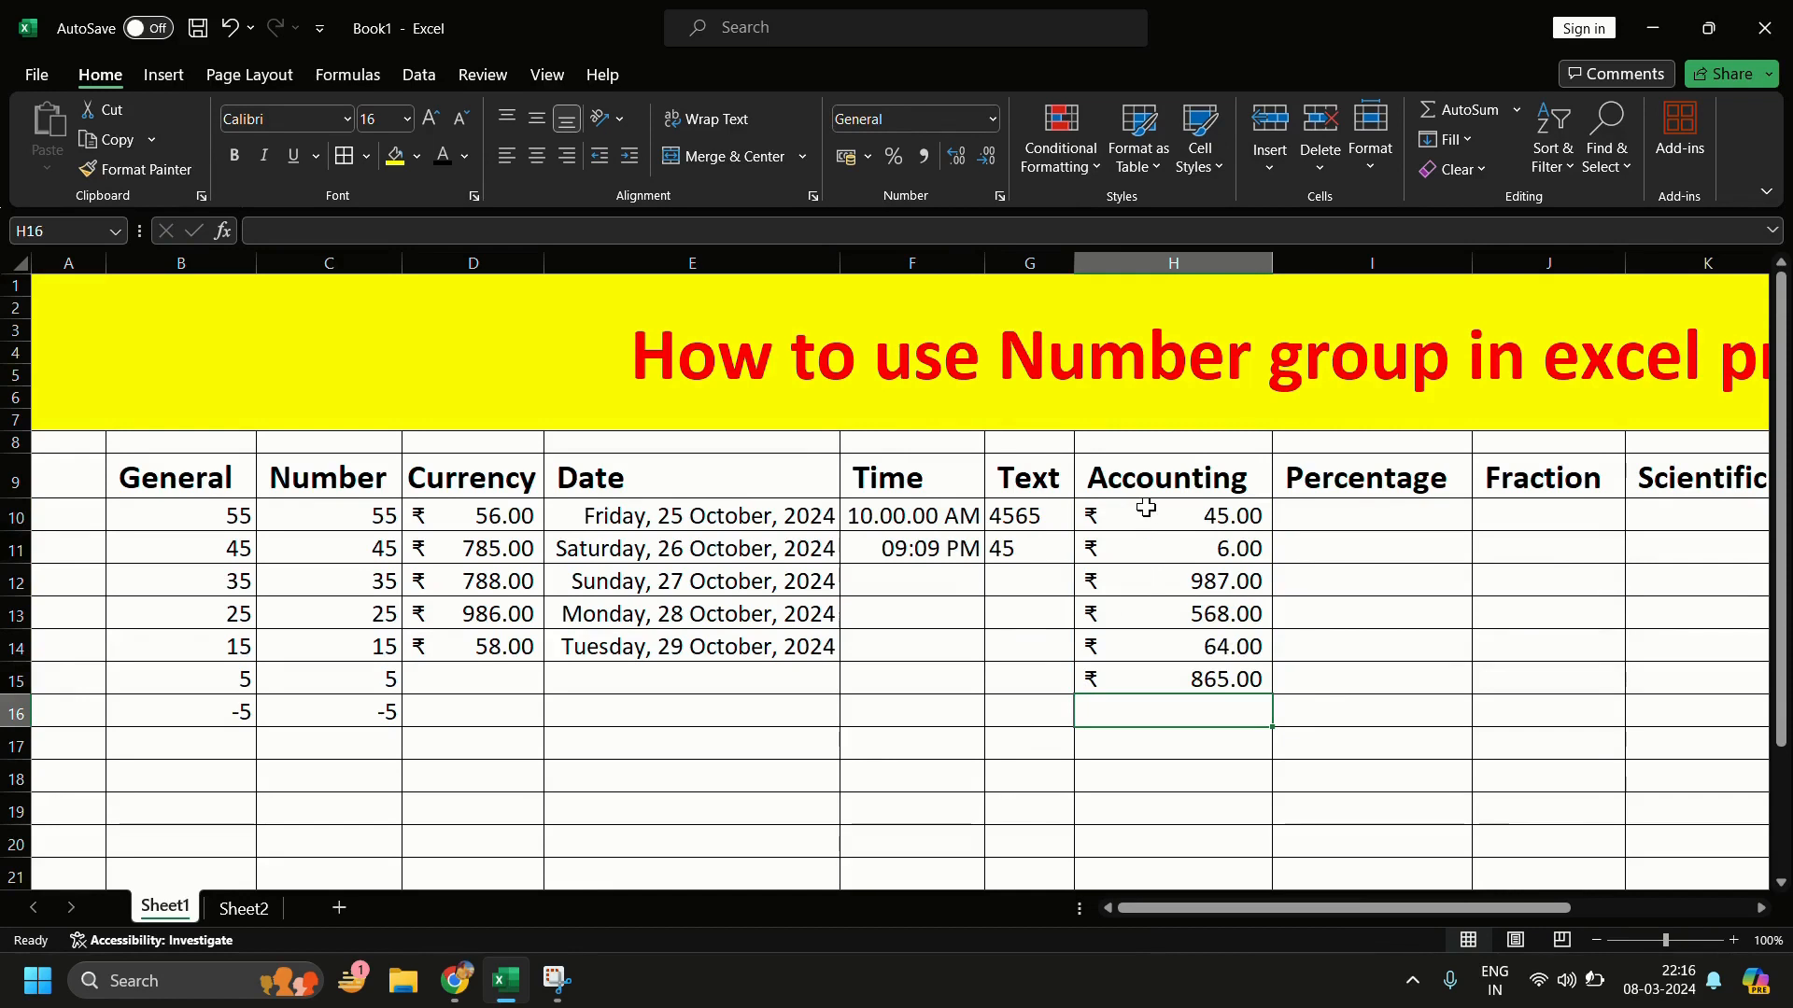
left_click_drag(1145, 507, 1179, 683)
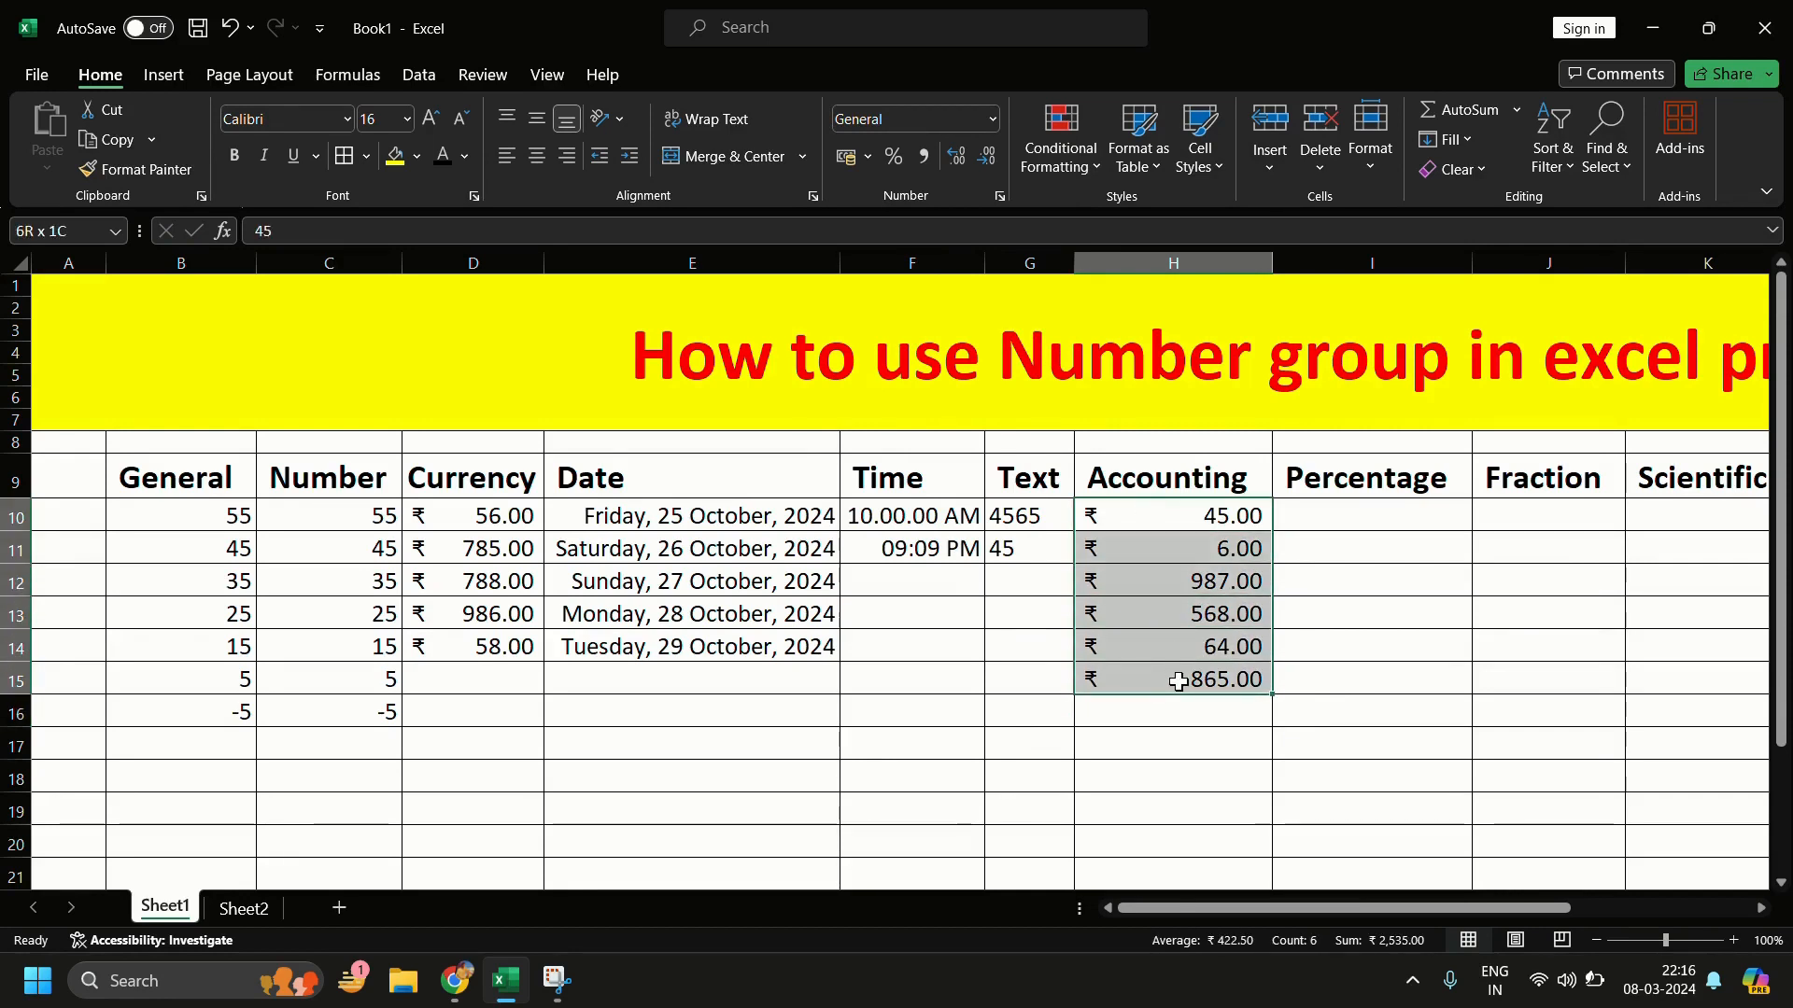
Step: Change the format of the Currency column values in D10:D14 to Currency
left_click(432, 548)
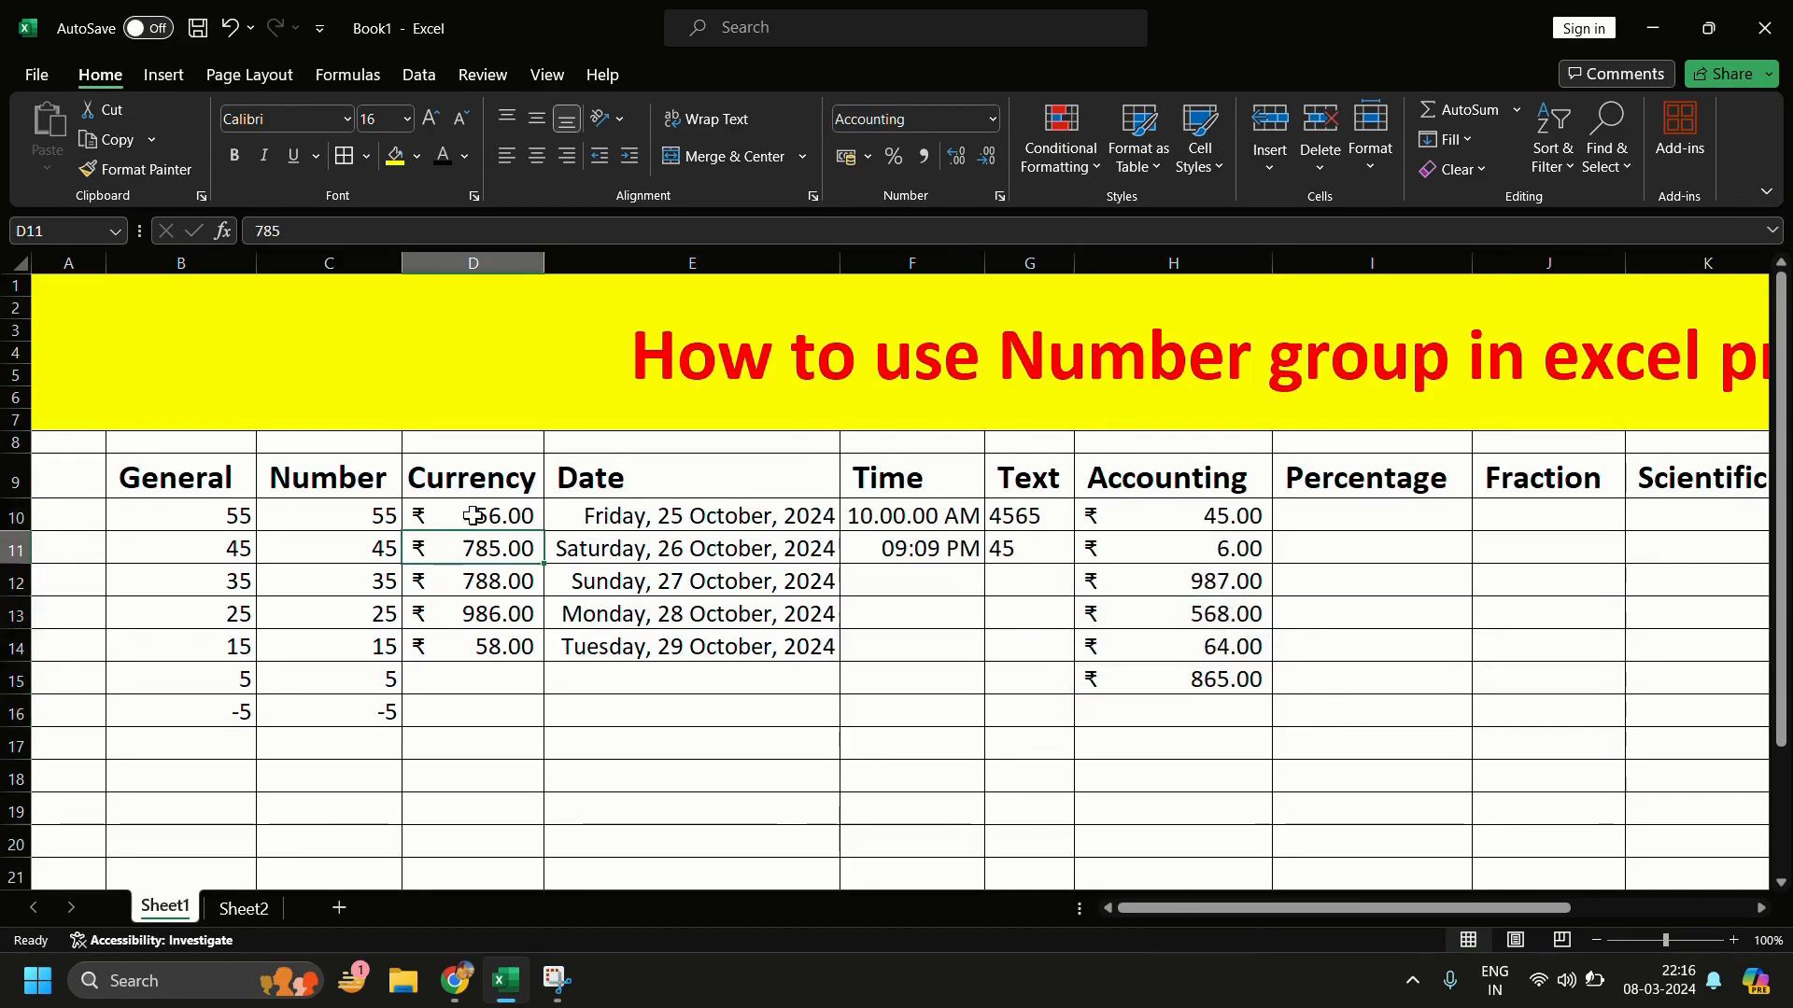
left_click_drag(480, 512, 492, 648)
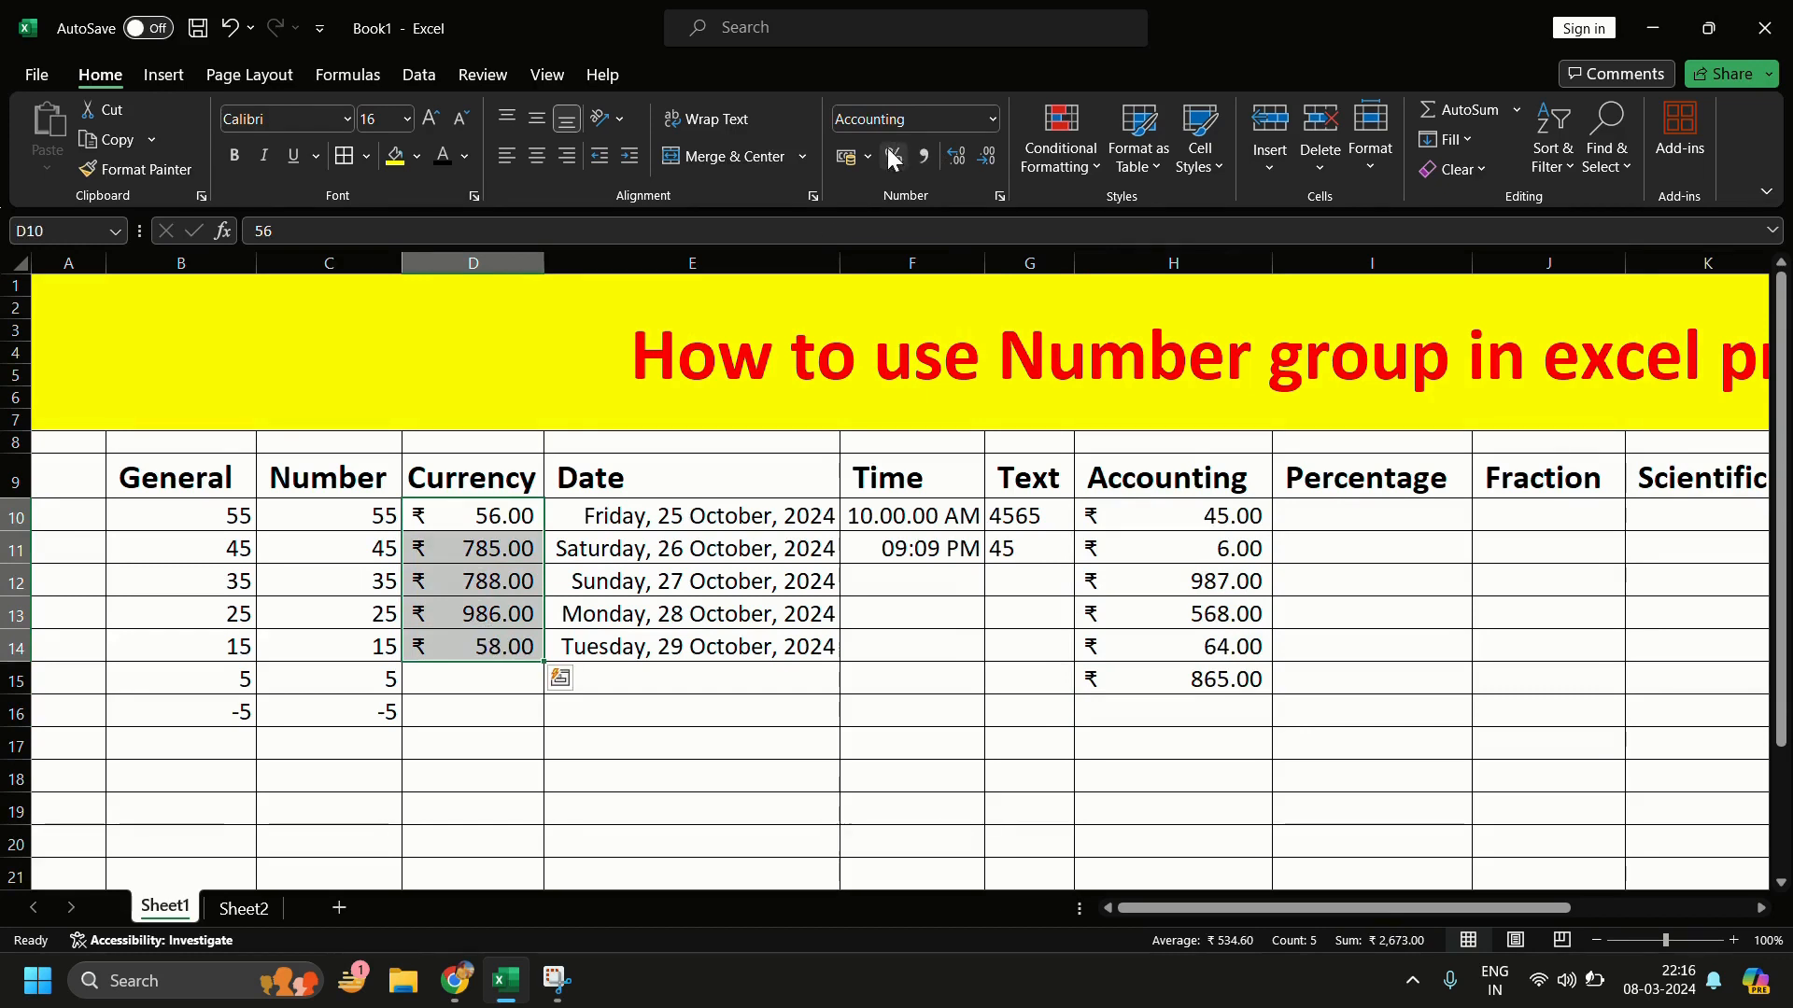
left_click(869, 157)
left_click(871, 183)
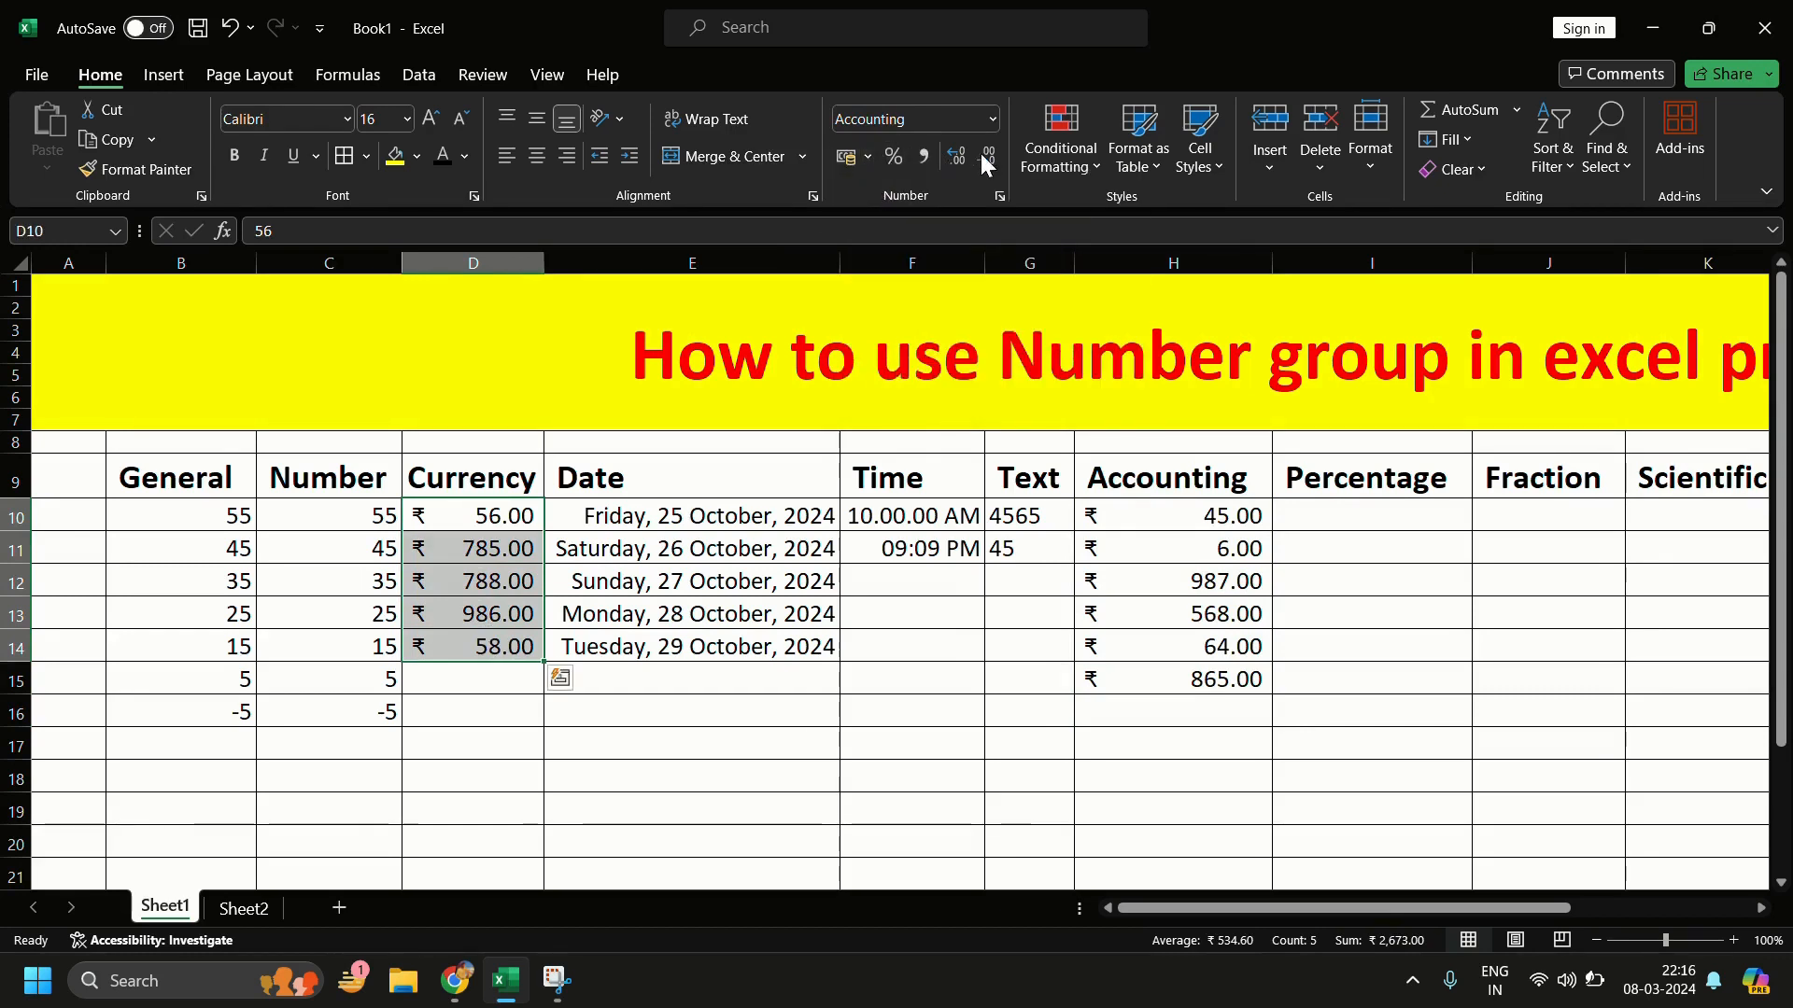
left_click(992, 120)
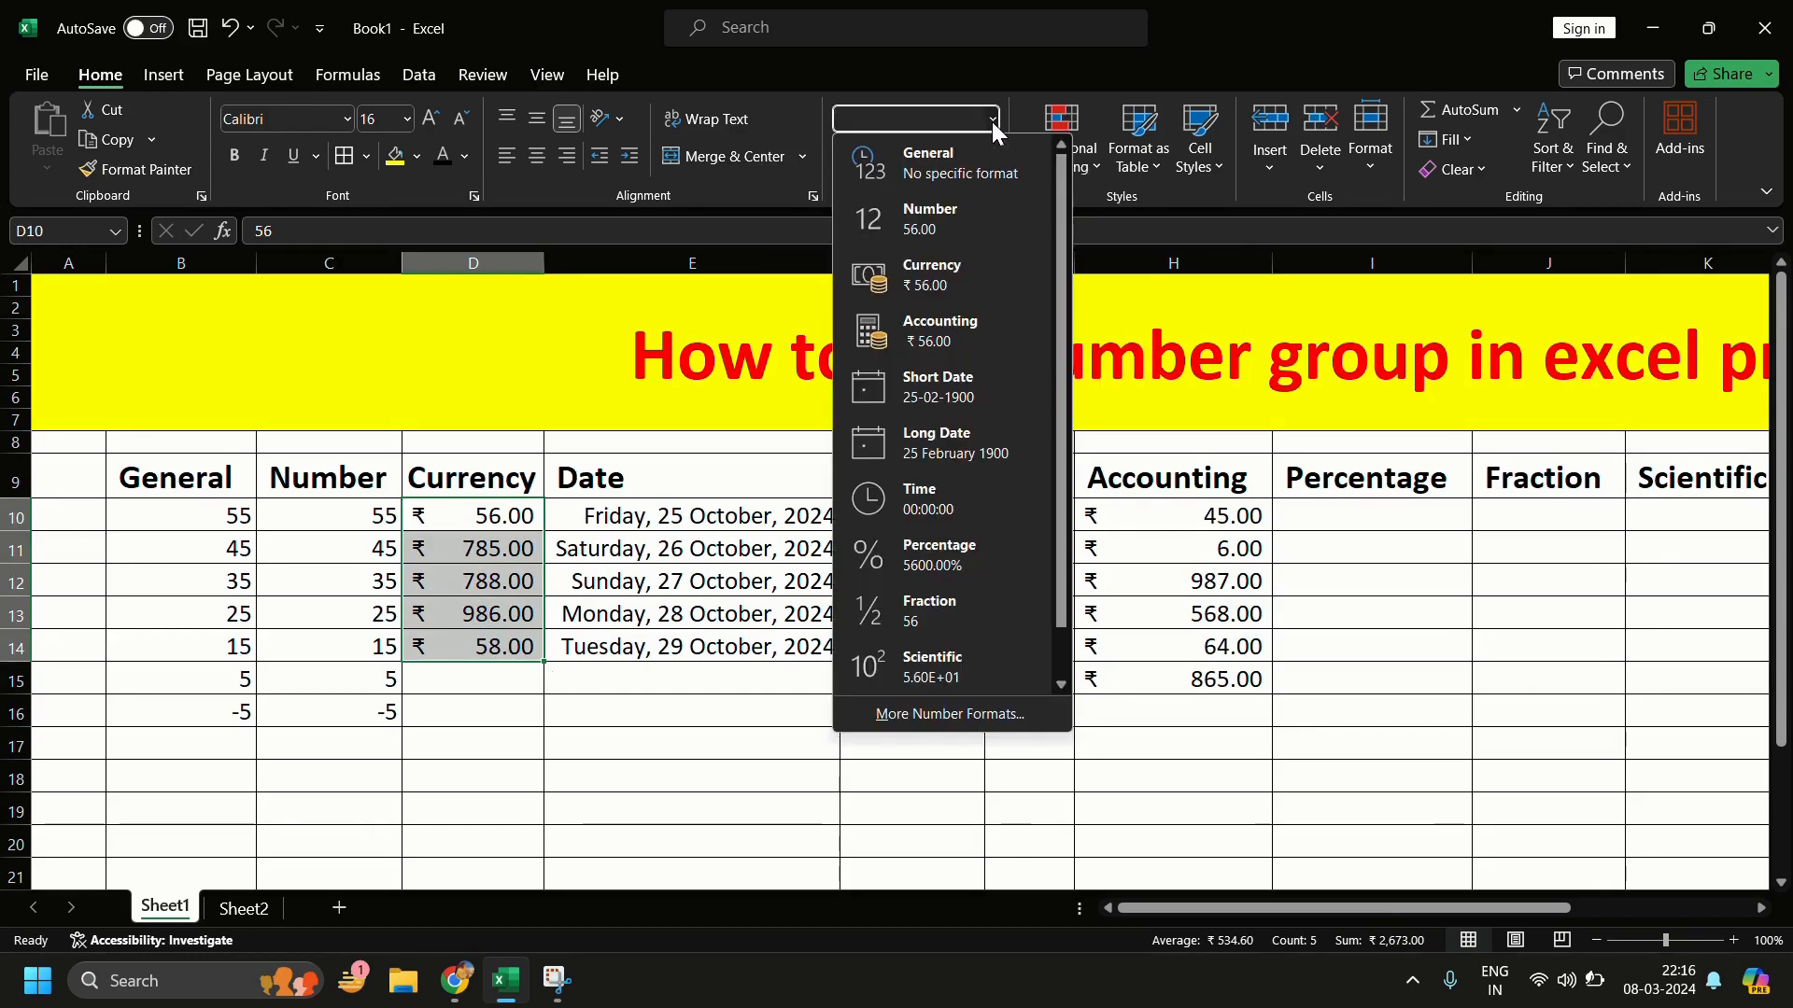
left_click(971, 266)
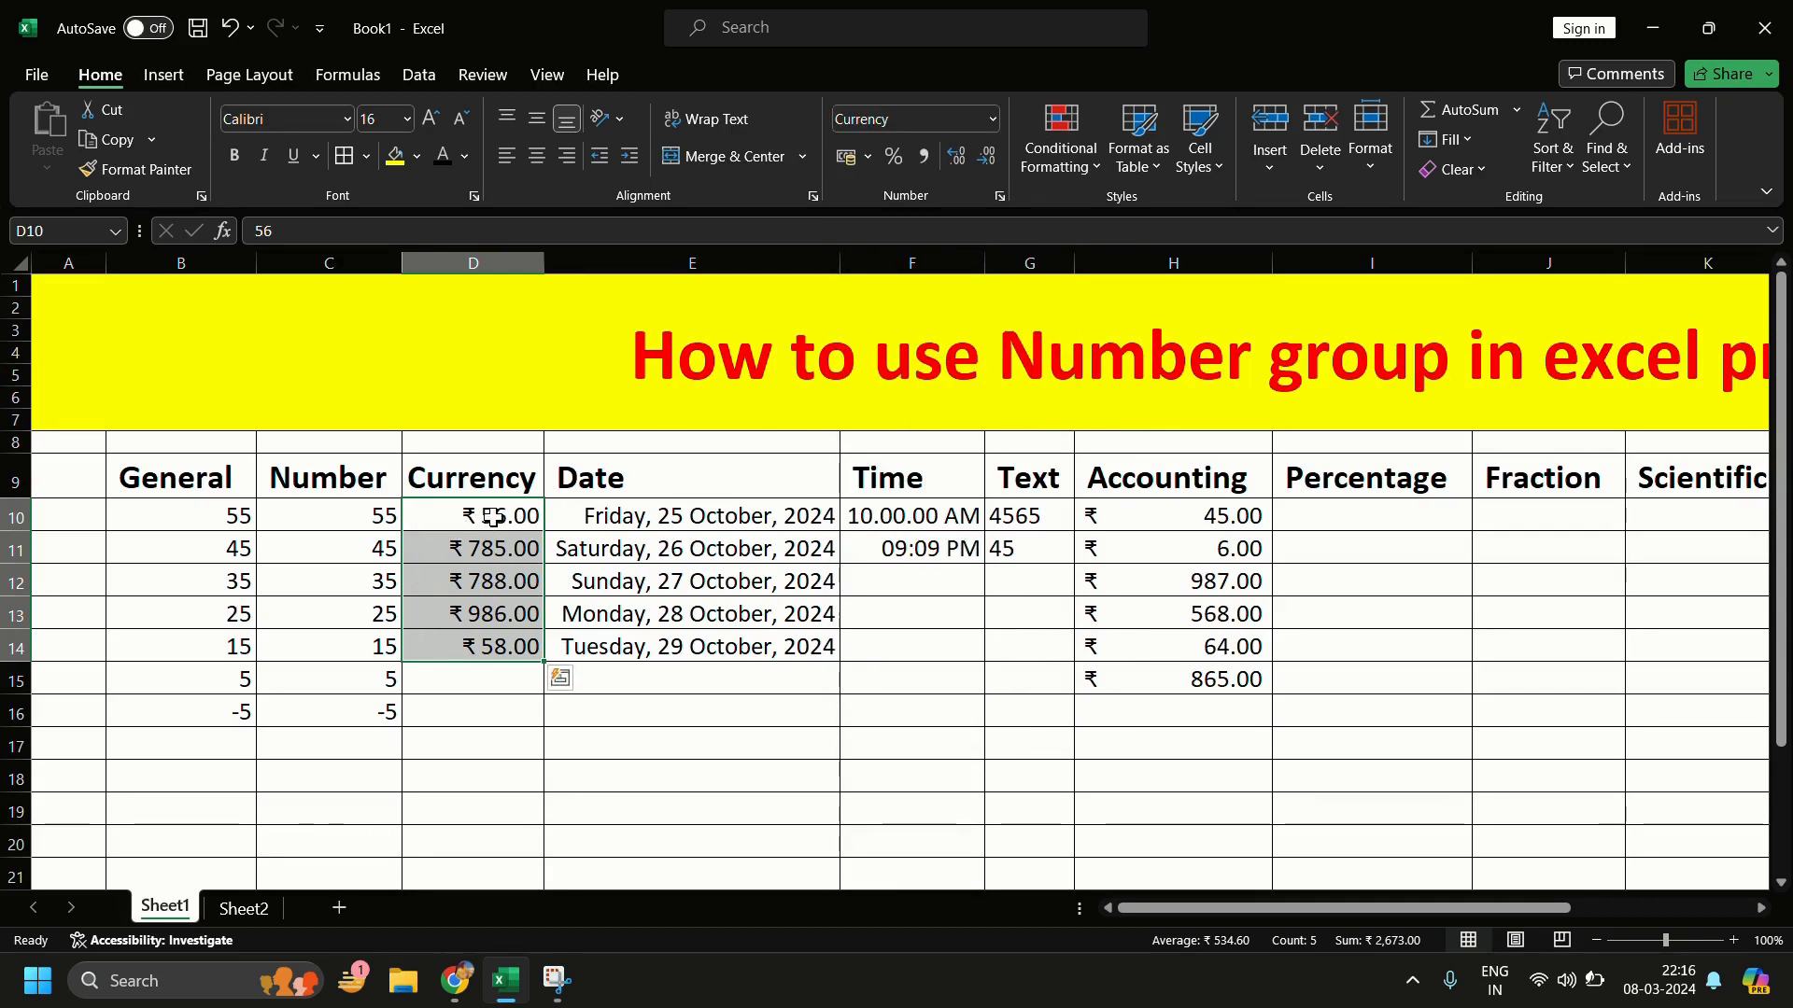
left_click(495, 524)
left_click_drag(1125, 523, 1159, 680)
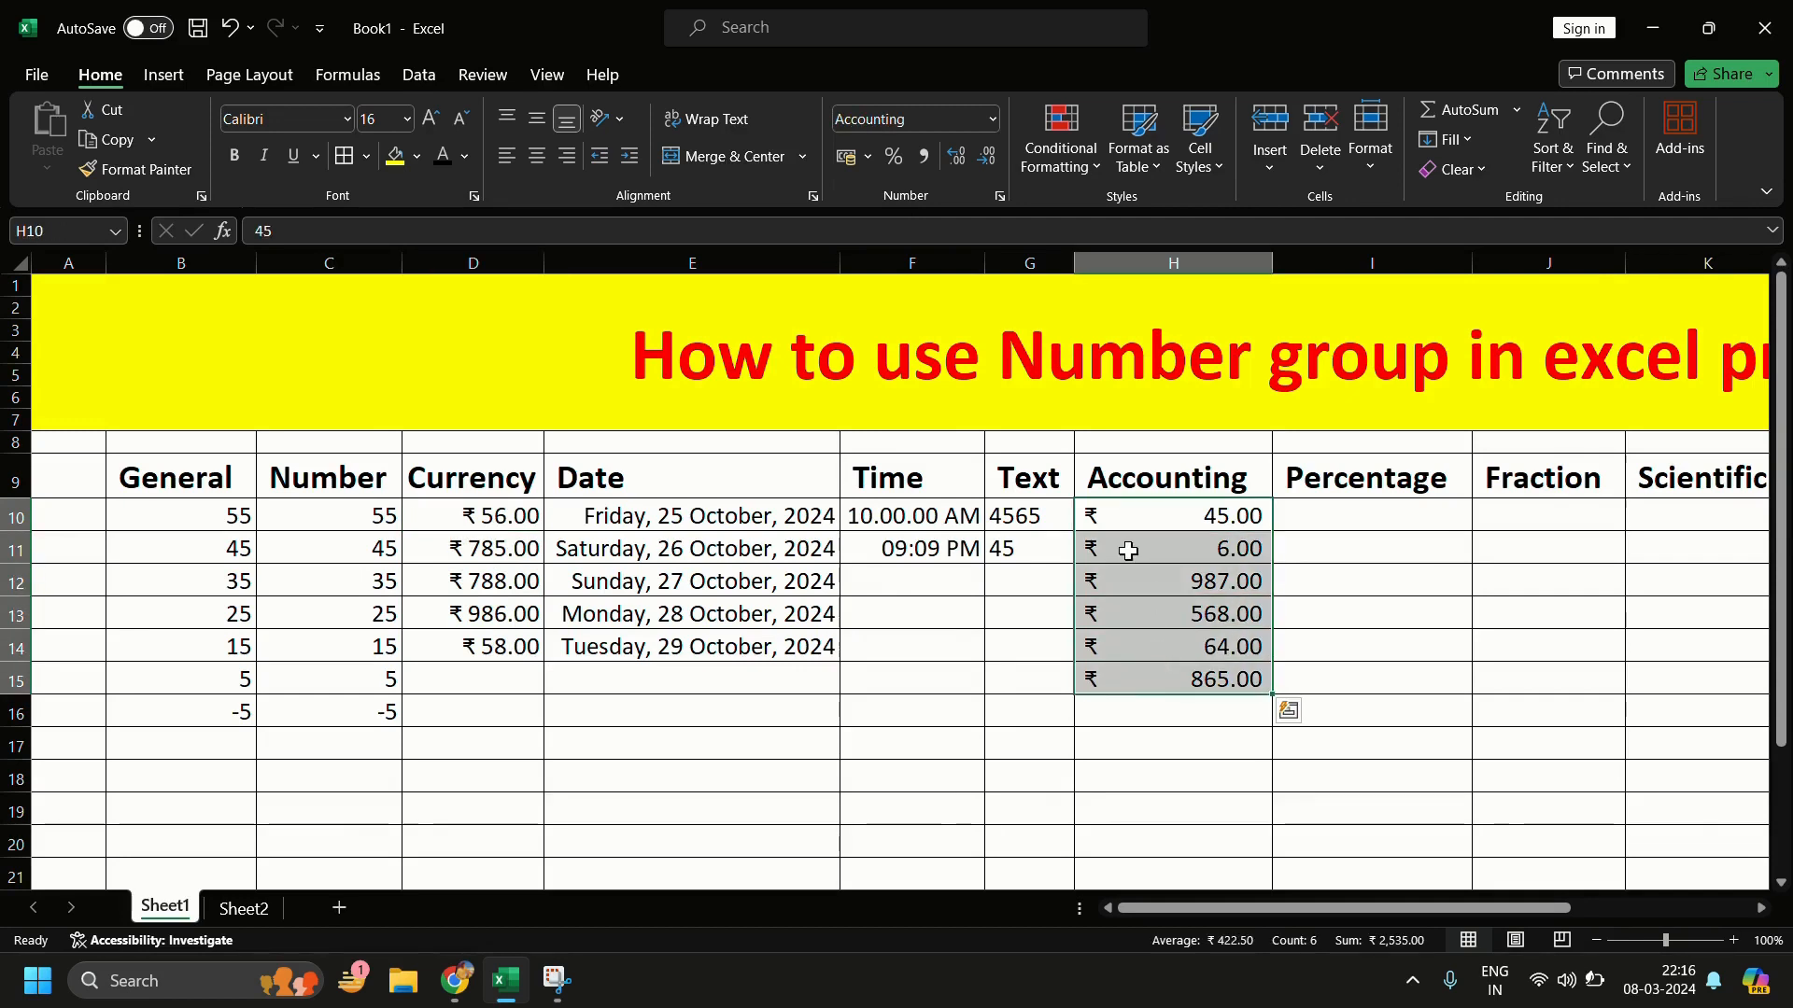
left_click(1101, 516)
double_click(1104, 515)
left_click(1117, 571)
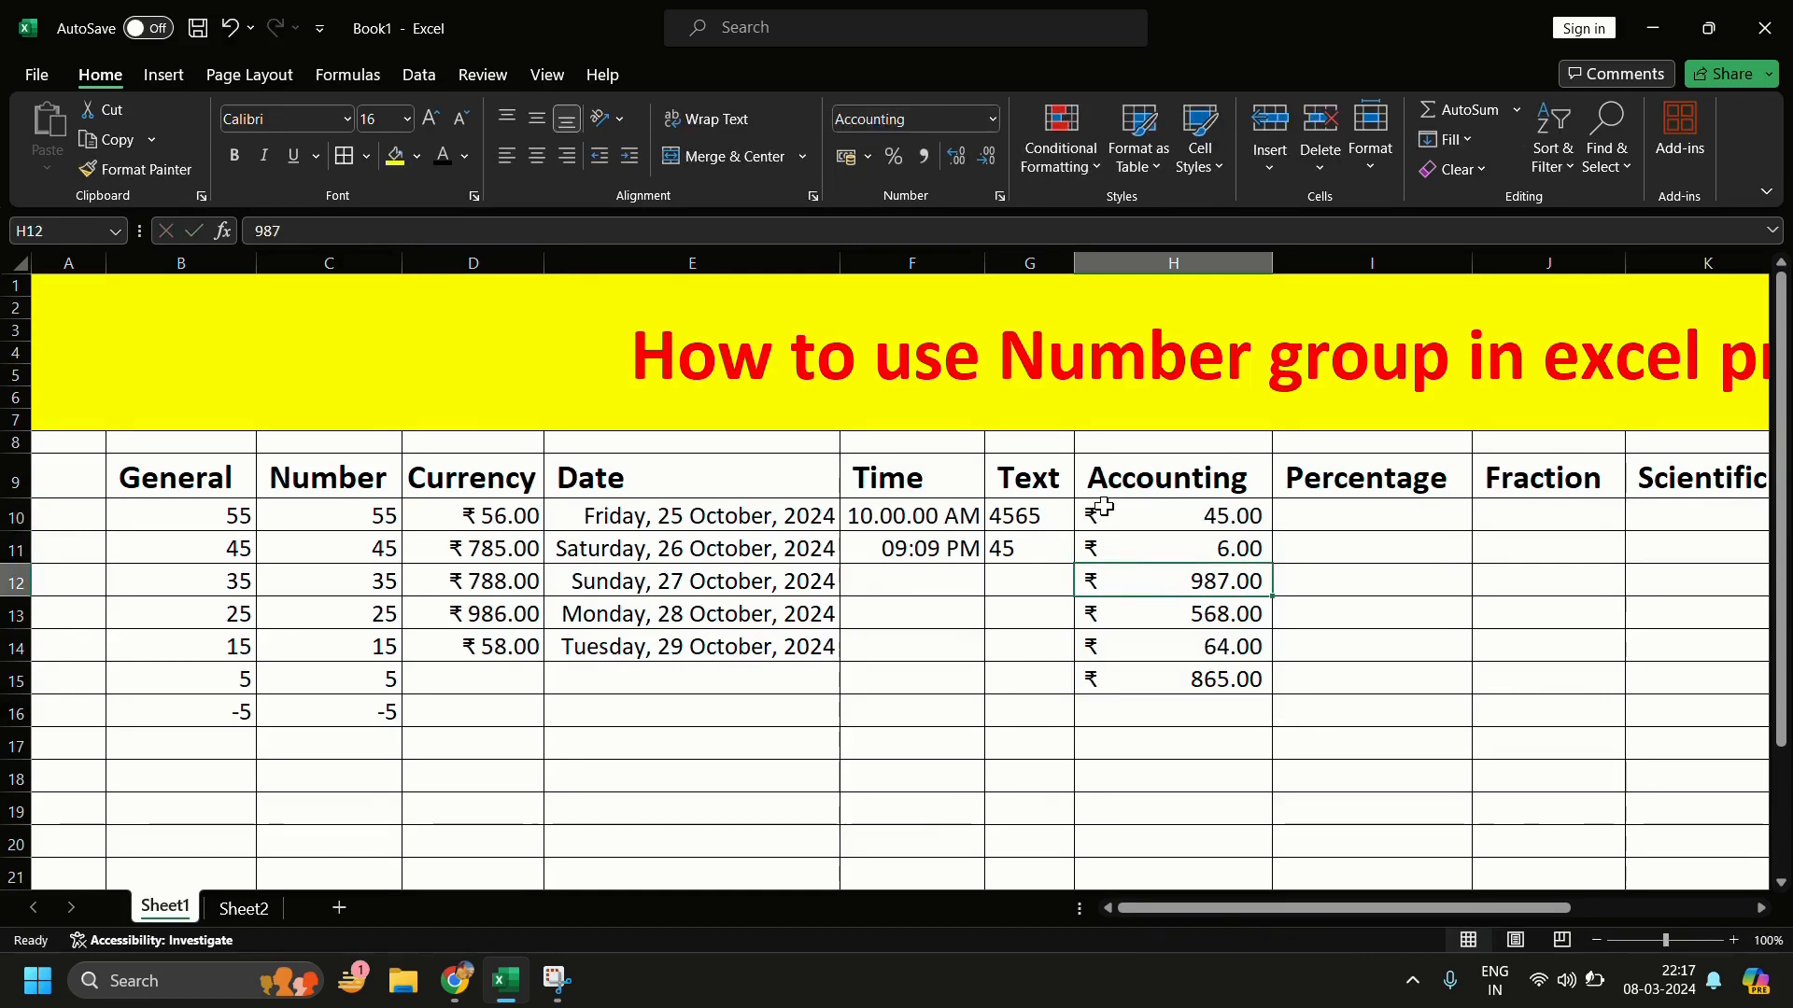
left_click(1195, 714)
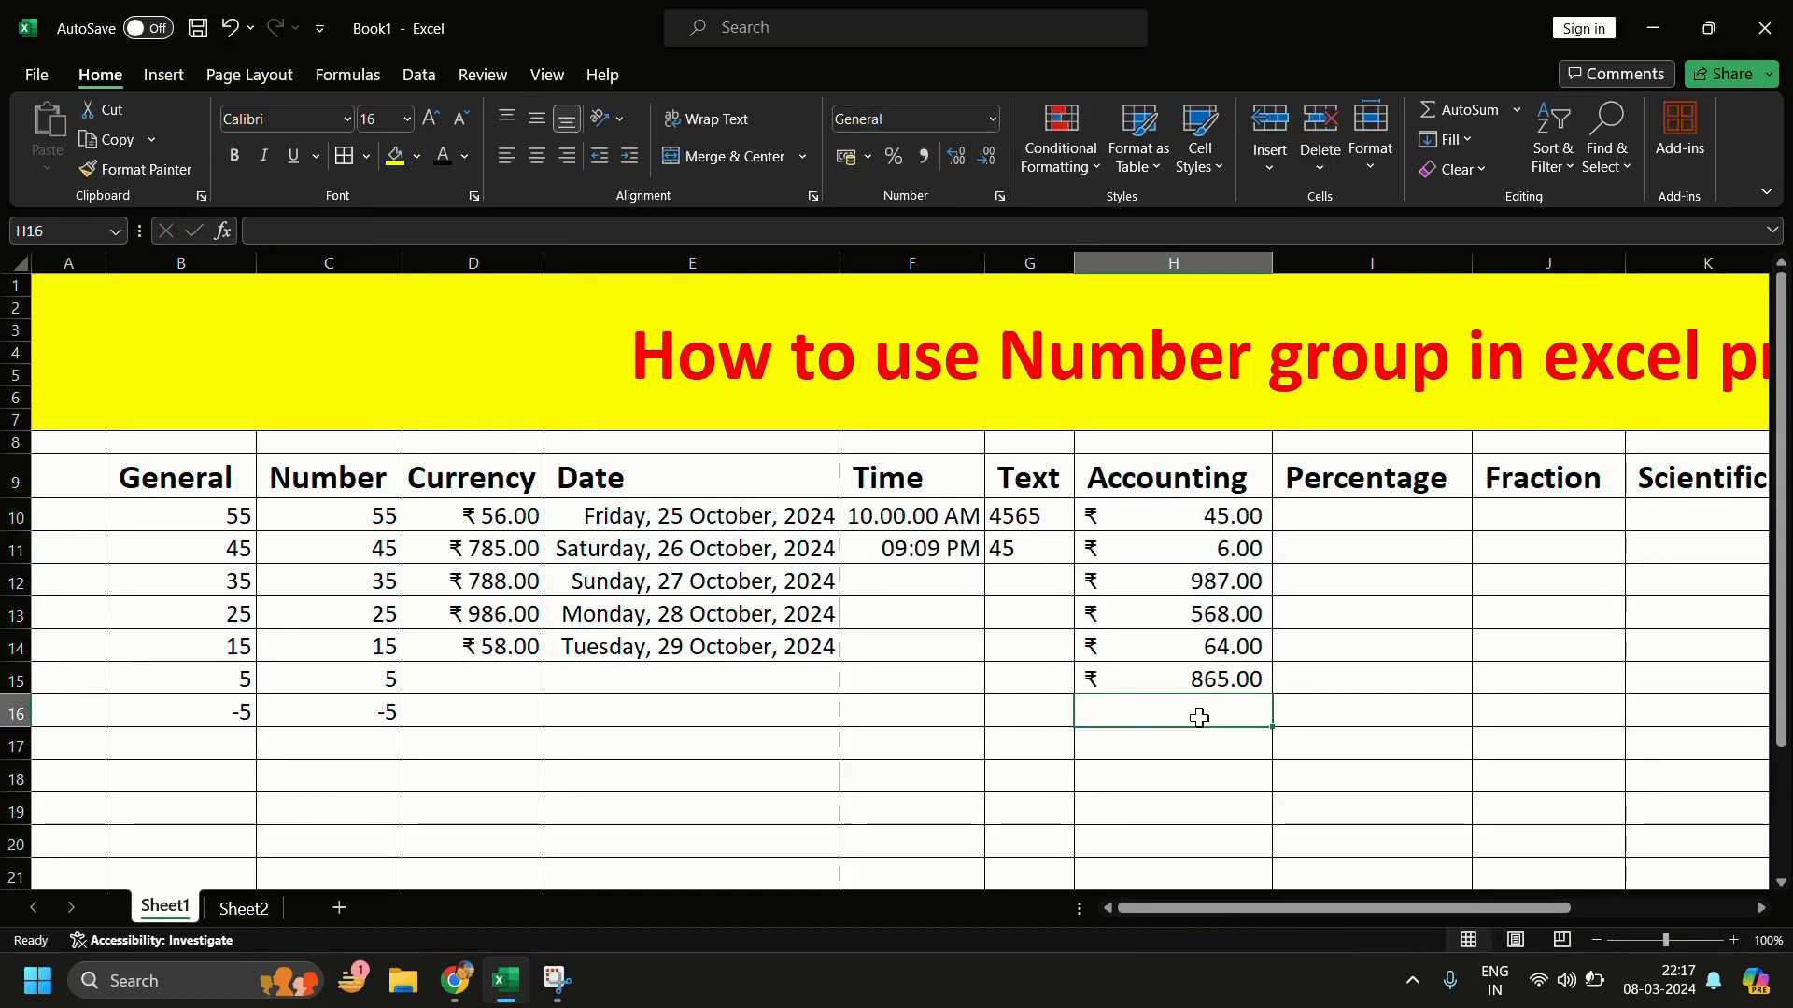
Step: Enter 0 in H16 below the Accounting values and apply the Accounting number format to it
type("0")
key("ctrl+Return")
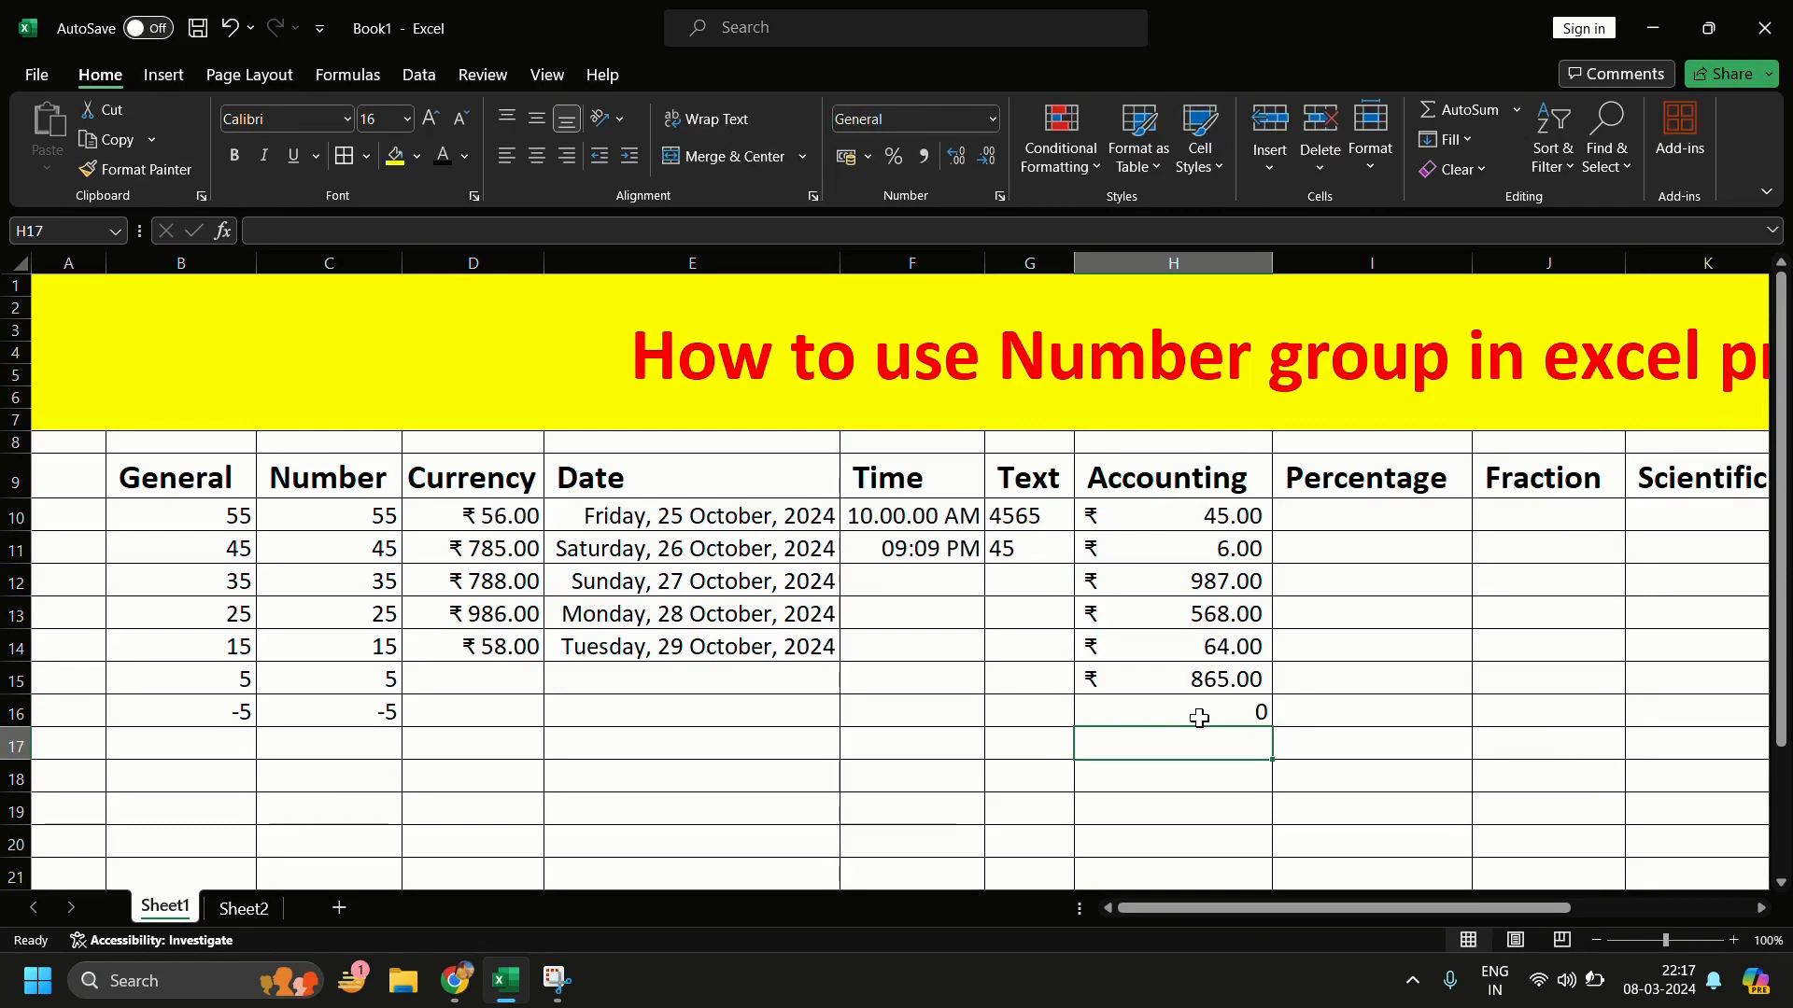
left_click(995, 121)
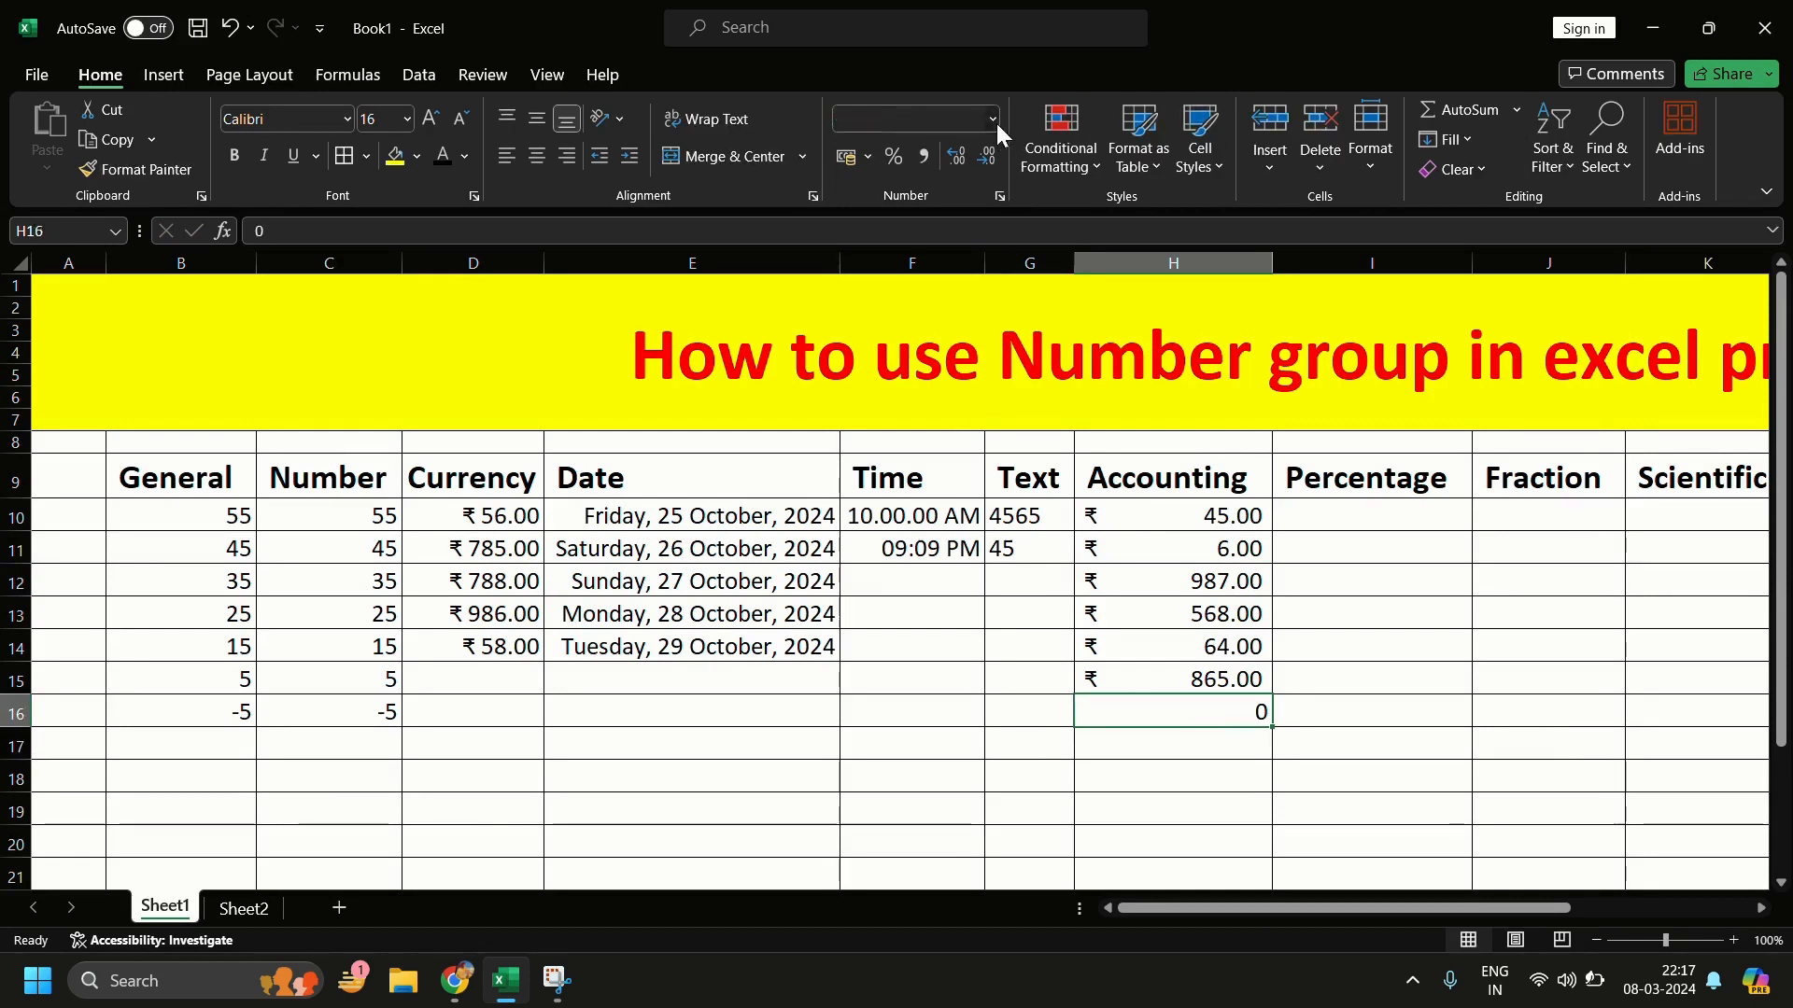
left_click(958, 337)
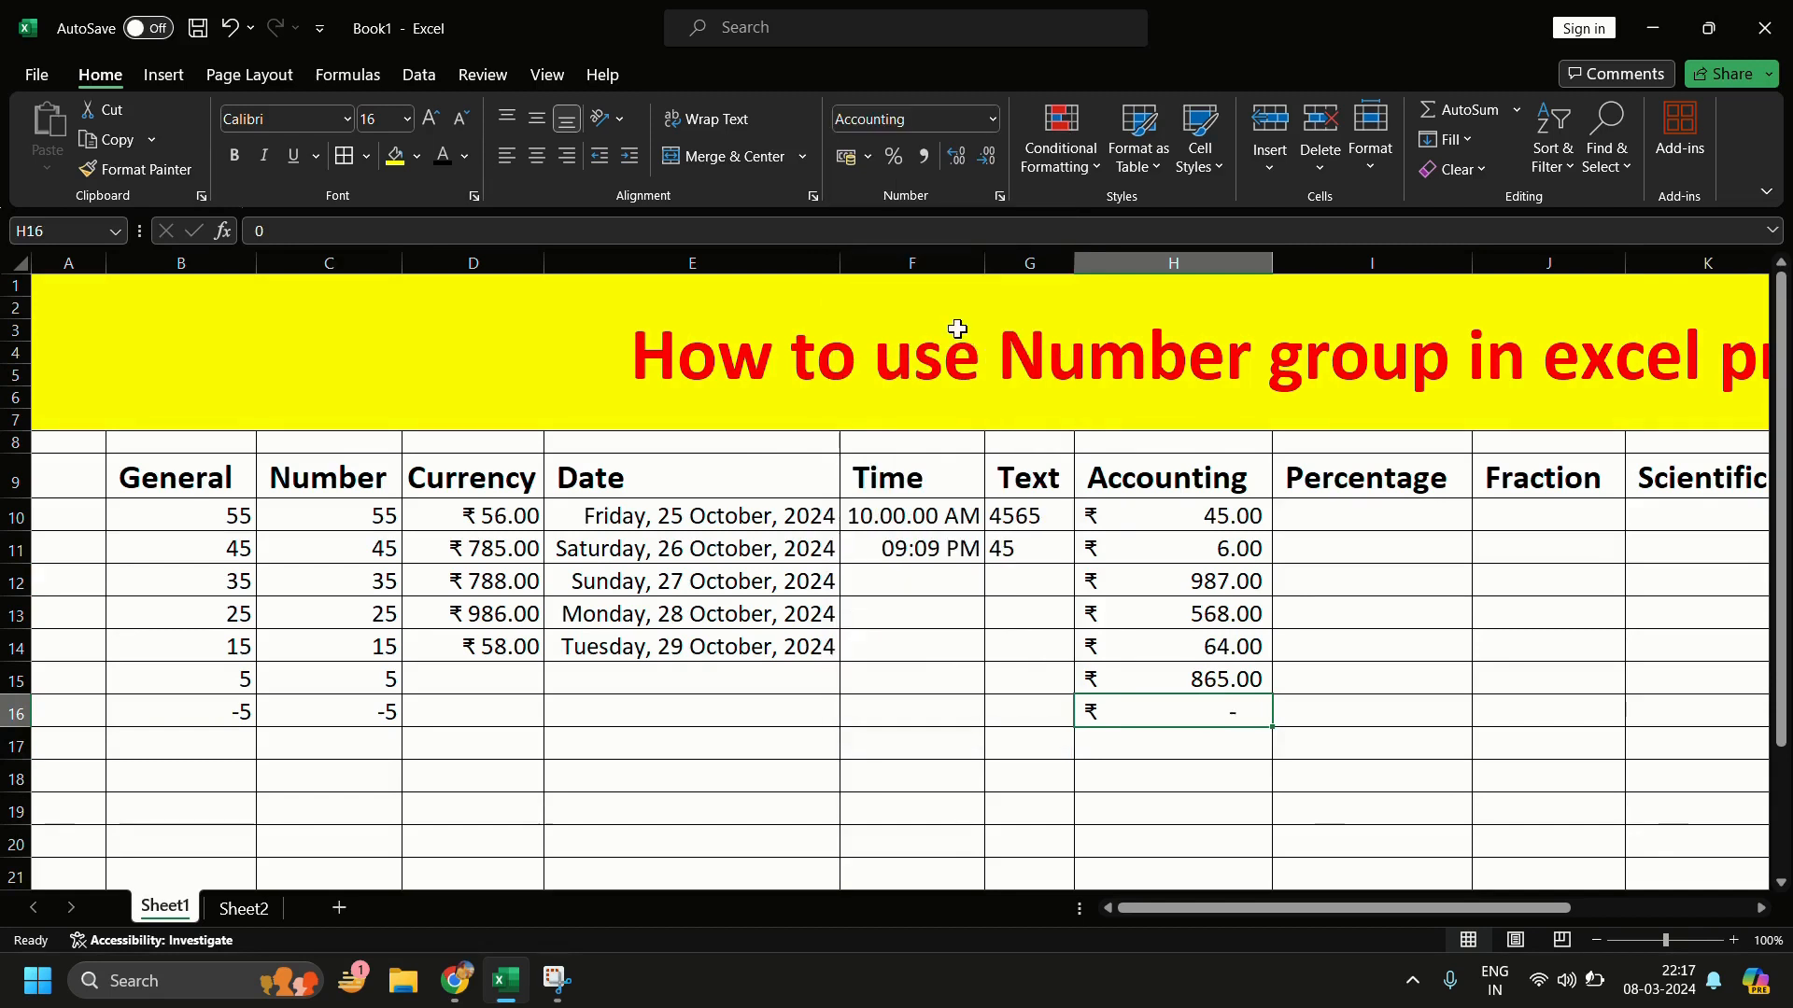
Step: Enter 0 in D15 of the Currency column and format it as Currency for comparison with the Accounting zero in H16
left_click(497, 684)
type("0")
key("ctrl+Return")
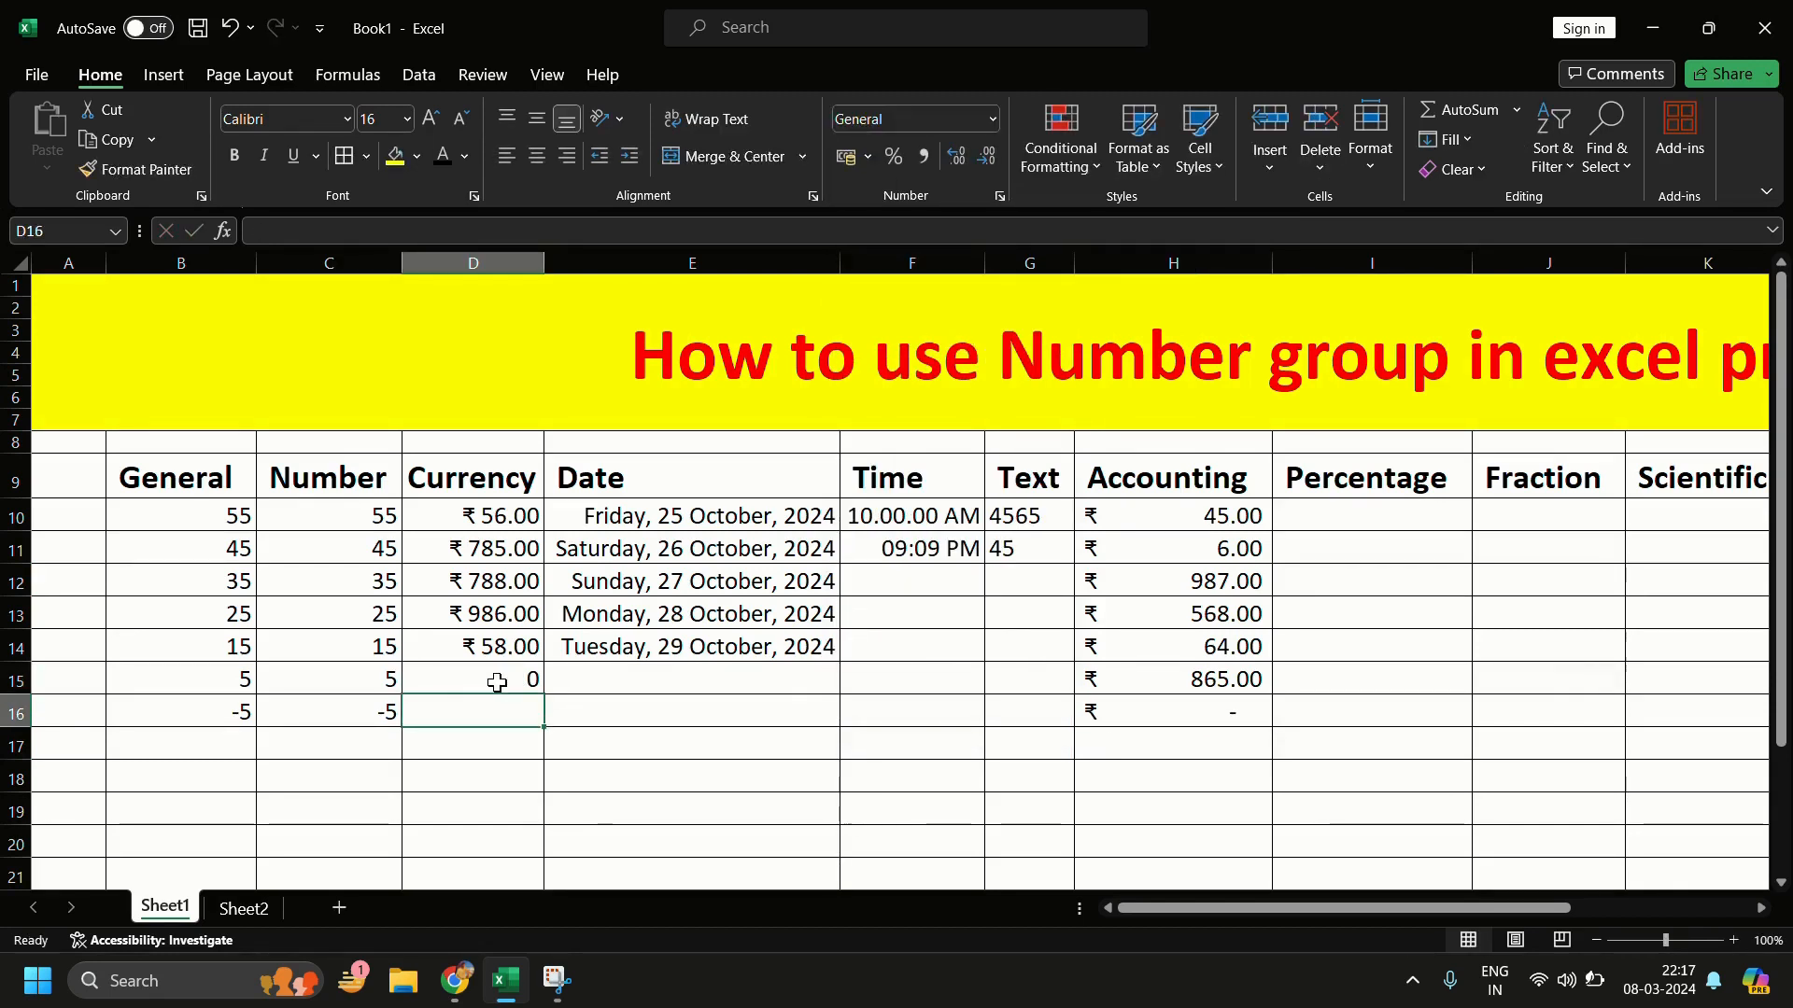
left_click(870, 155)
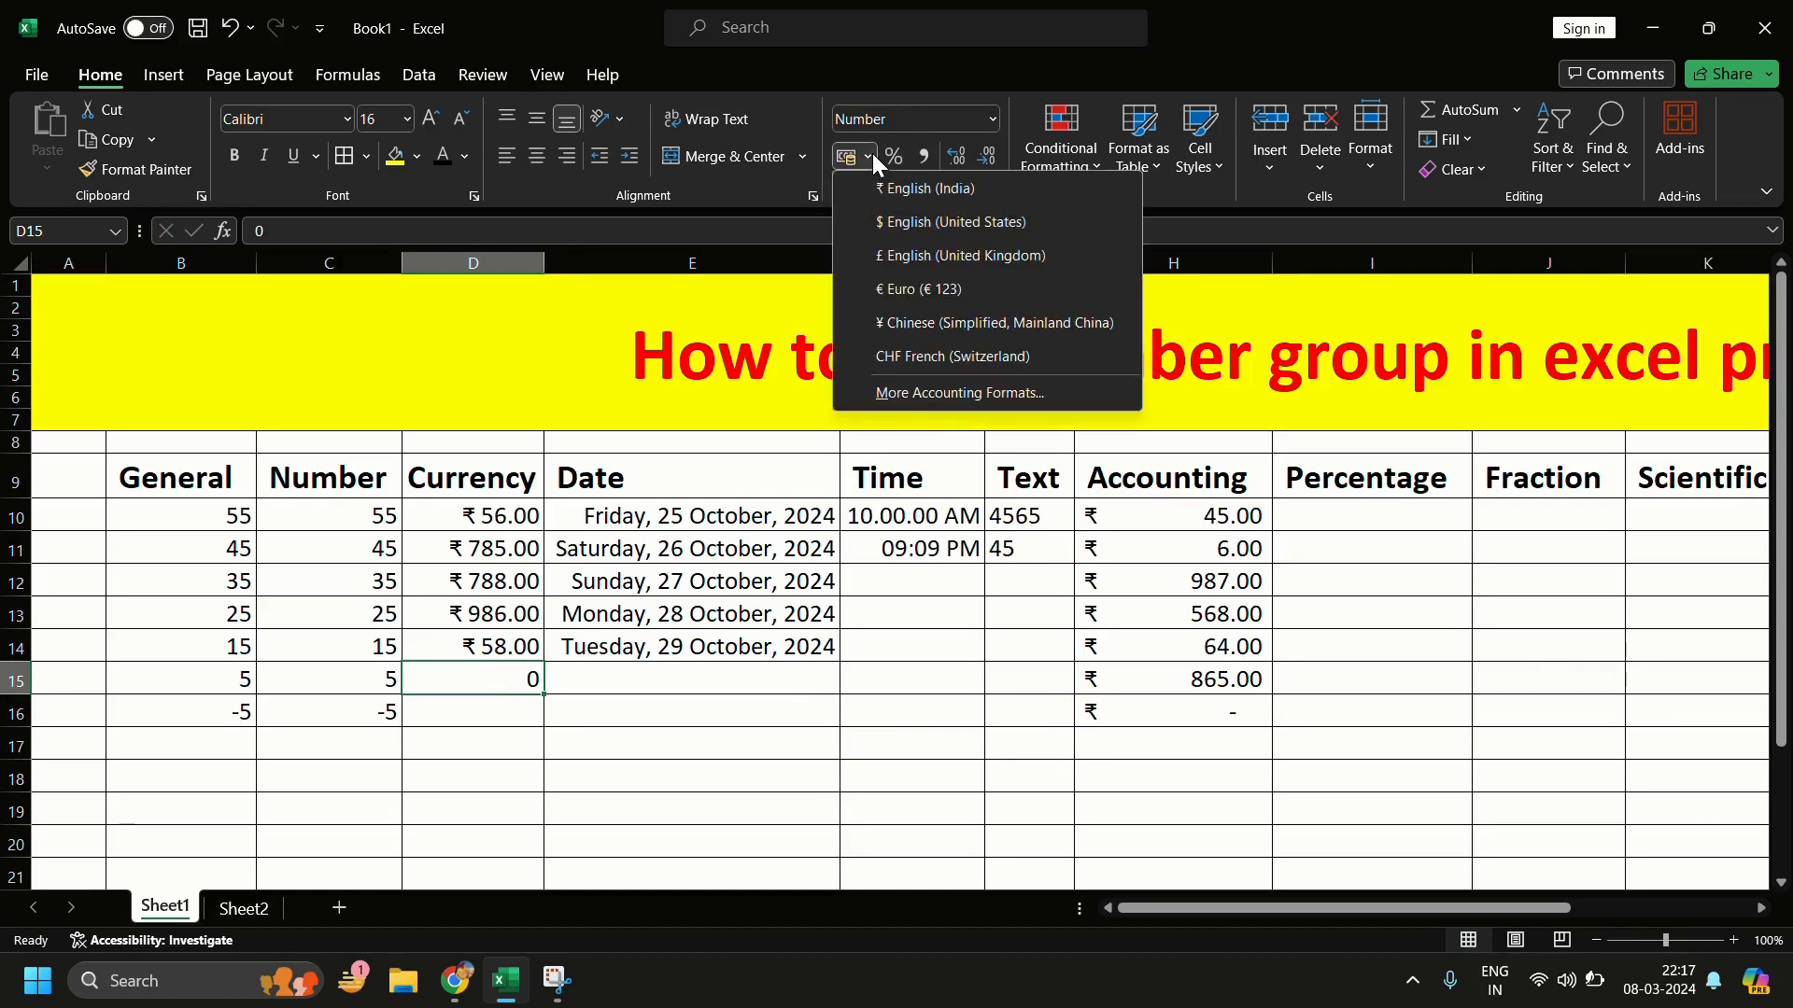
left_click(990, 125)
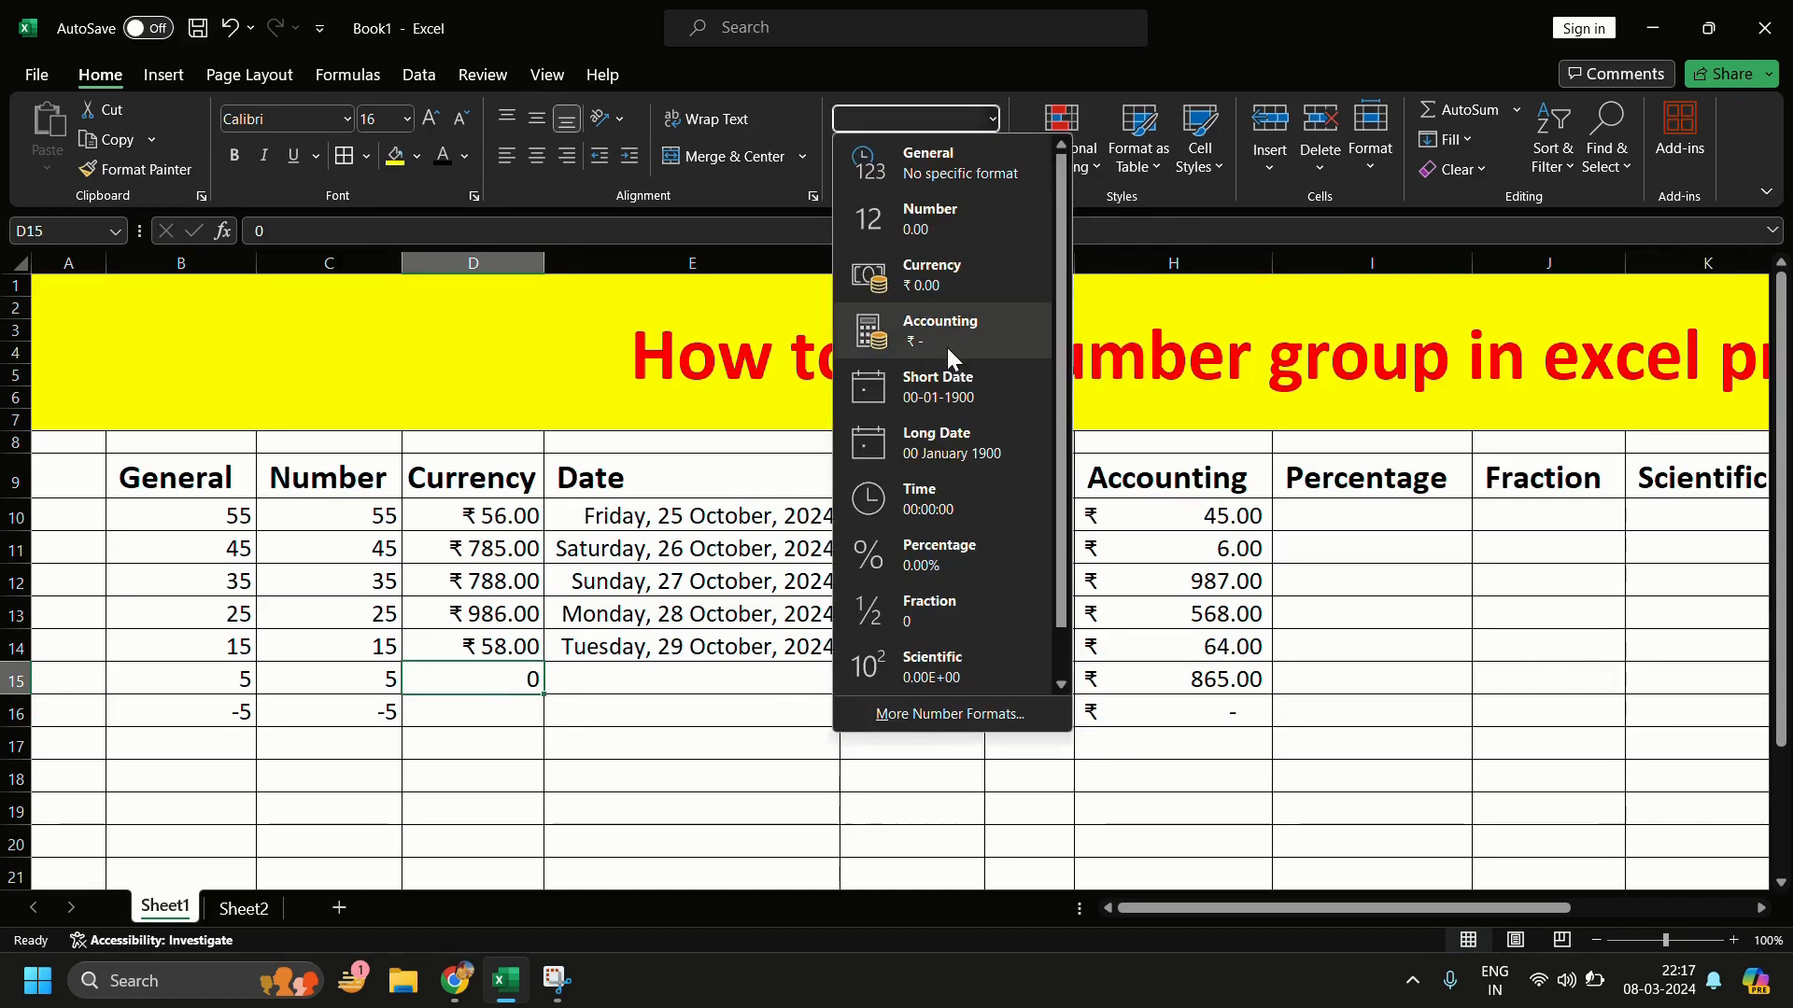
left_click(946, 272)
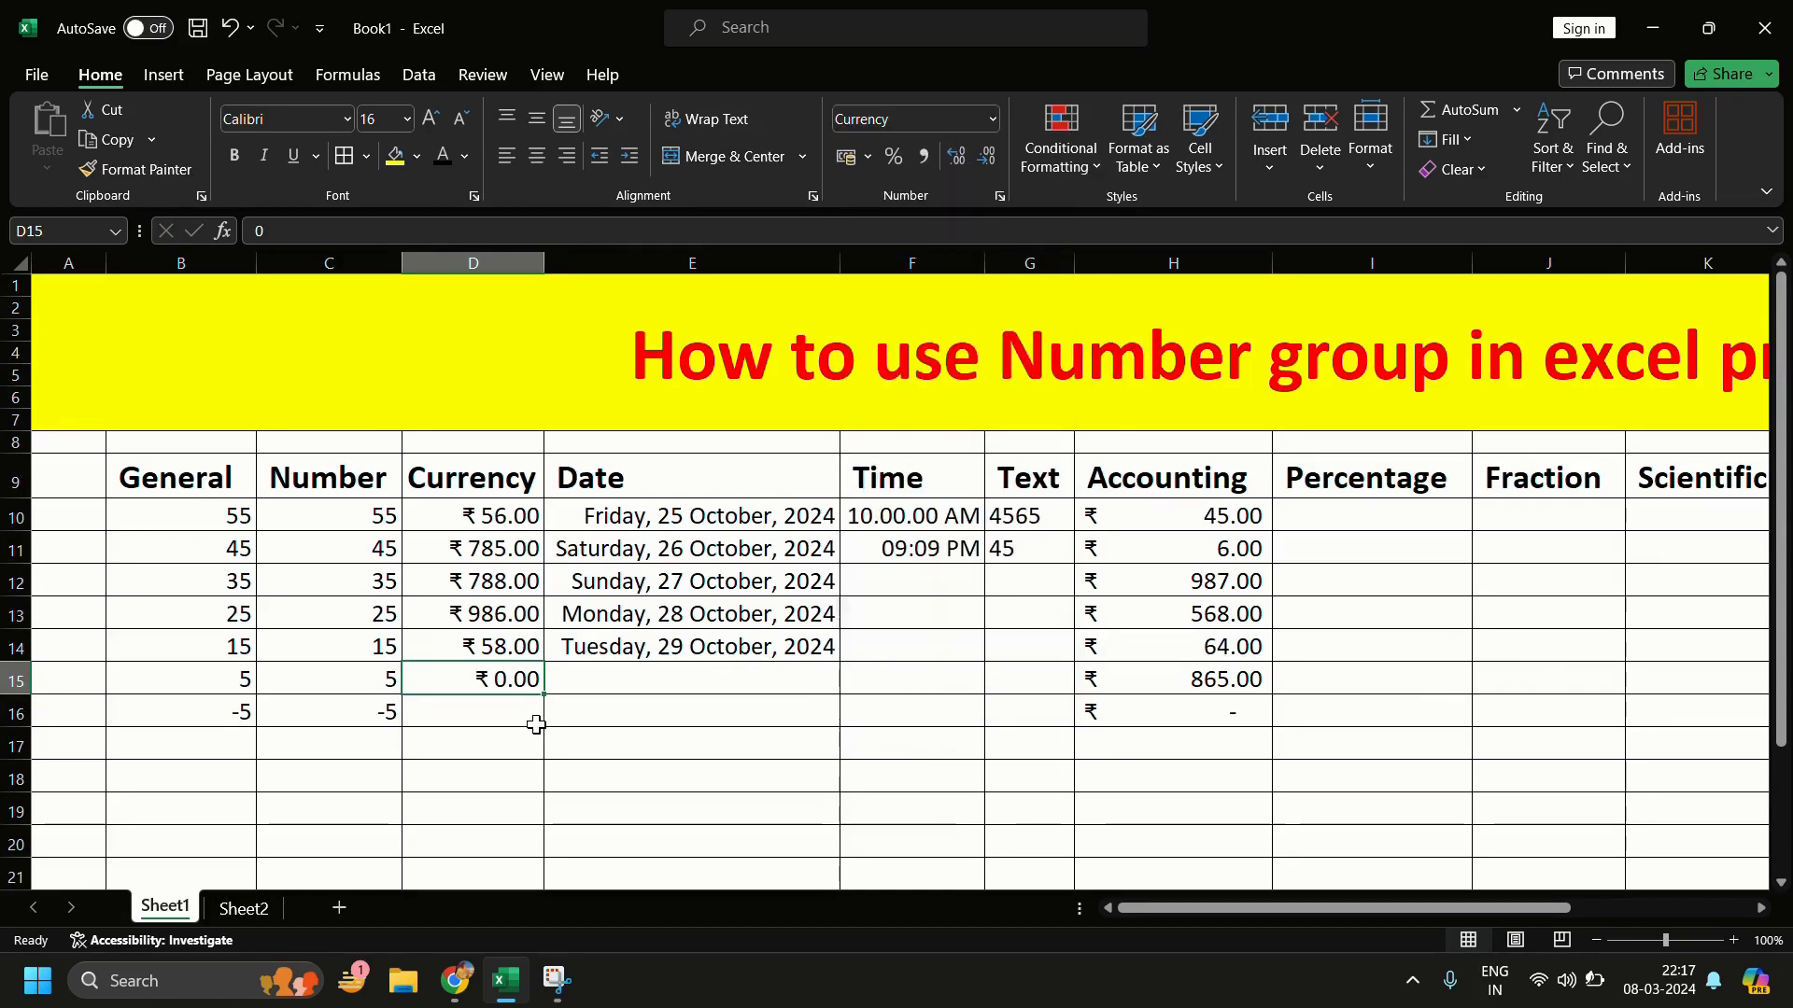
left_click(1201, 700)
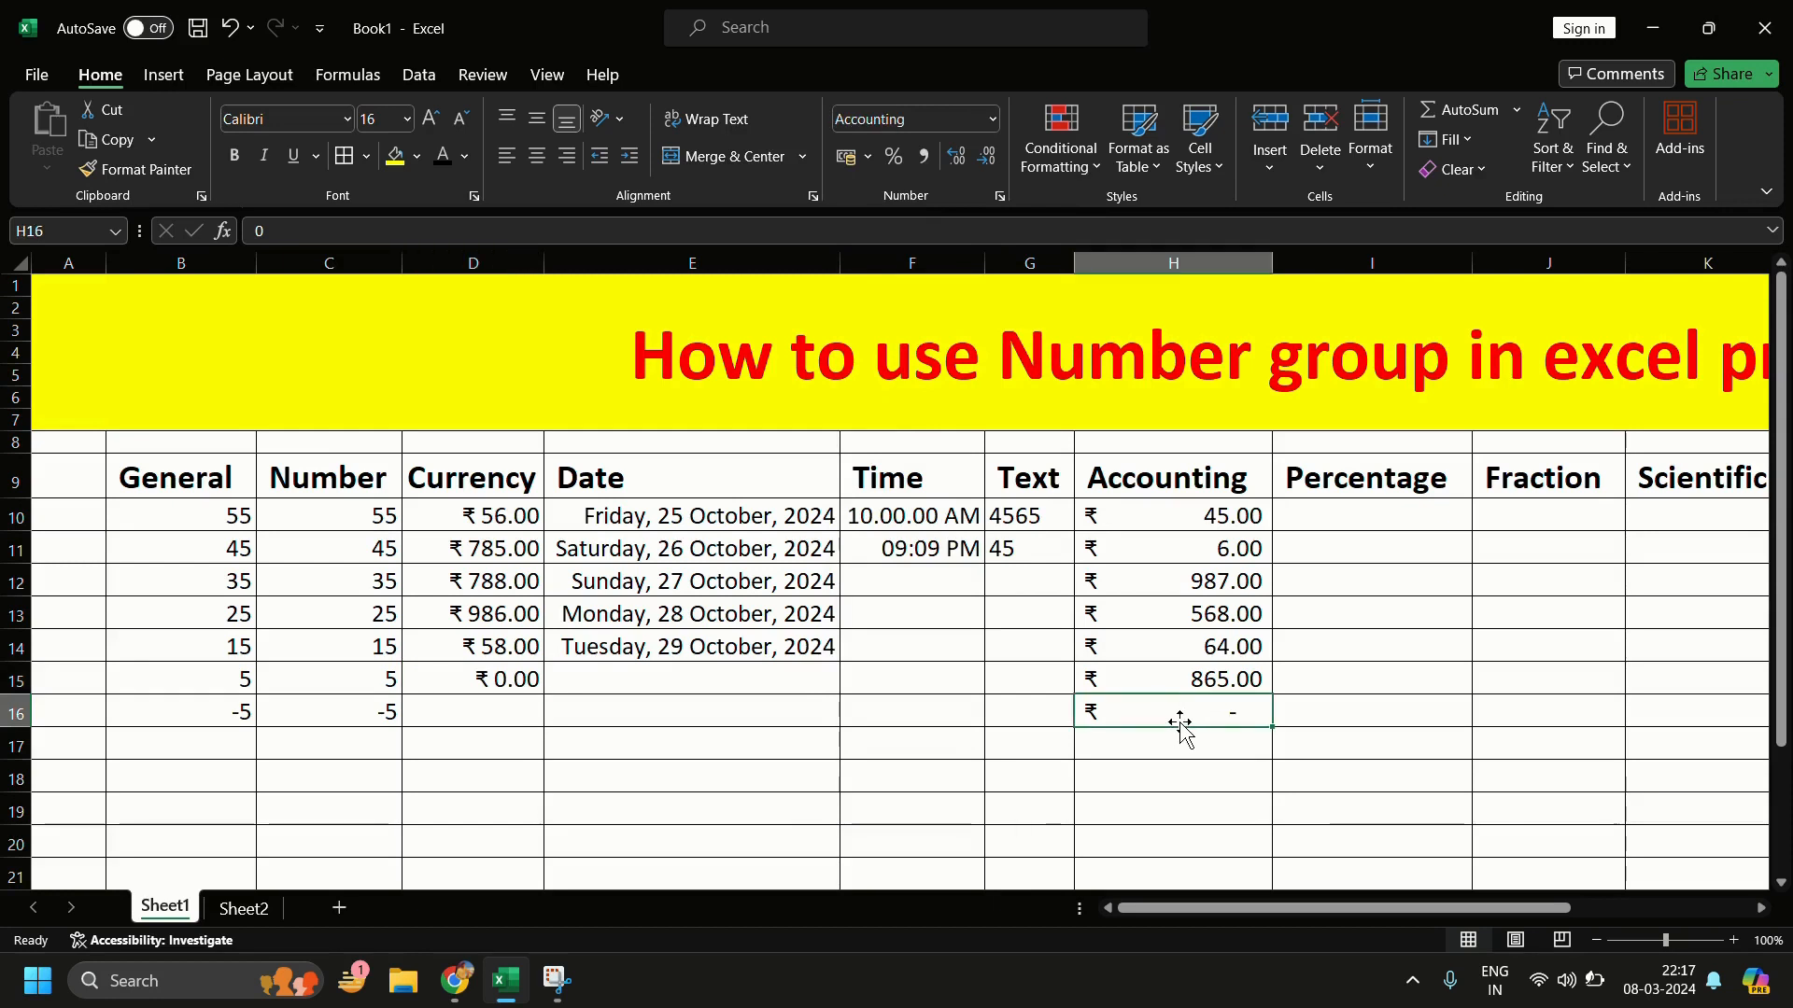
Step: Fill the Percentage column from I10 to I16 with 78, 98, 5468, 5, 45, 99 and 85
left_click(1392, 516)
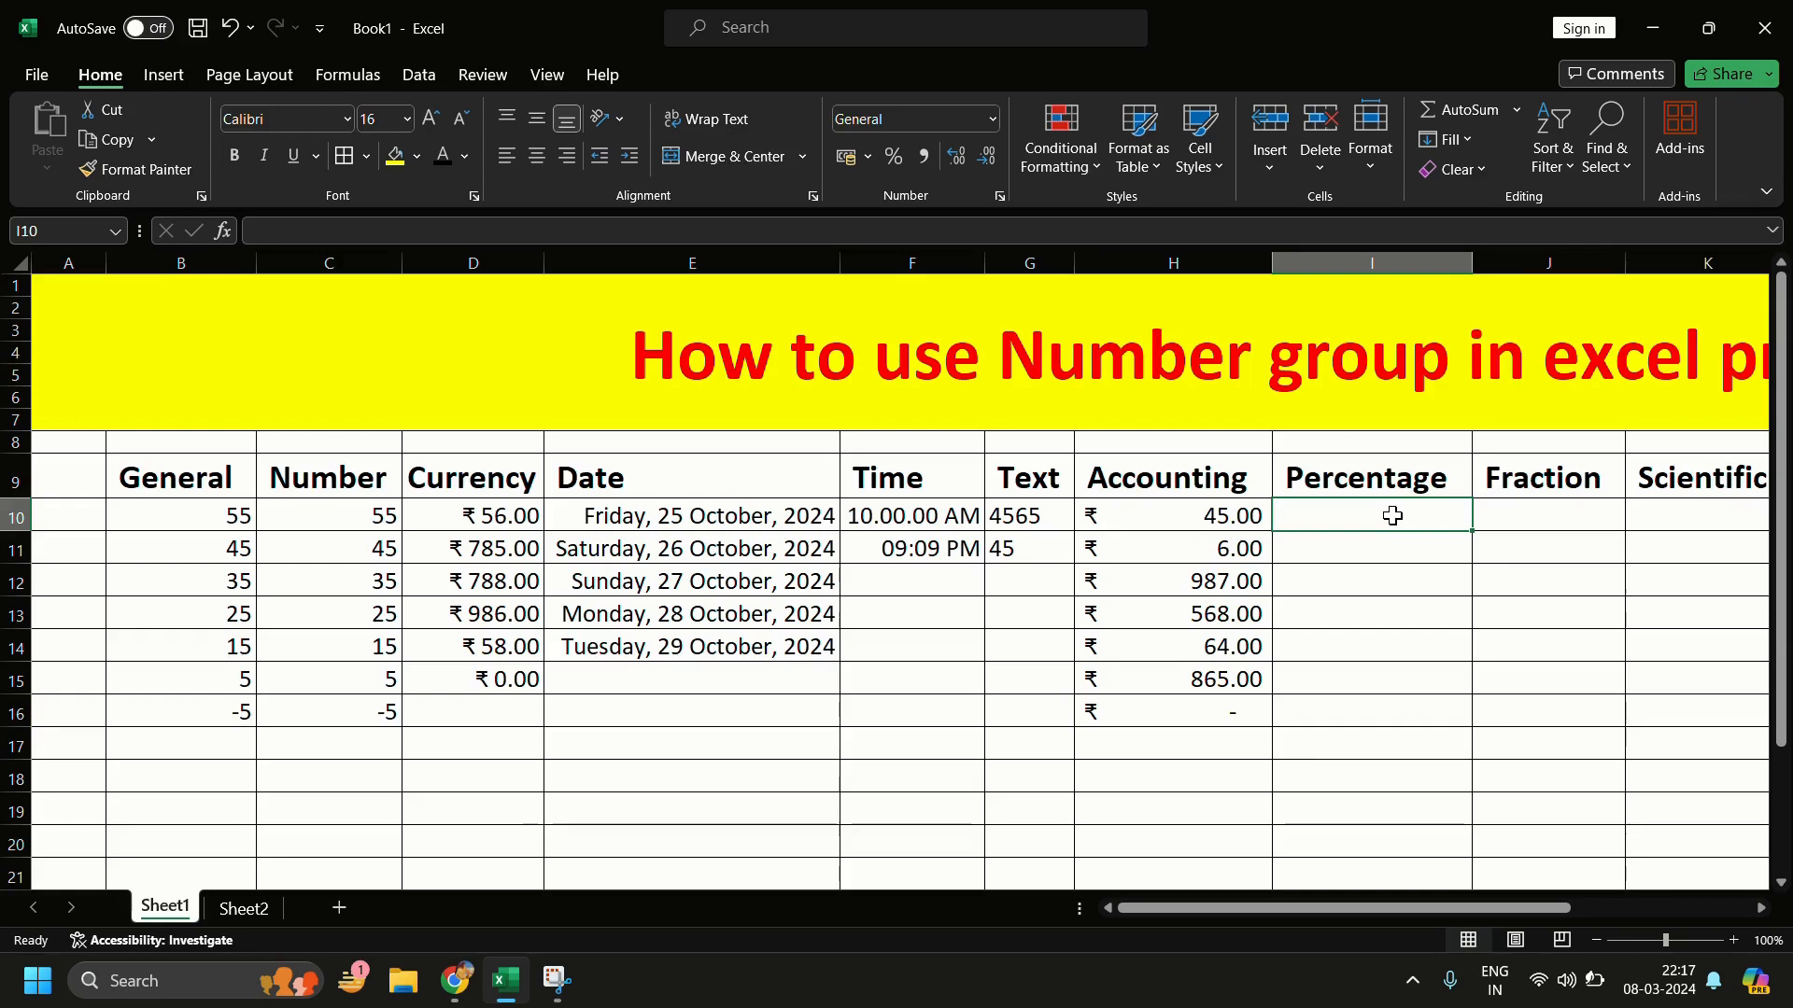
type("78")
key("Return")
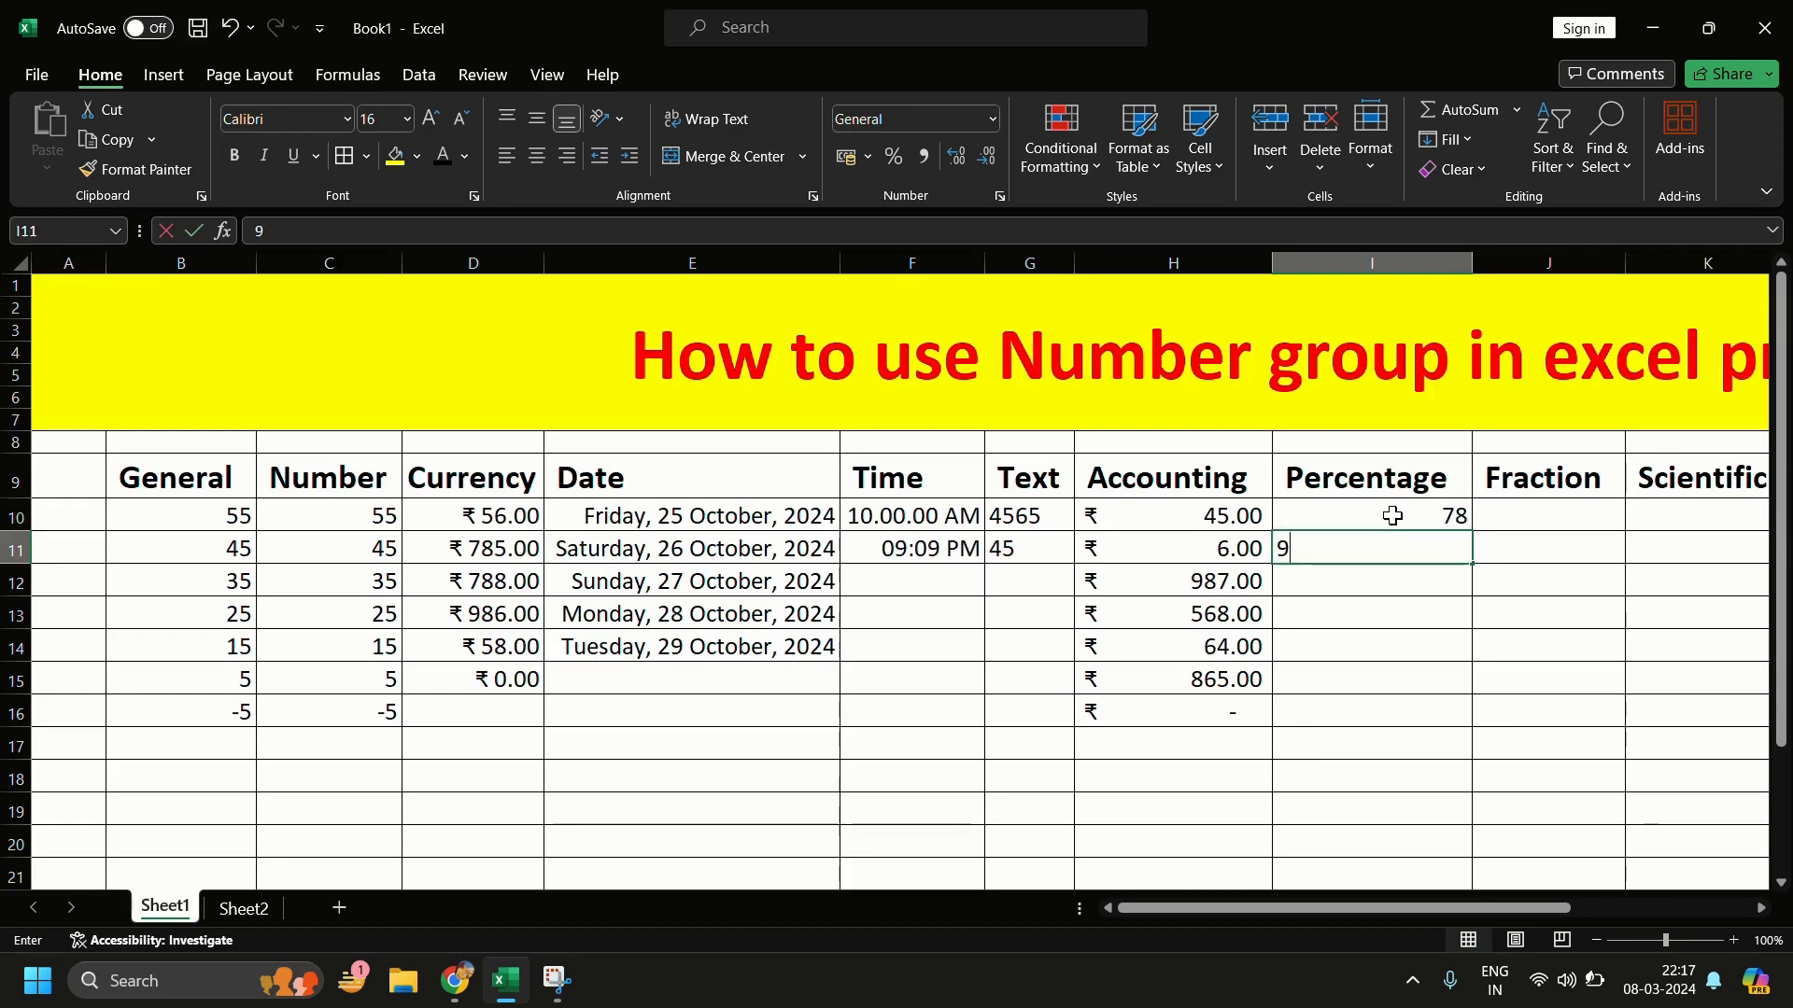
type("98")
key("Return")
type("5468")
key("Return")
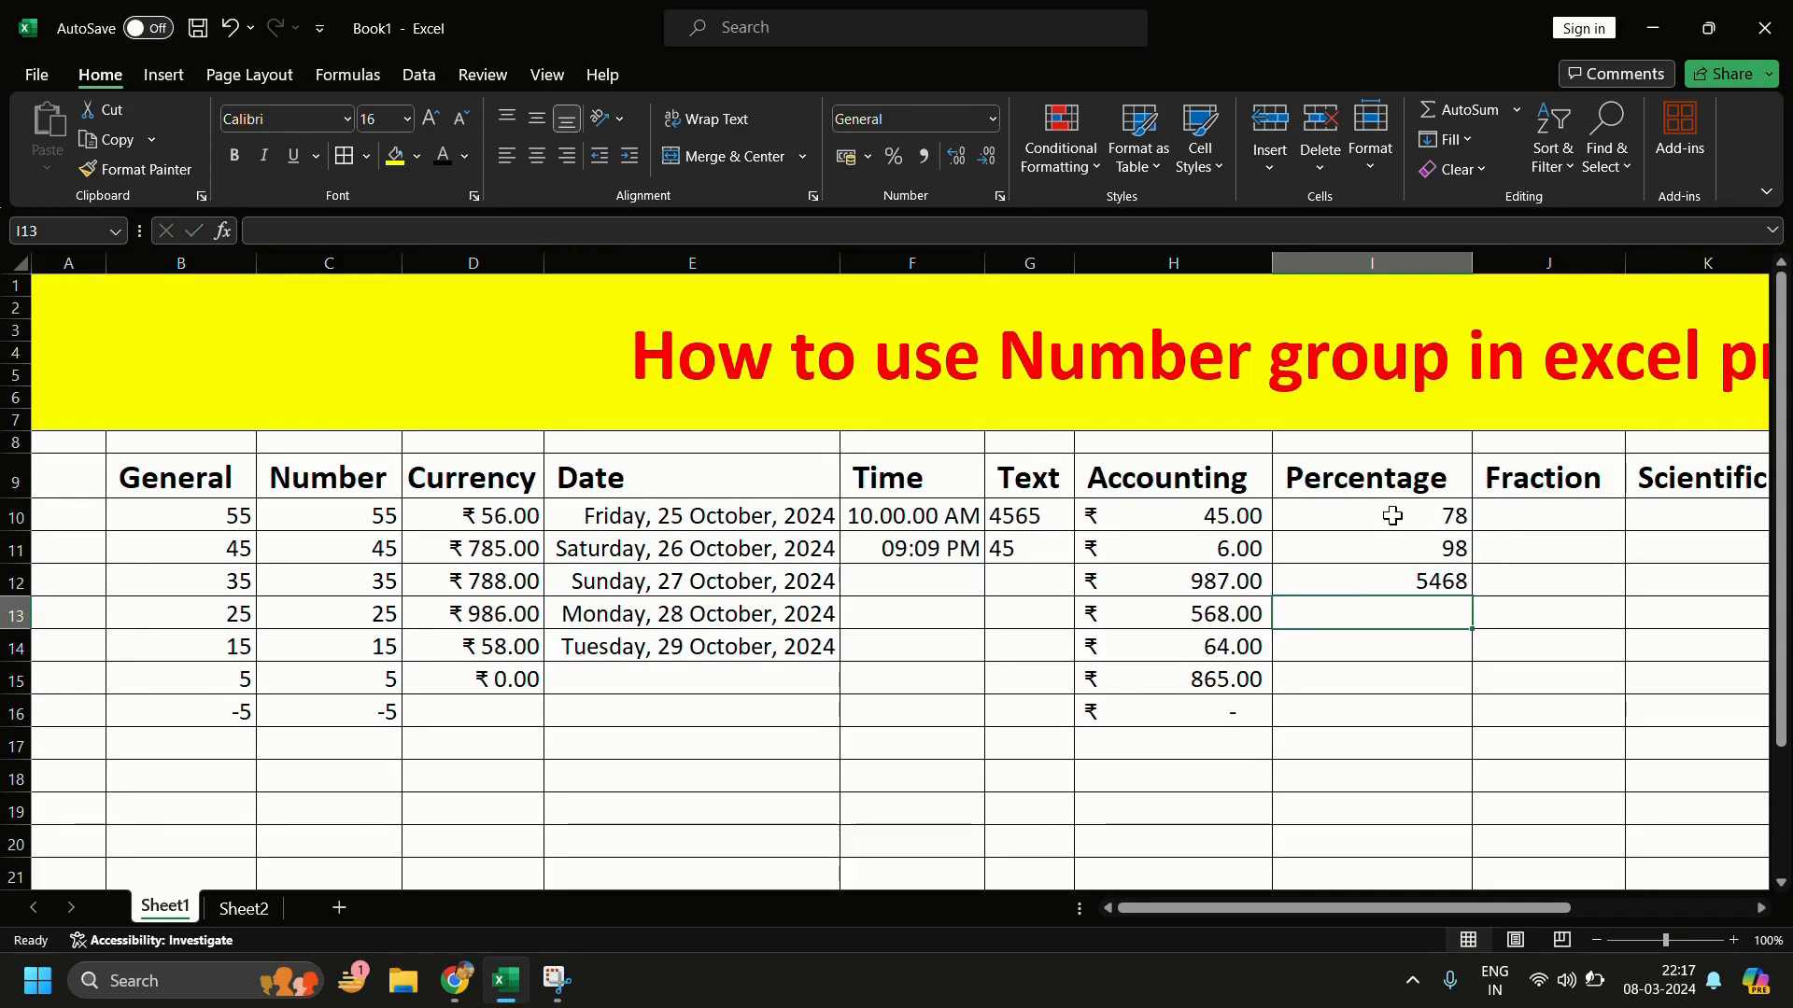
type("5")
key("Return")
type("45")
key("Return")
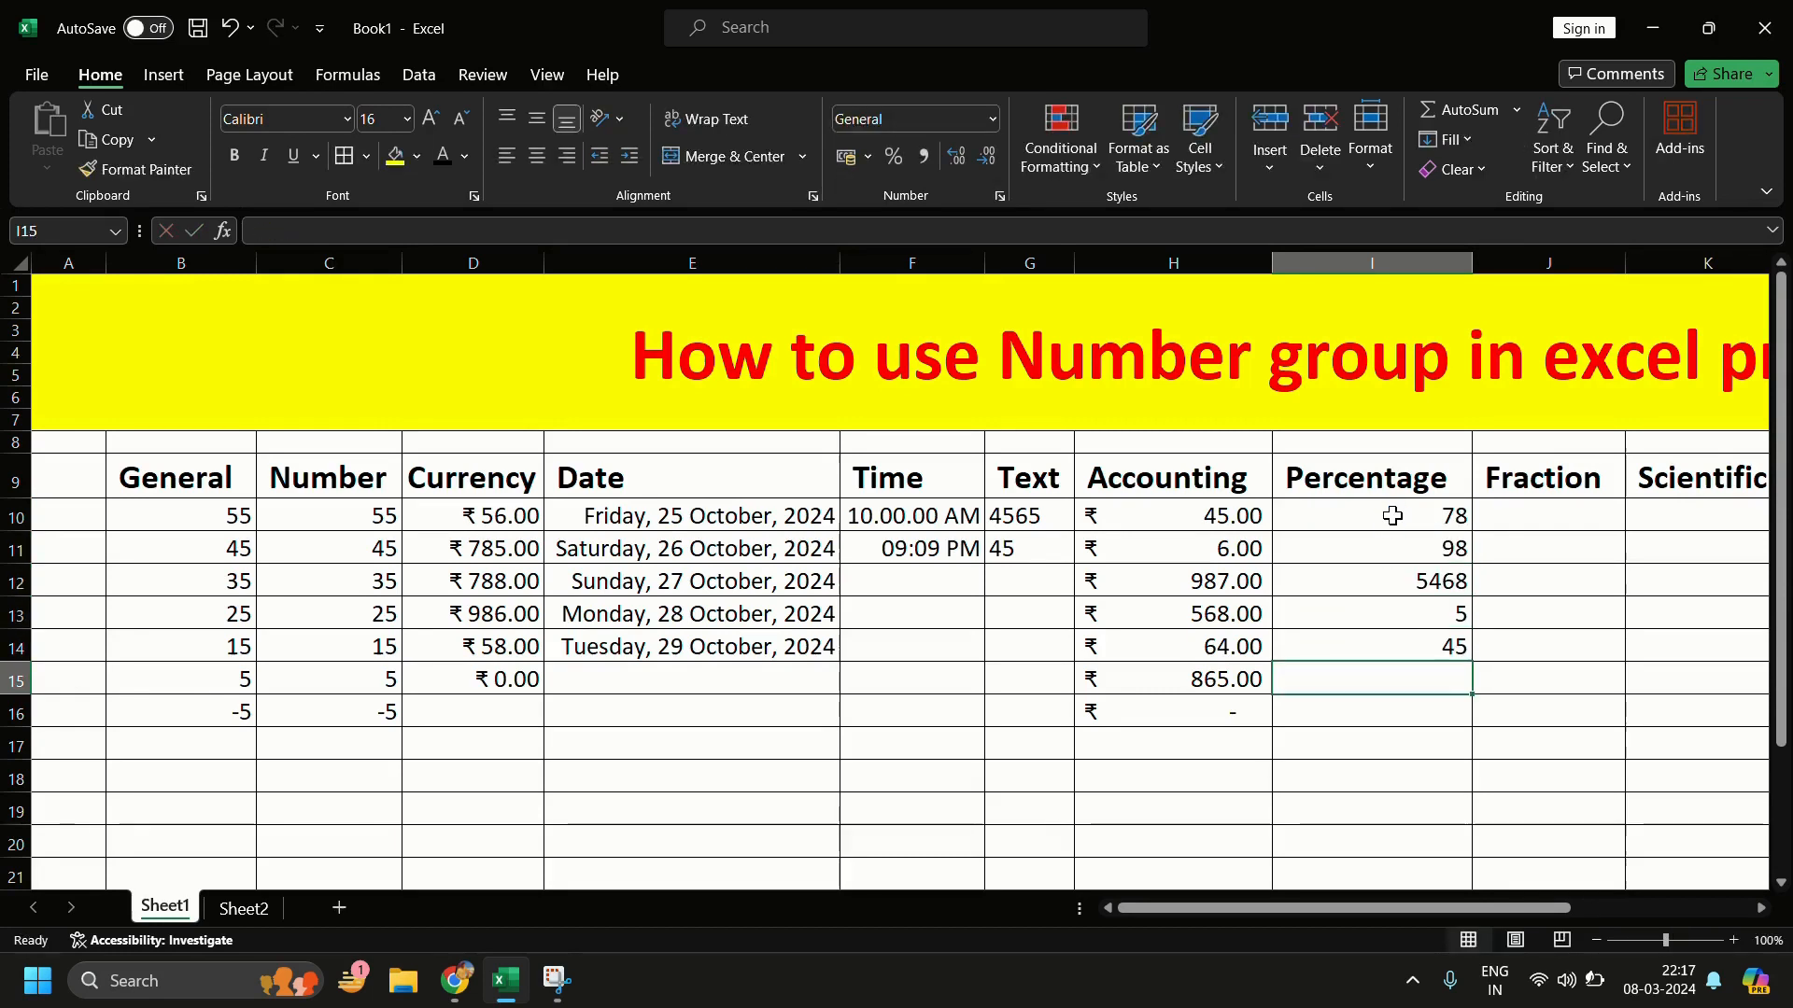
type("99")
key("Return")
type("85")
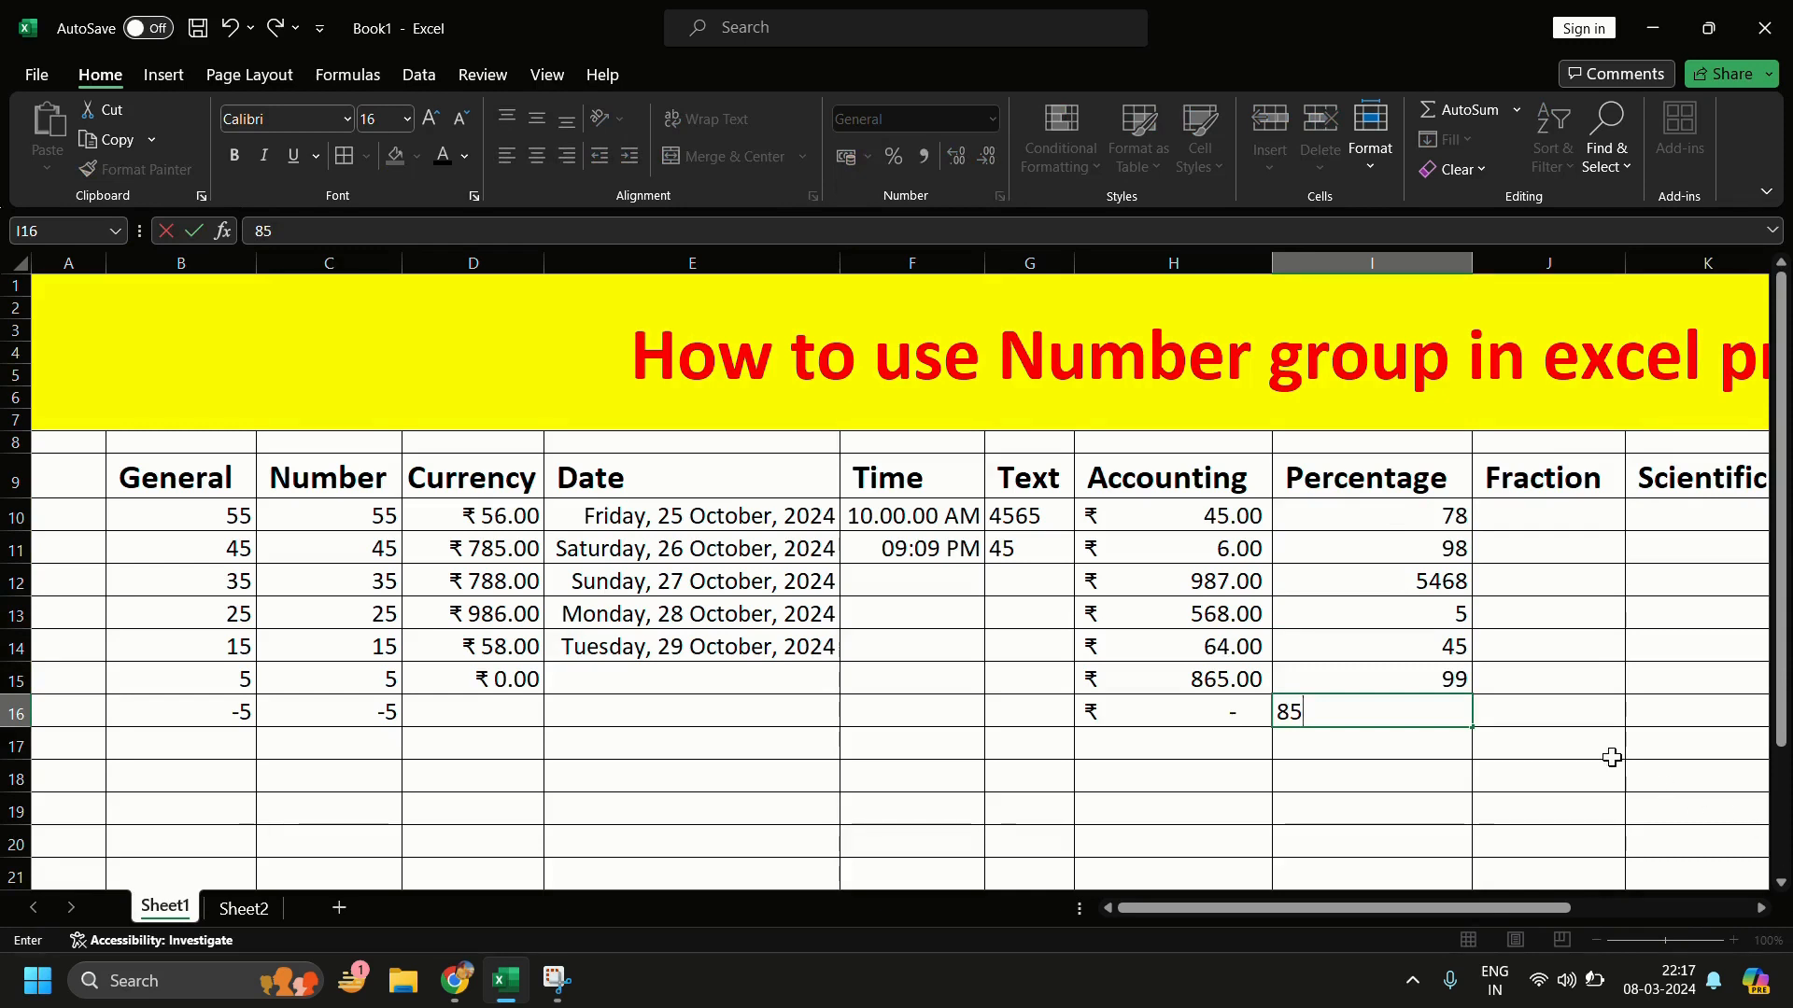
key("Return")
Step: Apply the Percentage number format to I10:I16 and reduce it to zero decimal places
left_click_drag(1409, 523, 1428, 724)
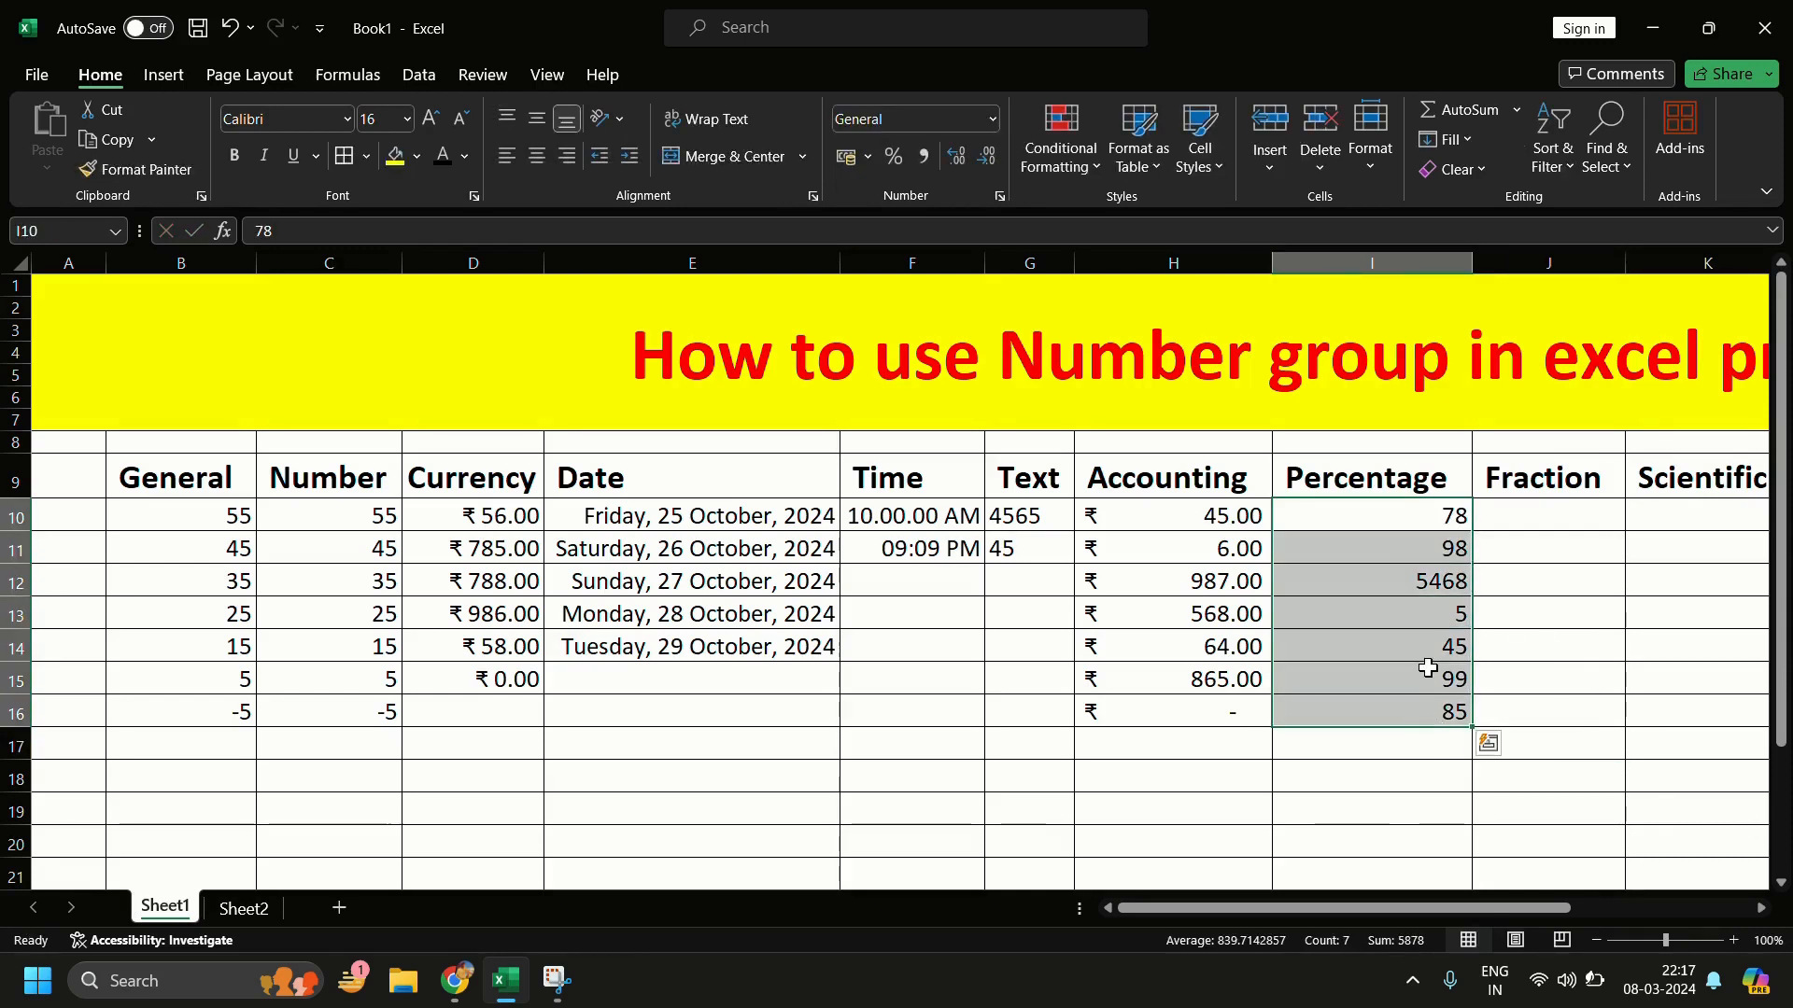
left_click(992, 119)
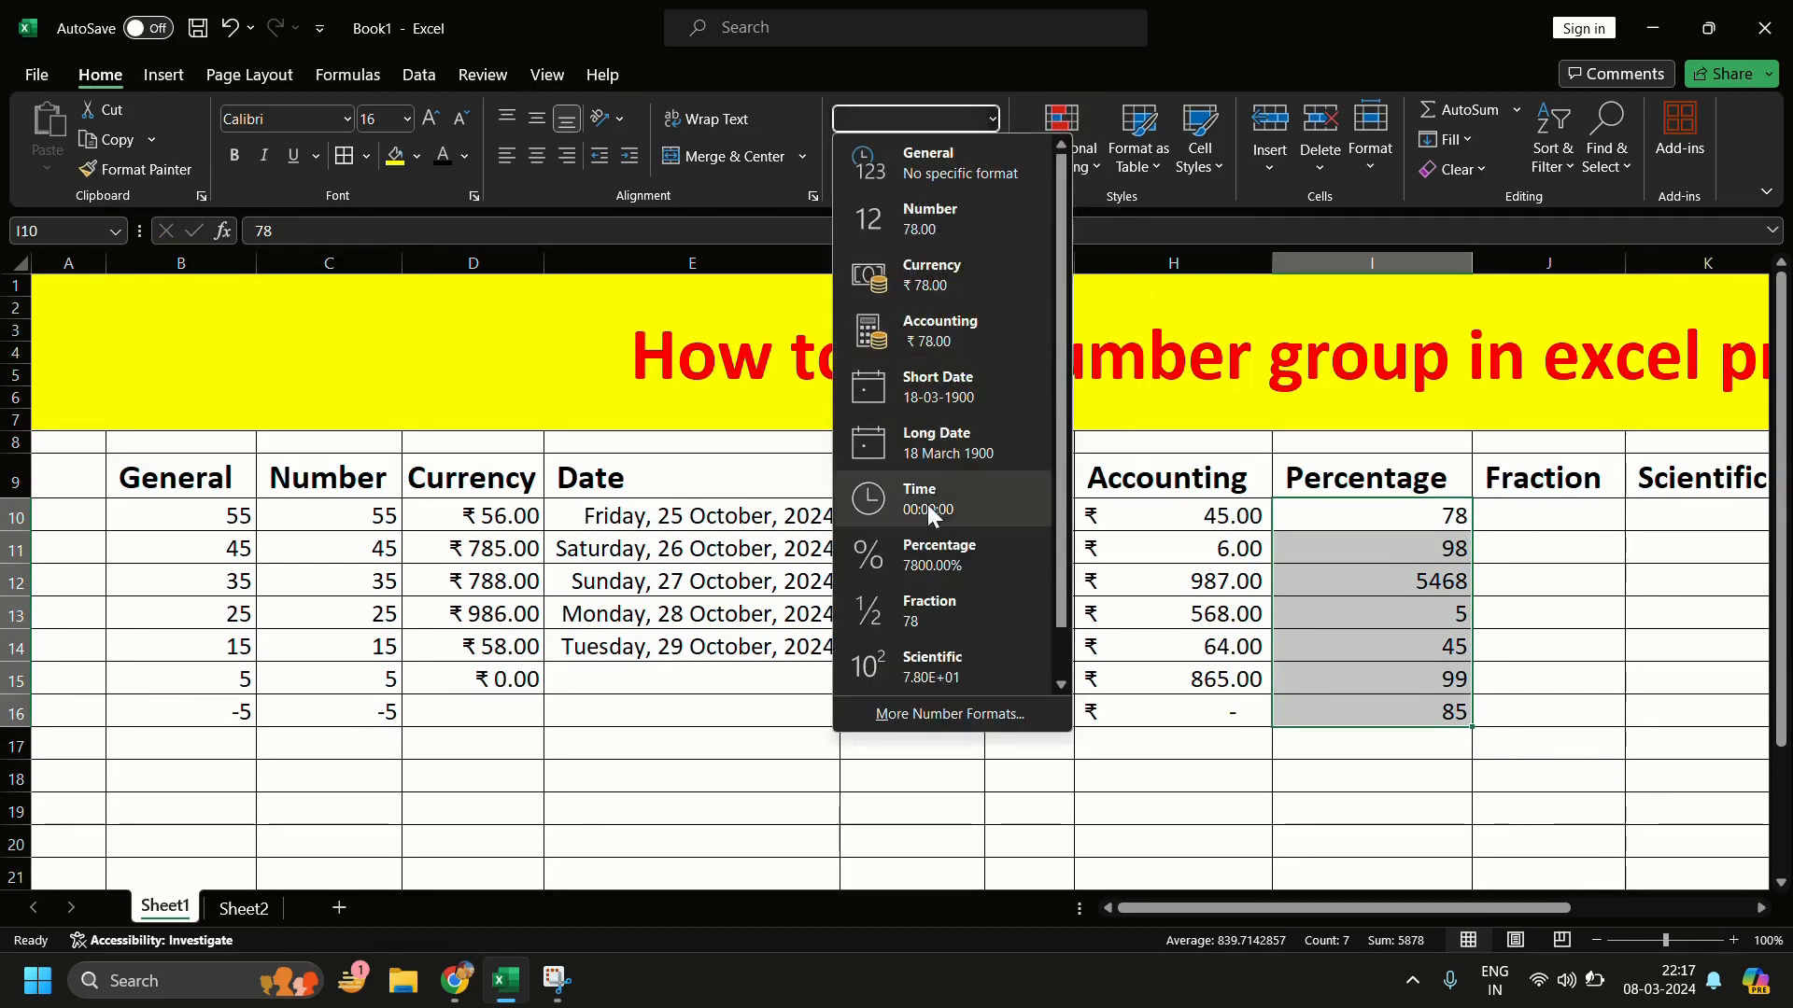
left_click(927, 560)
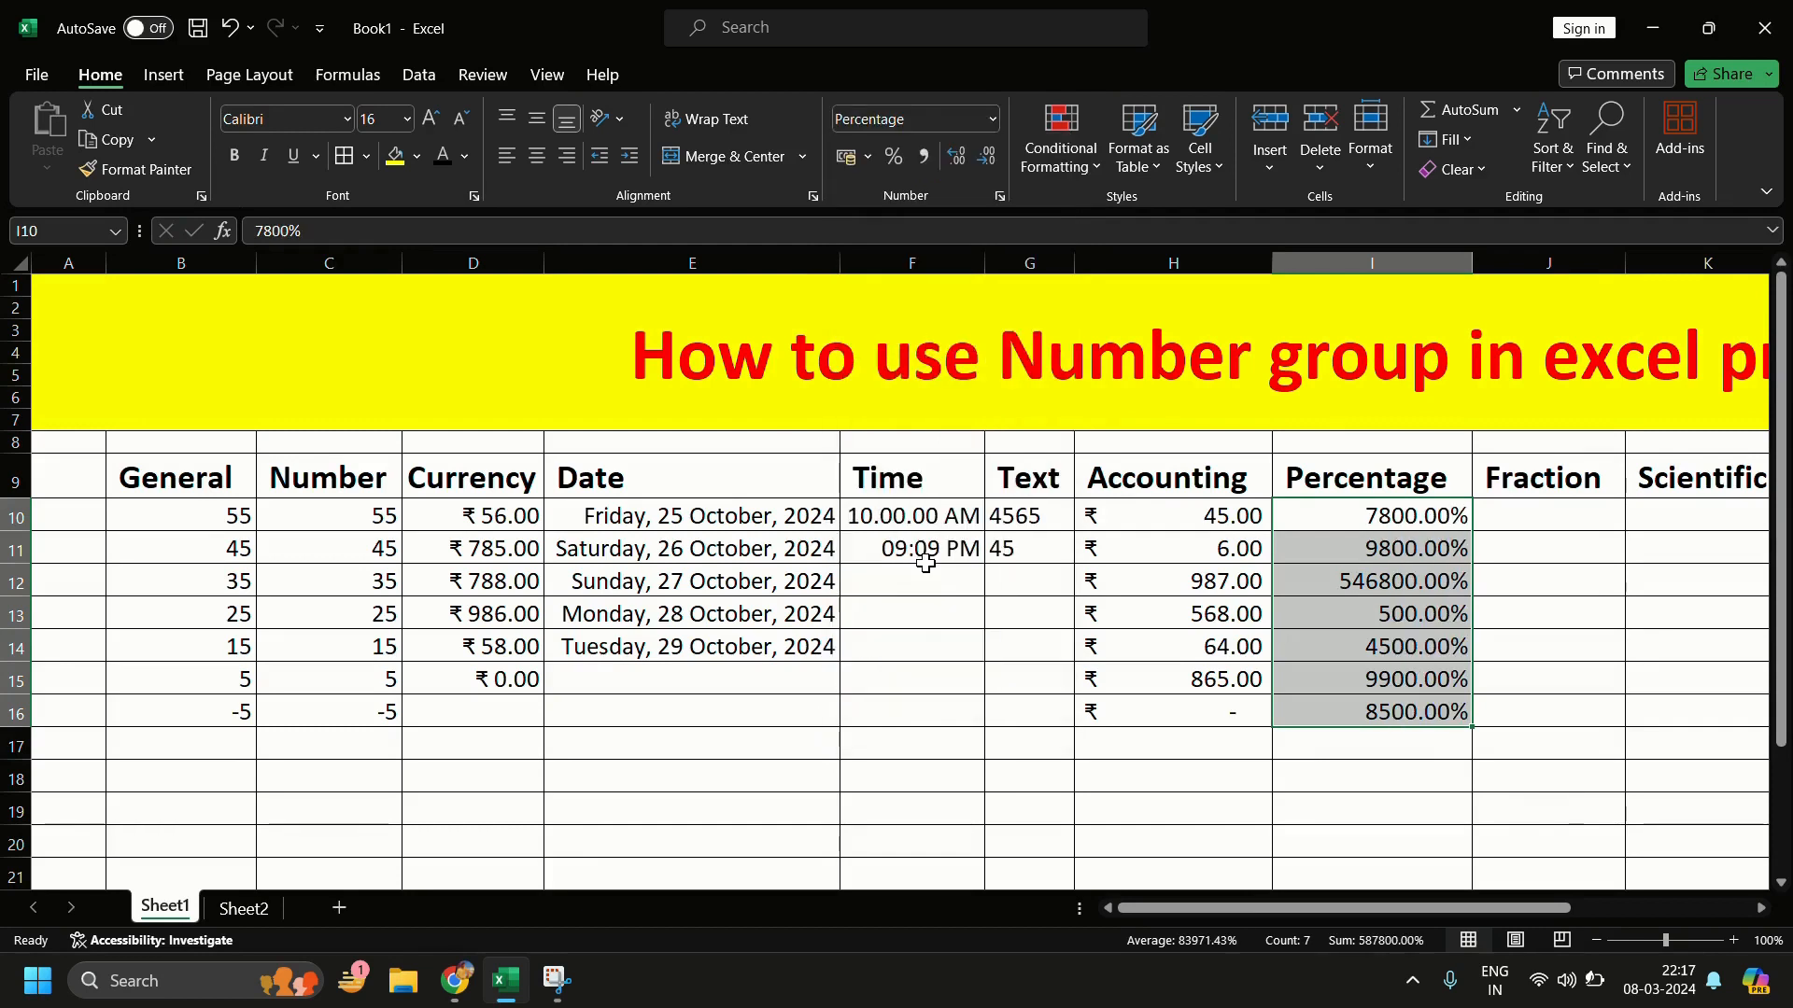
left_click_drag(1376, 519, 1405, 721)
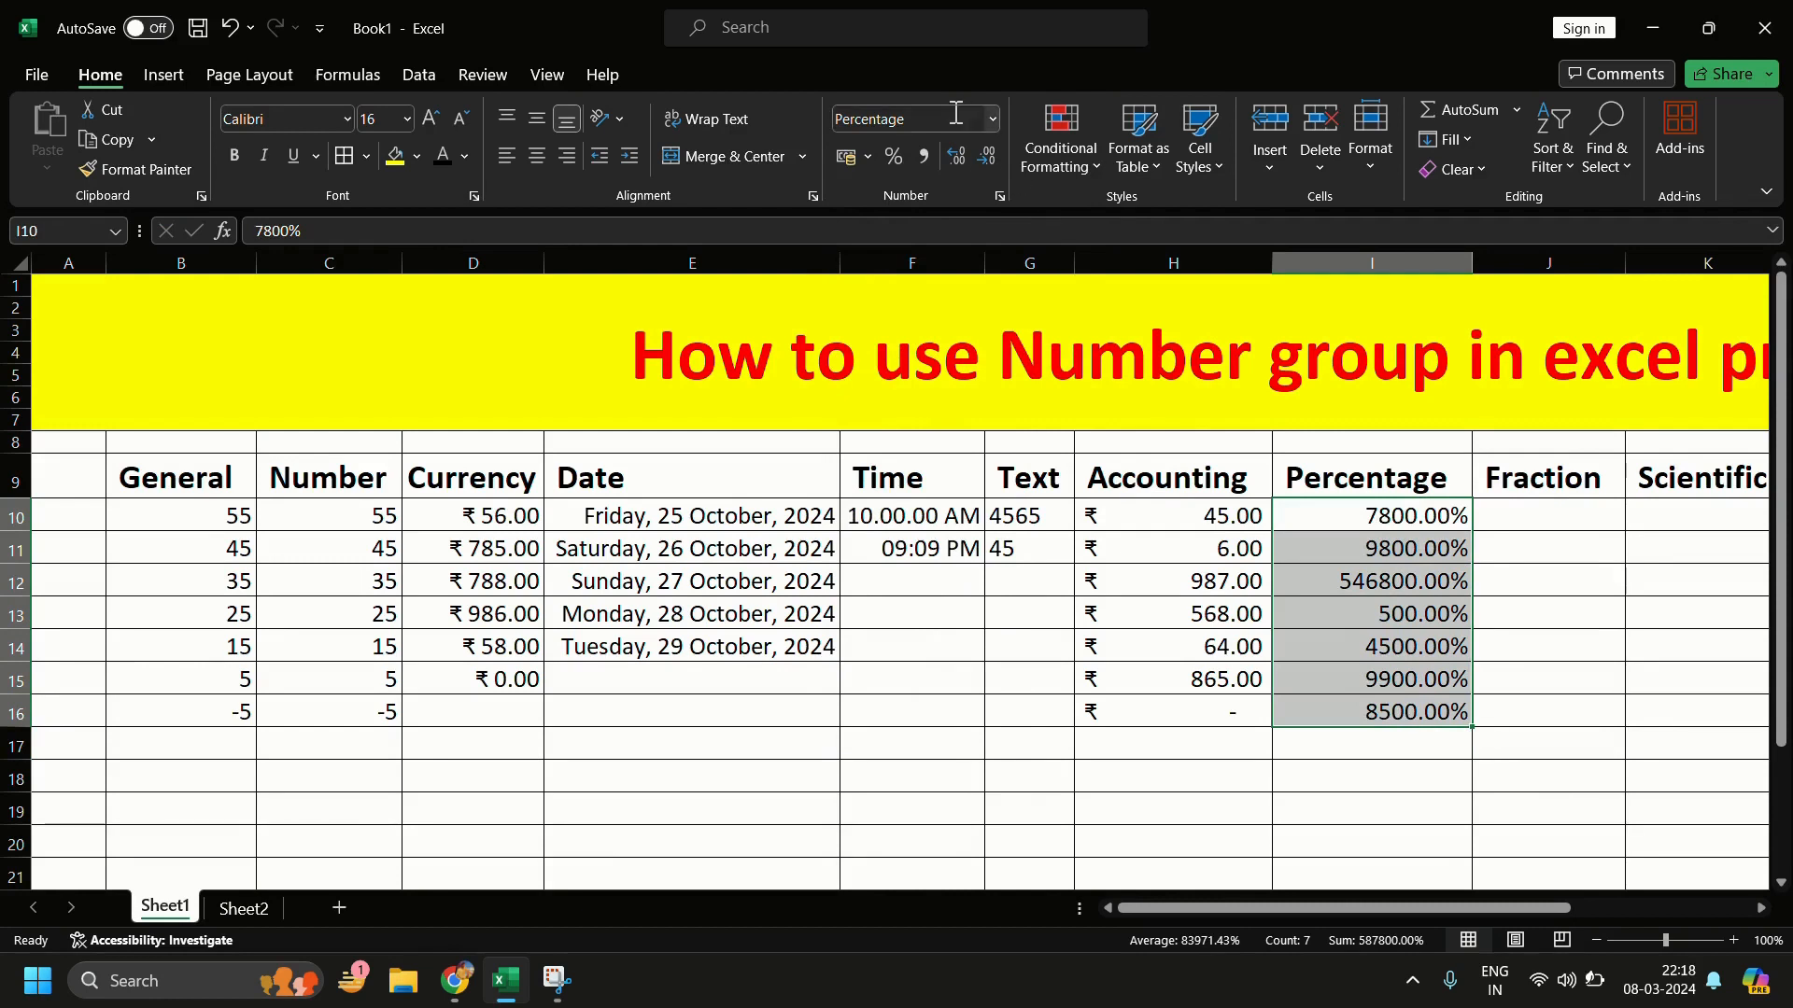
left_click(988, 162)
left_click(988, 163)
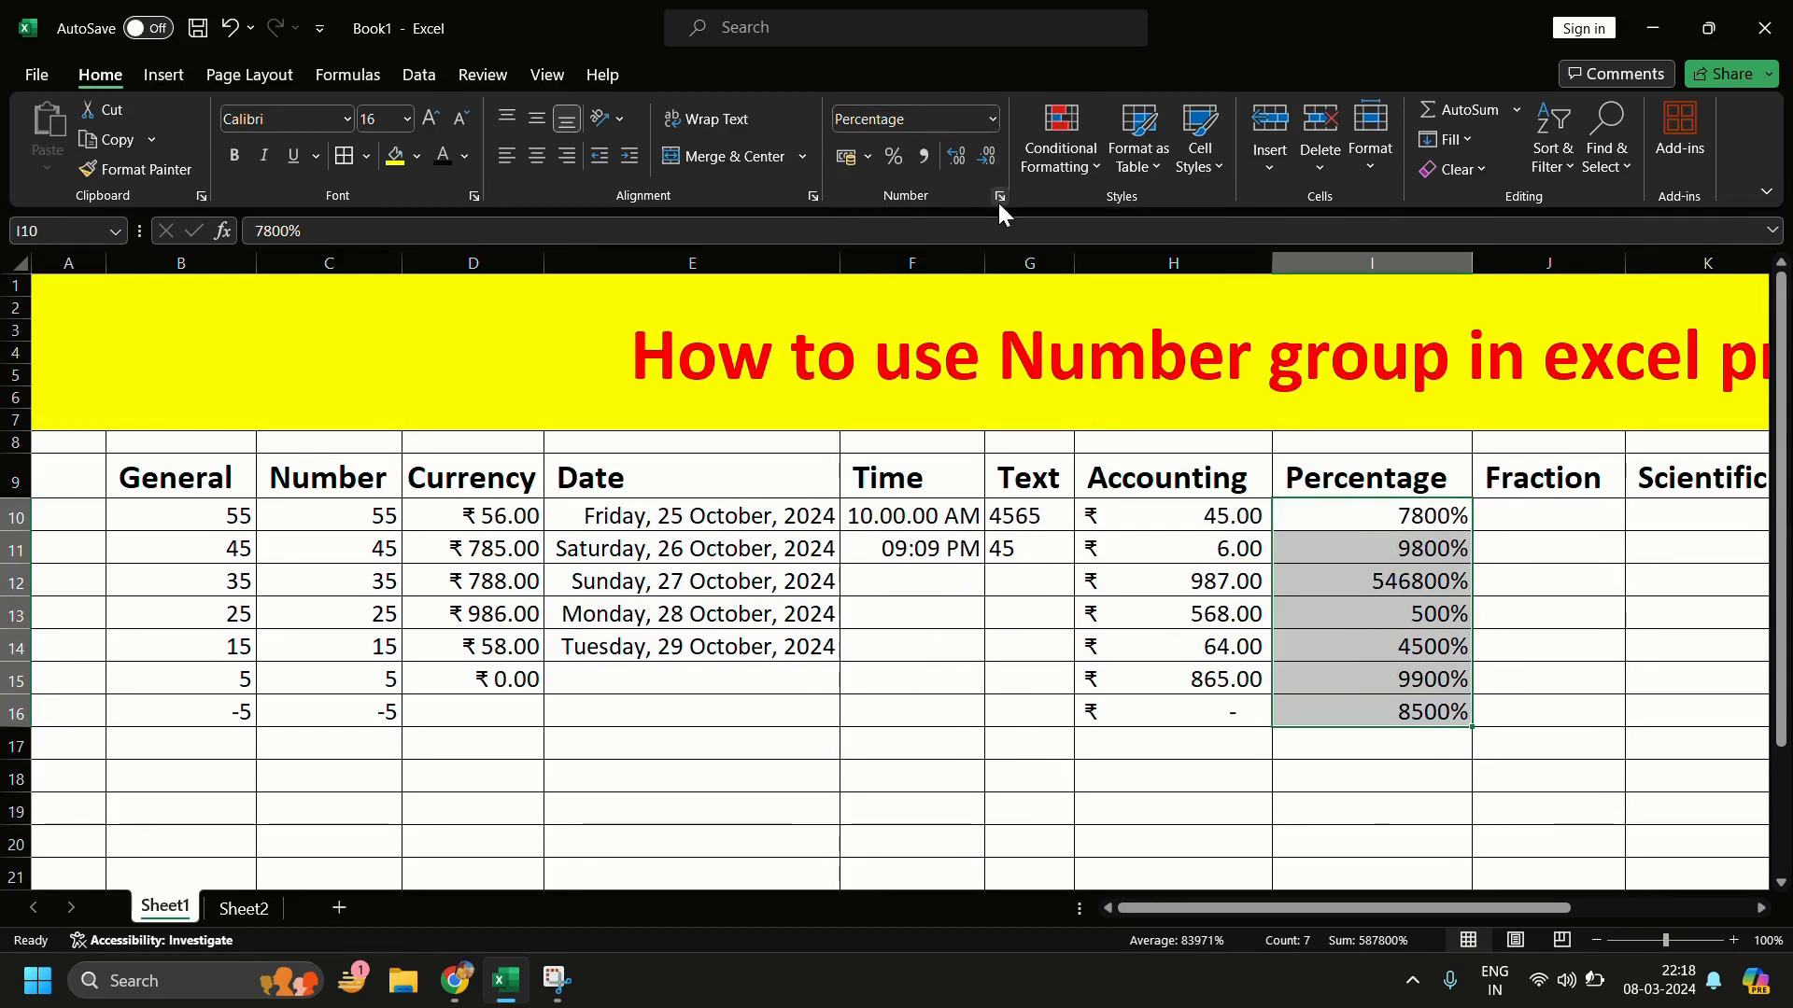
Step: Review the Percentage category and its decimal places setting in the Format Cells dialog for I10:I16
left_click(1000, 197)
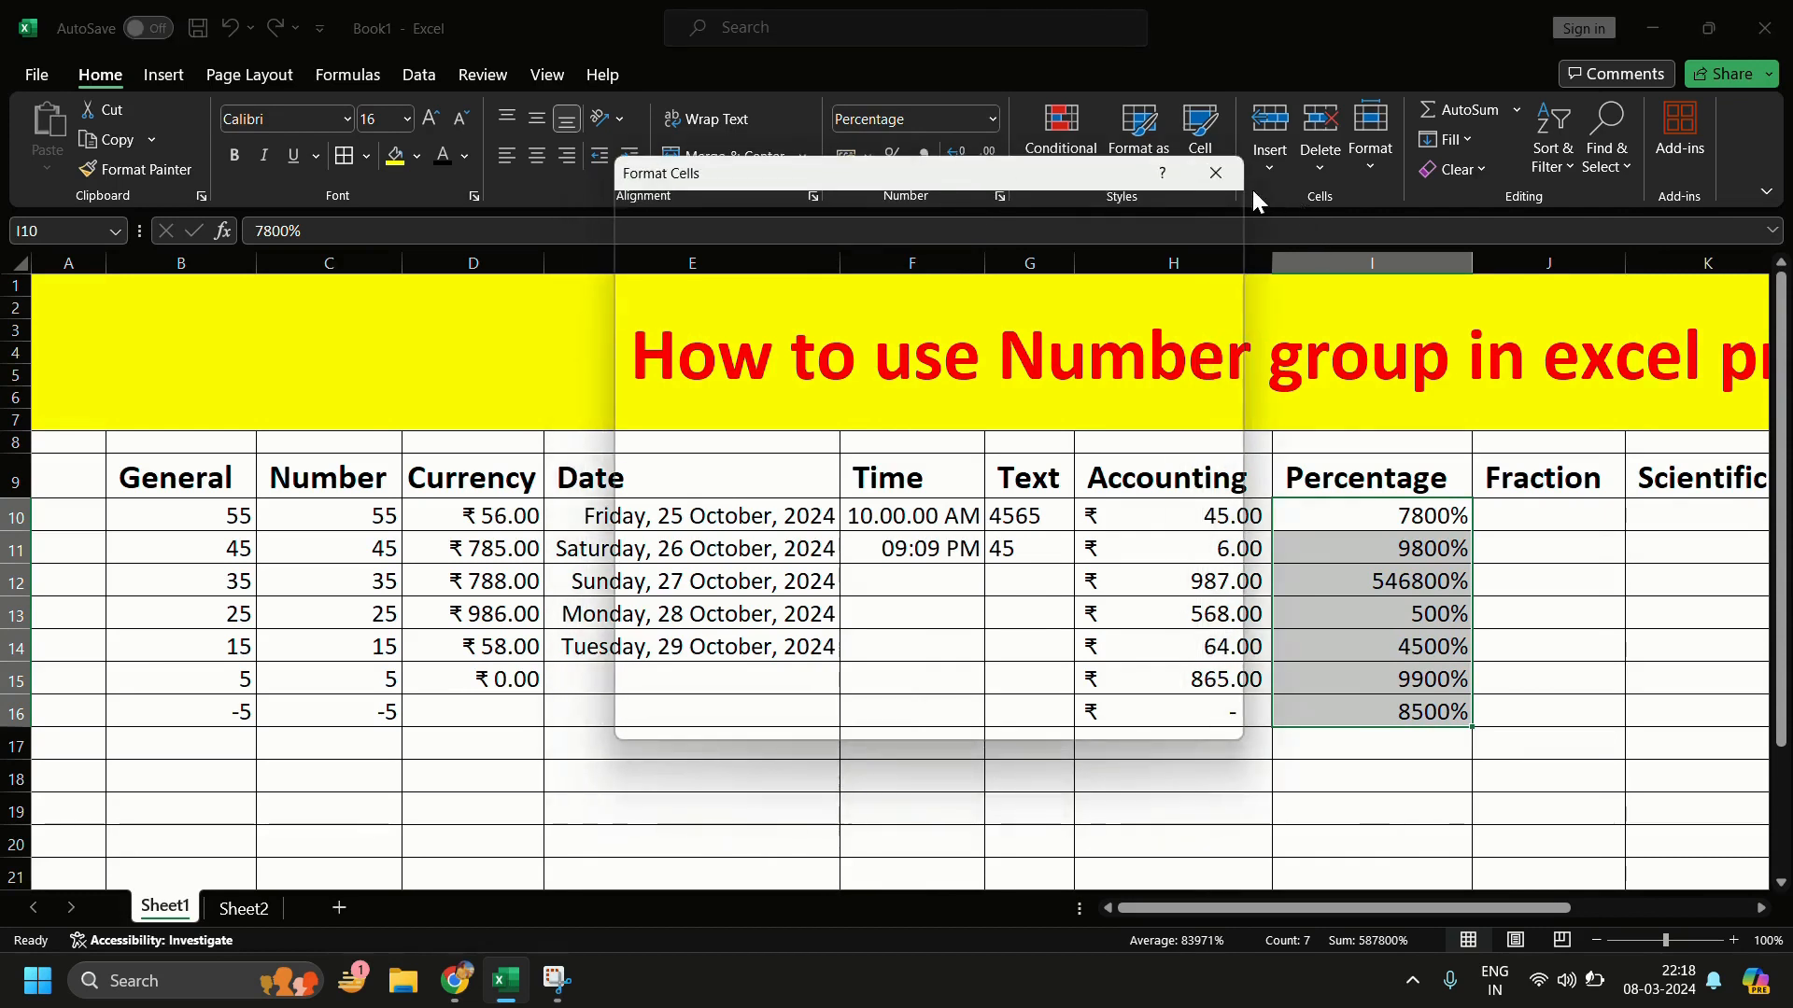
left_click(1000, 200)
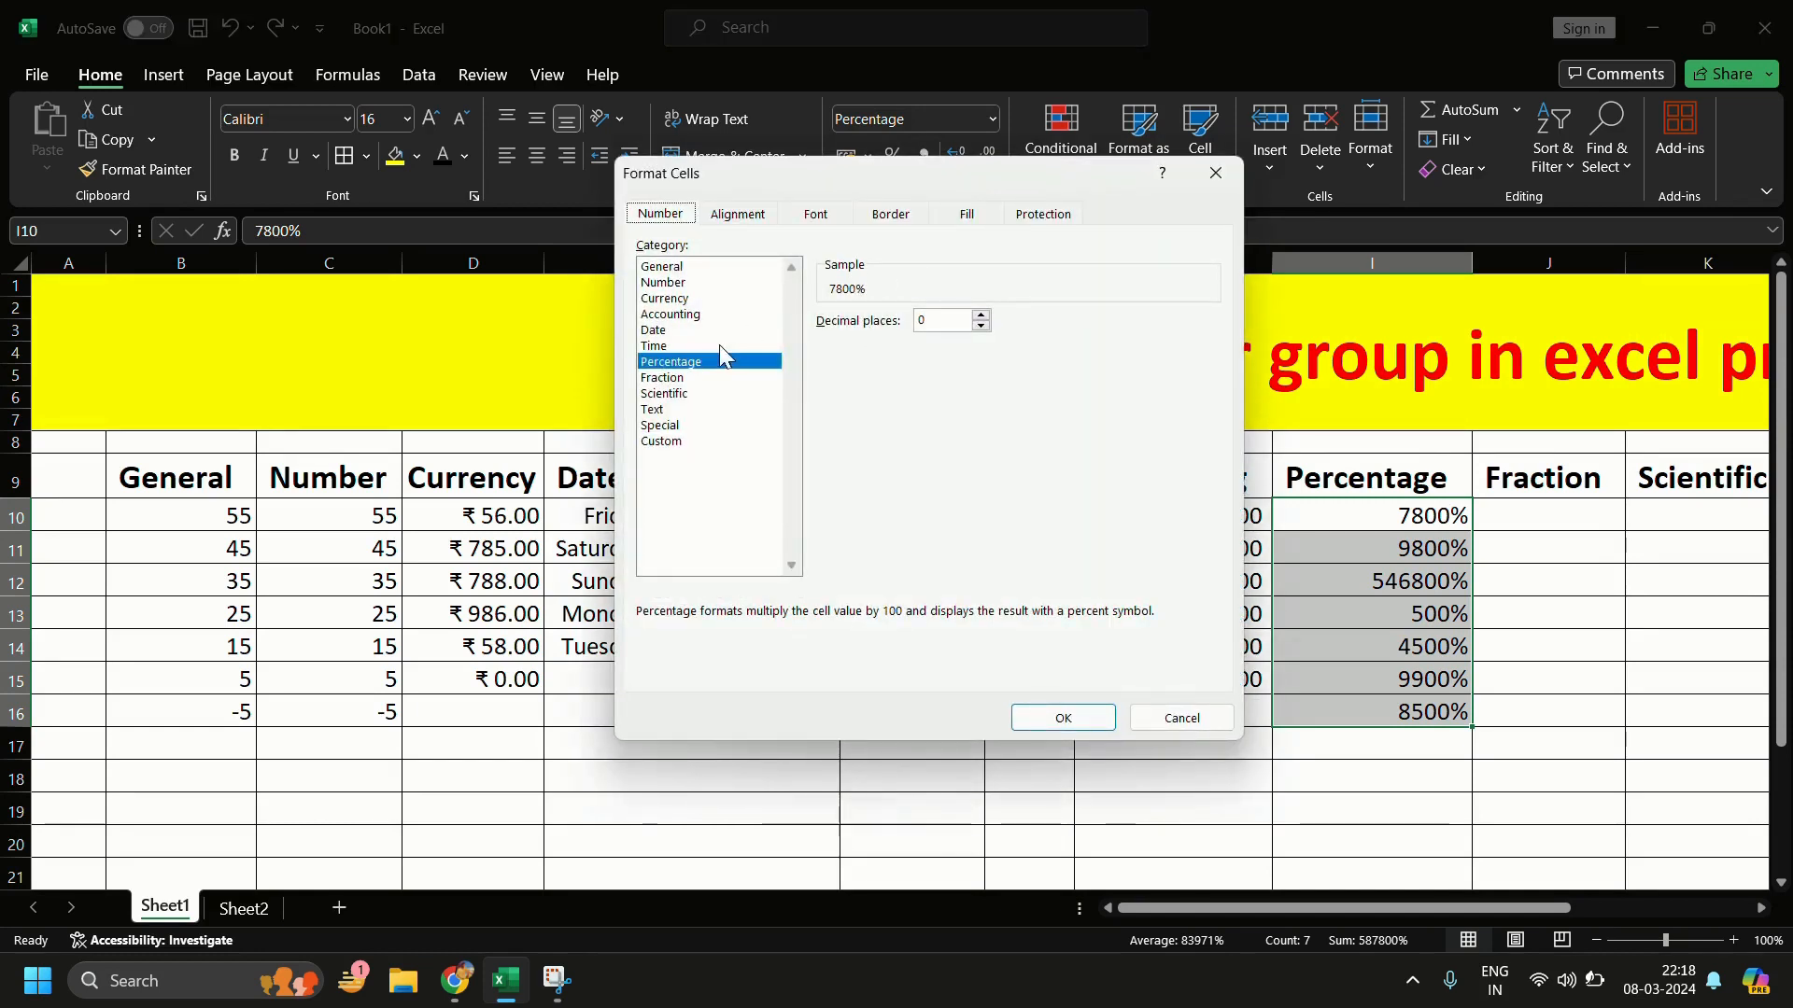
left_click(964, 321)
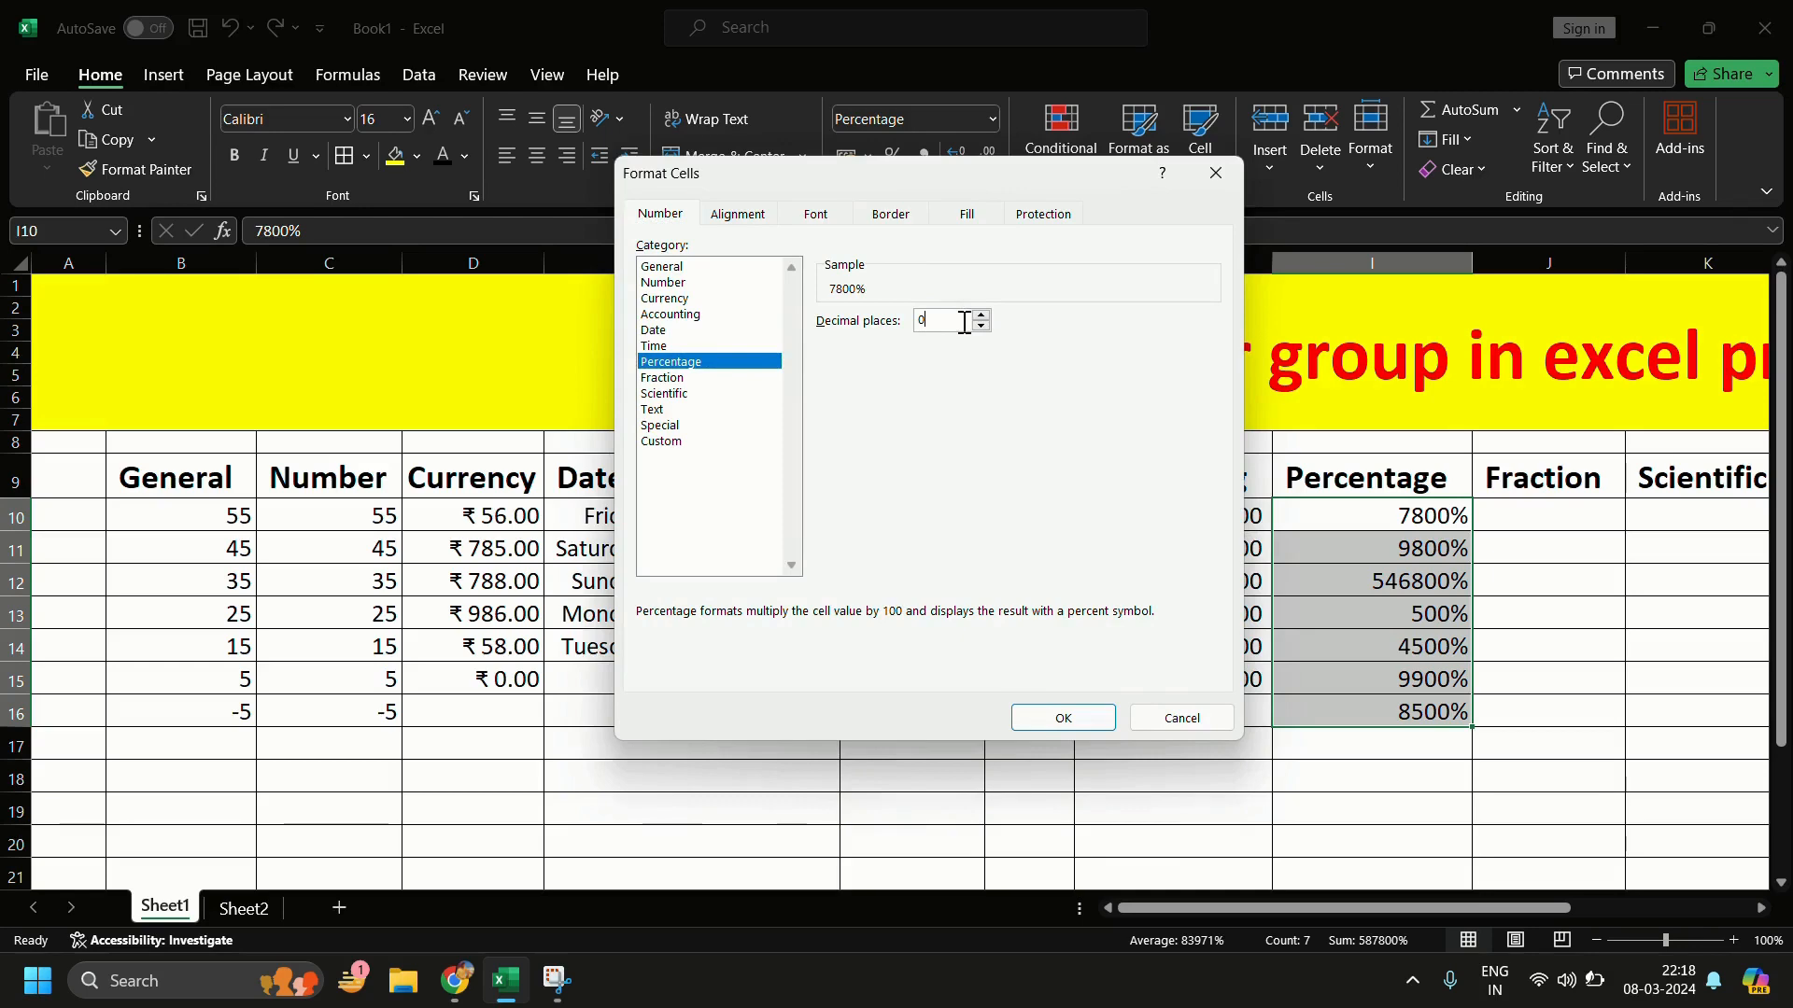
left_click(1065, 720)
left_click(1372, 620)
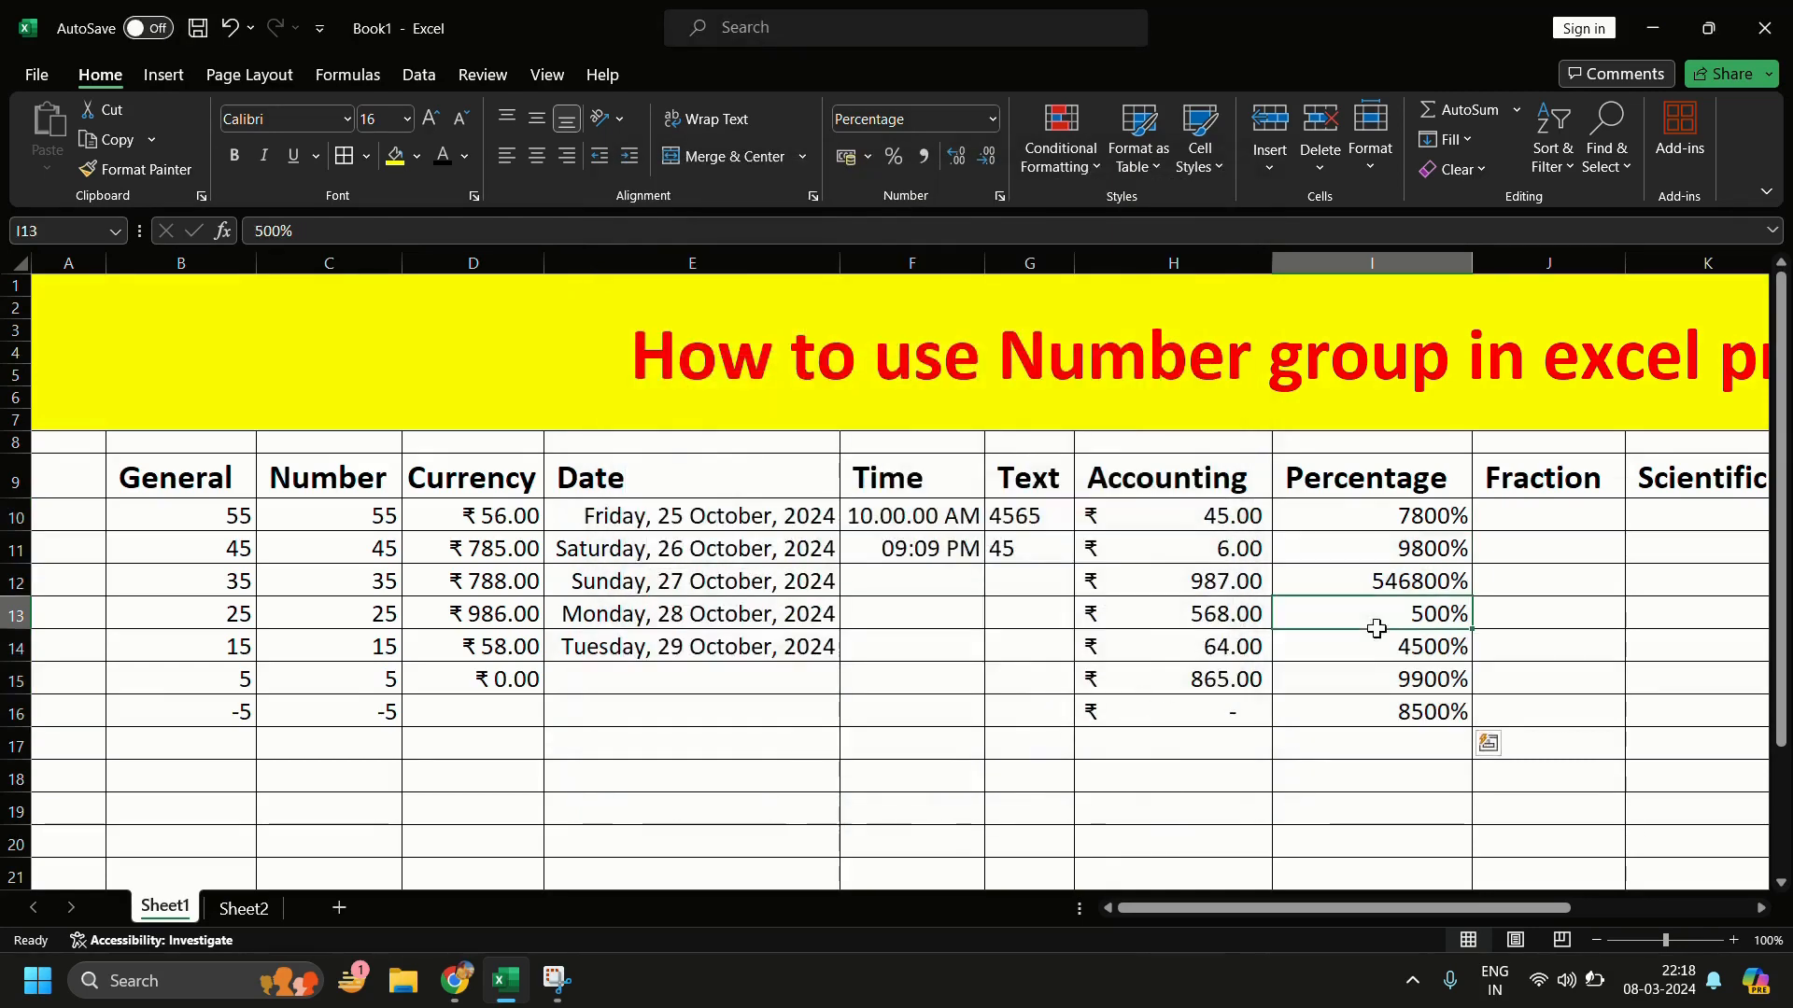
Step: Replace the last three Percentage values with 0% in I16, 54% in I15 and 89% in I14
left_click(1394, 703)
key("BackSpace")
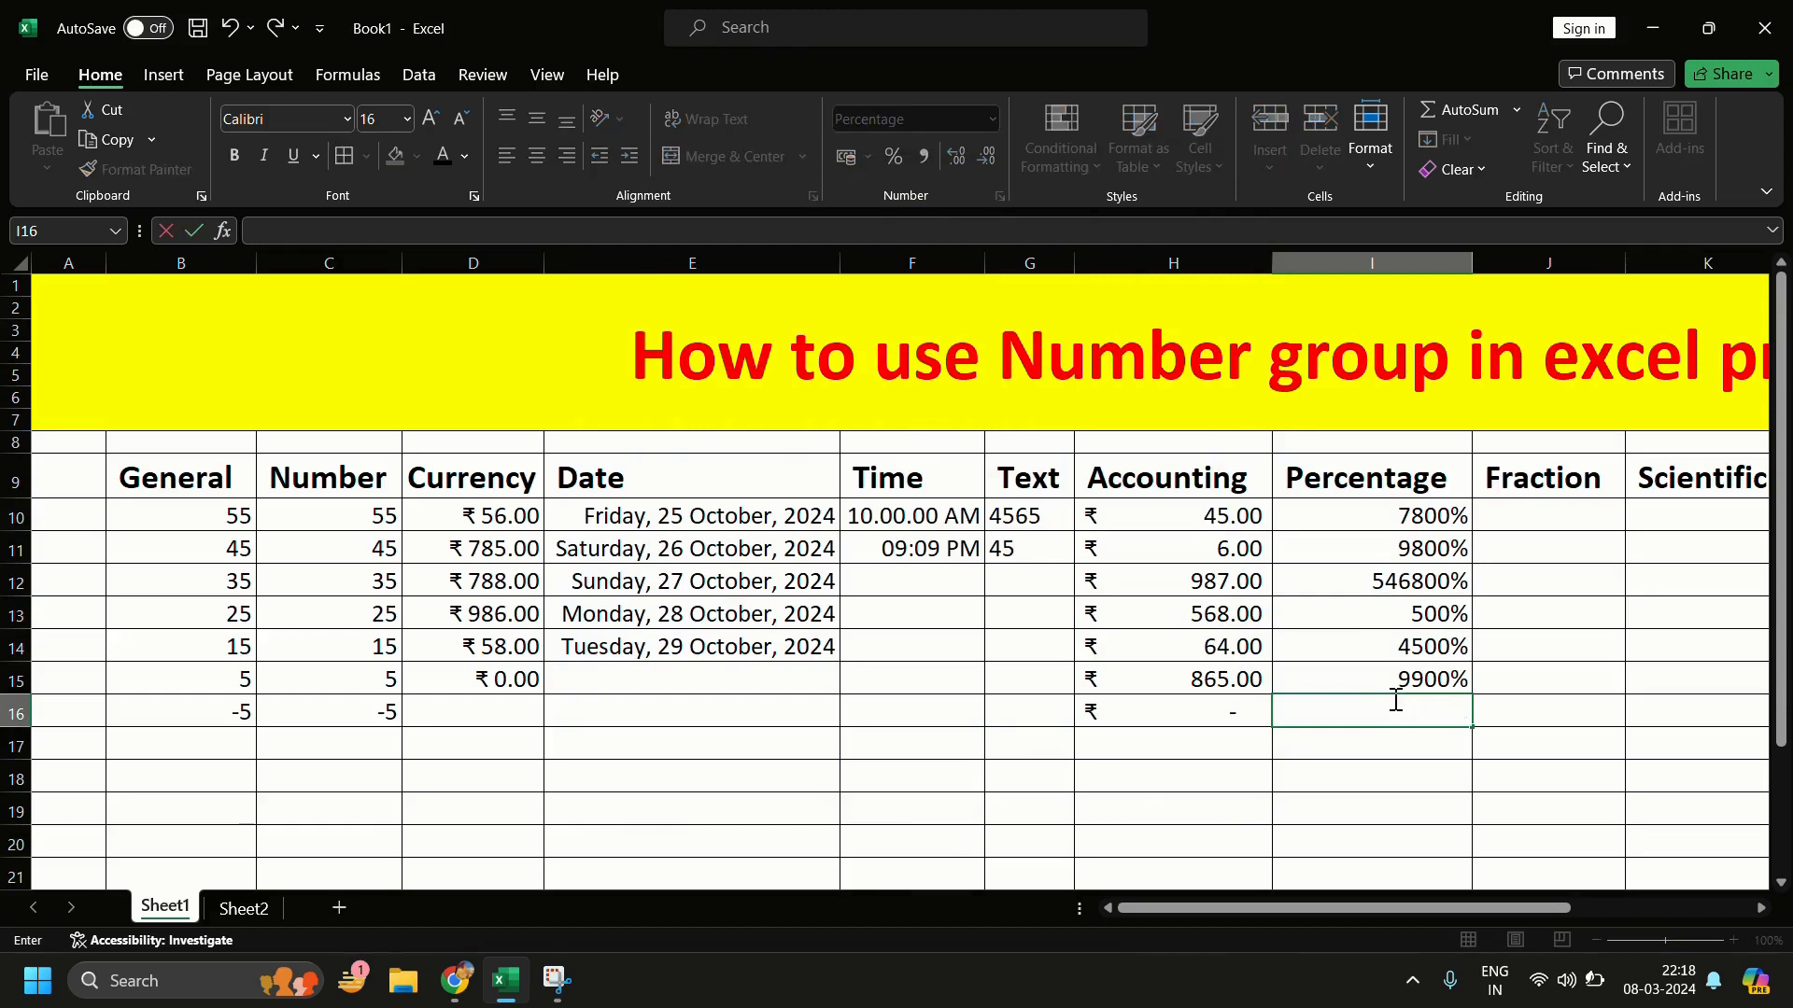
type("0")
key("Return")
left_click(1419, 676)
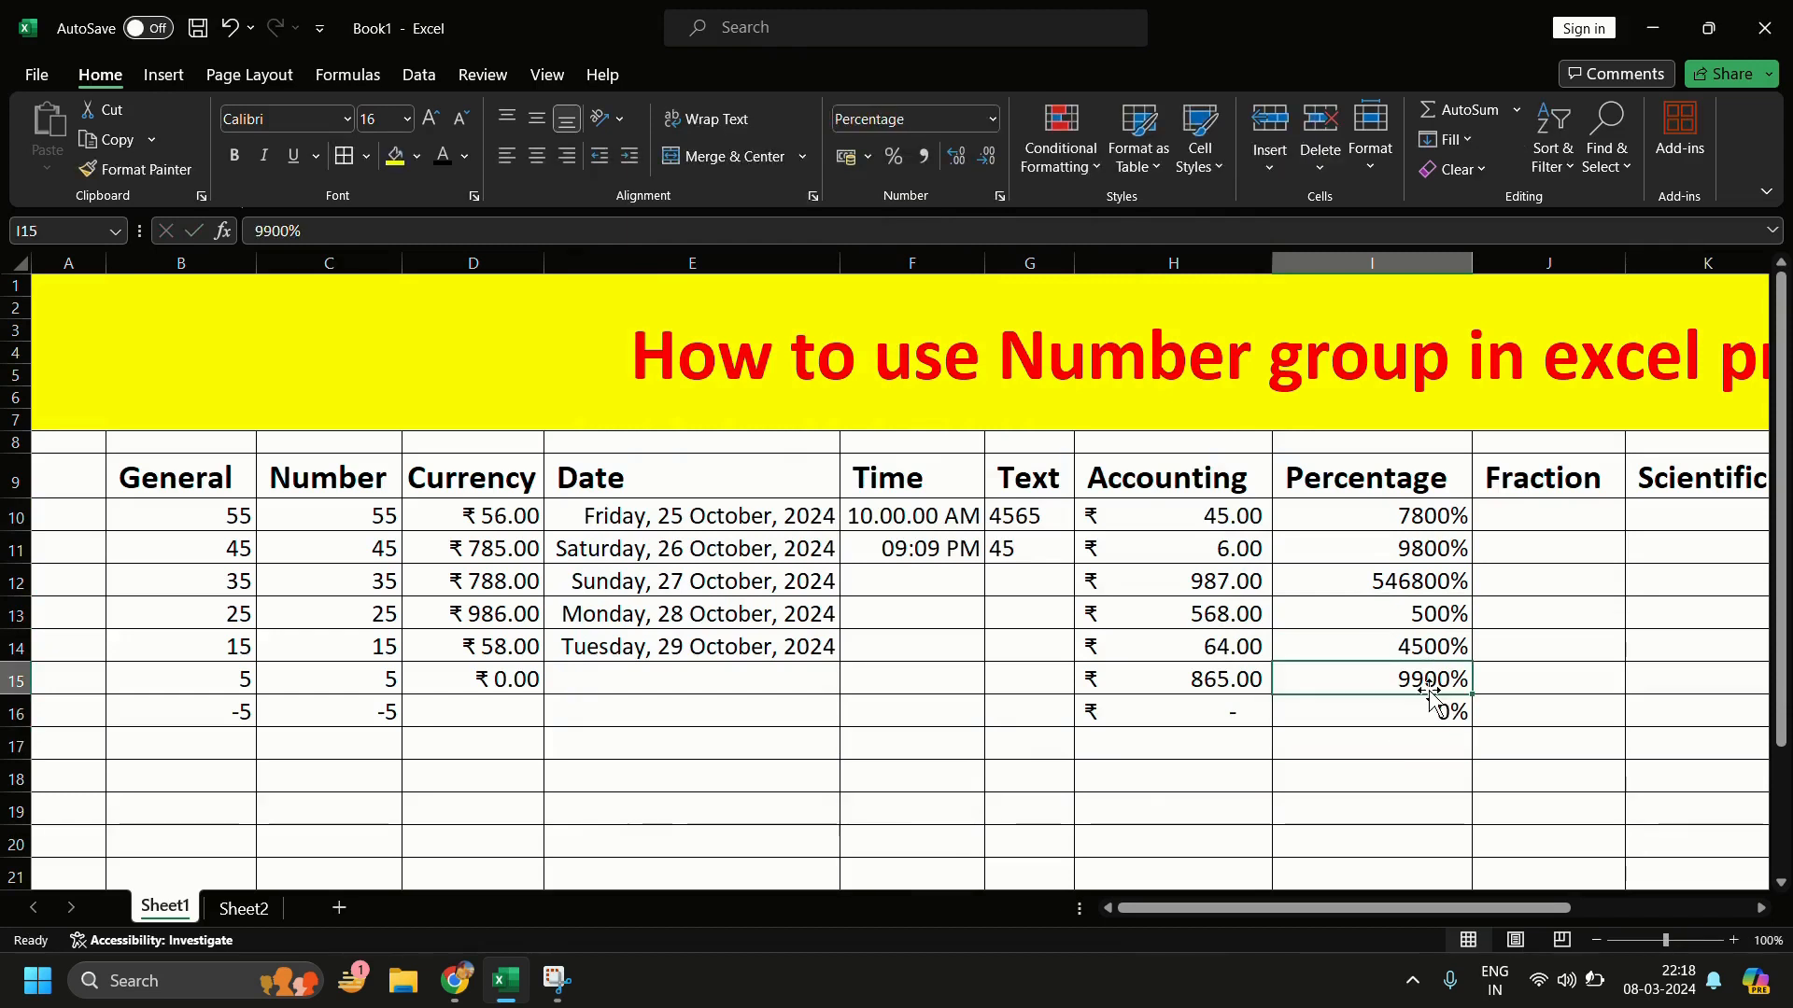
type("54")
key("Return")
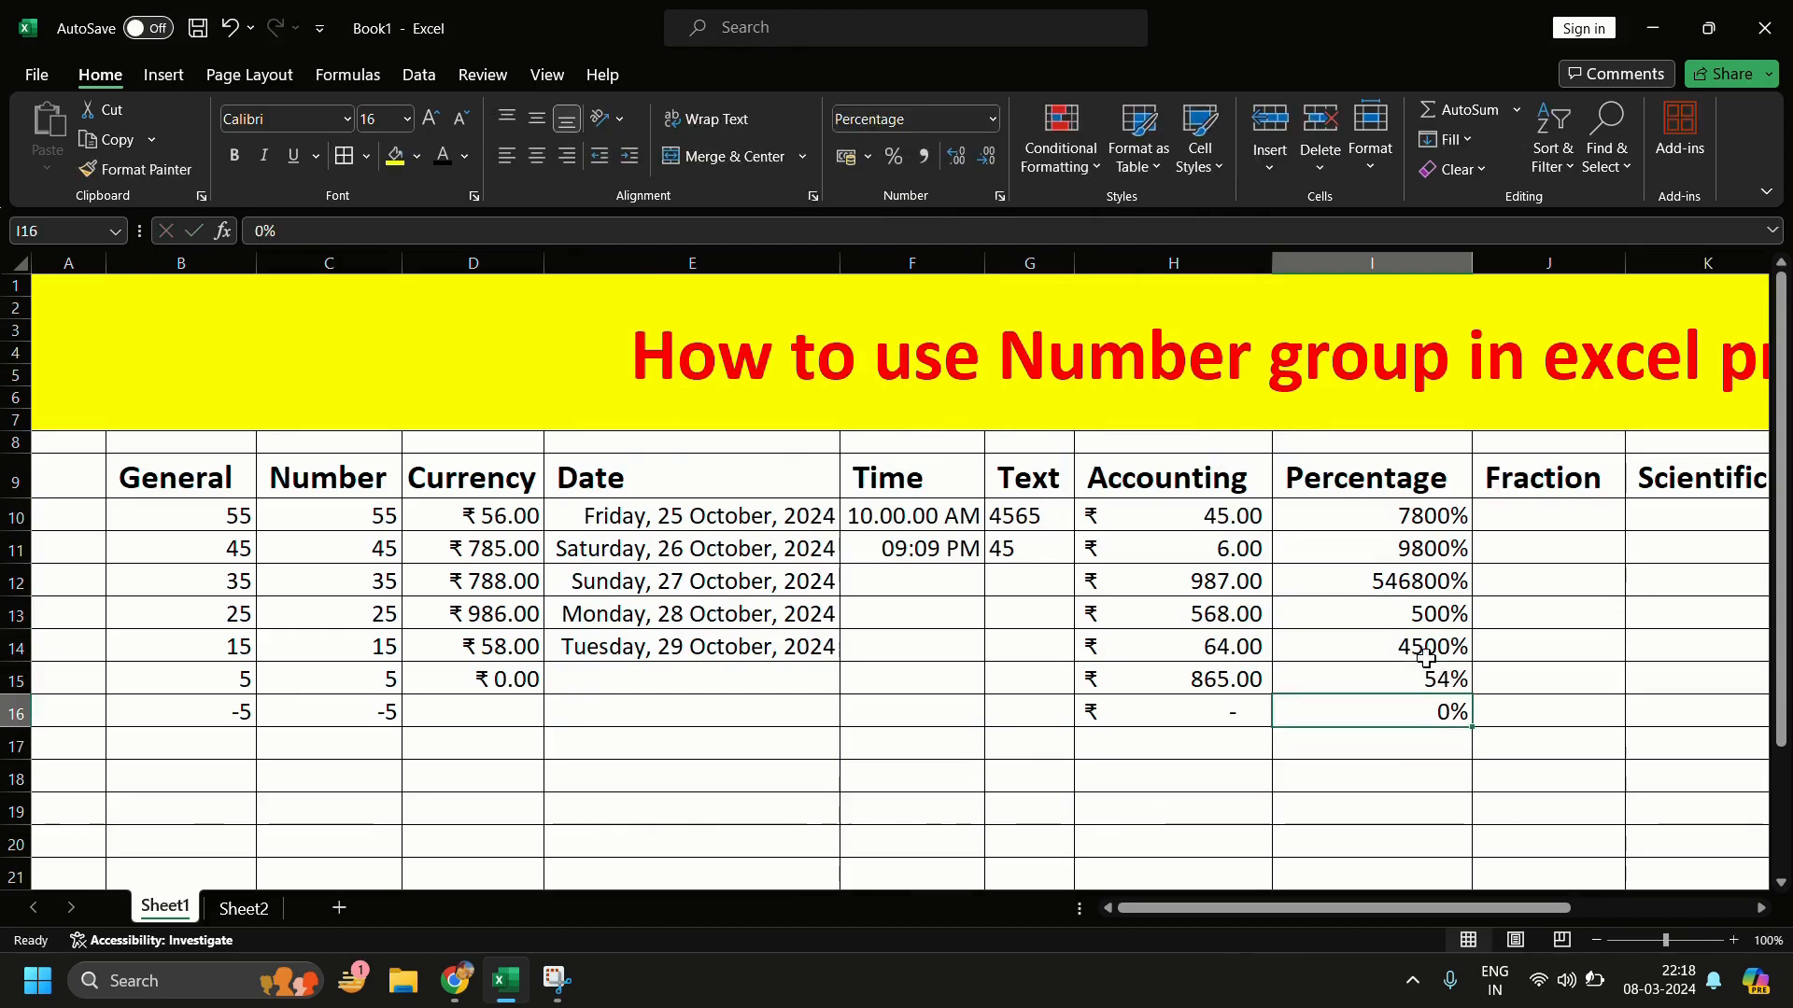
left_click(1429, 646)
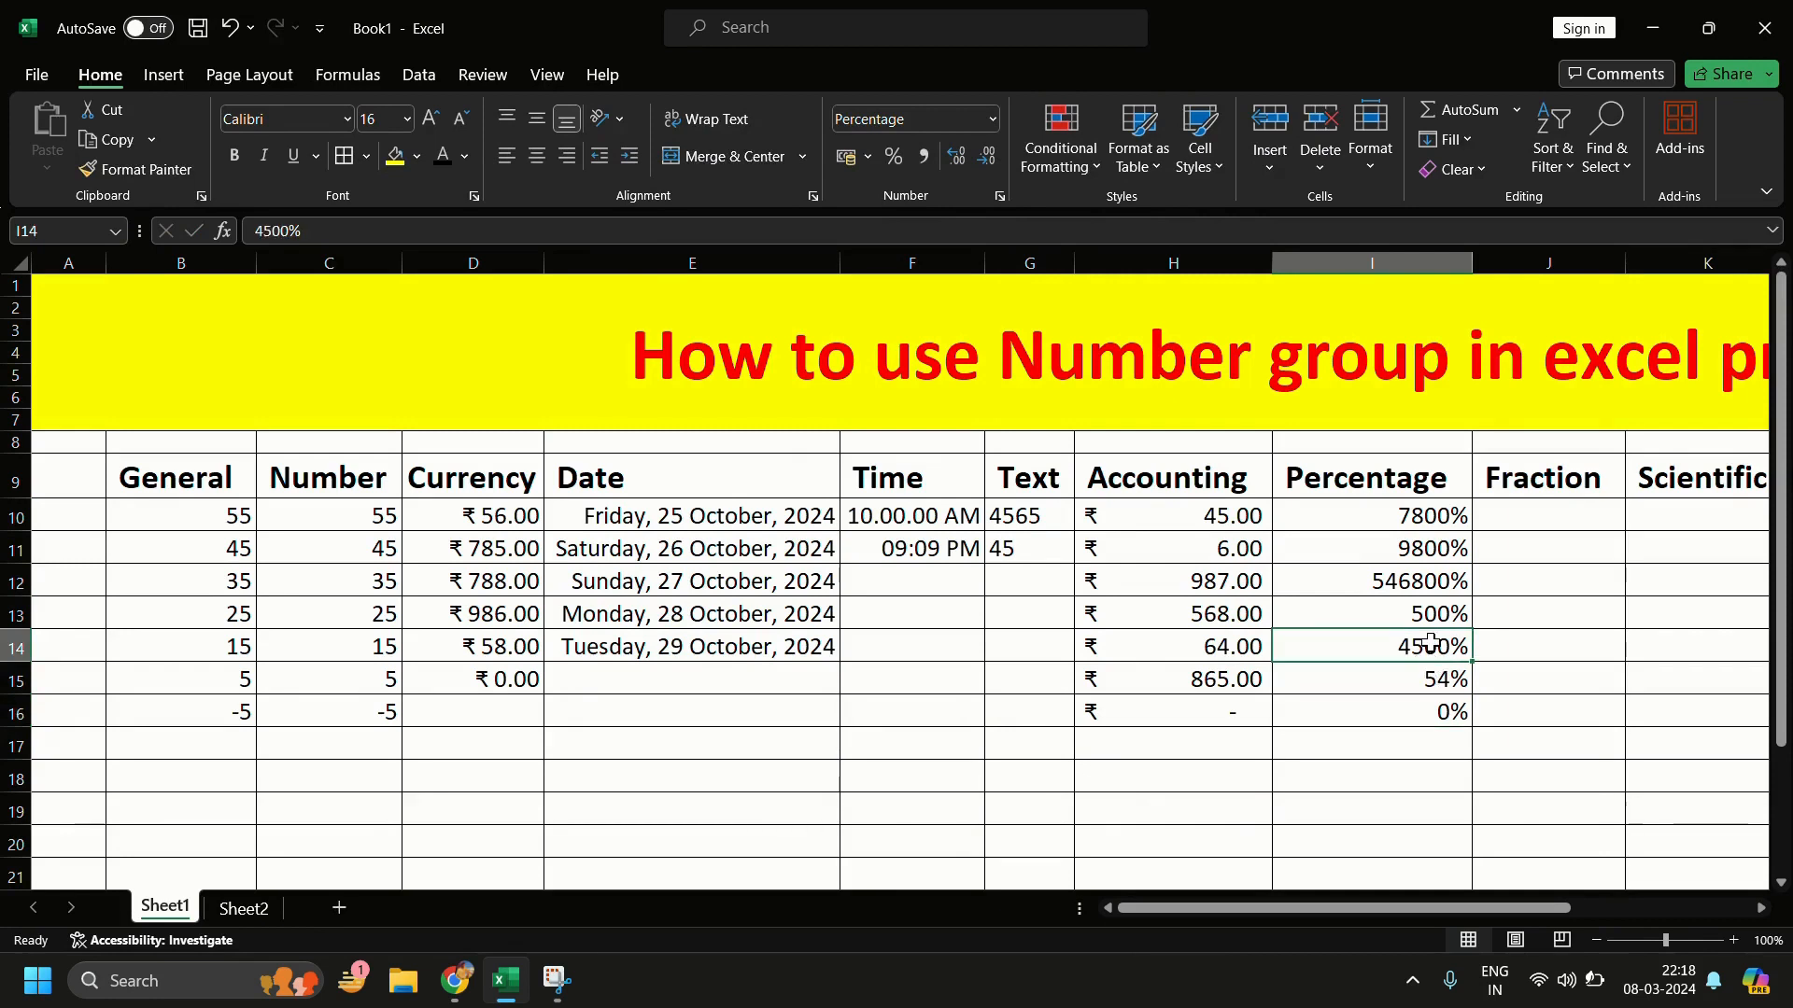
type("89")
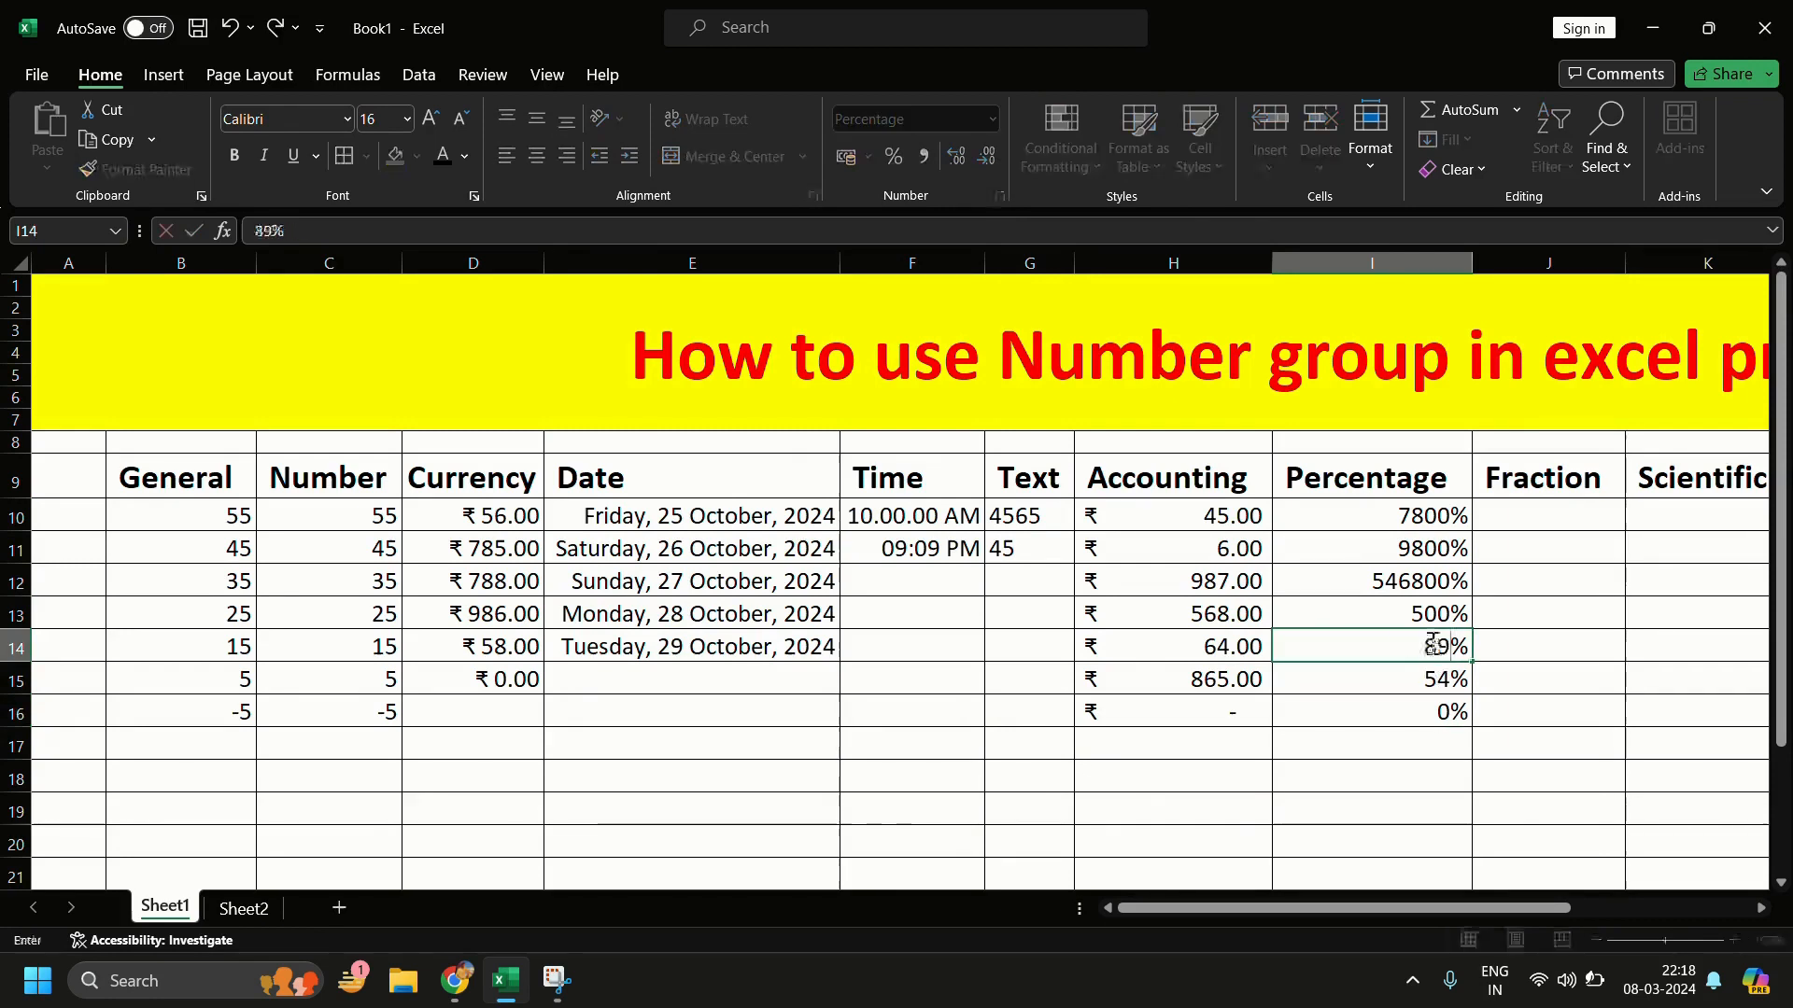
left_click(1435, 608)
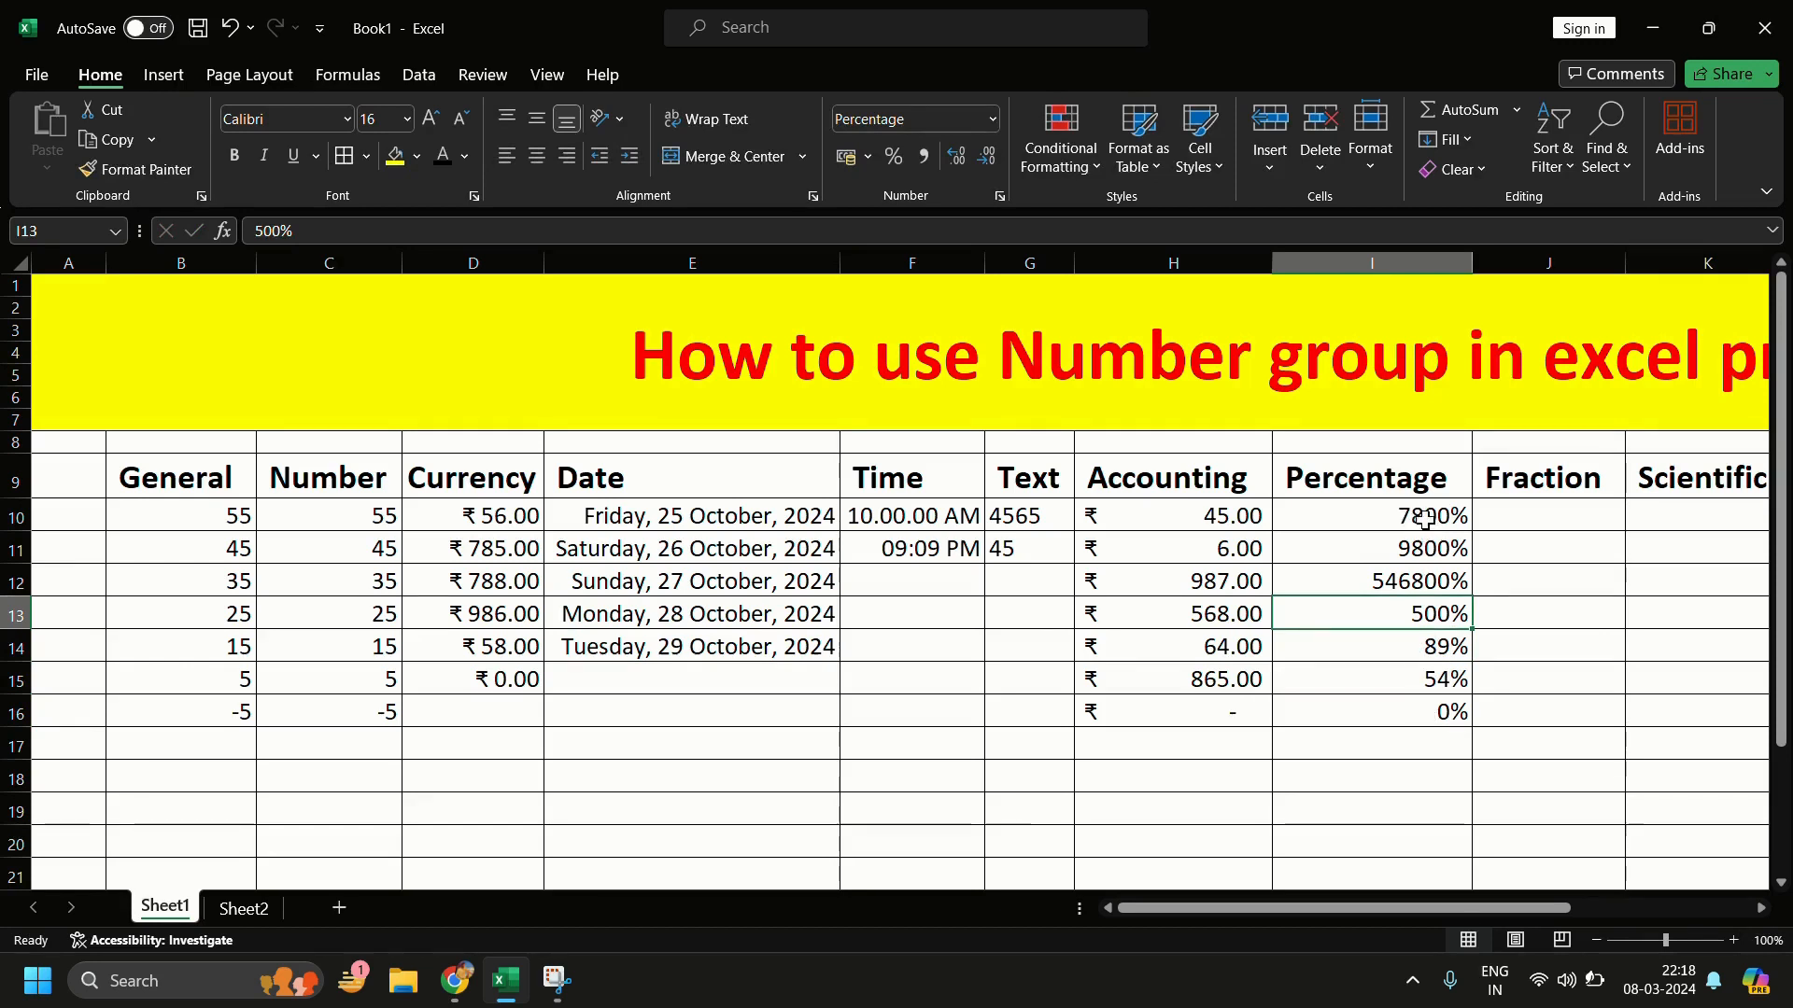
Step: Enter 10.25 in J10 and 12.65 in J11 of the Fraction column, and extend the series down to J16
left_click(1554, 521)
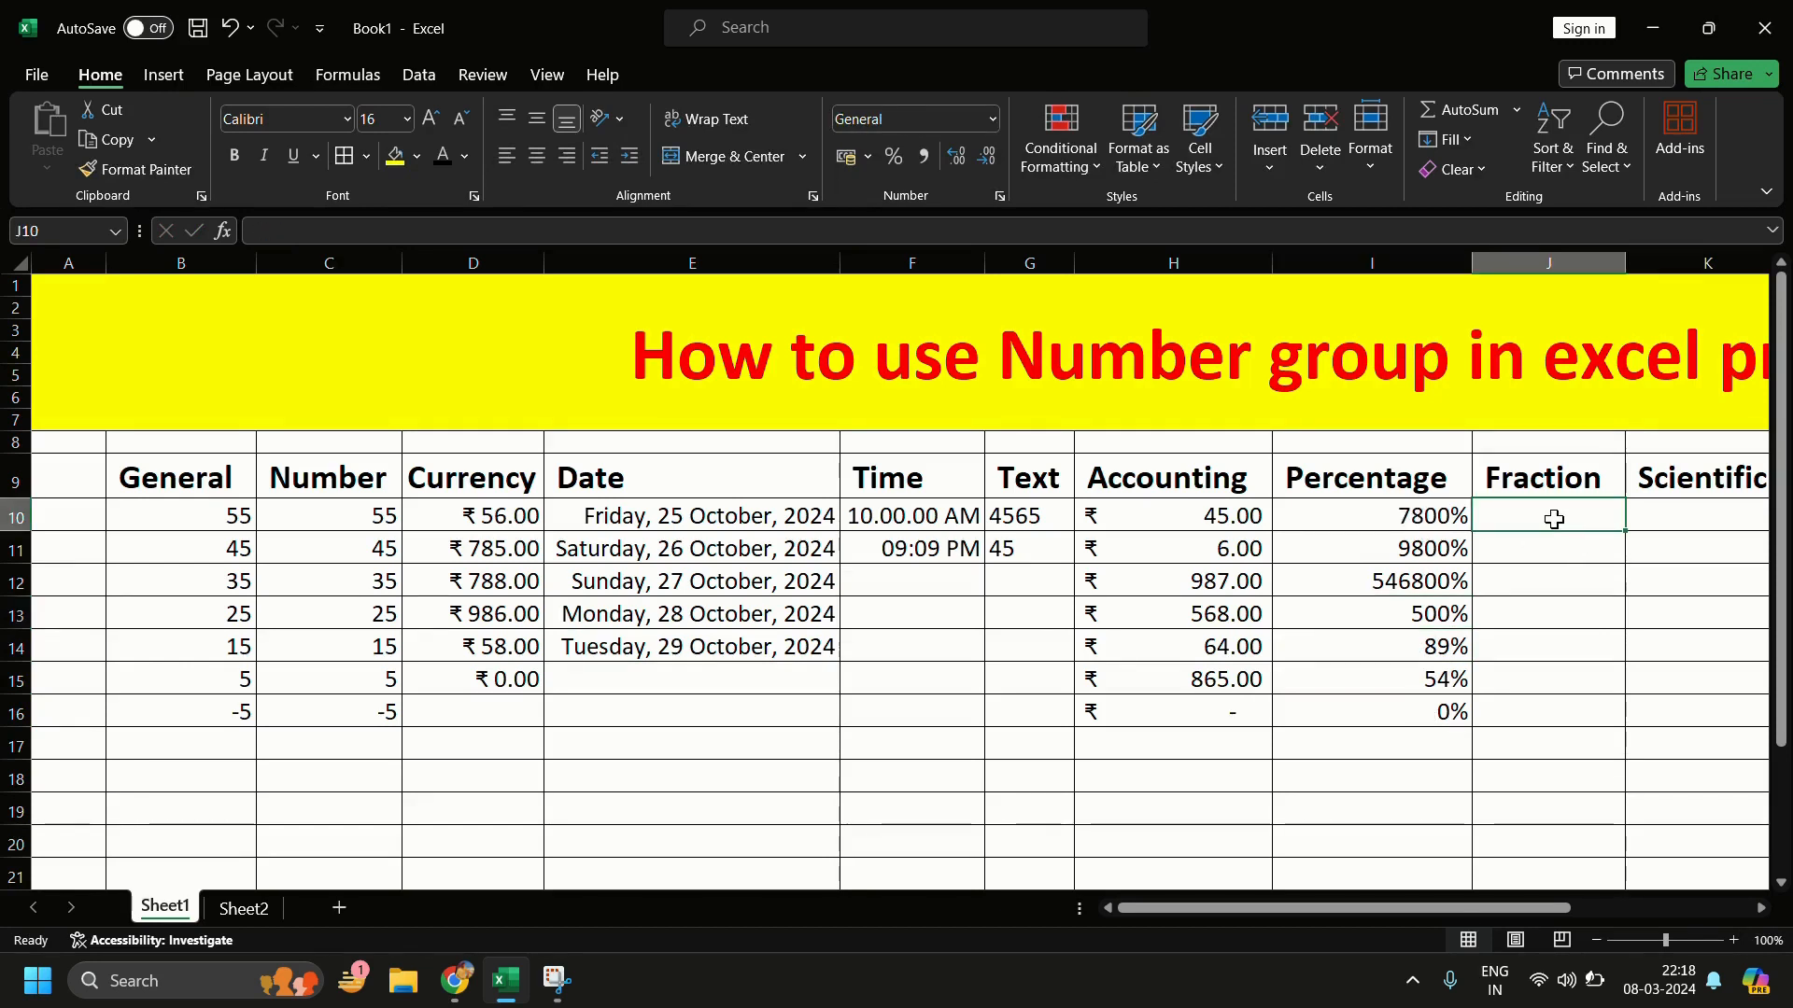
left_click_drag(1555, 518, 1546, 612)
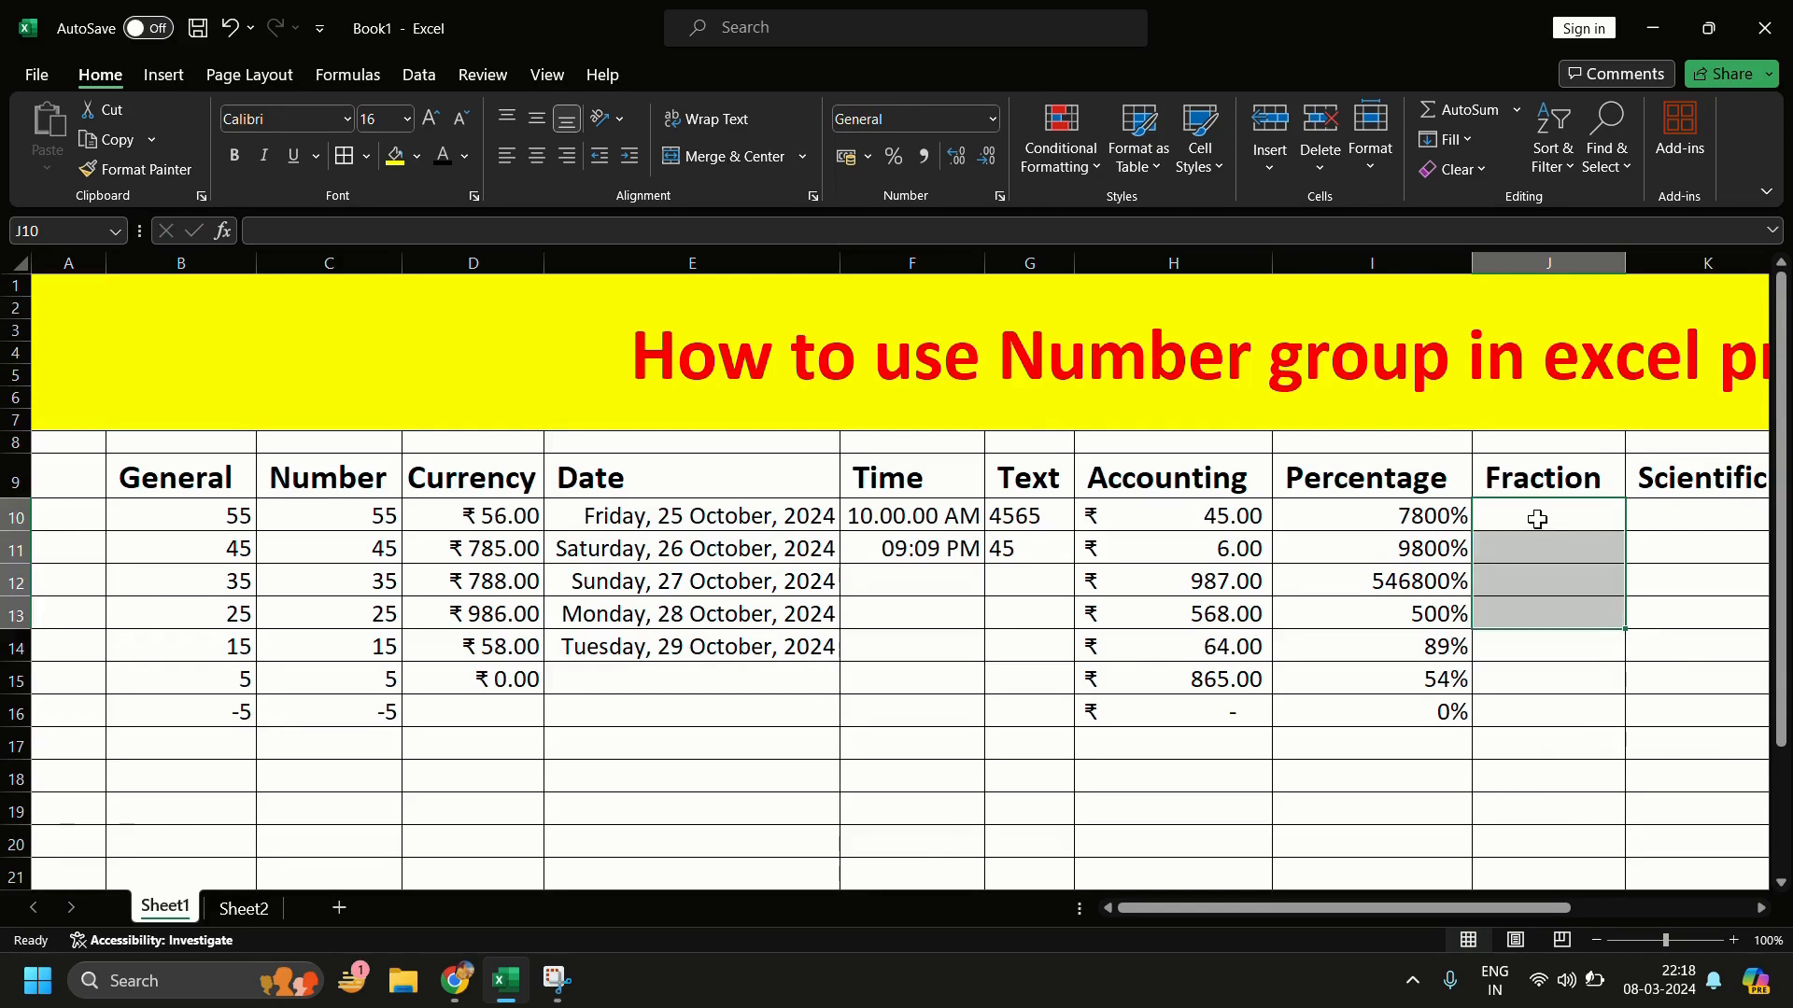
left_click(1537, 518)
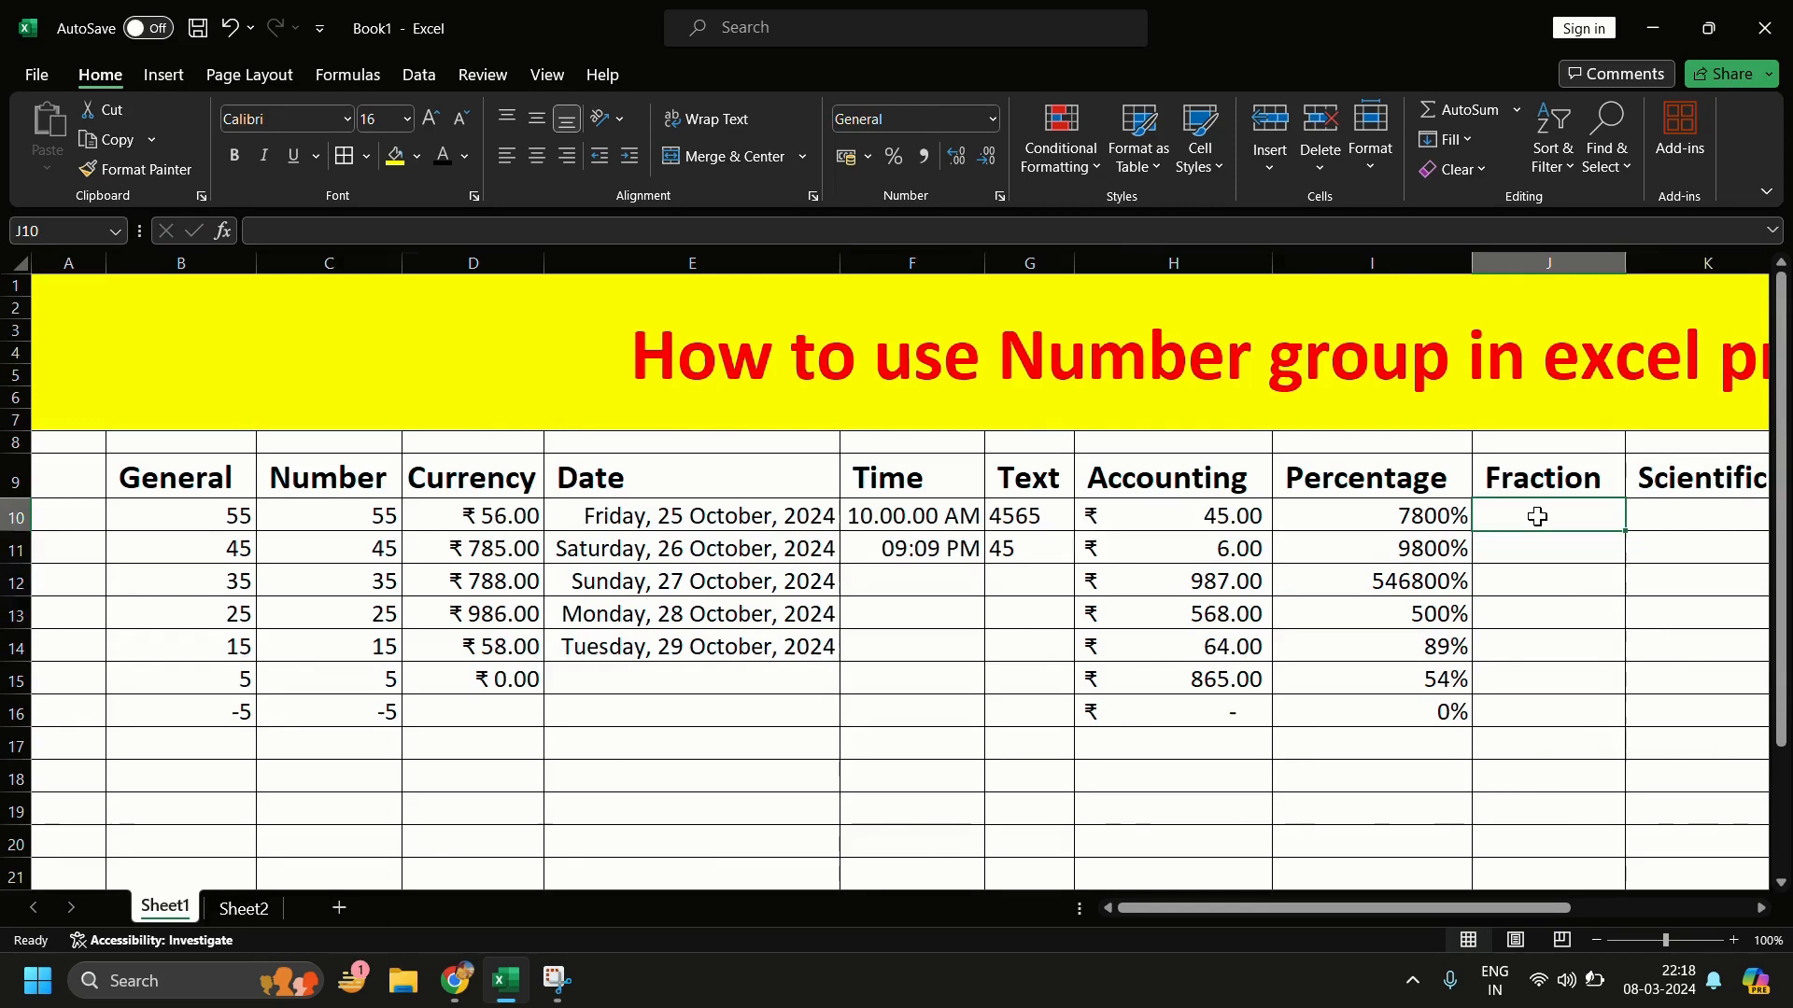
scroll(1537, 516, "right", 3)
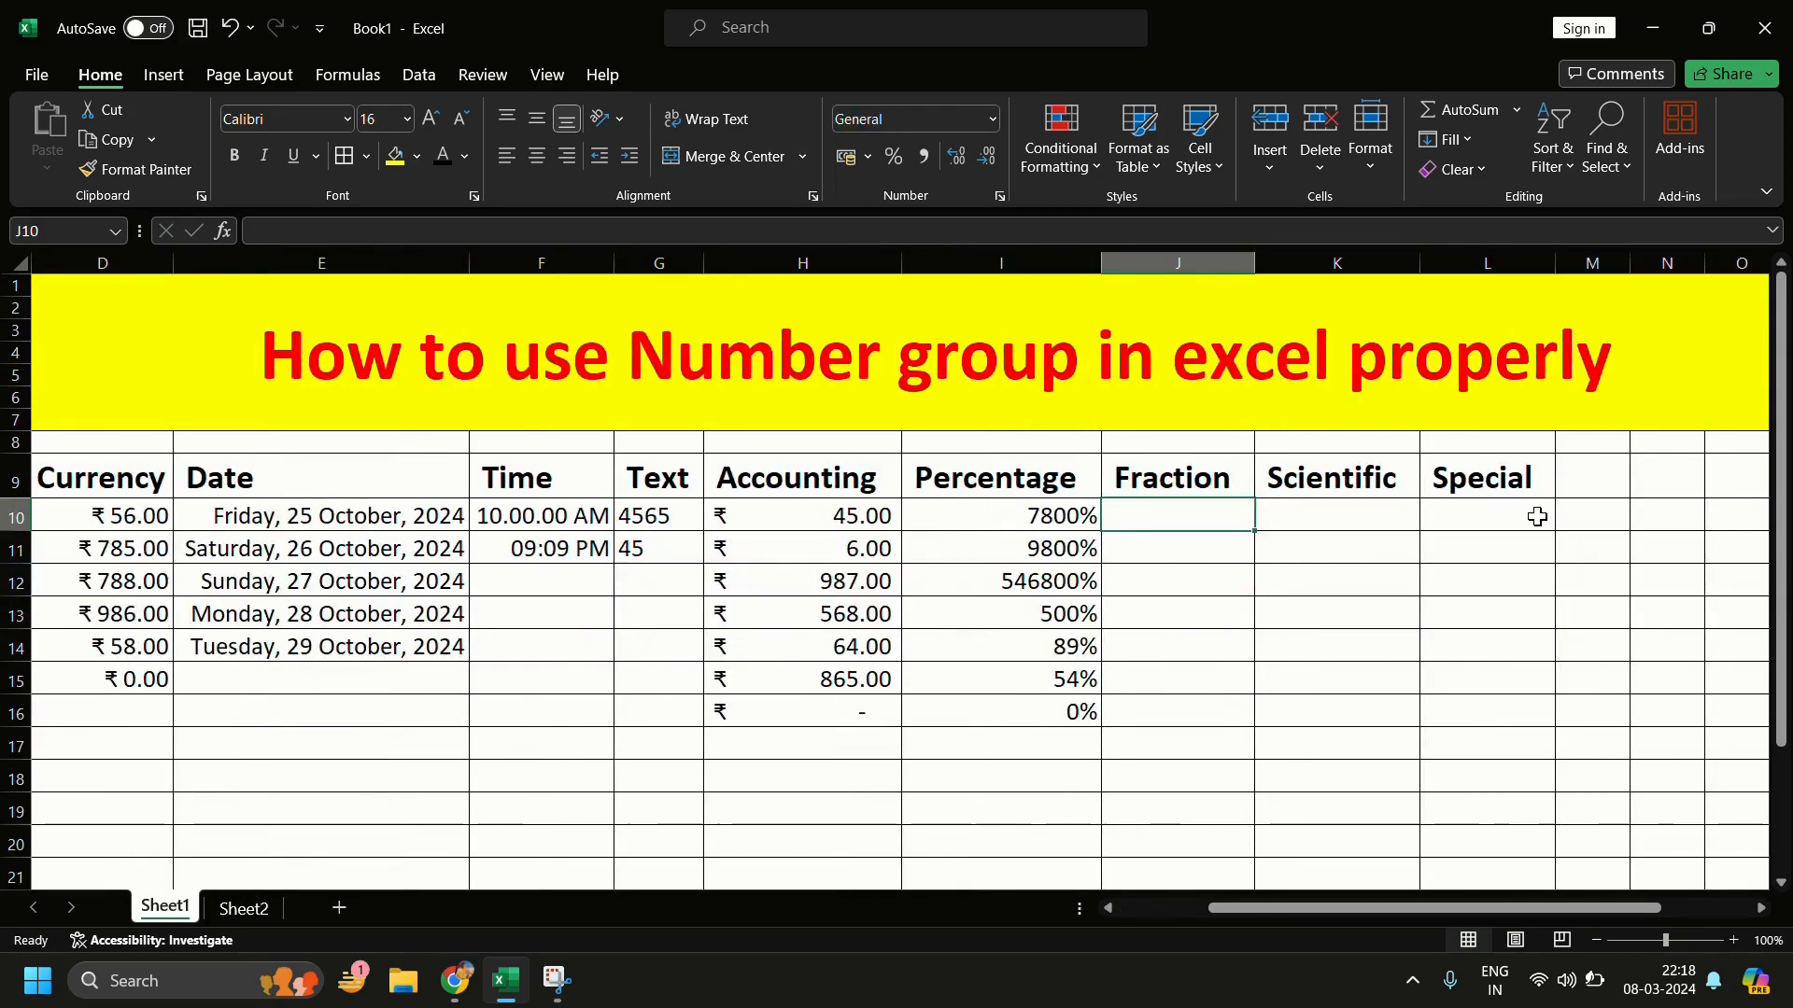
type("10.25")
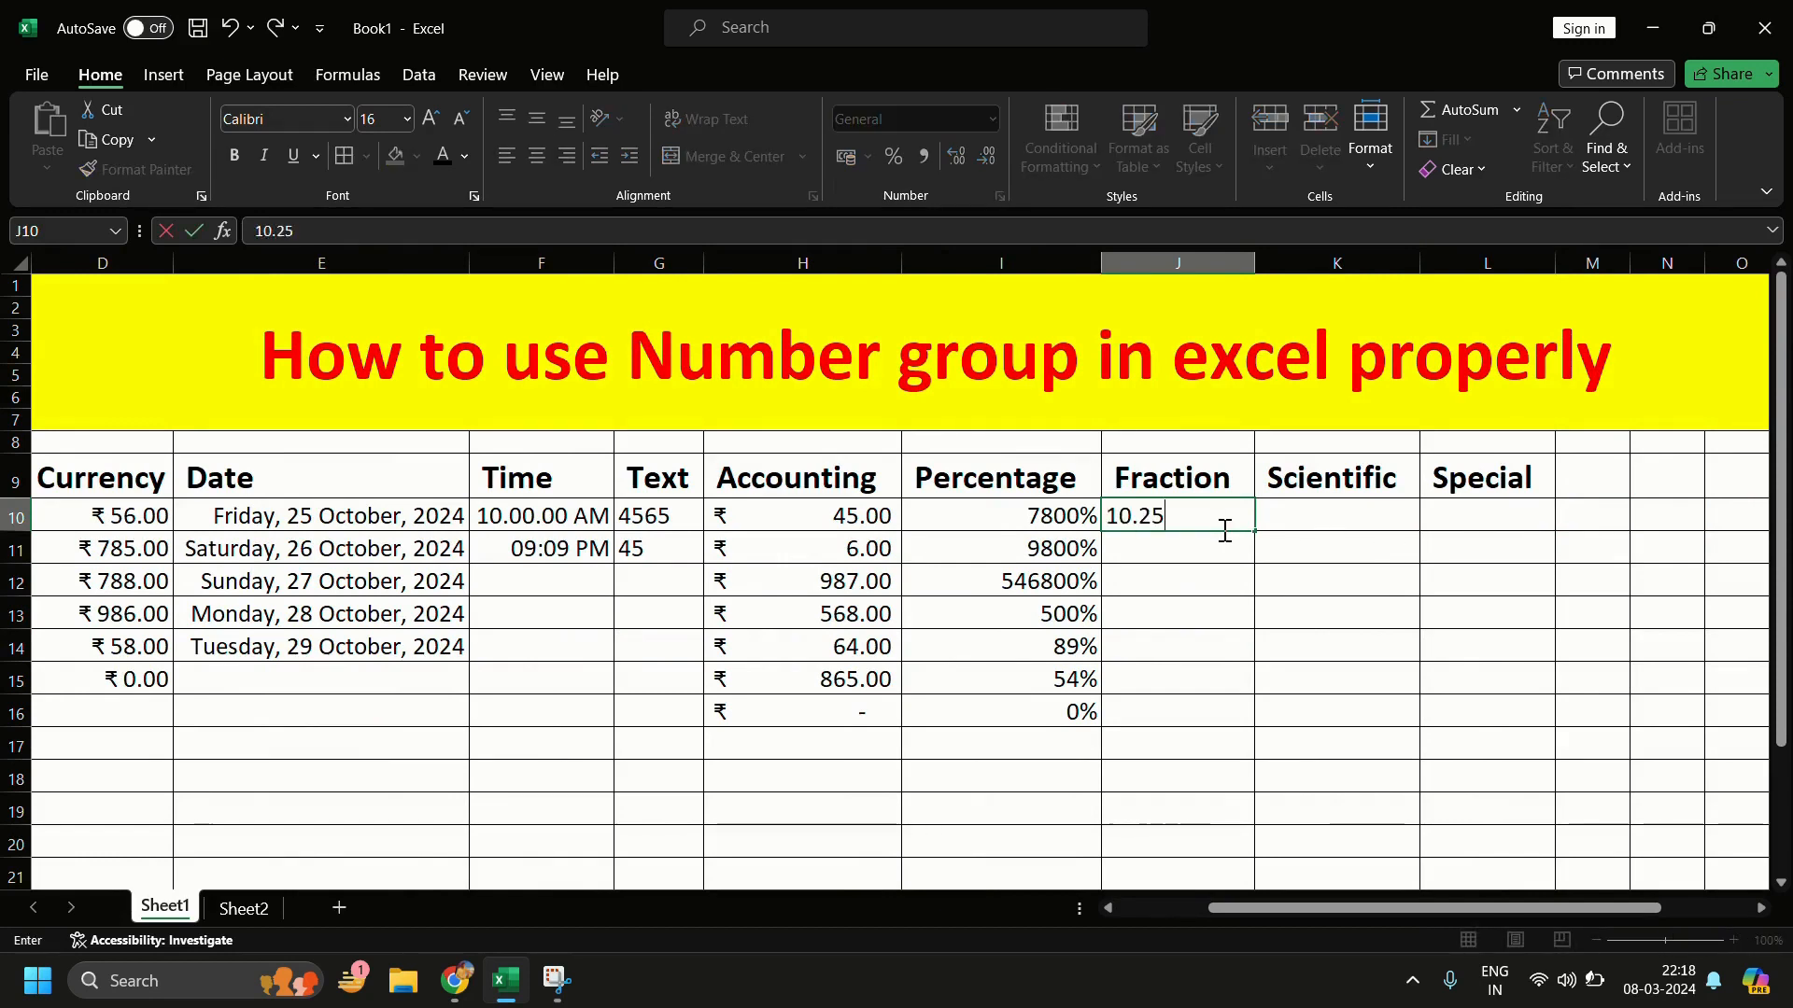
key("Return")
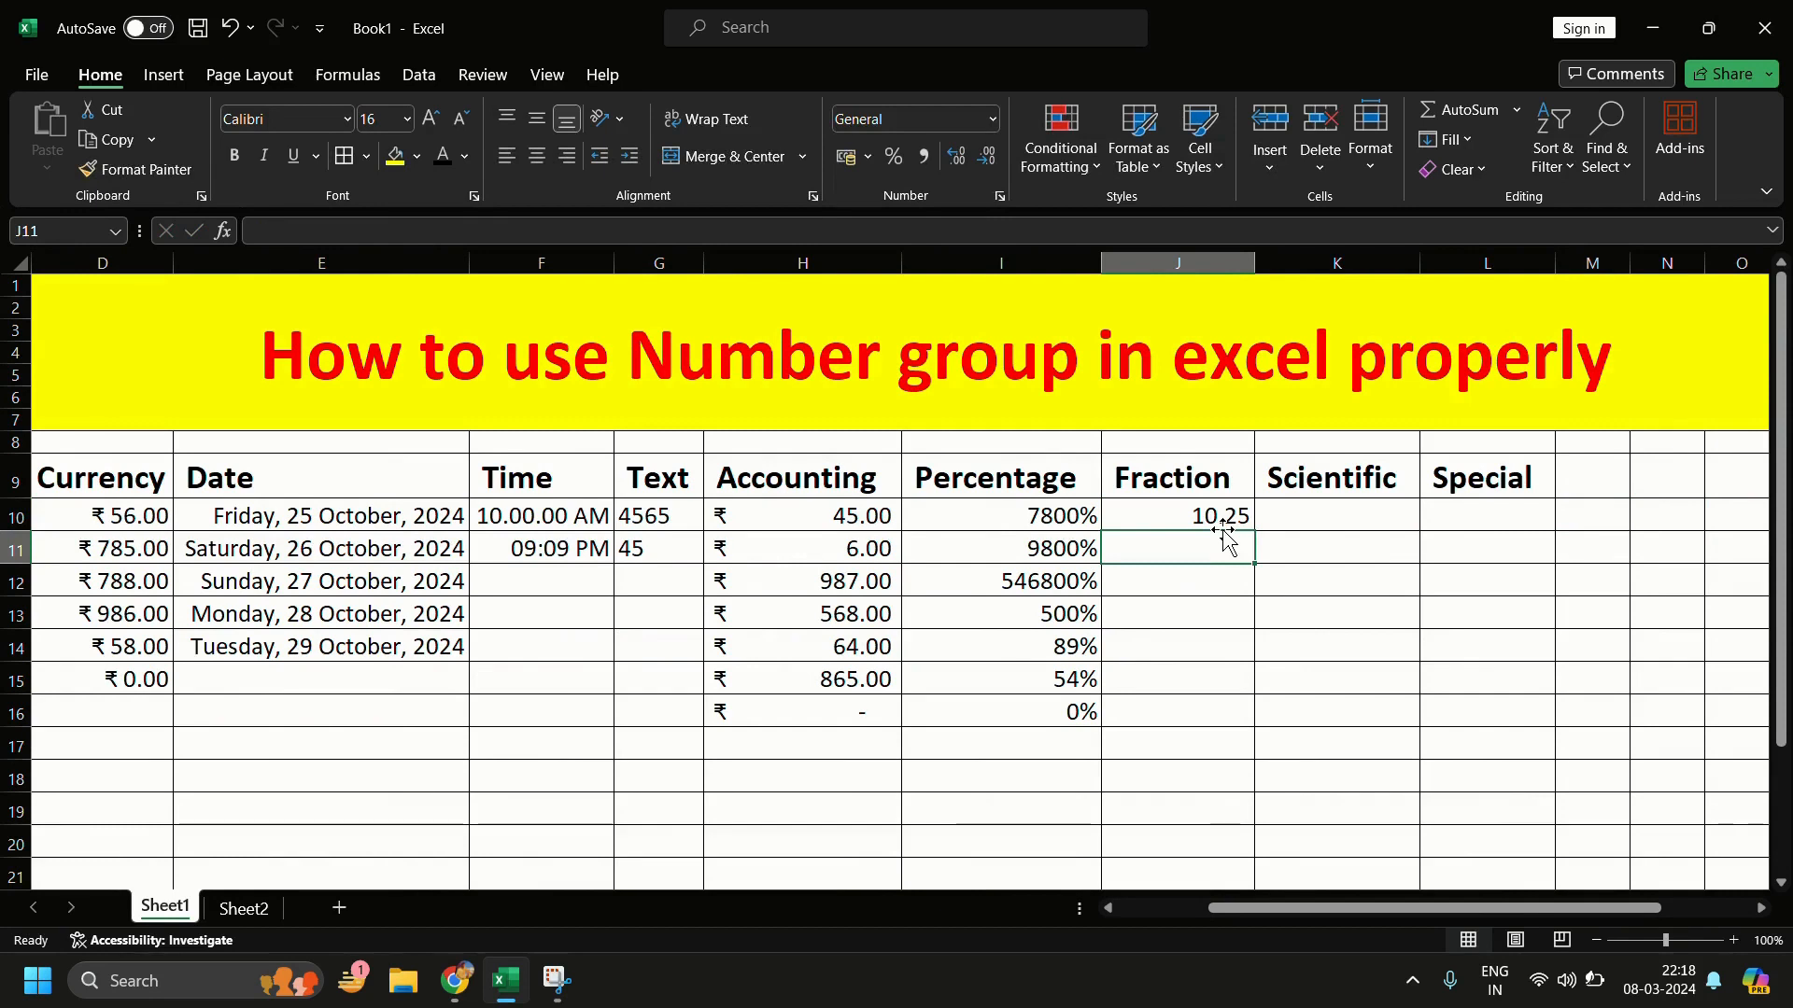
type("12.65")
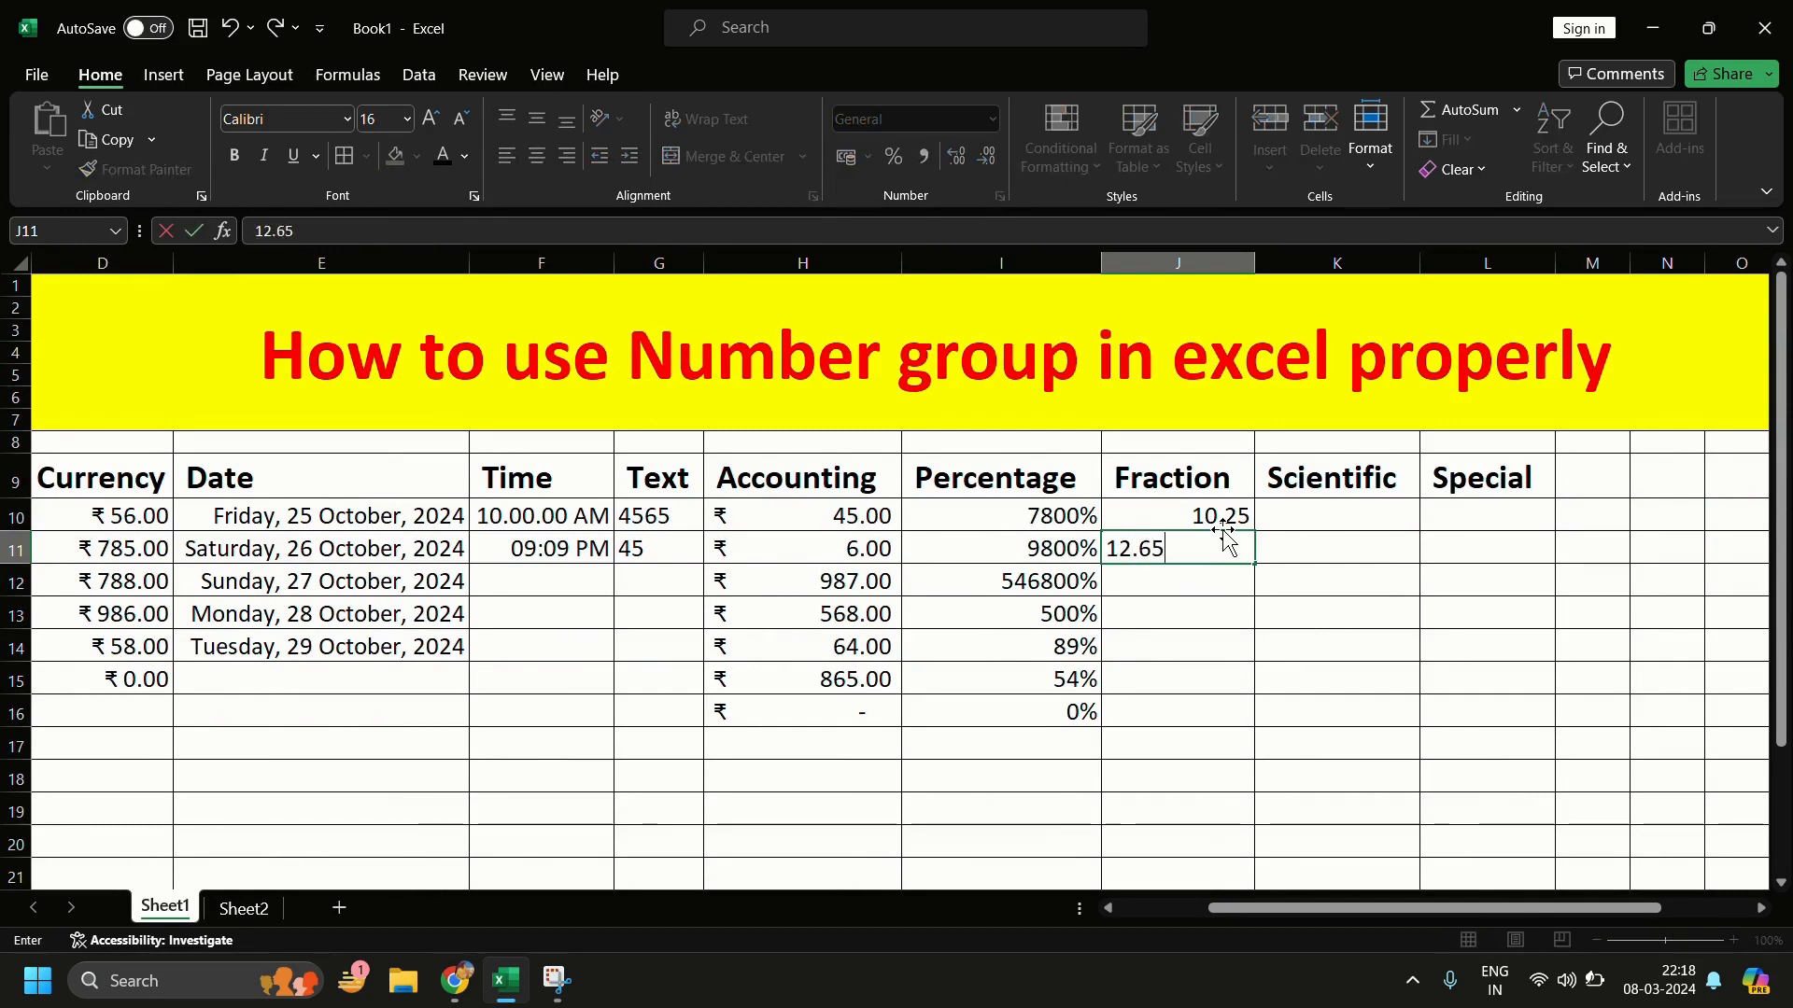
left_click(1217, 608)
left_click_drag(1213, 501, 1263, 714)
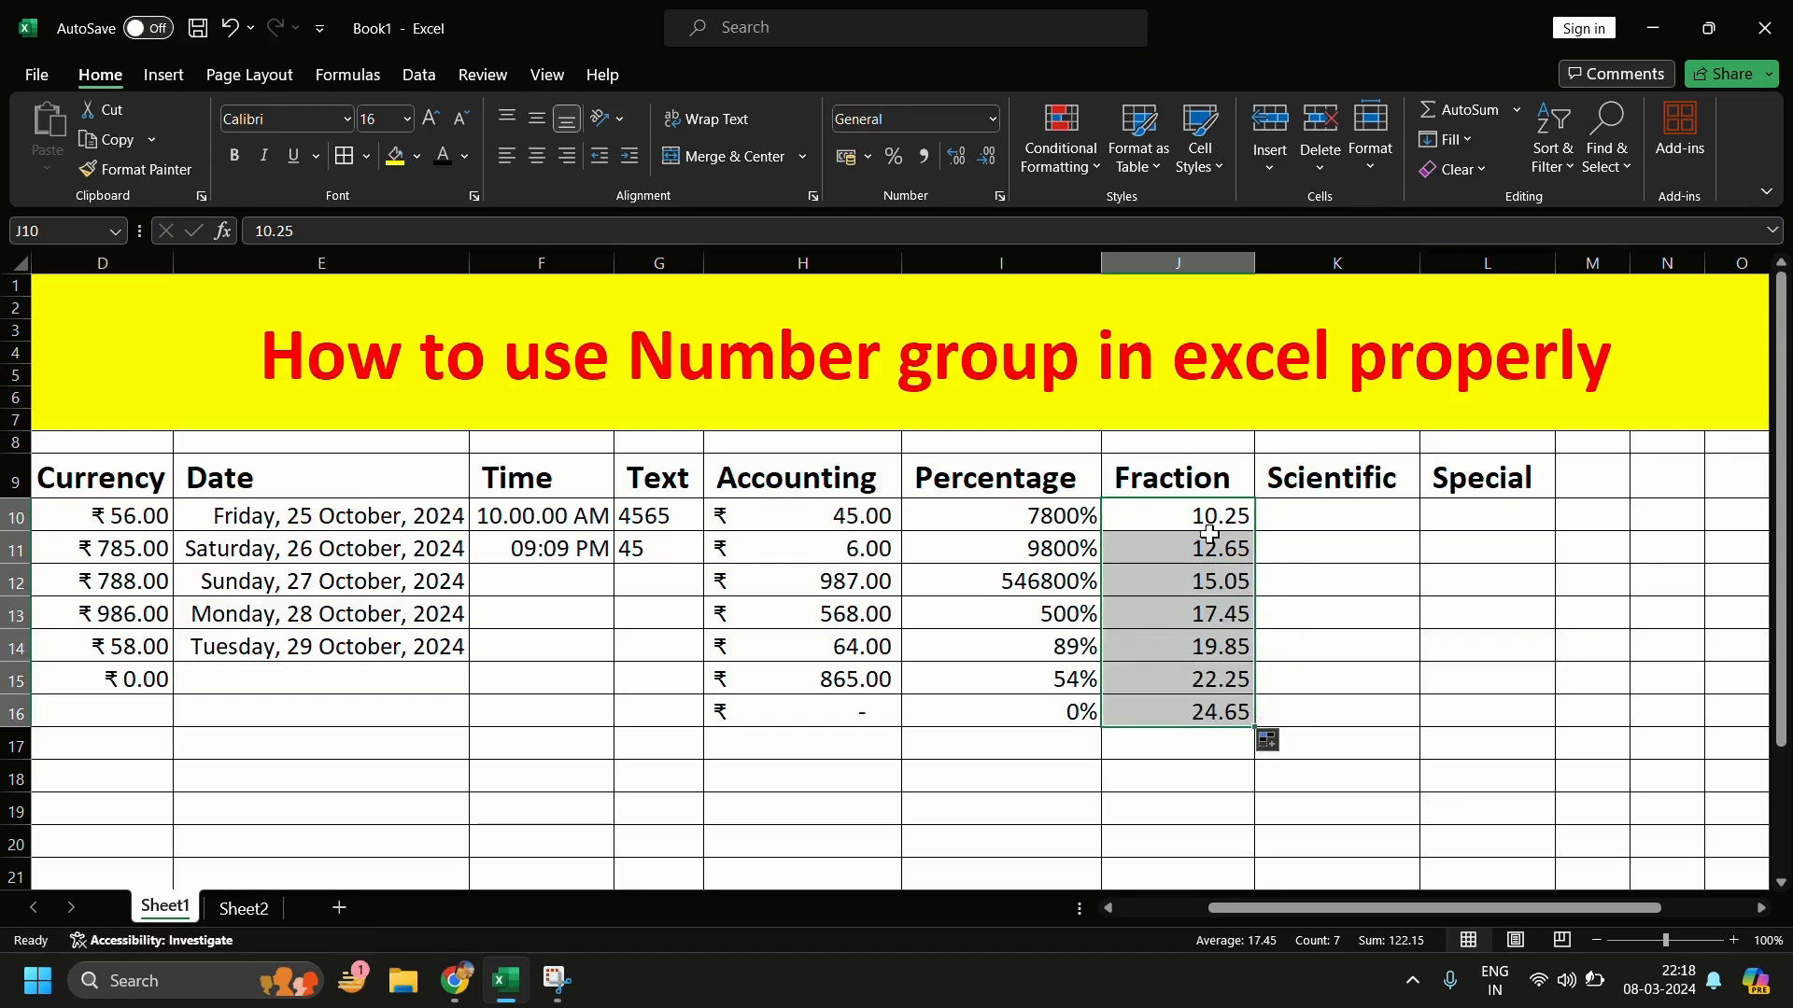
Step: Apply the Fraction number format to J10:J16
left_click(991, 121)
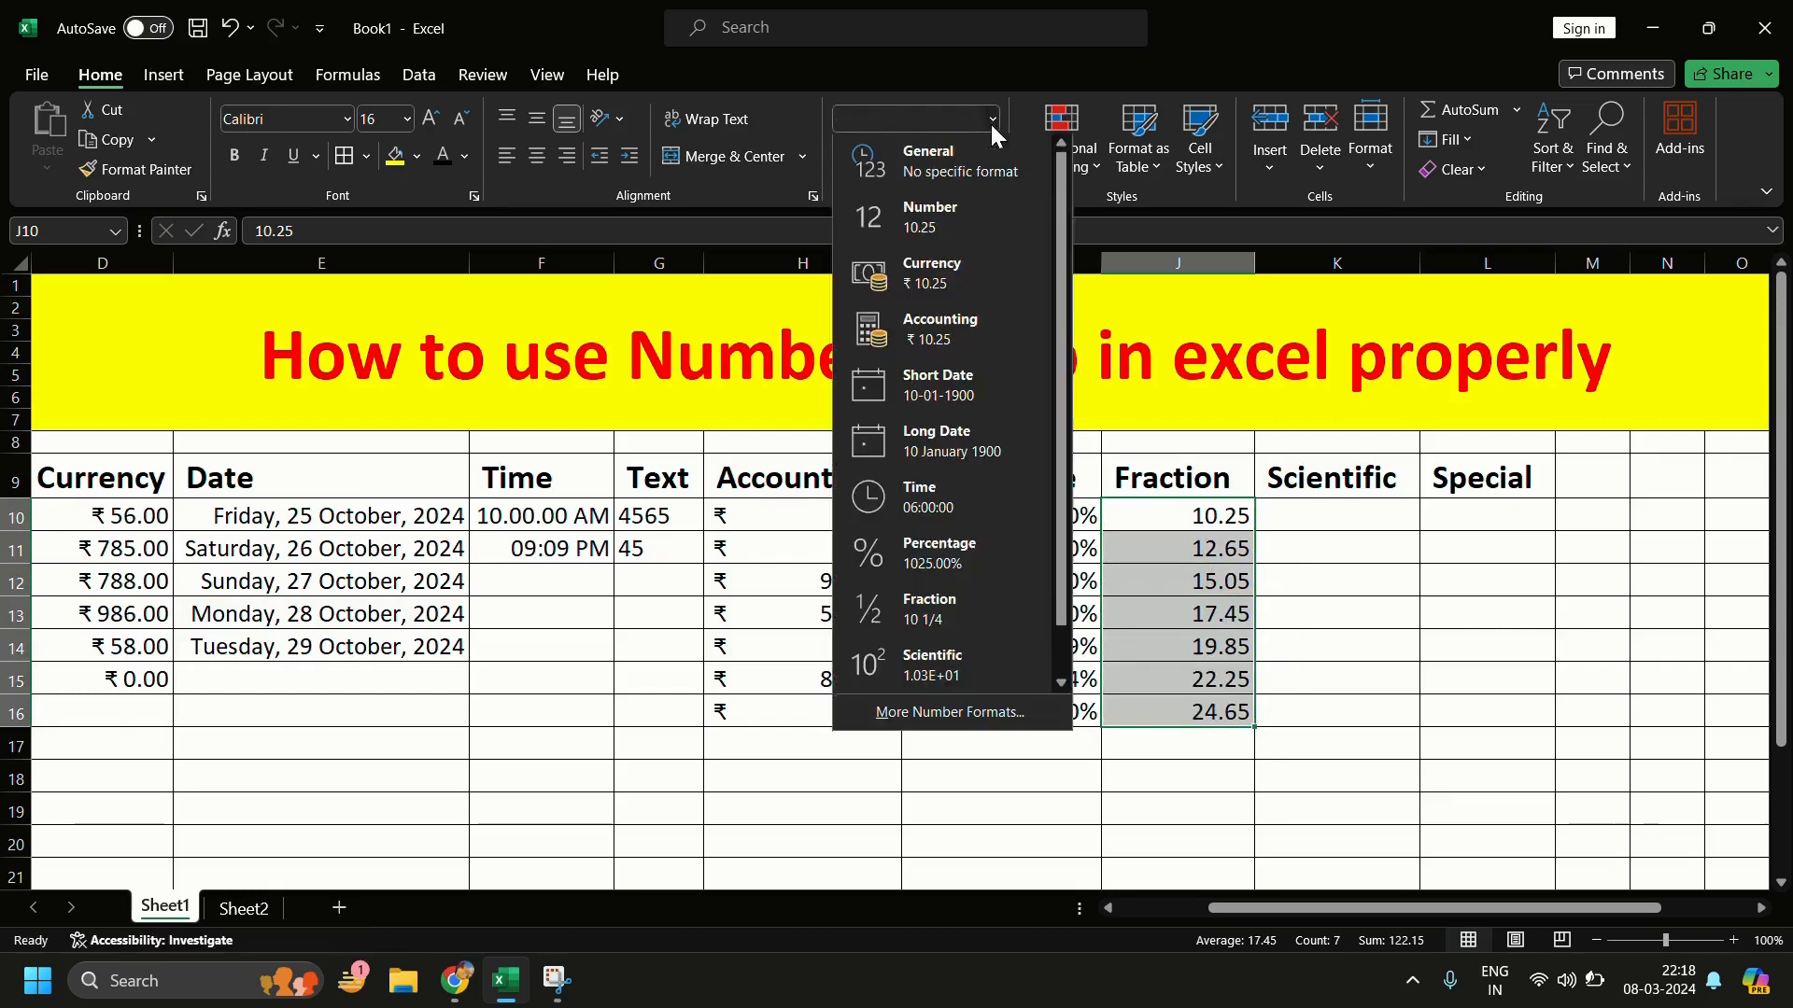
left_click(960, 609)
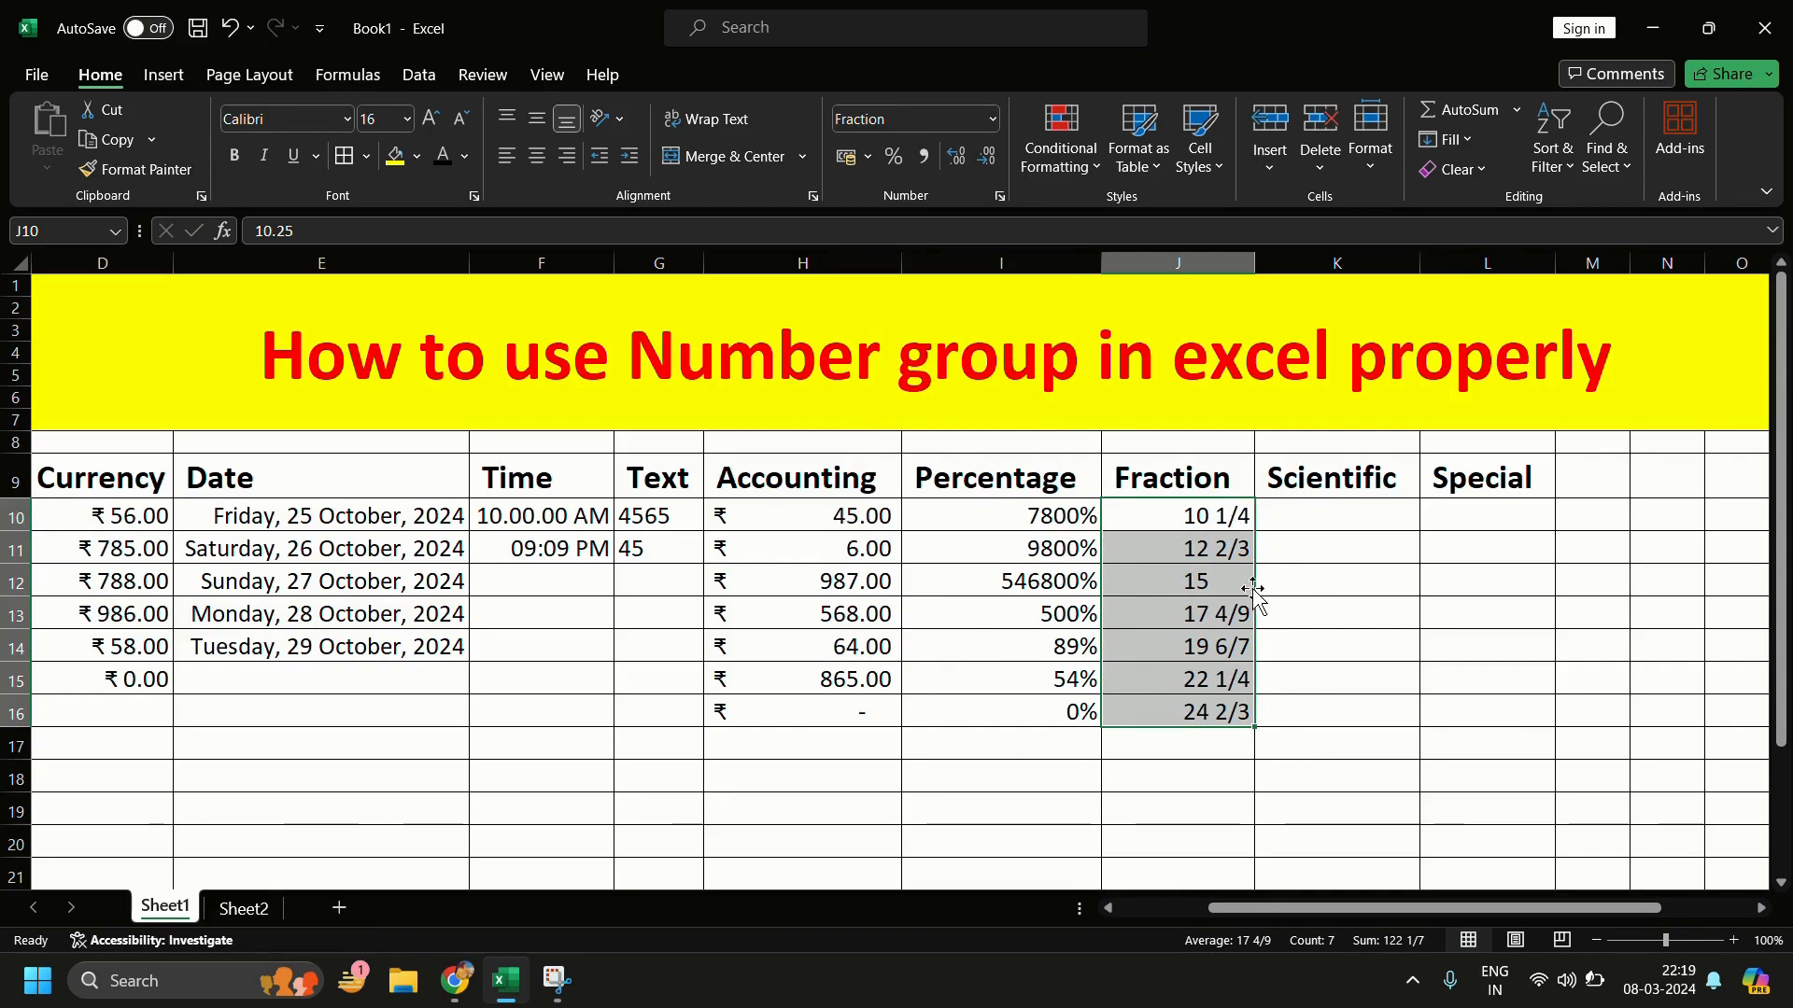
left_click(1209, 544)
Step: Change the fraction type of J10 to Up to two digits (21/25)
left_click(1221, 512)
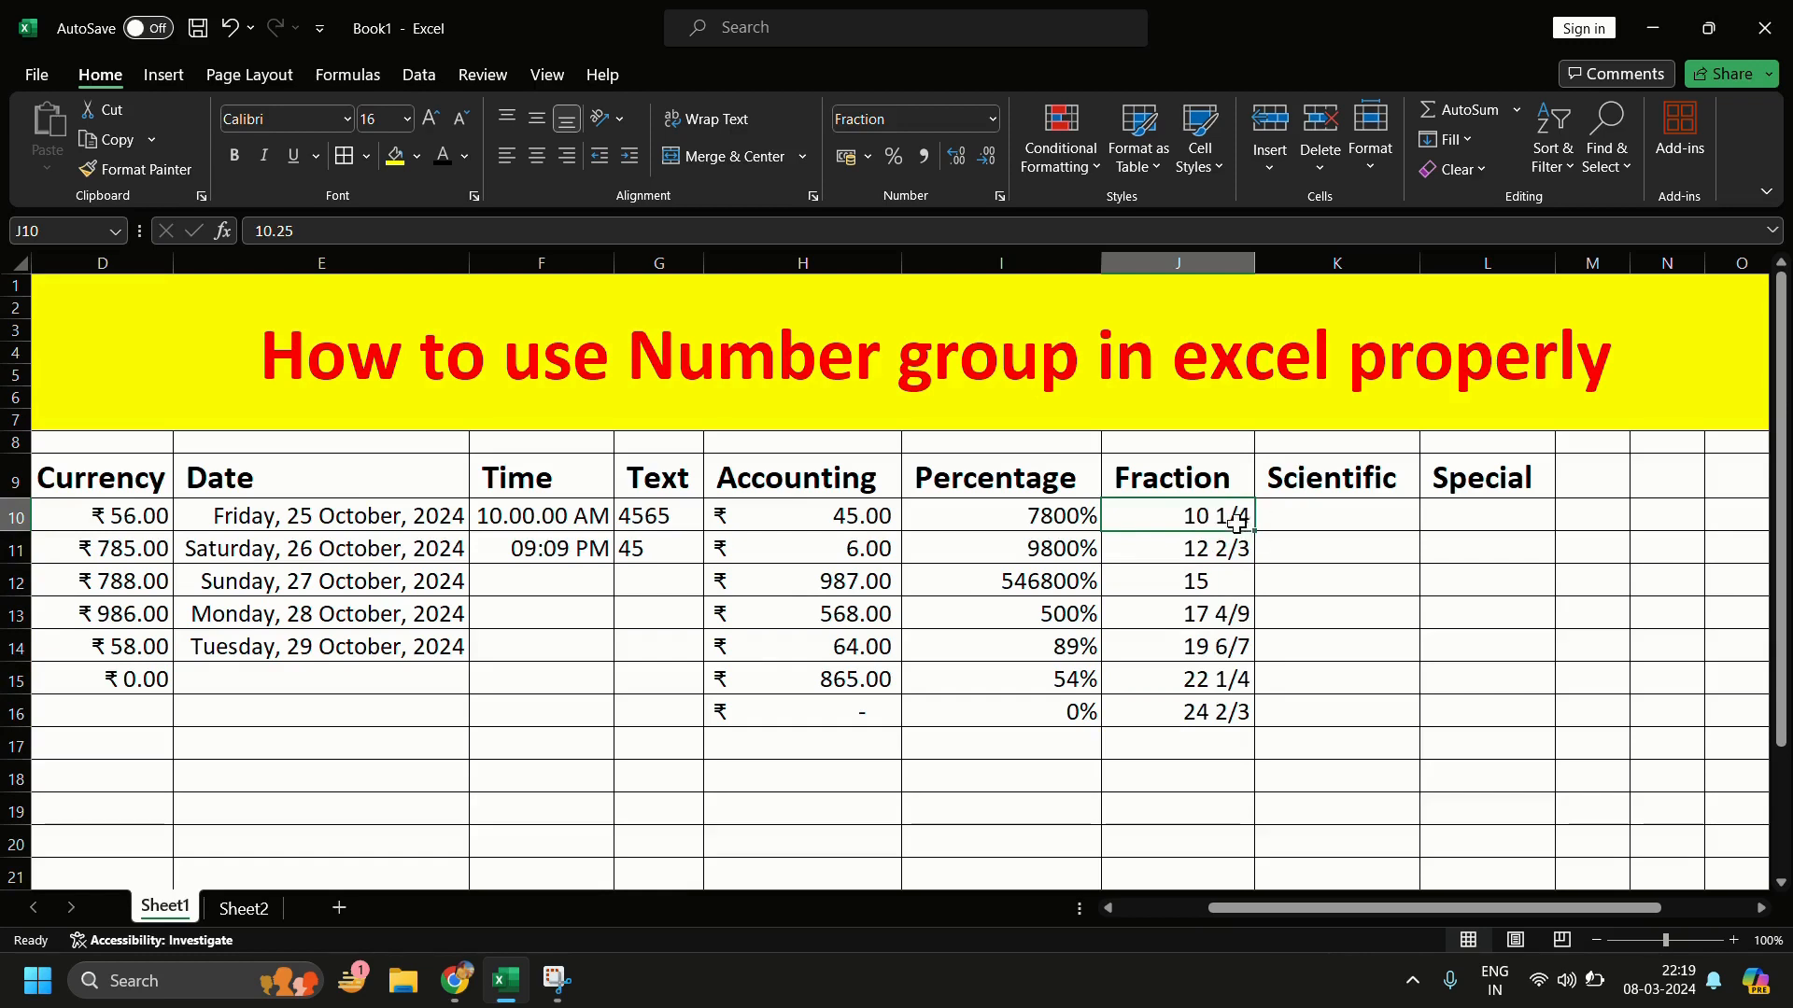
left_click(999, 197)
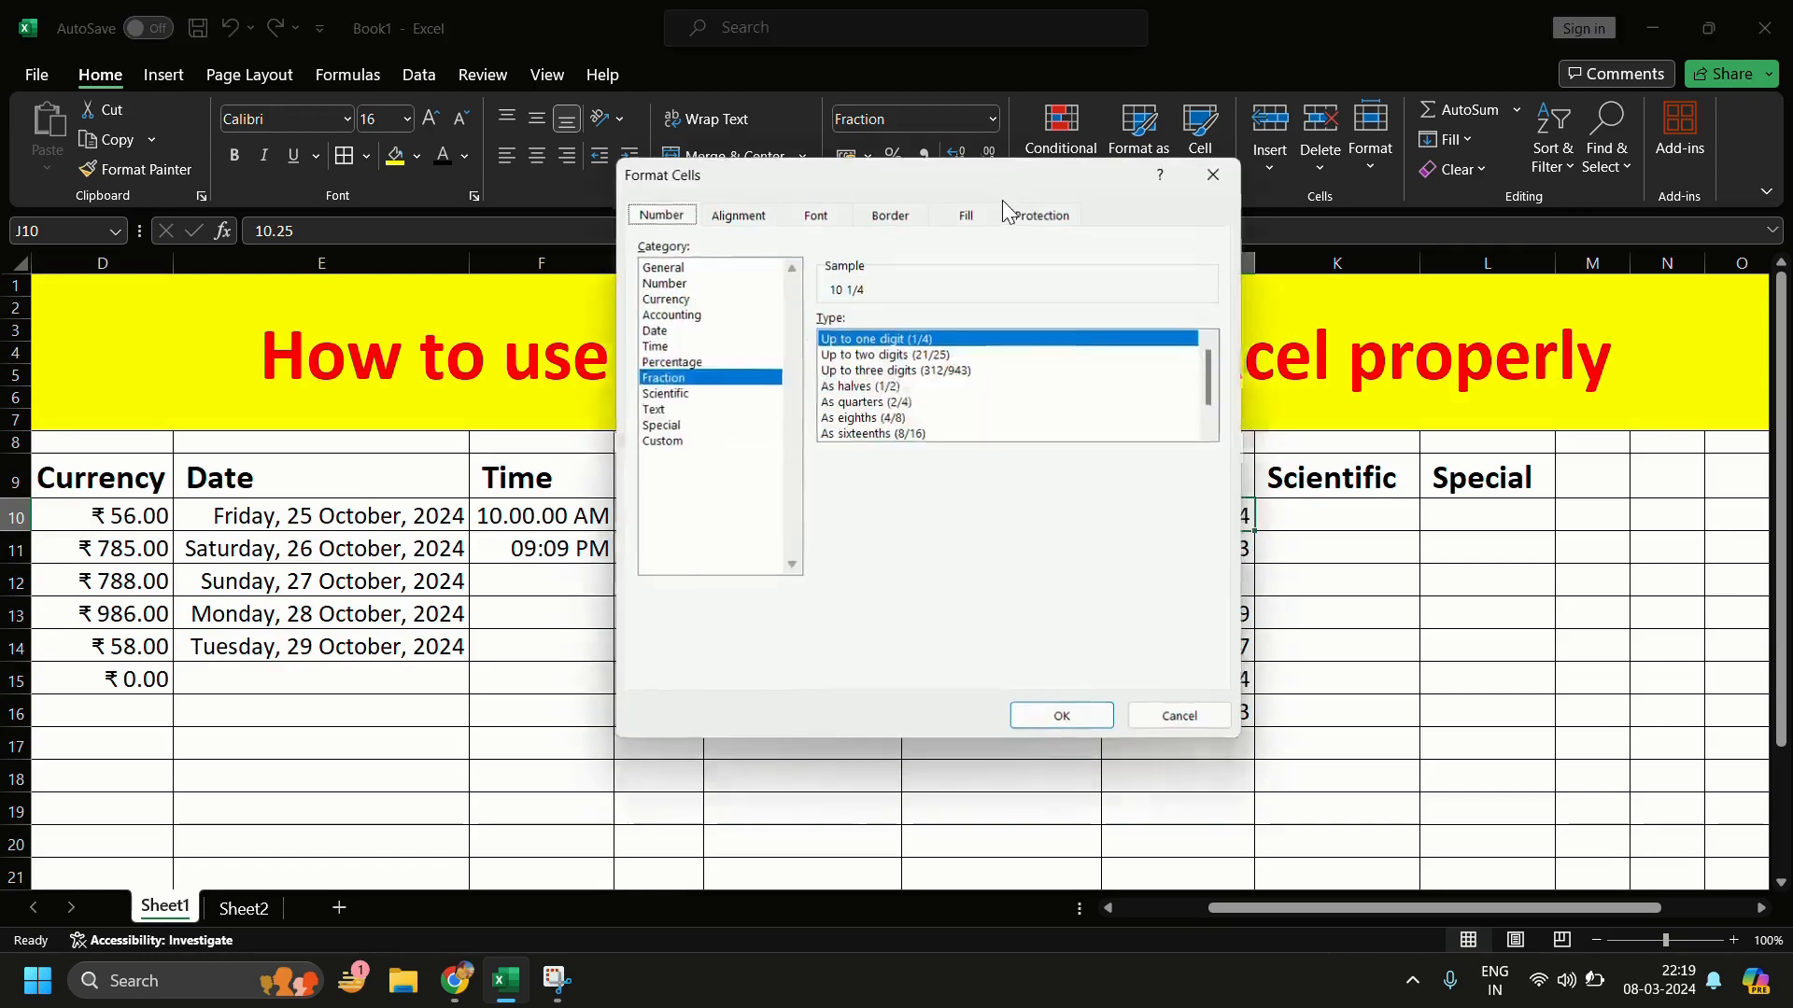
left_click(870, 355)
left_click(1063, 718)
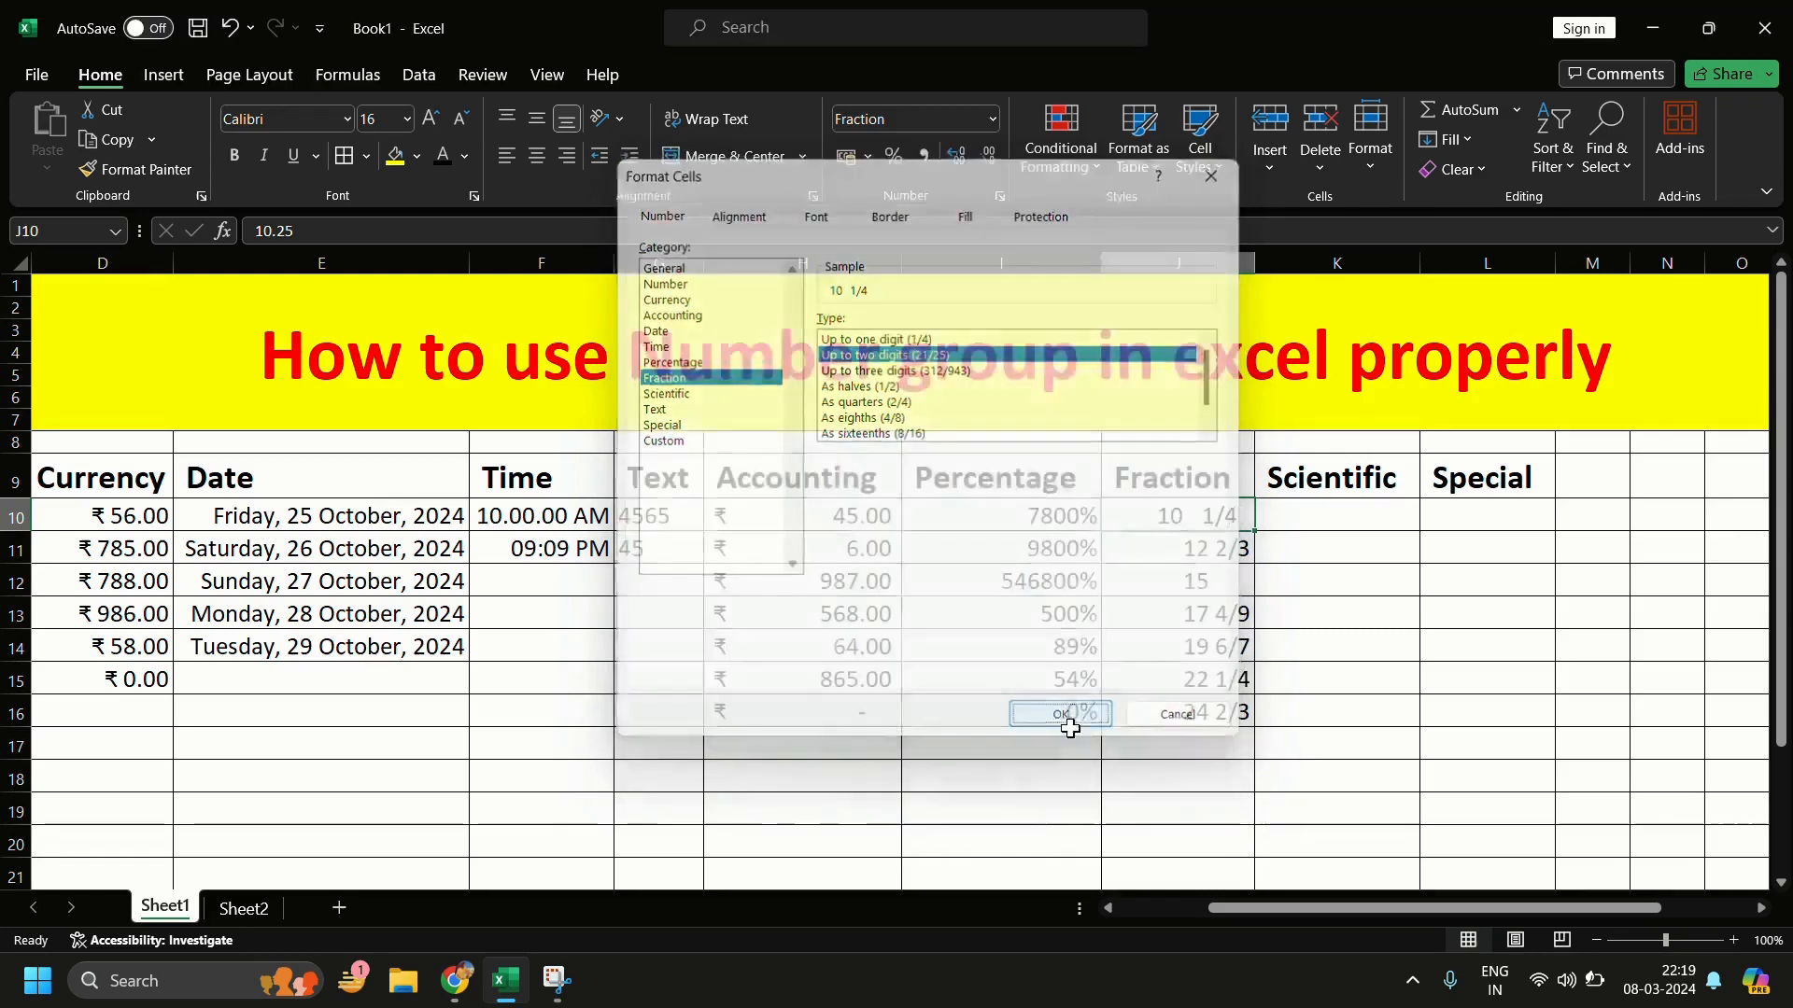
Step: Preview the sixteenths, eighths, quarters and halves fraction types for J10:J16, and apply Up to one digit (1/4)
left_click_drag(1226, 515, 1229, 710)
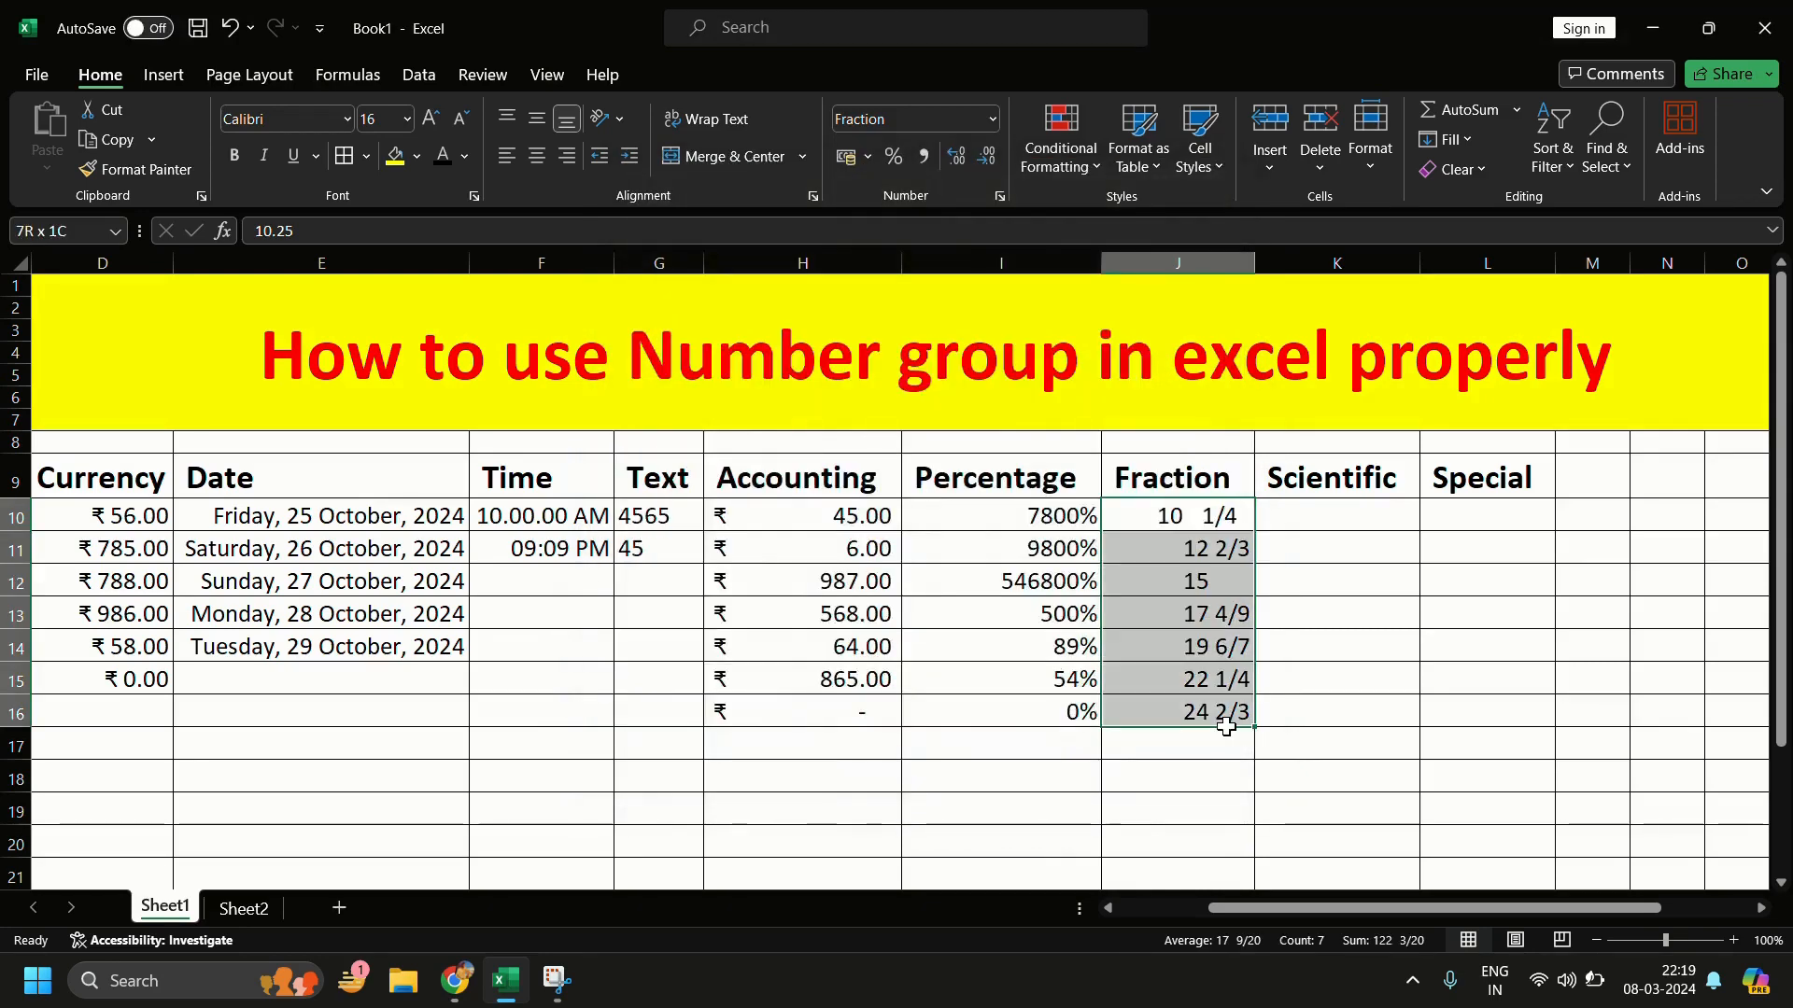
left_click(999, 198)
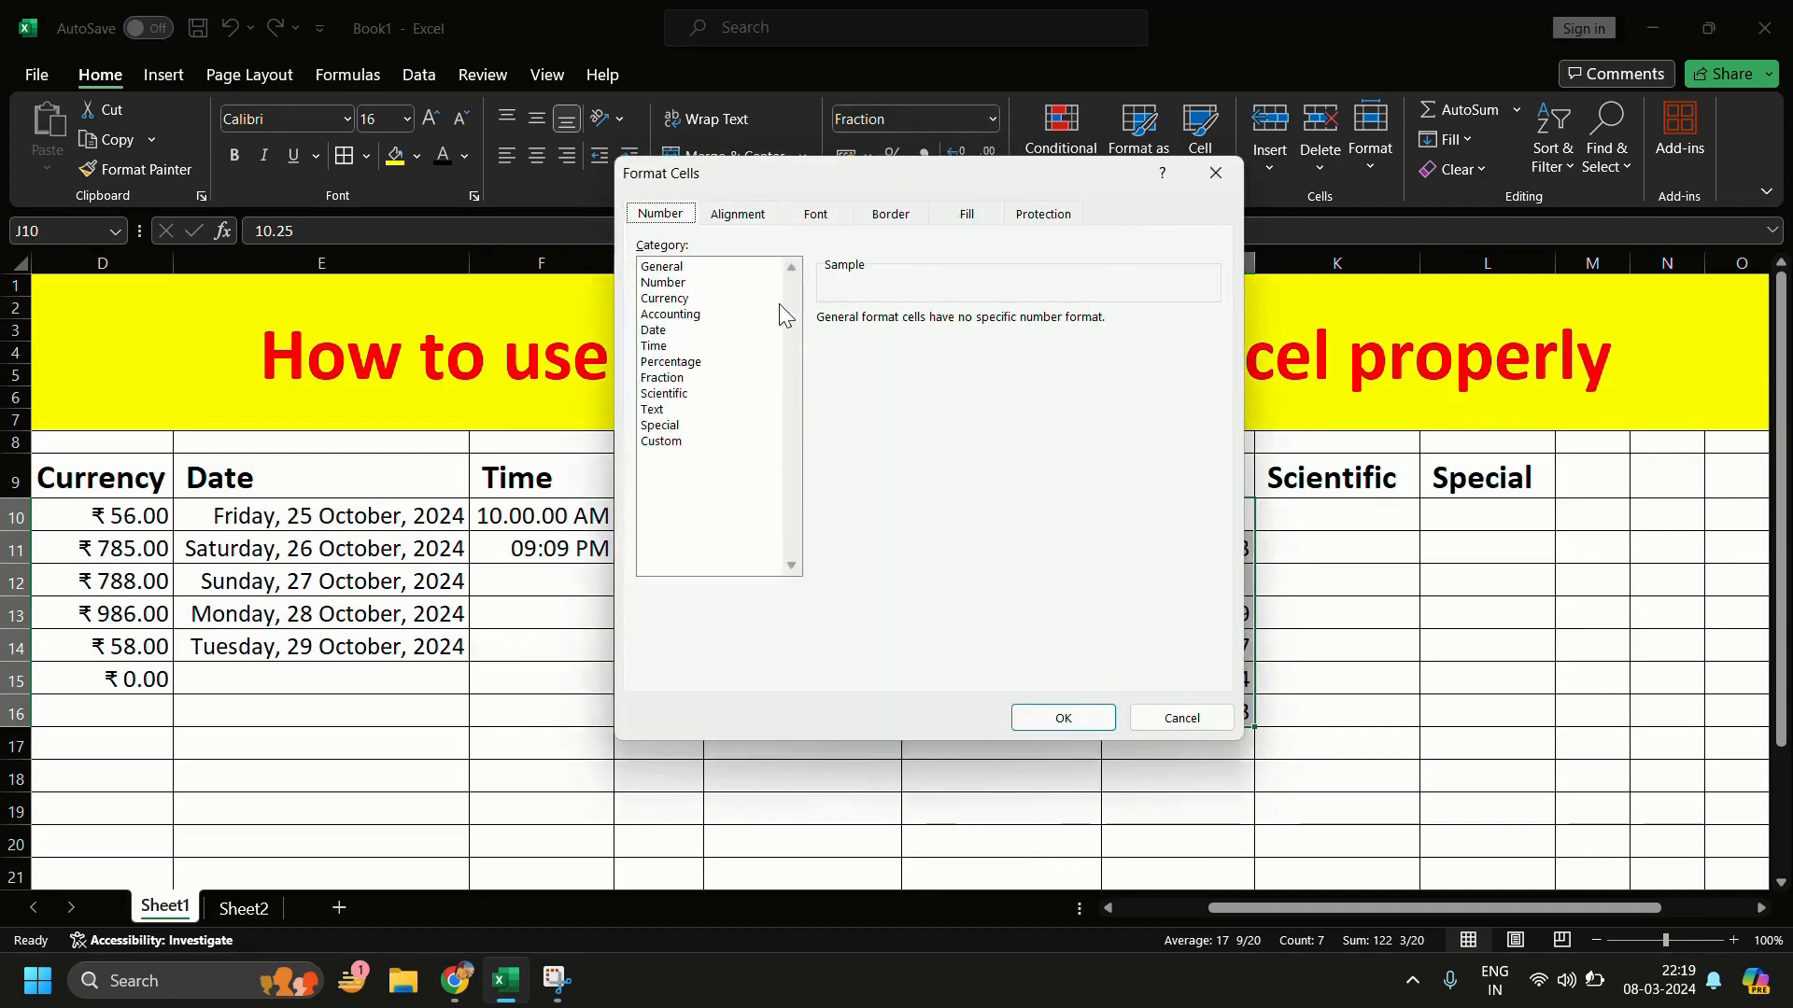
left_click(707, 379)
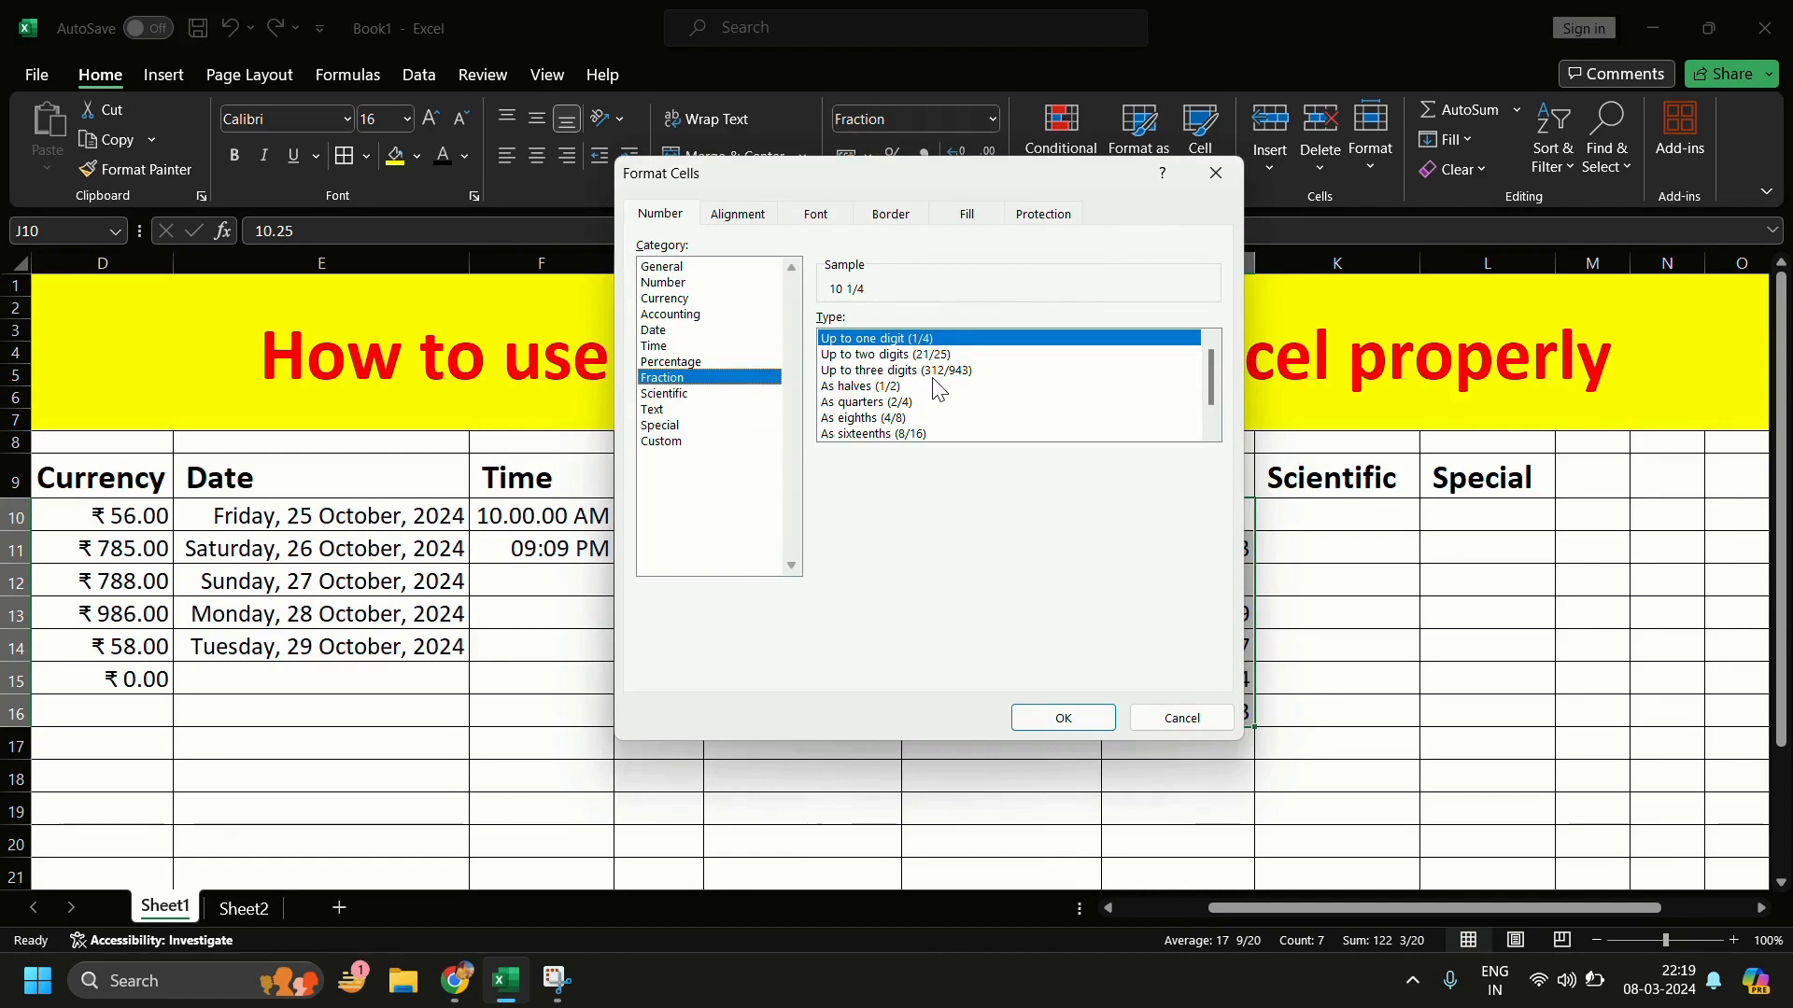
left_click(911, 434)
left_click(917, 419)
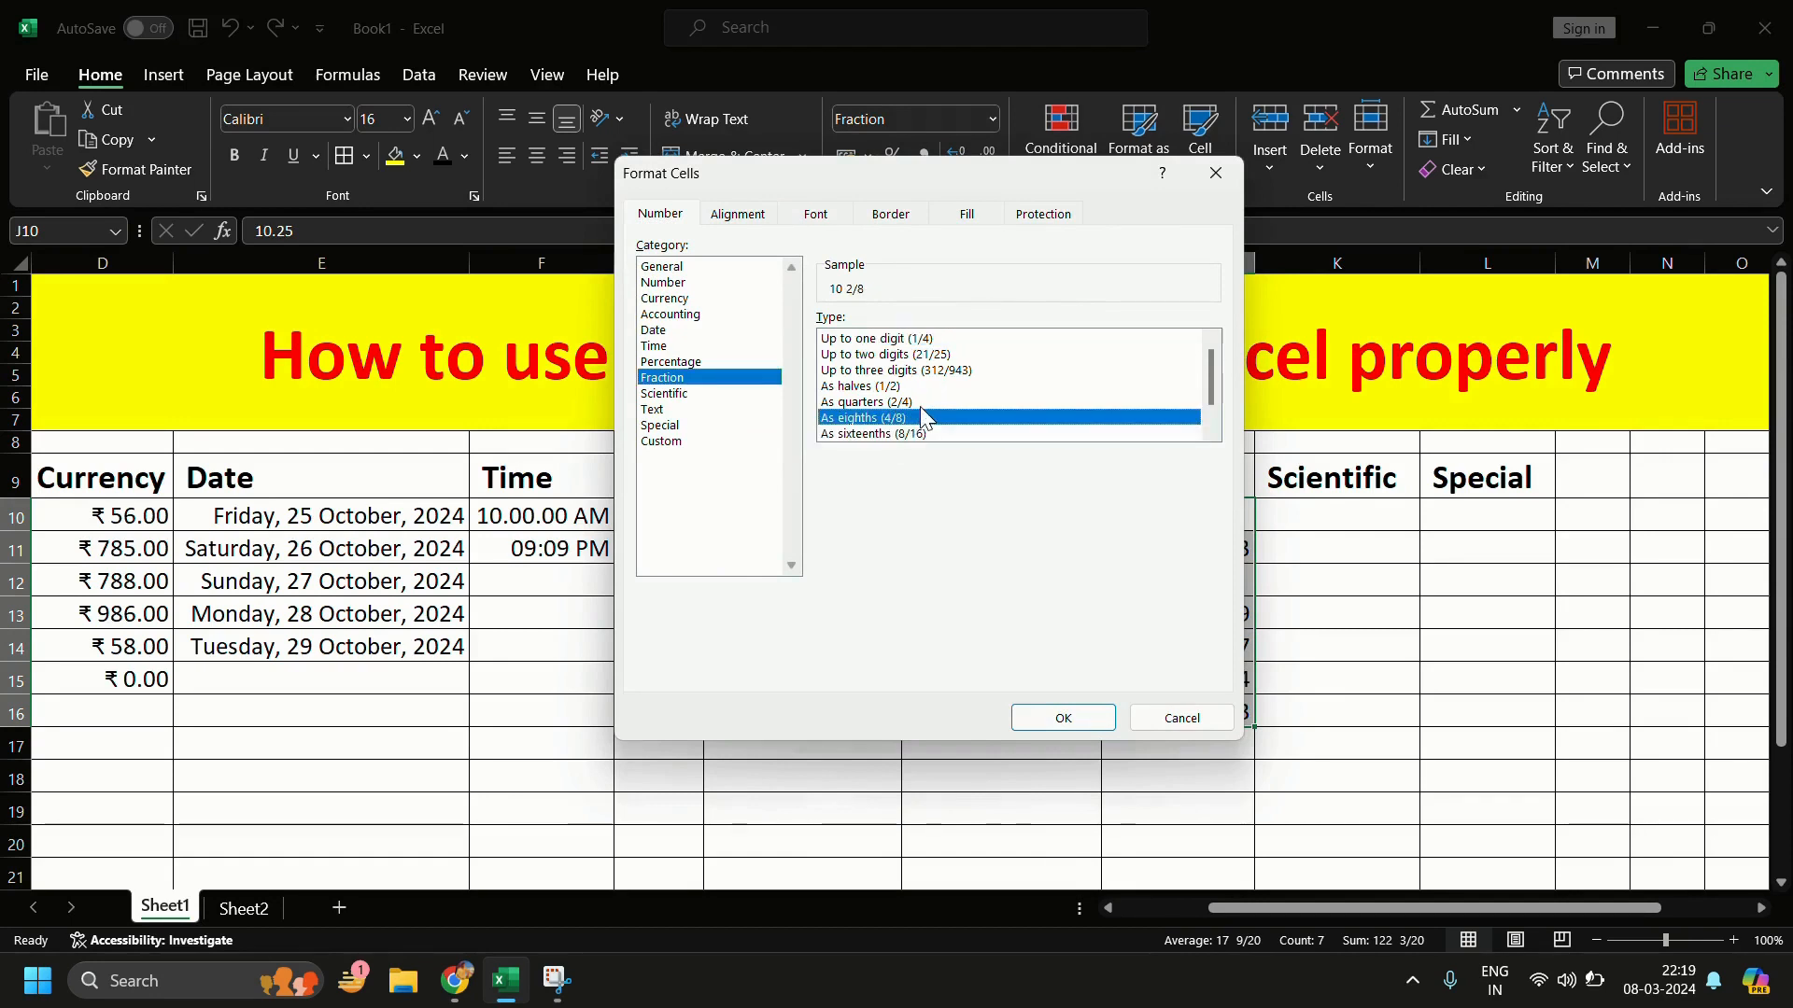
left_click(920, 406)
left_click(922, 387)
left_click(939, 340)
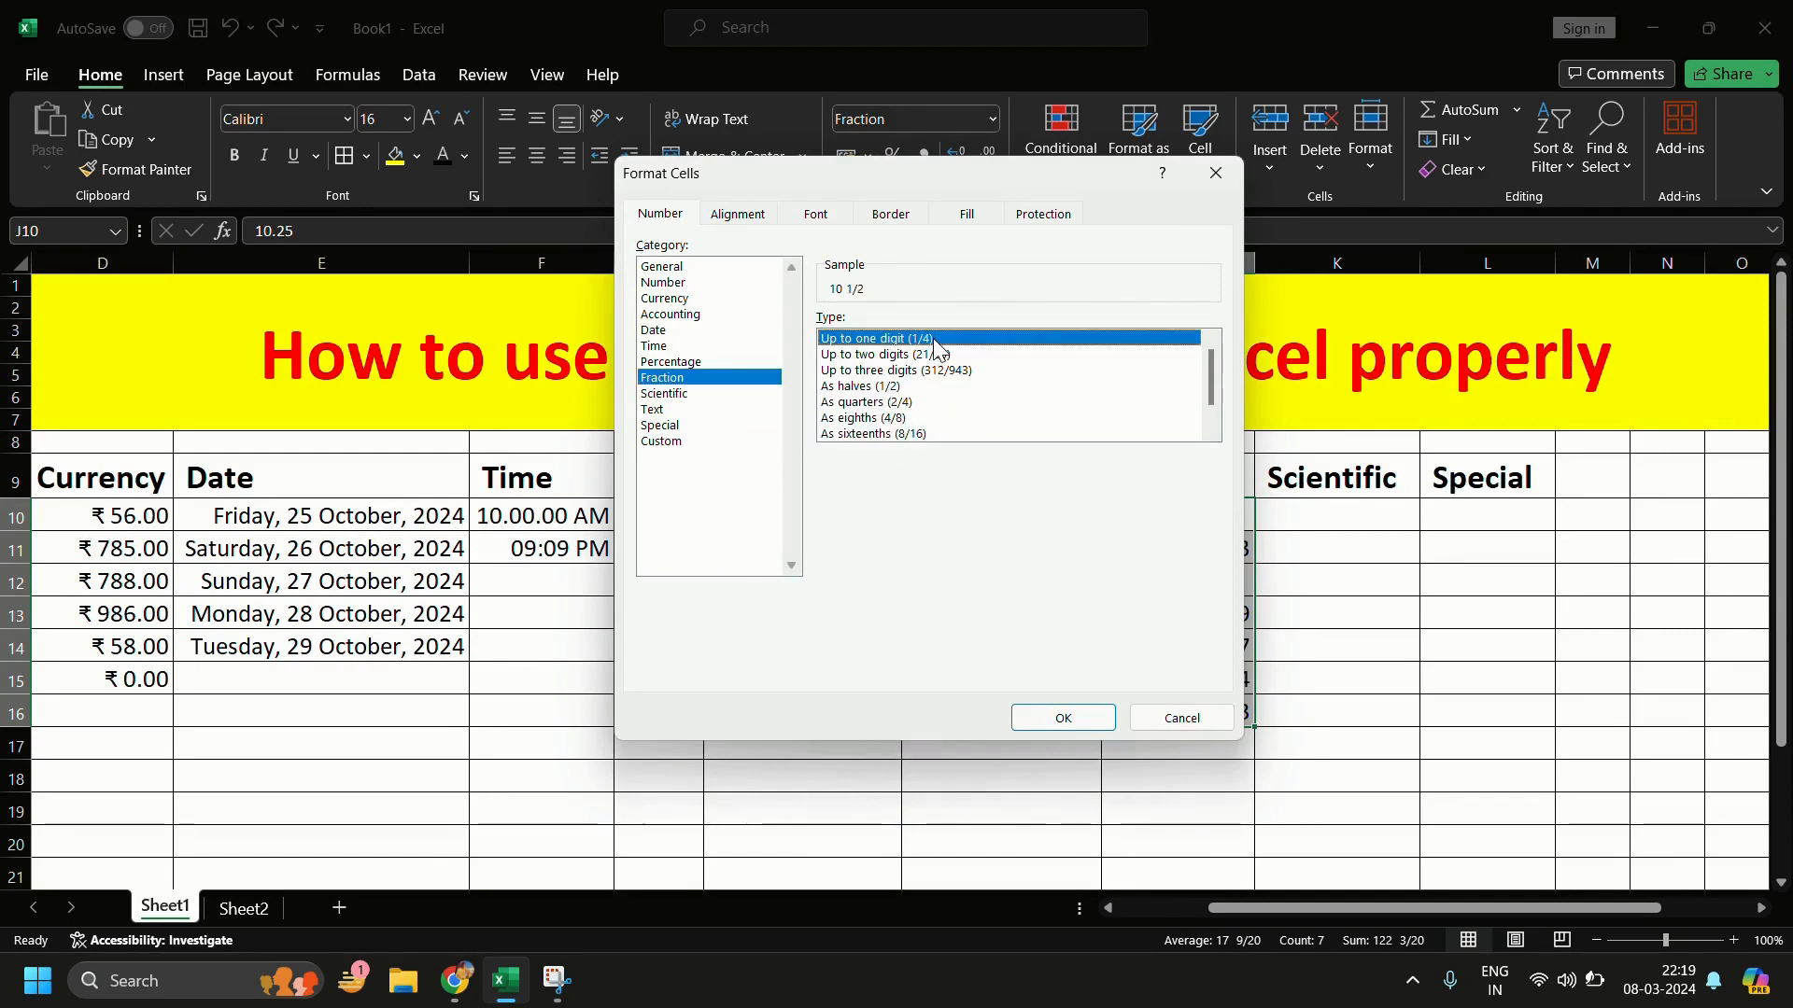
left_click(1064, 719)
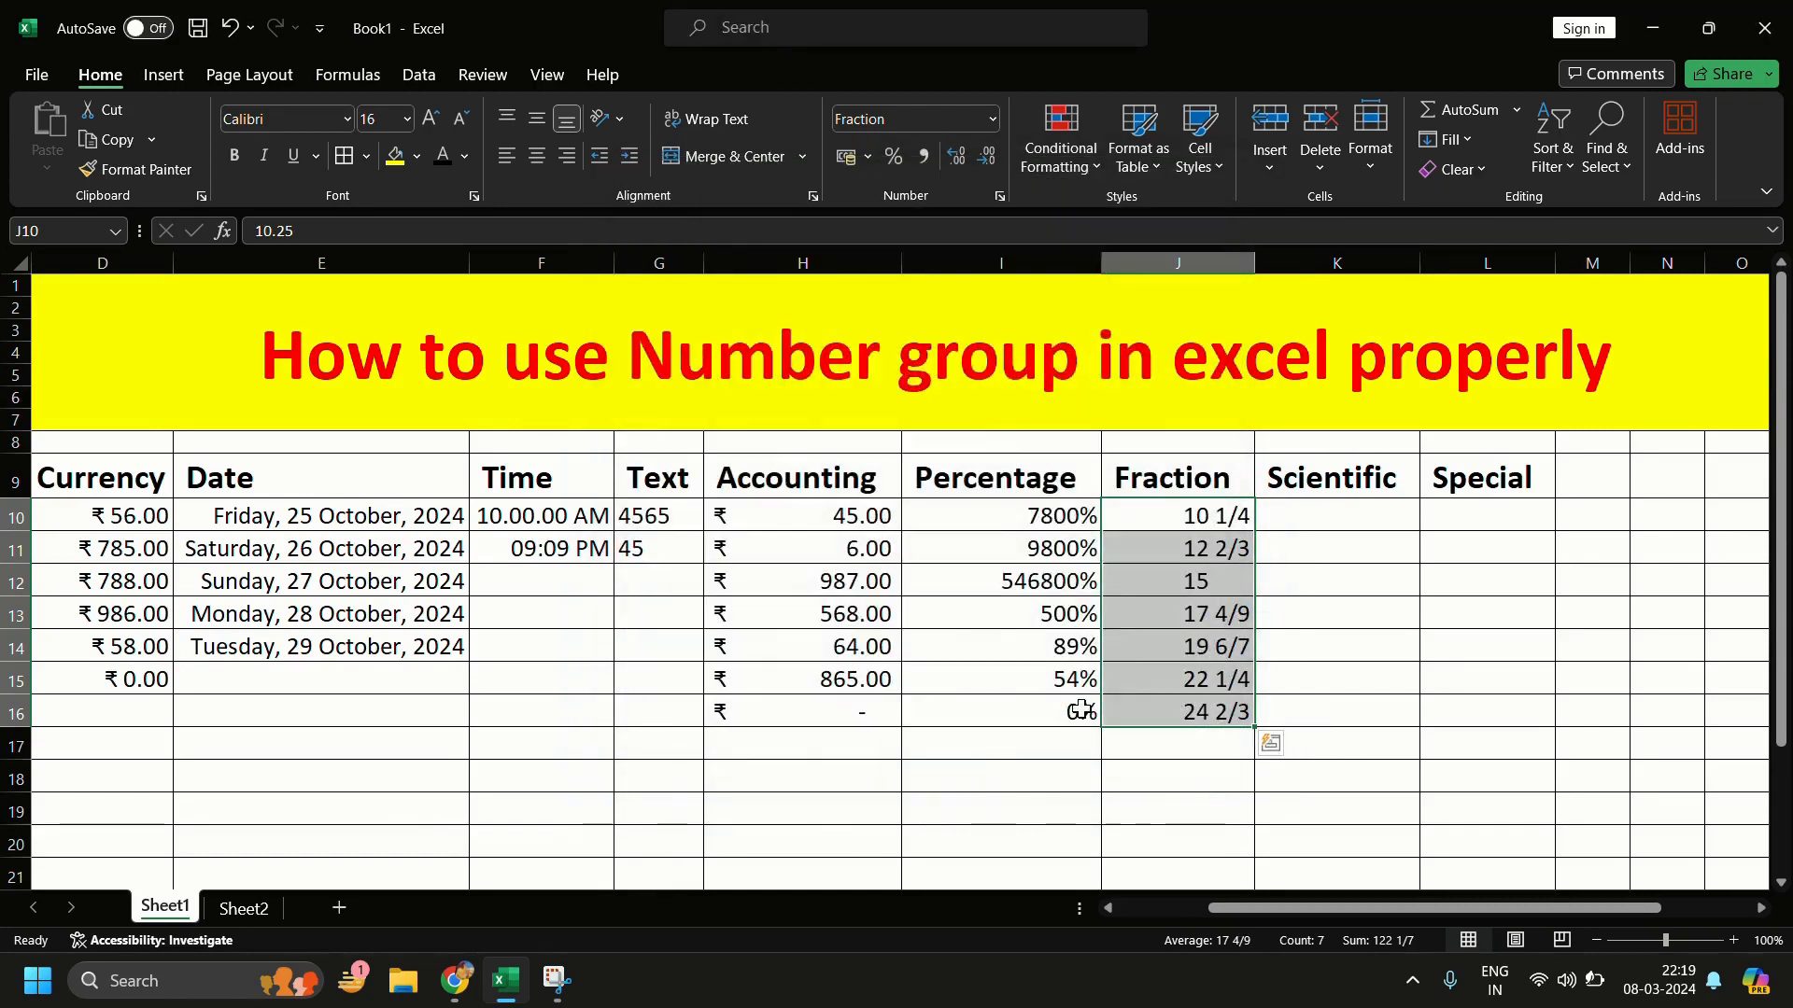
left_click(1214, 576)
left_click_drag(1220, 521, 1218, 704)
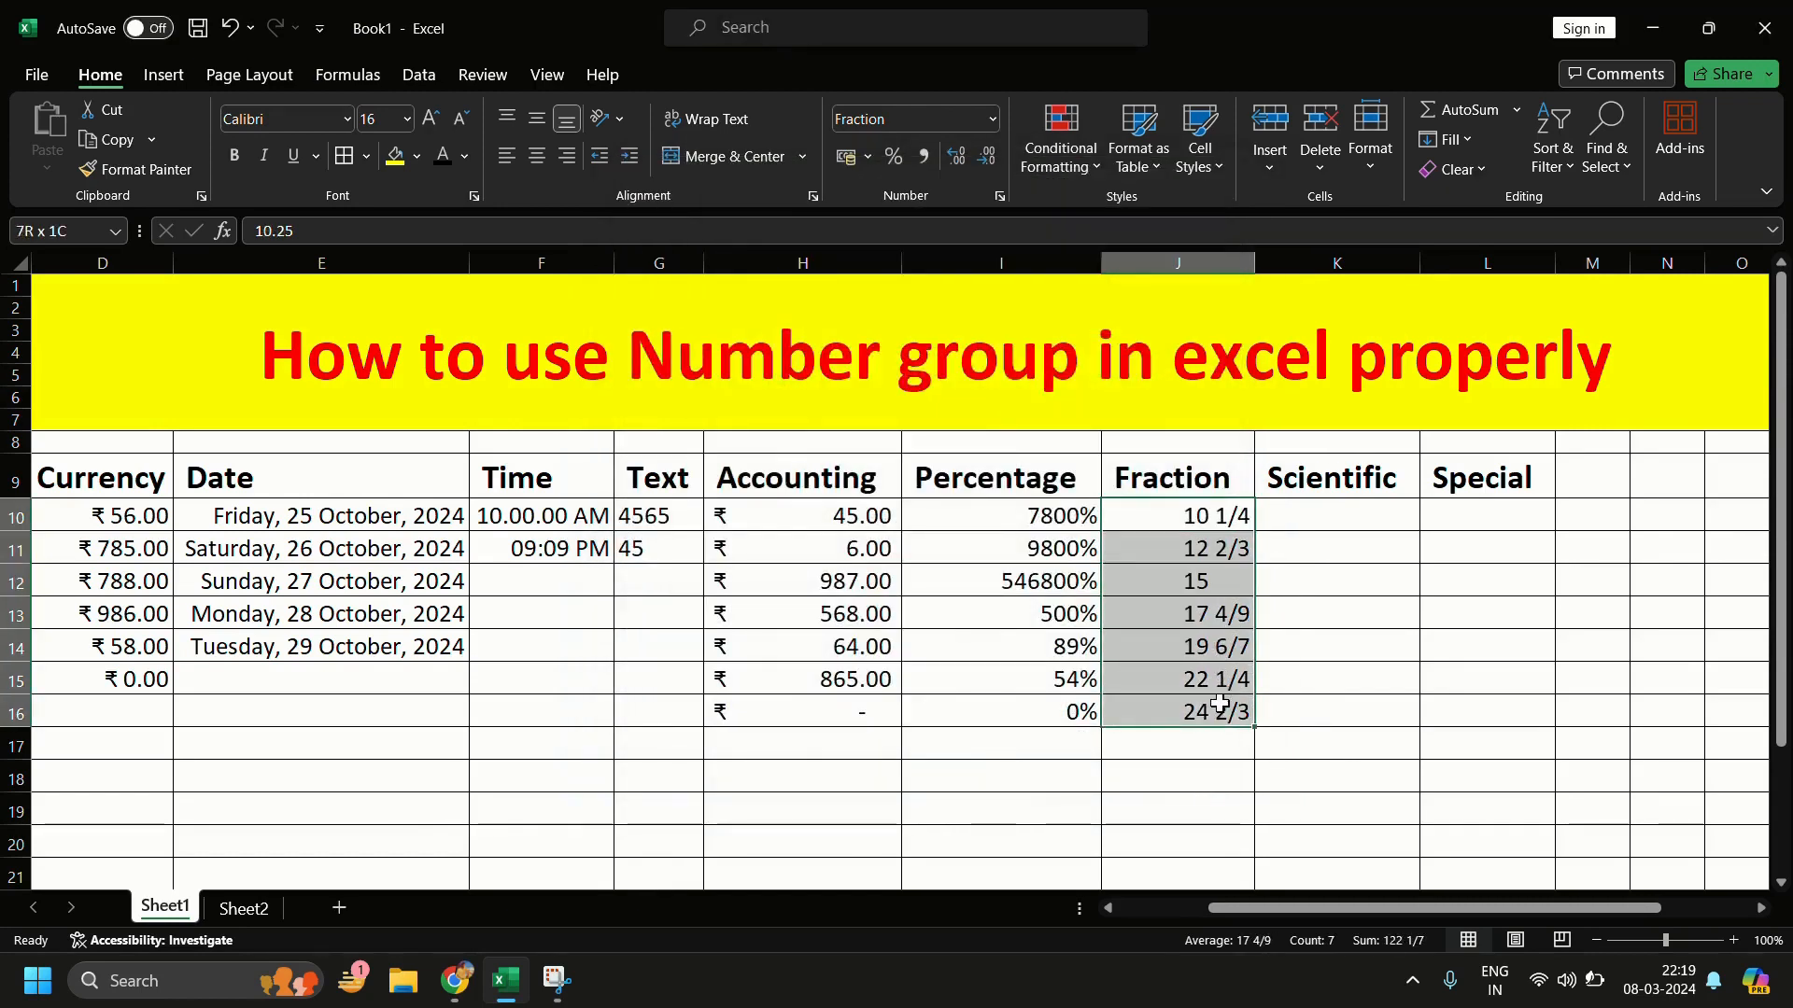
left_click(1344, 571)
left_click(1338, 526)
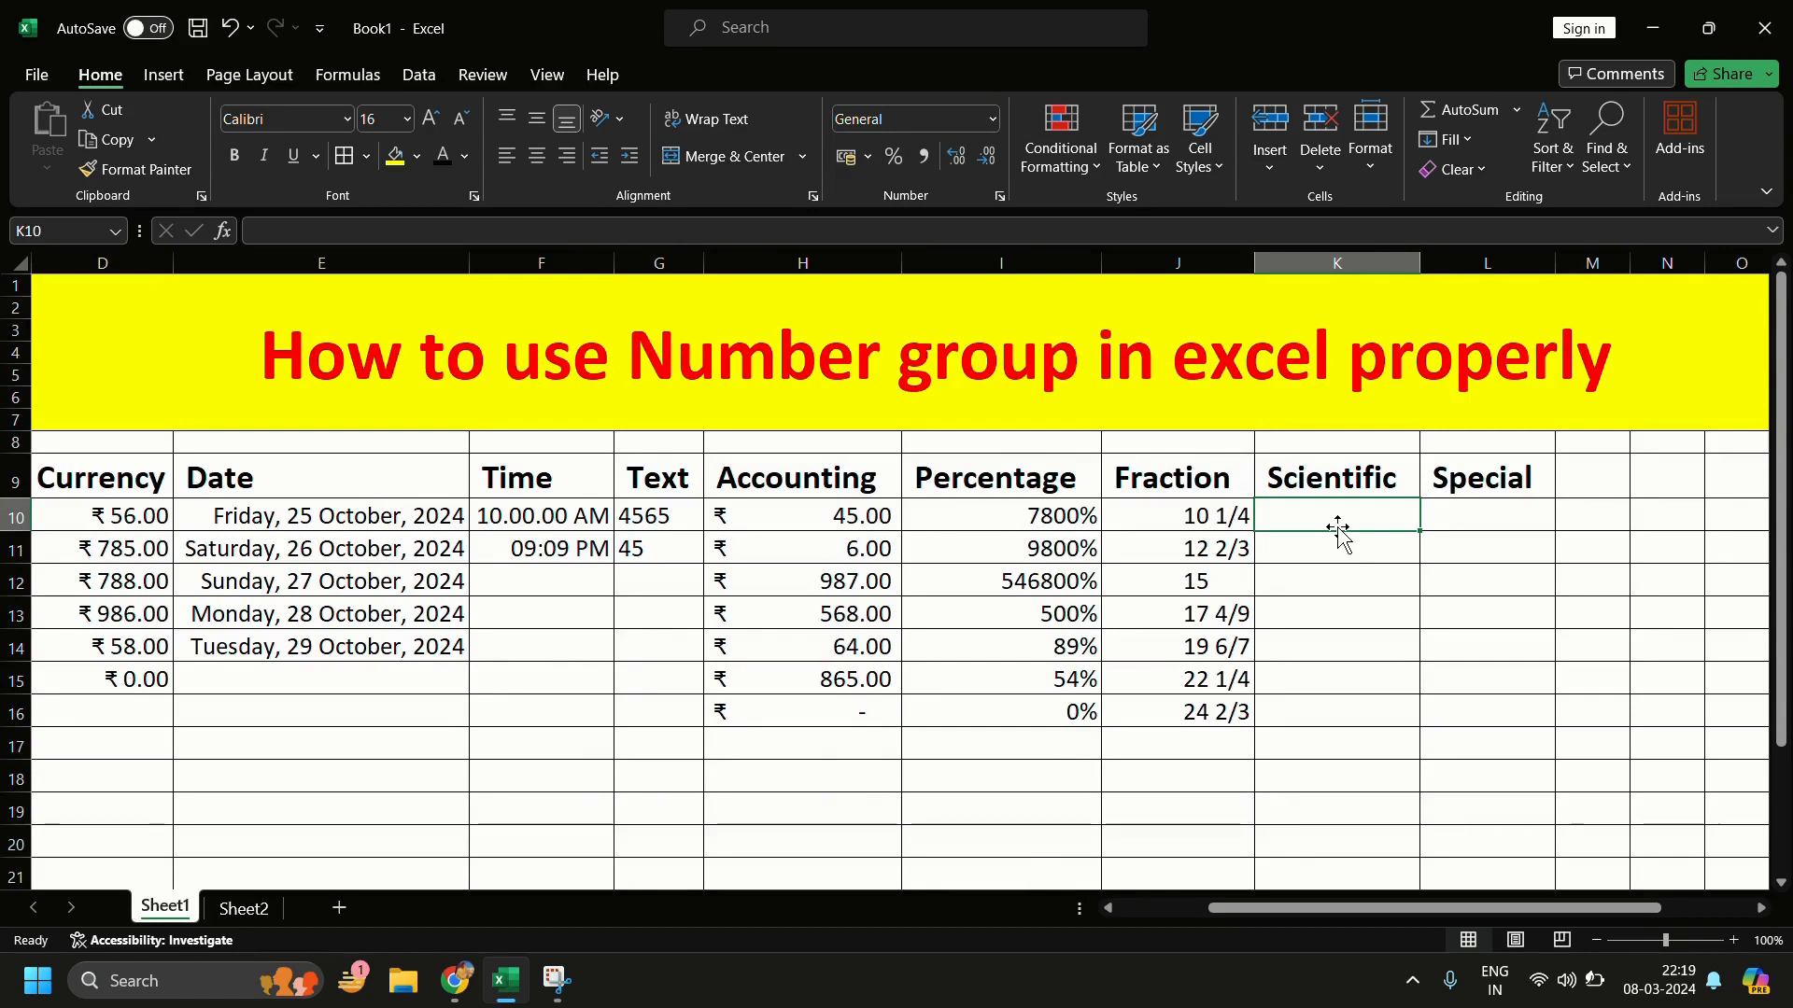
type("1245")
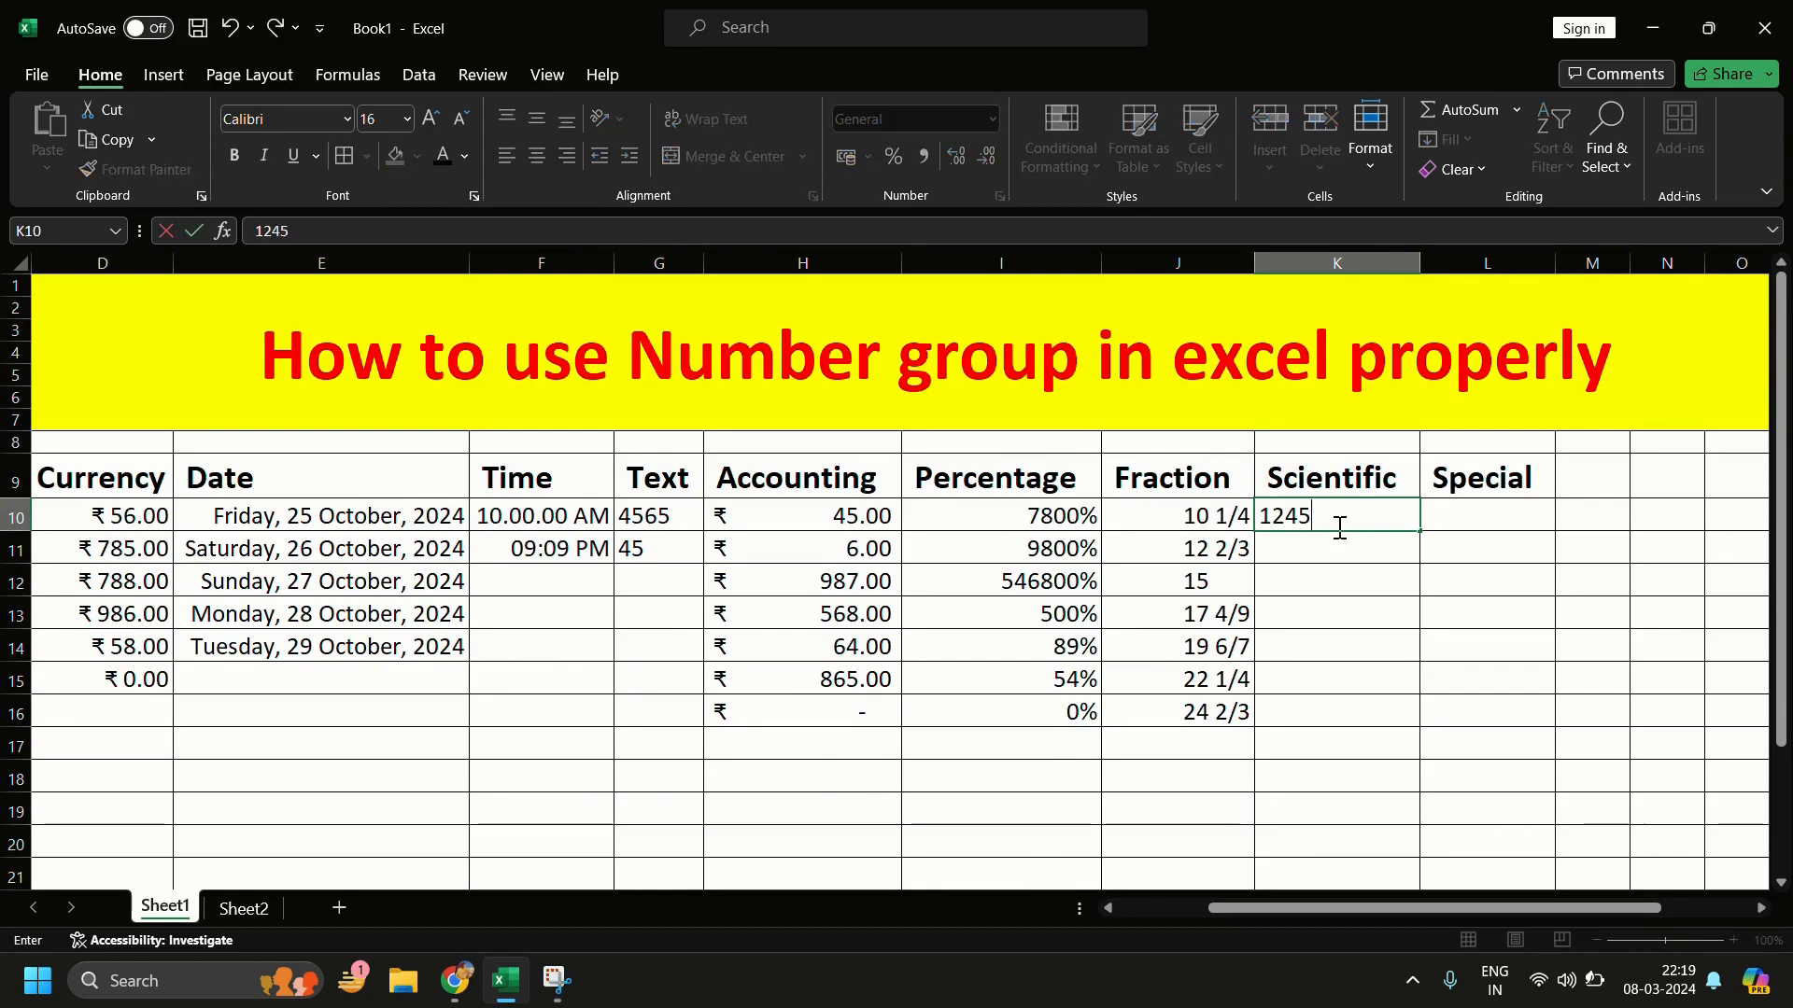
type("3858.45385")
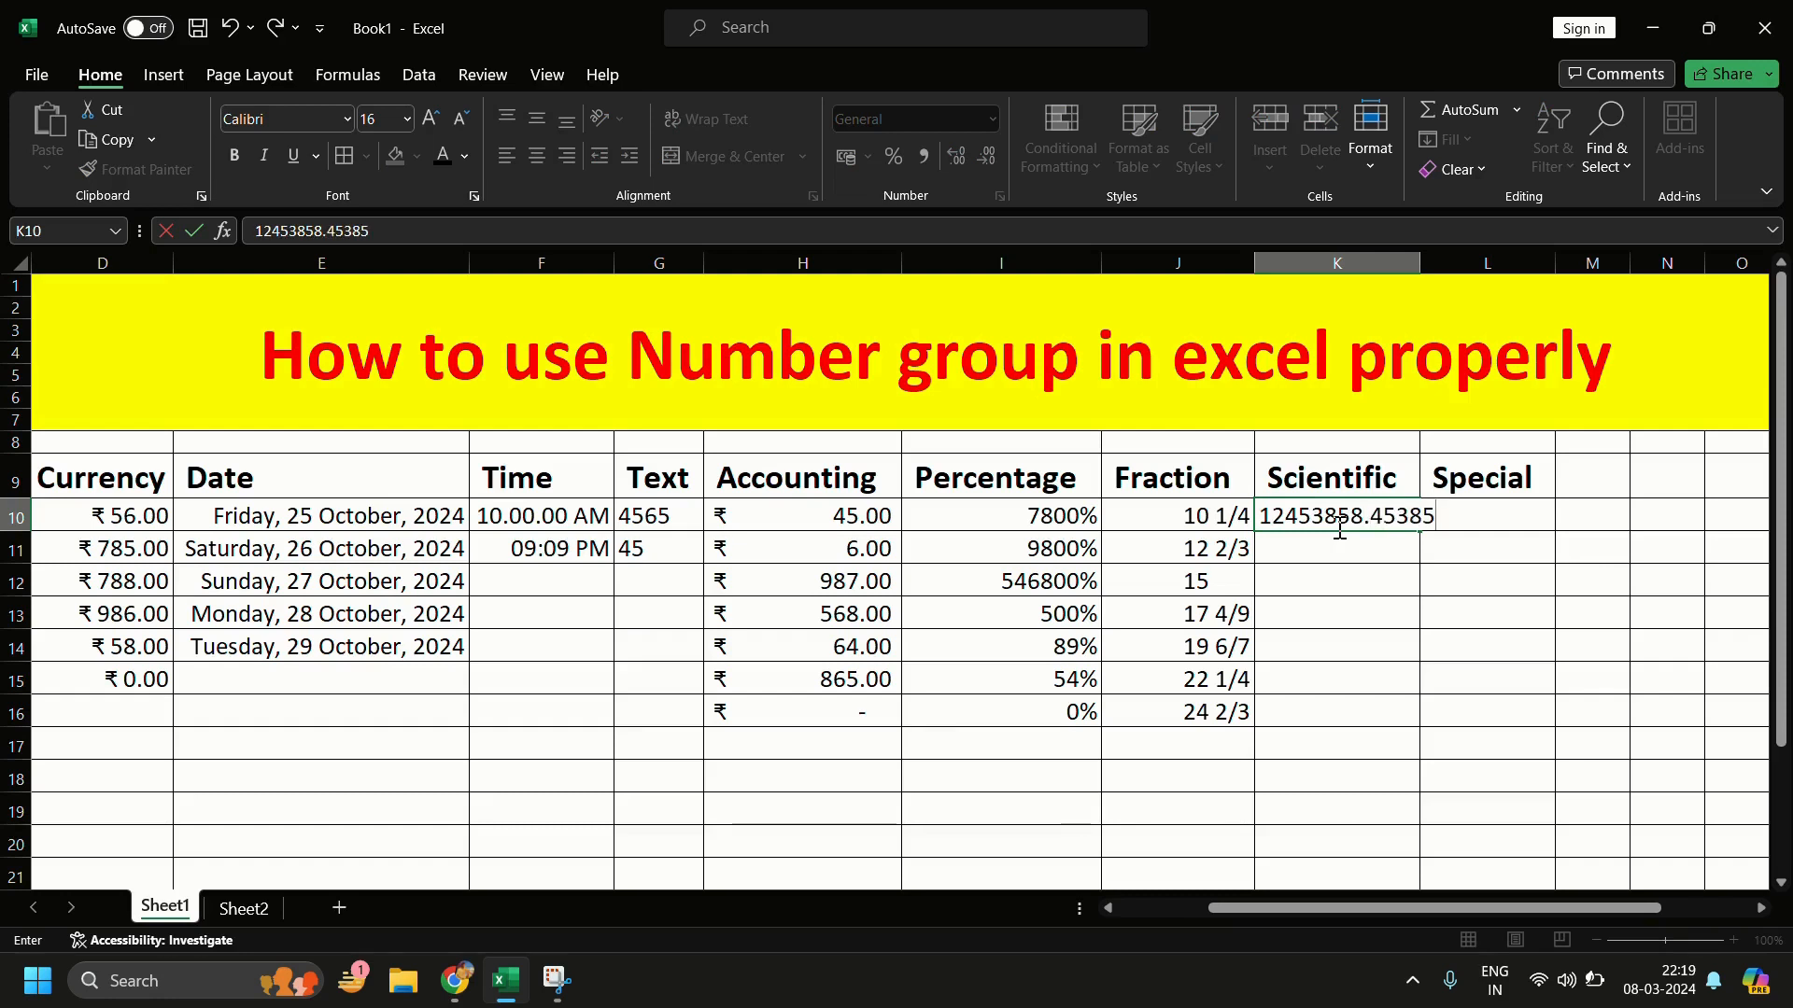
key("BackSpace")
key("BackSpace")
key("BackSpace")
key("BackSpace")
key("BackSpace")
key("BackSpace")
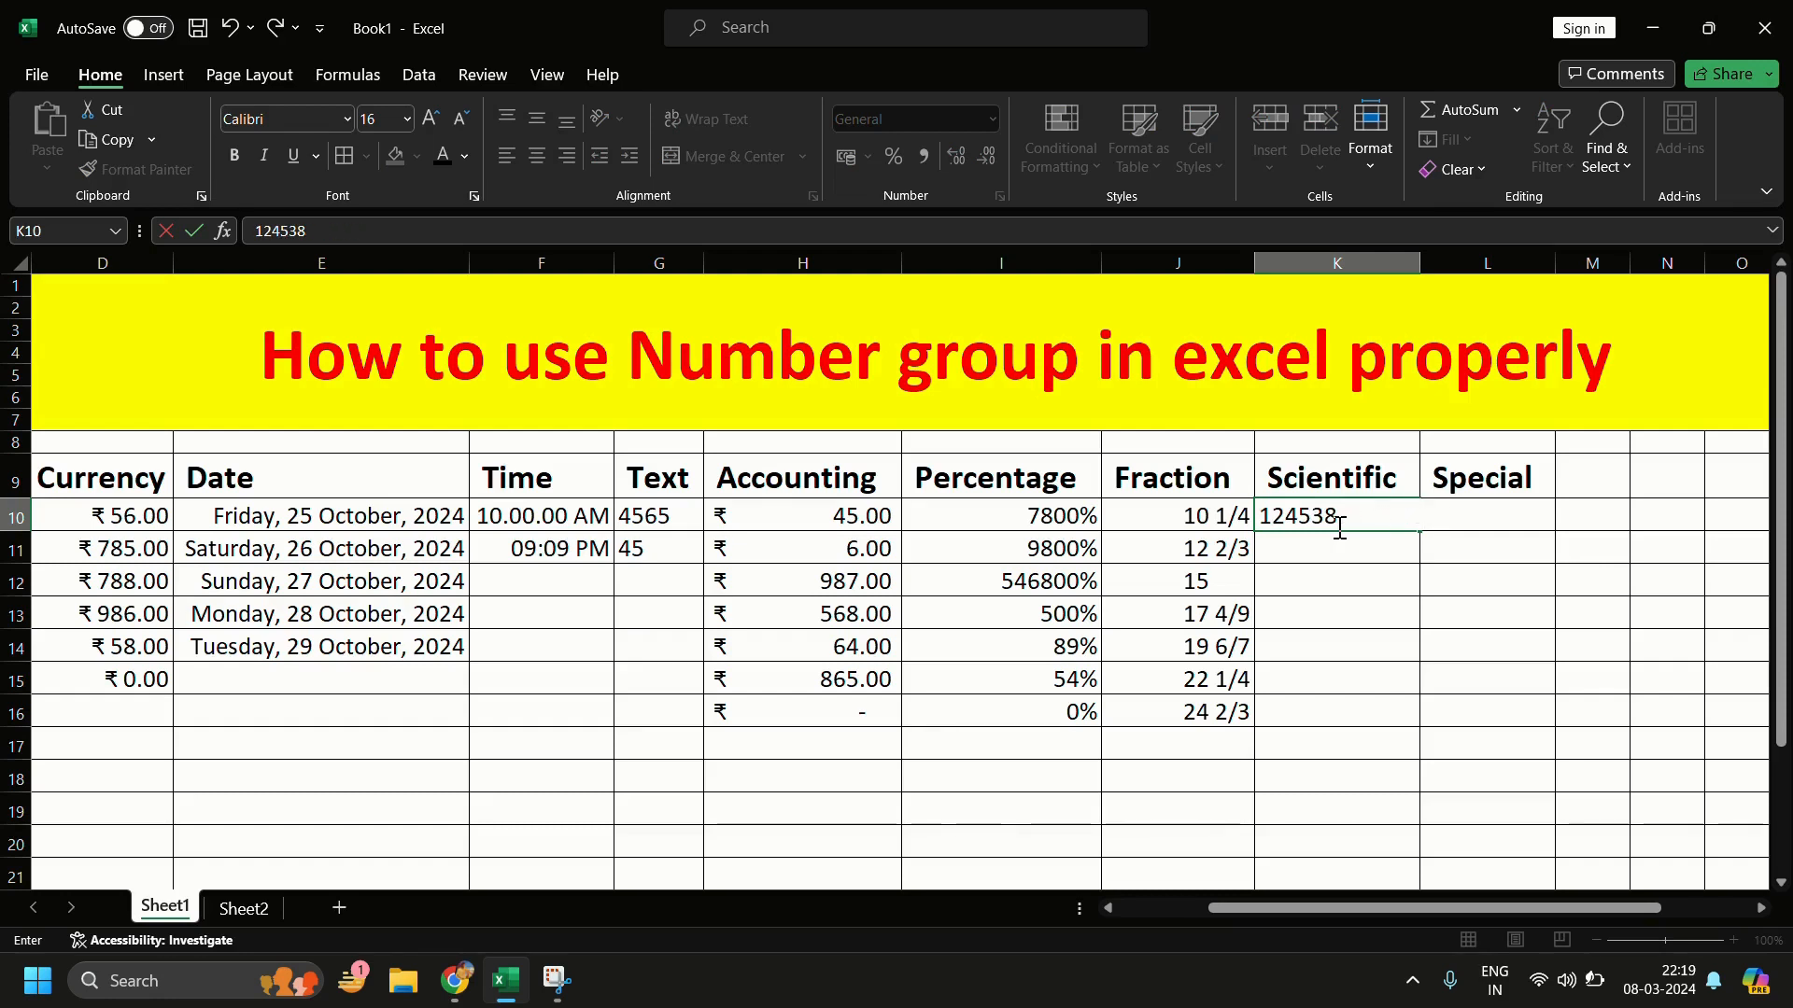
type("45647862445")
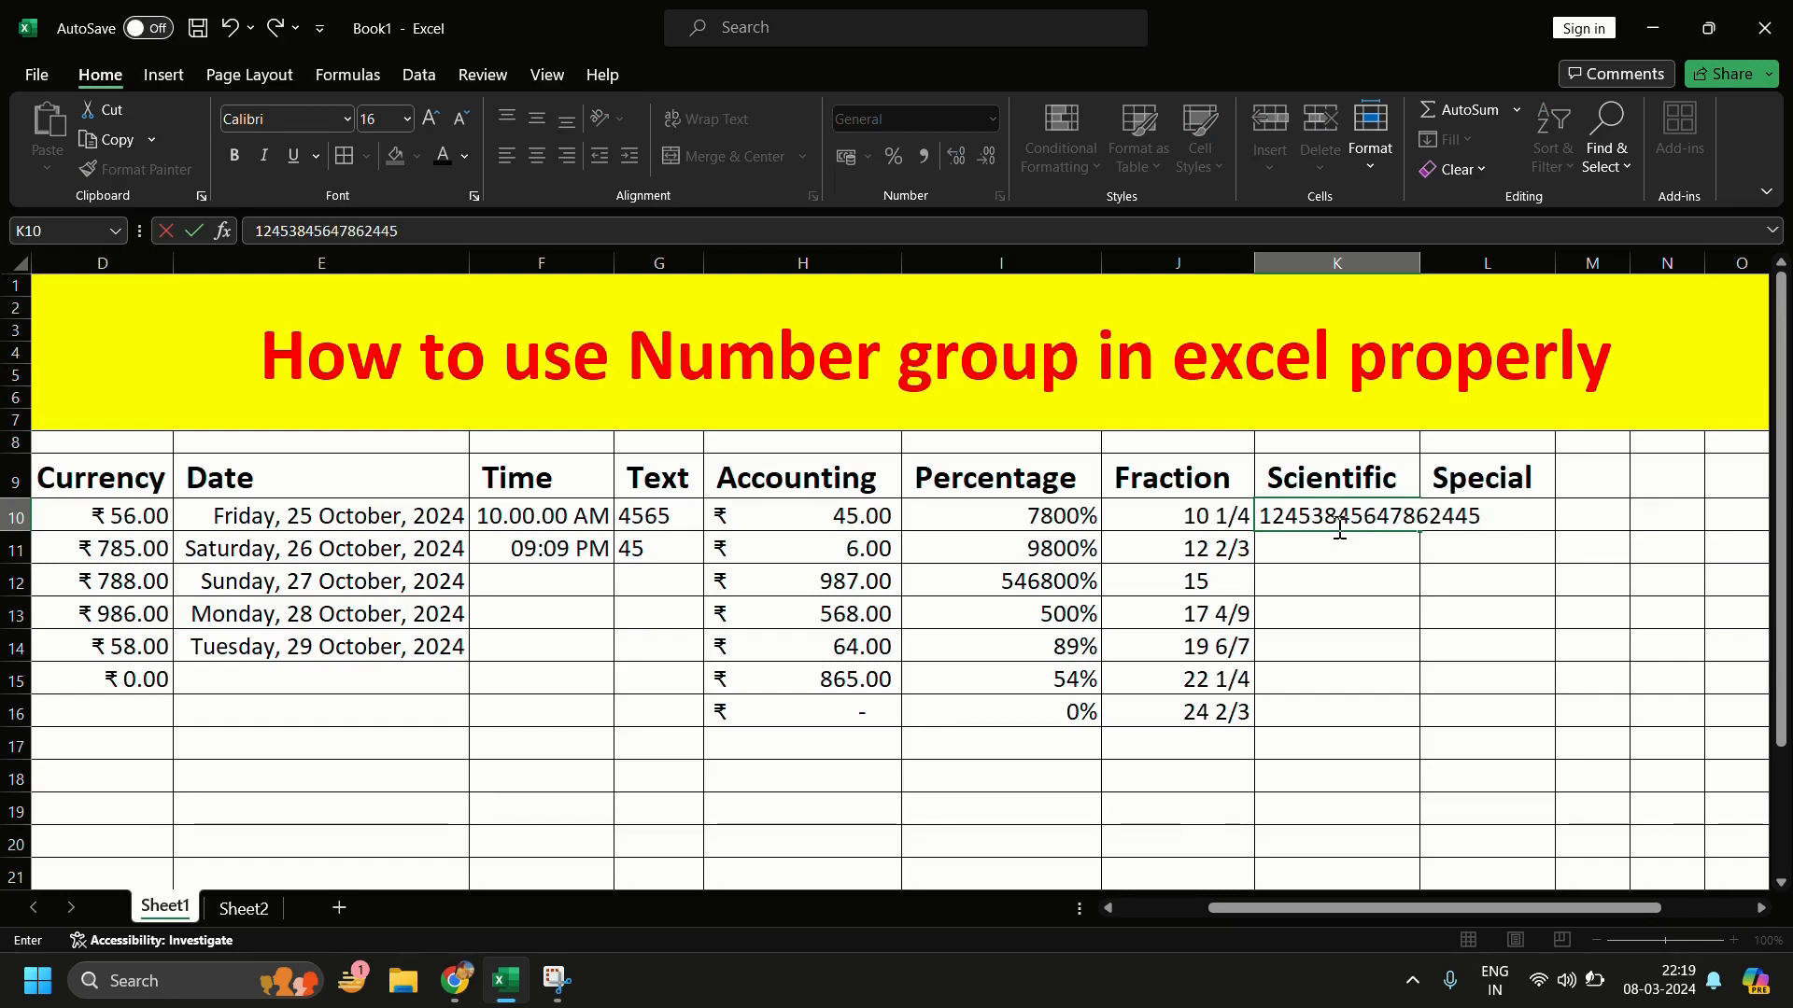
key("Return")
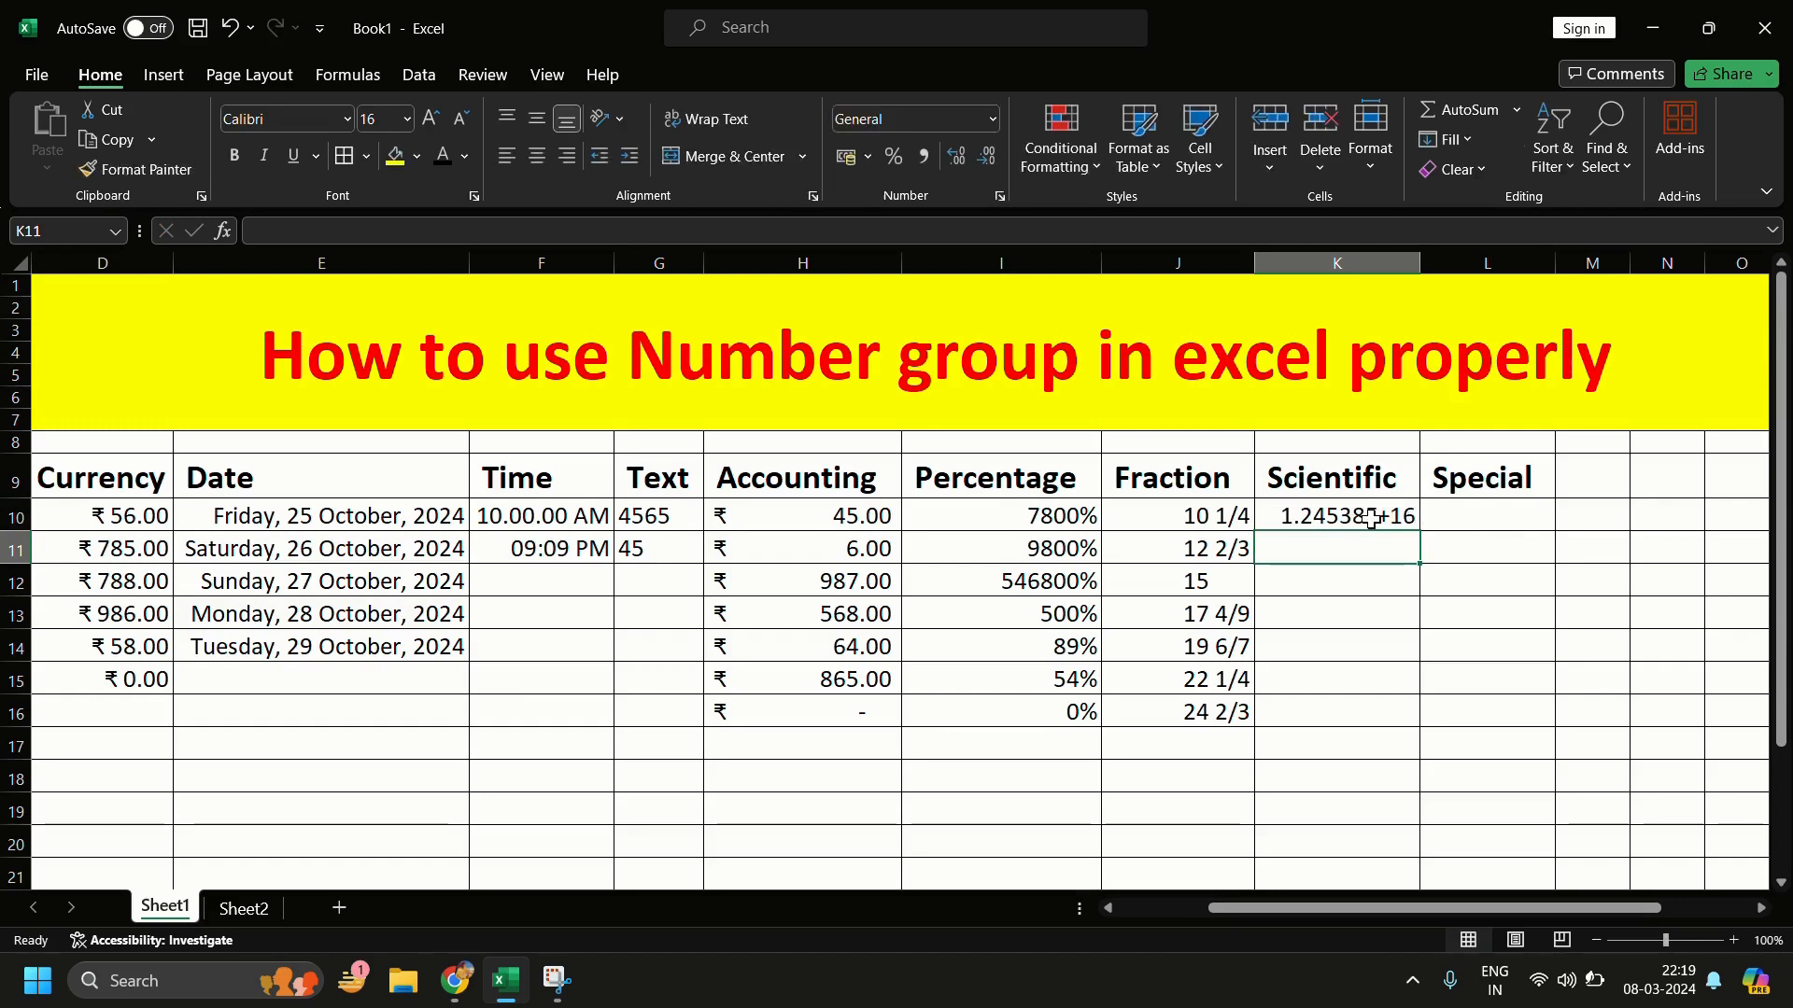
Step: Apply the Number format to K10 and fill the cell down through K17
left_click(1371, 519)
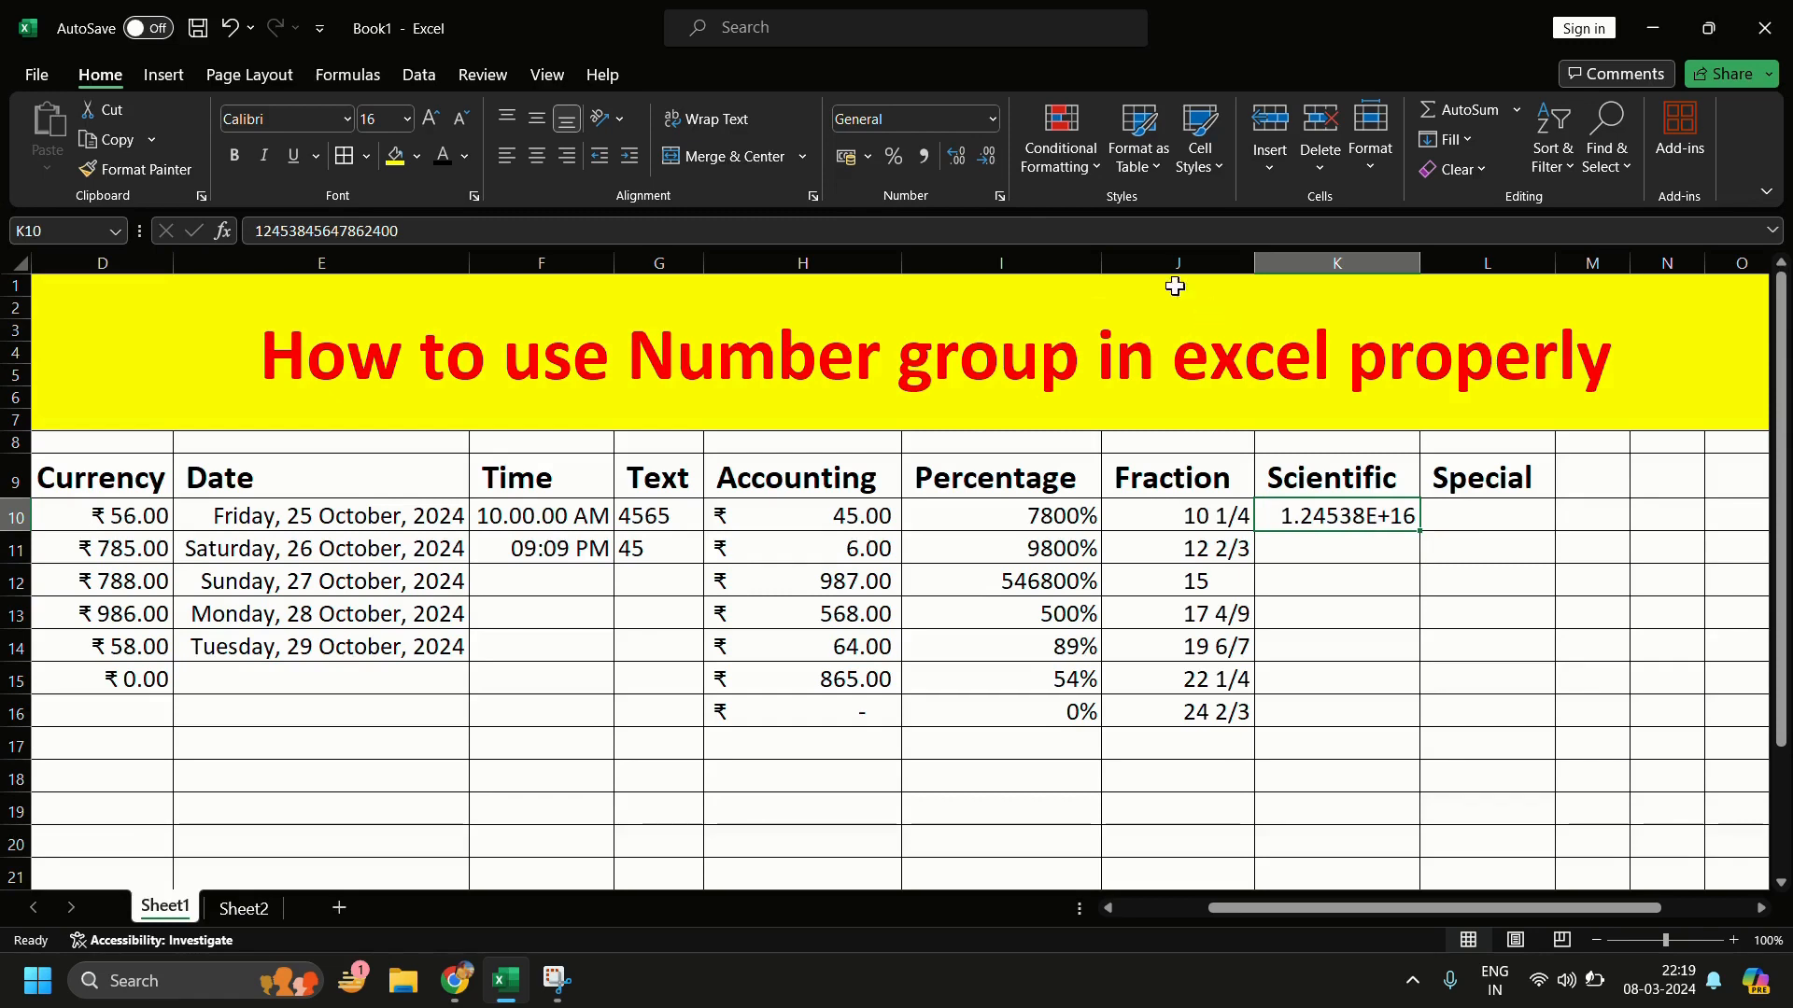
left_click(992, 118)
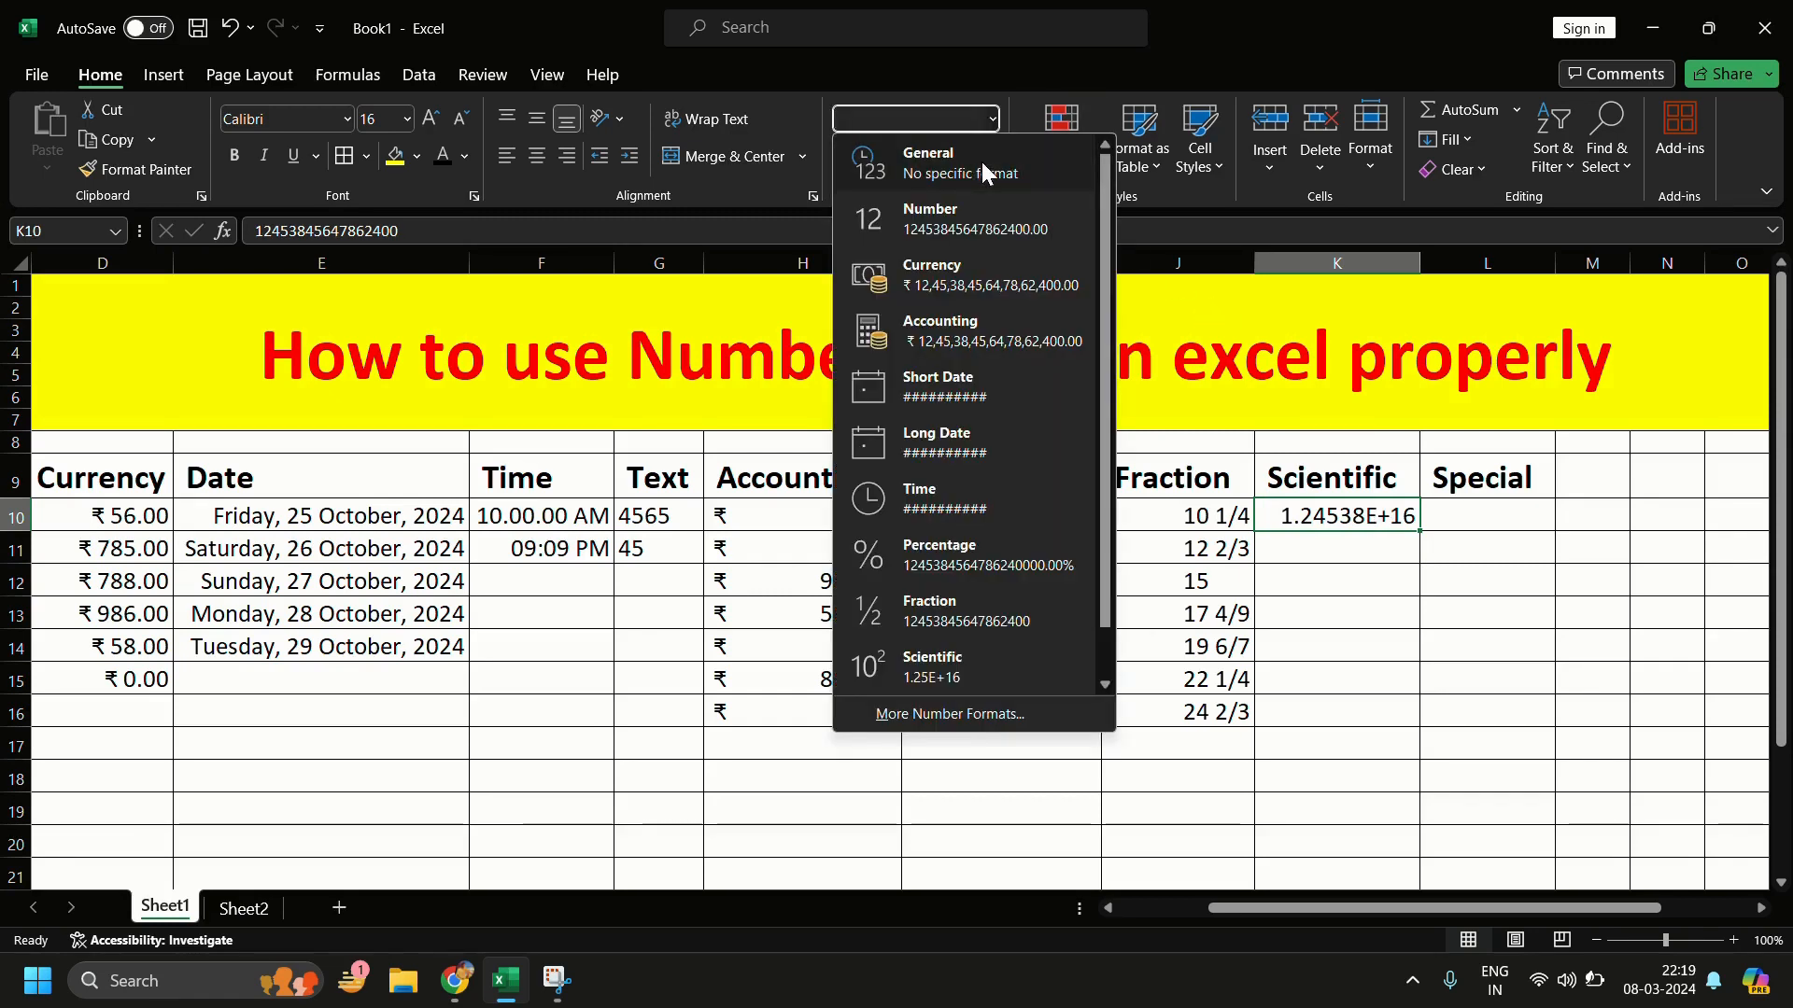
left_click(981, 206)
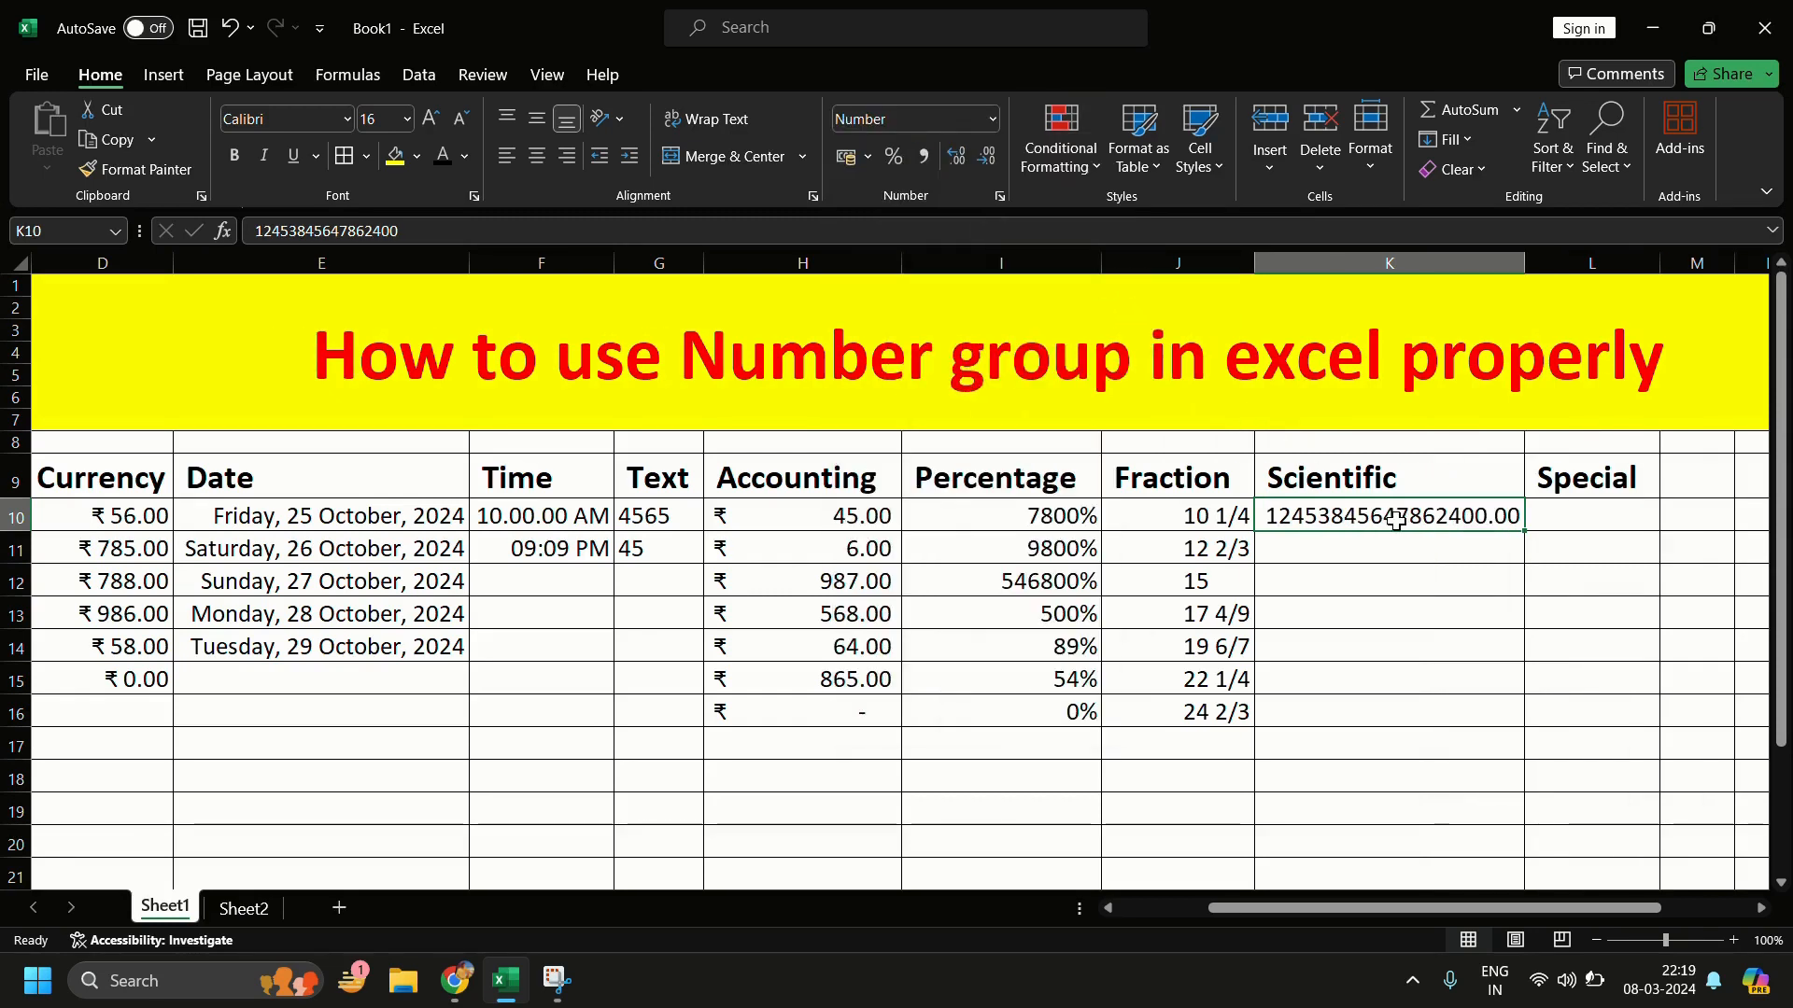
left_click(1397, 573)
left_click(1400, 523)
left_click_drag(1510, 526, 1532, 746)
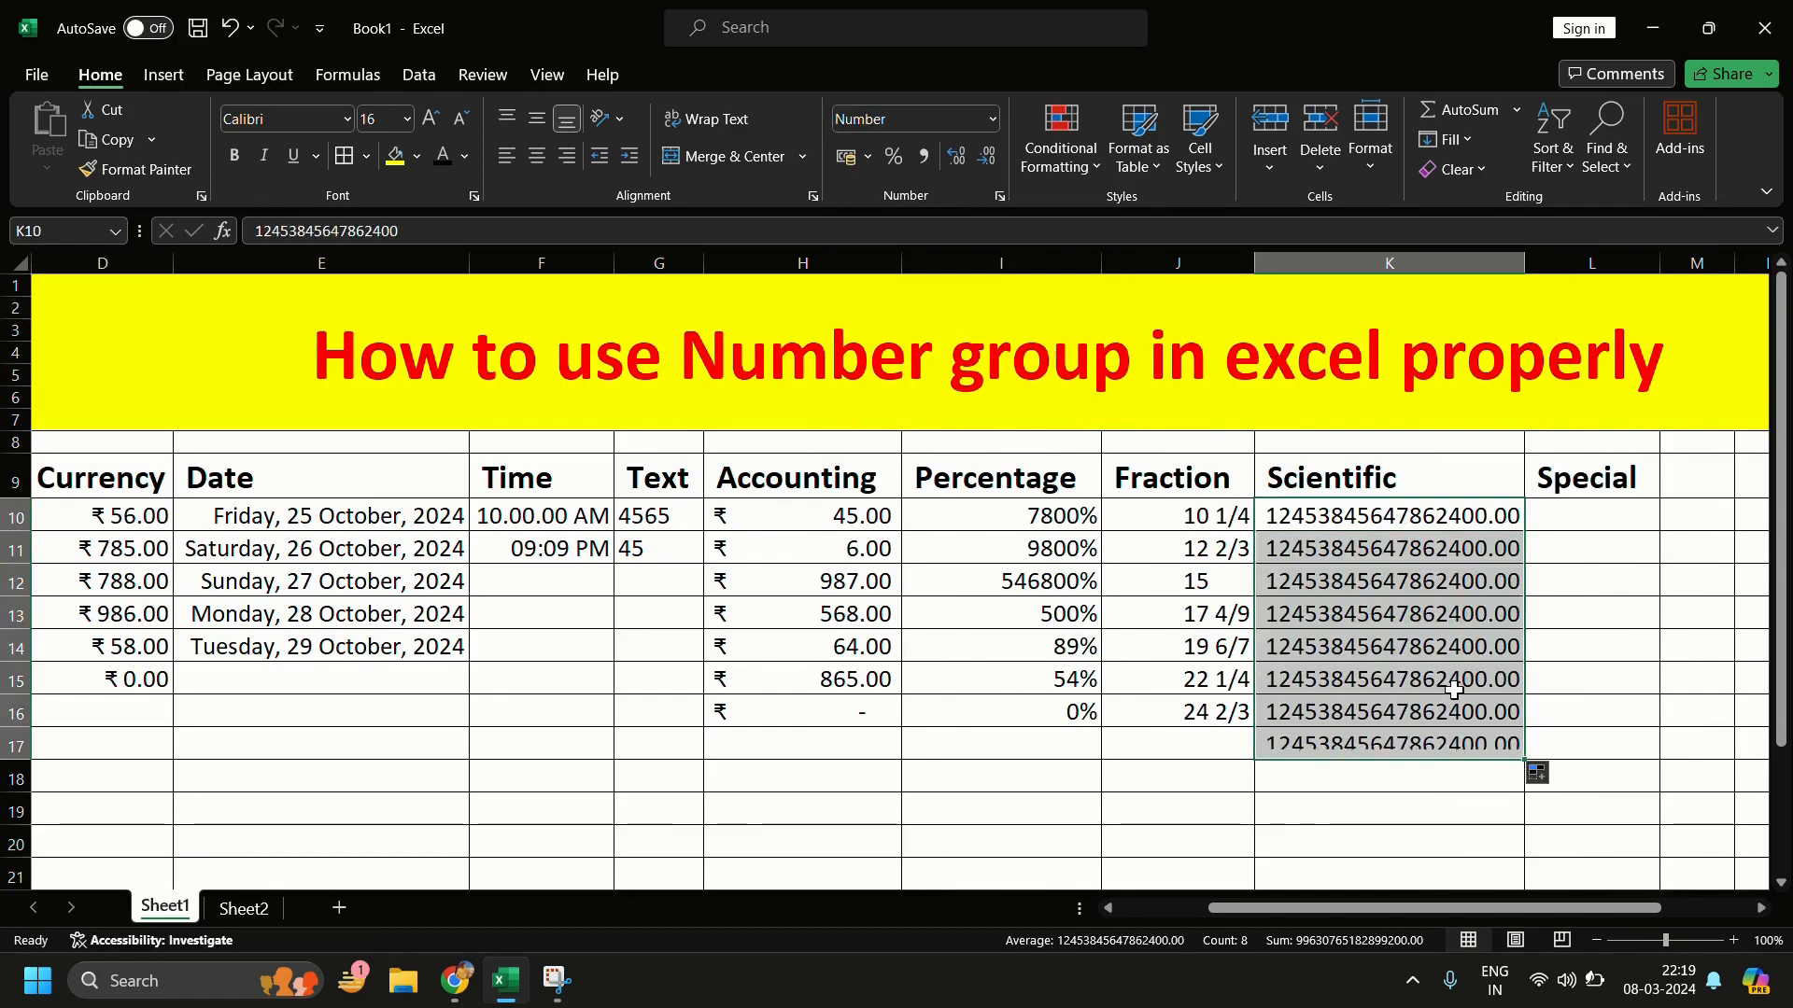
left_click(1398, 558)
Step: Apply the Scientific number format to K10:K17
left_click_drag(1400, 520, 1416, 749)
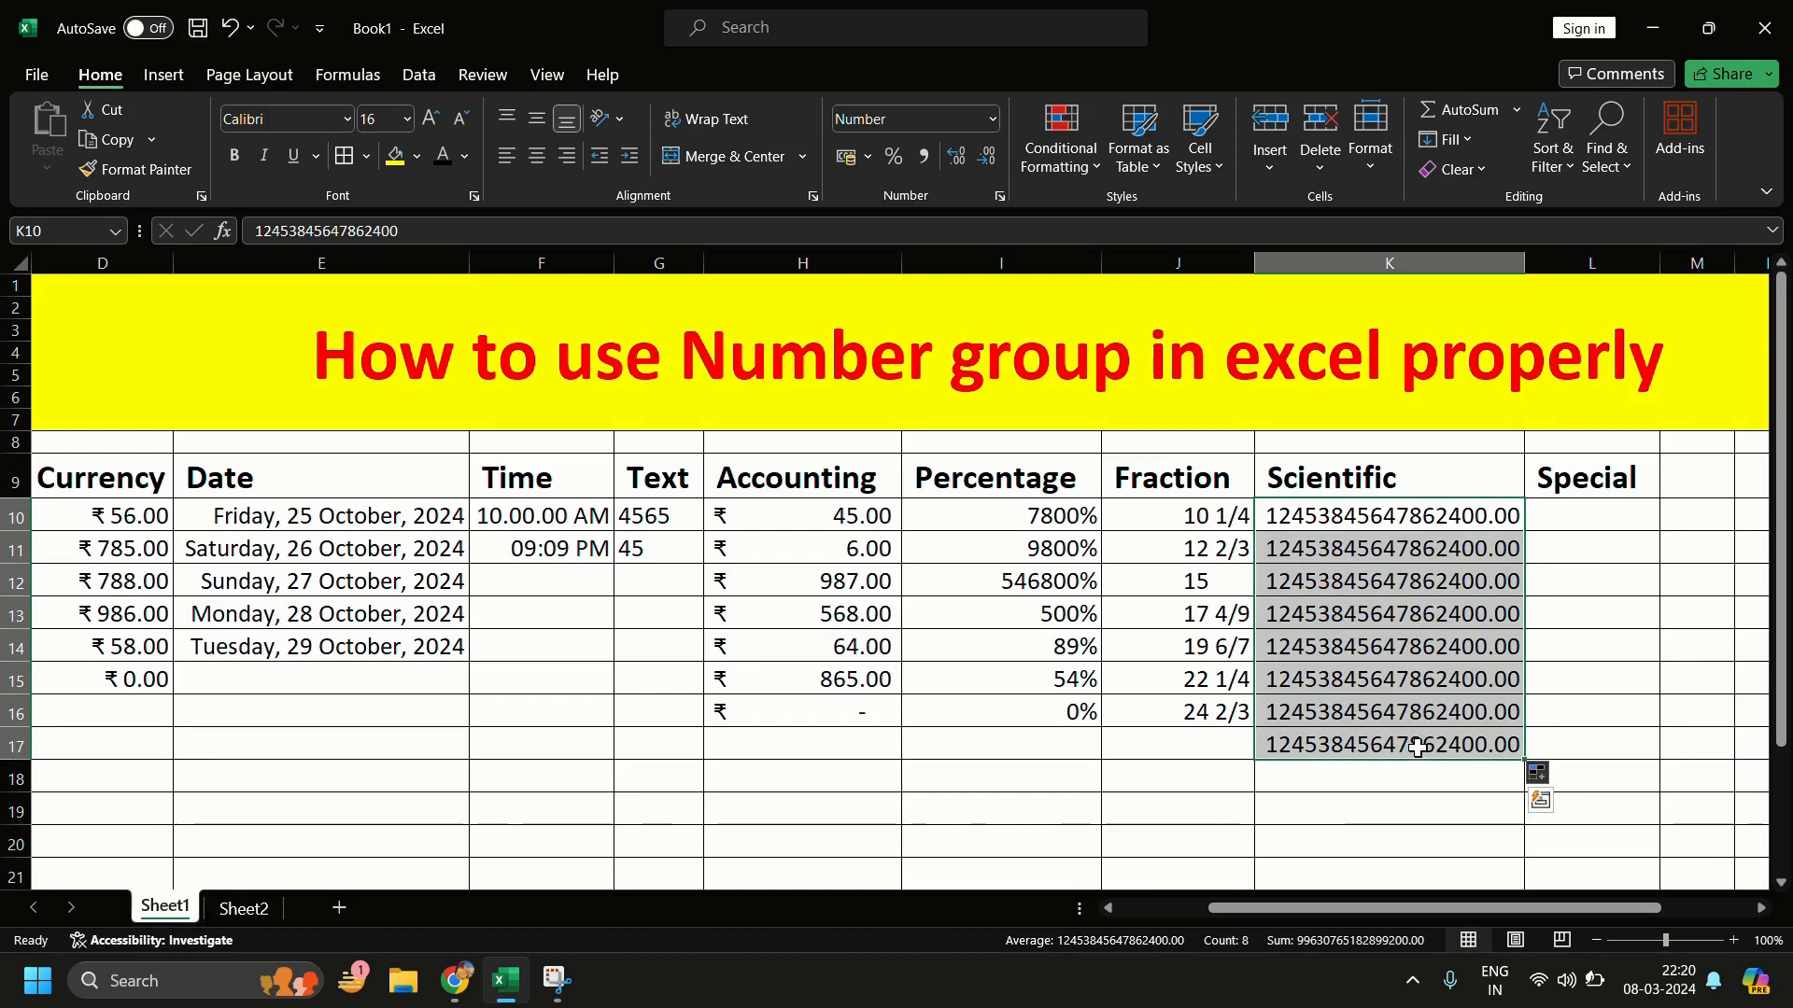
left_click(993, 120)
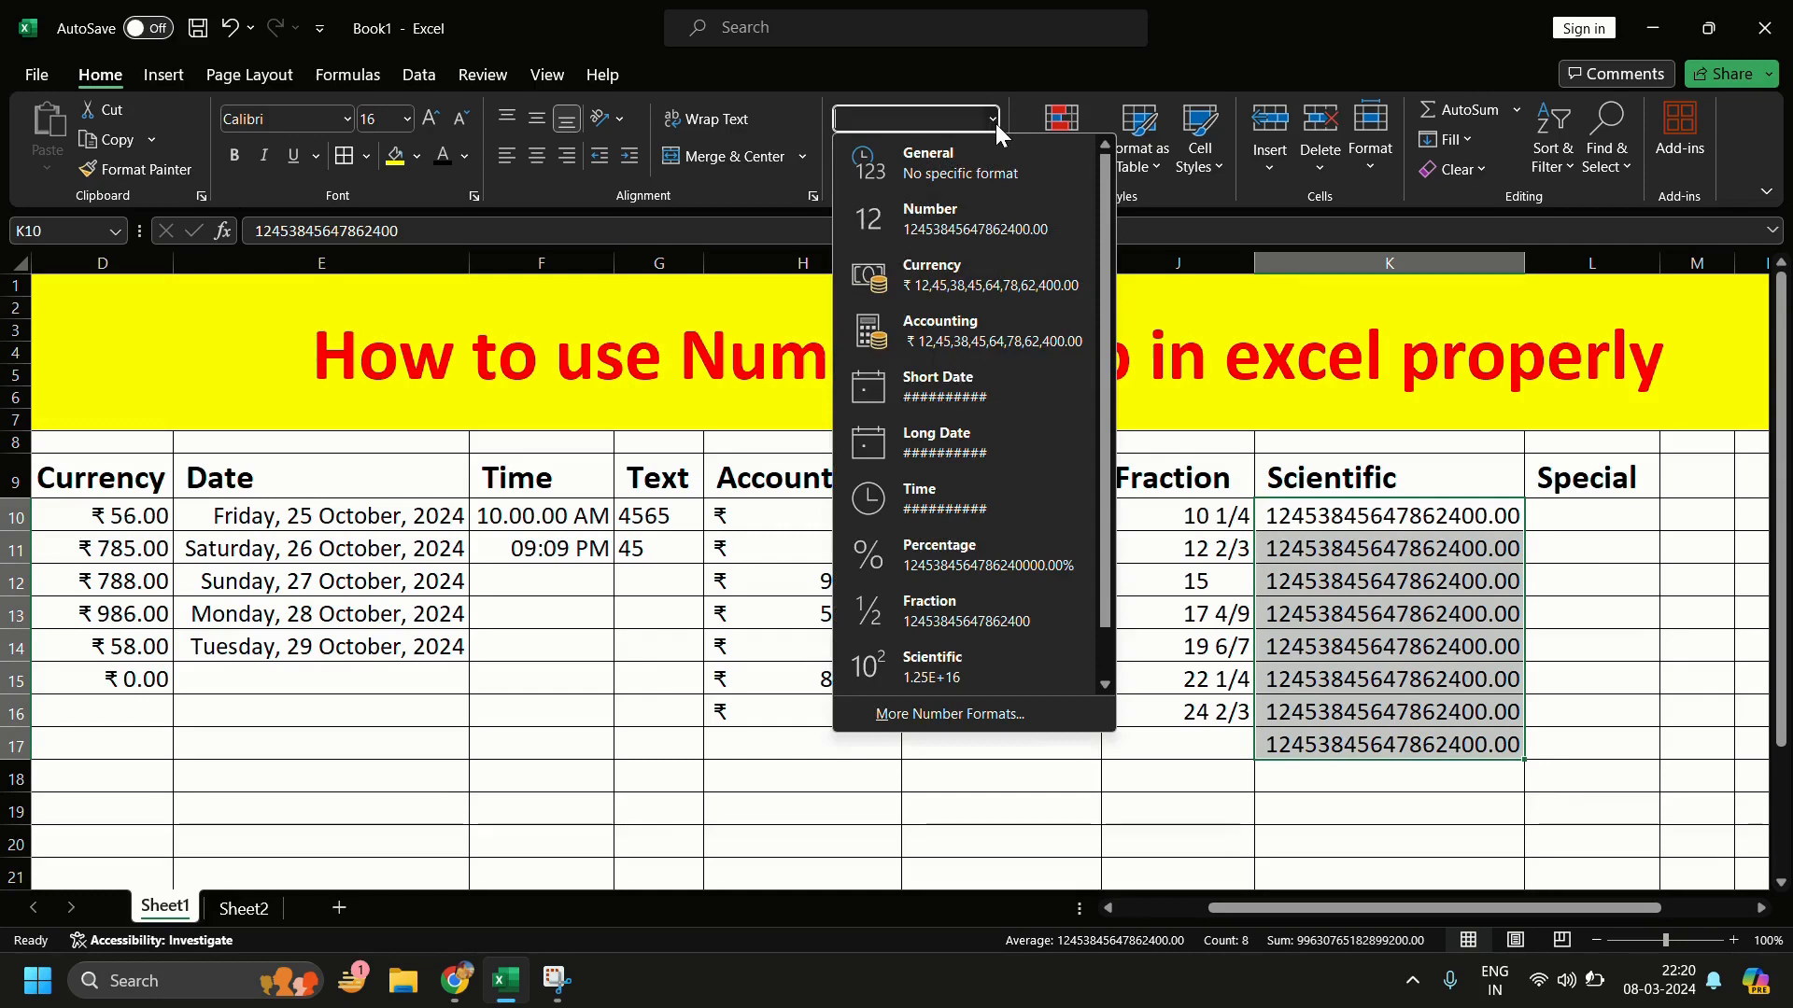
left_click(975, 664)
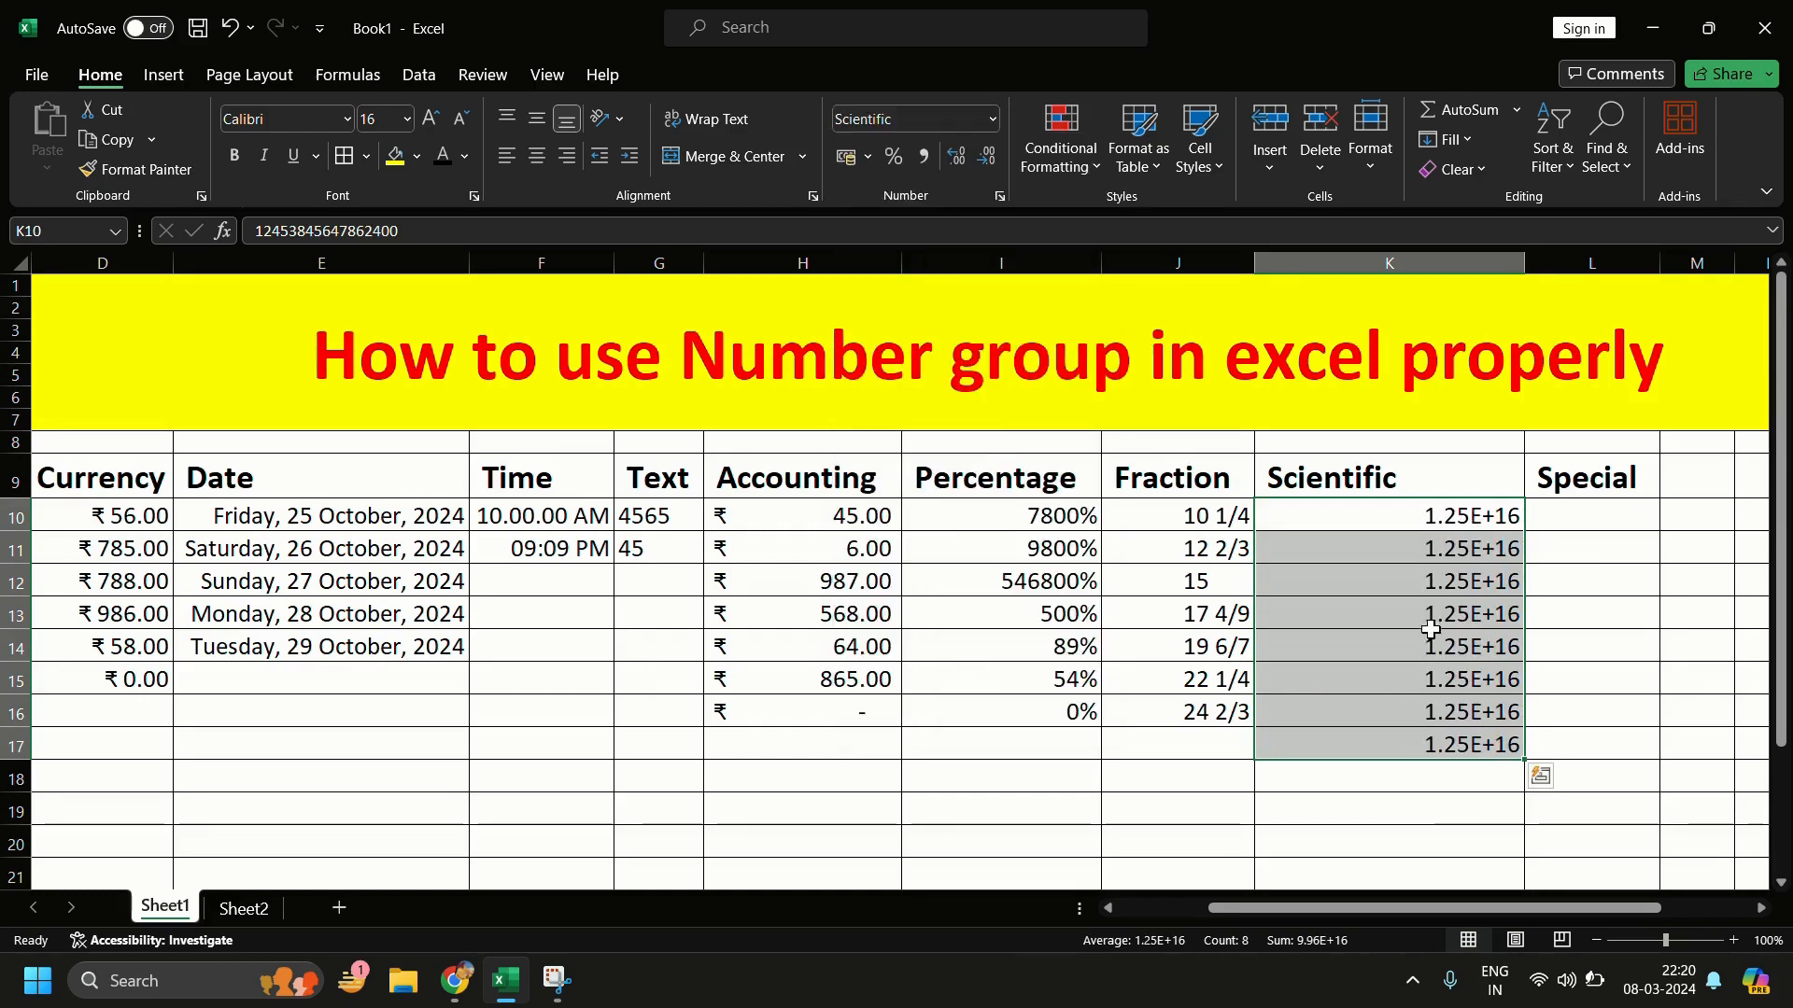
left_click(1480, 604)
Step: Enter 4538 in K18 and 45 in K19 of the Scientific column
left_click(1456, 782)
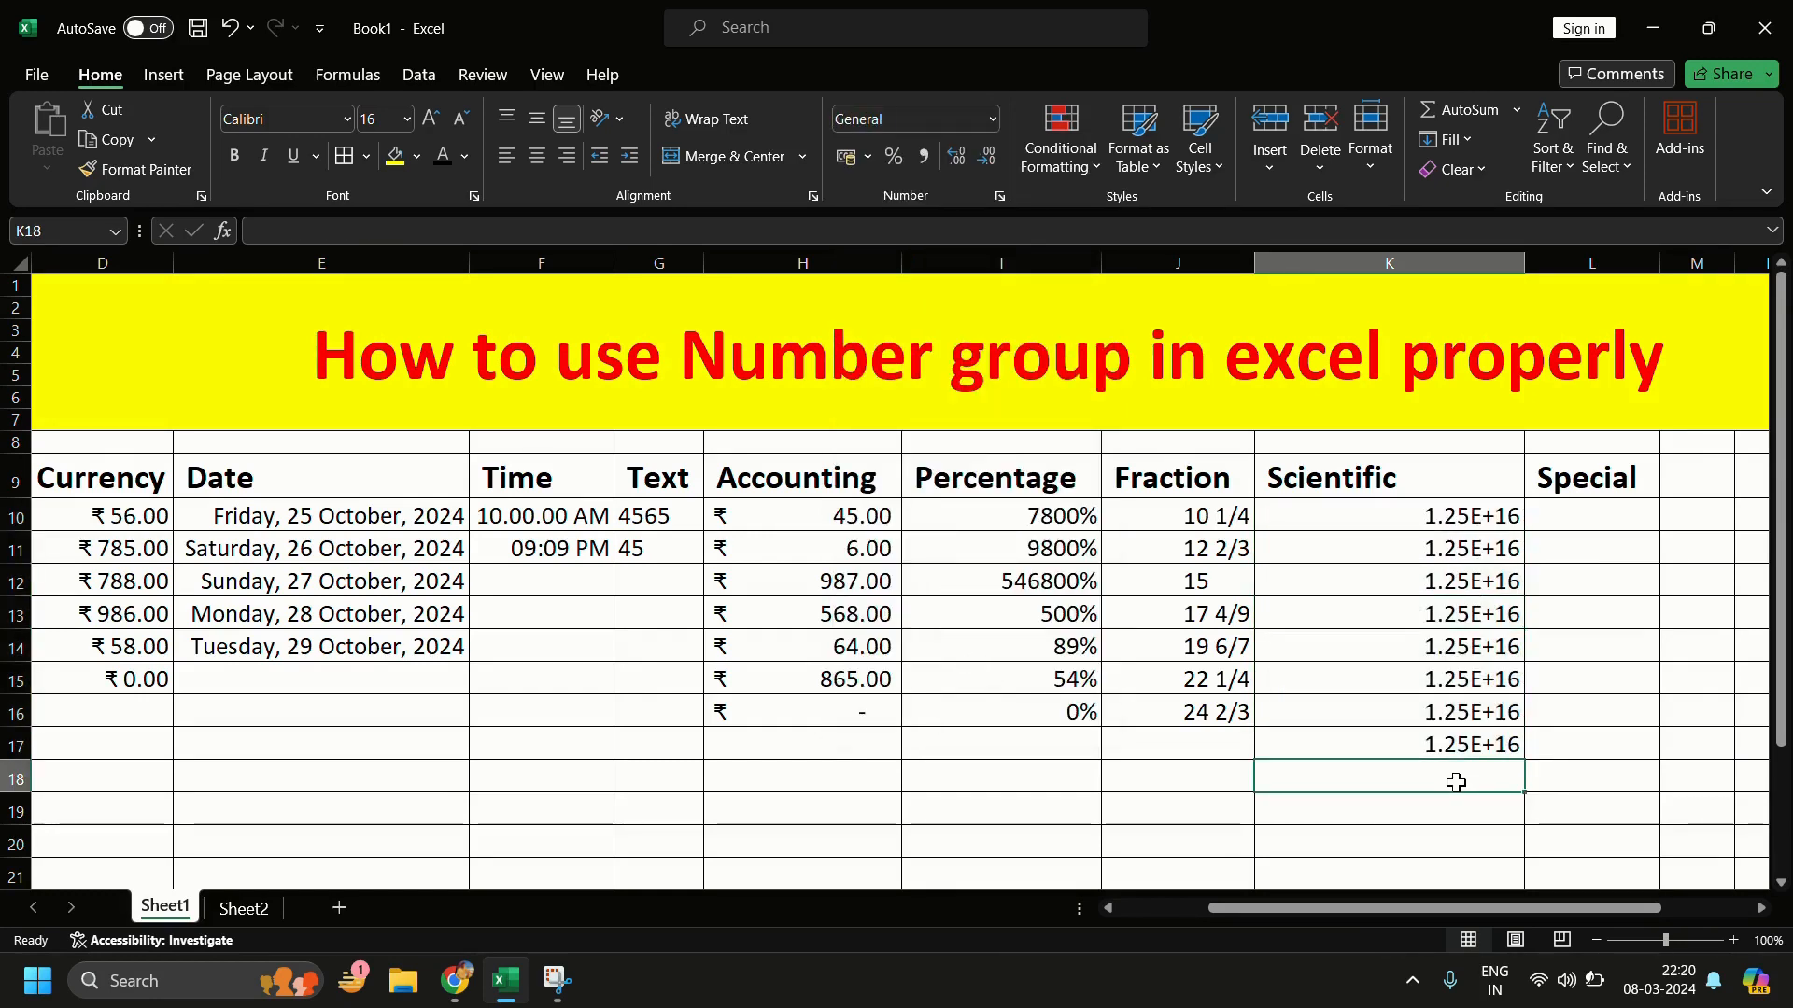
type("4538")
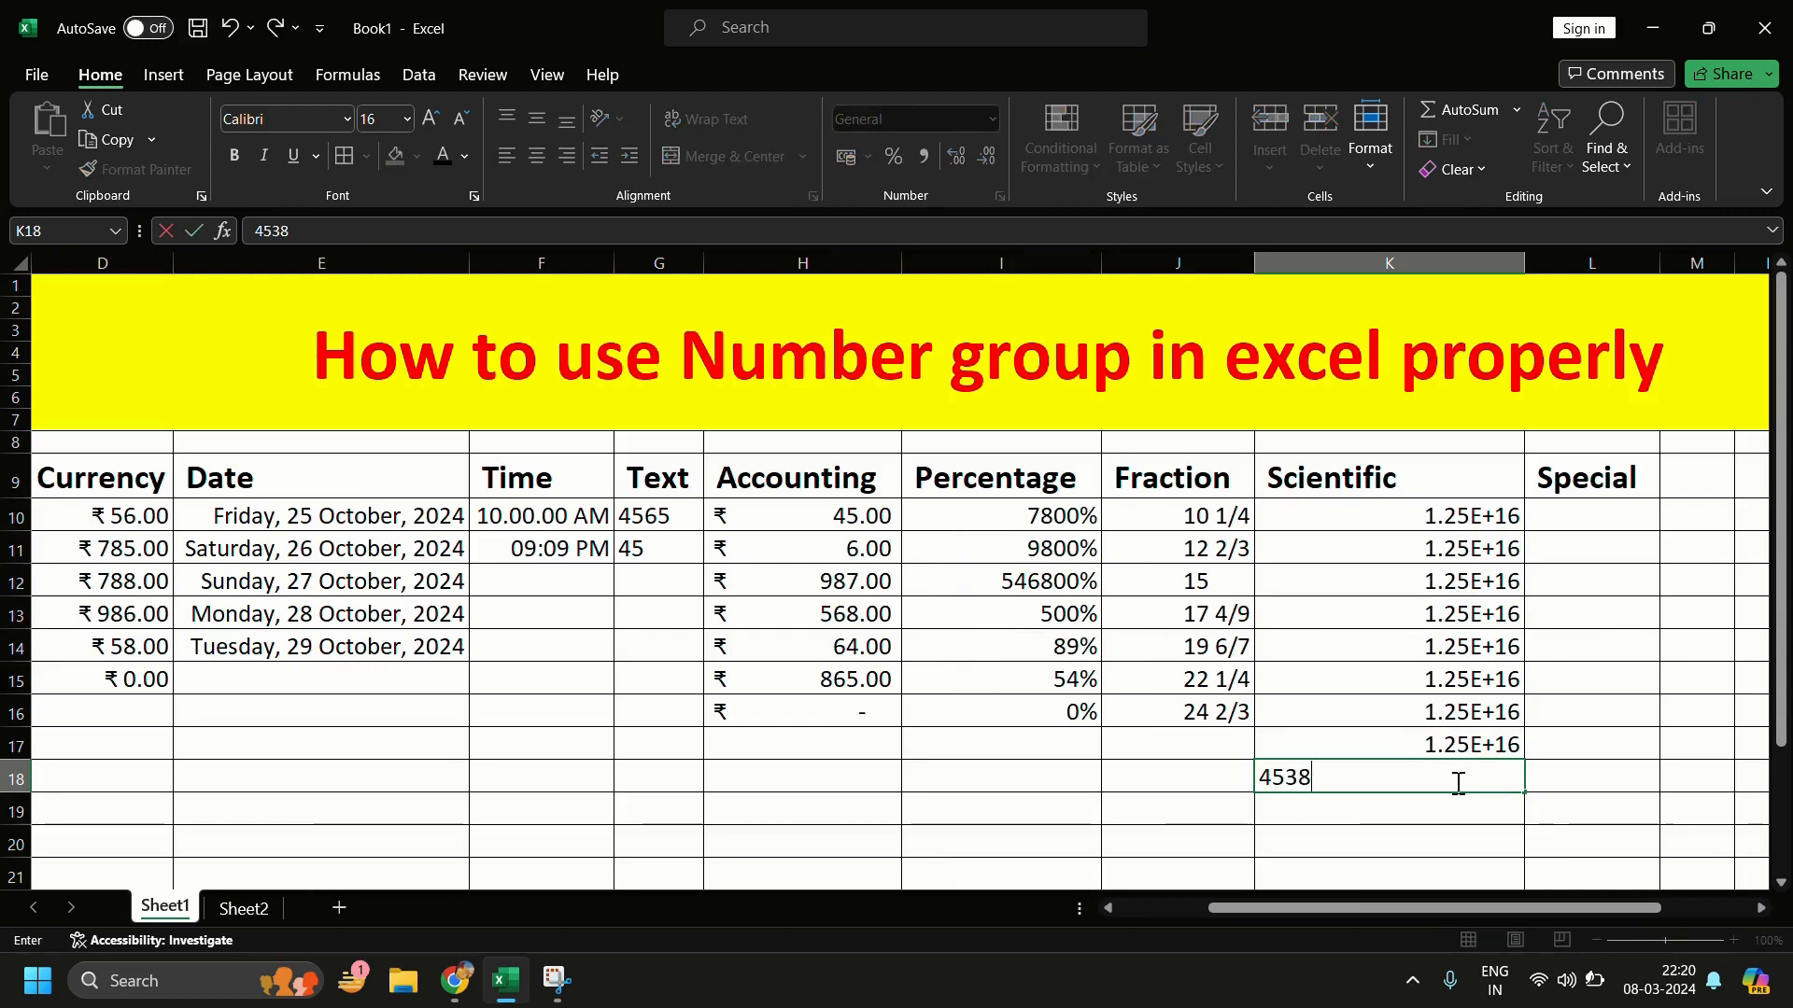
key("Return")
type("45")
key("Return")
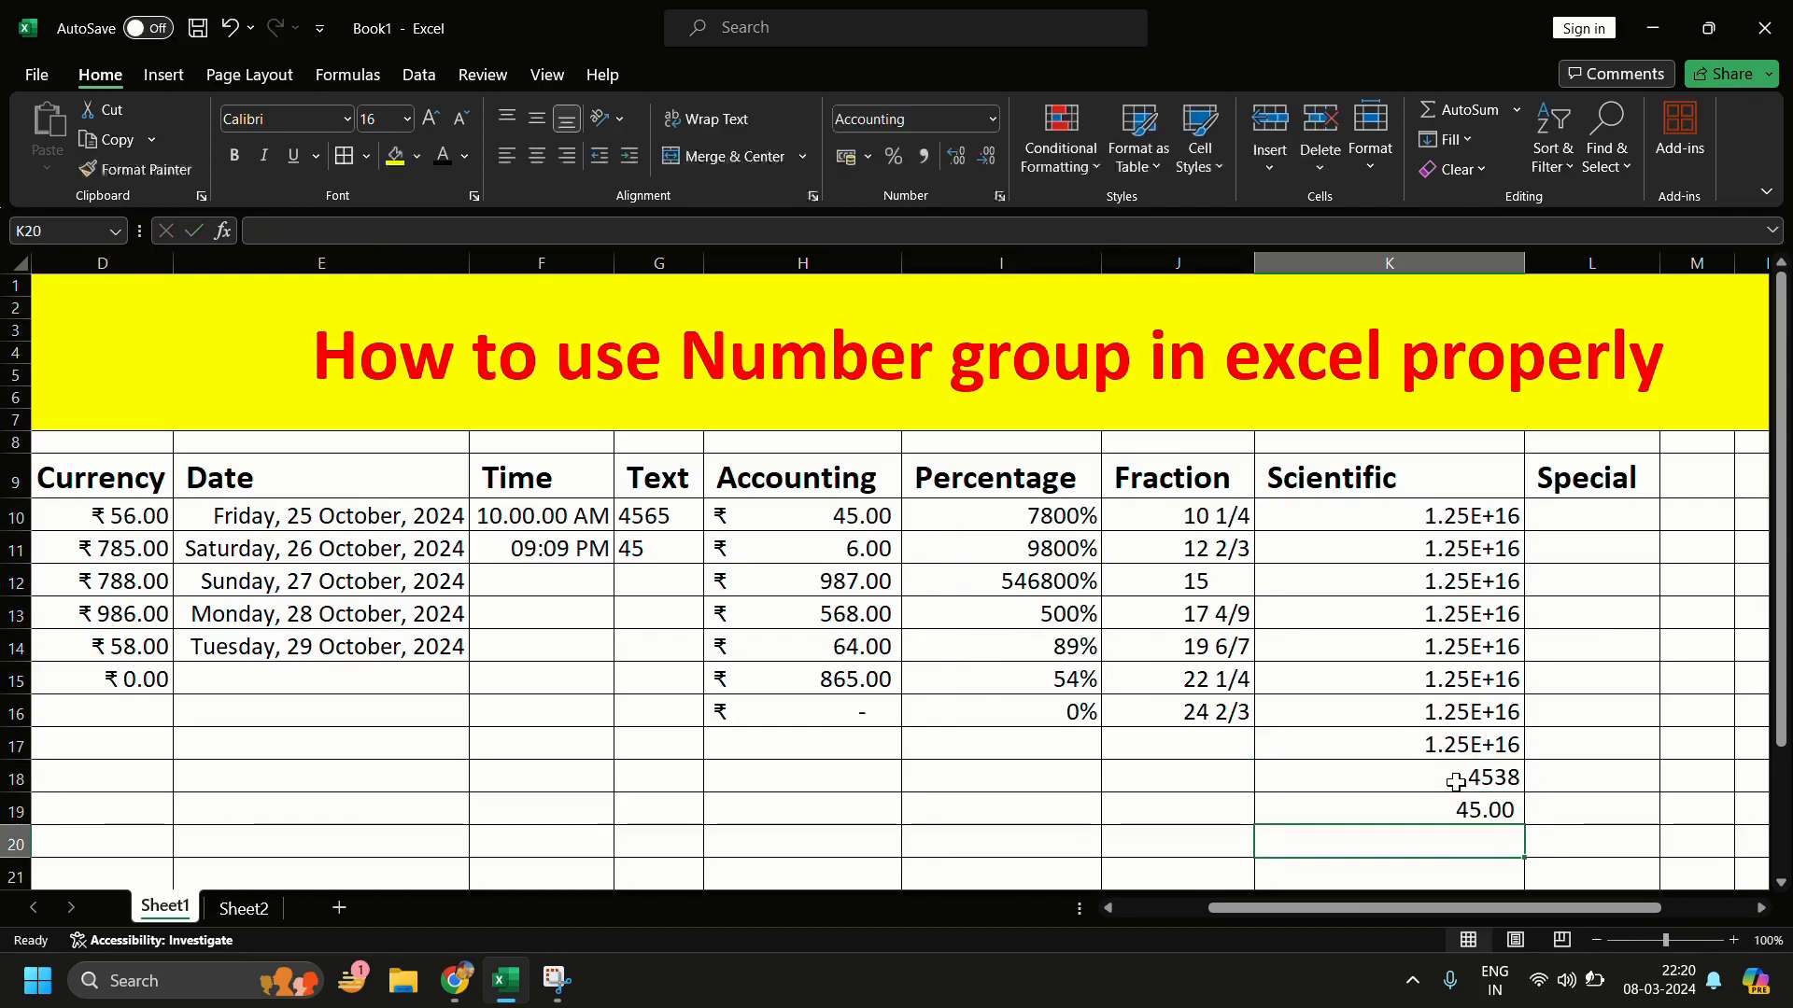
Step: Apply the Scientific number format to K18:K19
left_click_drag(1455, 781, 1469, 816)
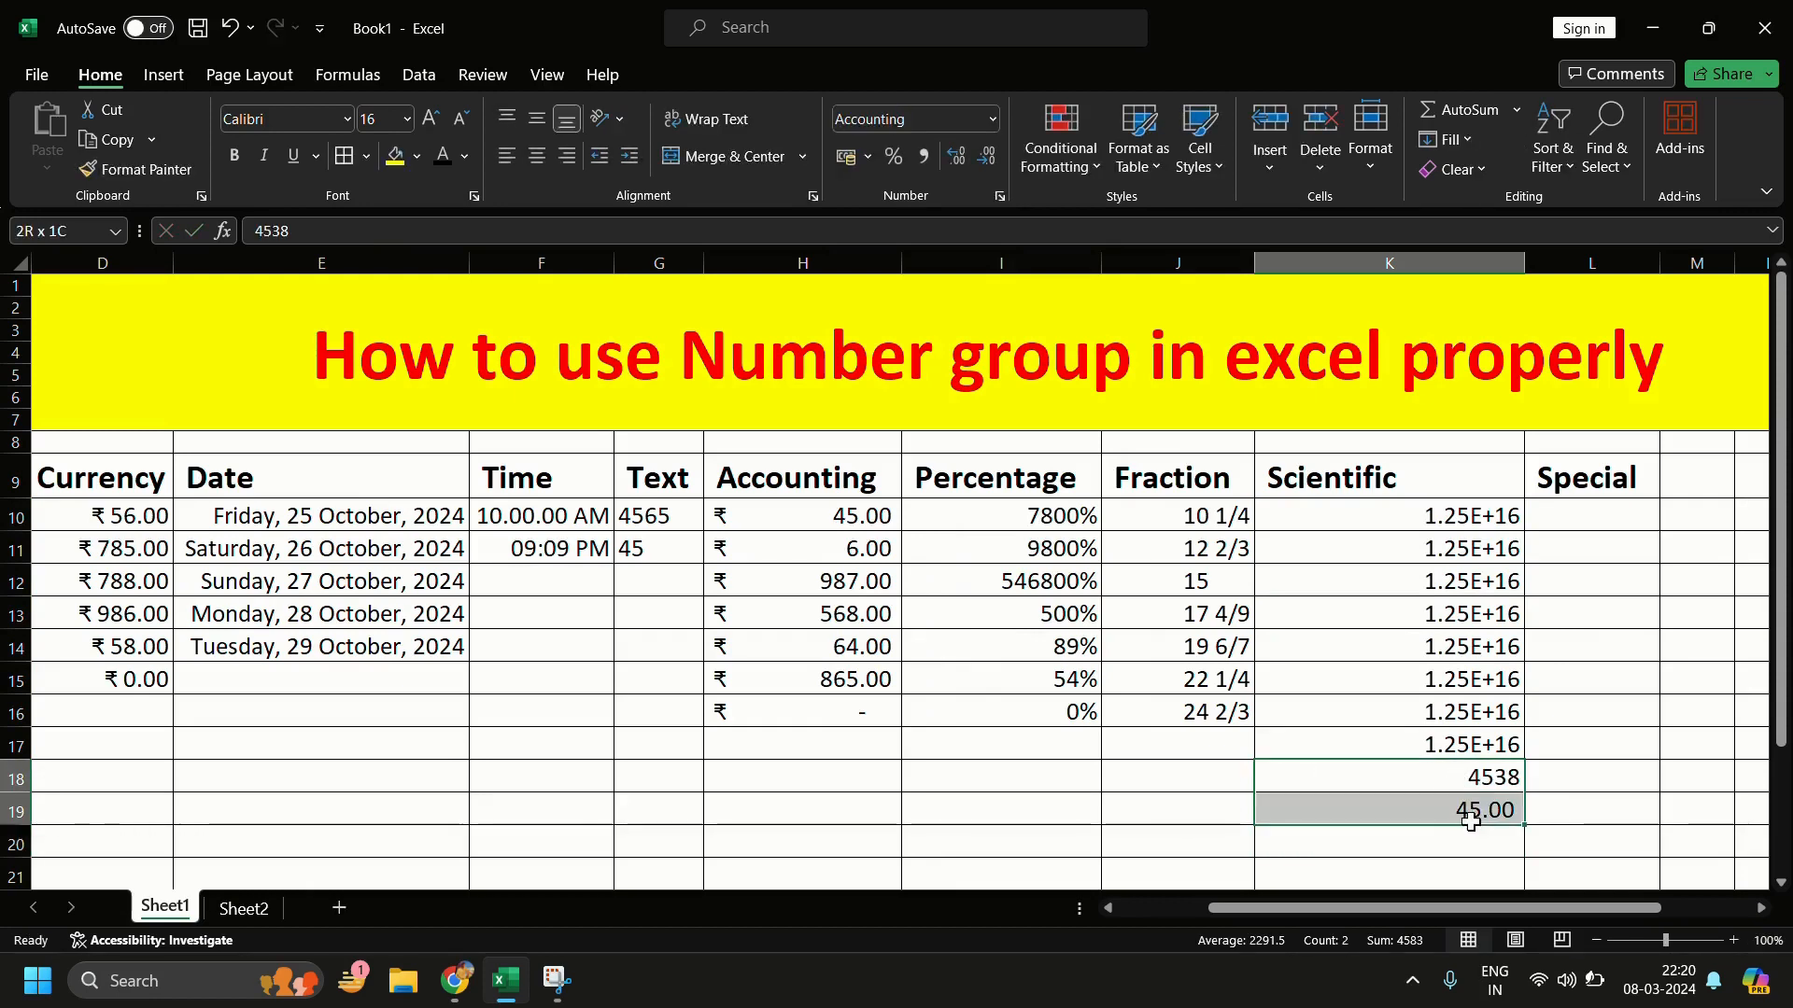
left_click(993, 120)
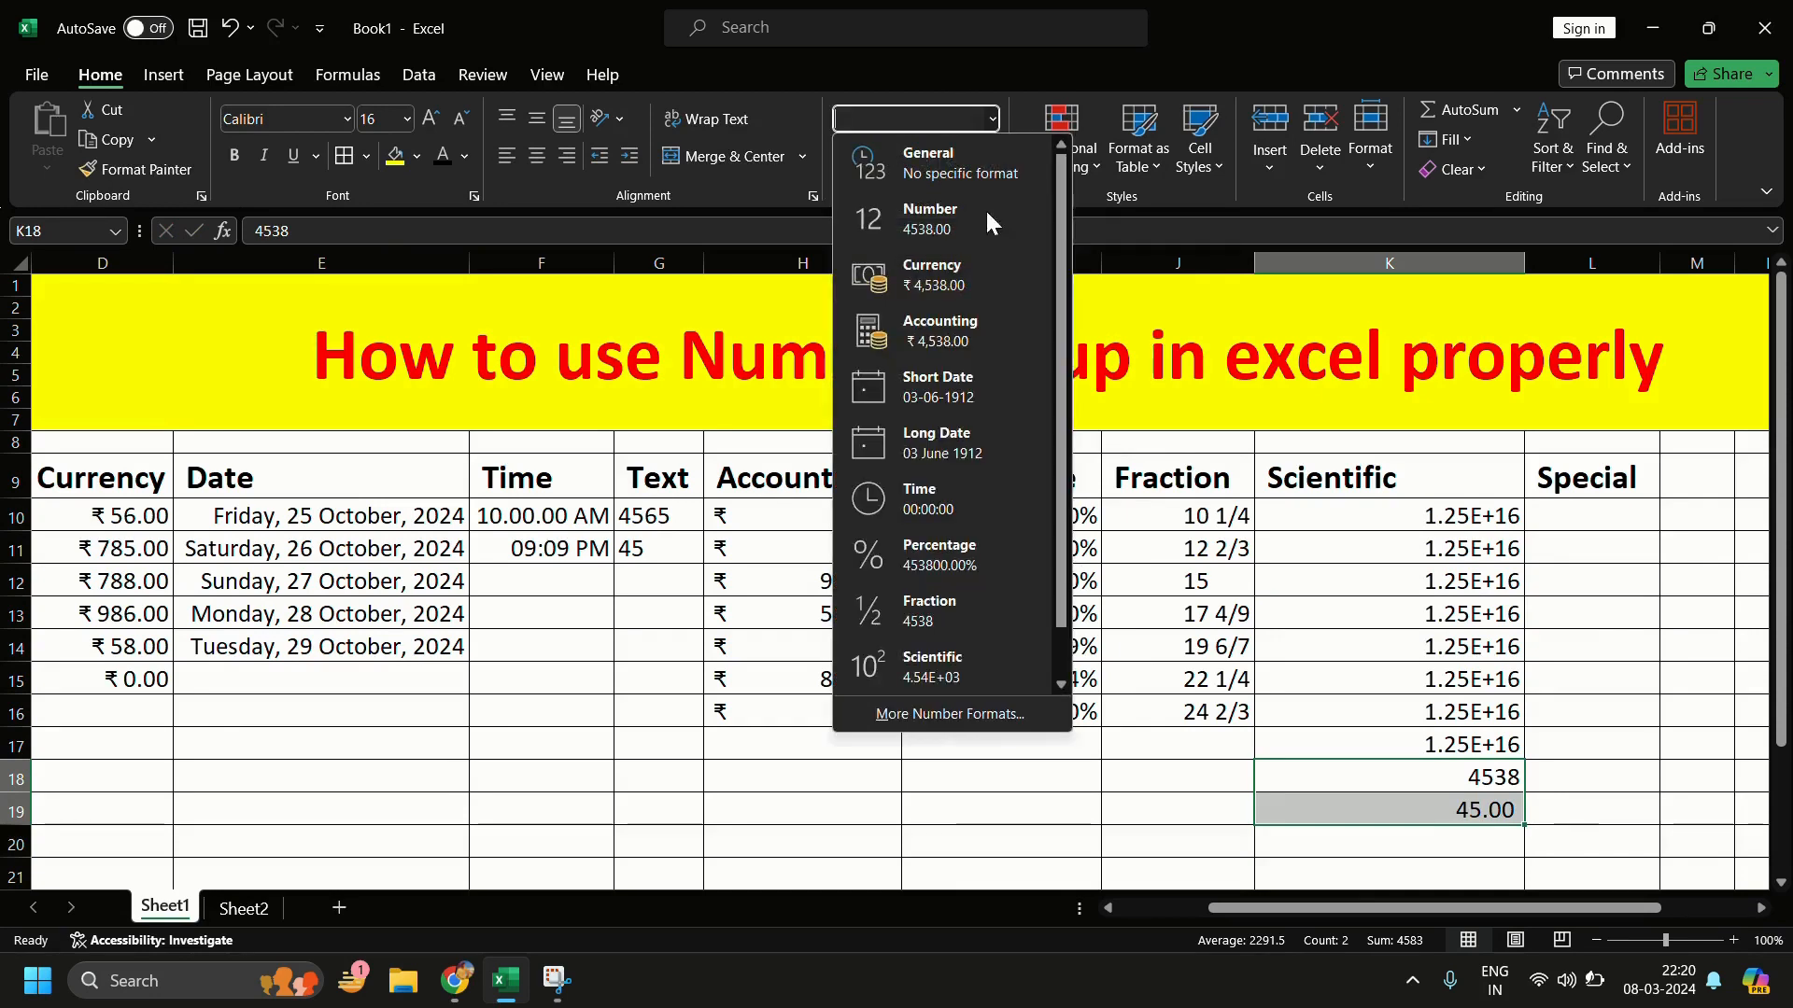
left_click(975, 657)
left_click(1600, 834)
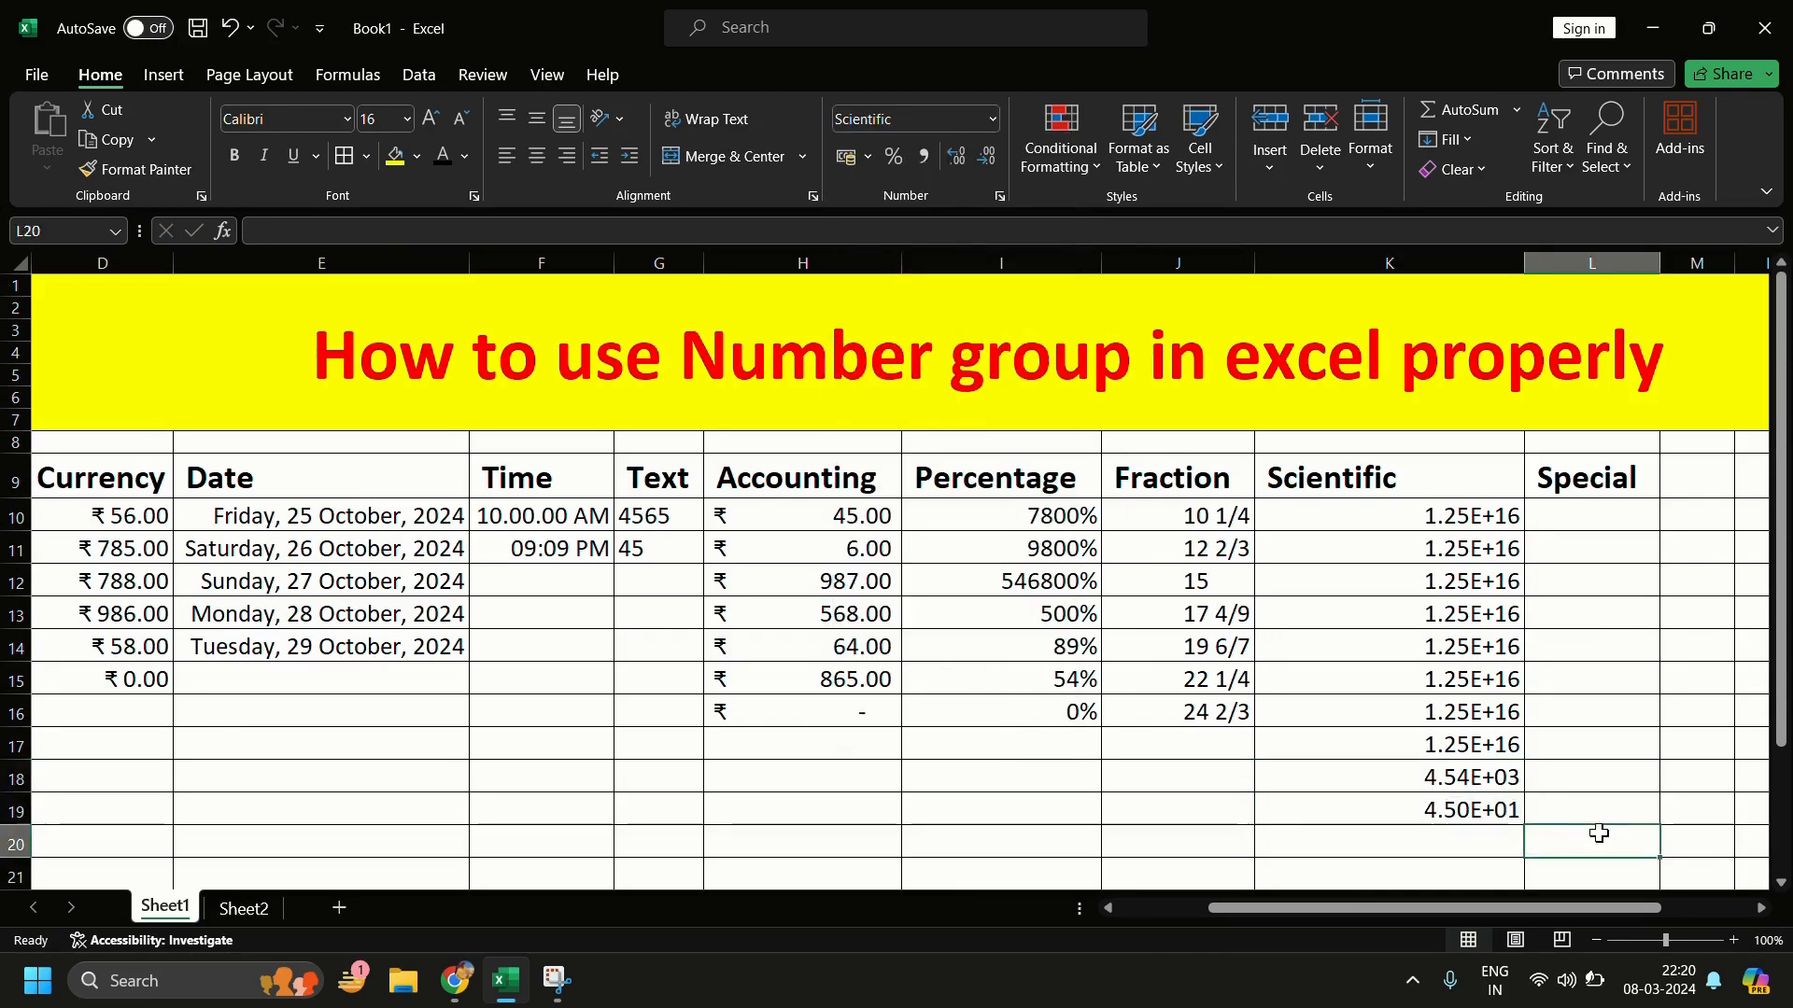
left_click_drag(1476, 787, 1477, 830)
left_click(1596, 707)
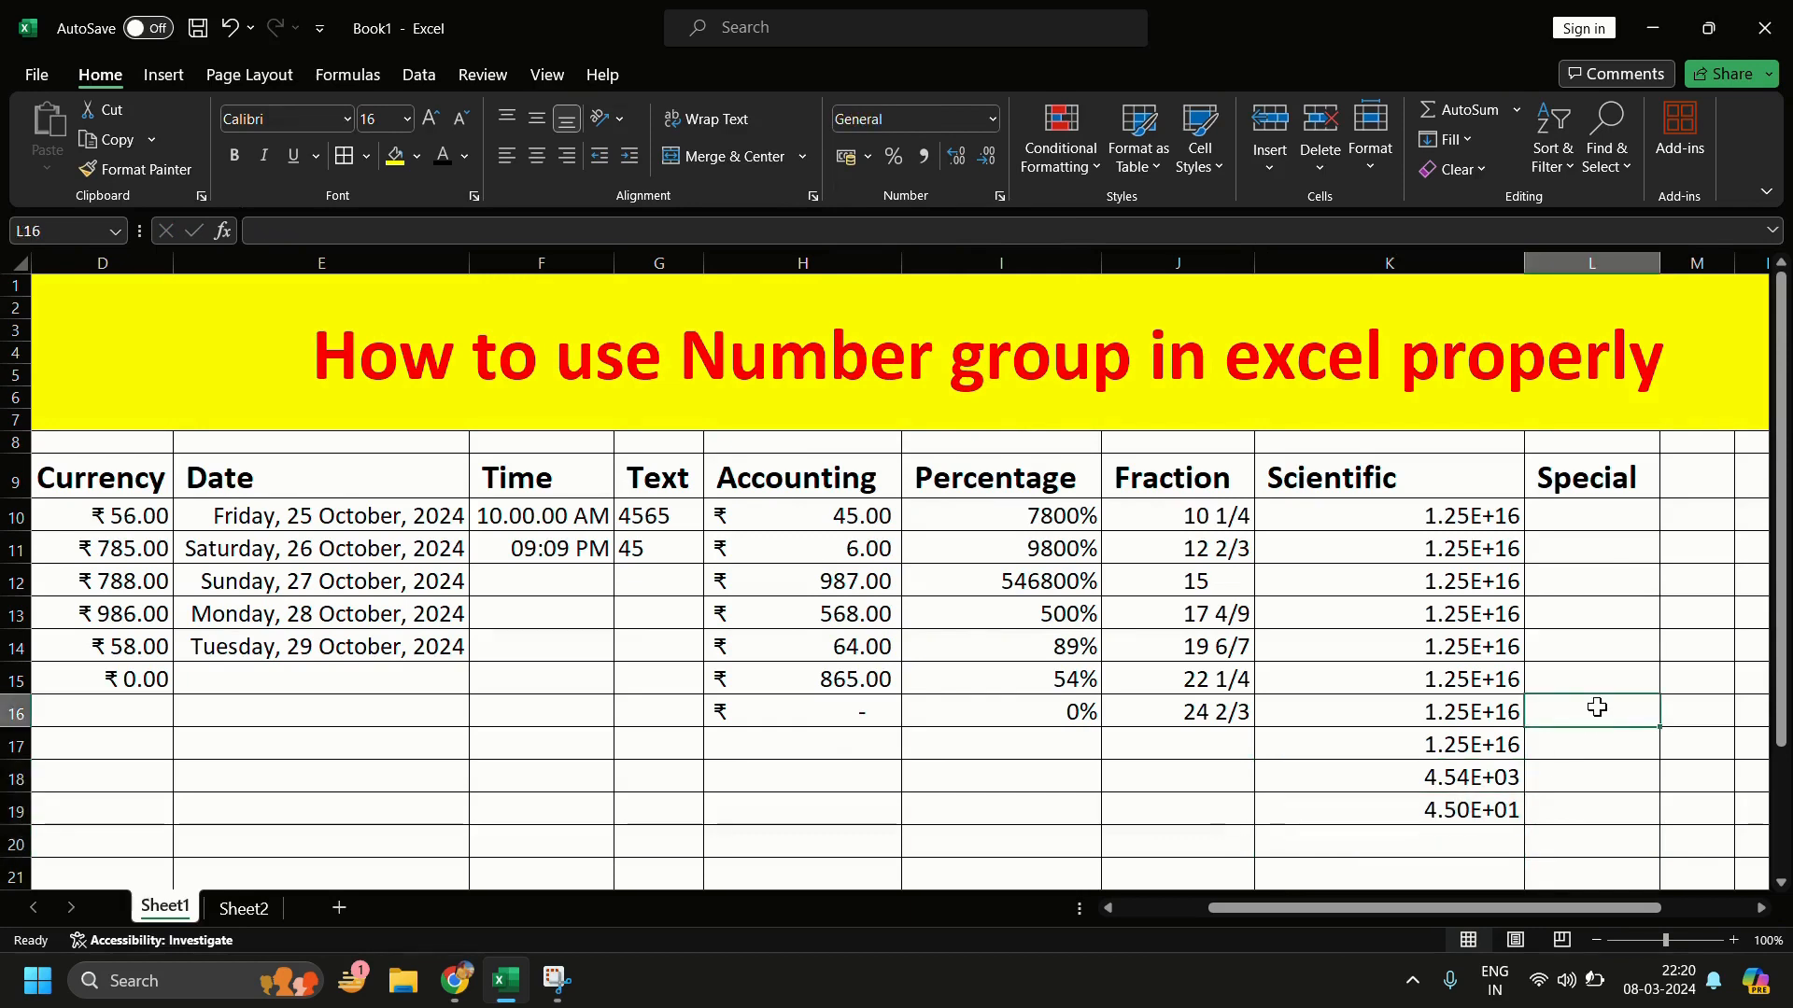
Step: Check the Special category of the cell format settings for L10 and close them without applying a format
left_click(1585, 513)
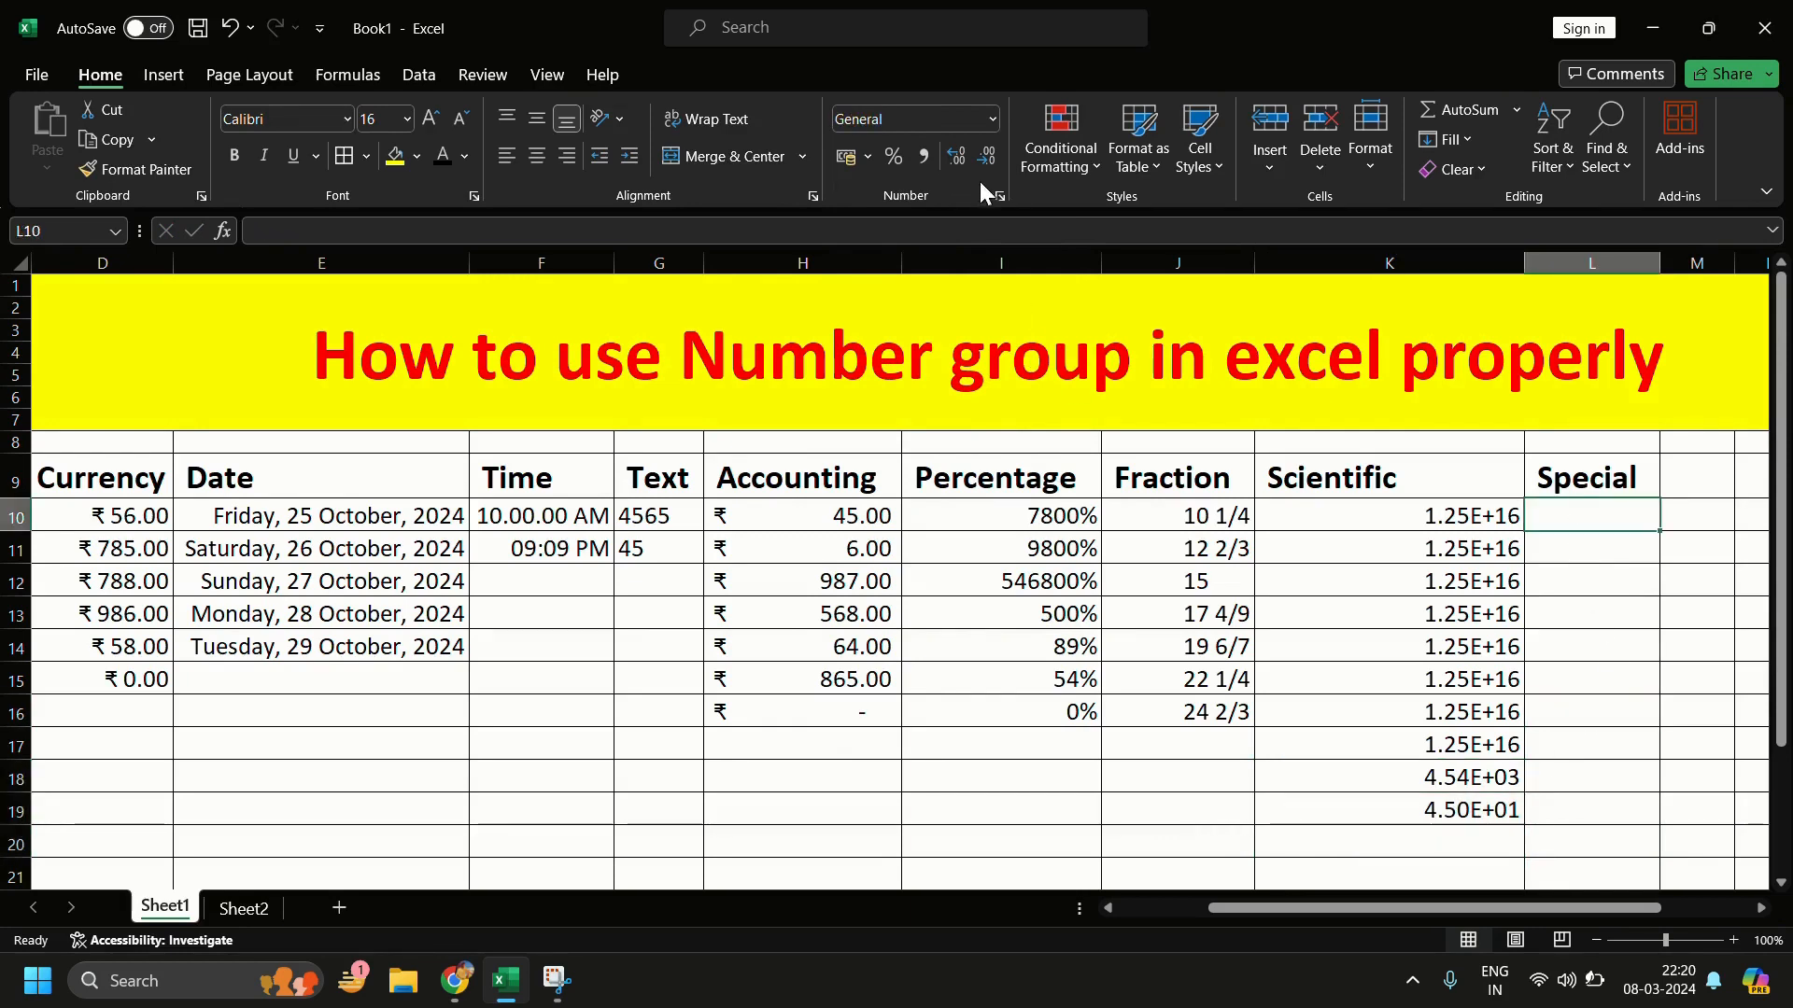
left_click(1000, 198)
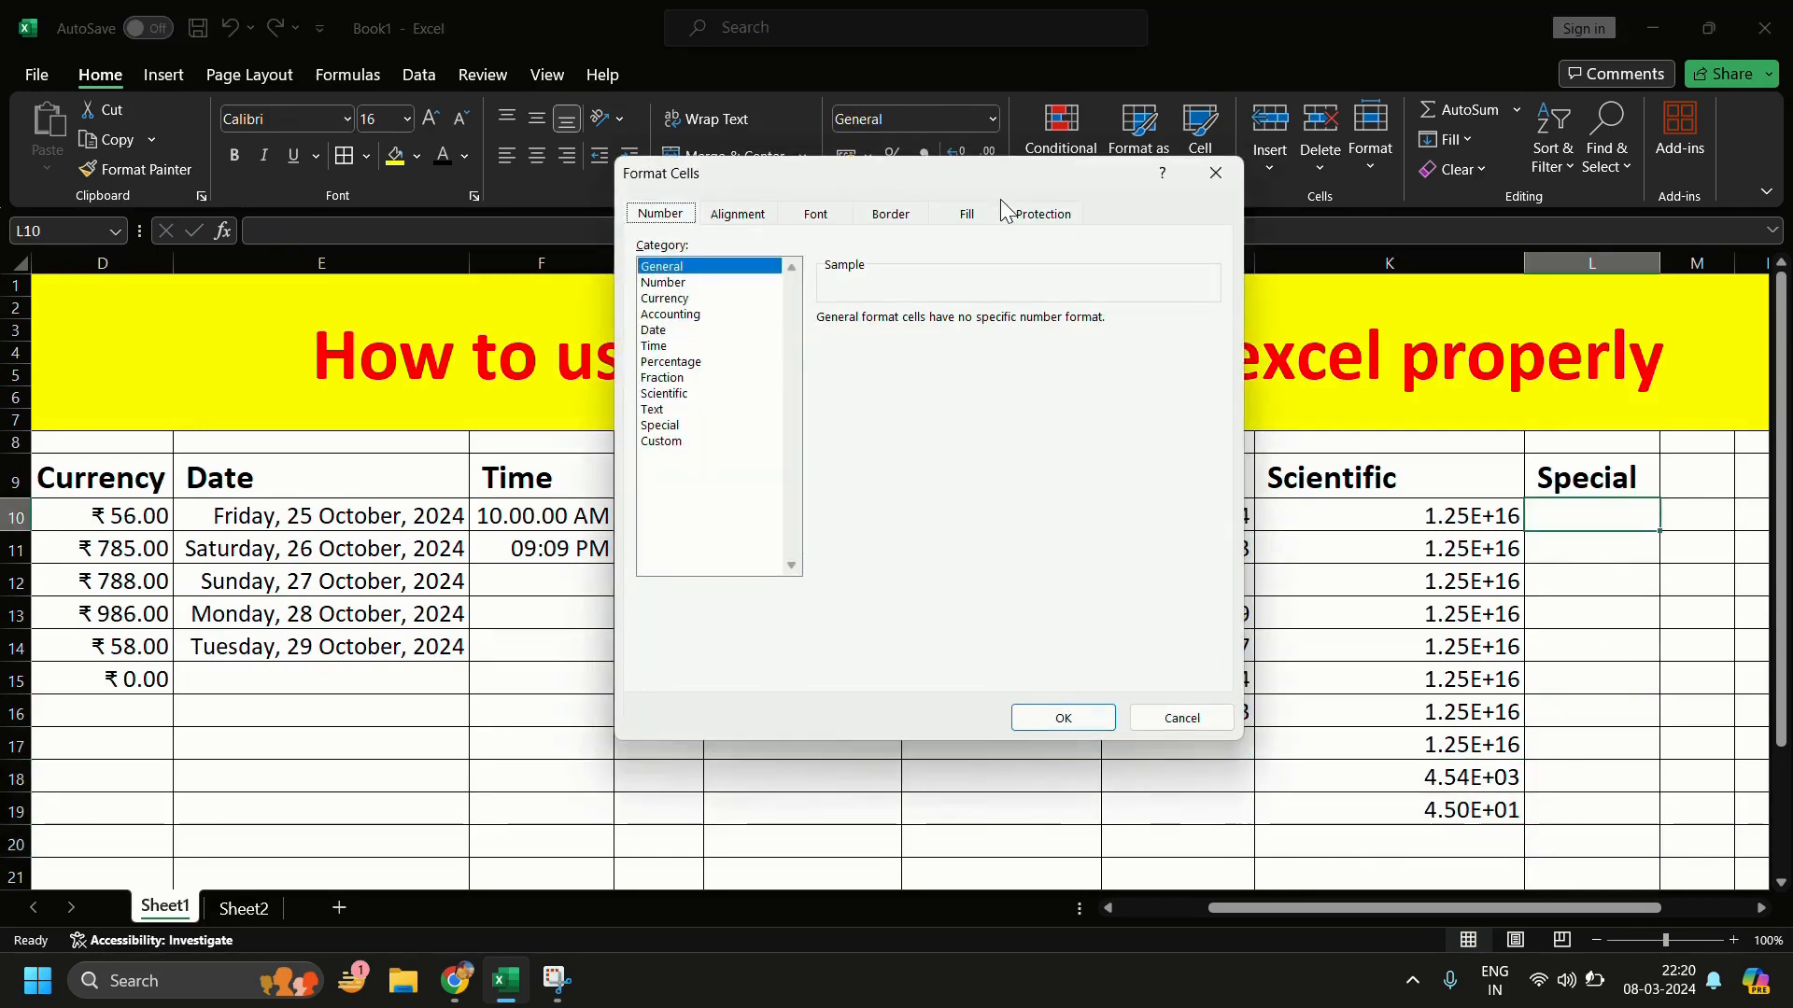
left_click(689, 439)
left_click(690, 425)
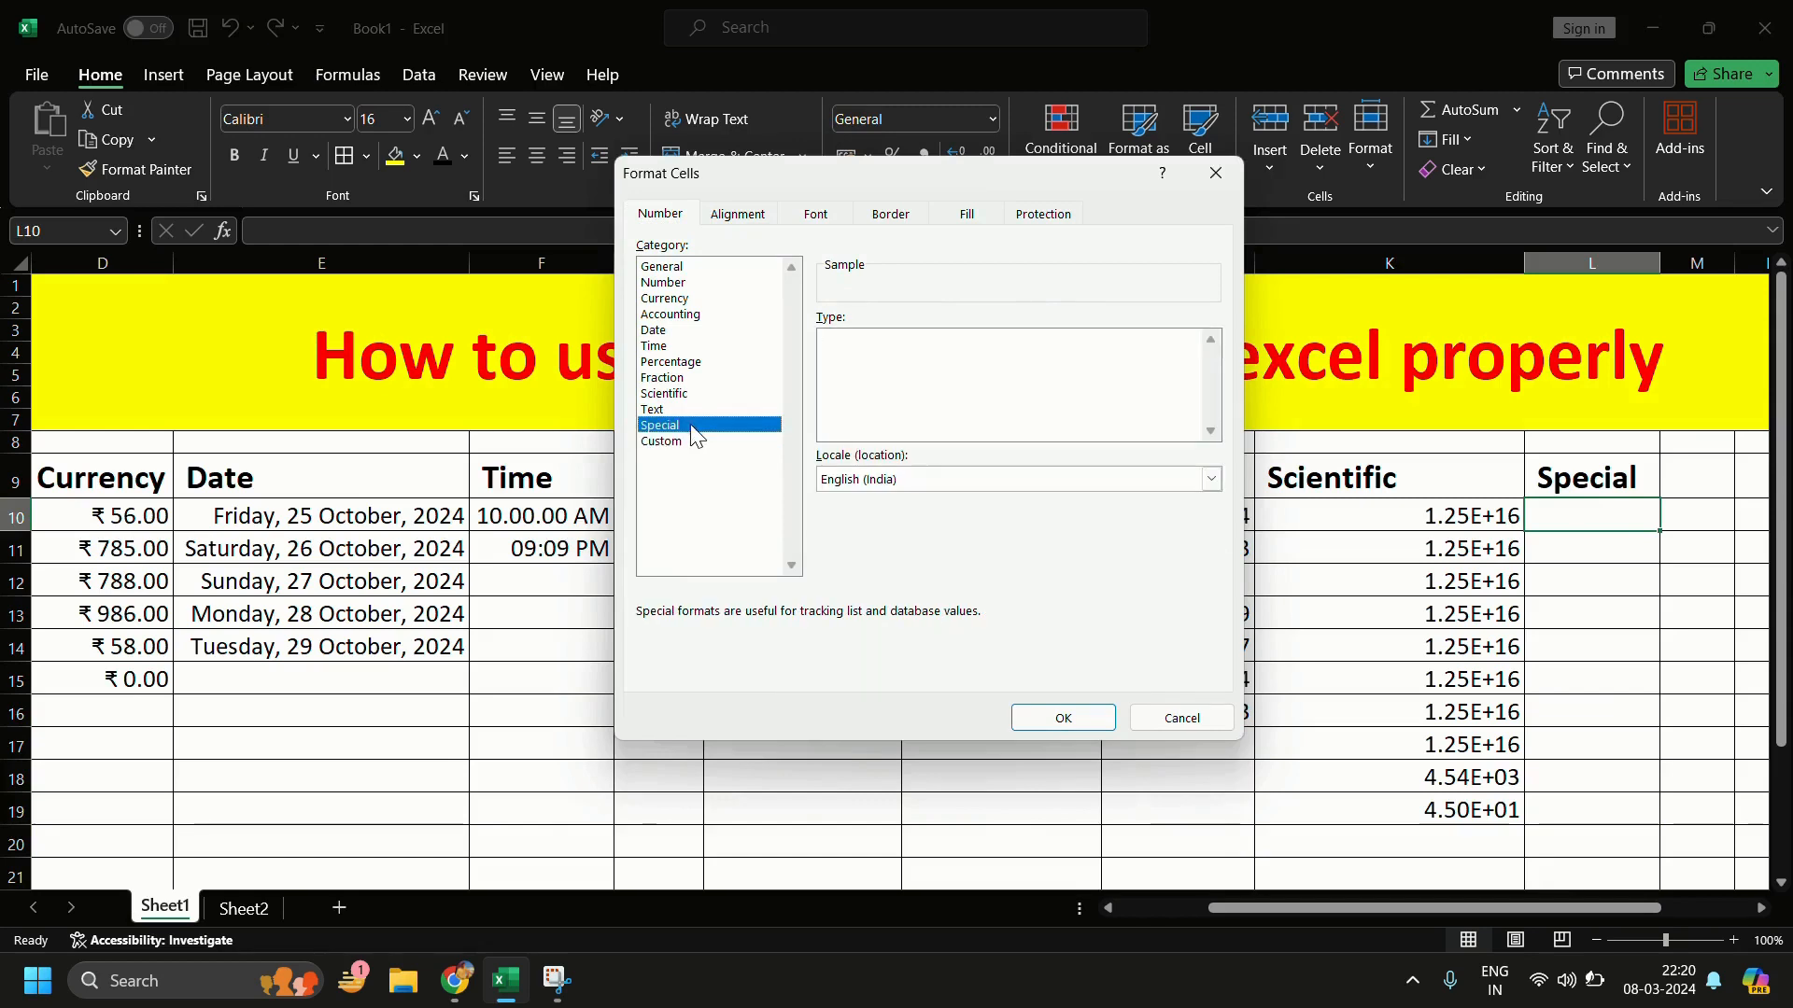
left_click(1215, 172)
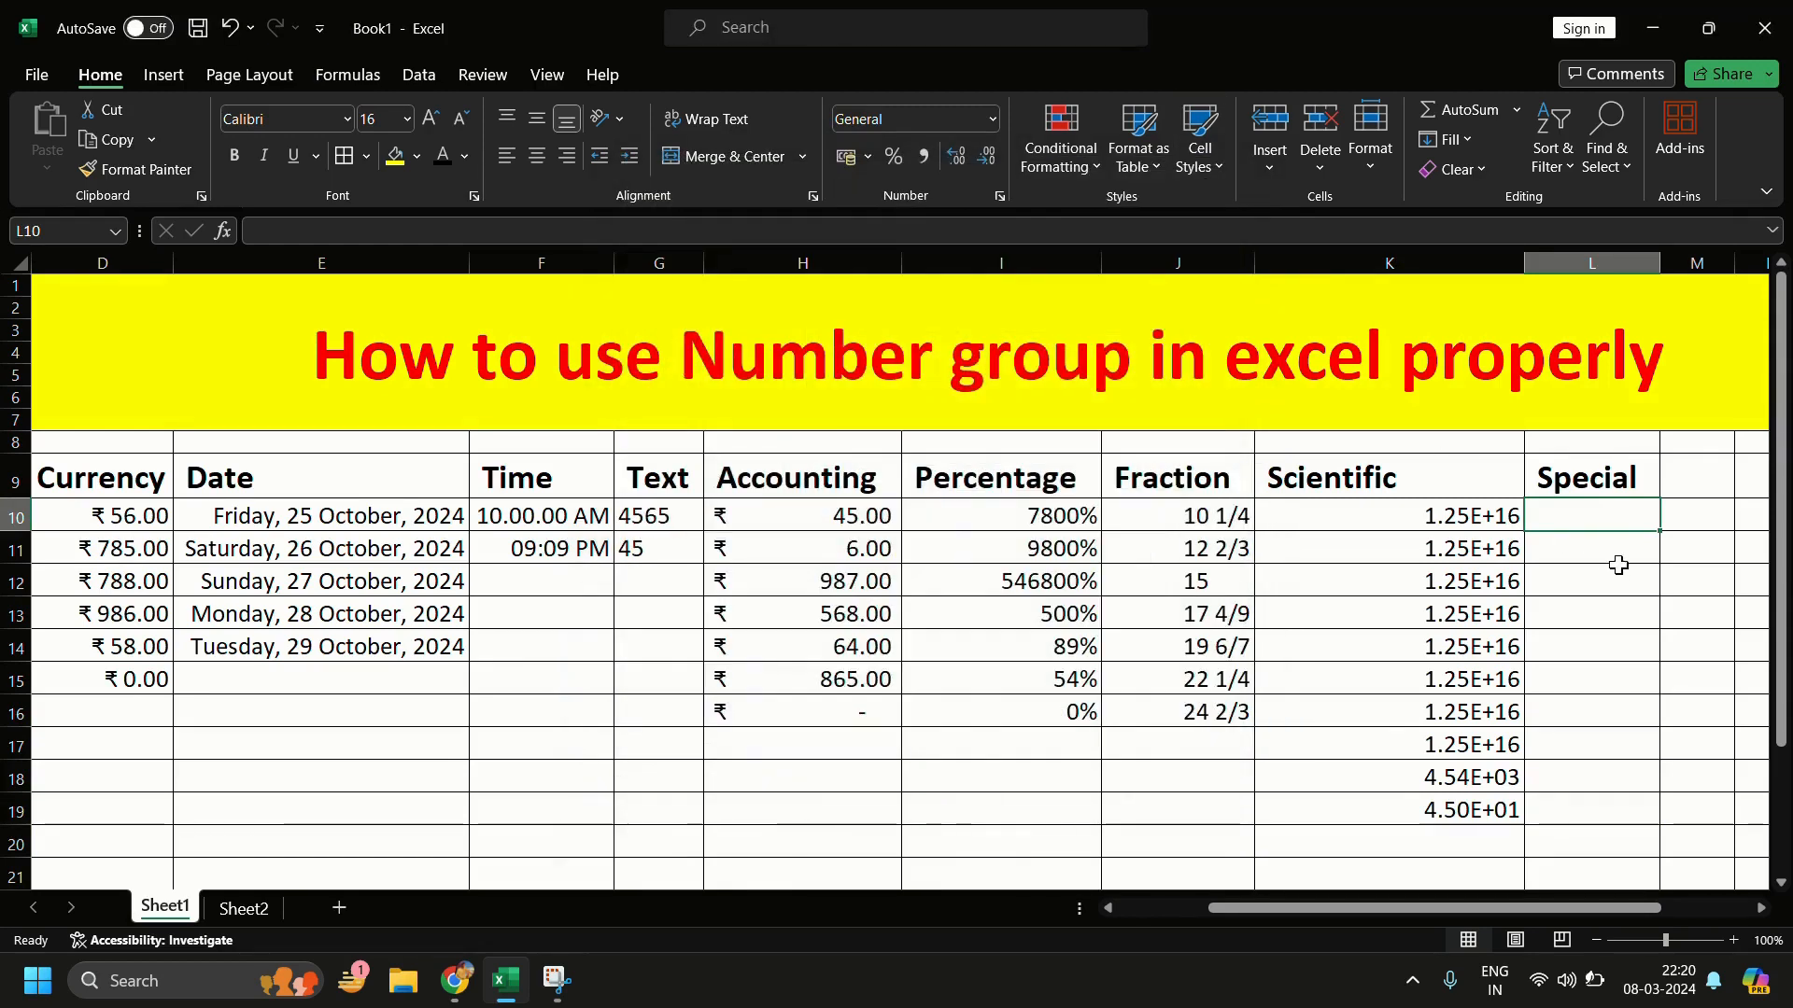
Step: Delete the Special heading from column L
left_click_drag(1593, 452, 1616, 572)
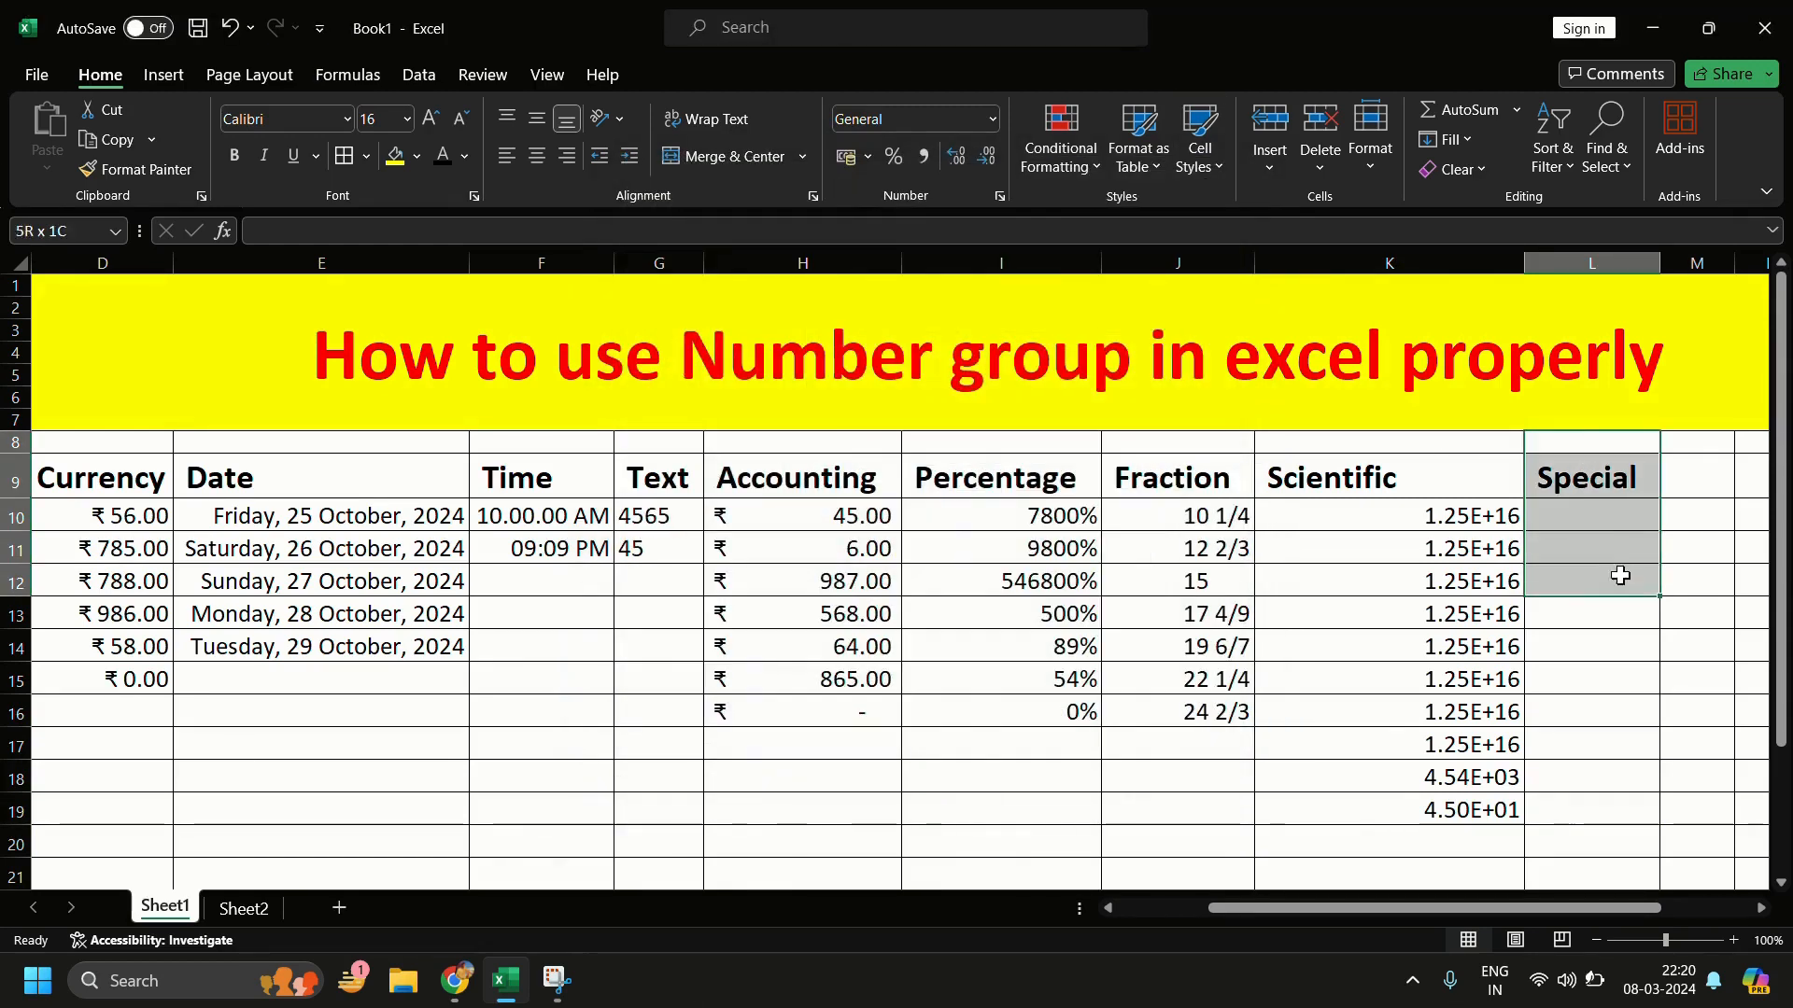
key("Delete")
left_click(1641, 673)
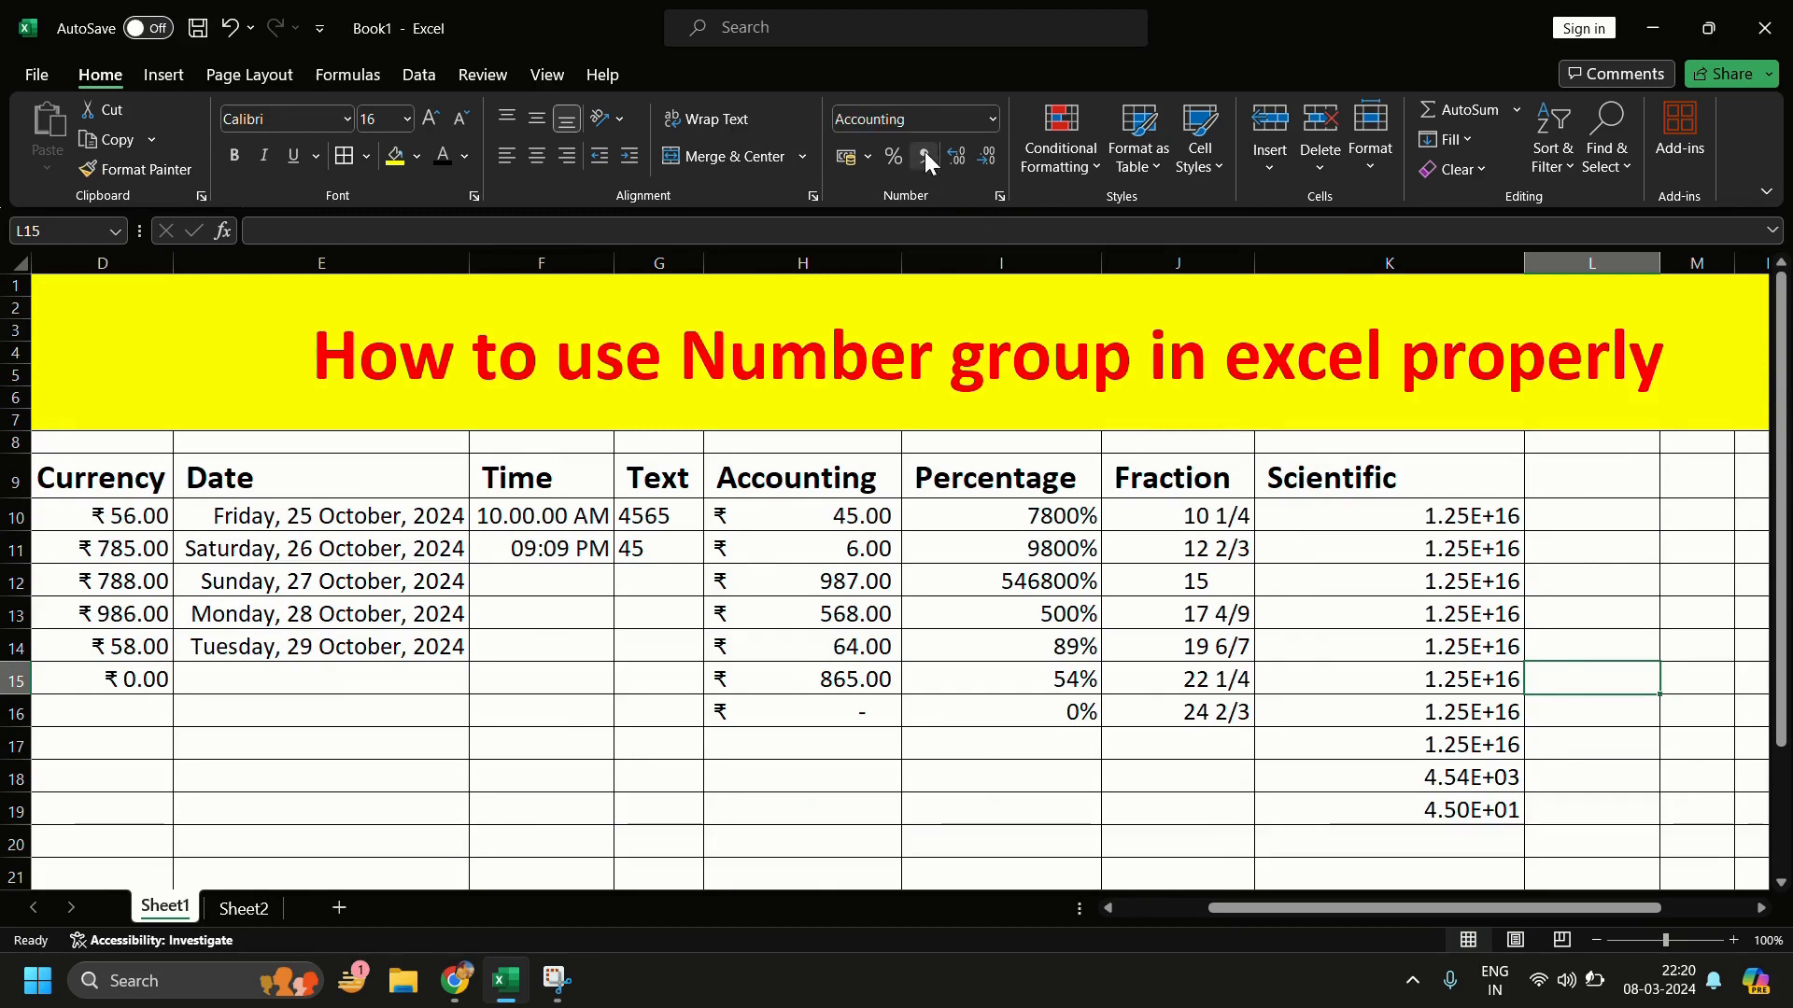
Step: Clear the existing amounts below the Accounting heading in H10:H18
left_click_drag(783, 504, 824, 785)
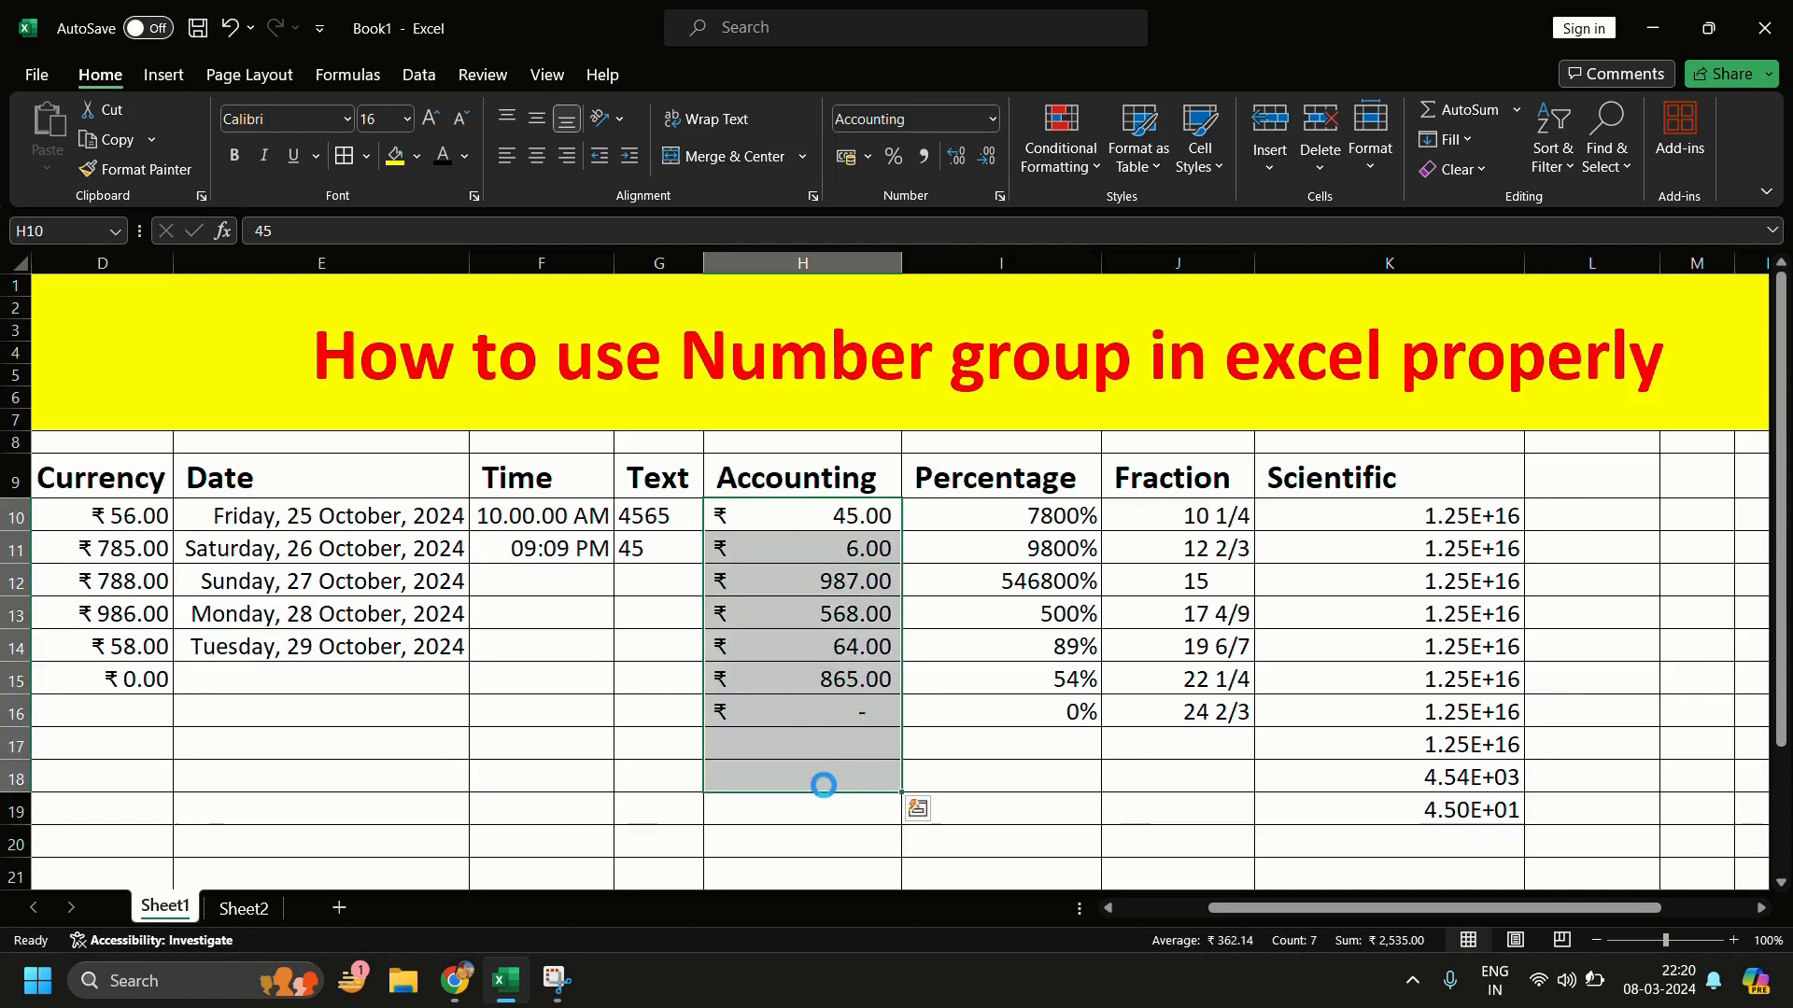
key("Delete")
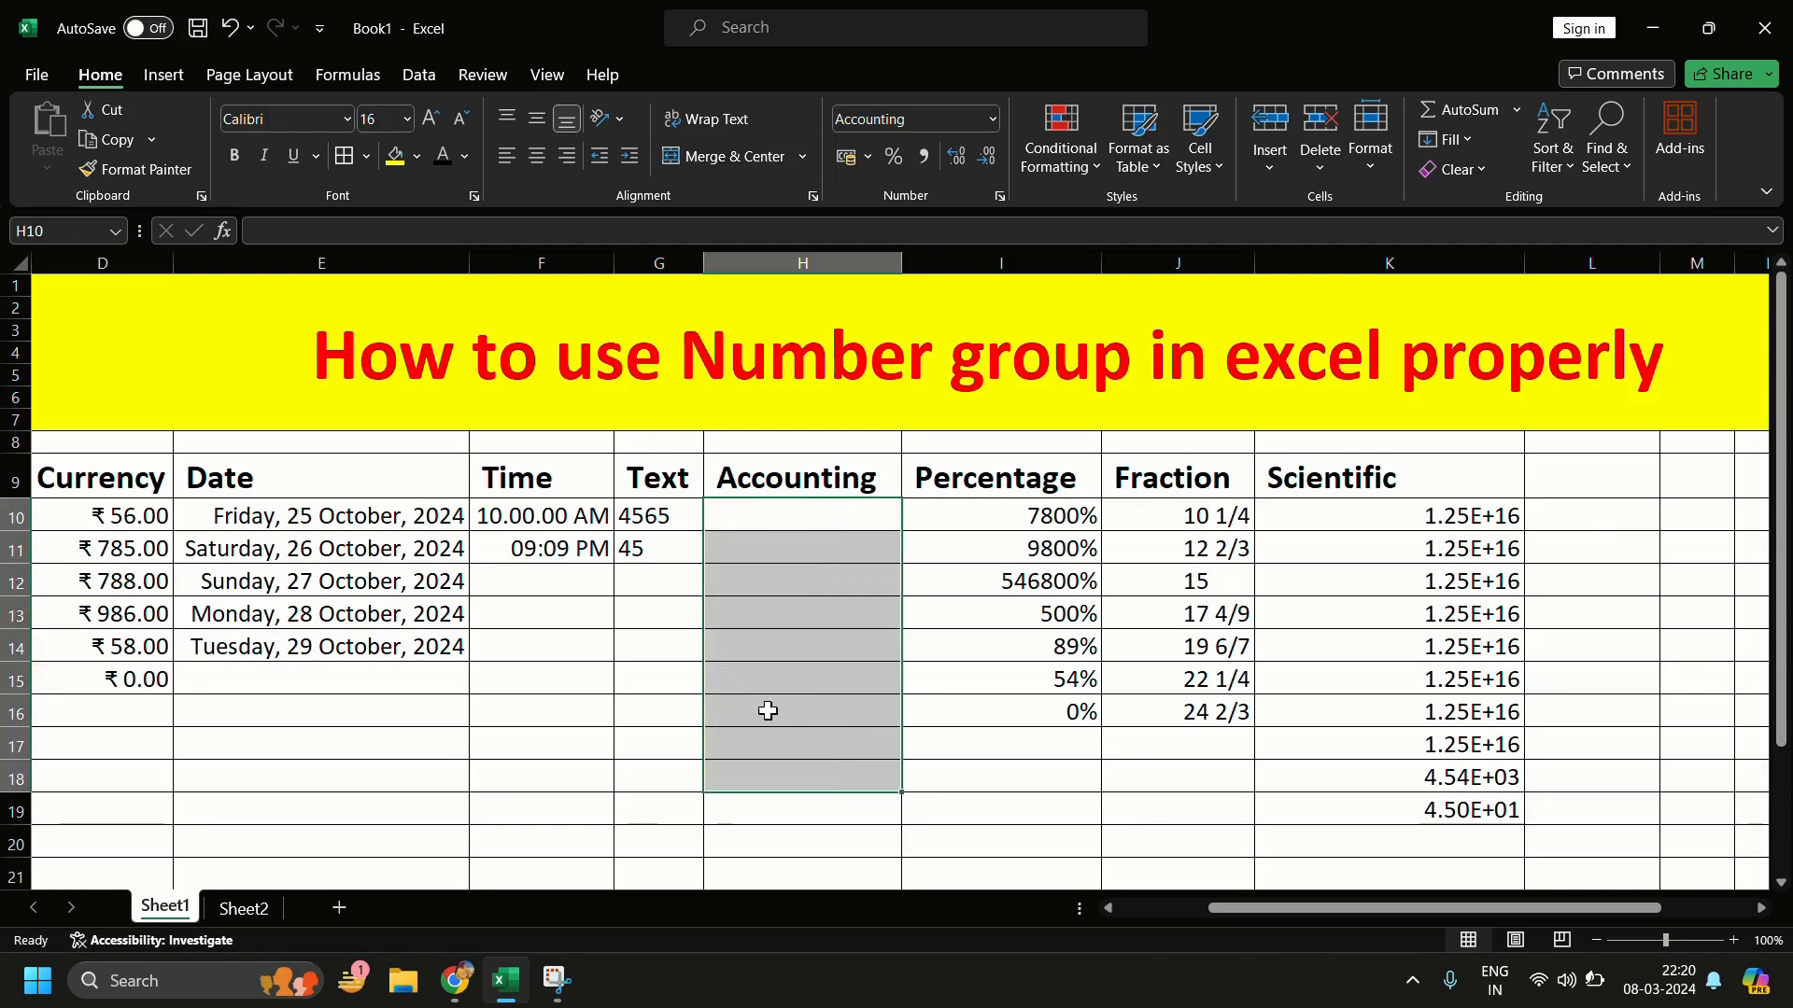
left_click(812, 720)
Step: Enter 50000, 500, 745969, 45, 425, 425 and 45523557 down H10:H16 of the Accounting column
left_click(795, 519)
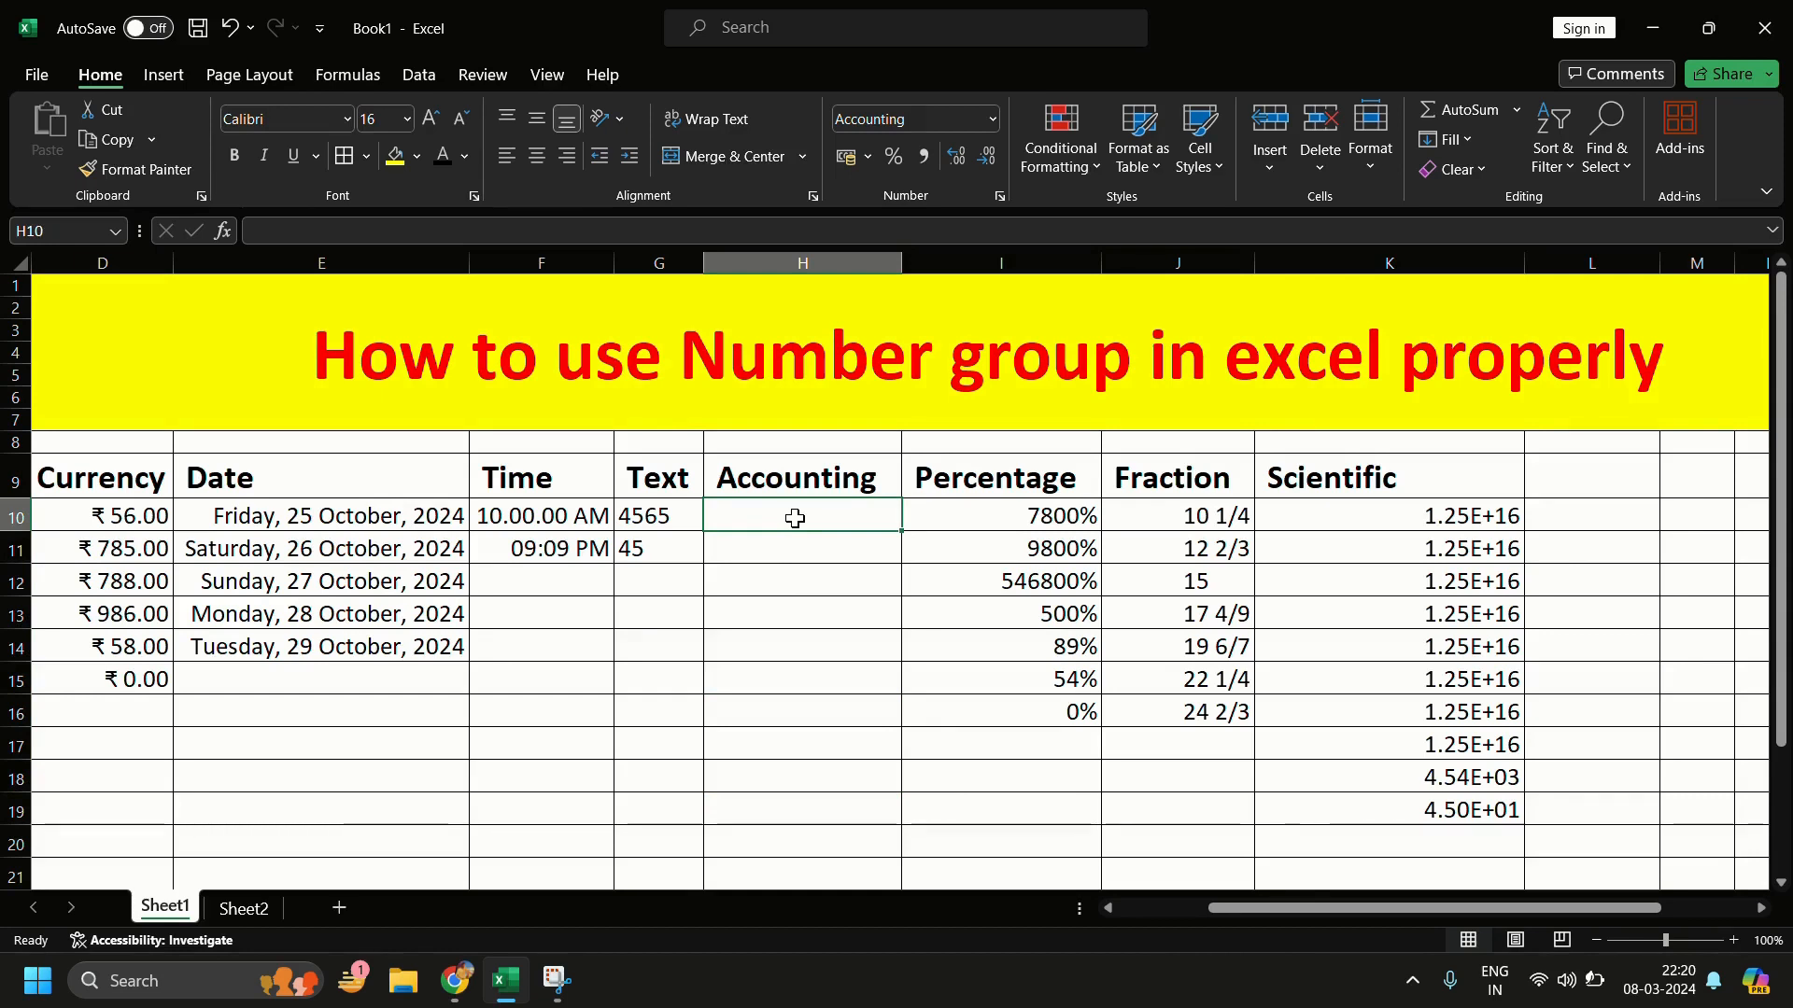
type("50000")
key("Return")
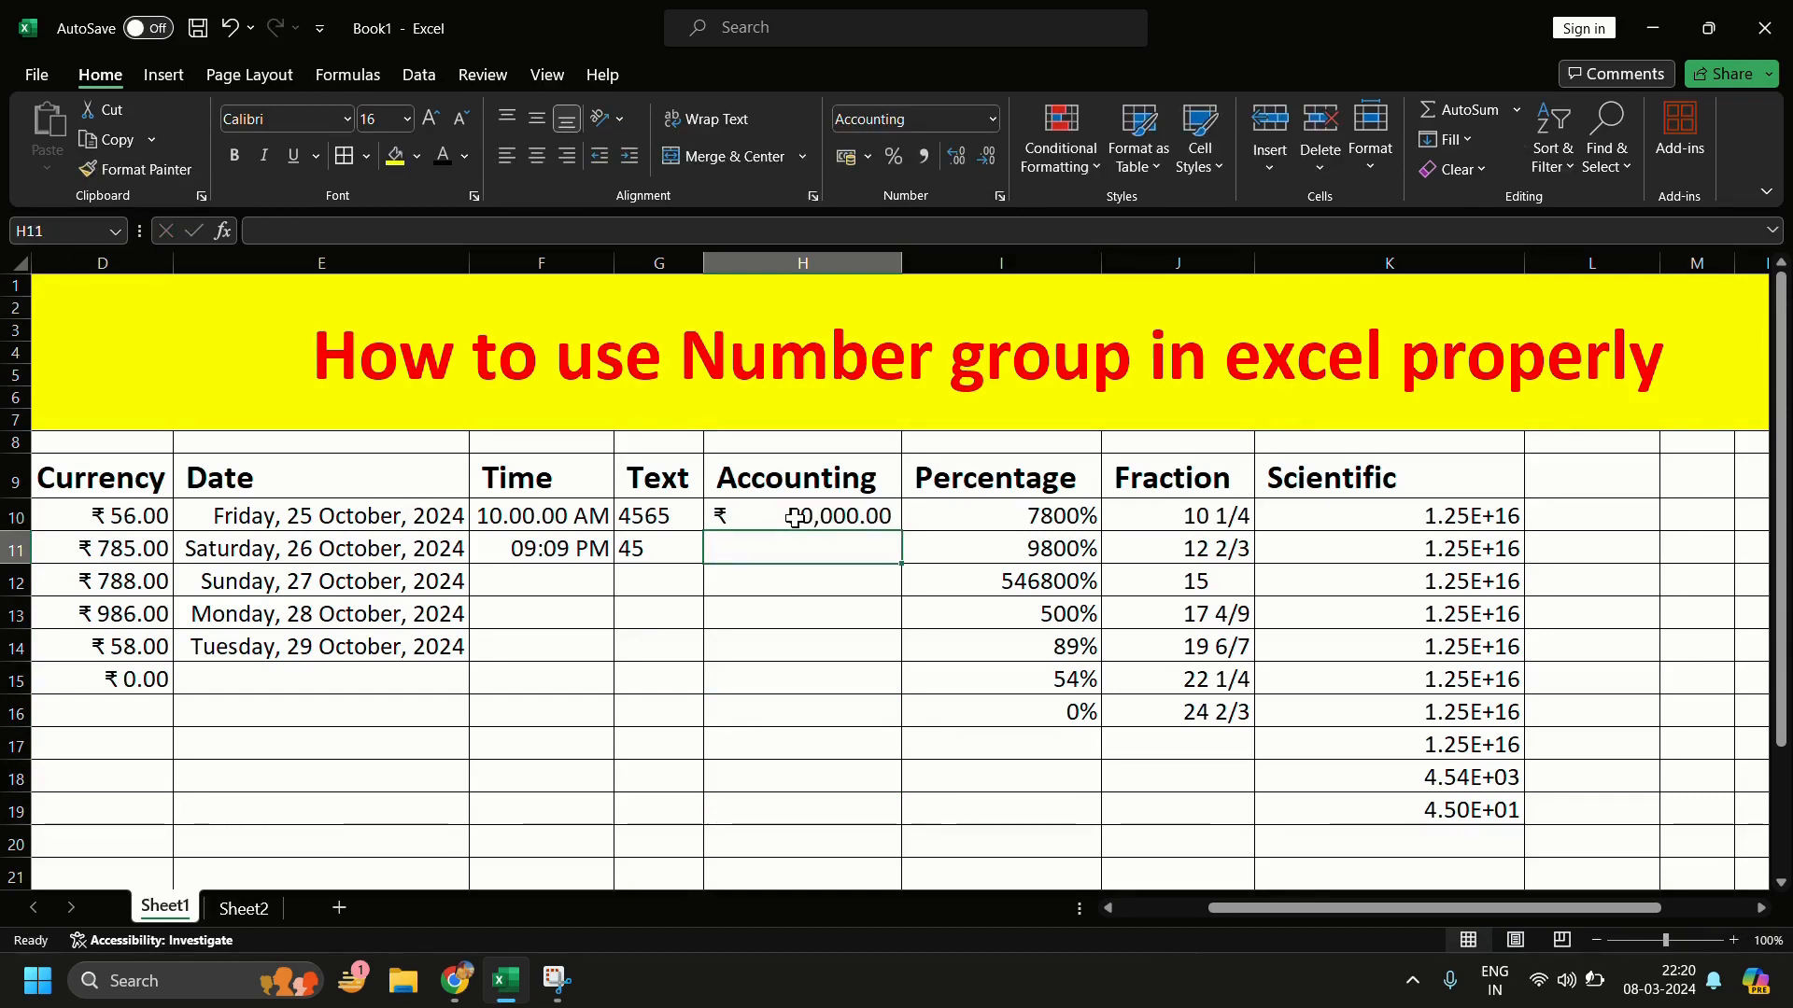
type("500")
key("Return")
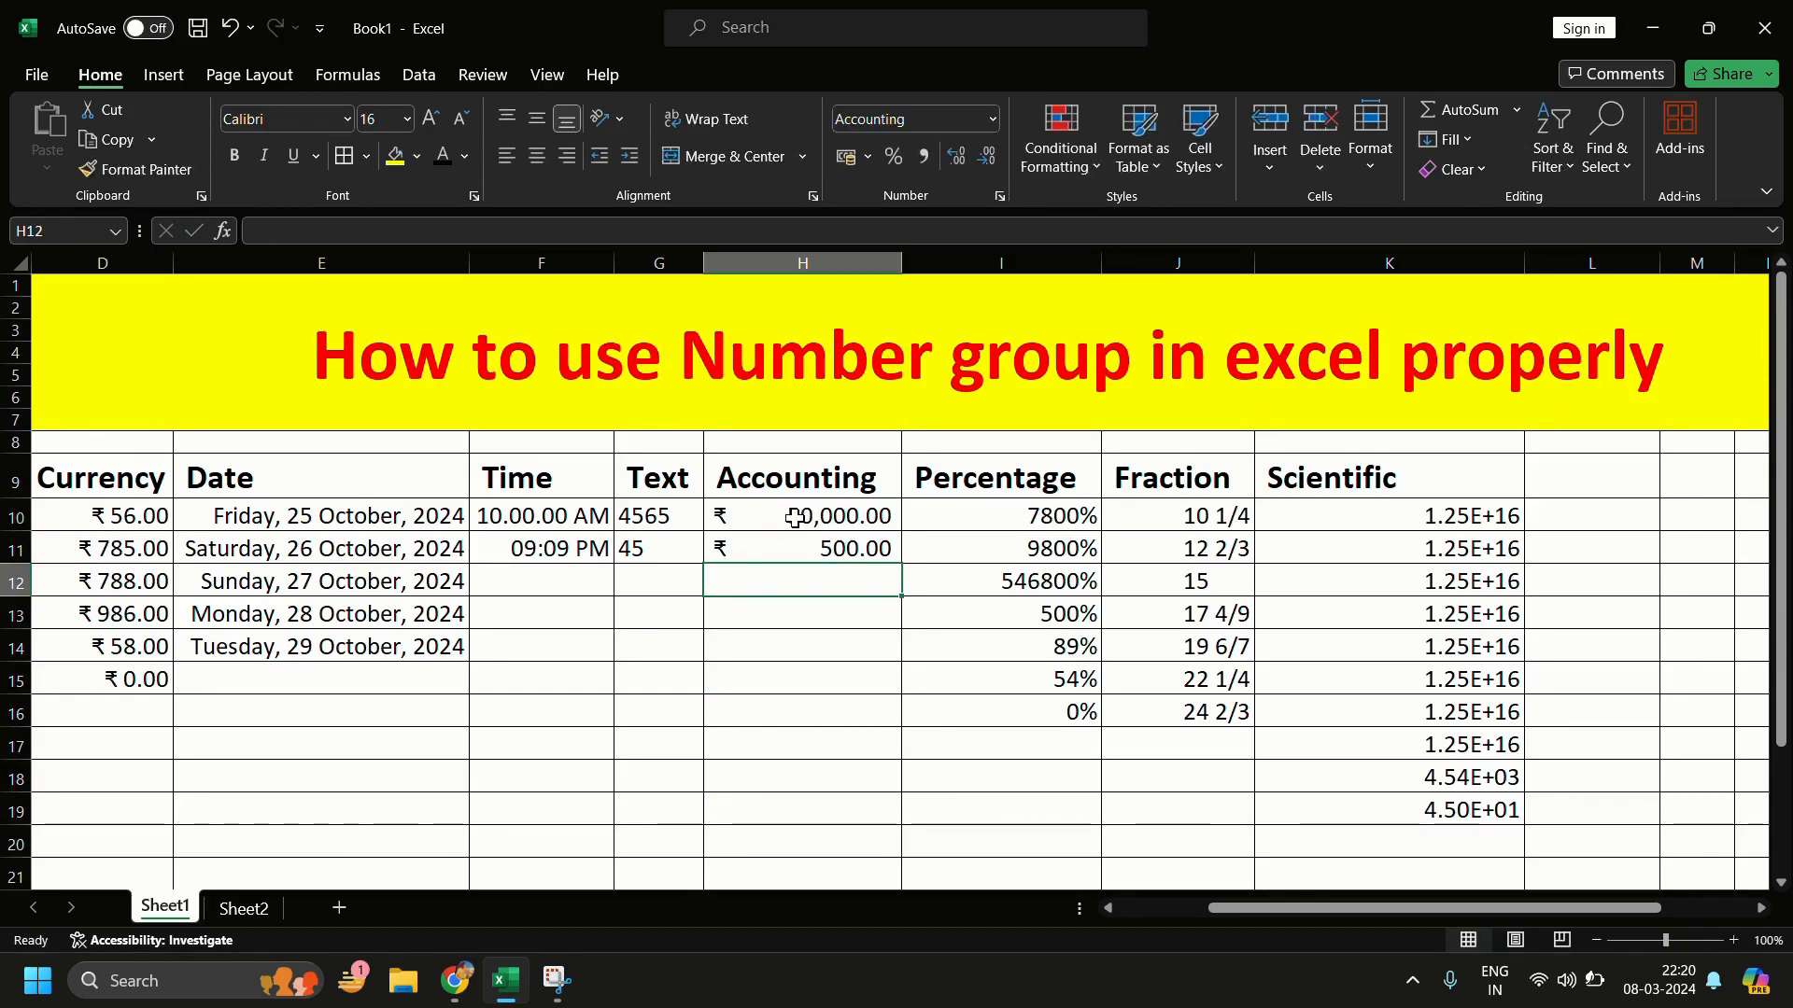
type("745969")
key("Return")
type("425")
key("Return")
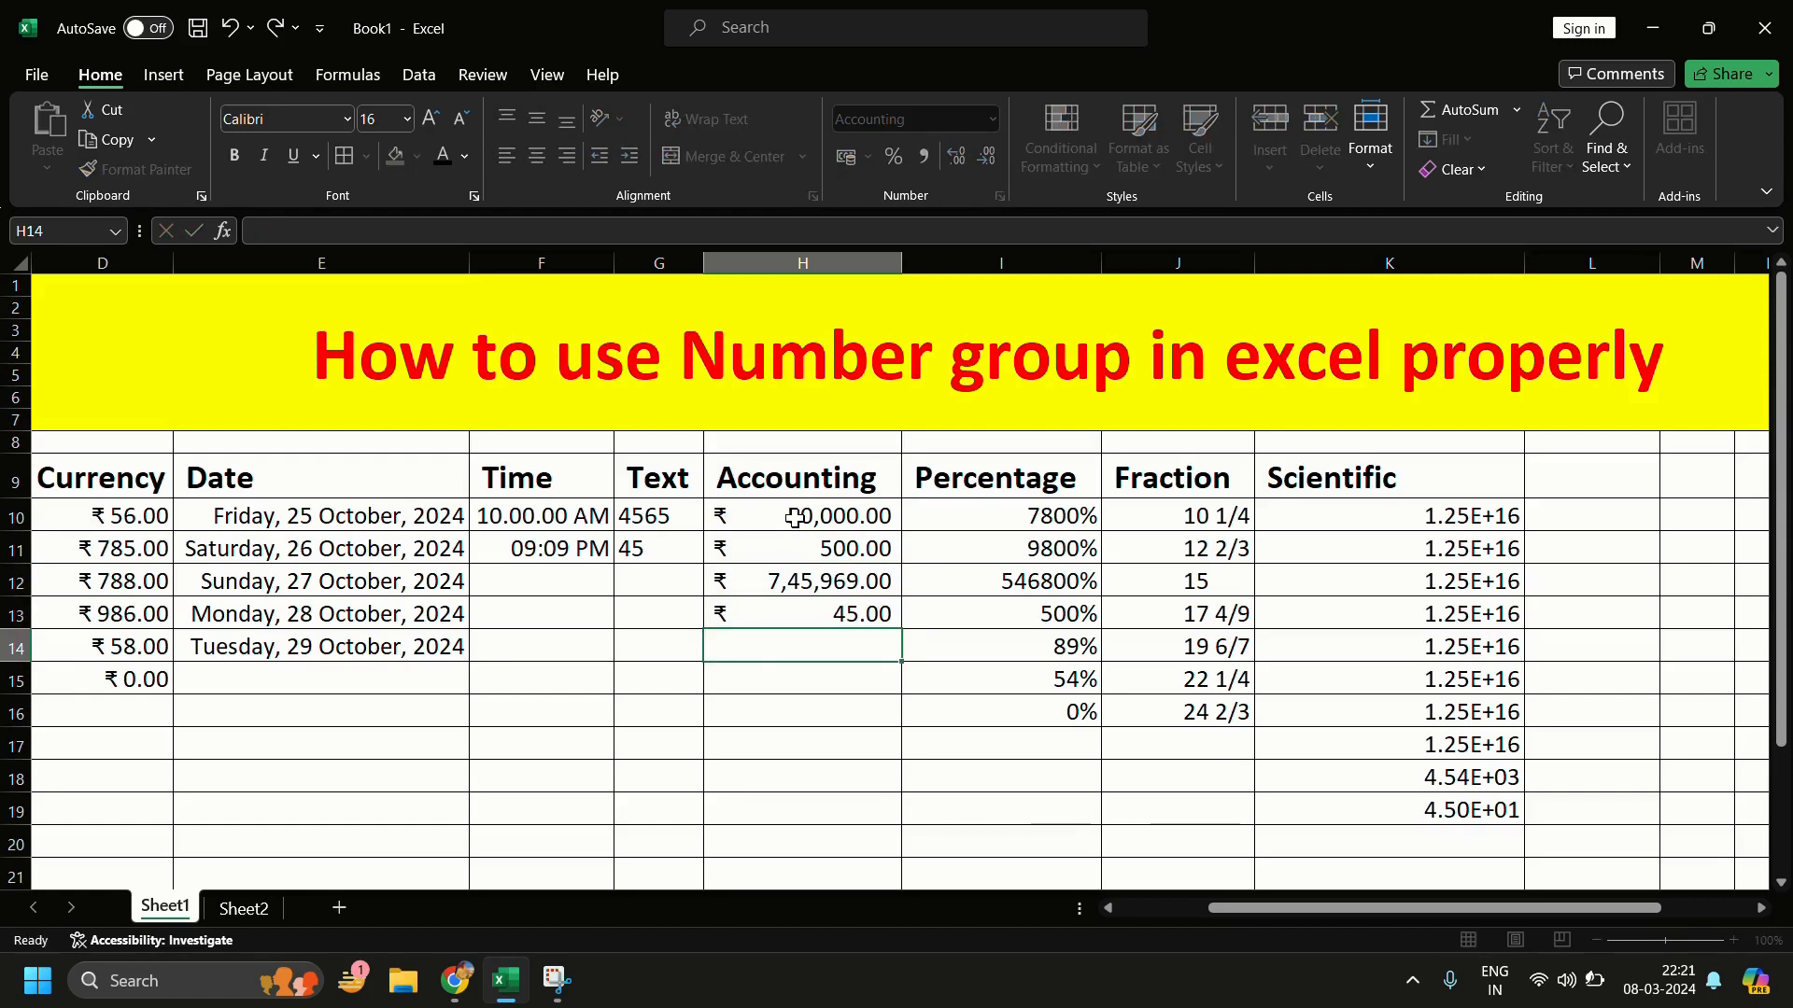
type("425")
key("Return")
type("425")
key("Return")
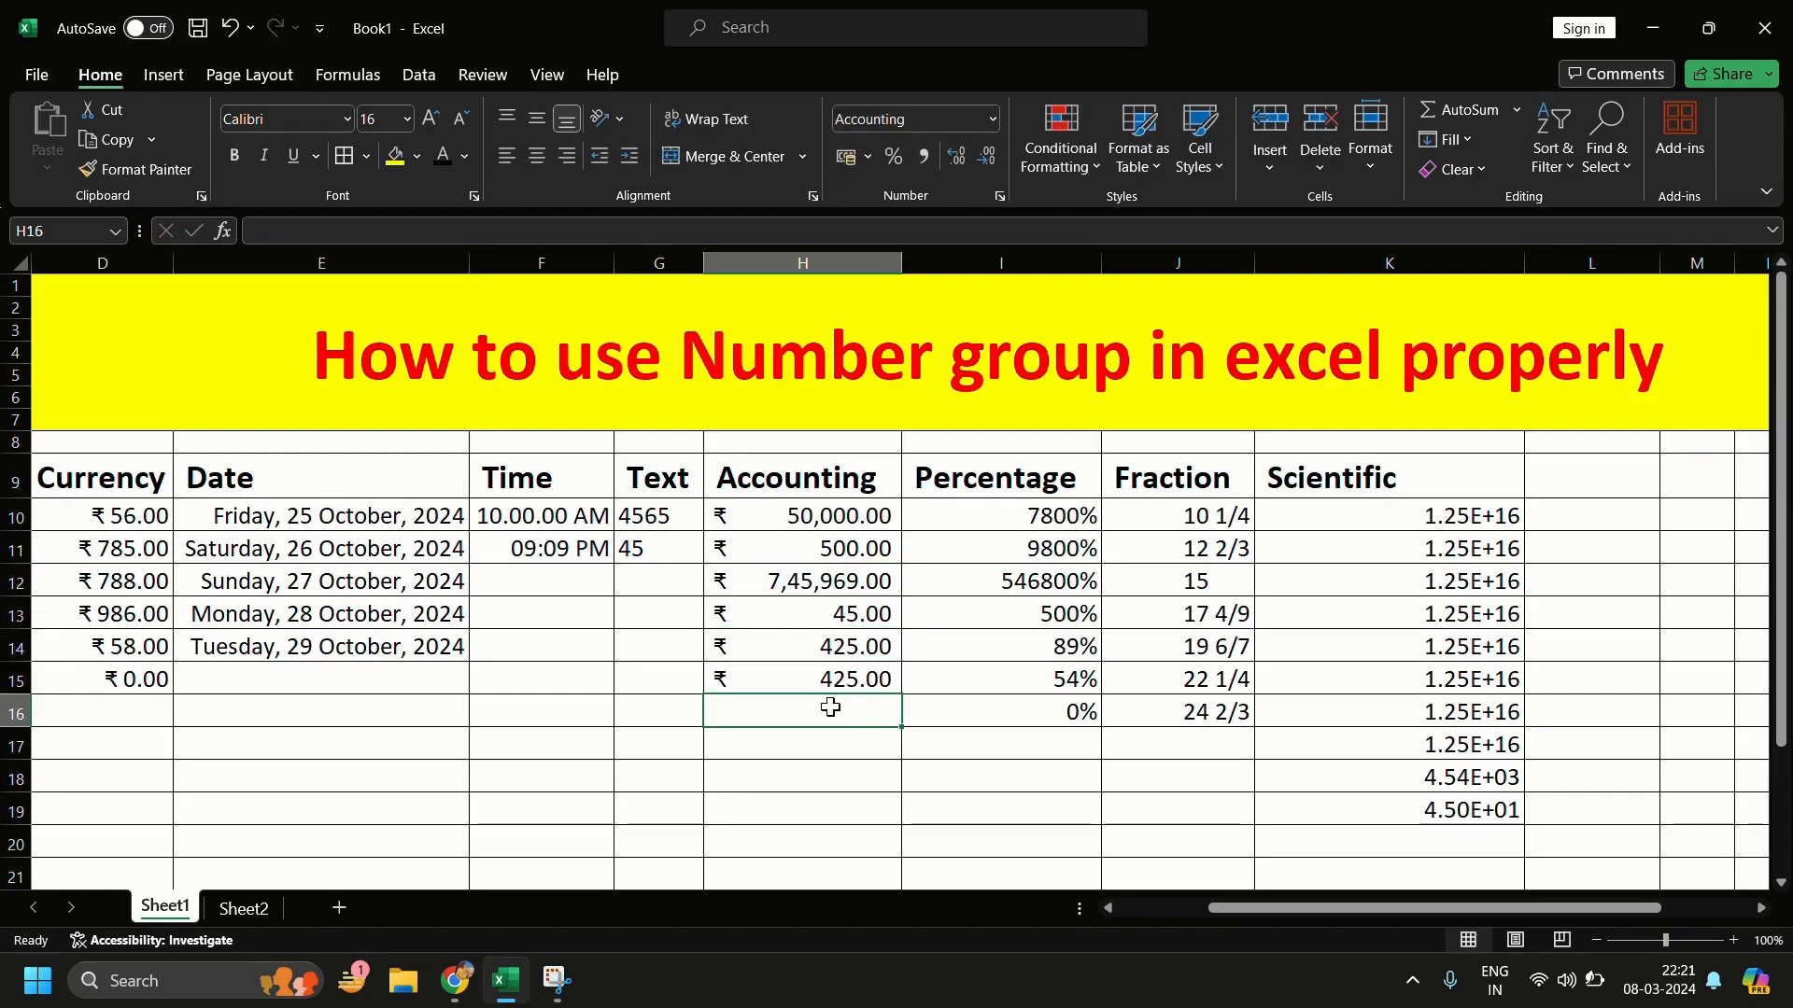
type("45523557")
key("Return")
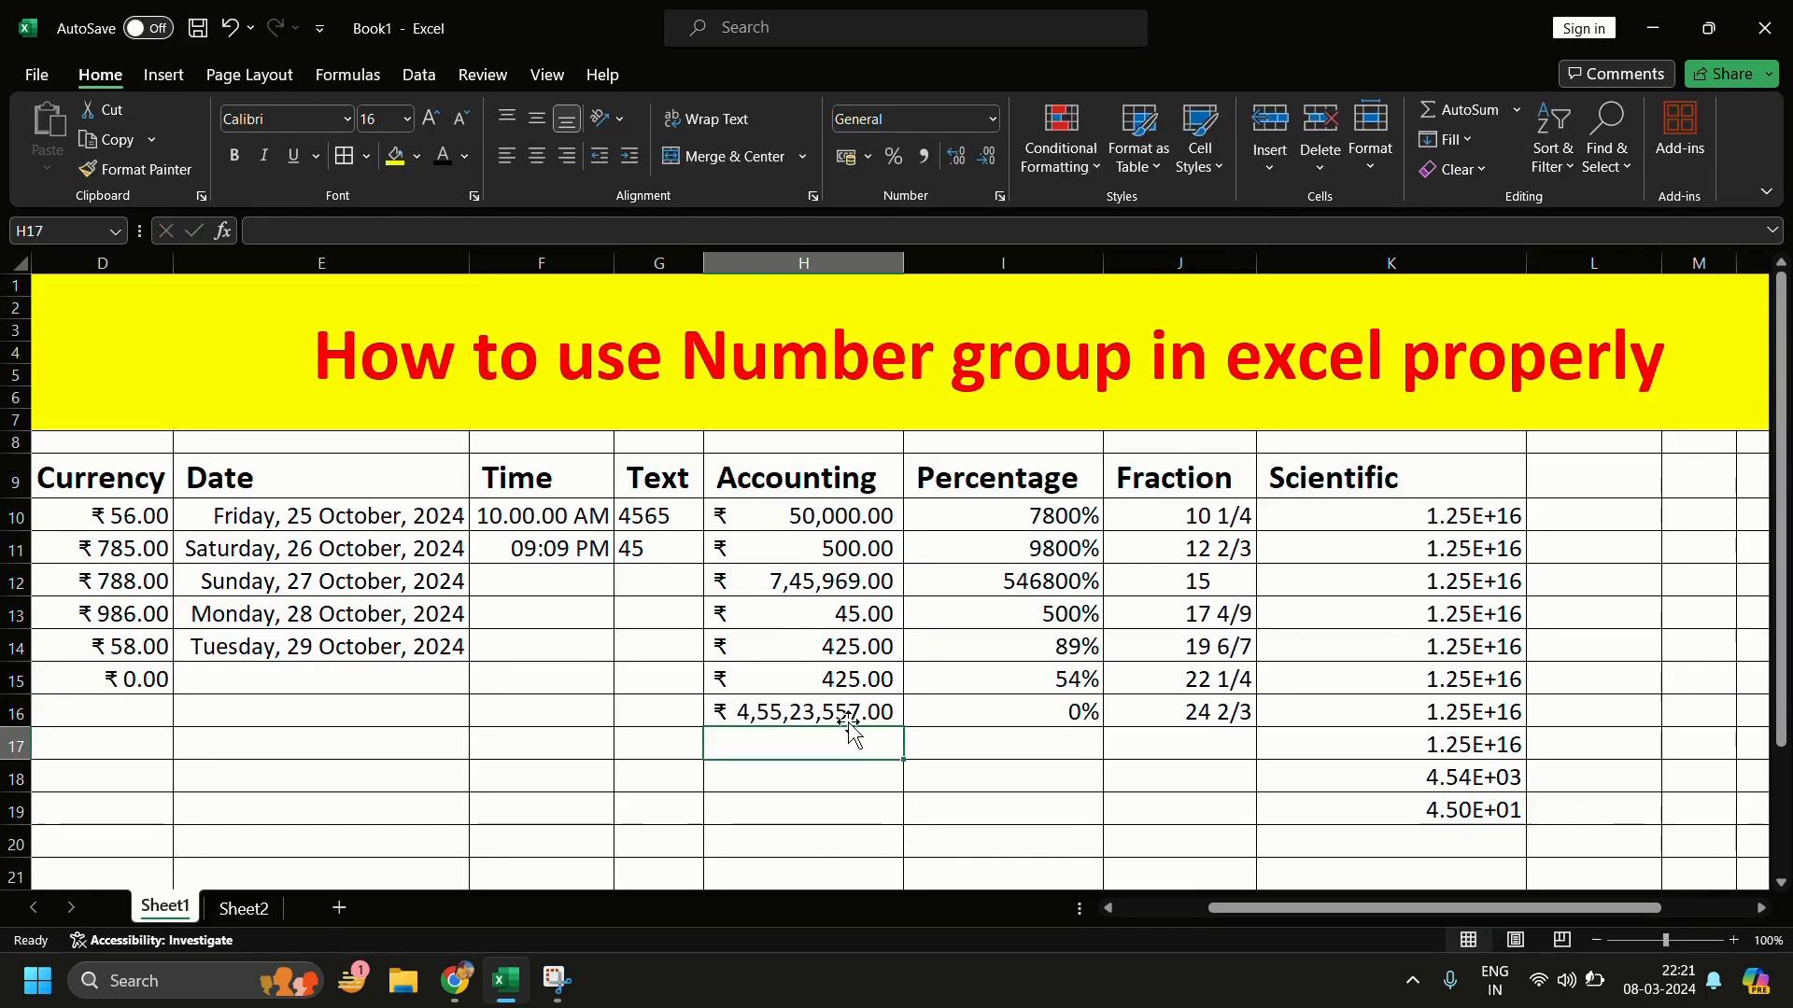
Step: Reset H10:H16 to the General format and apply Comma Style to the same cells
left_click(847, 713)
left_click_drag(812, 523, 820, 714)
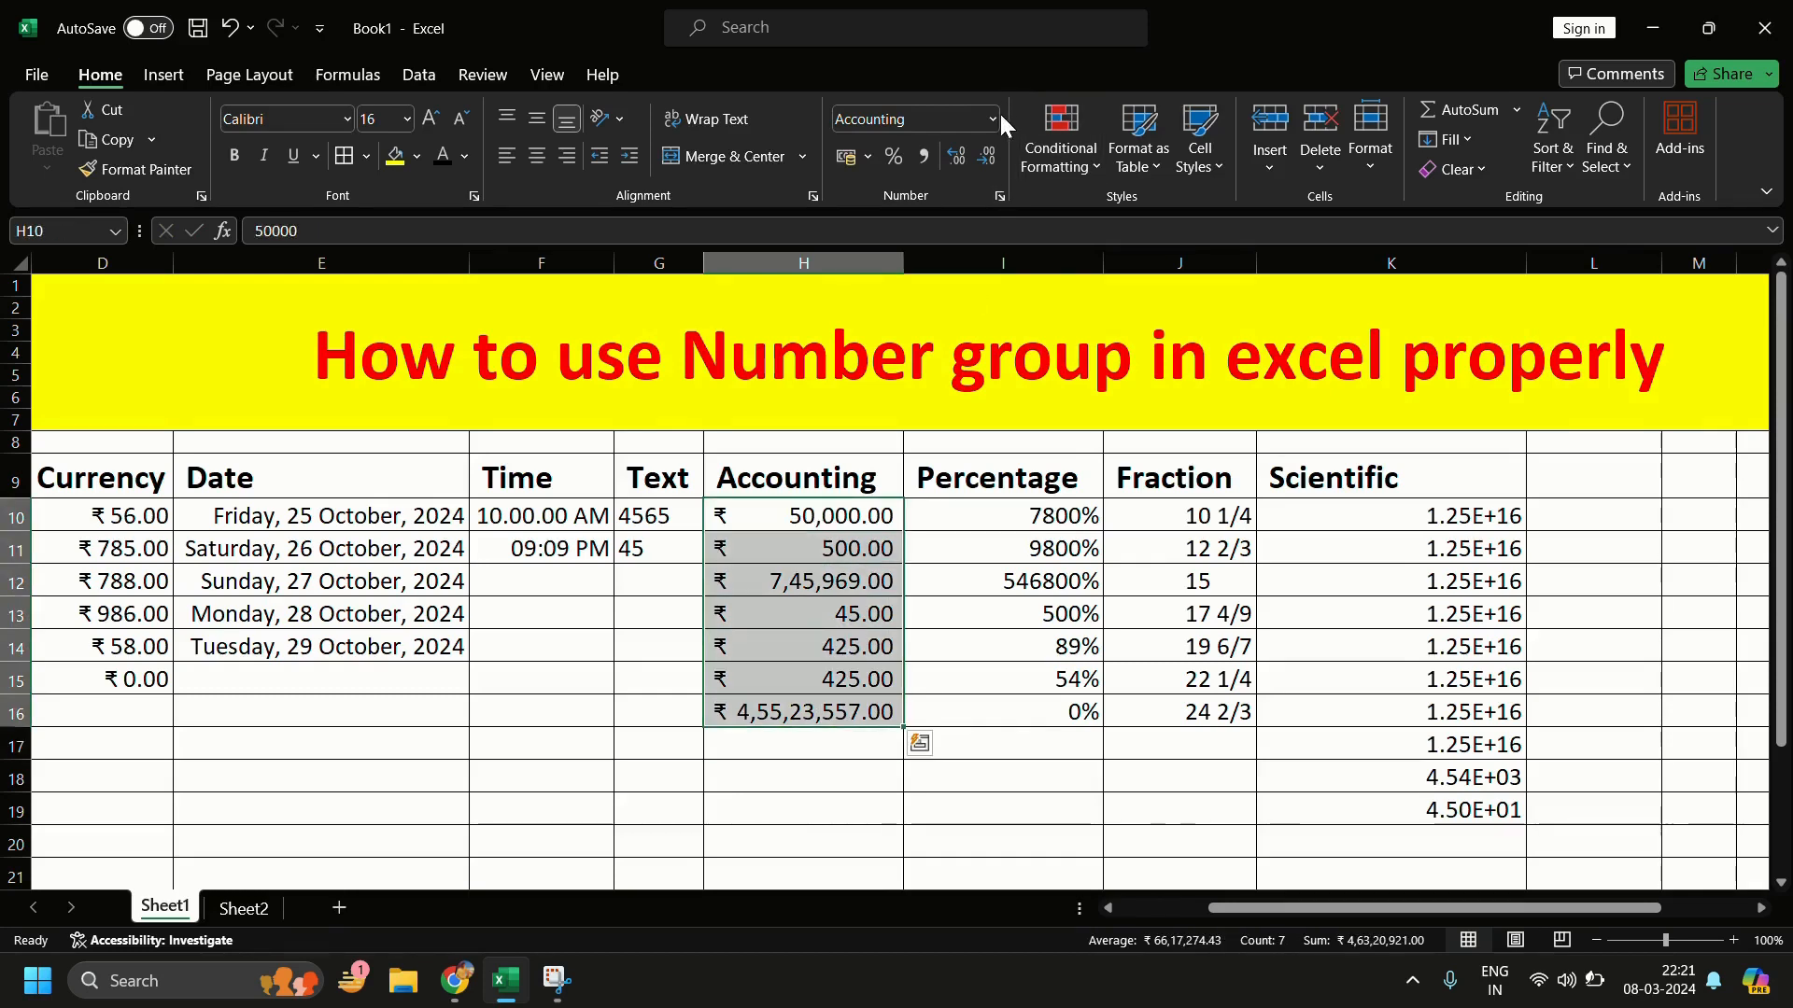
left_click(994, 117)
left_click(969, 169)
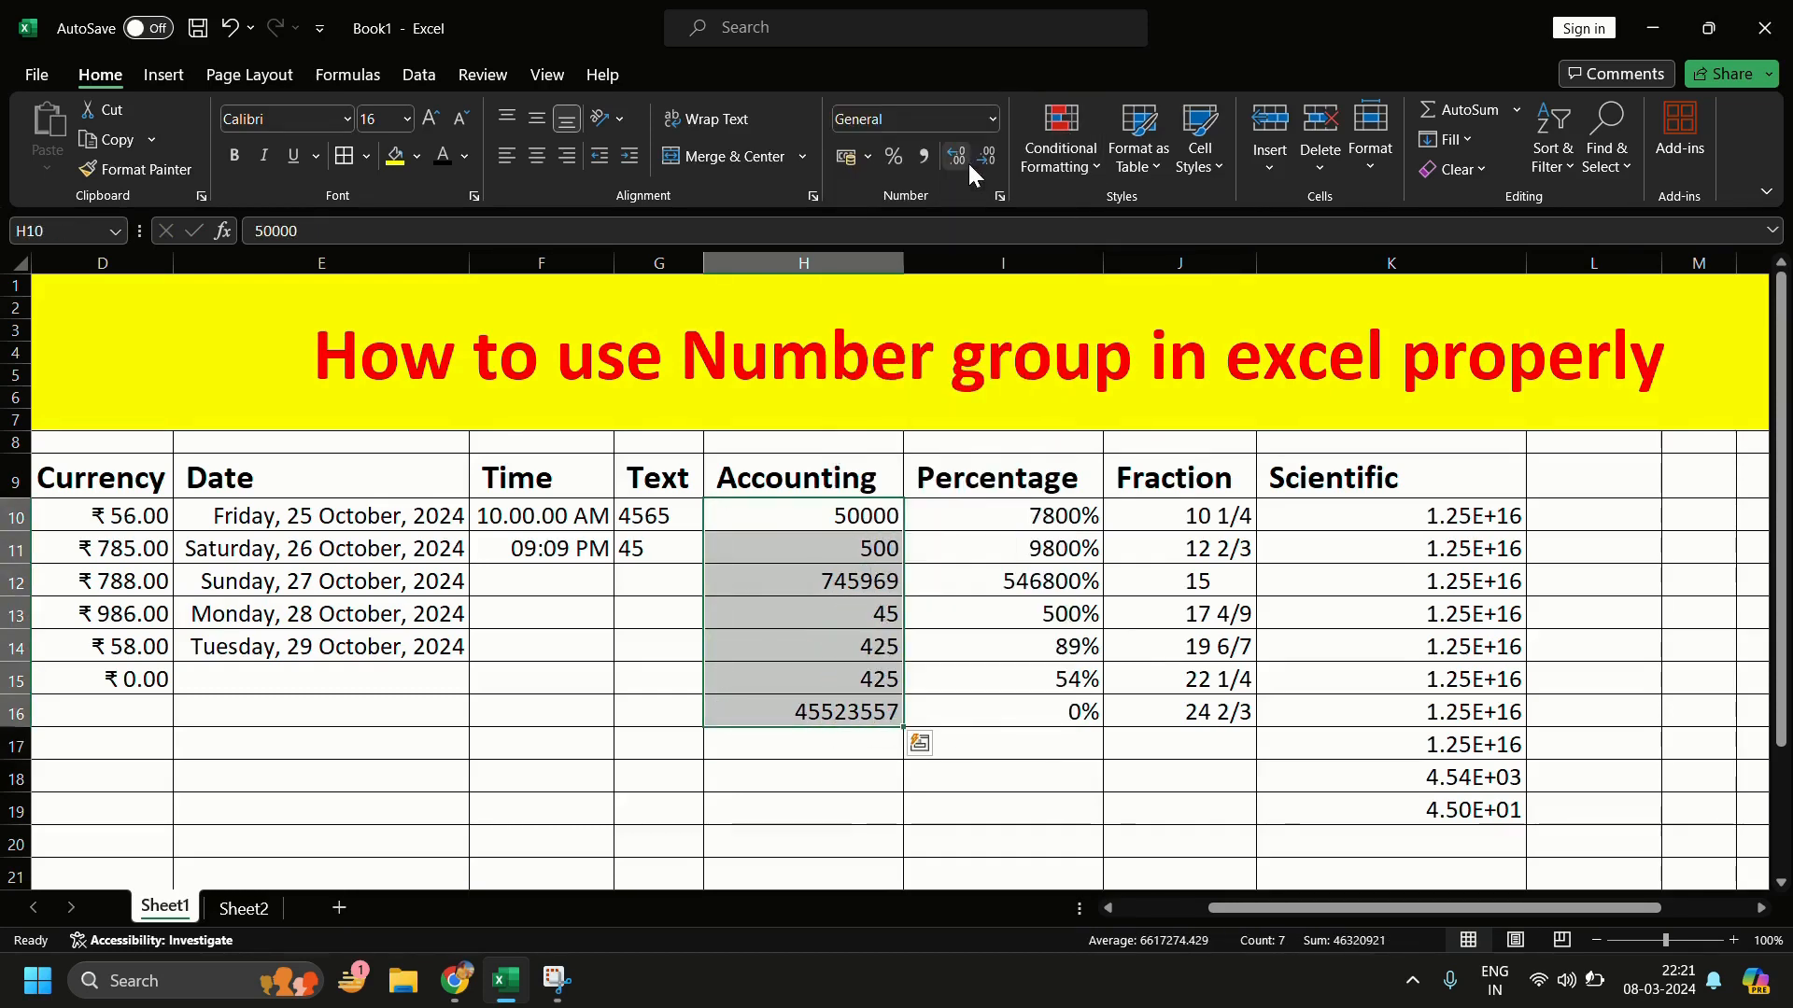
left_click(913, 768)
left_click_drag(820, 516, 821, 704)
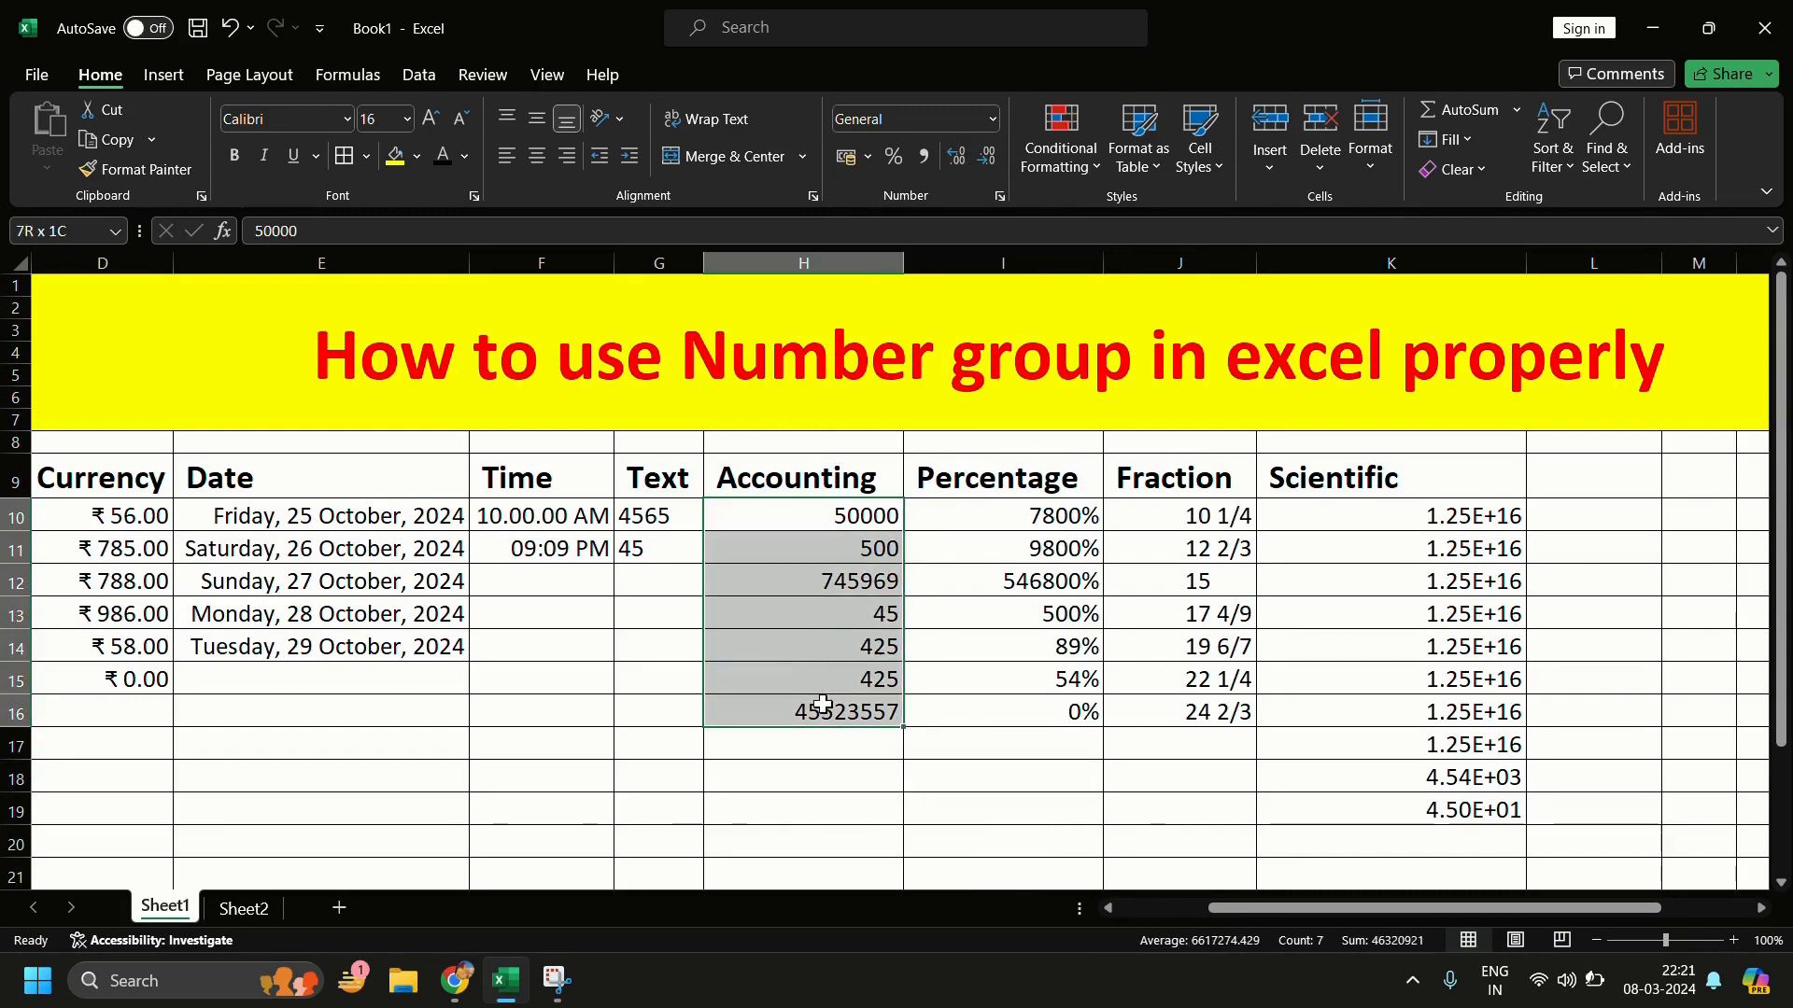
left_click(932, 155)
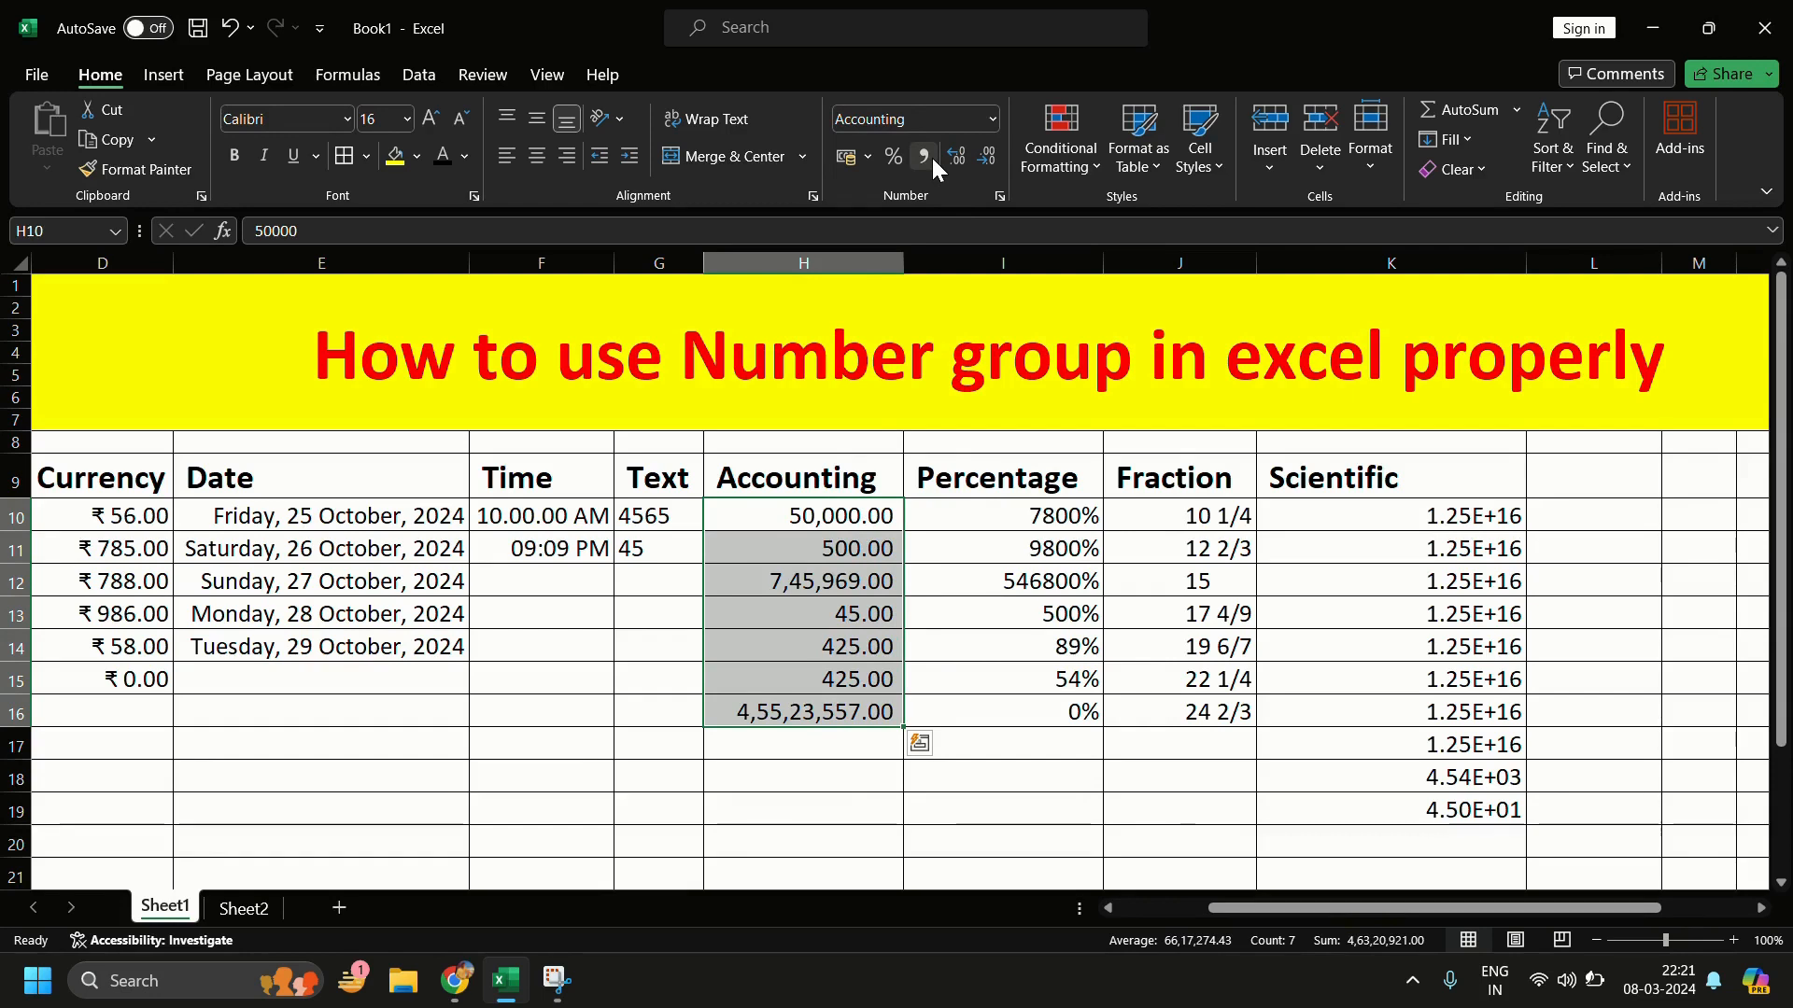
Step: Format H10:H16 with the Number category, using 0 decimal places and the 1000 separator
left_click(998, 196)
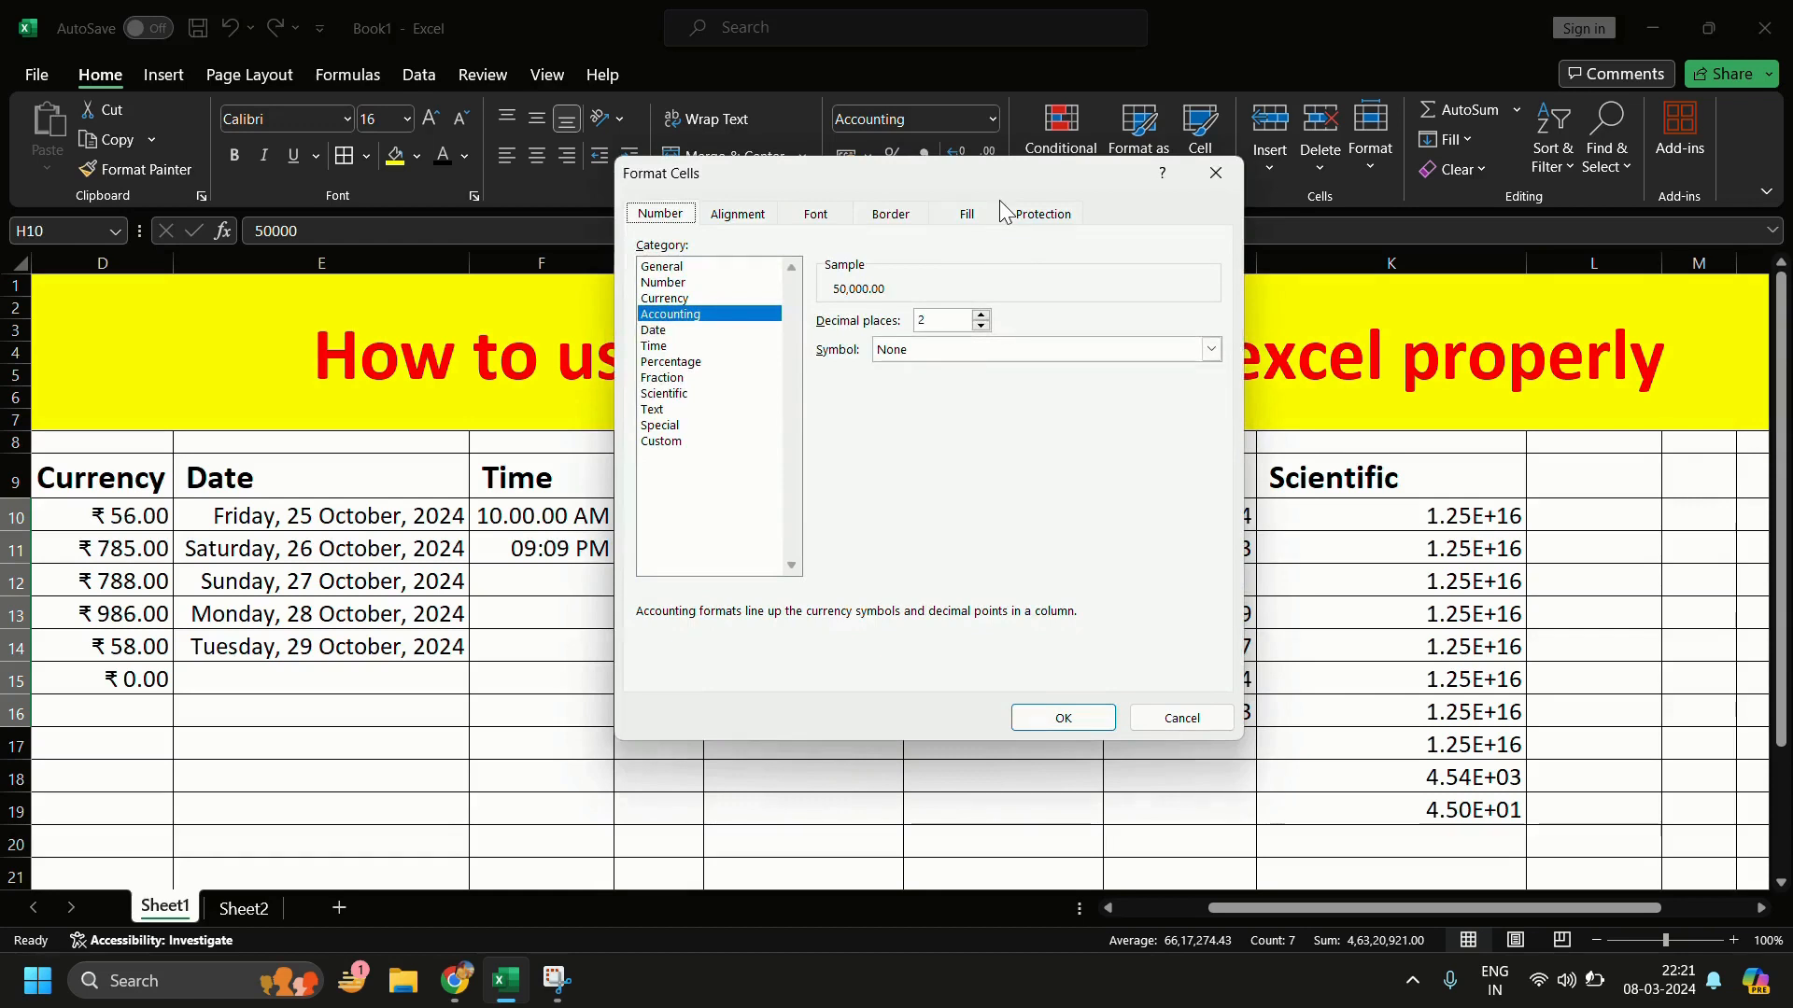
left_click(707, 269)
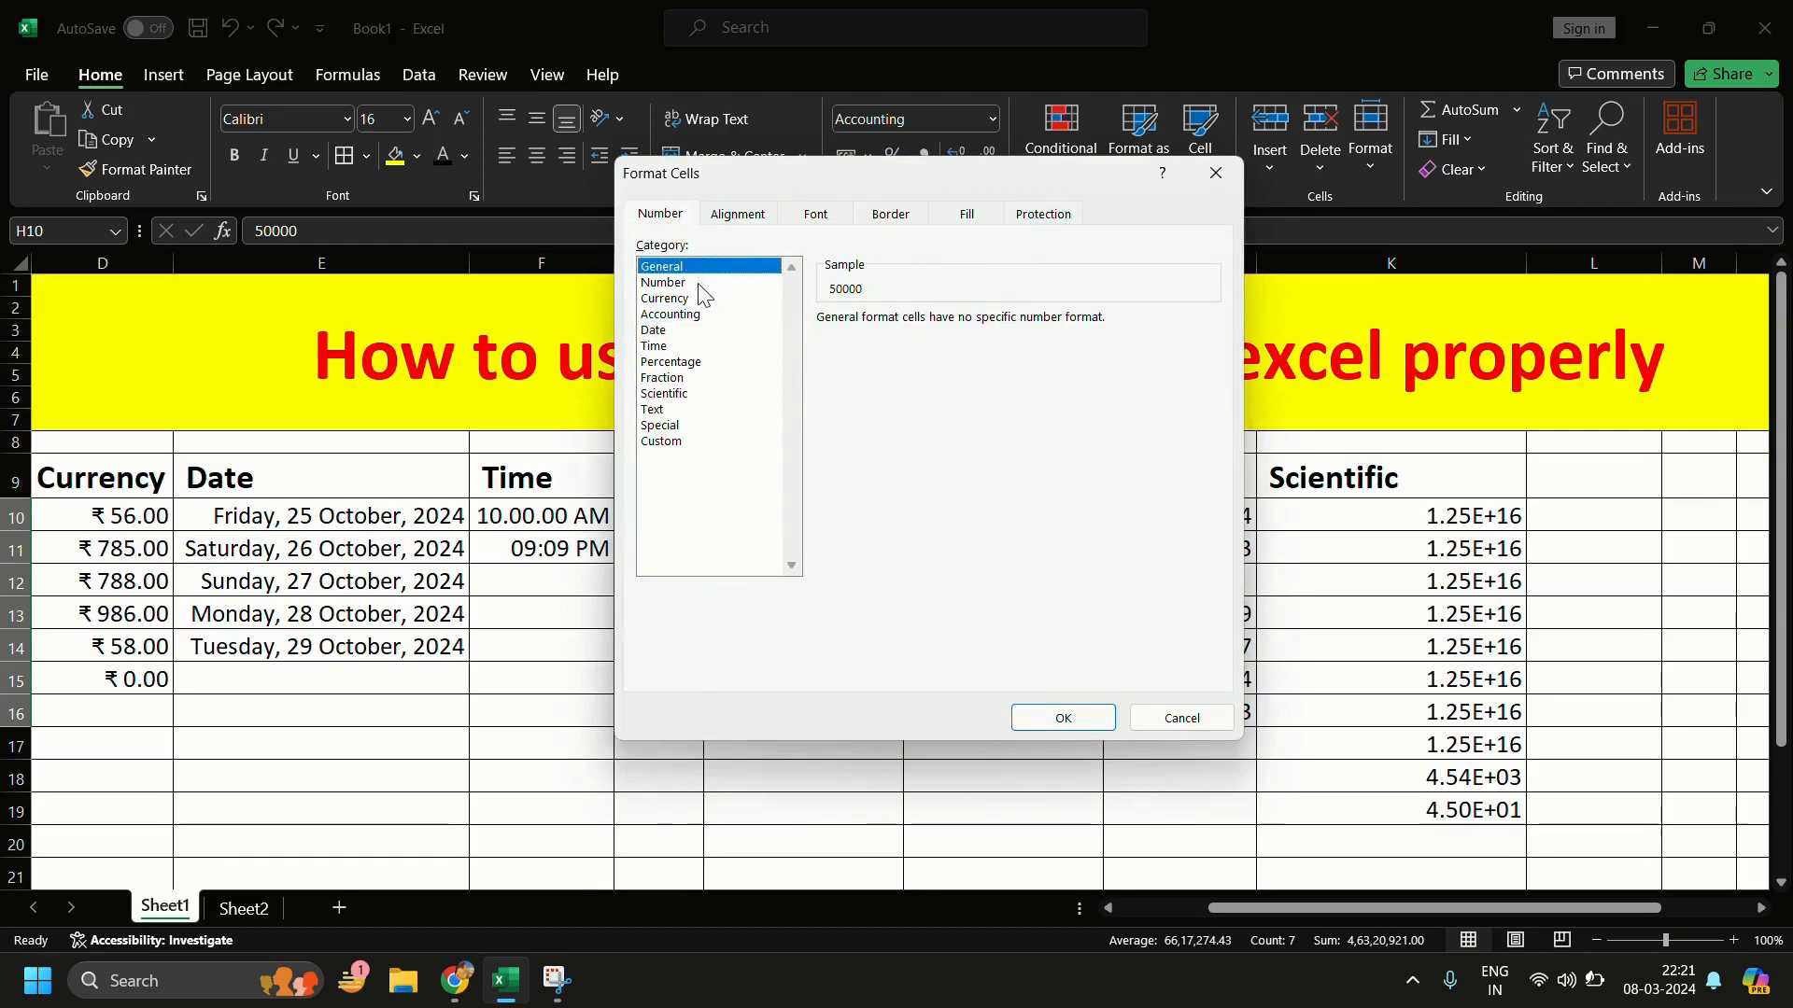
left_click(702, 283)
left_click(695, 298)
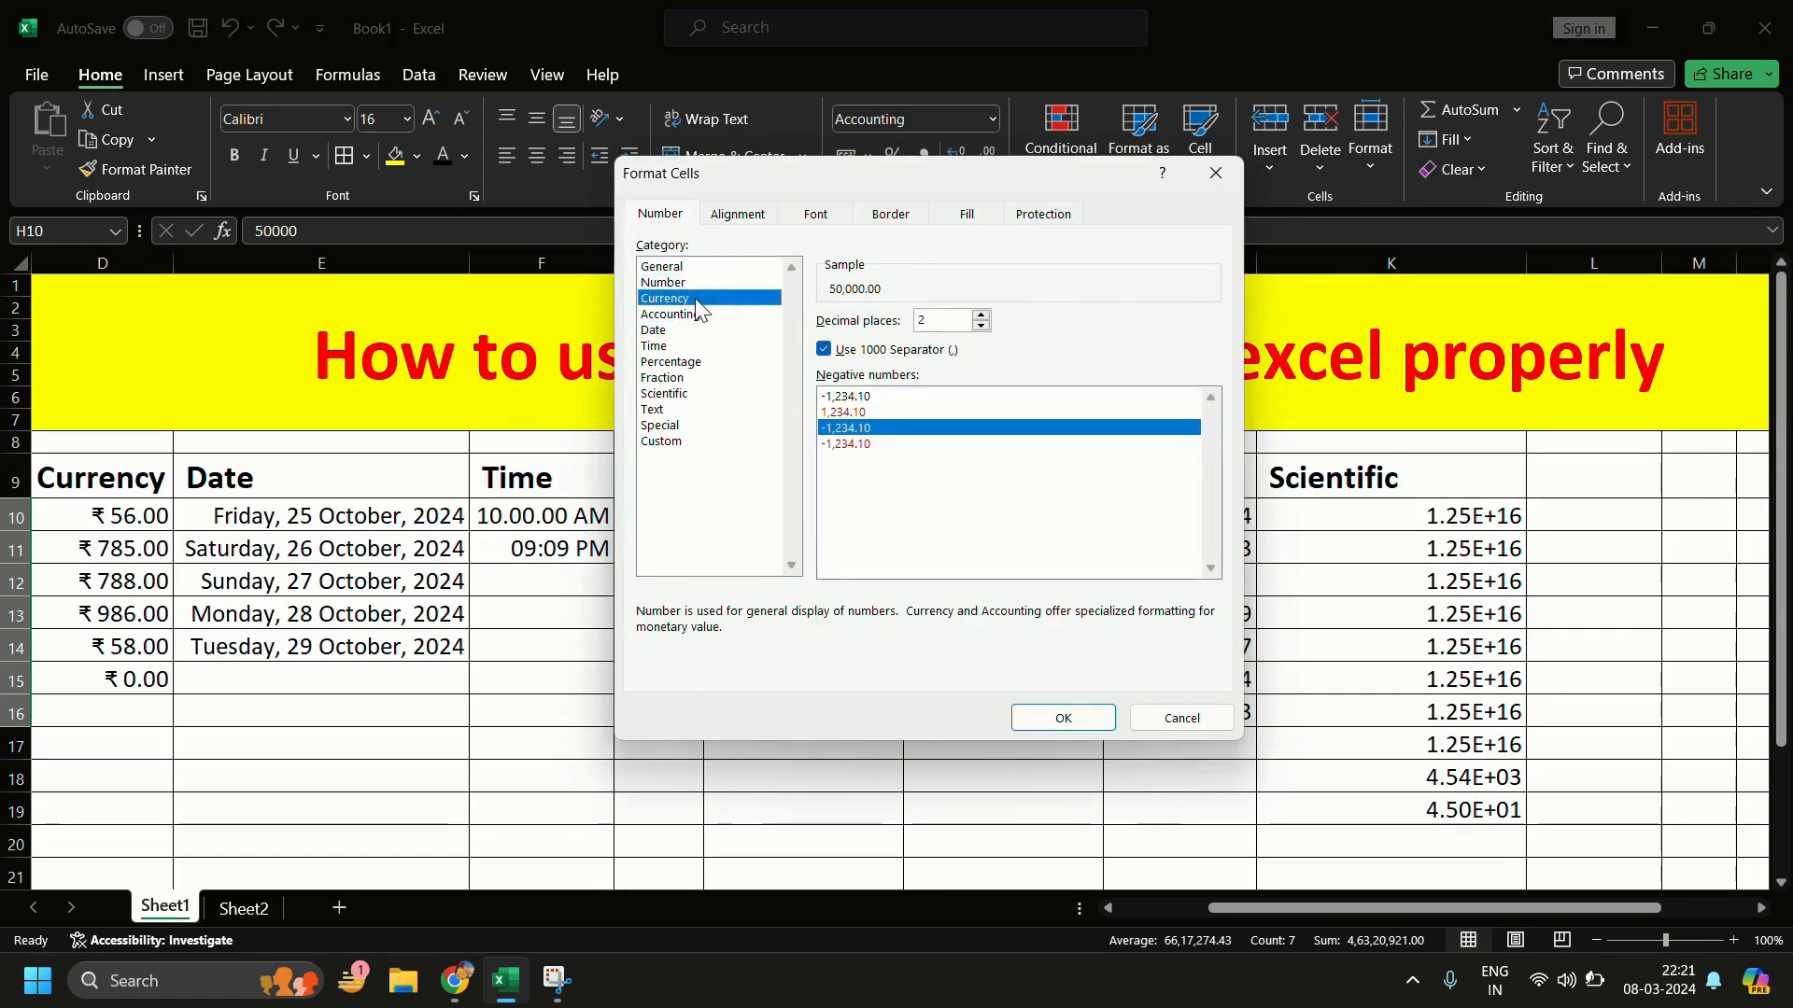
left_click(689, 268)
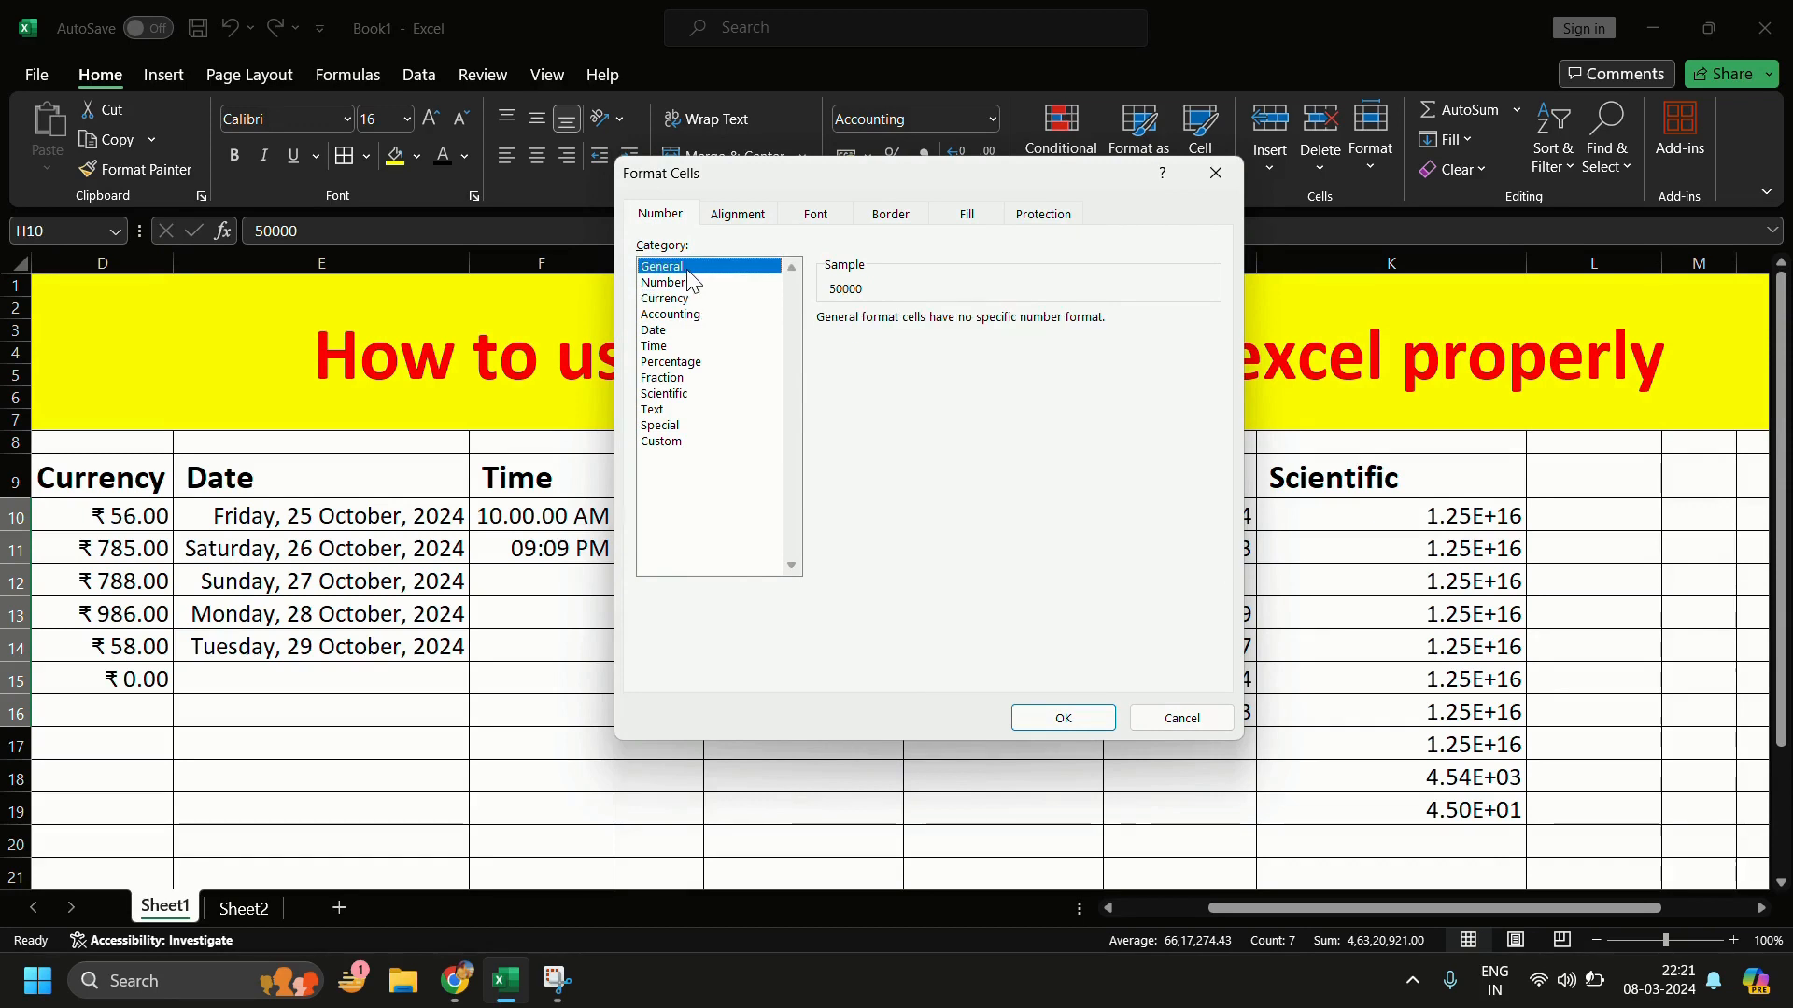
left_click(704, 283)
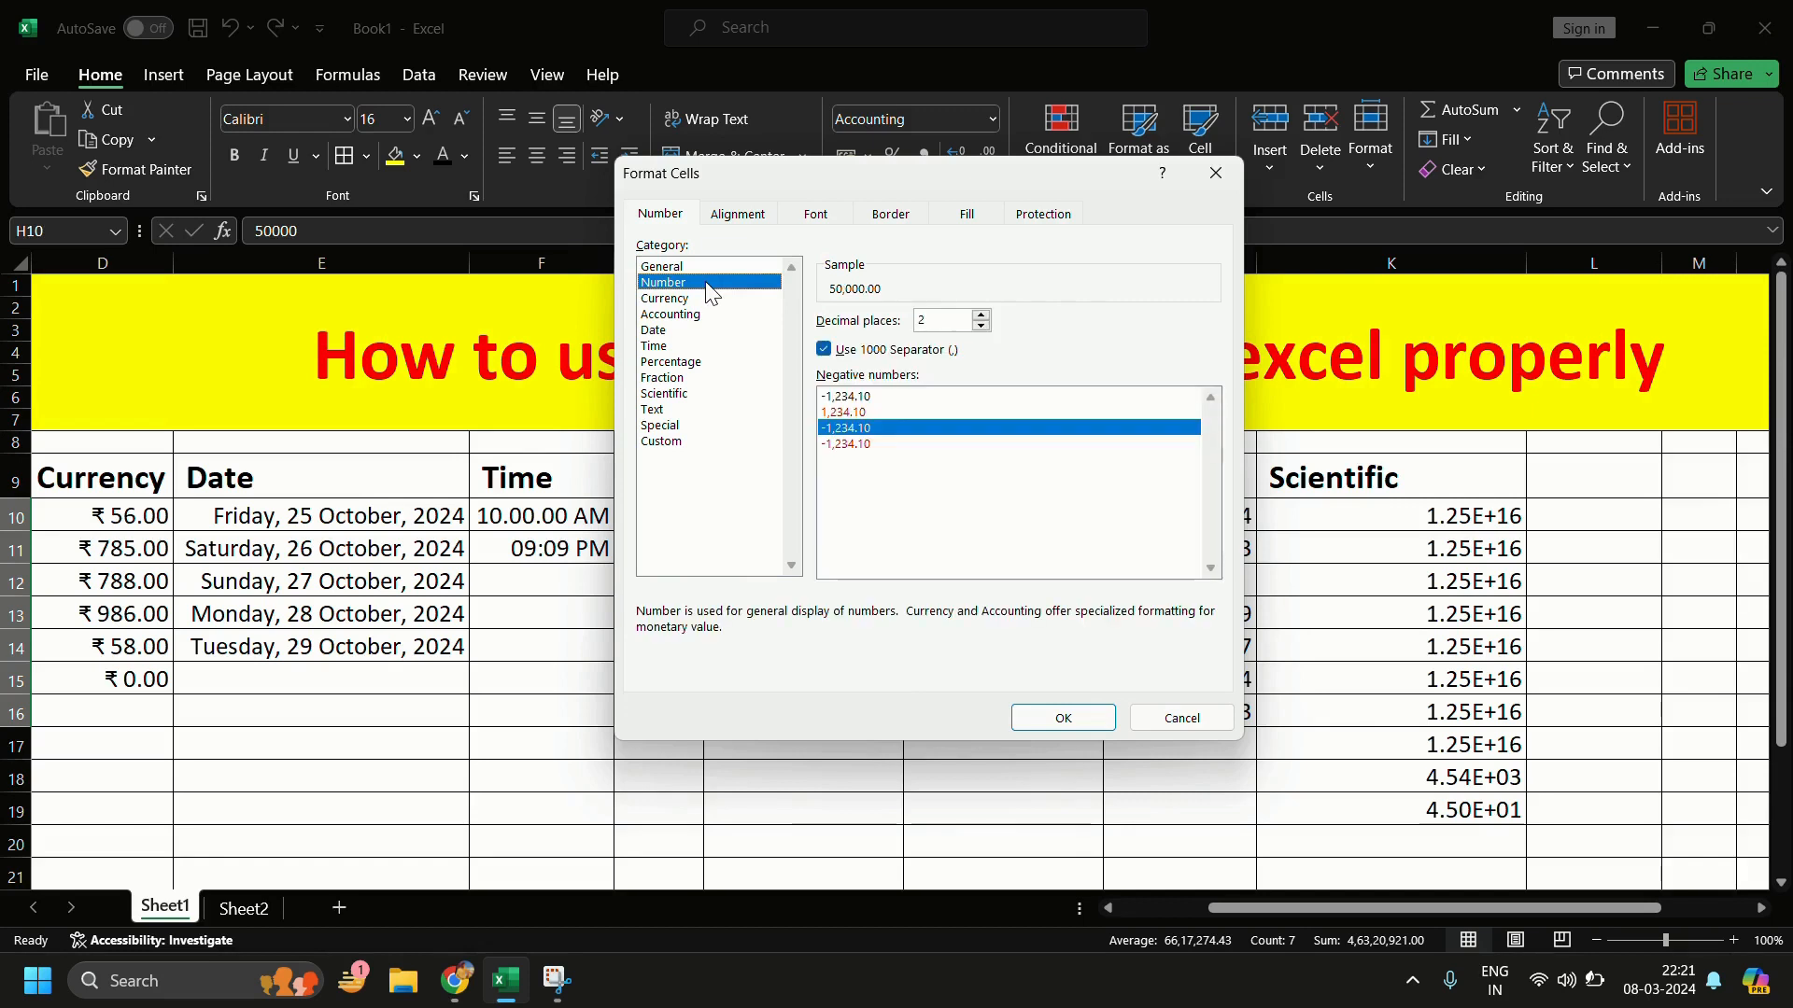
left_click(965, 324)
key("BackSpace")
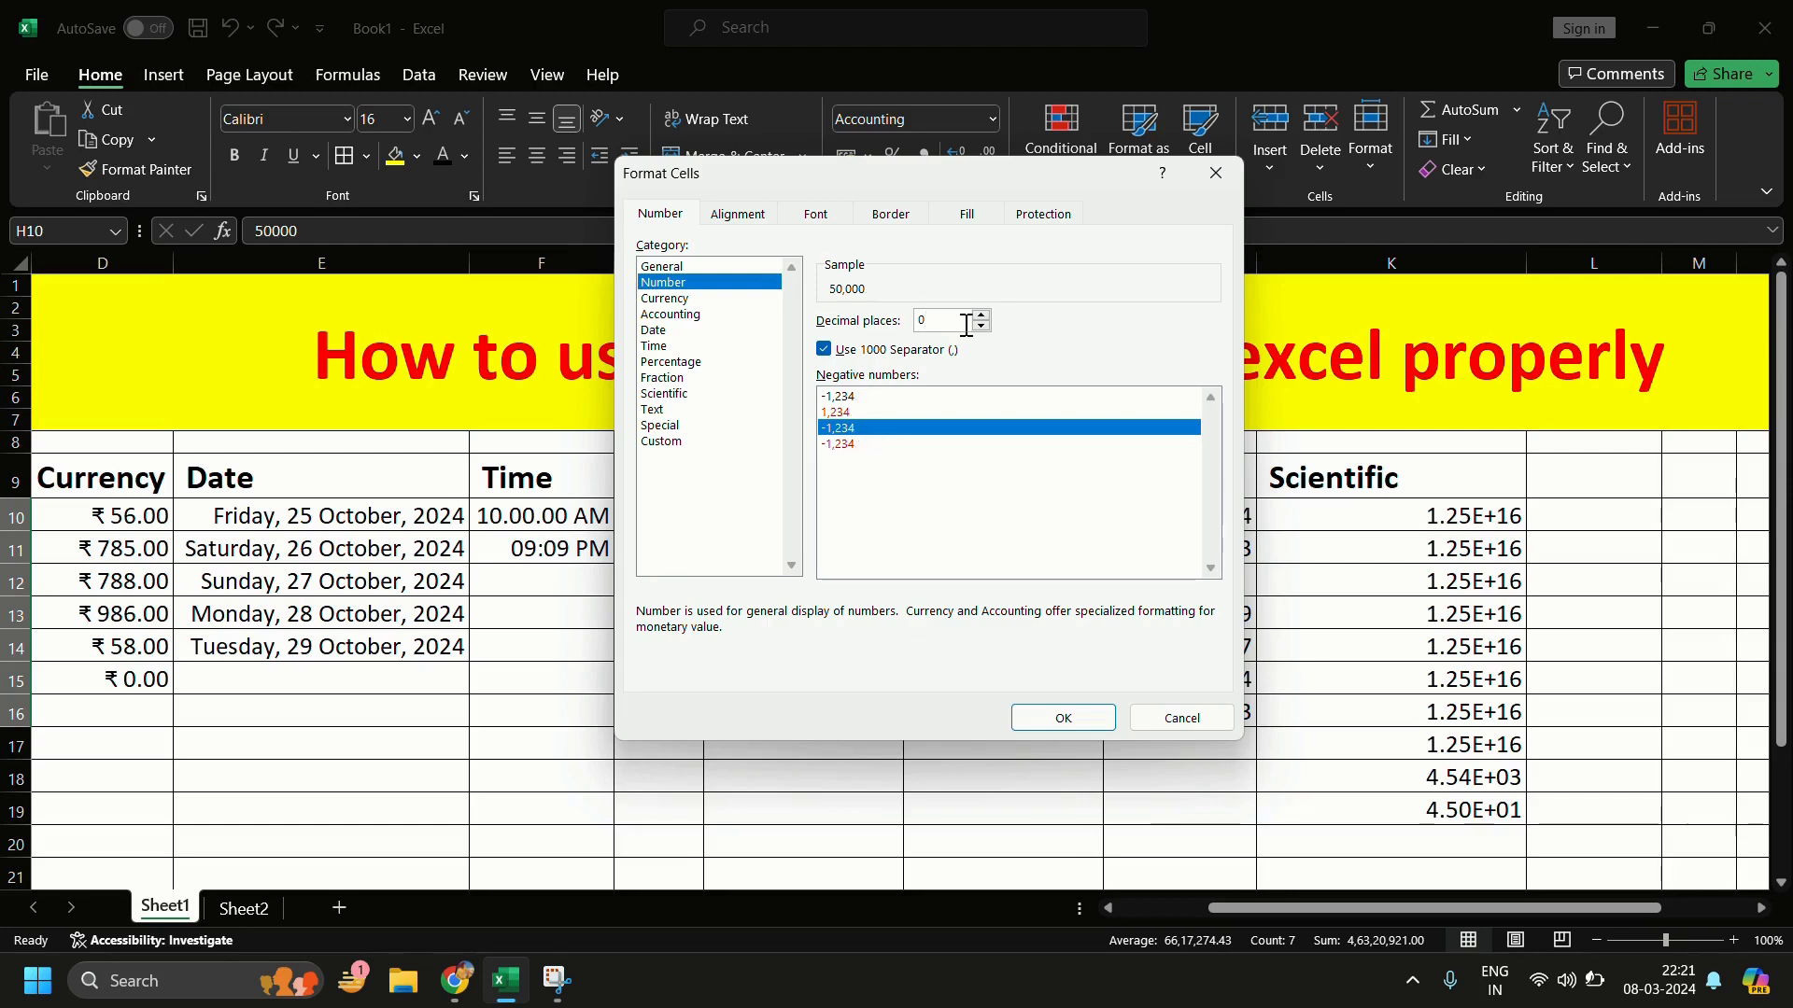
type("0")
left_click(1065, 719)
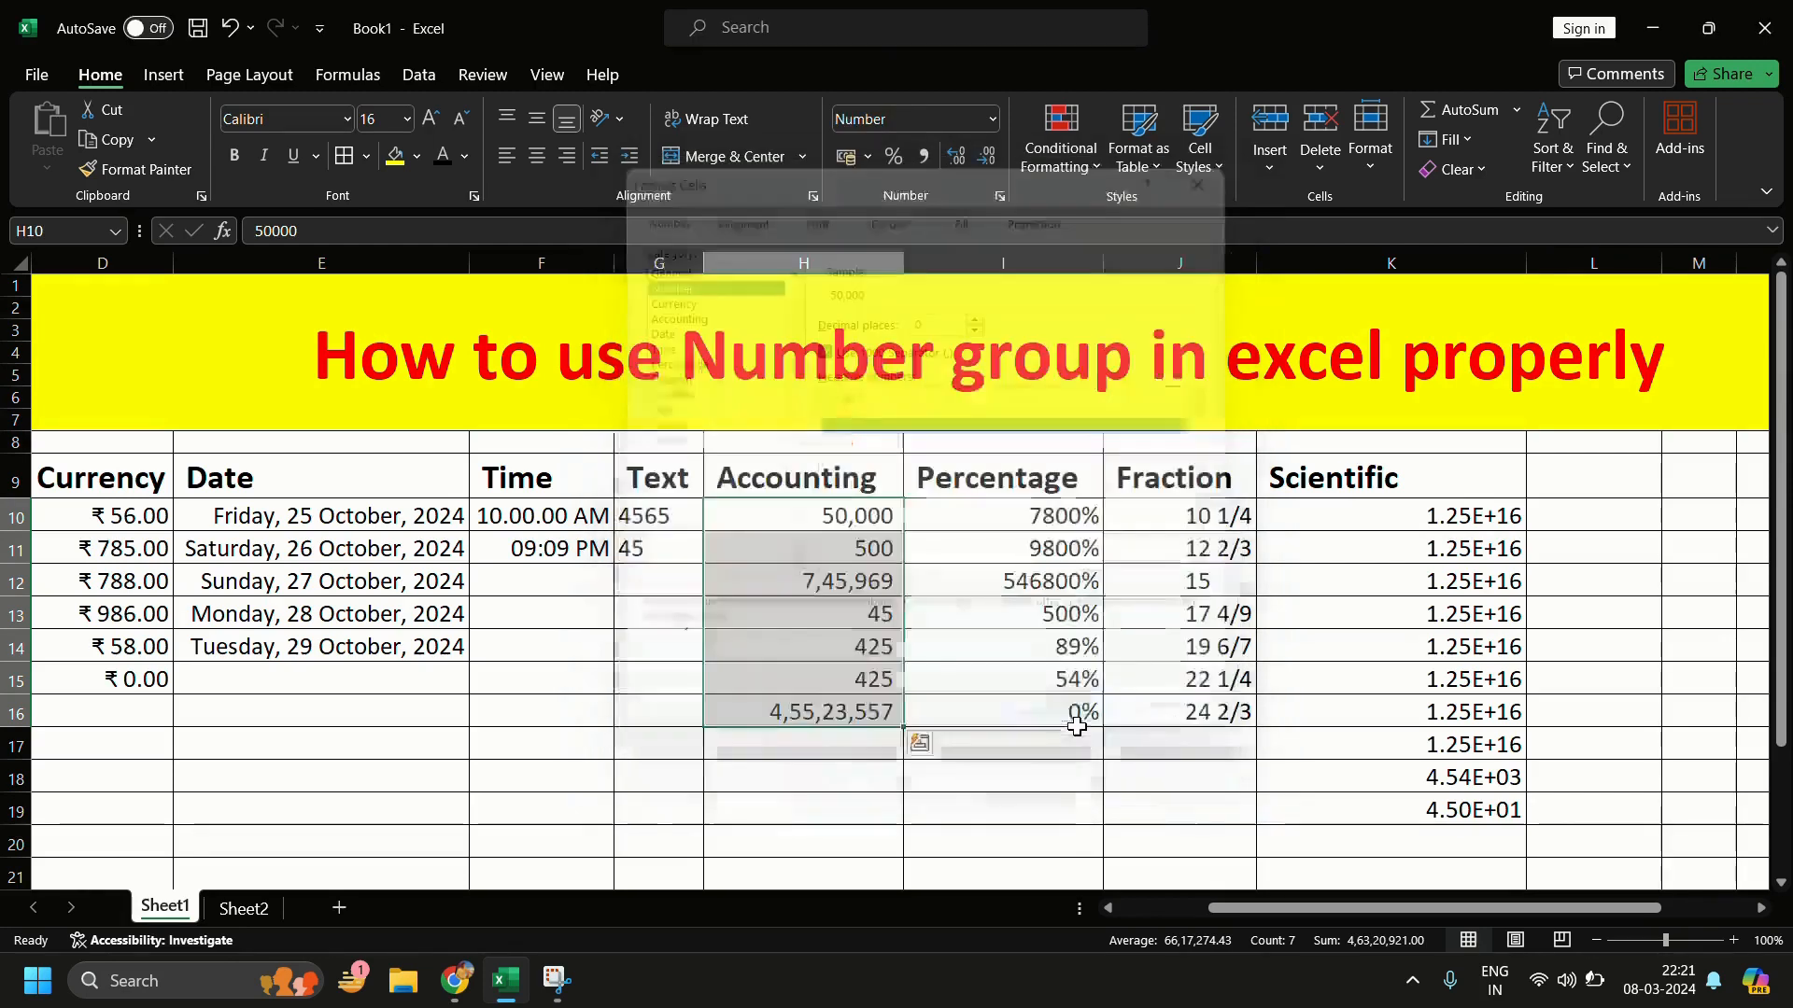
left_click(852, 516)
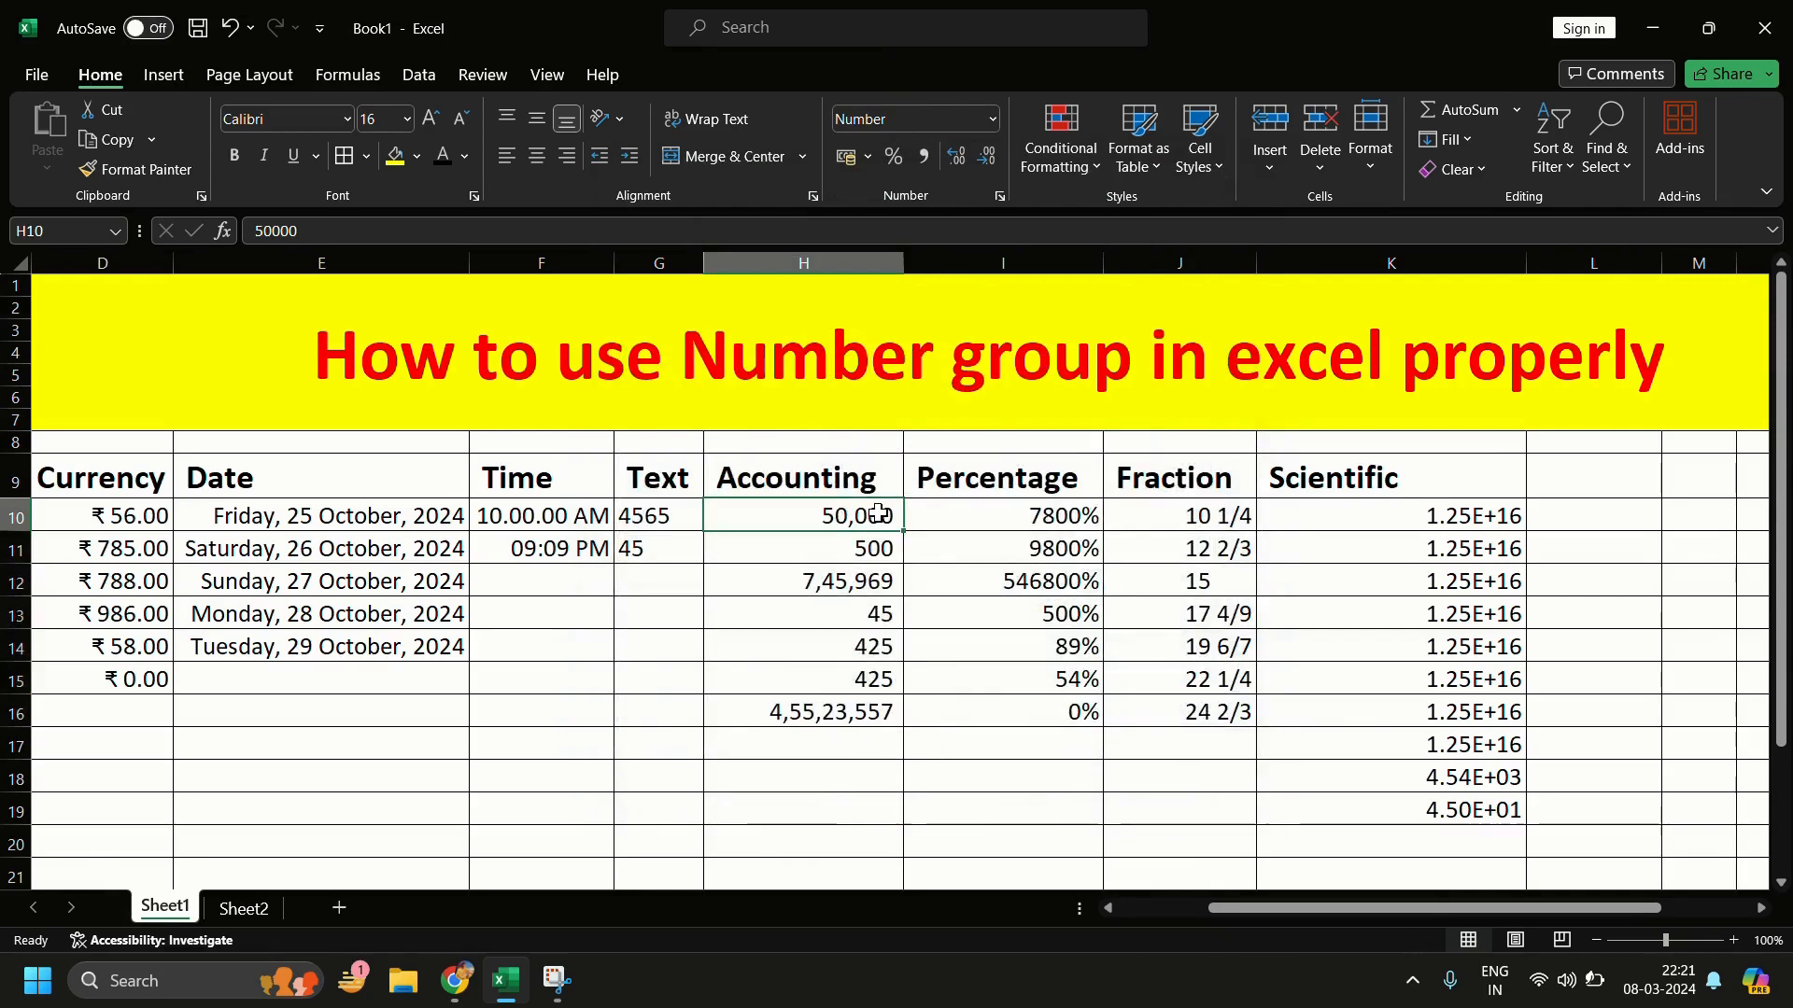
scroll(853, 517, "down", 6)
left_click(792, 534)
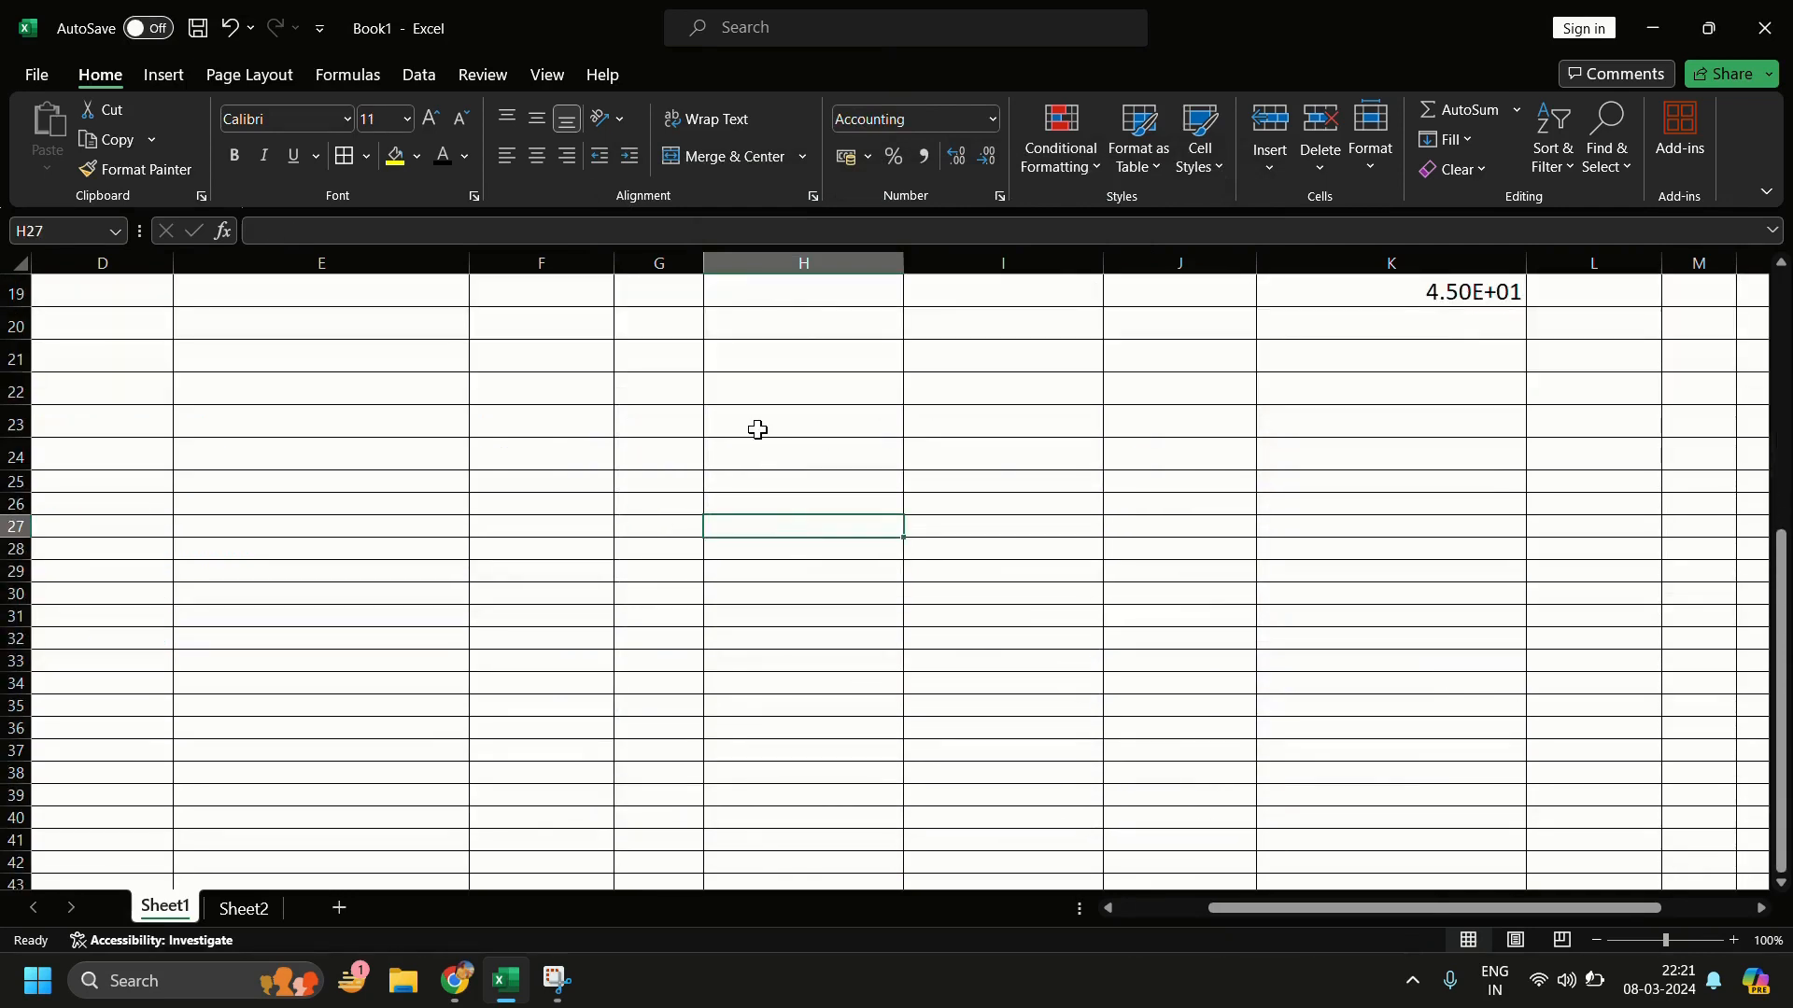
scroll(757, 429, "up", 3)
left_click(770, 585)
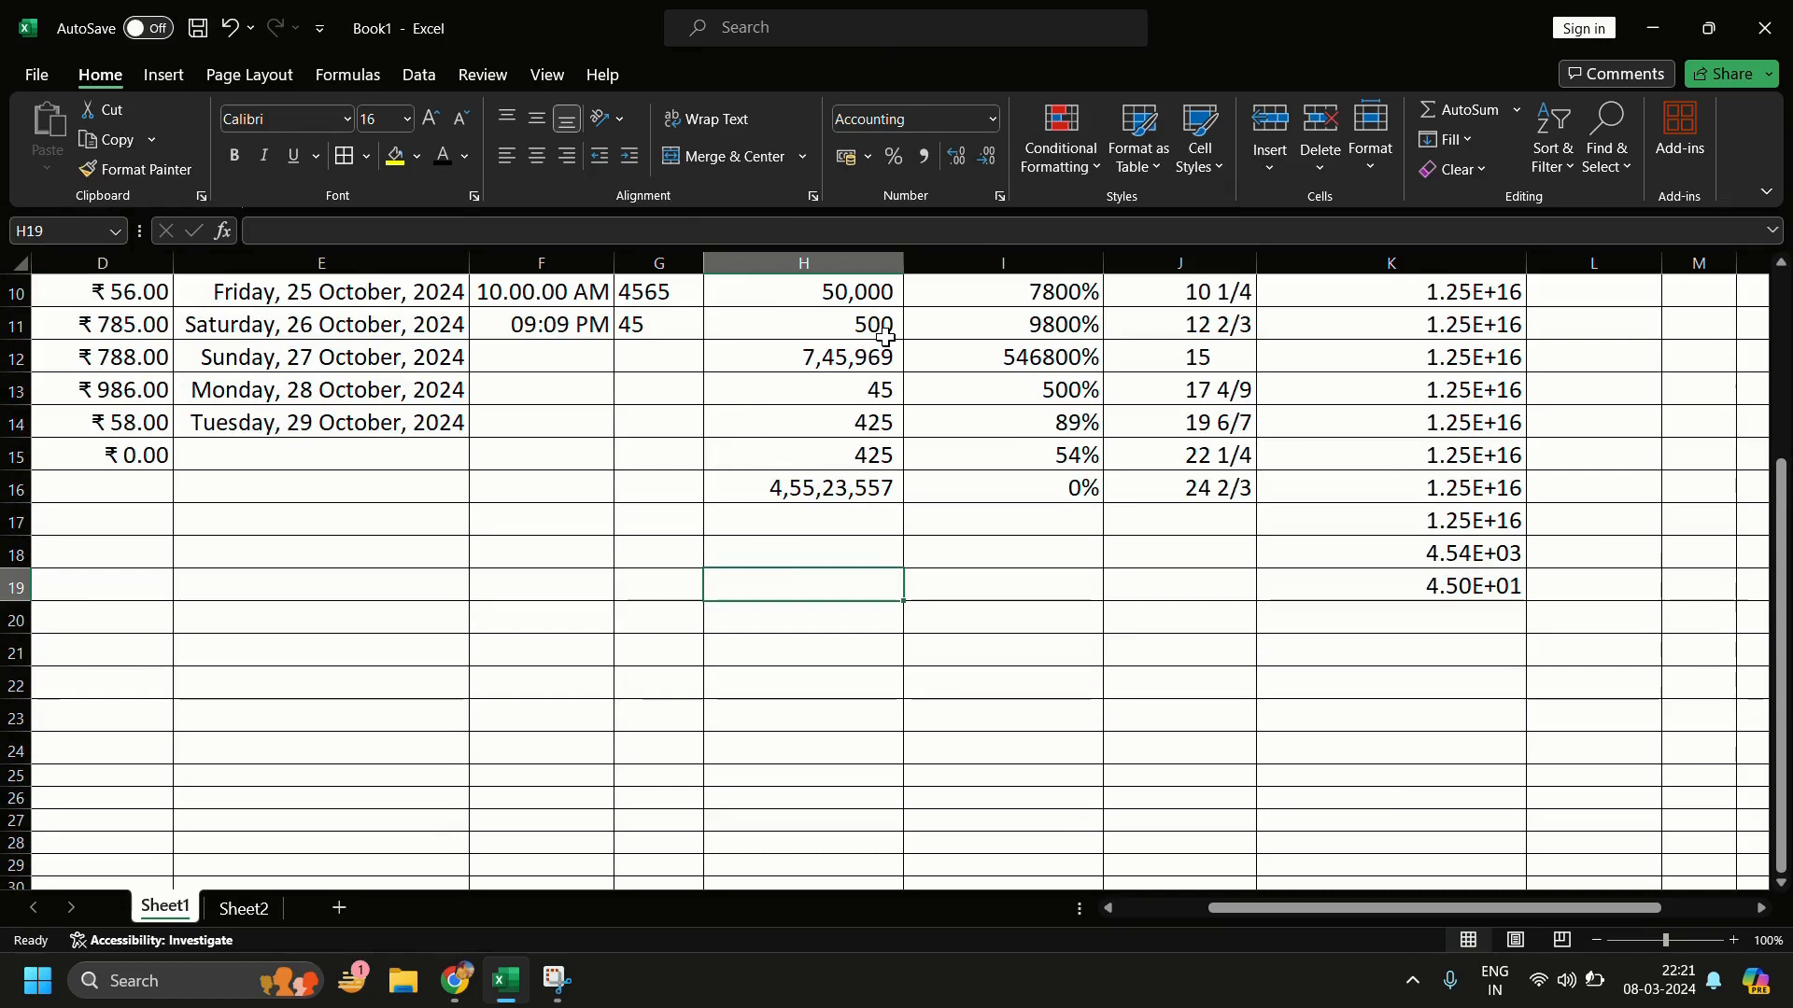
Step: Enter 4555668 in H19 and reset the cell to the General format
type("45,55,668")
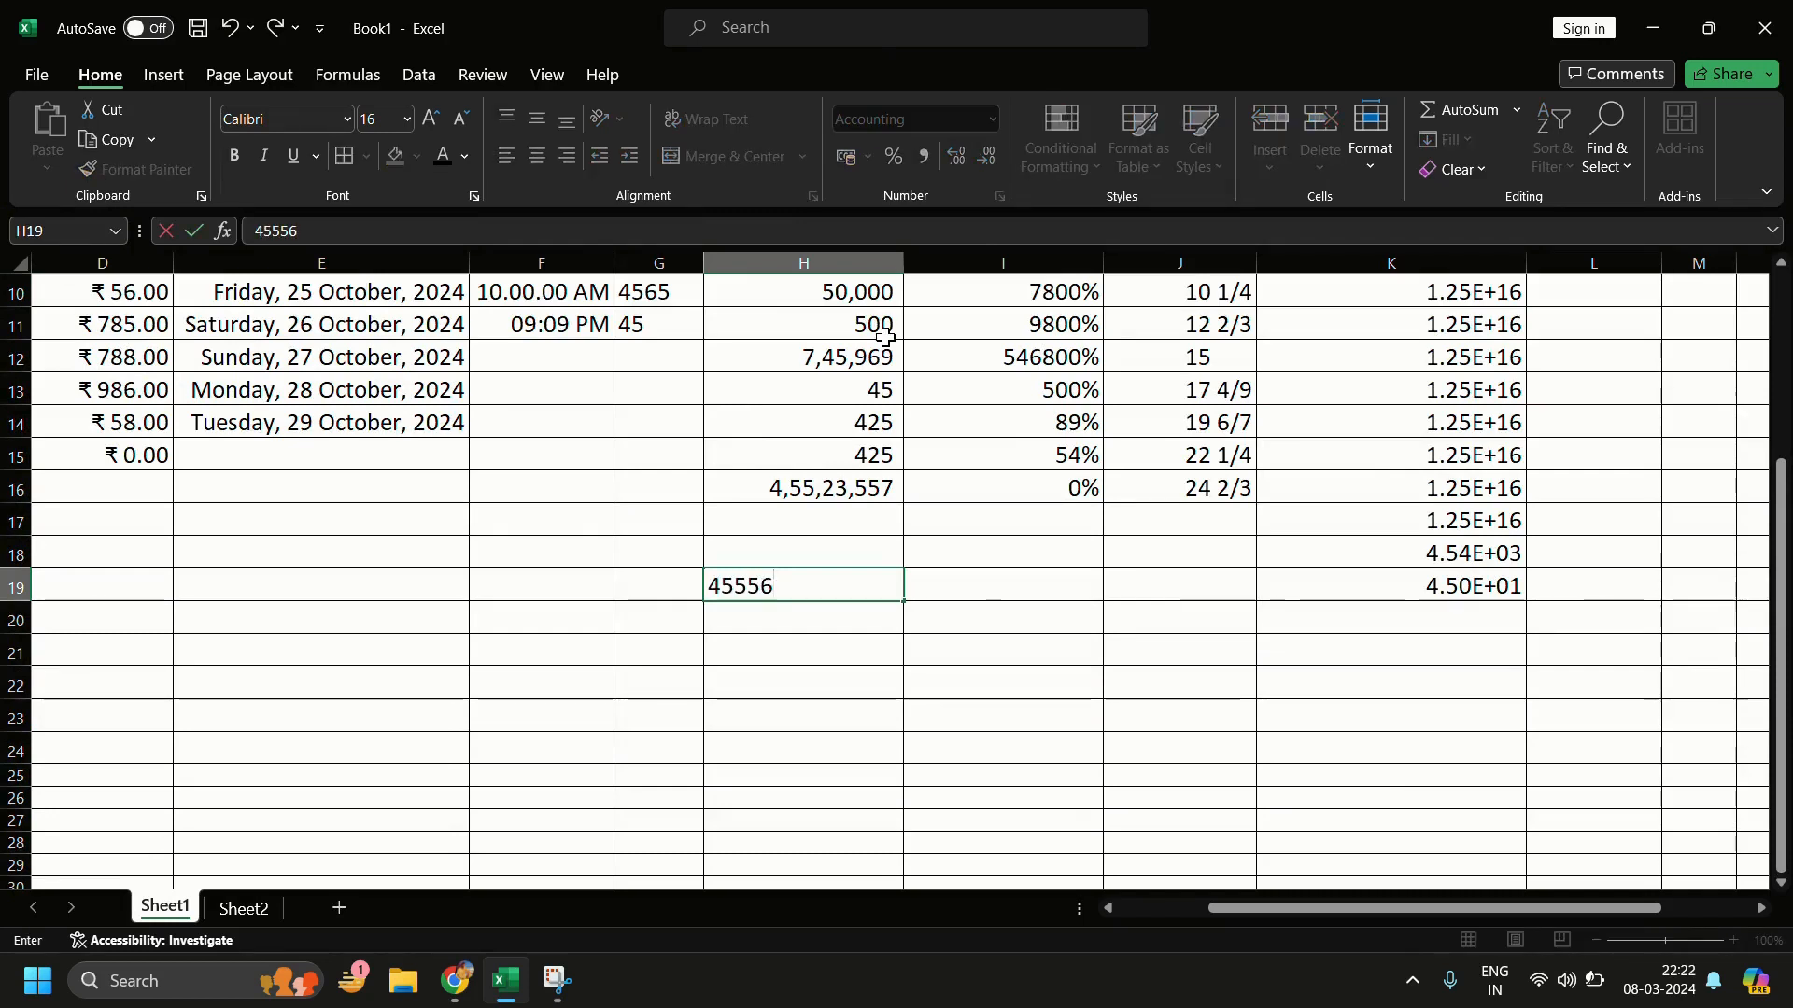
key("Return")
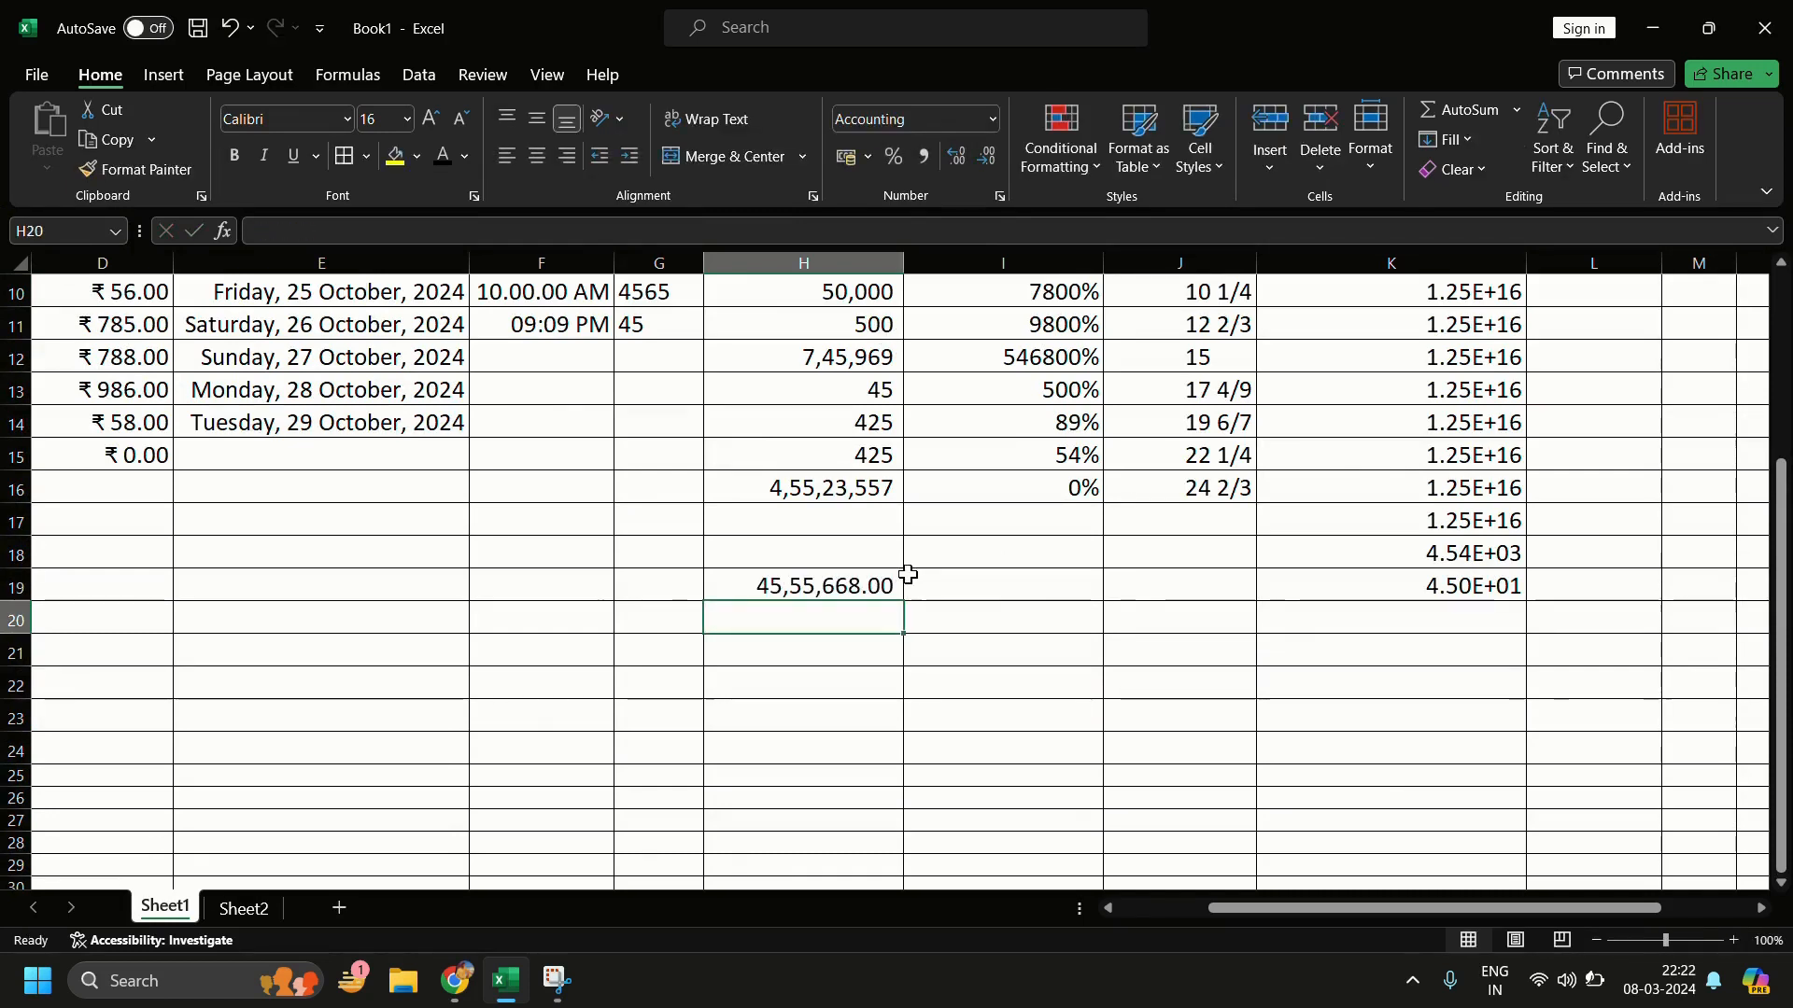
left_click(872, 588)
left_click(994, 120)
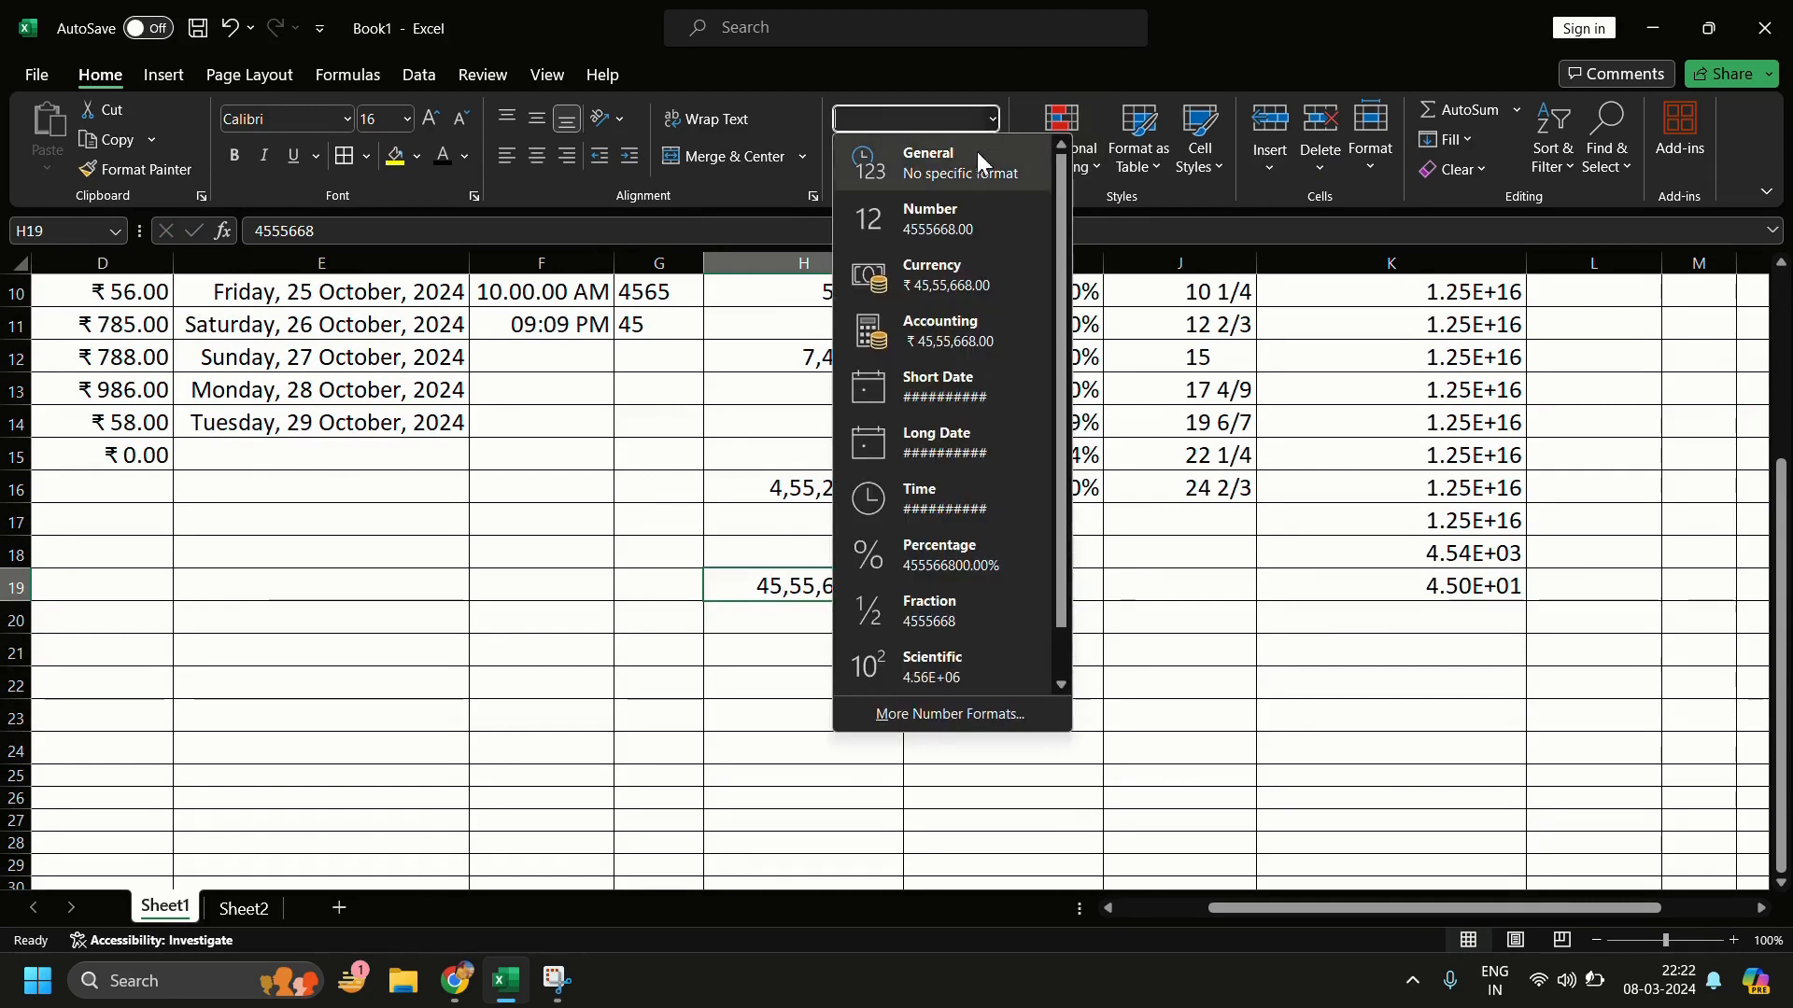
left_click(971, 163)
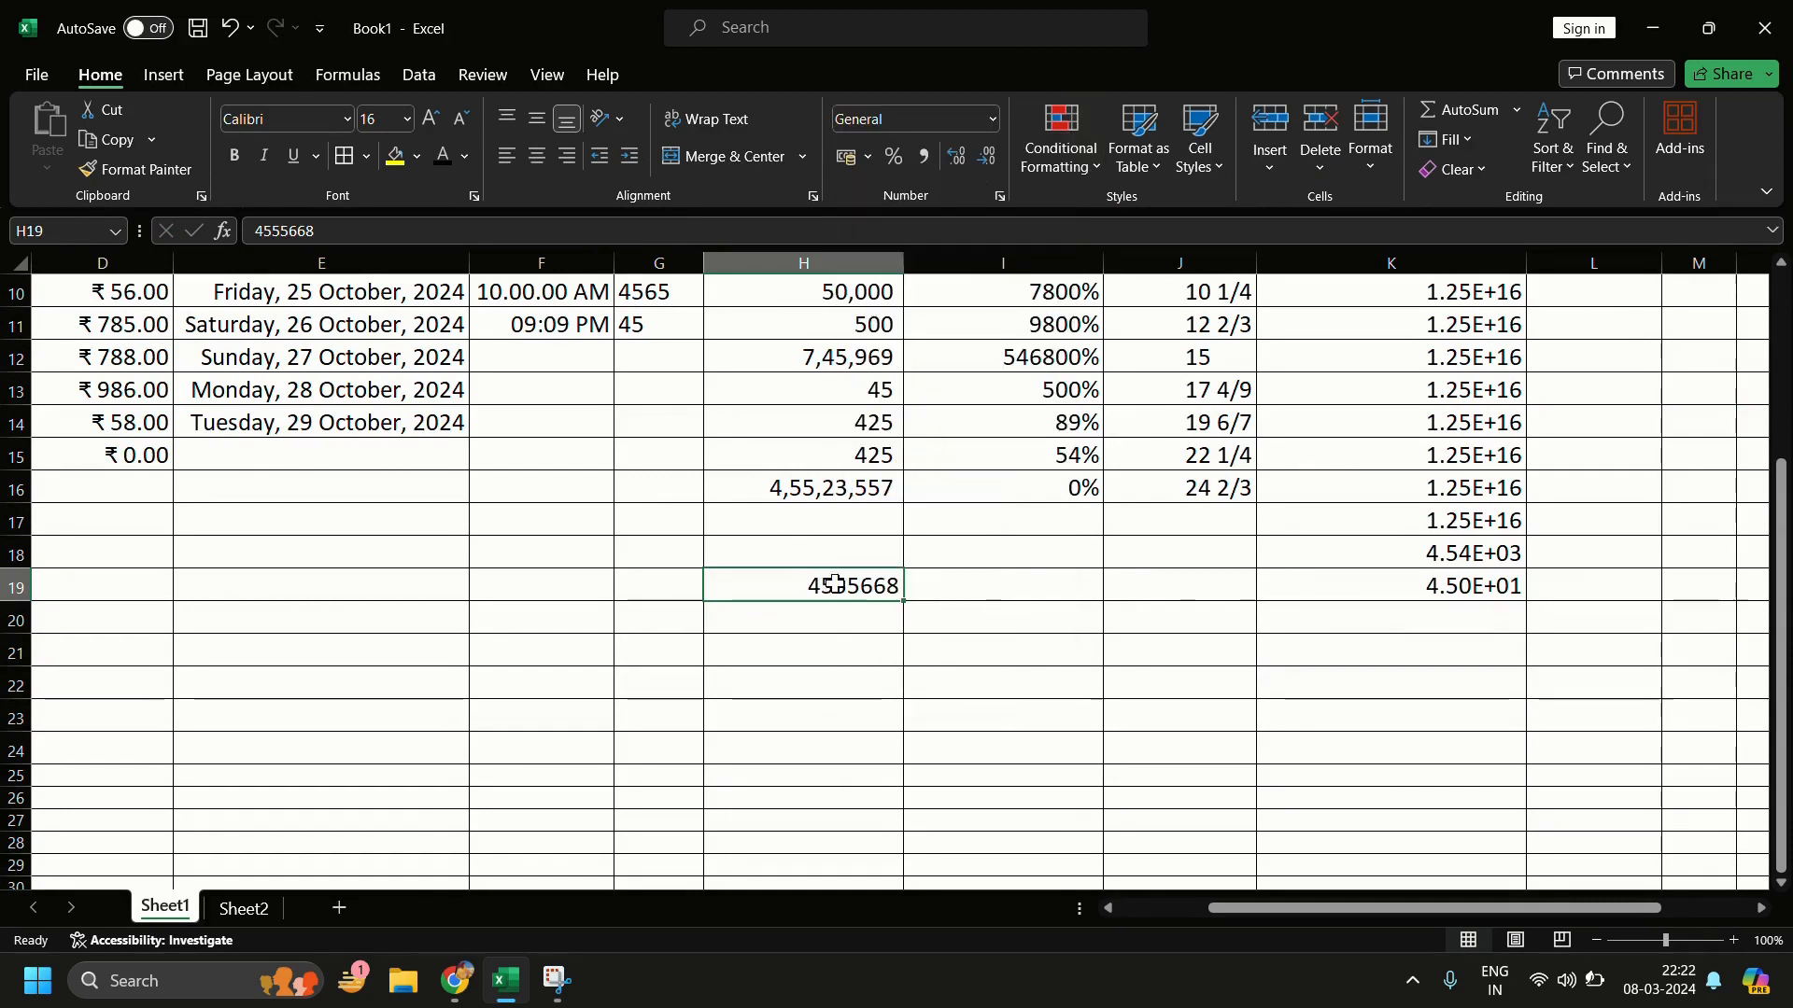
Step: Format H19 with the Number category at 3 decimal places and clear the contents of H18:H21
left_click(998, 200)
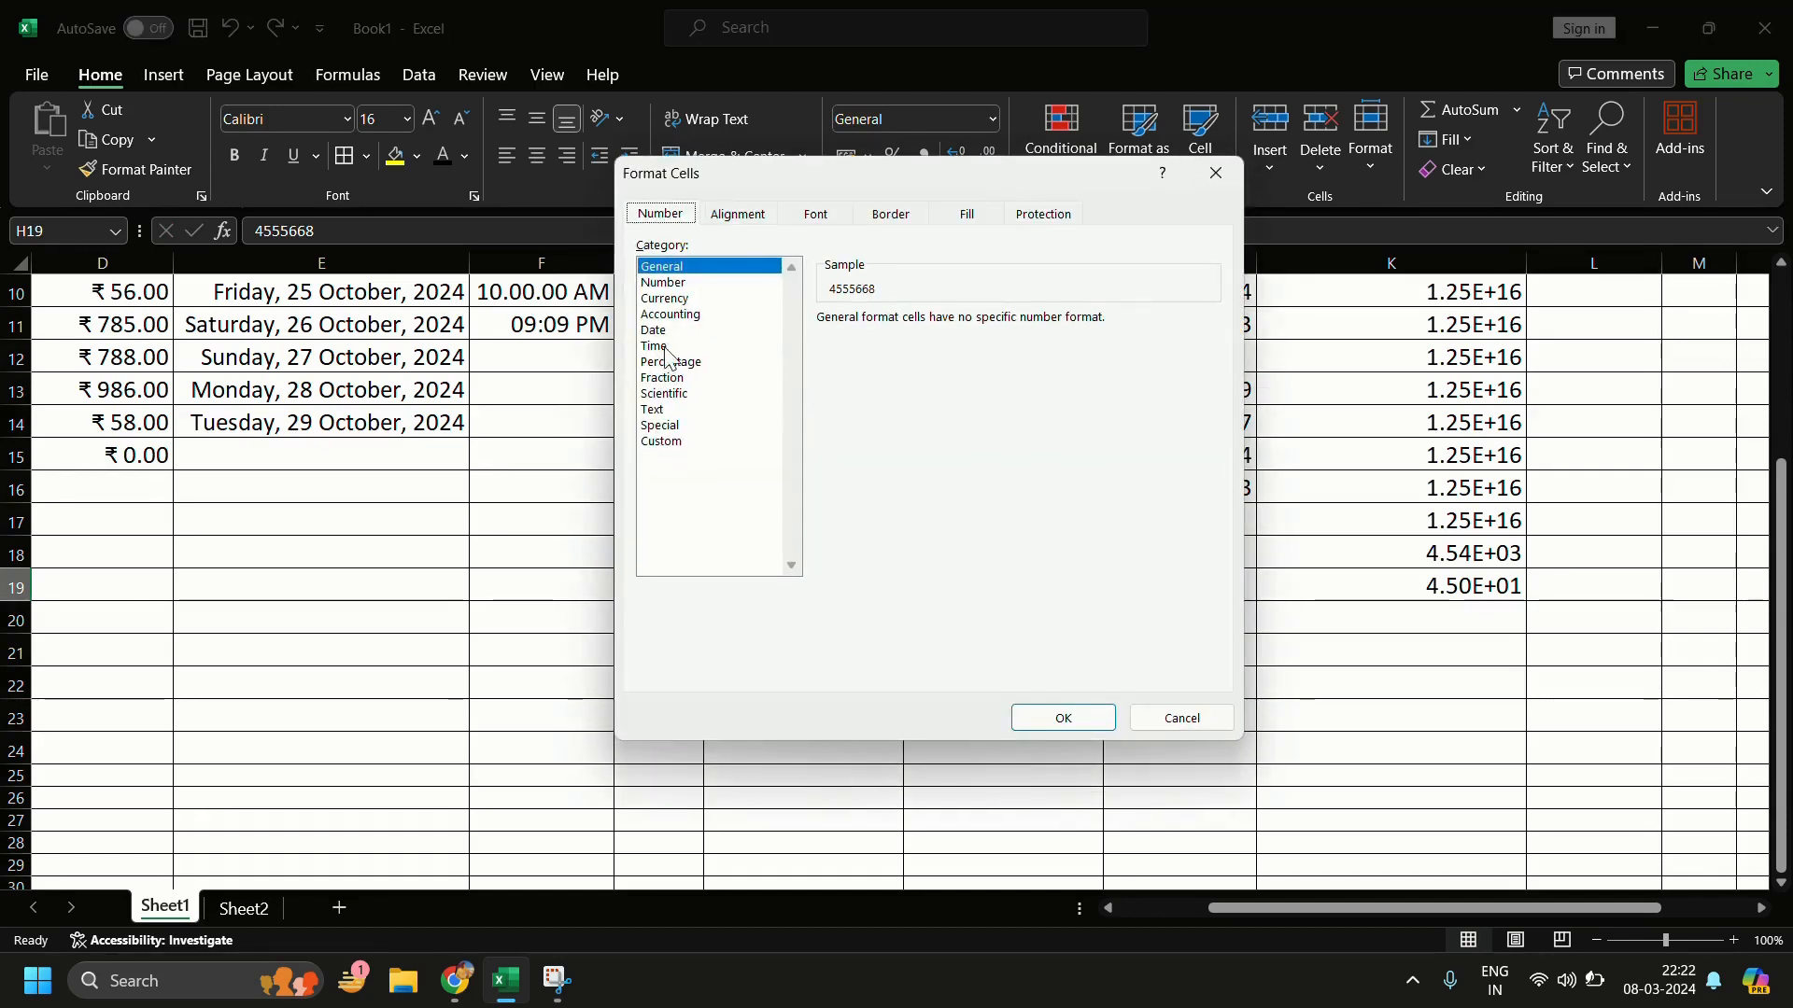
left_click(682, 284)
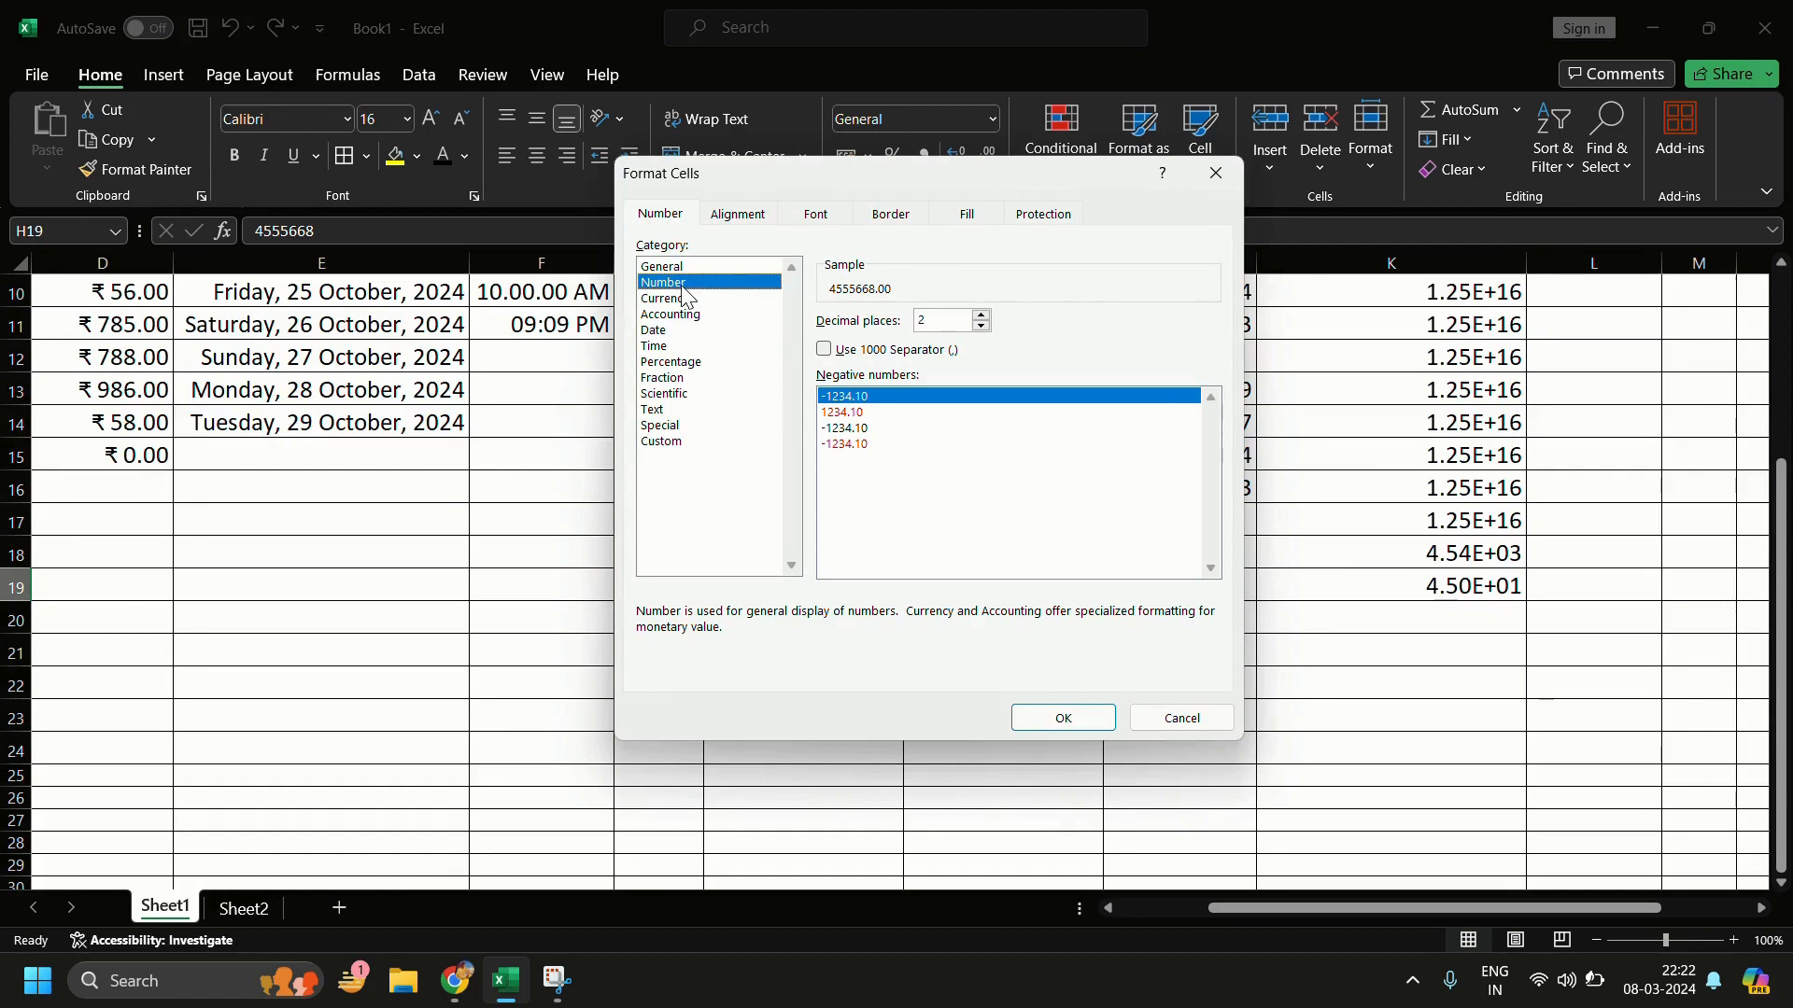
left_click(980, 326)
left_click(981, 315)
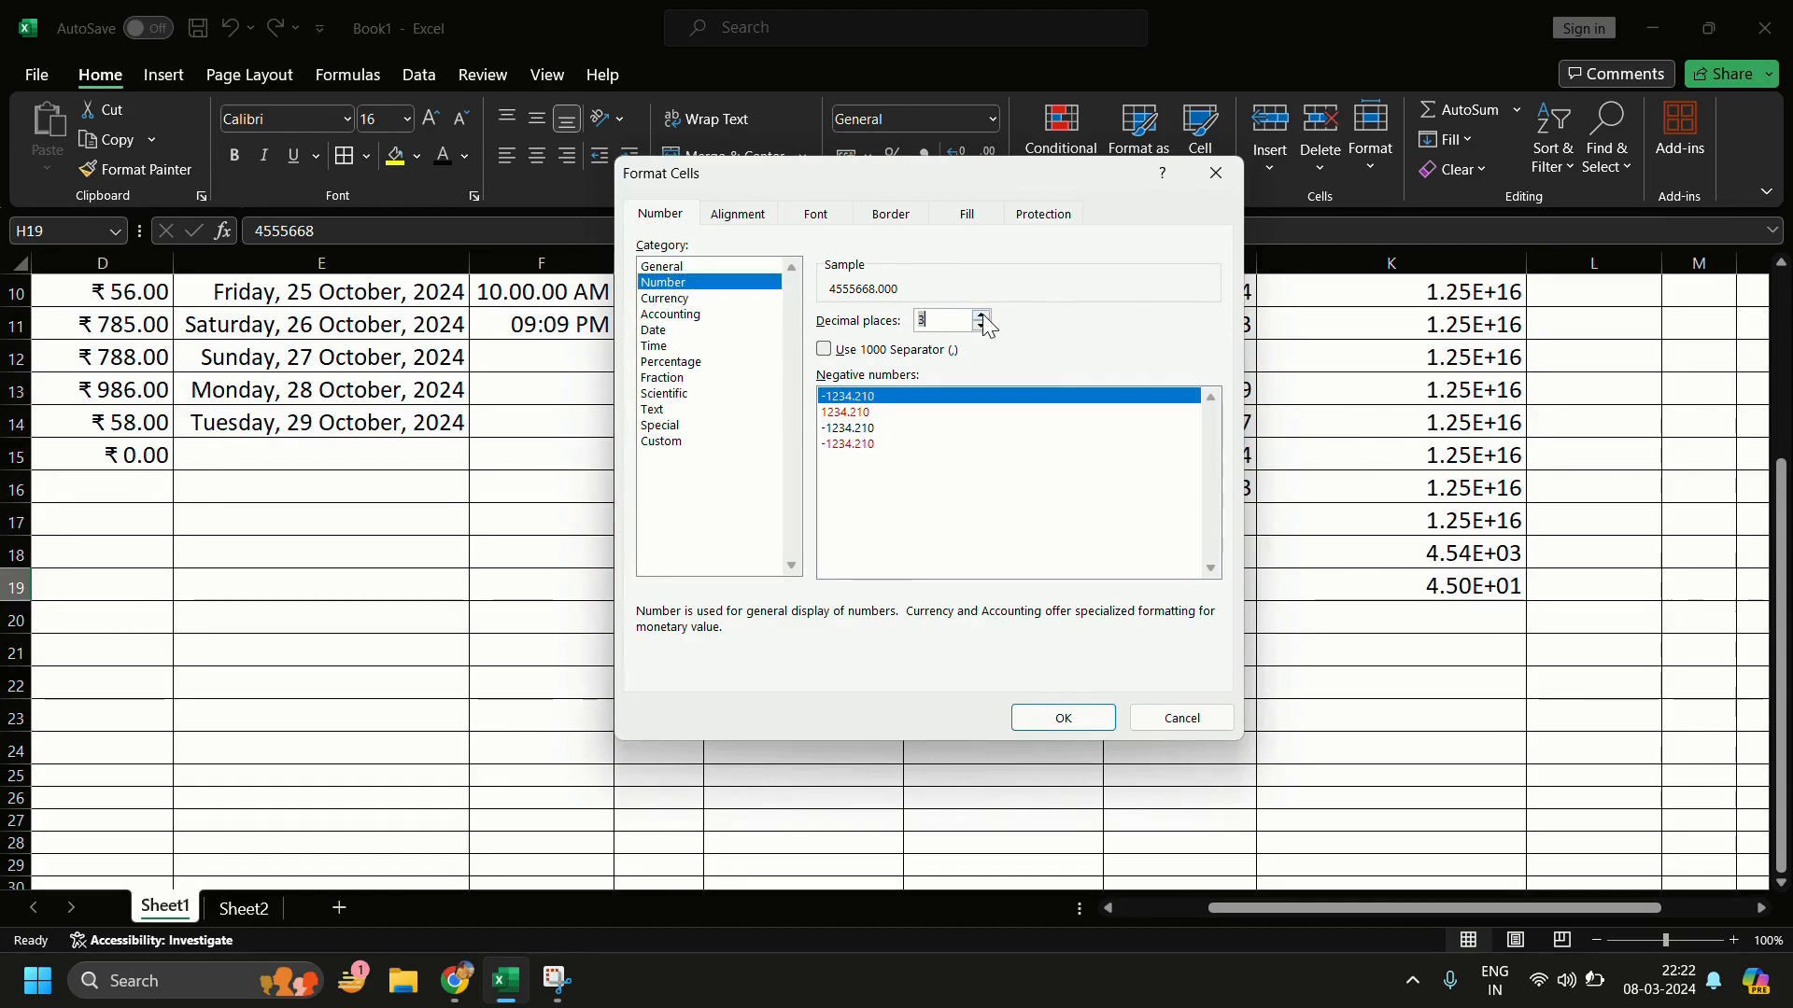
left_click(981, 315)
key("Return")
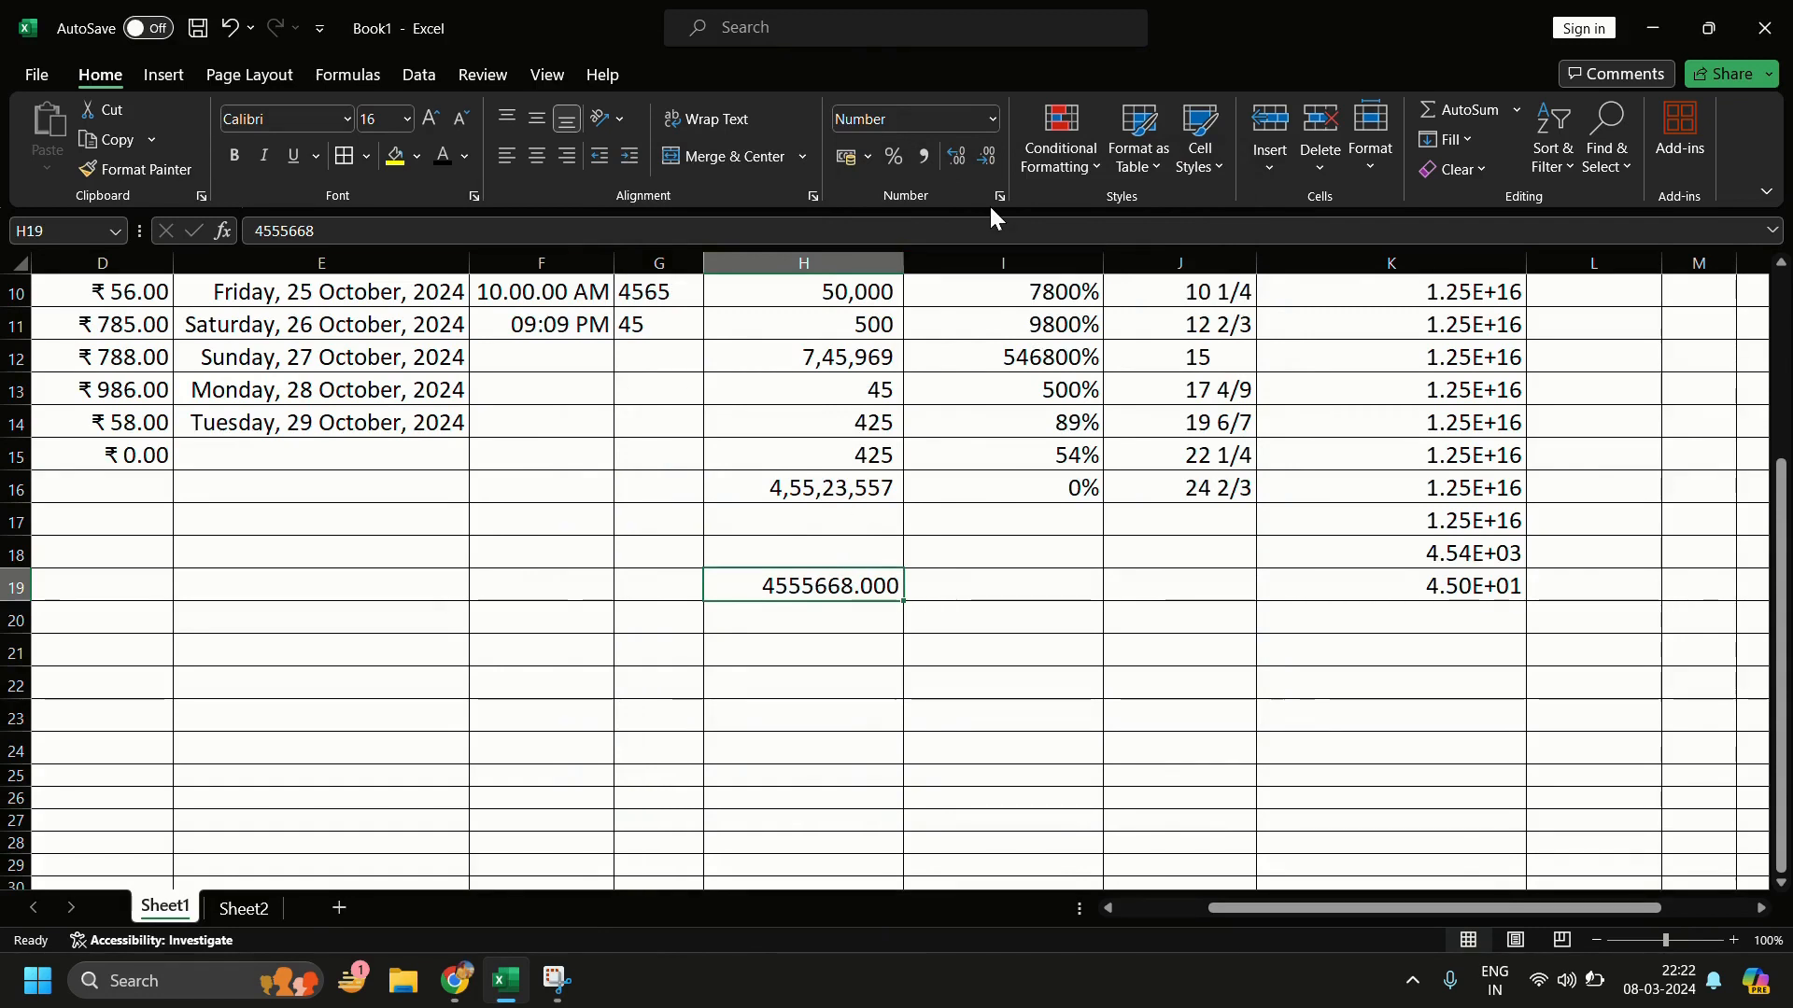
left_click_drag(787, 560, 837, 637)
key("Delete")
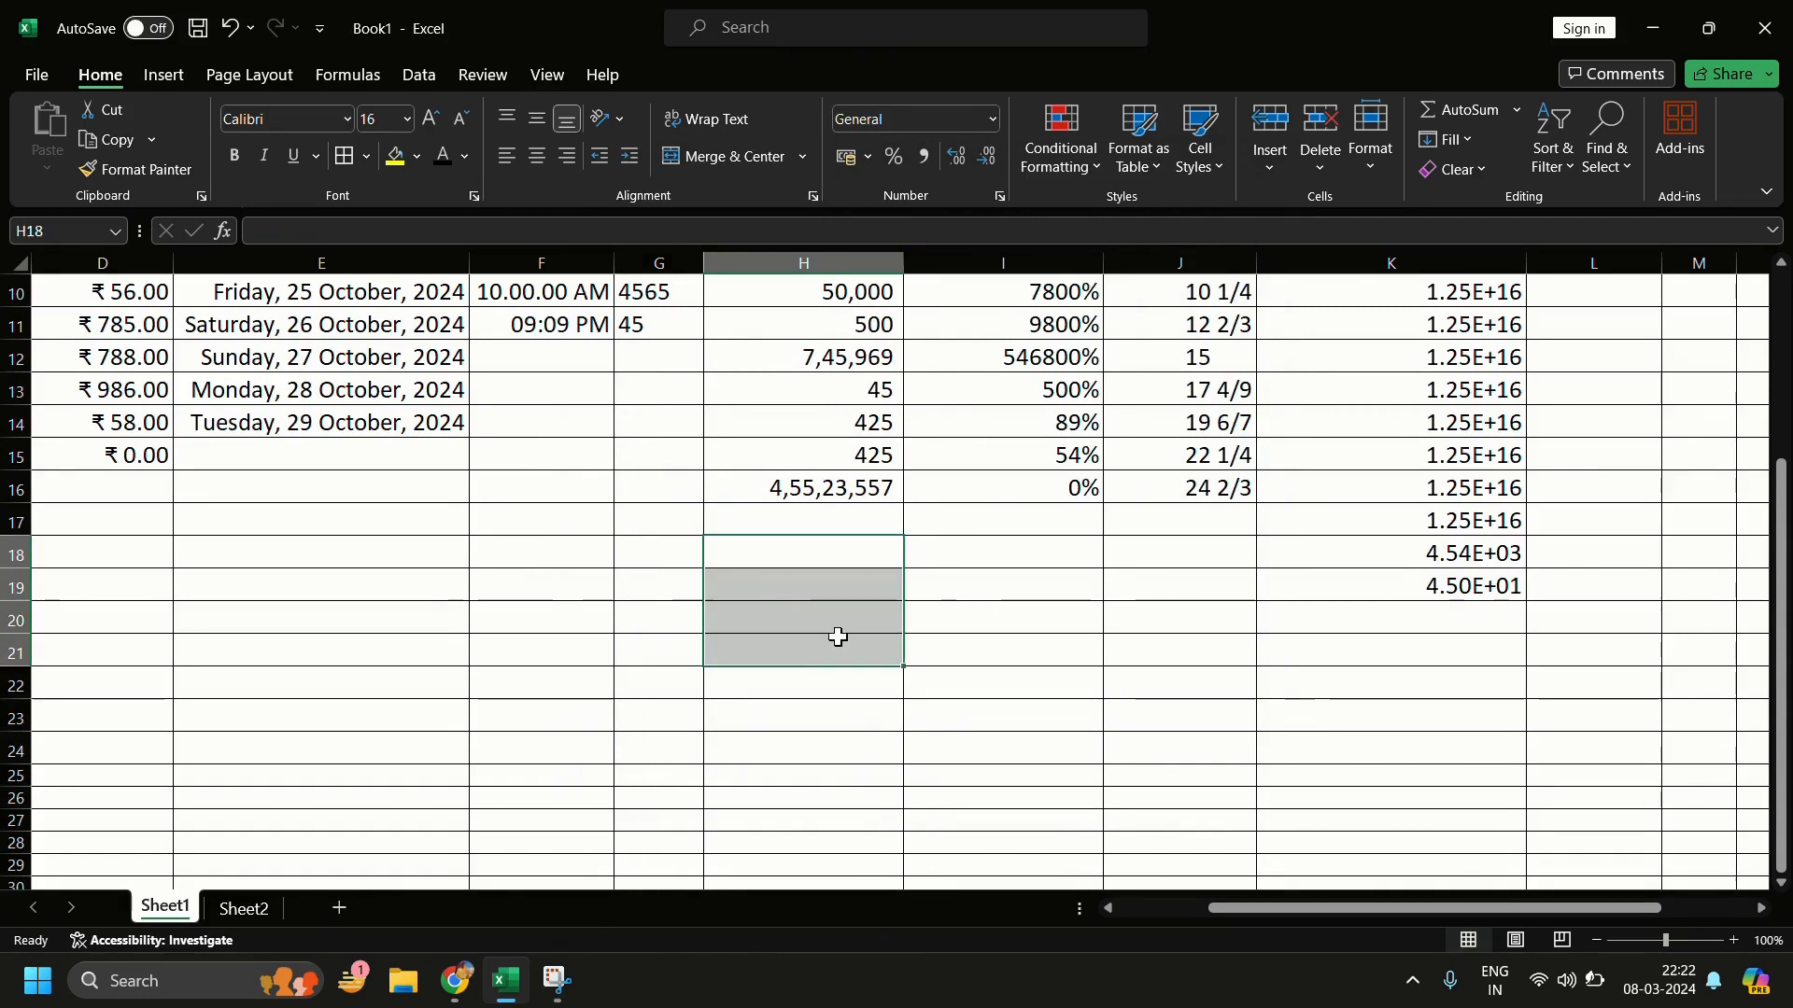
Step: Examine the Currency category's negative-number formats and symbol list for H19, and leave the cell format settings without applying anything
left_click(844, 575)
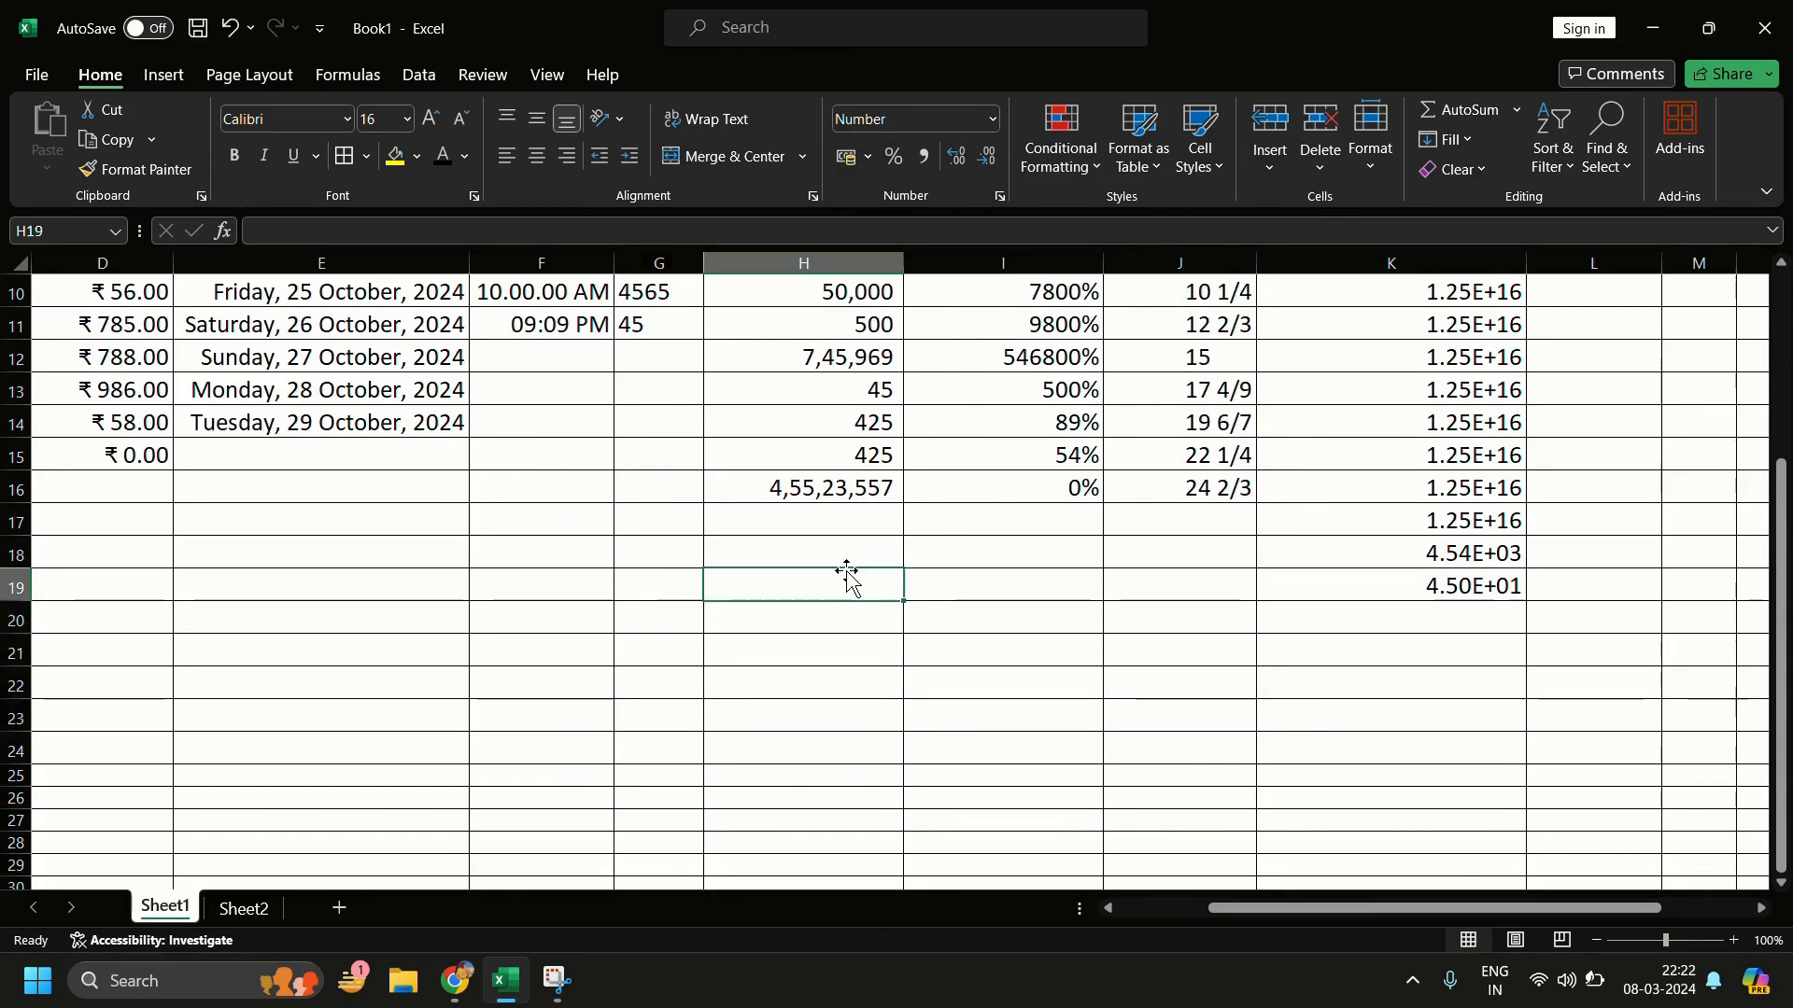
left_click(1000, 195)
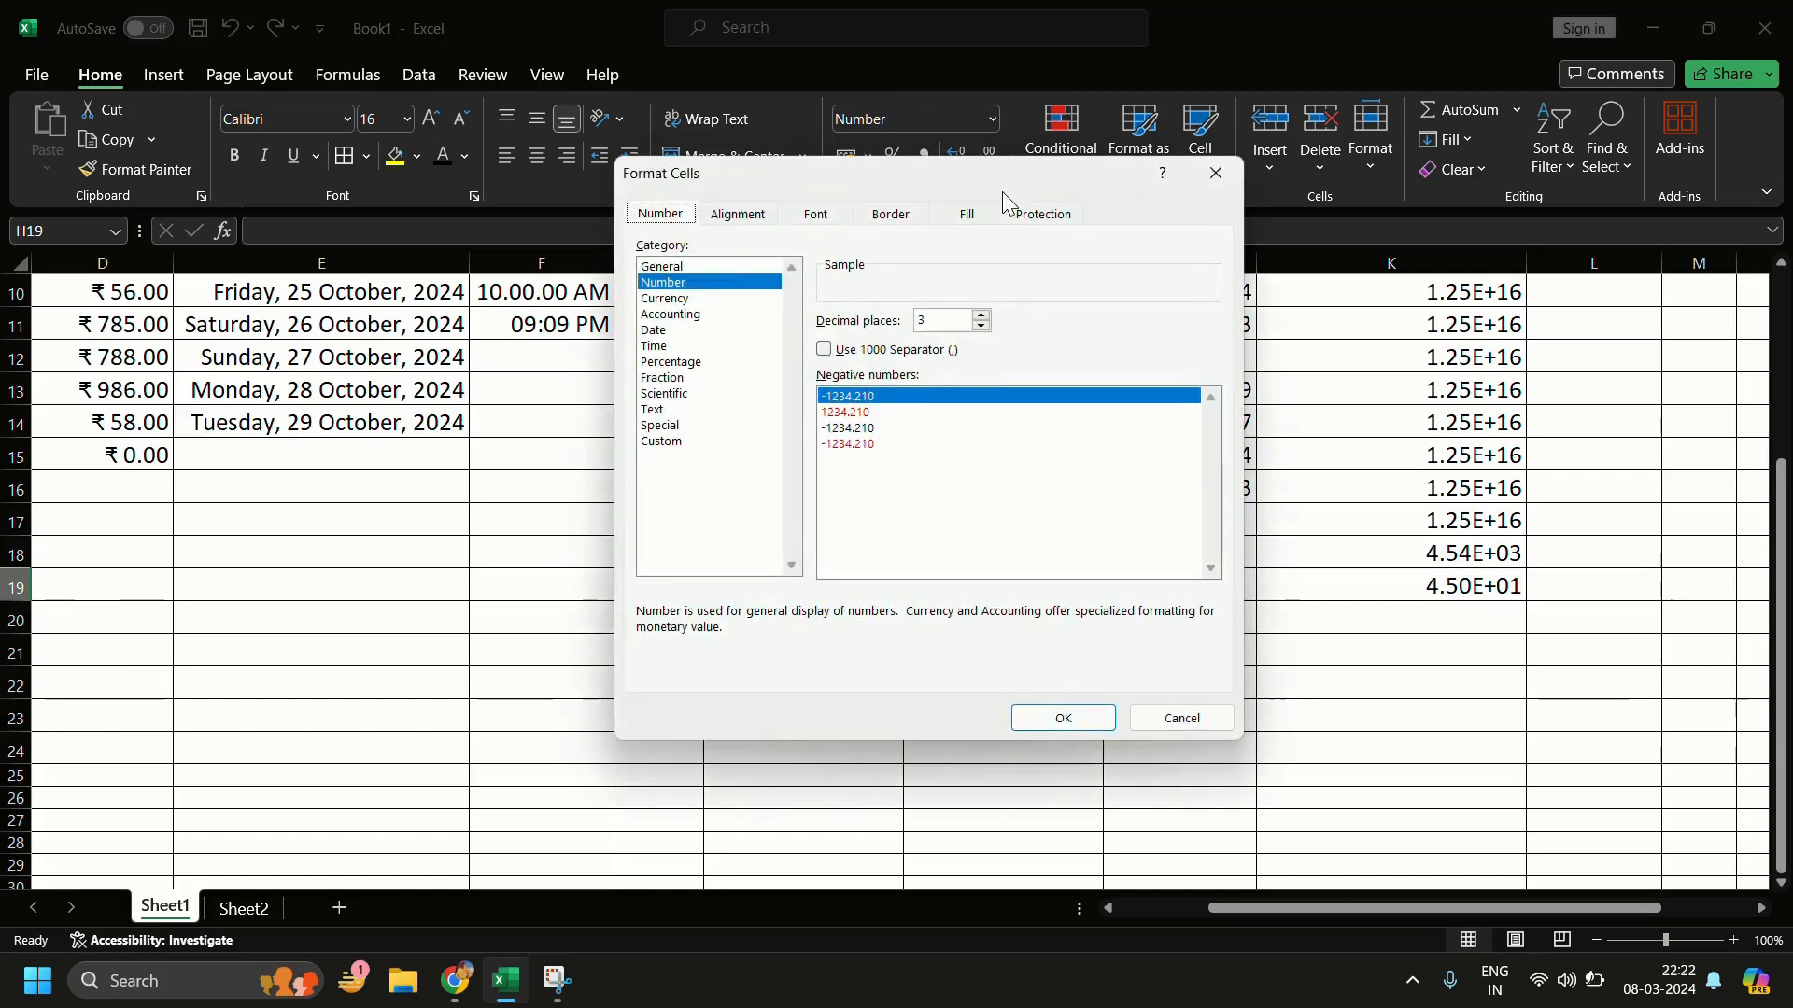
left_click(711, 313)
left_click(716, 297)
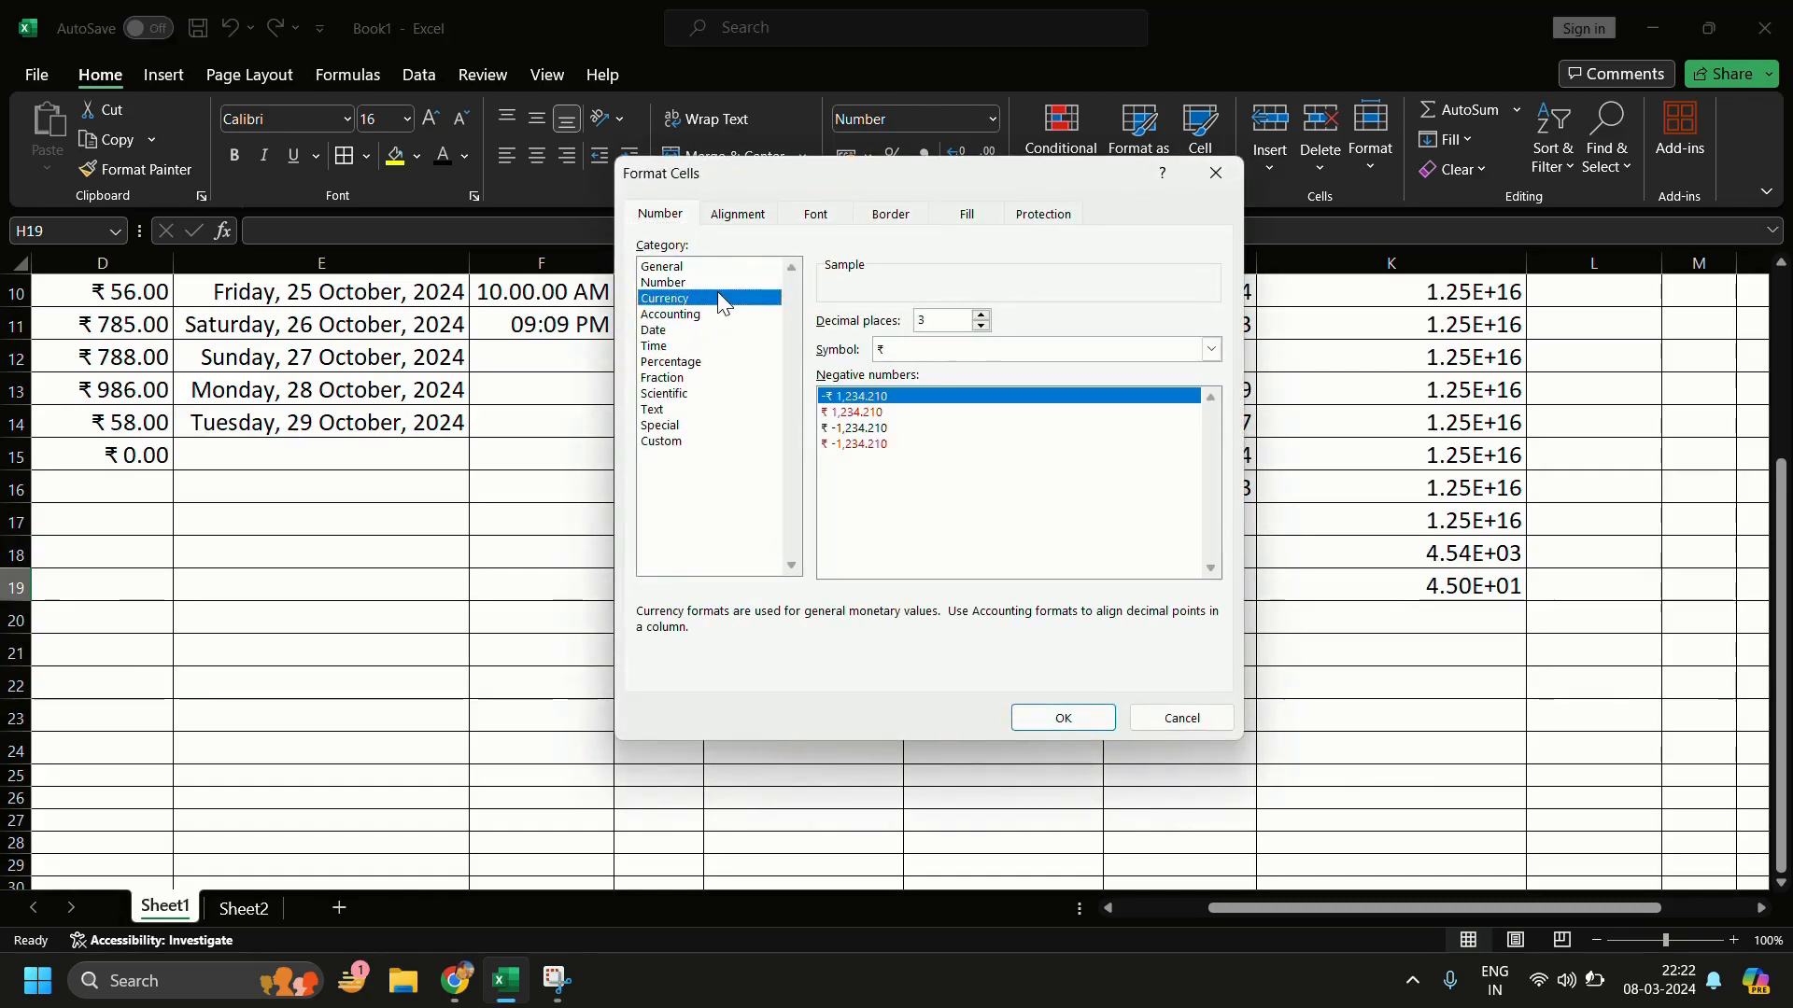
left_click(878, 428)
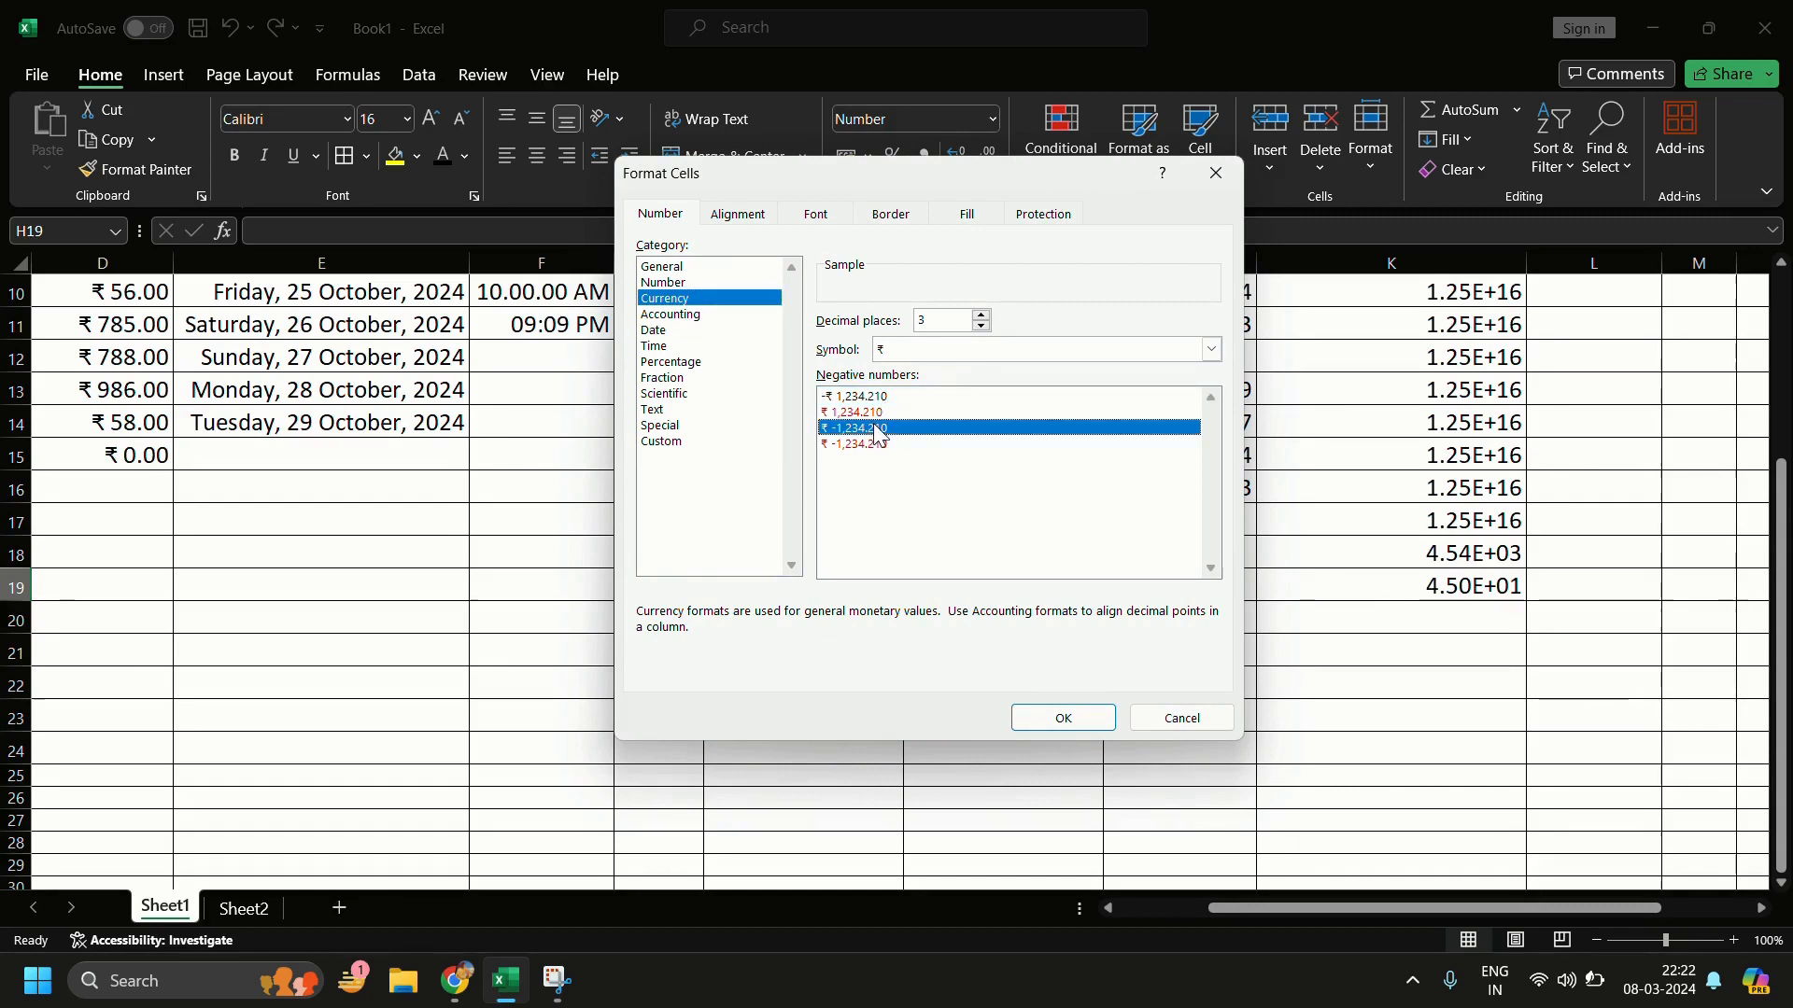
left_click(938, 347)
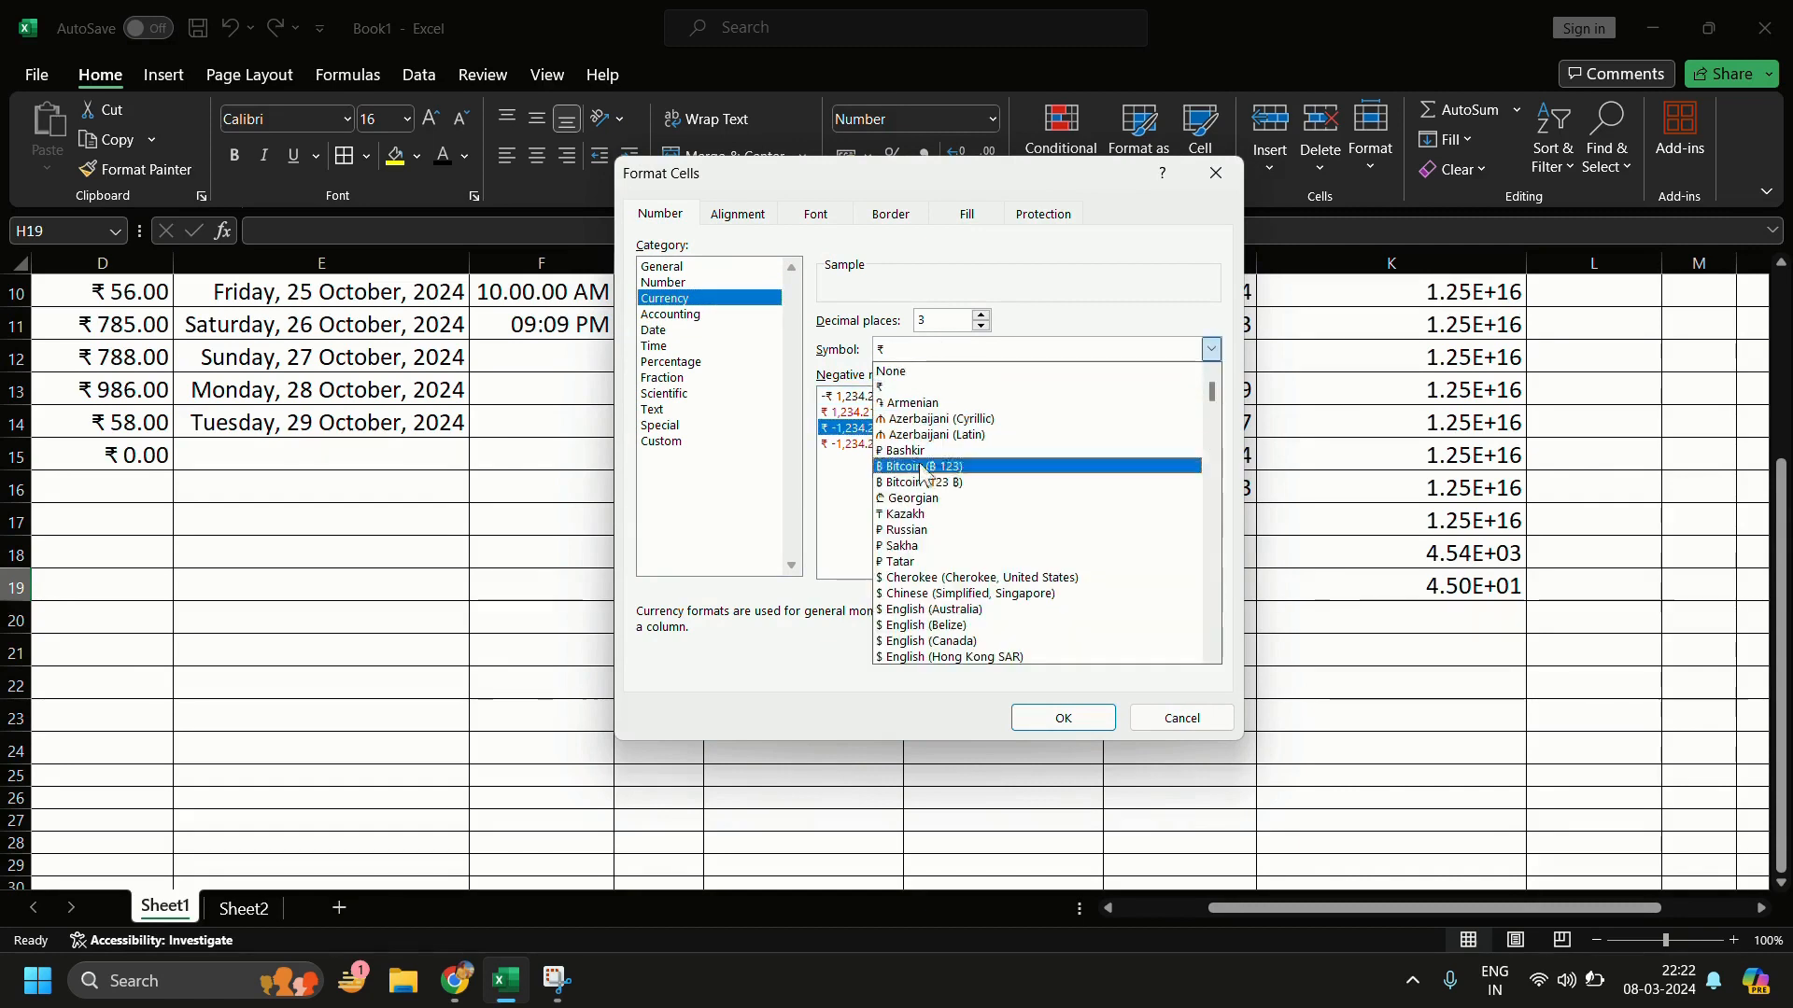
scroll(933, 523, "down", 7)
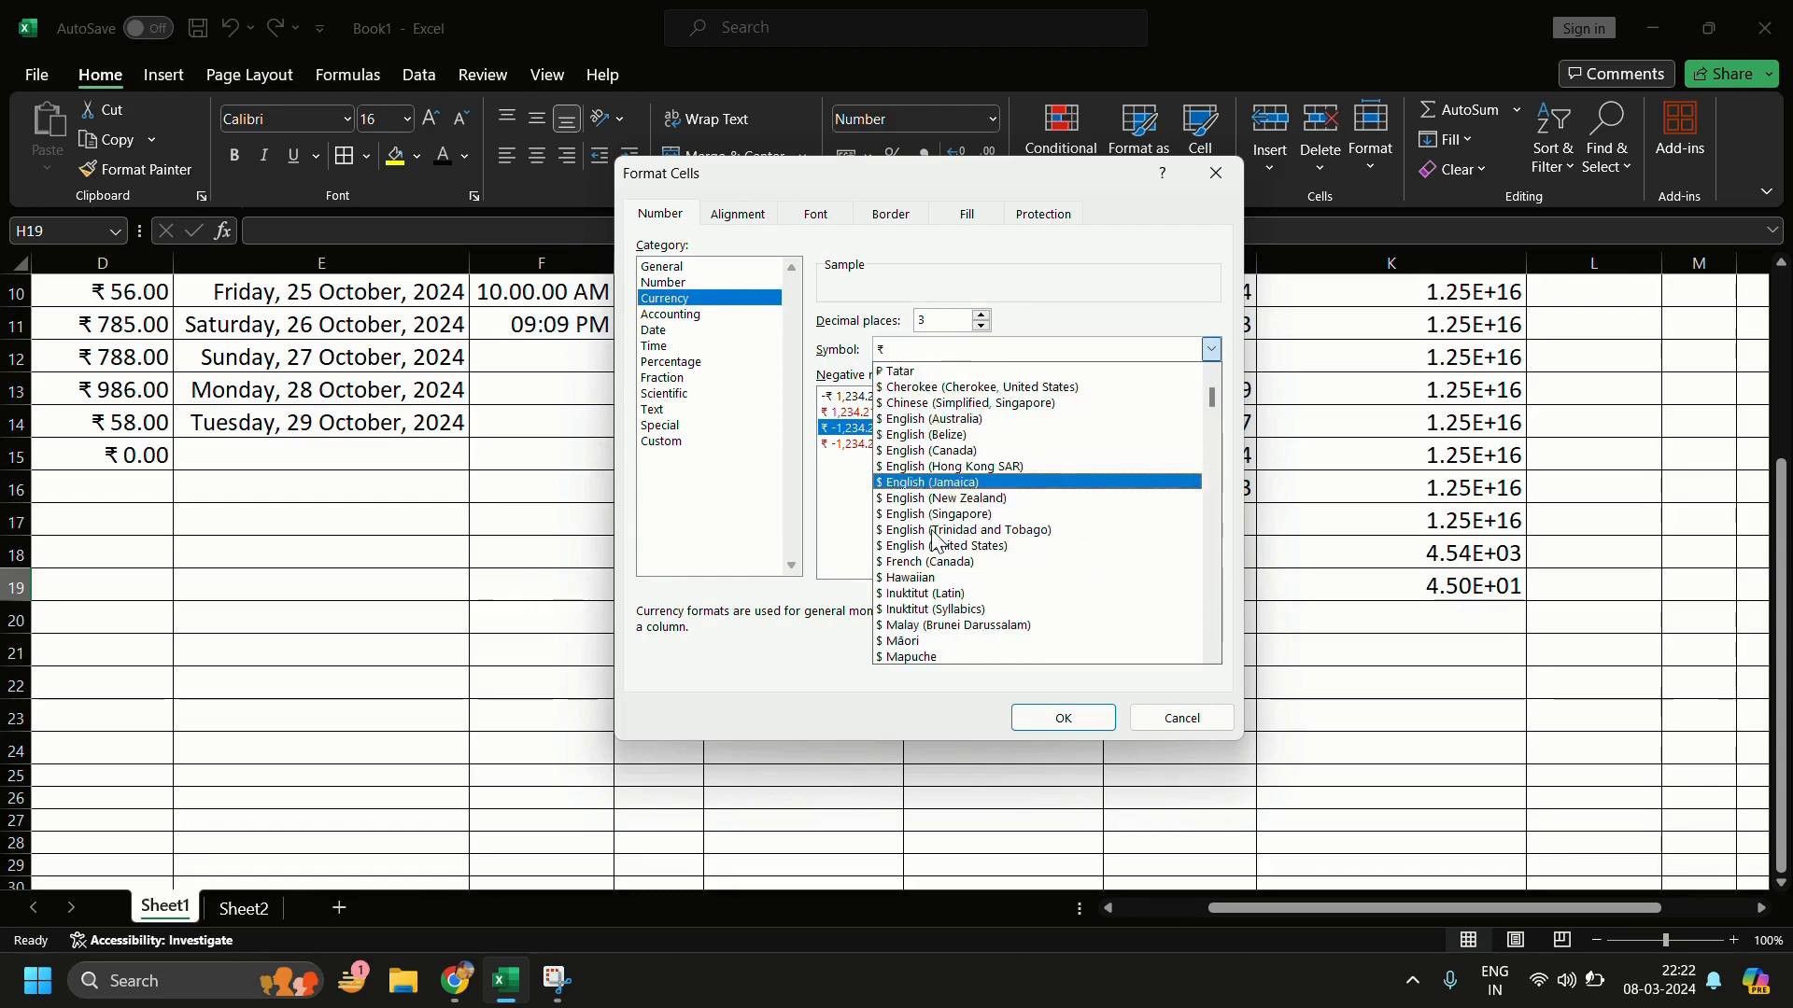
scroll(1027, 560, "down", 10)
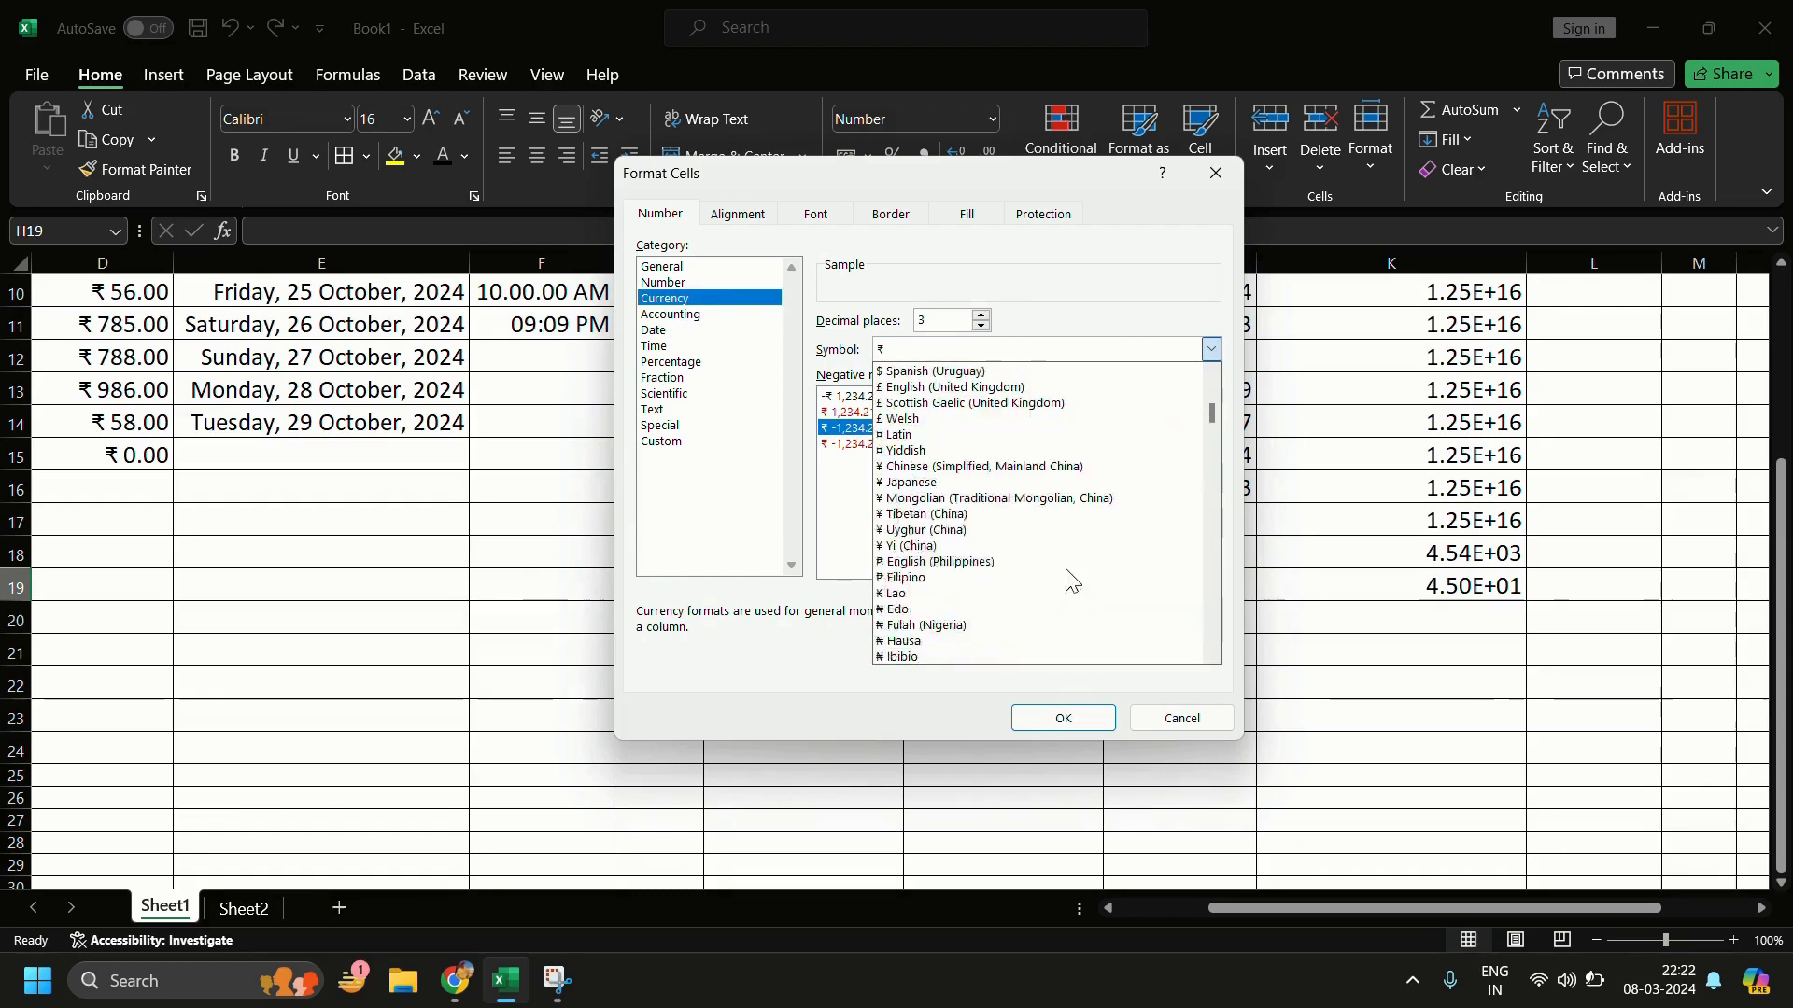
scroll(1023, 542, "down", 6)
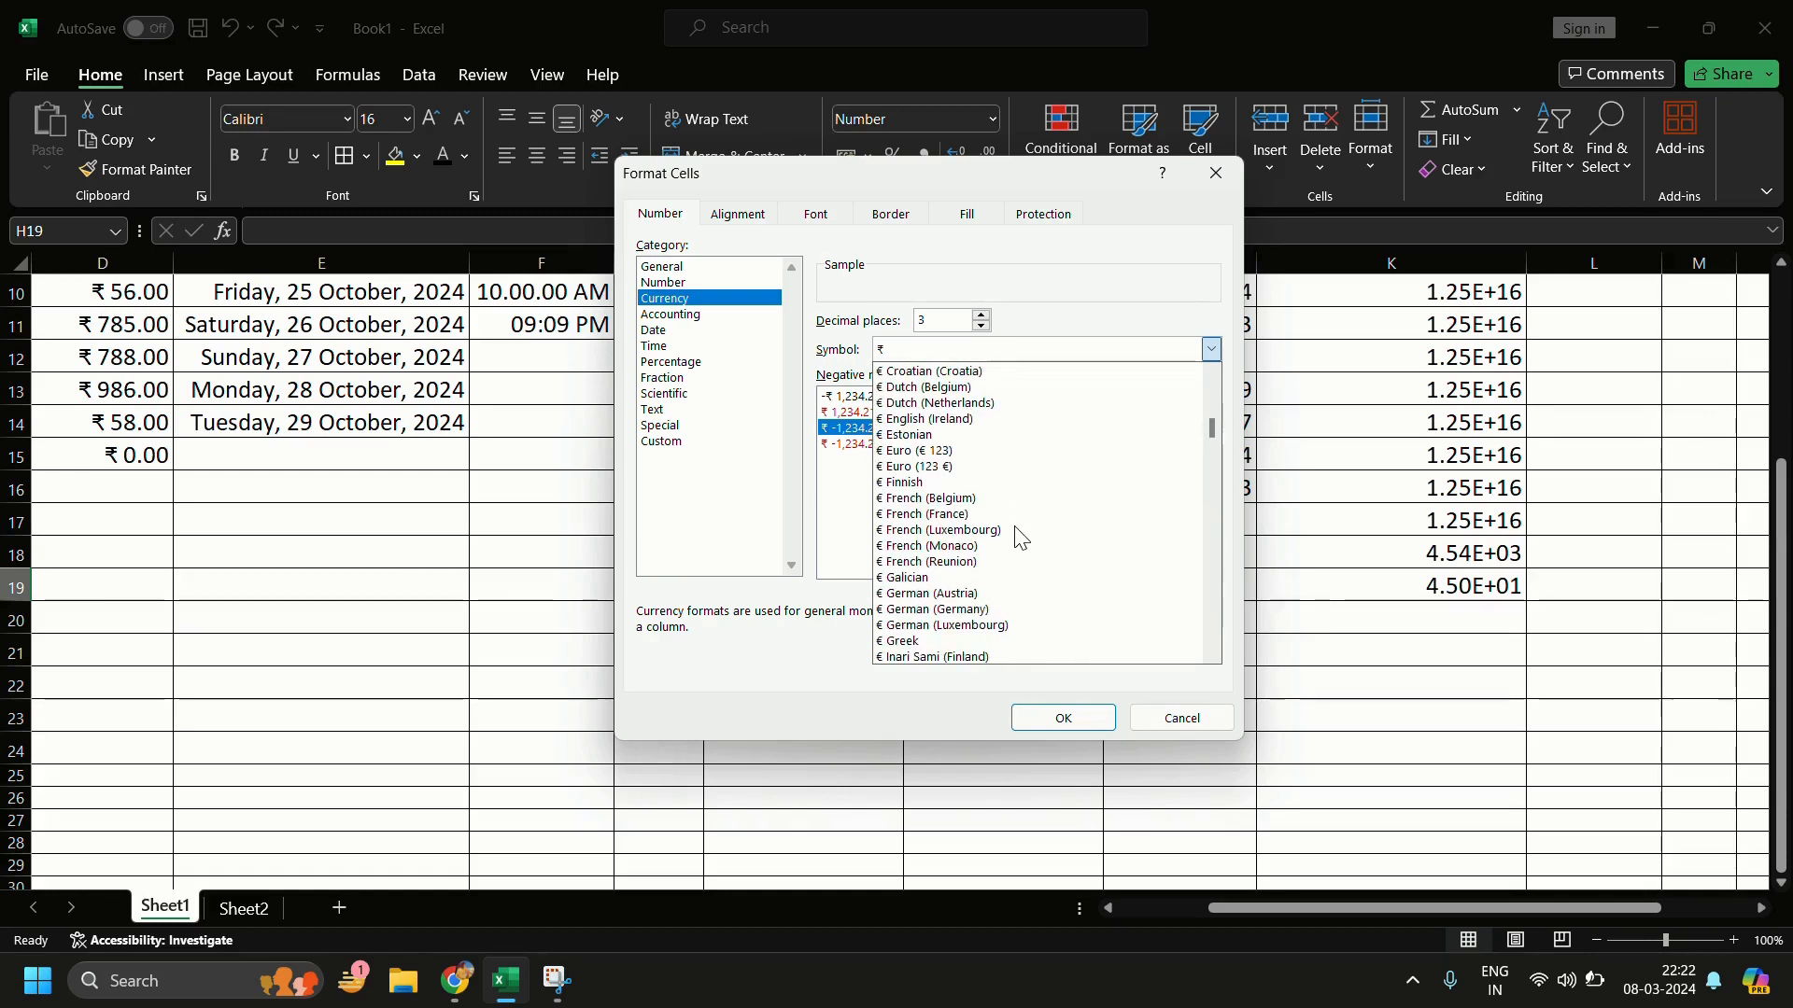
scroll(1019, 539, "down", 5)
left_click(1182, 719)
left_click(1182, 719)
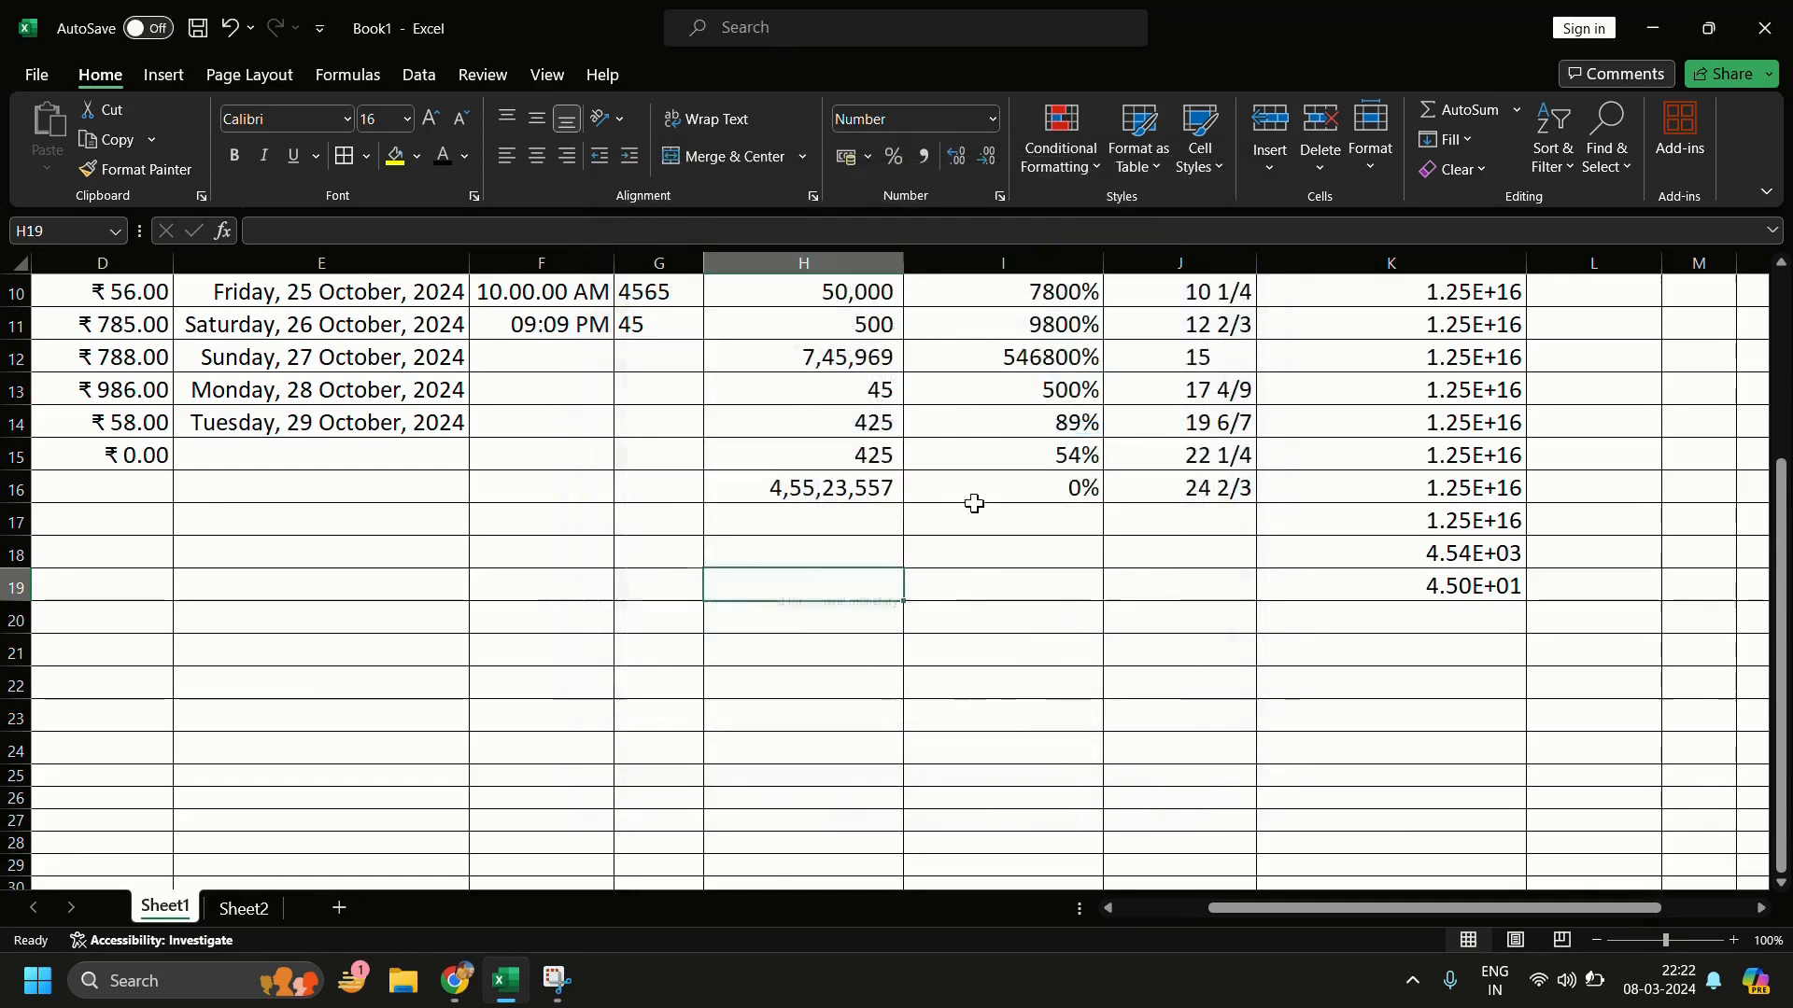
Step: Examine the Accounting category's options and currency symbol list in the format settings for H19
left_click(999, 197)
left_click(682, 315)
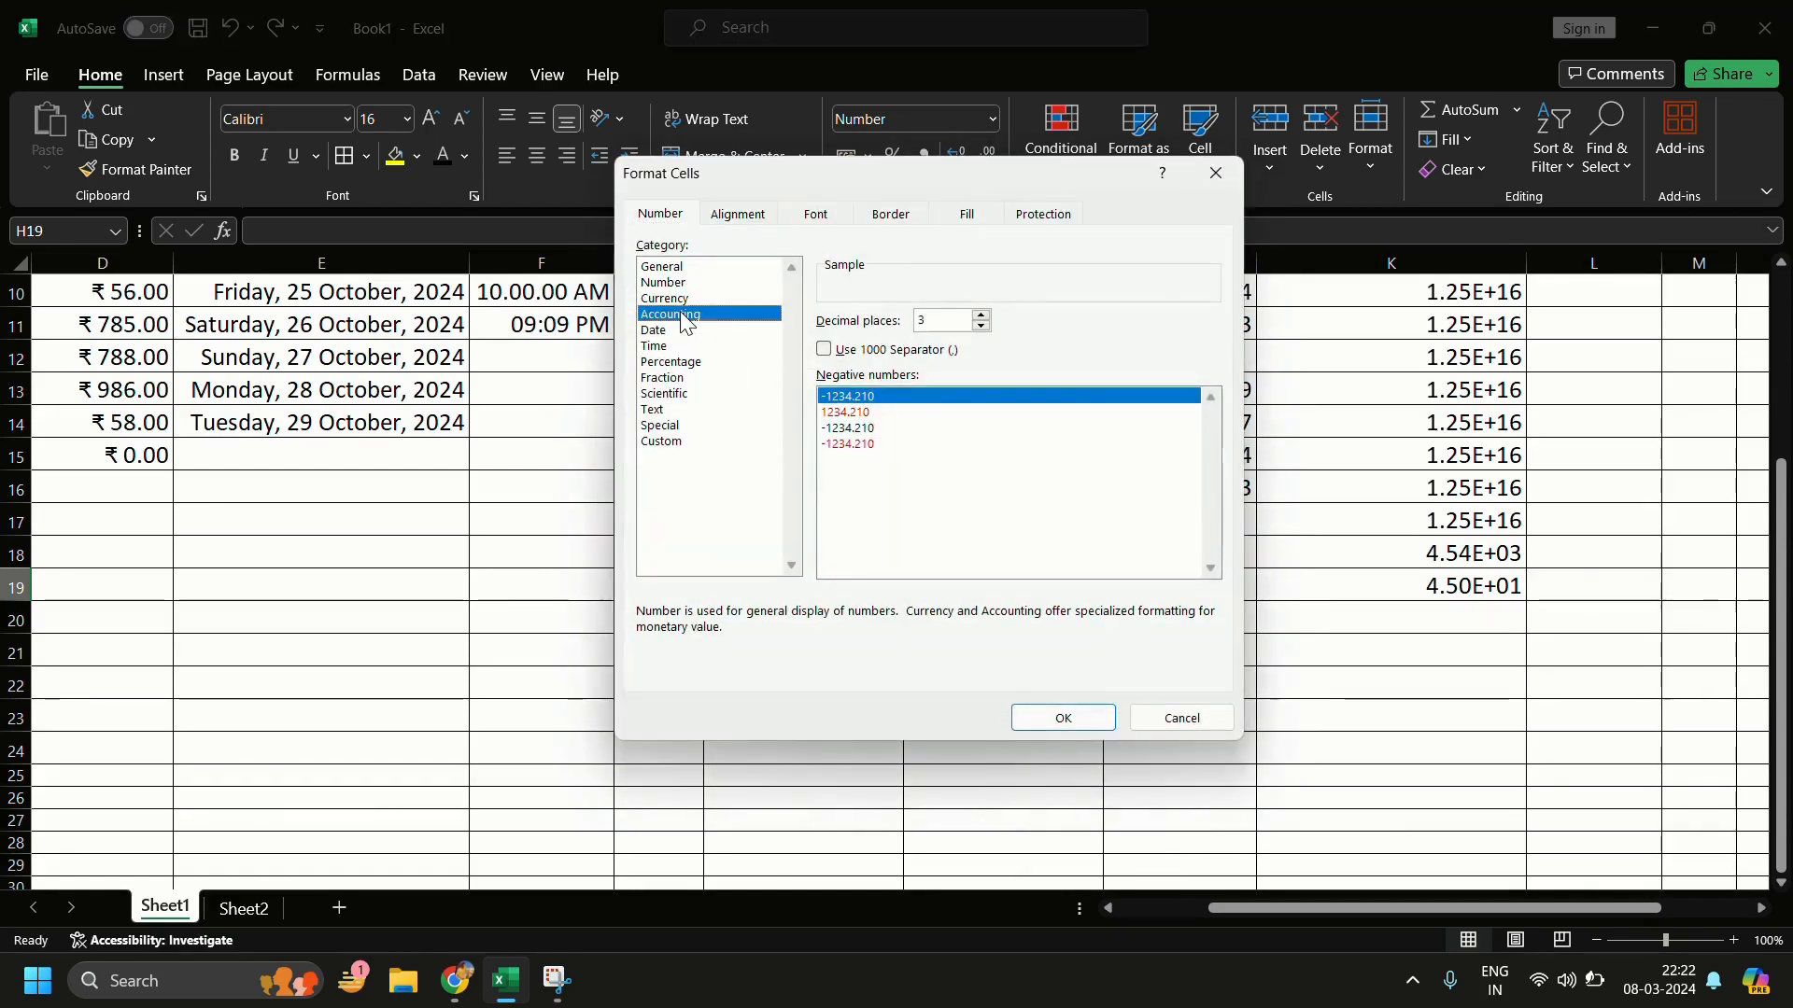
left_click(684, 300)
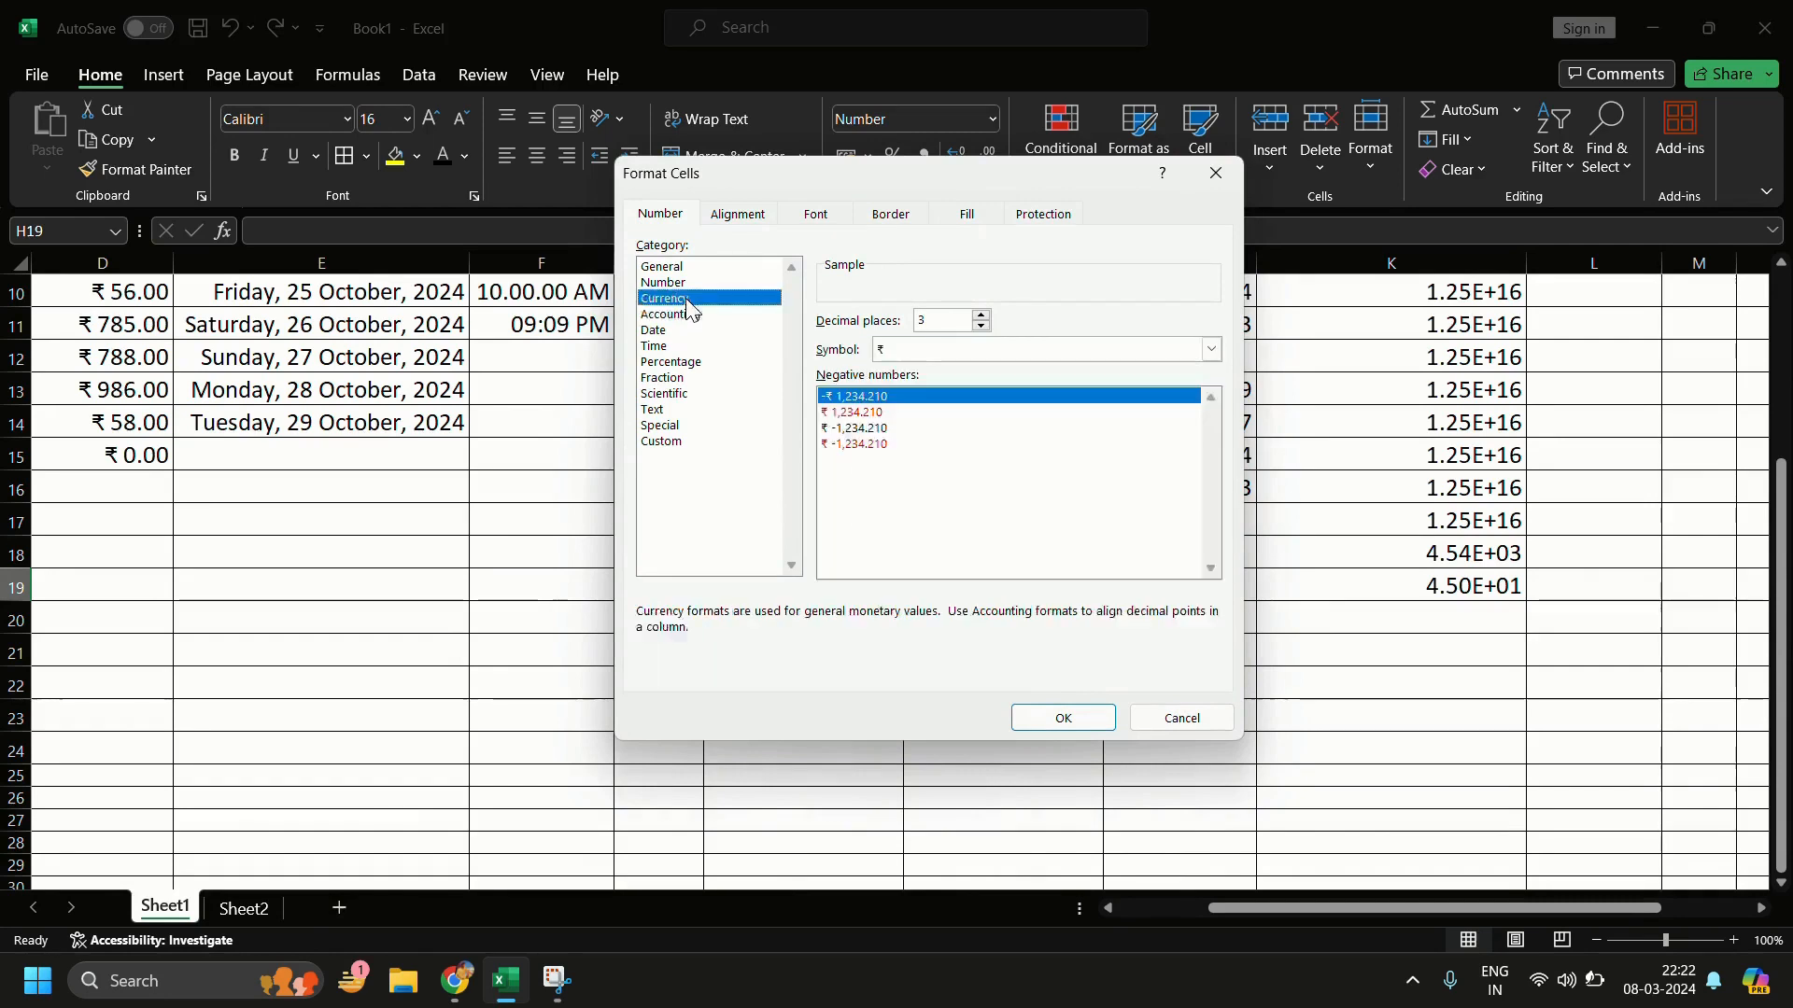
left_click(688, 315)
left_click(1050, 355)
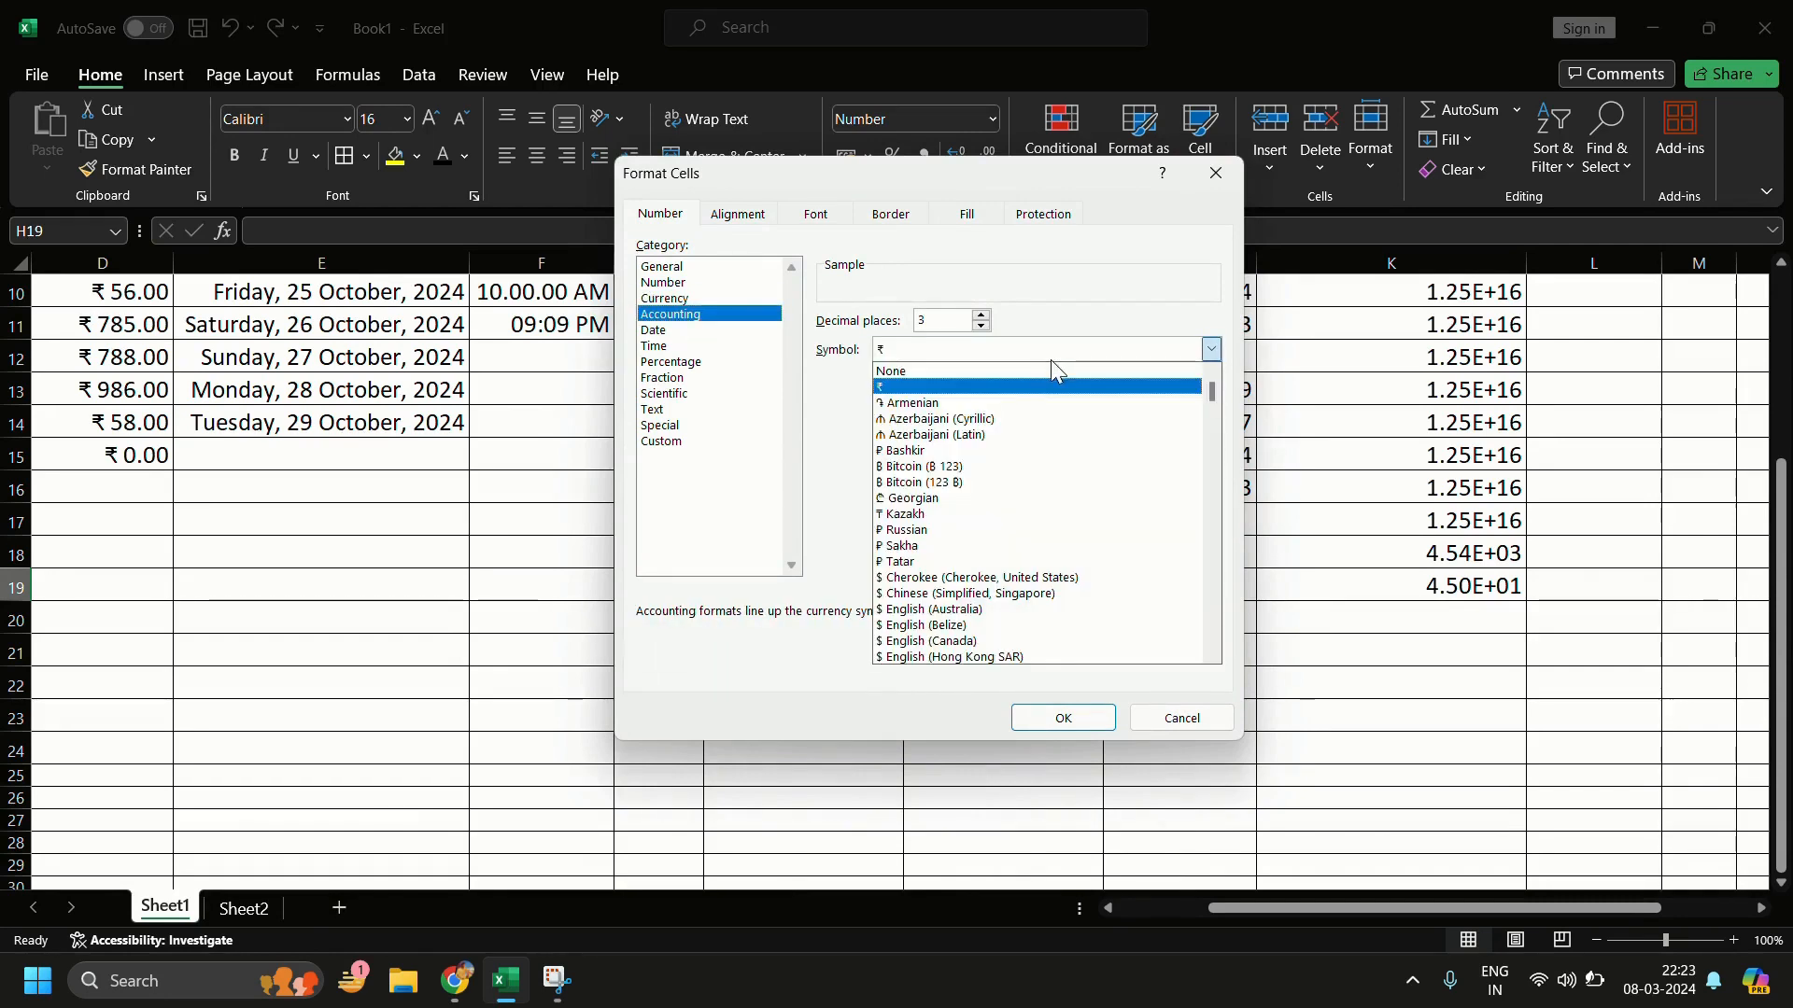
scroll(1013, 508, "down", 3)
scroll(1013, 524, "down", 3)
left_click(717, 534)
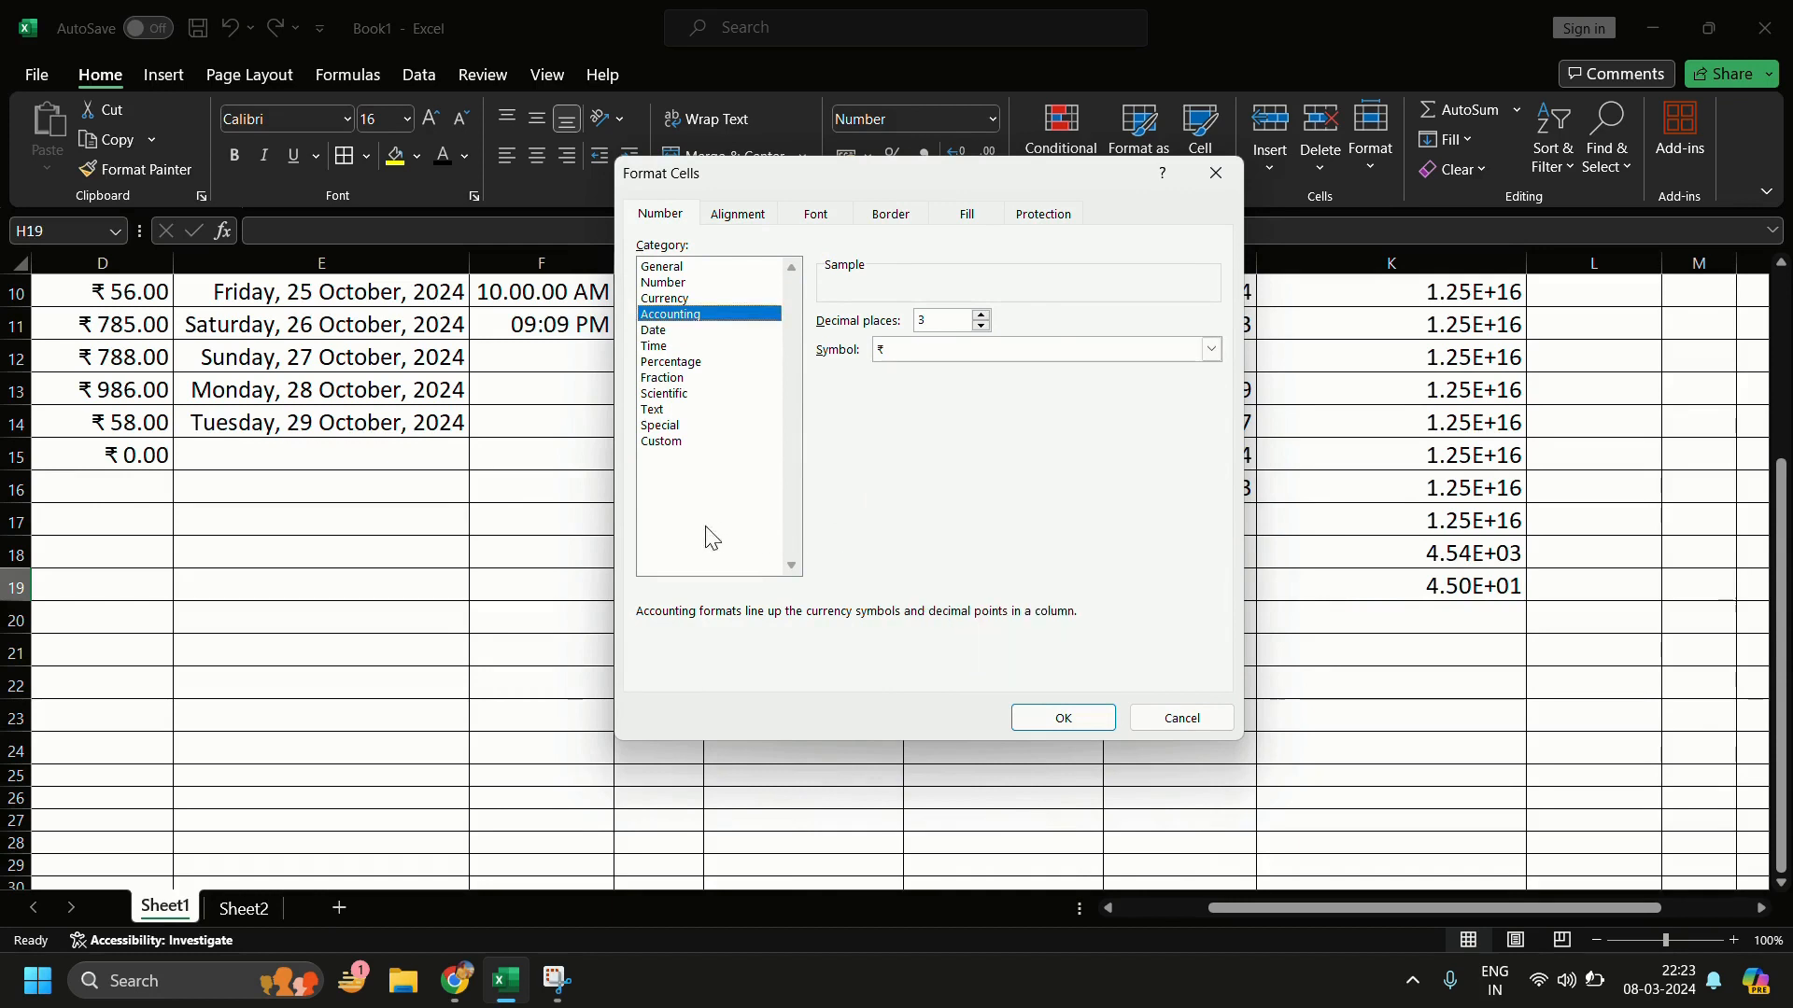
Step: Examine the Date category's types and locale setting, and the Time category's display types
left_click(712, 327)
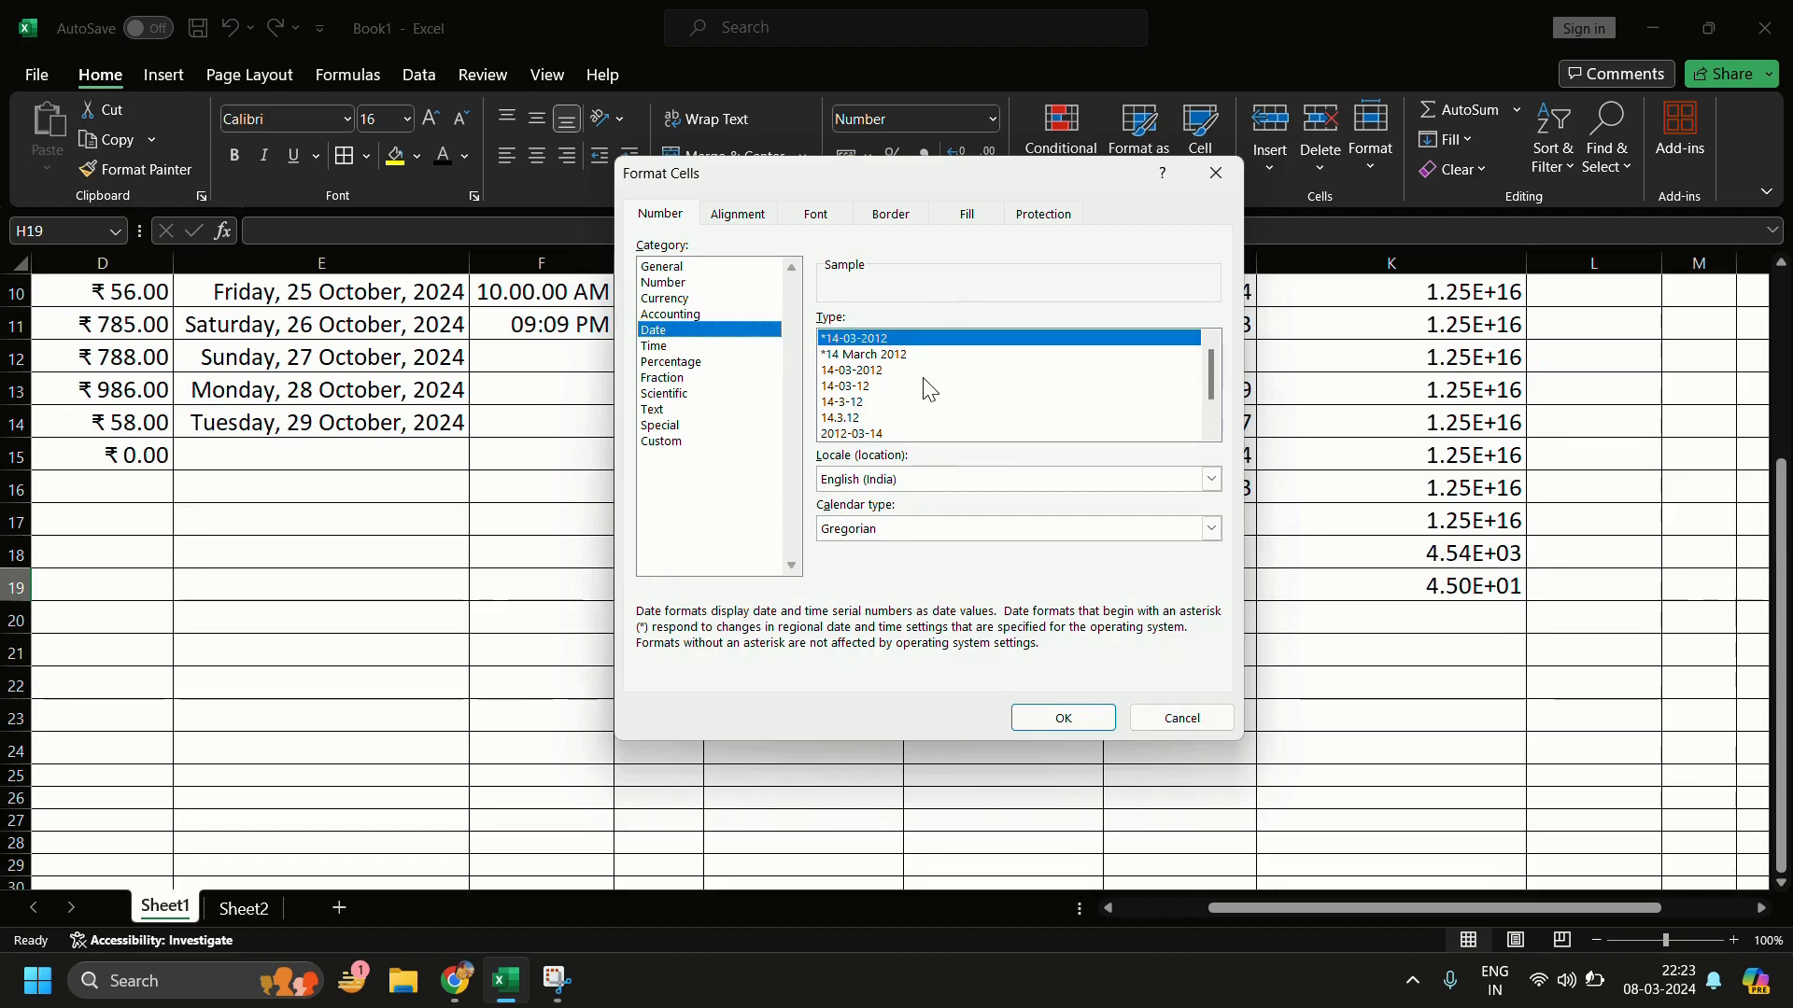
left_click(921, 479)
left_click(731, 510)
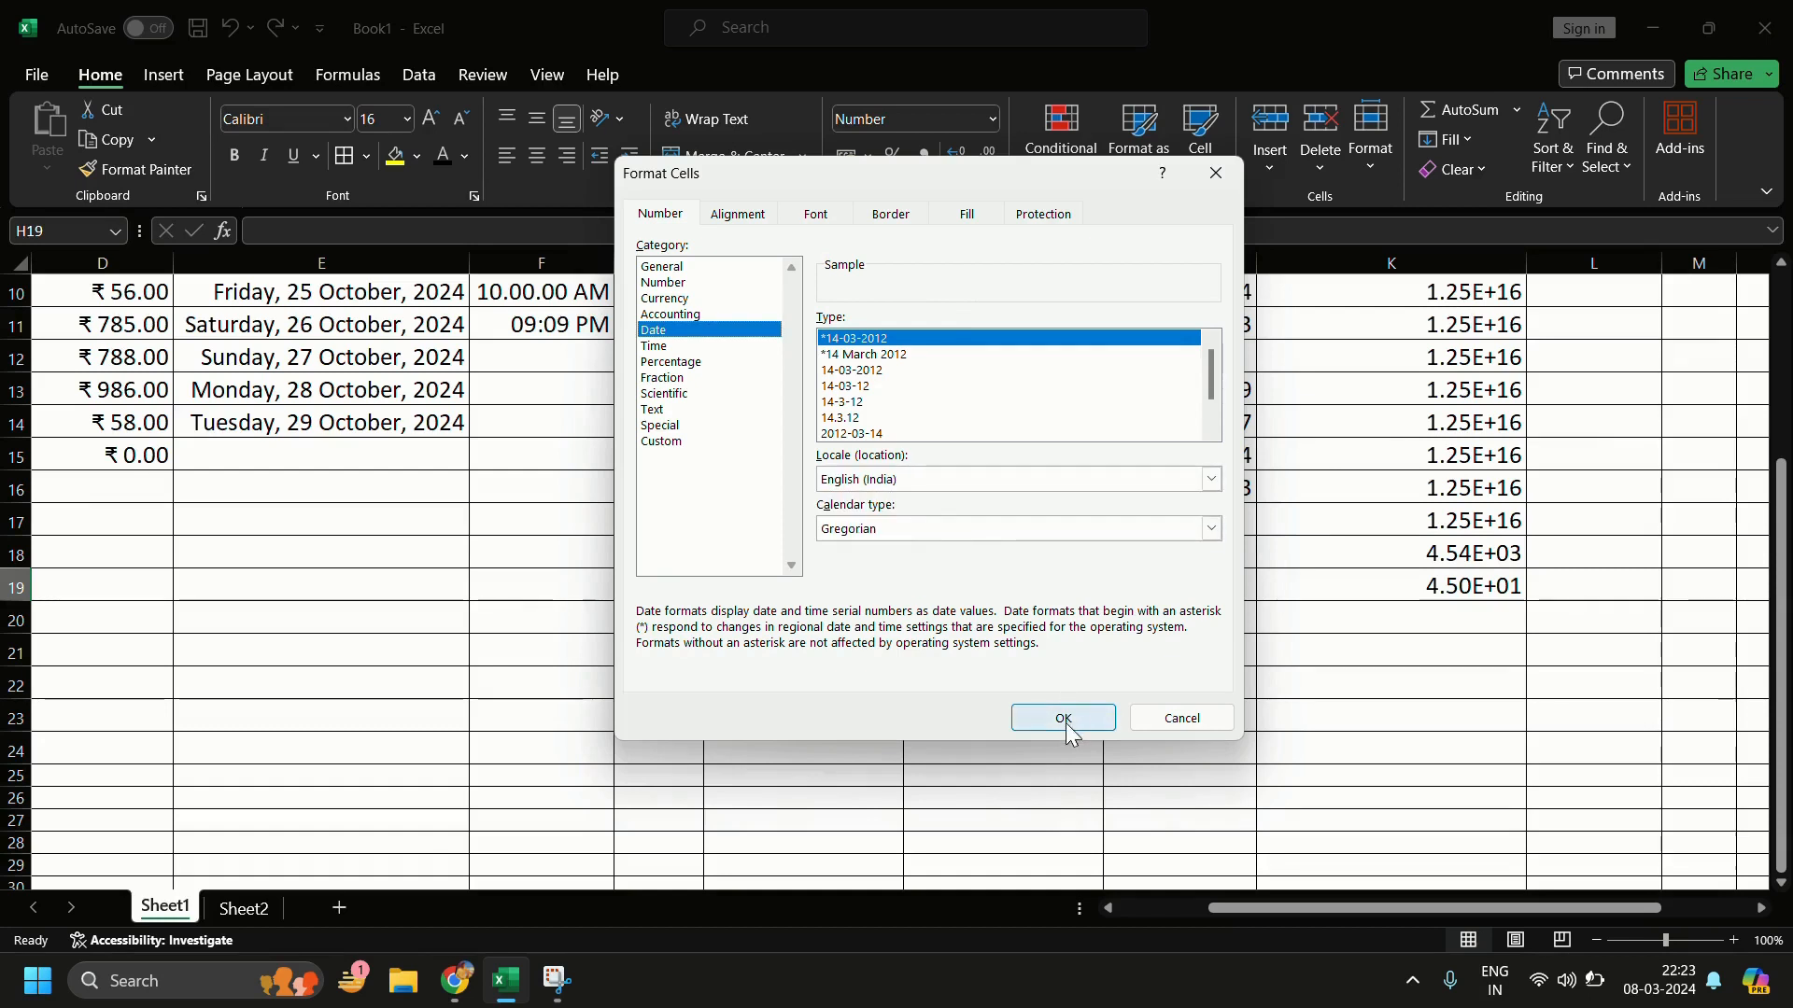
left_click(684, 346)
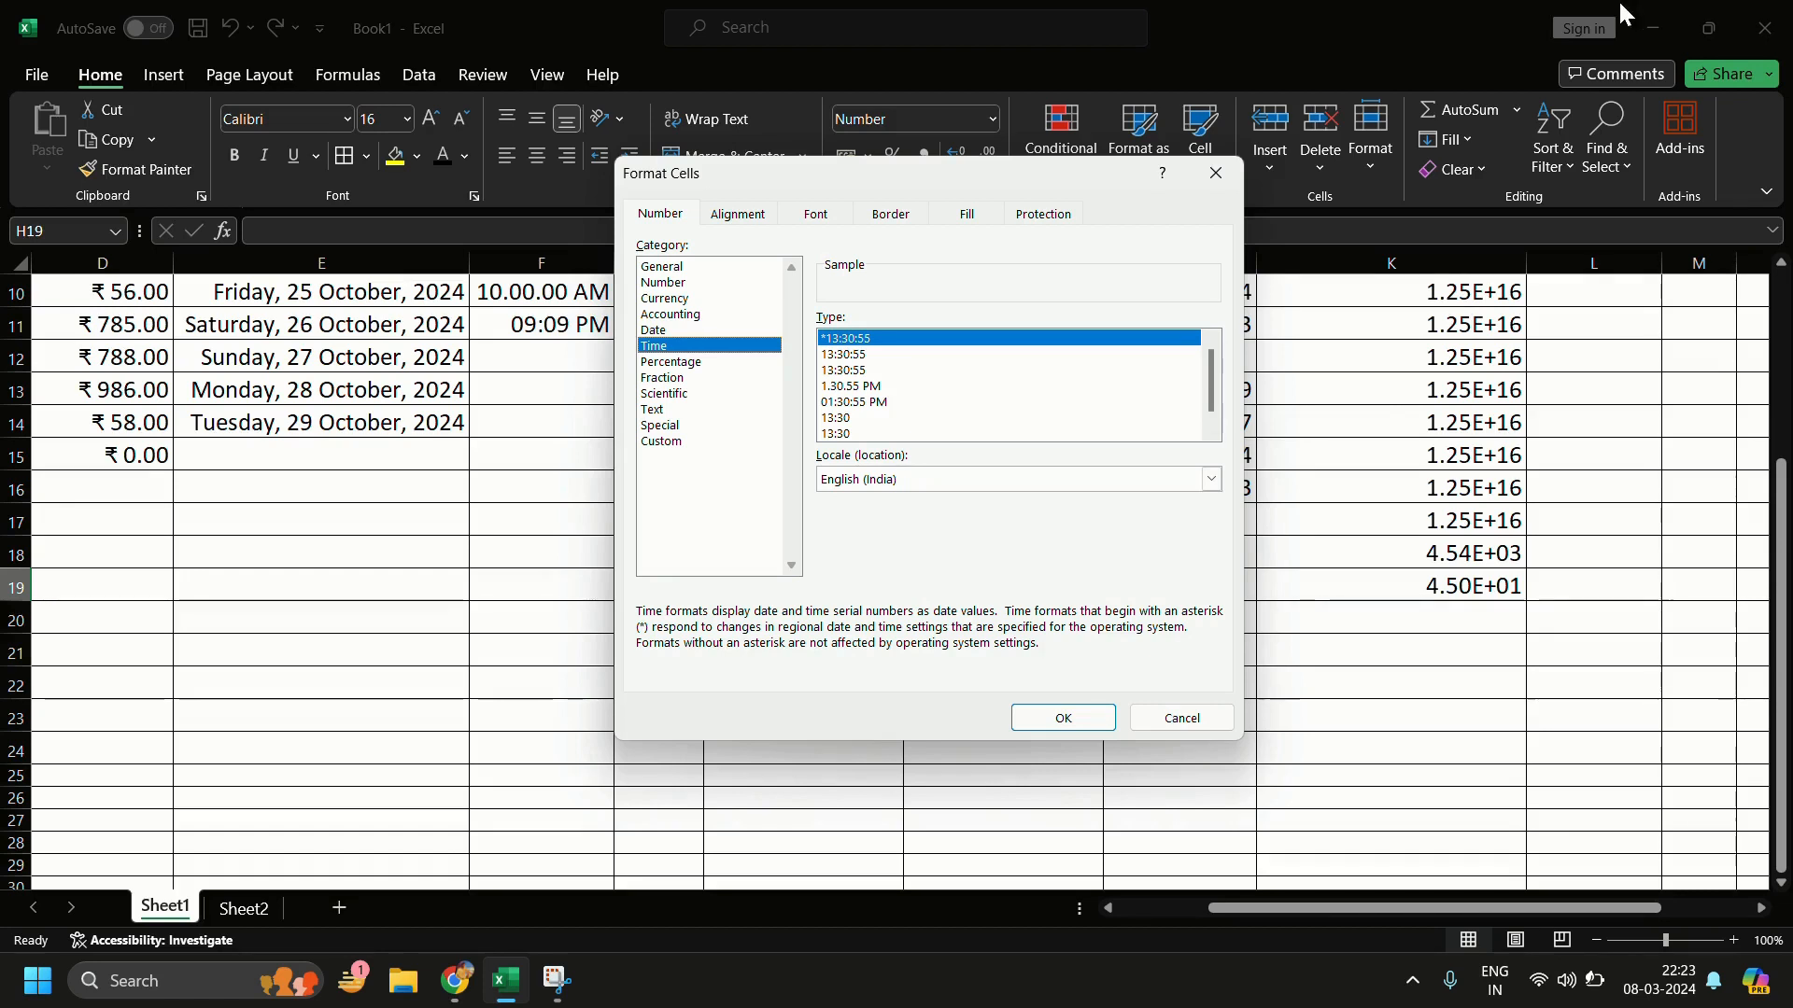
Step: Format H19 as Percentage with 0 decimal places and enter 500% in it
left_click(692, 364)
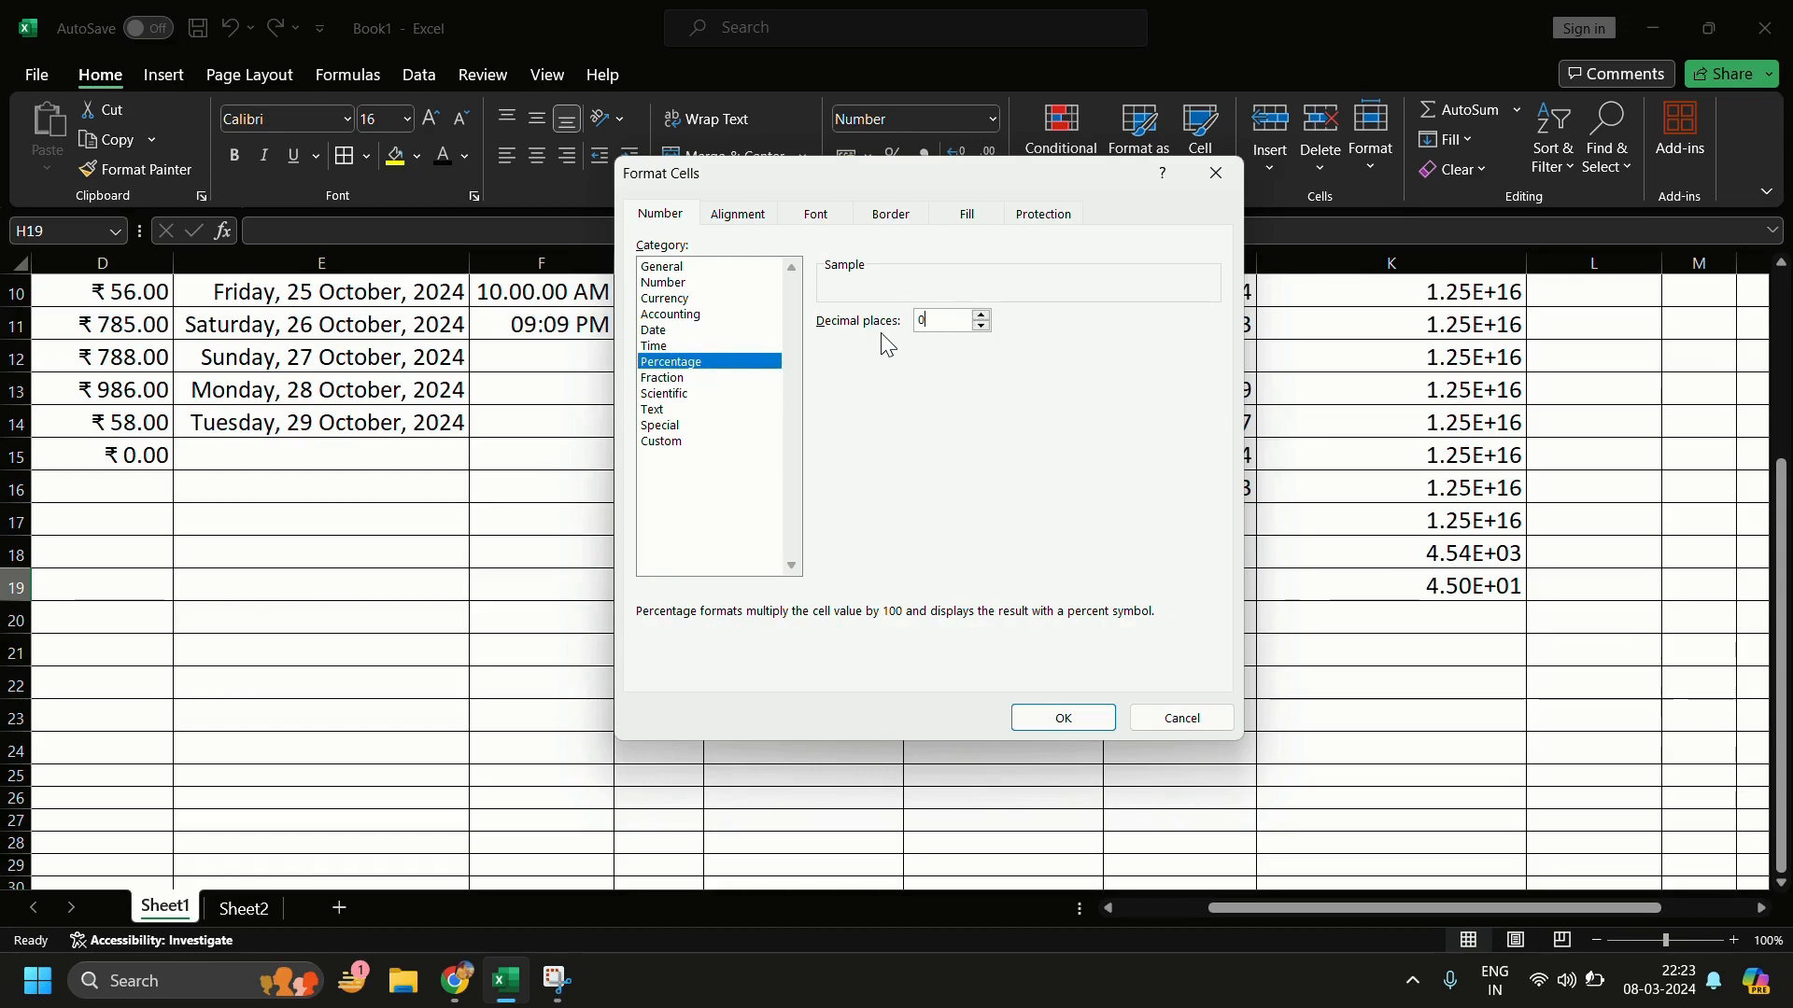
left_click(1063, 717)
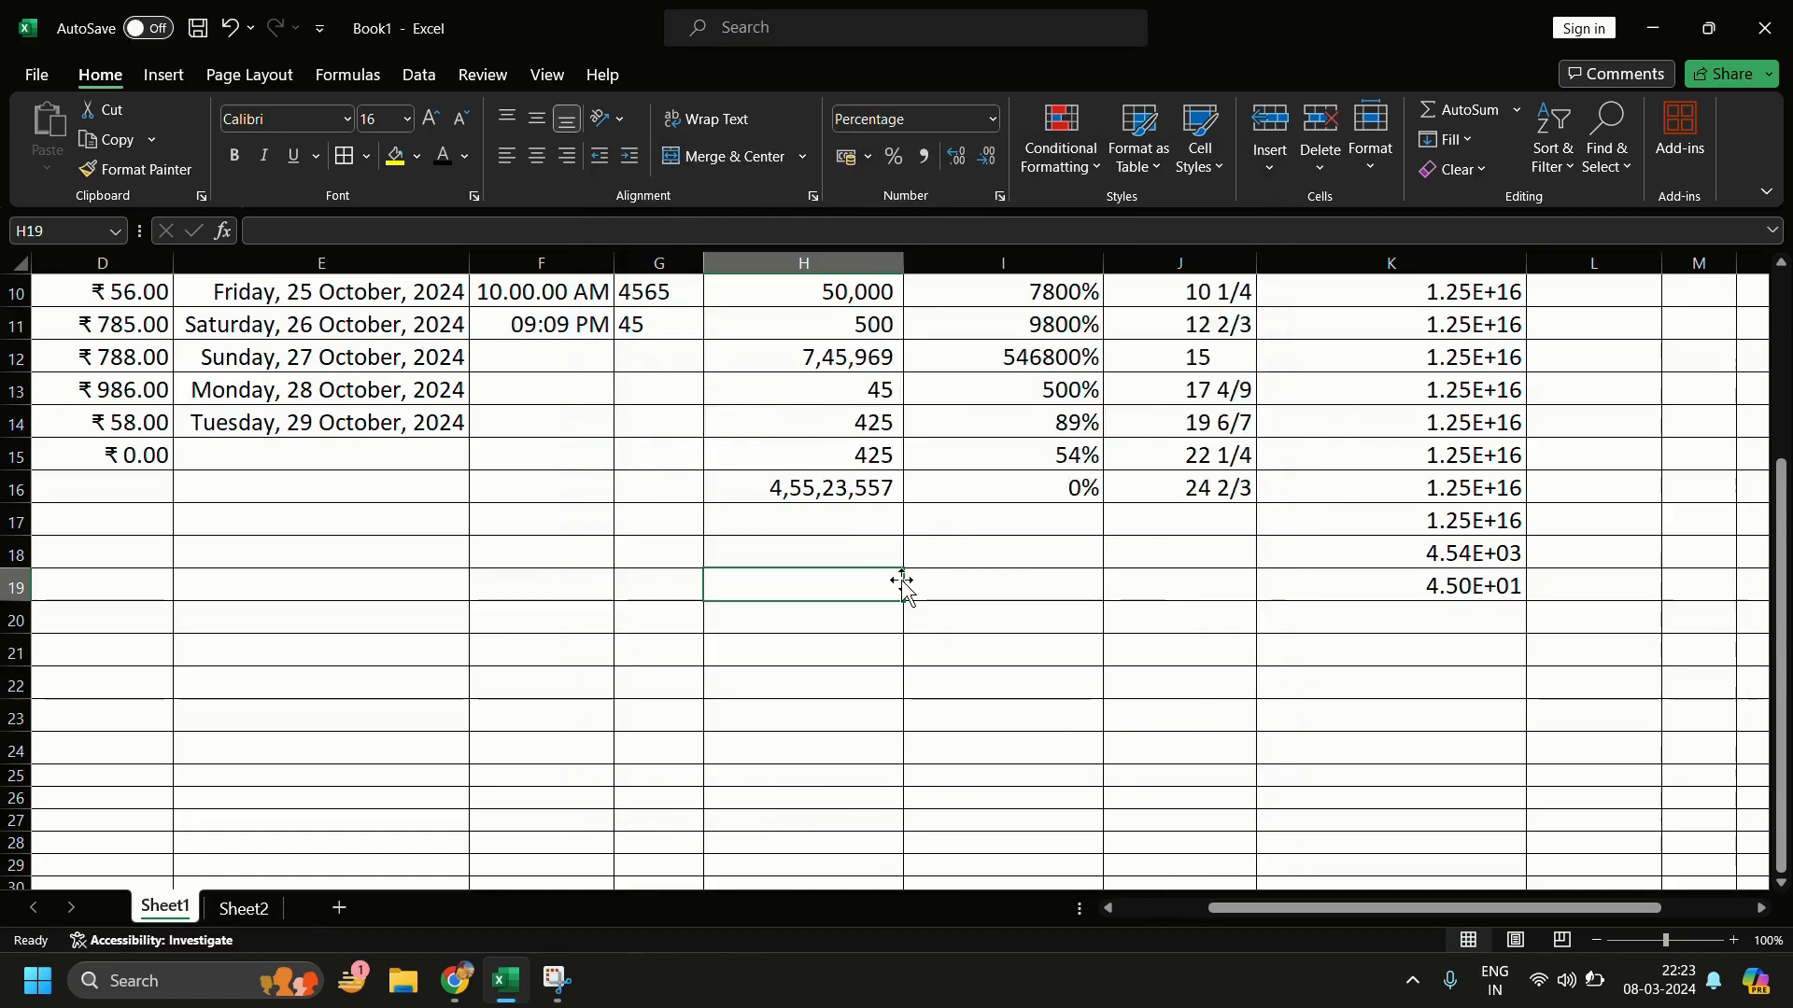
type("500")
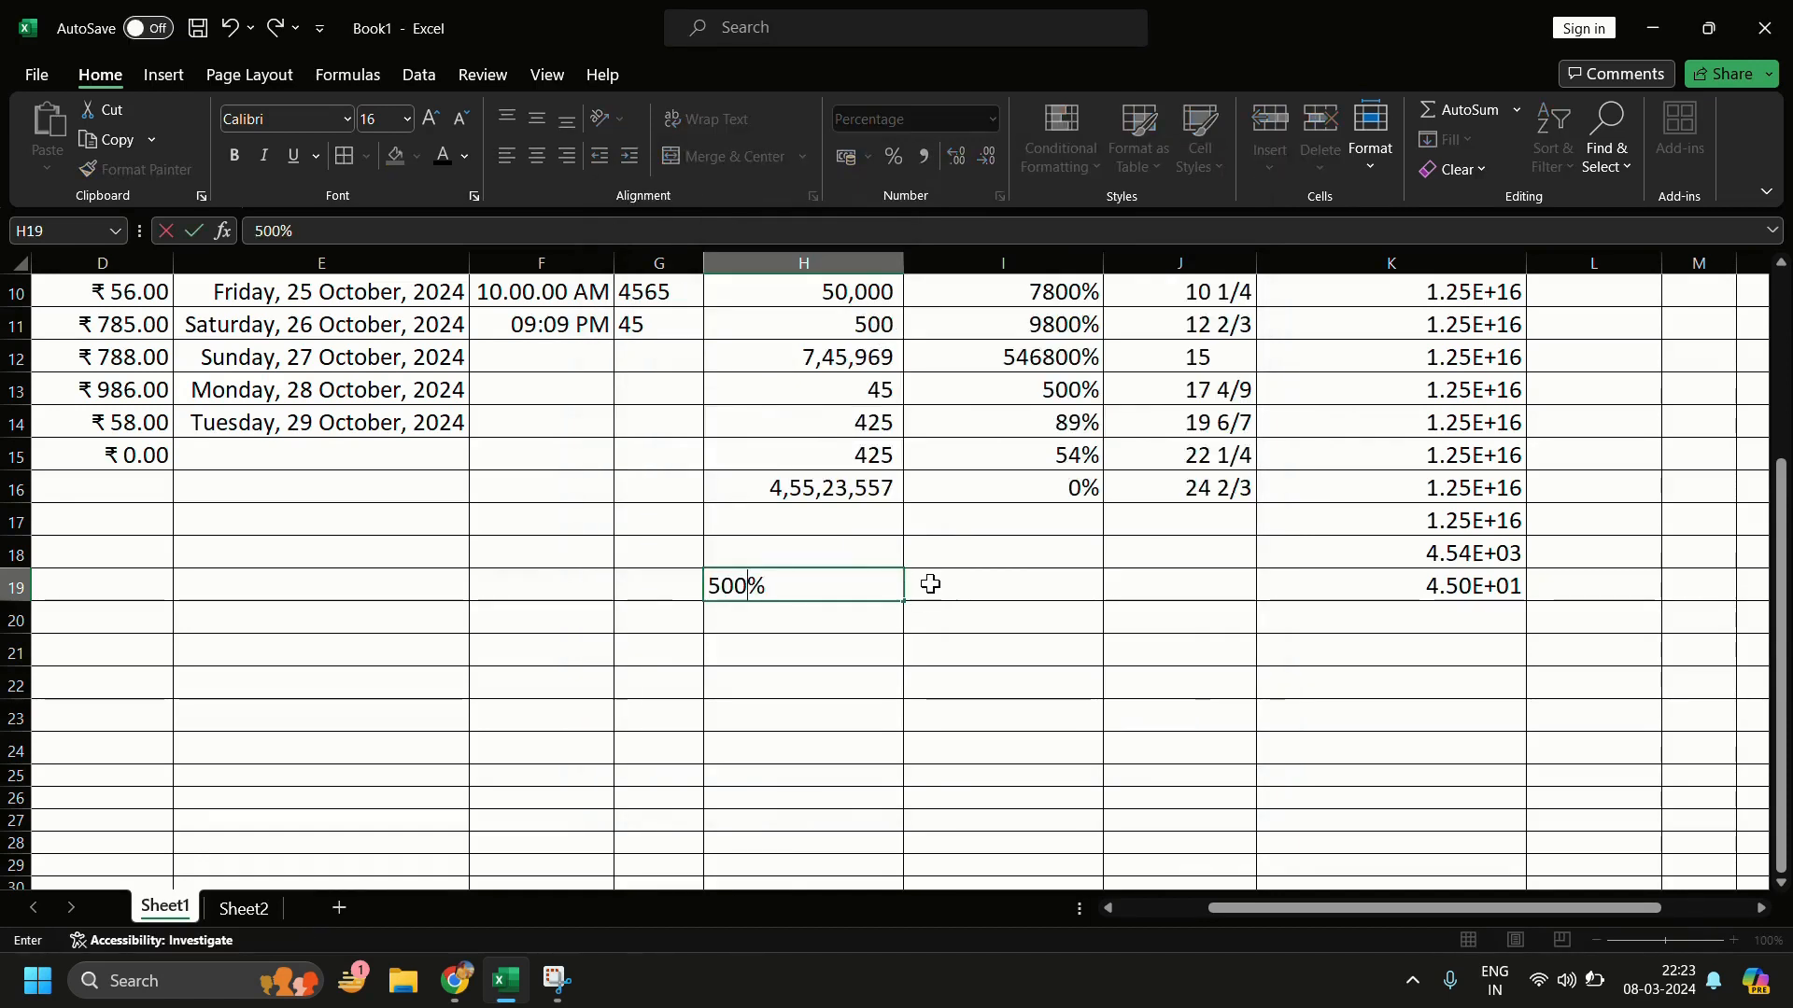
key("ctrl+Return")
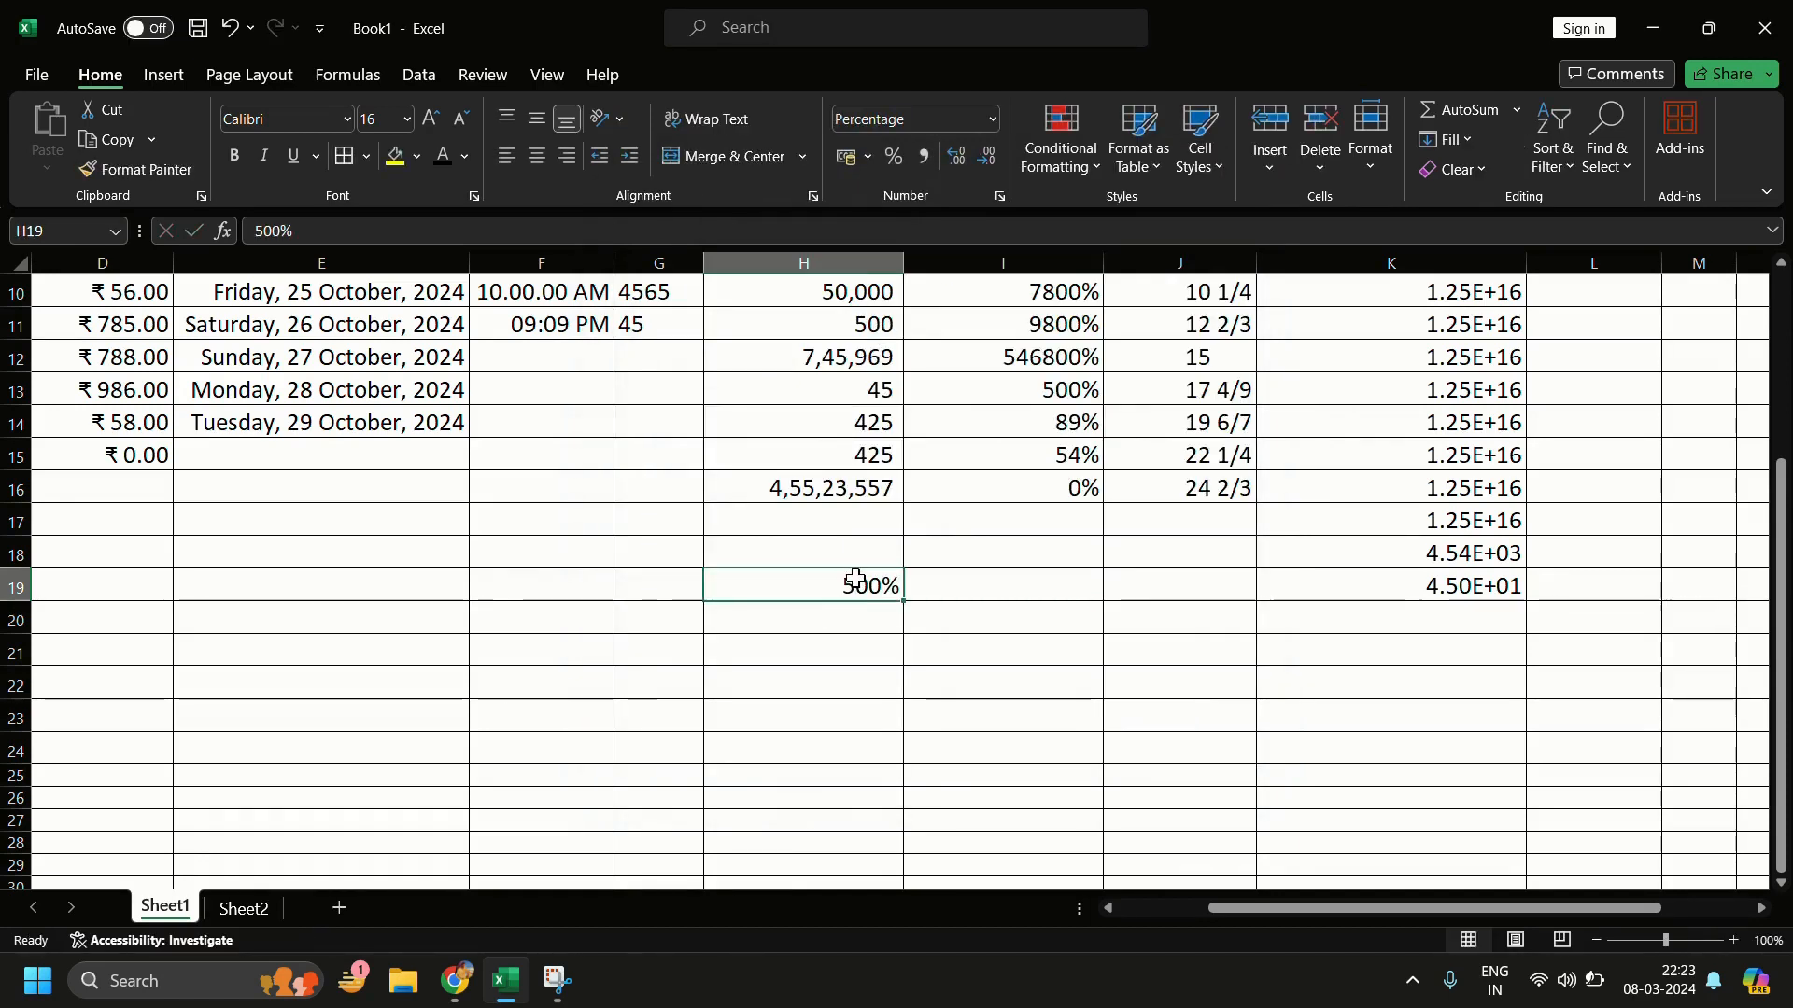
left_click(1064, 450)
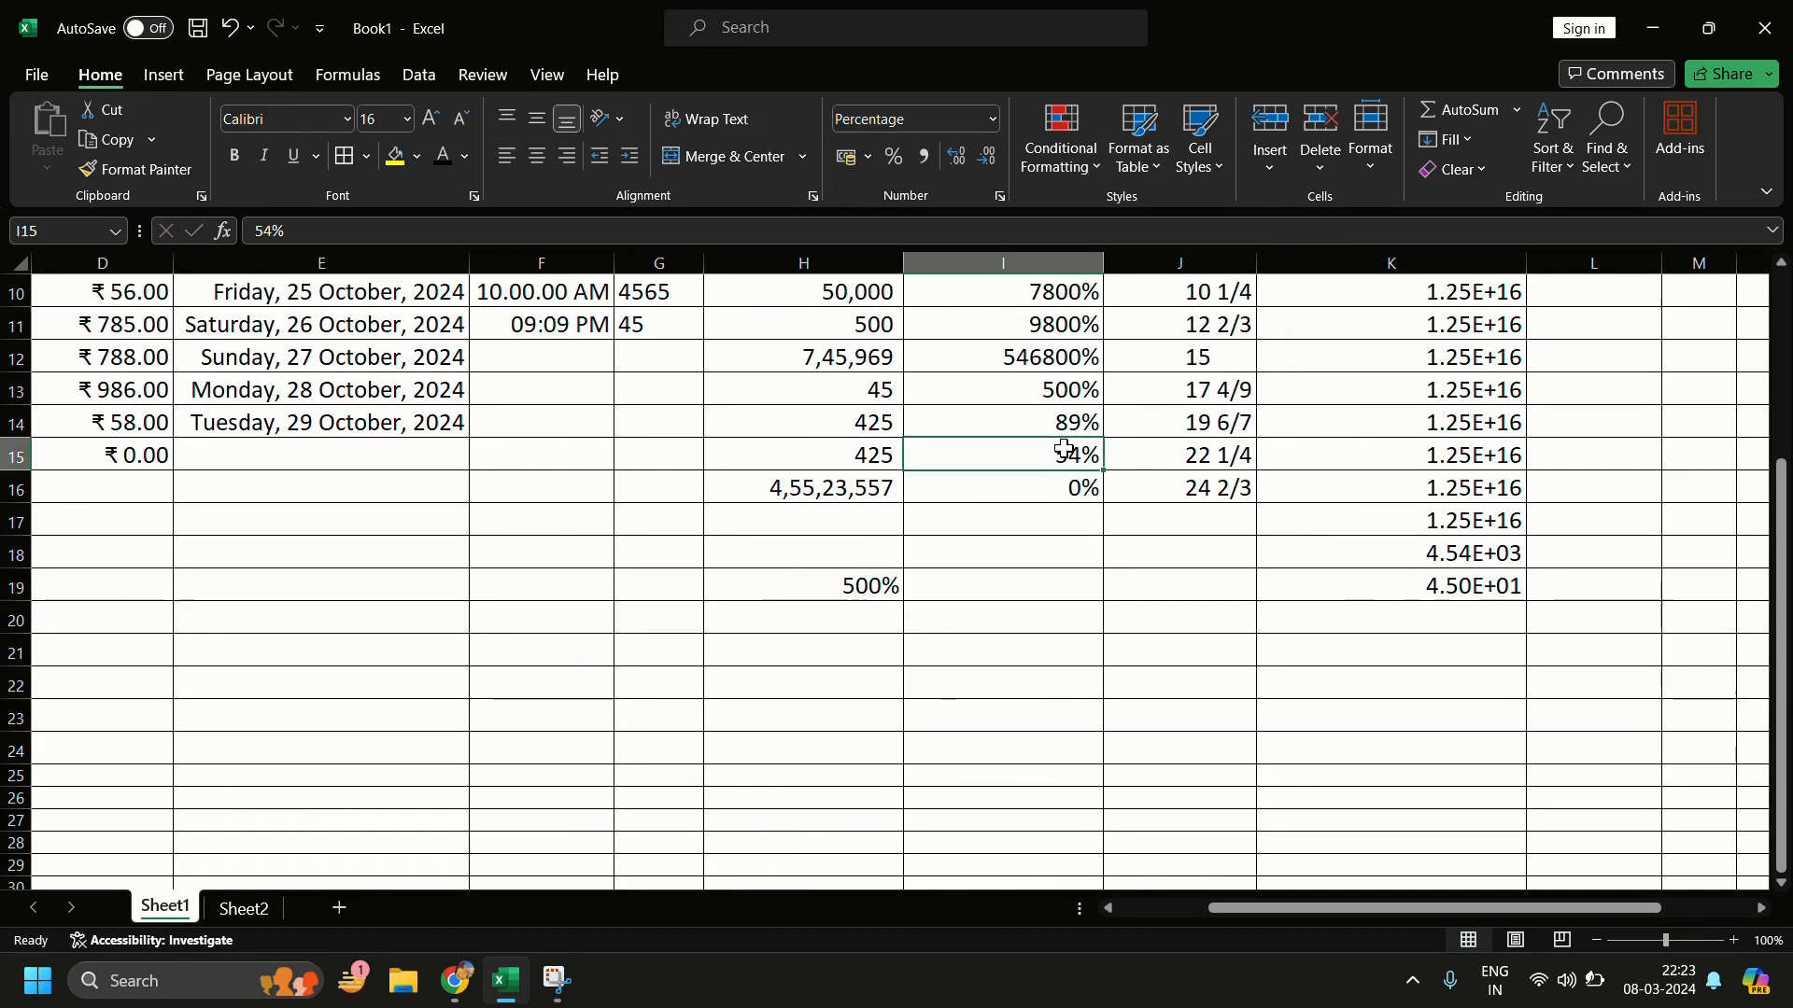
Step: Examine the Fraction, Scientific, Text and Special categories in the format settings for H19
left_click(805, 583)
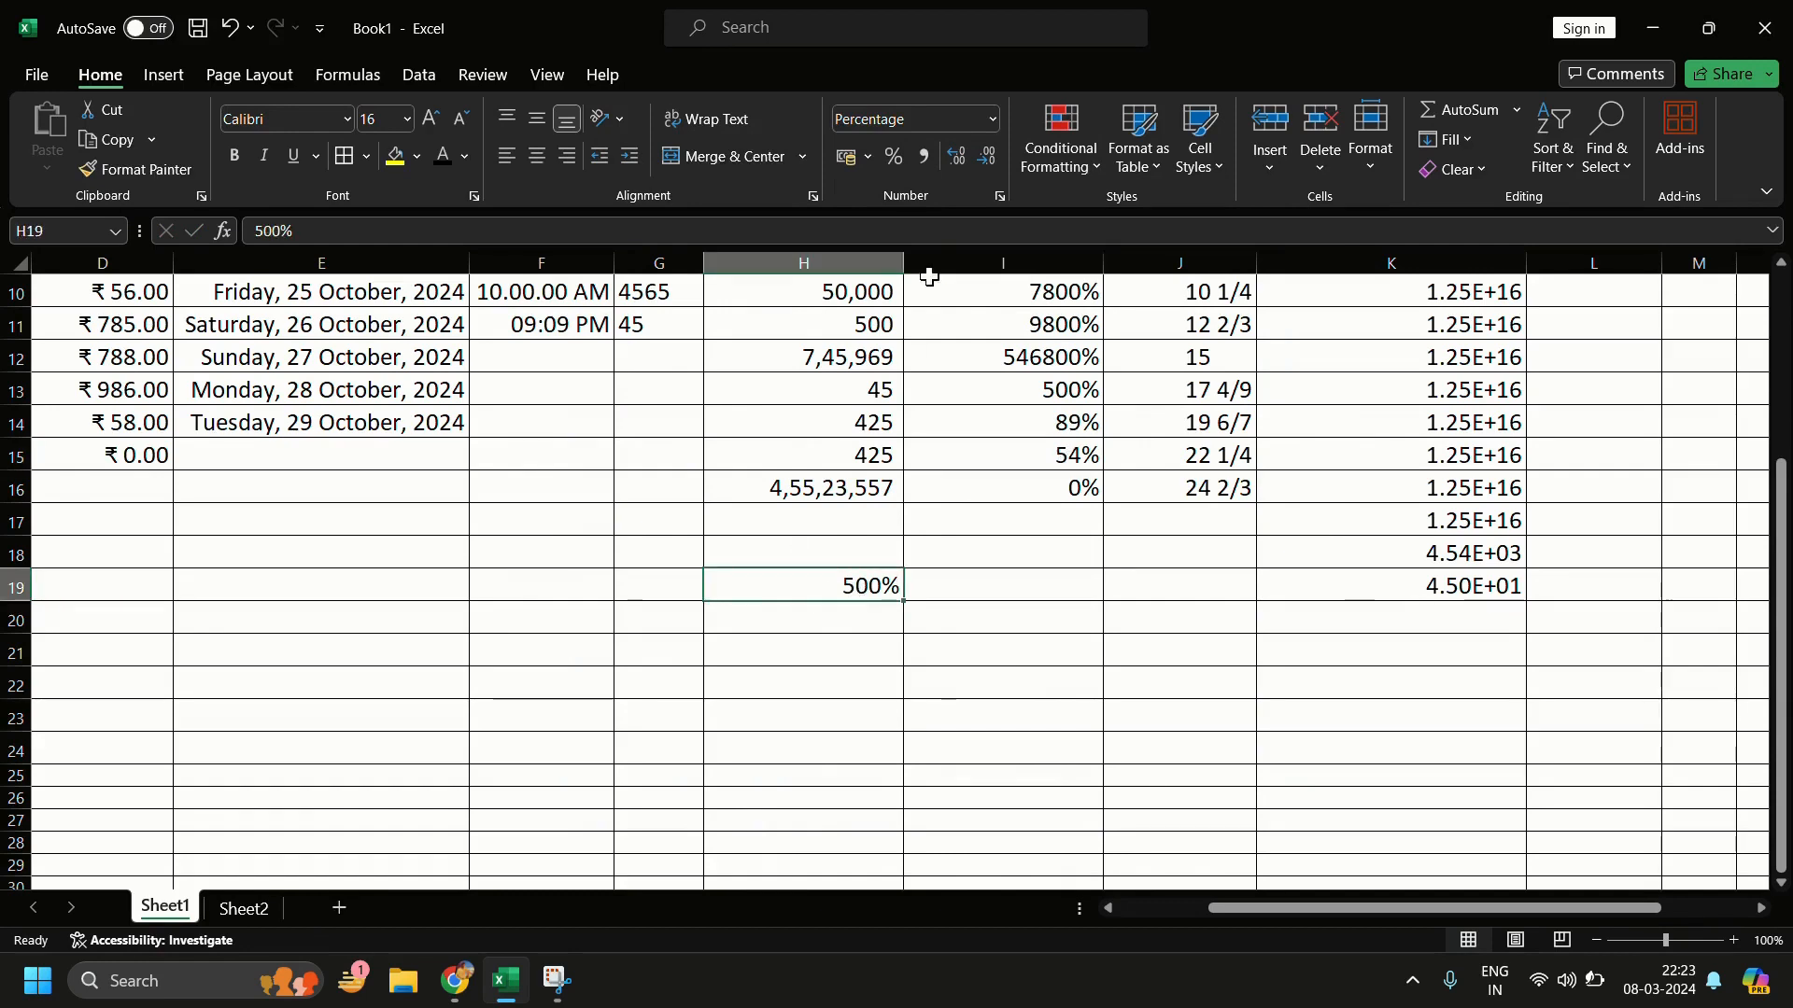
left_click(999, 194)
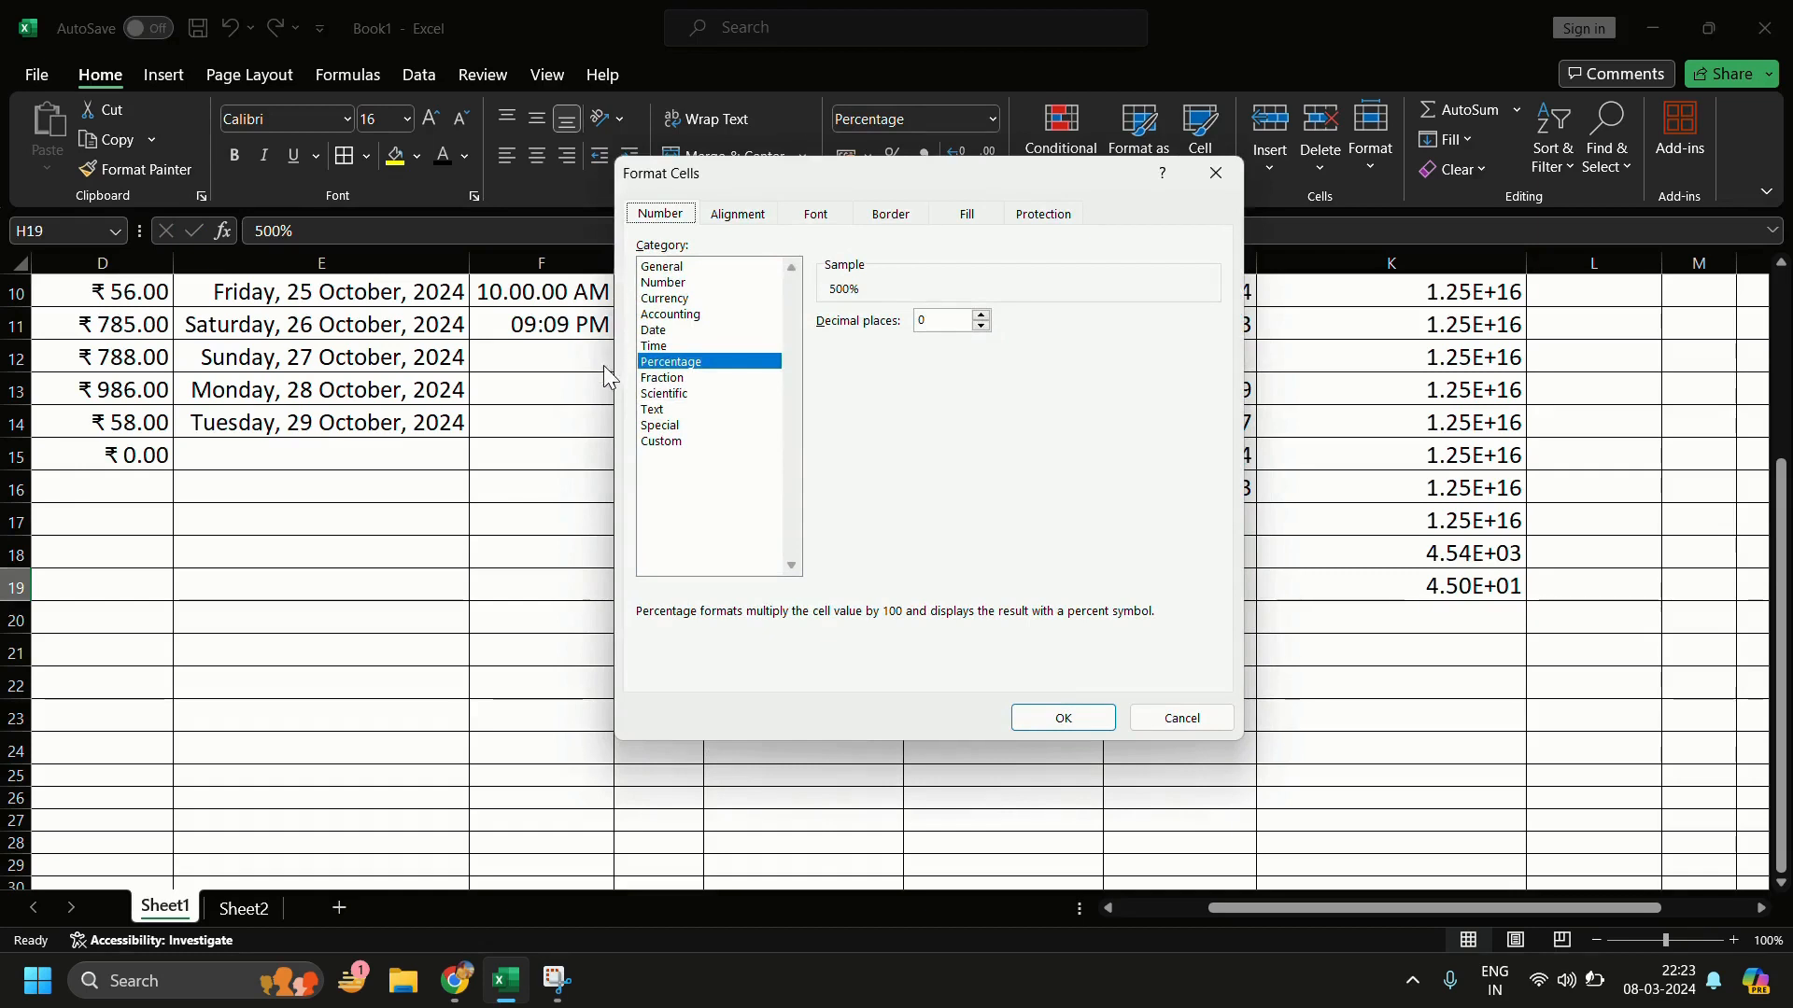
left_click(663, 378)
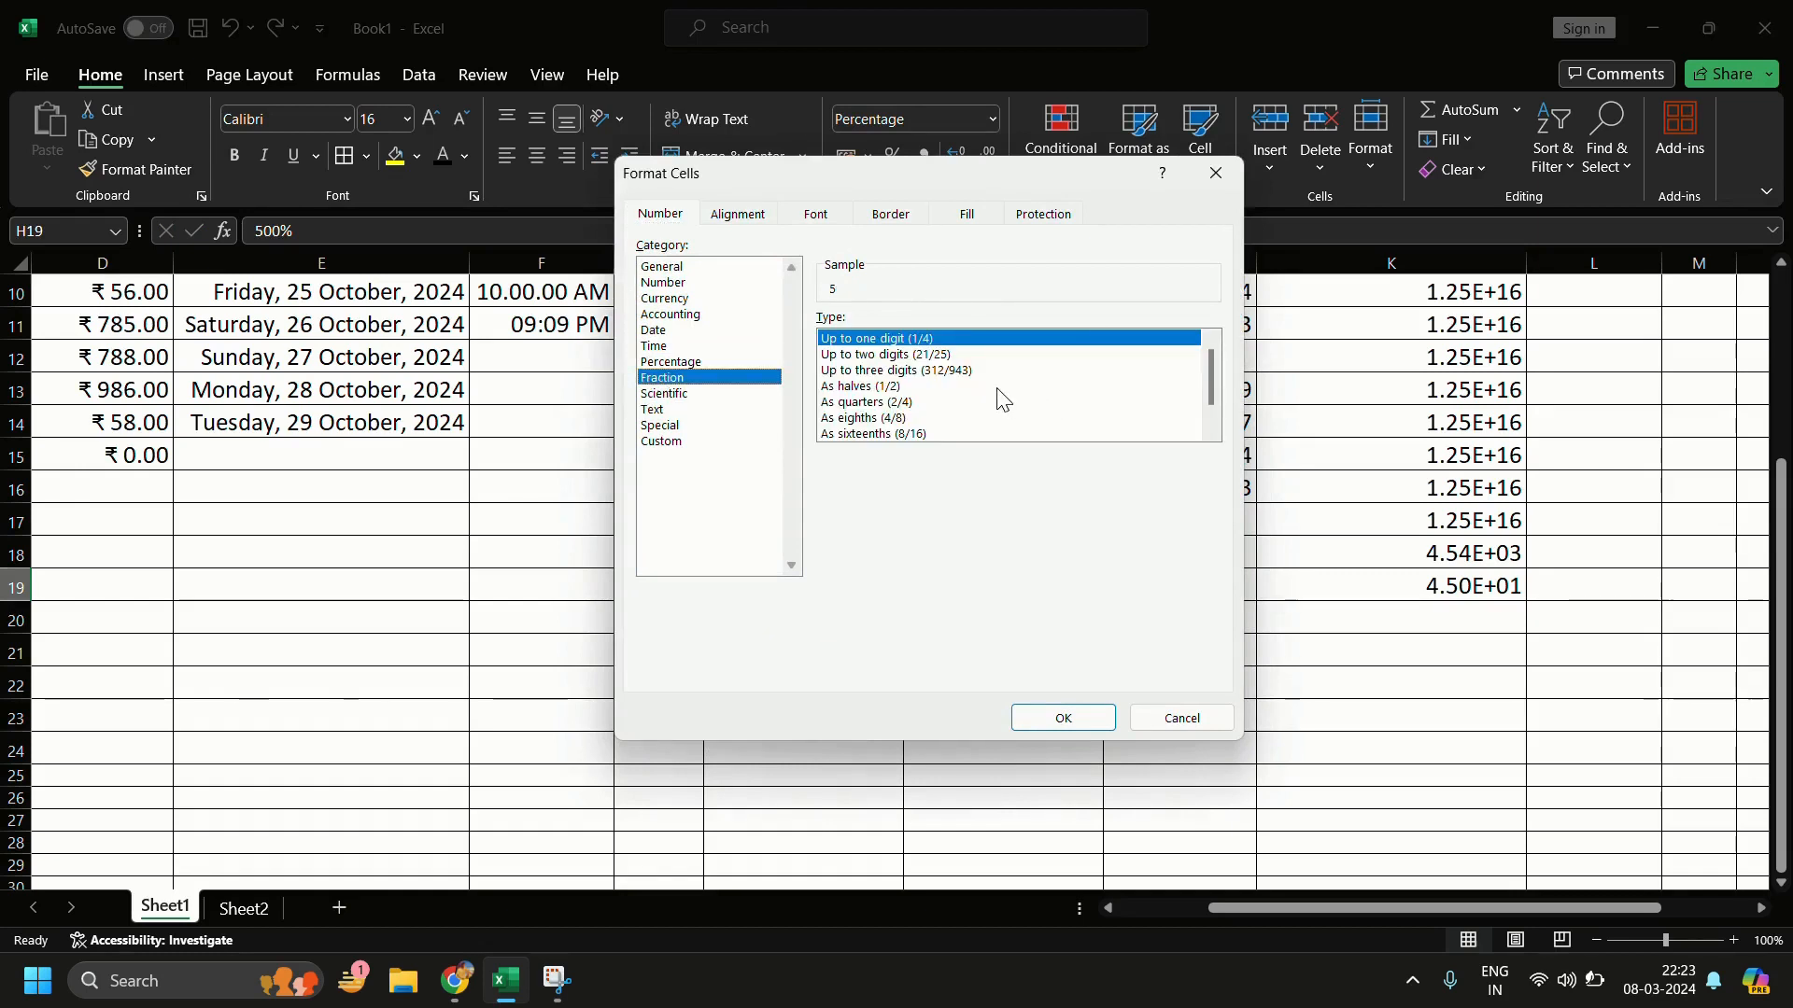
left_click(731, 411)
left_click(733, 394)
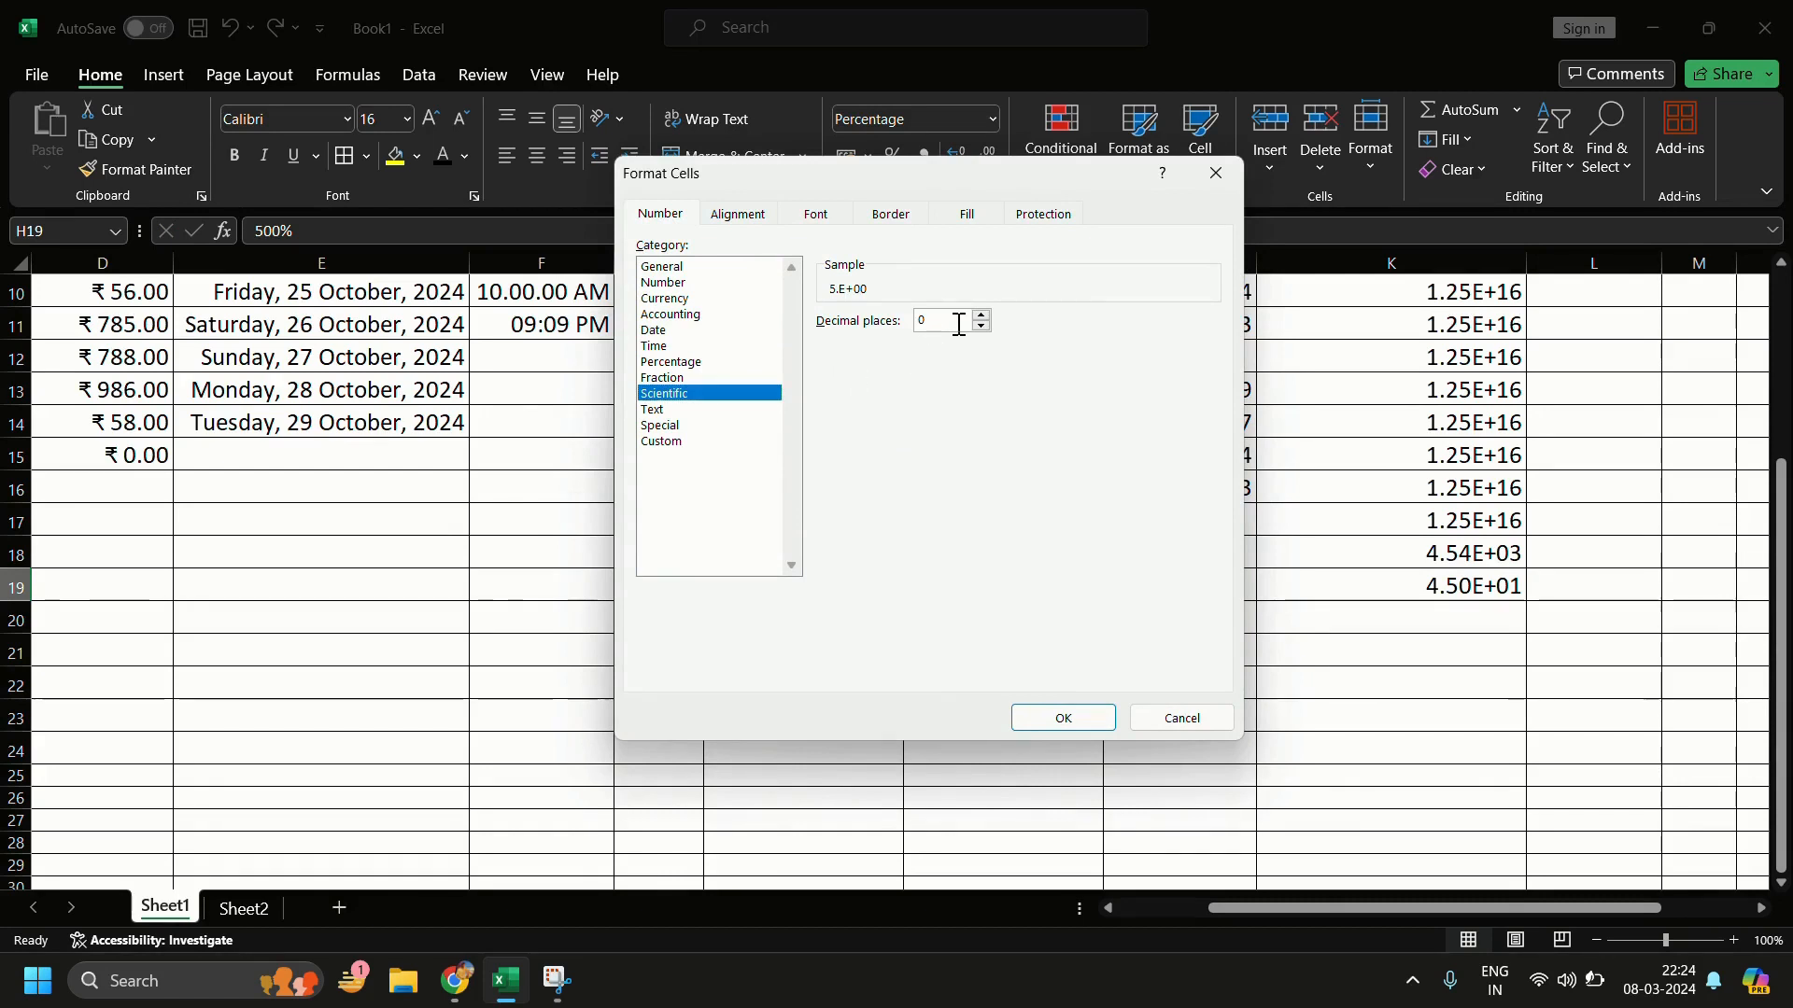
left_click(671, 410)
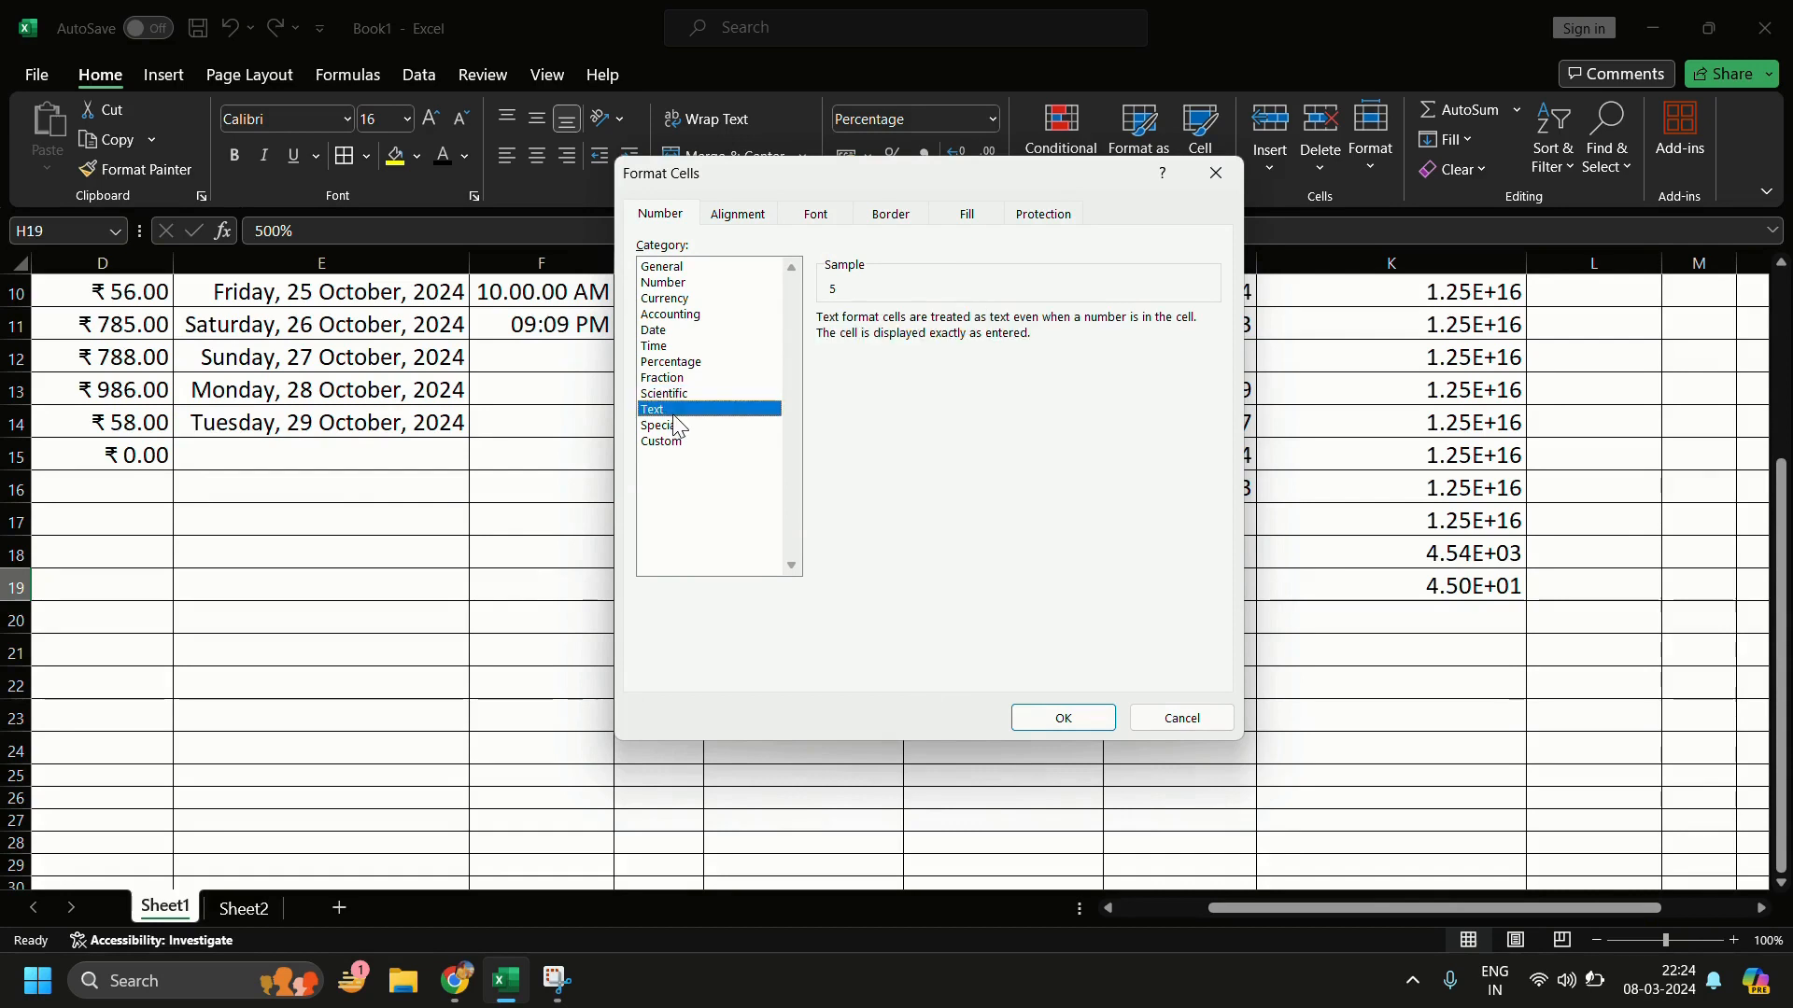
left_click(734, 428)
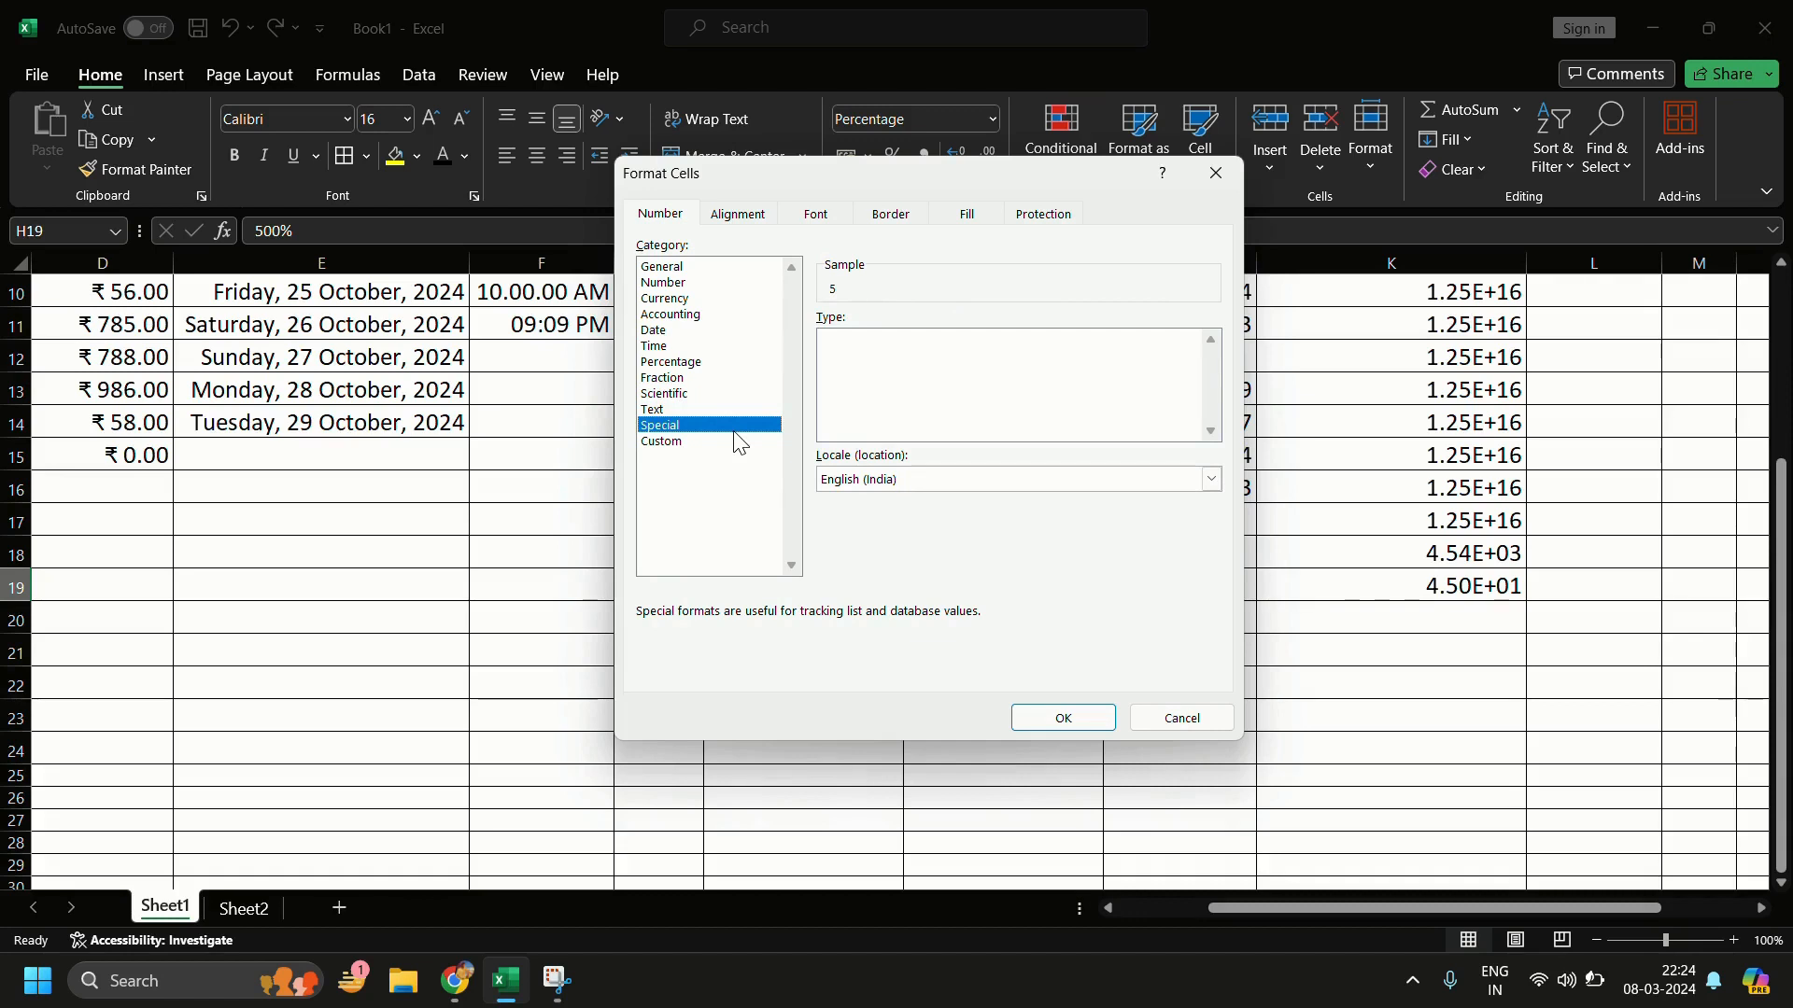
Step: Browse the Custom category's format codes and apply its General code to H19
left_click(721, 442)
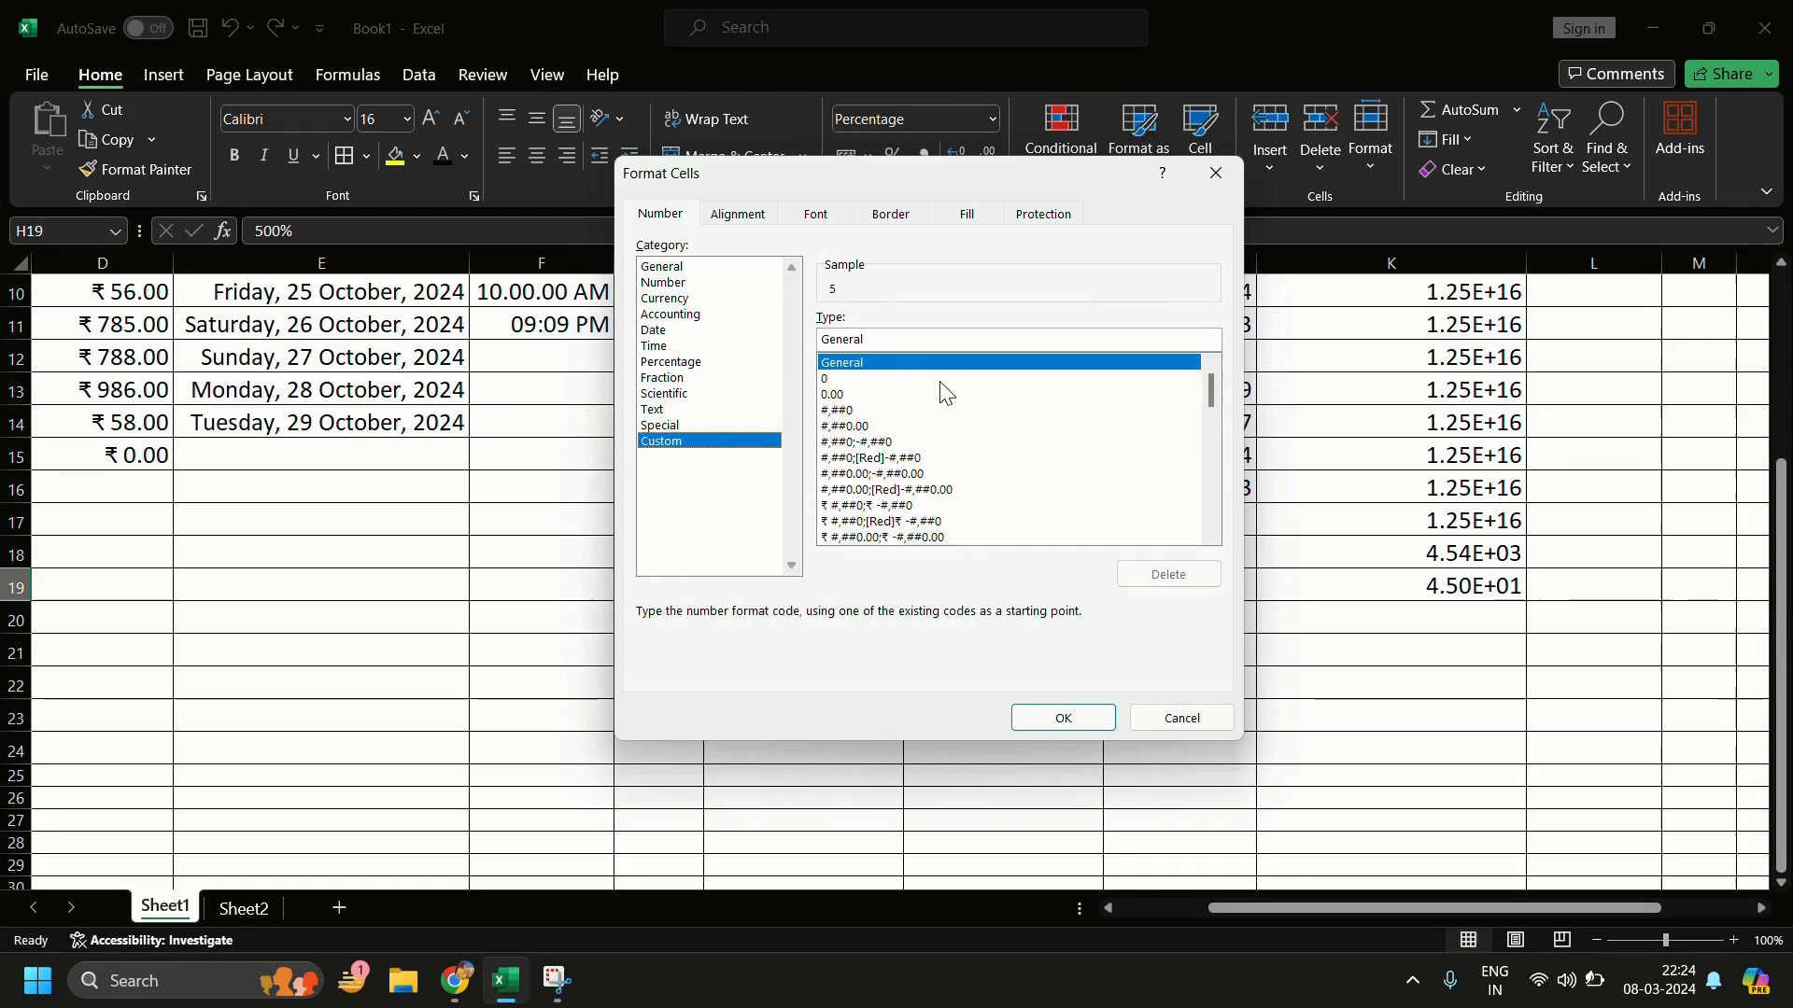
mouse_move(1214, 396)
left_mouse_down()
mouse_move(1216, 537)
mouse_move(1231, 402)
left_mouse_up()
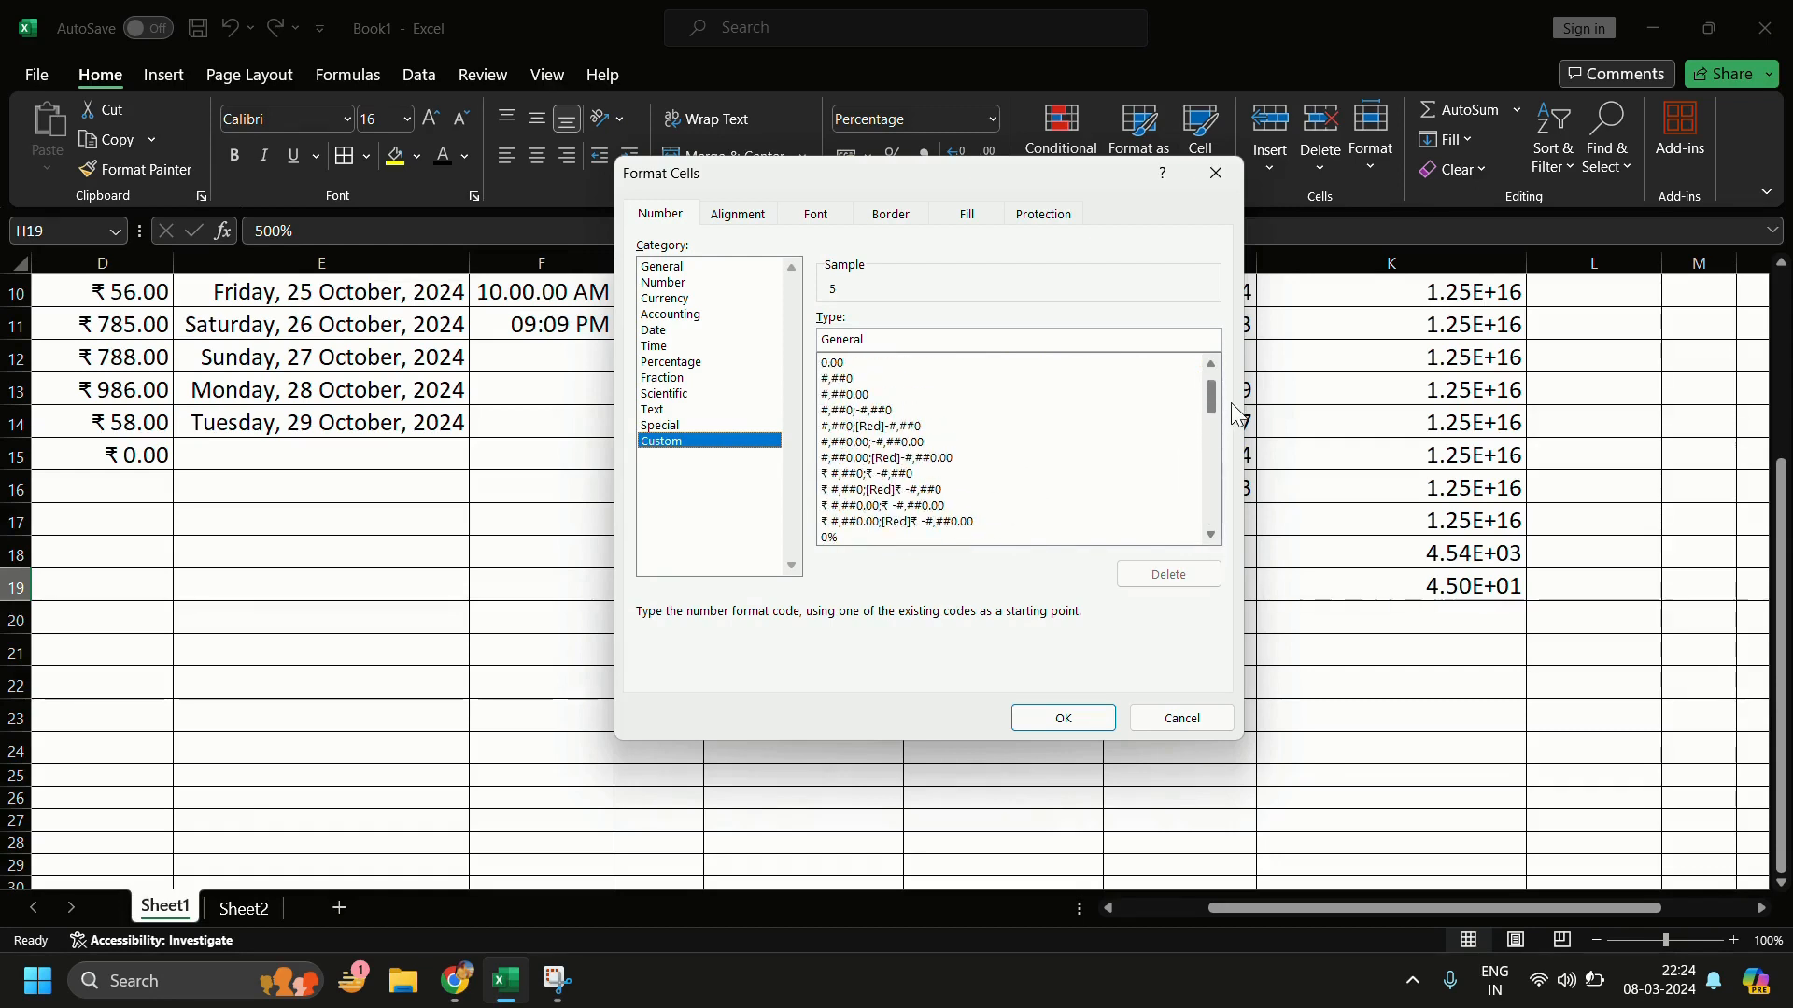
left_click(1072, 716)
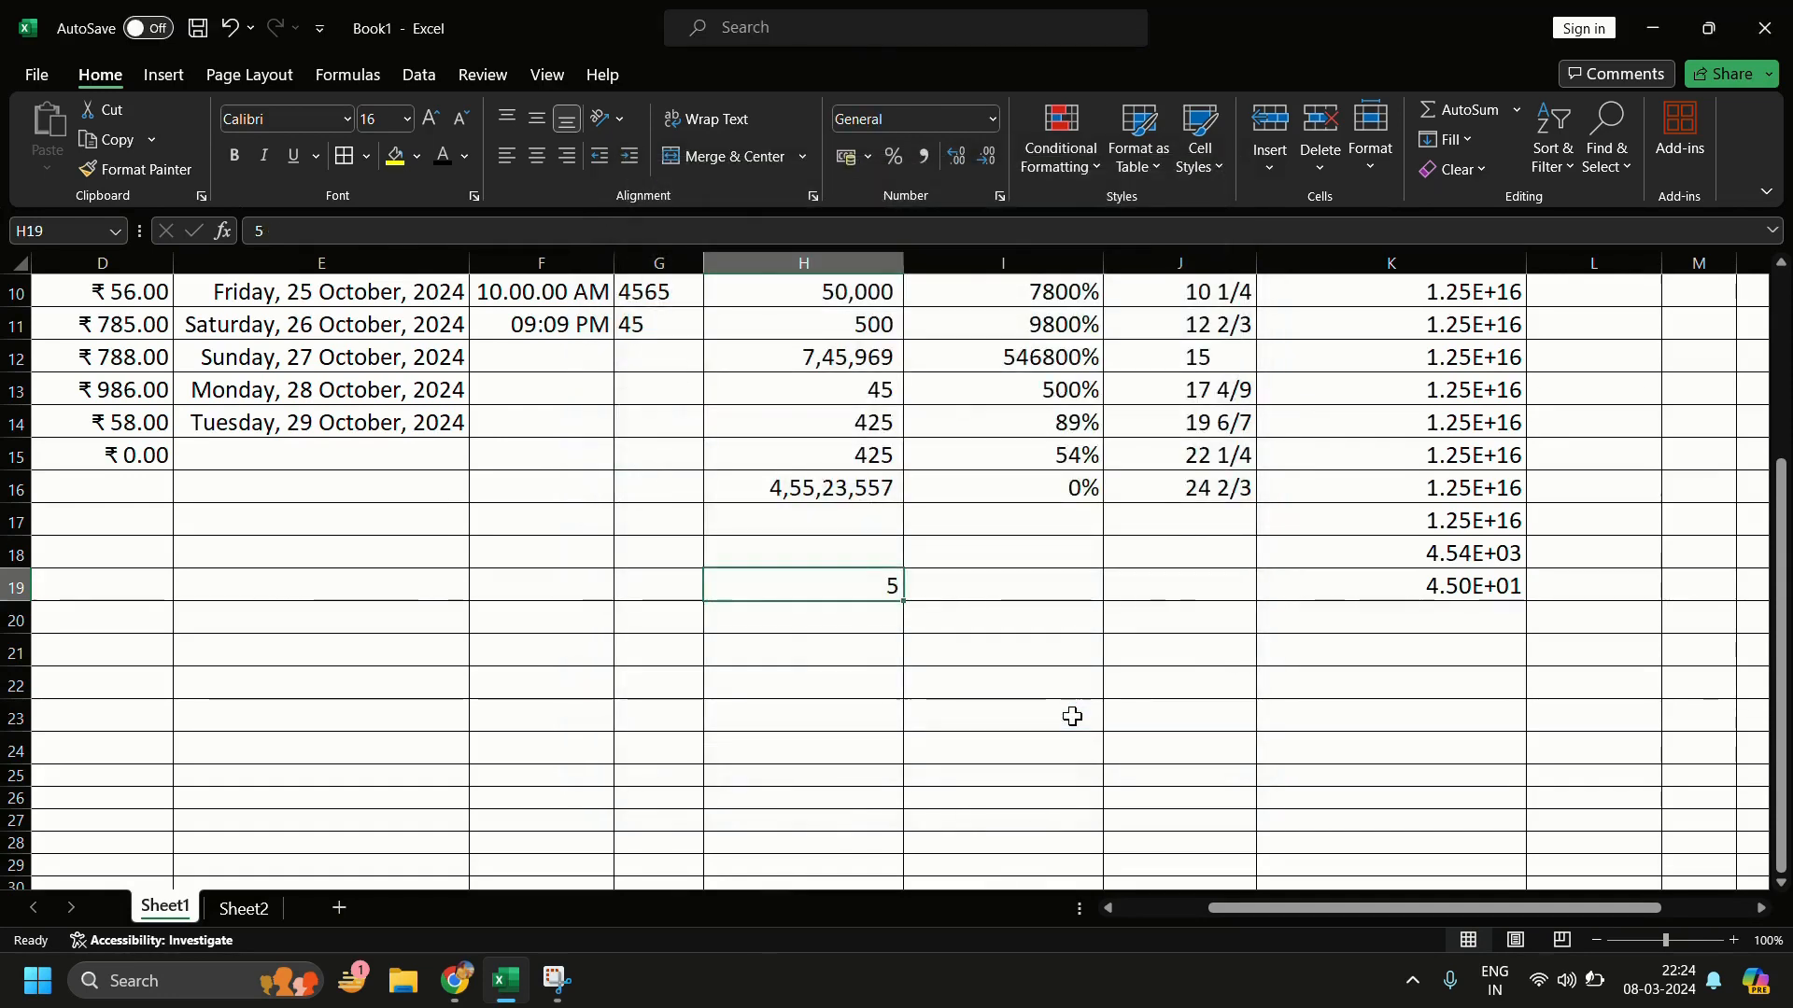